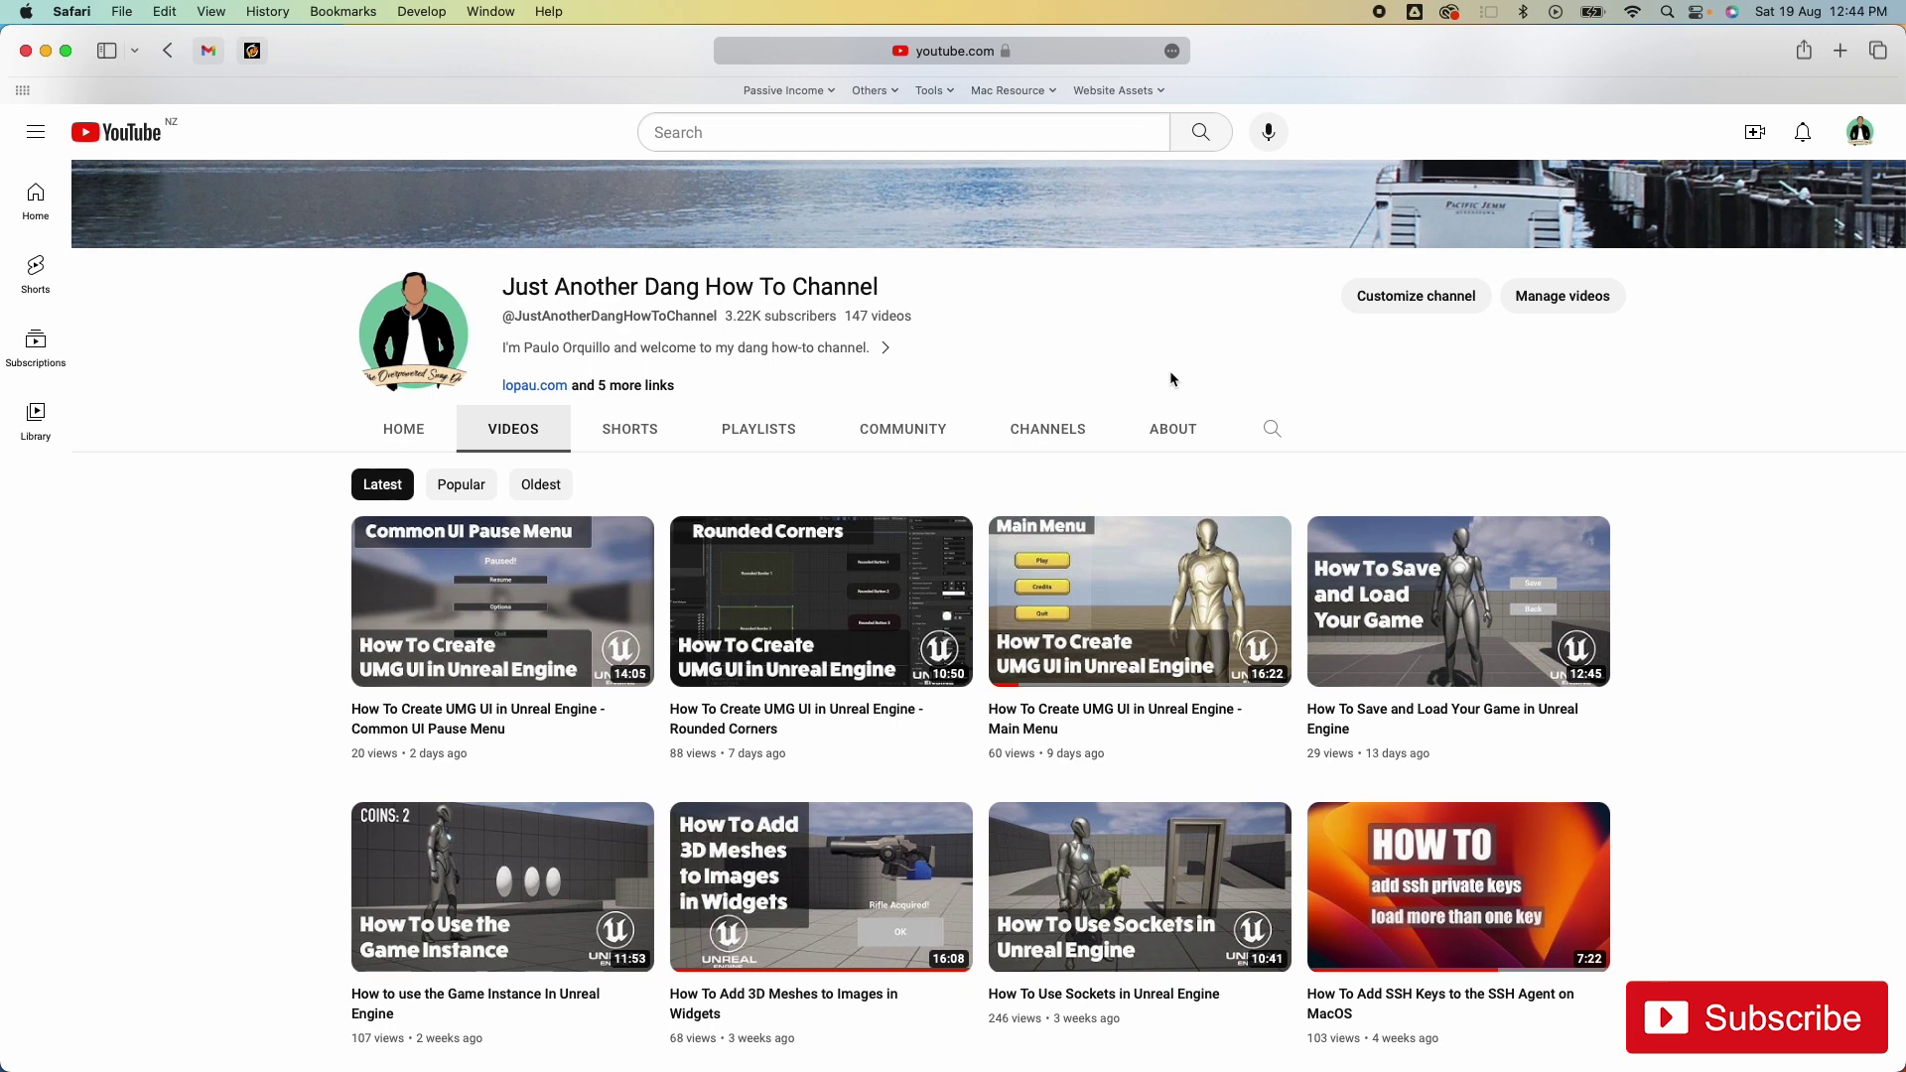
Look over the latest Unreal Engine tutorials on the channel's videos page.
{"action": "scroll", "coordinate": [1171, 375], "scroll_direction": "down", "scroll_amount": 1}
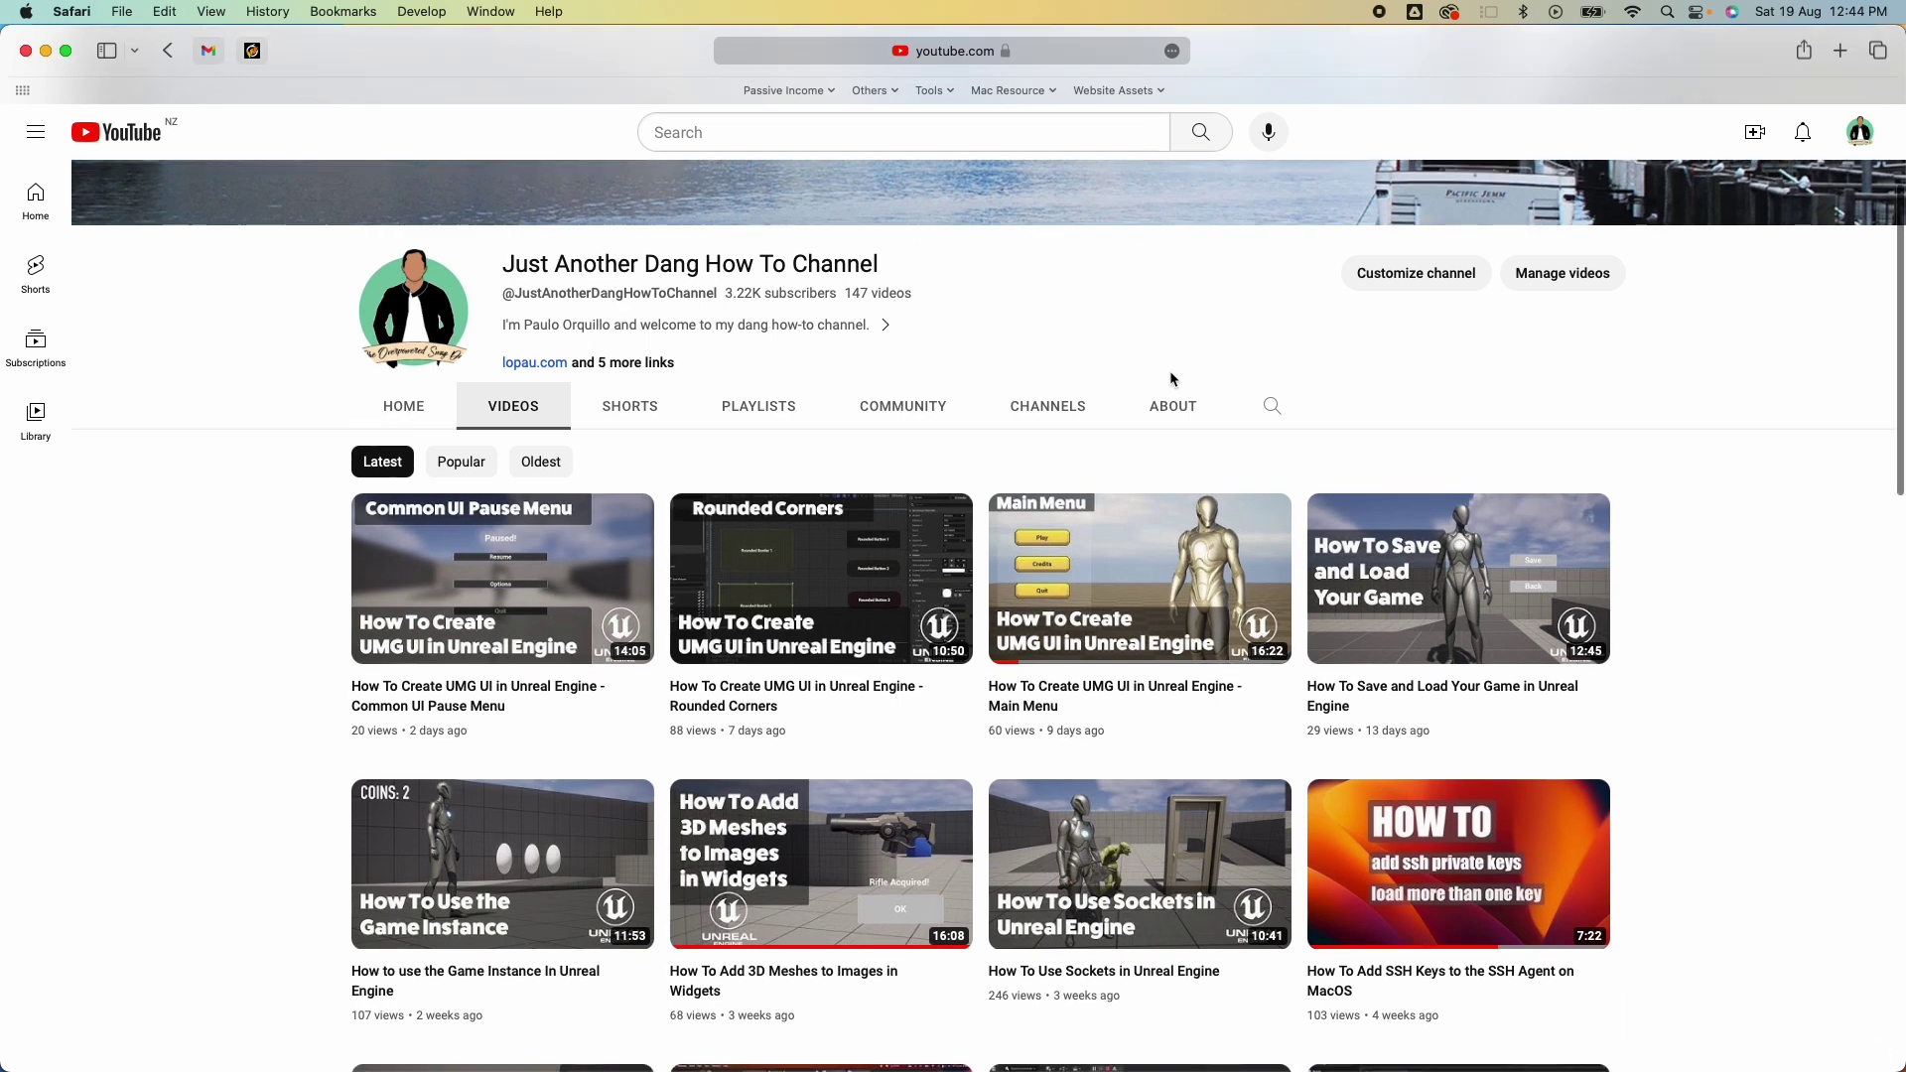
{"action": "scroll", "coordinate": [1171, 378], "scroll_direction": "down", "scroll_amount": 2}
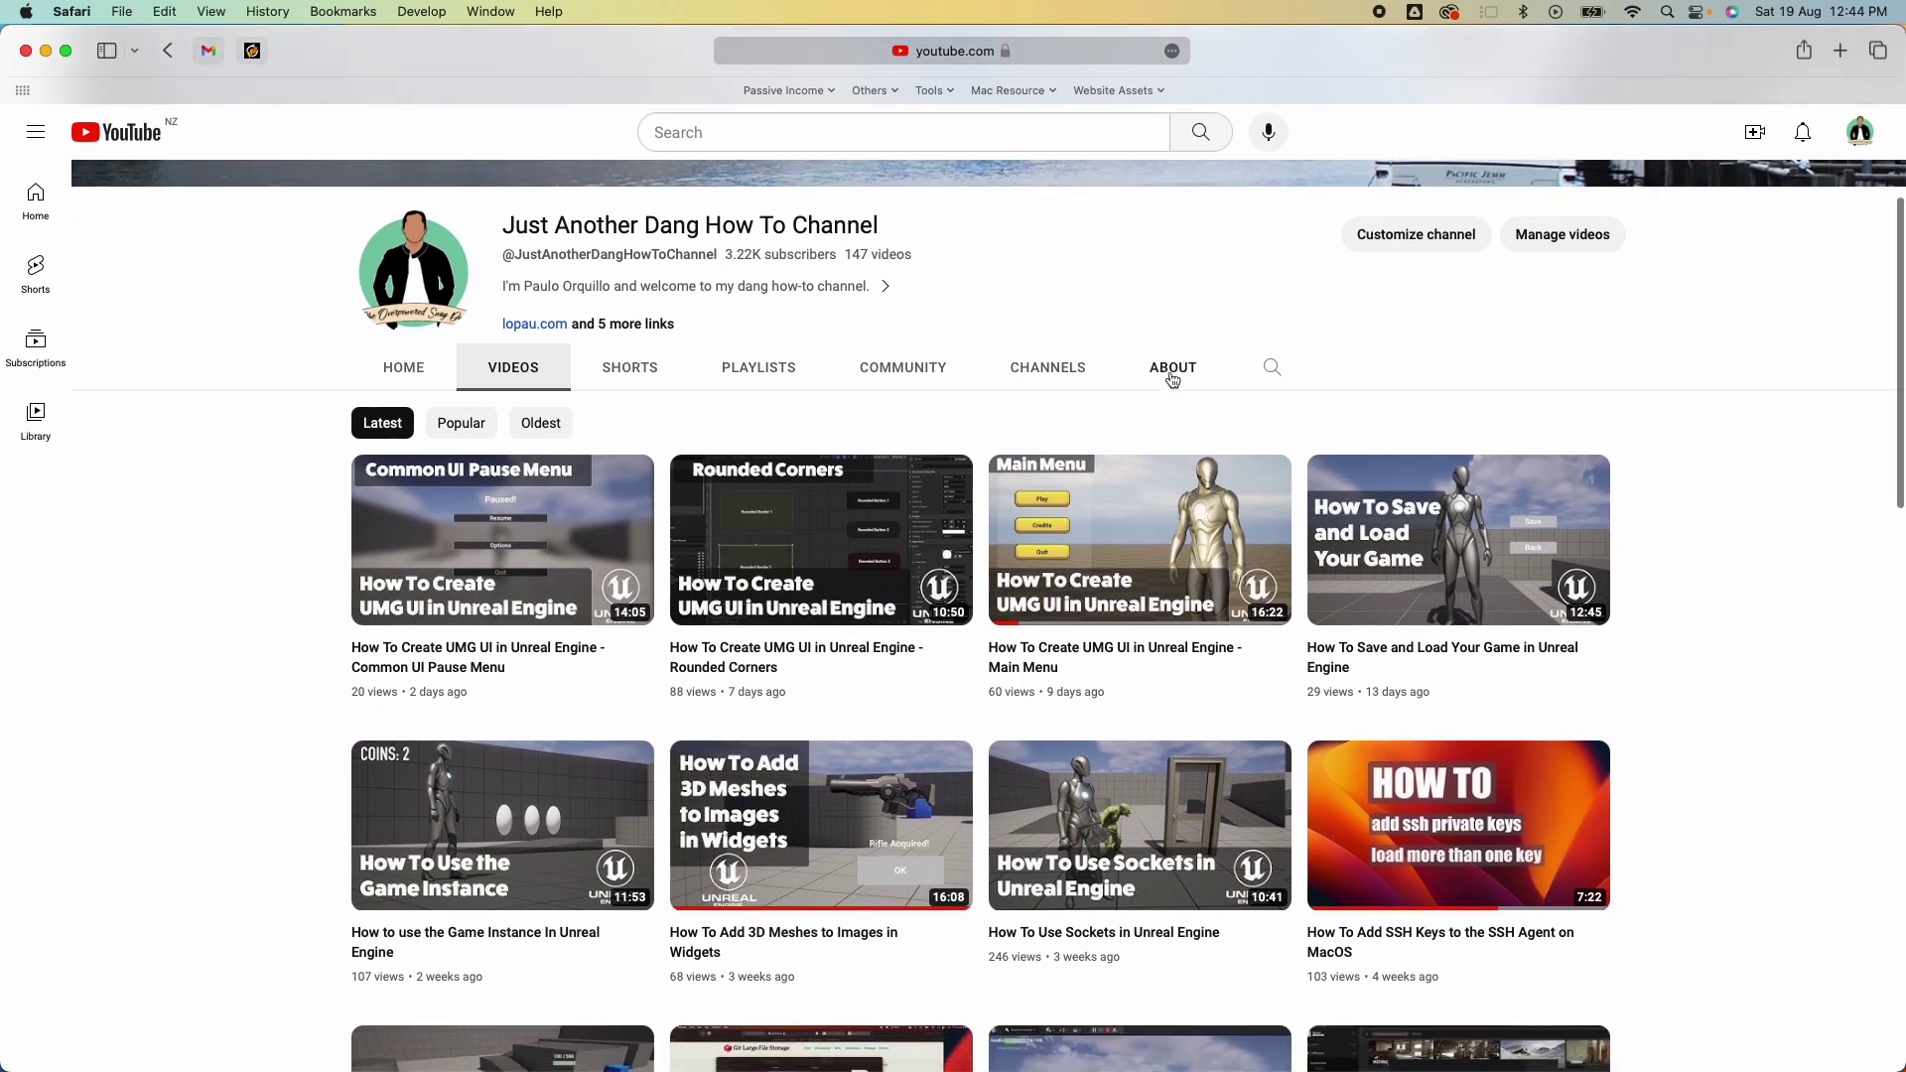
{"action": "scroll", "coordinate": [1172, 381], "scroll_direction": "down", "scroll_amount": 1}
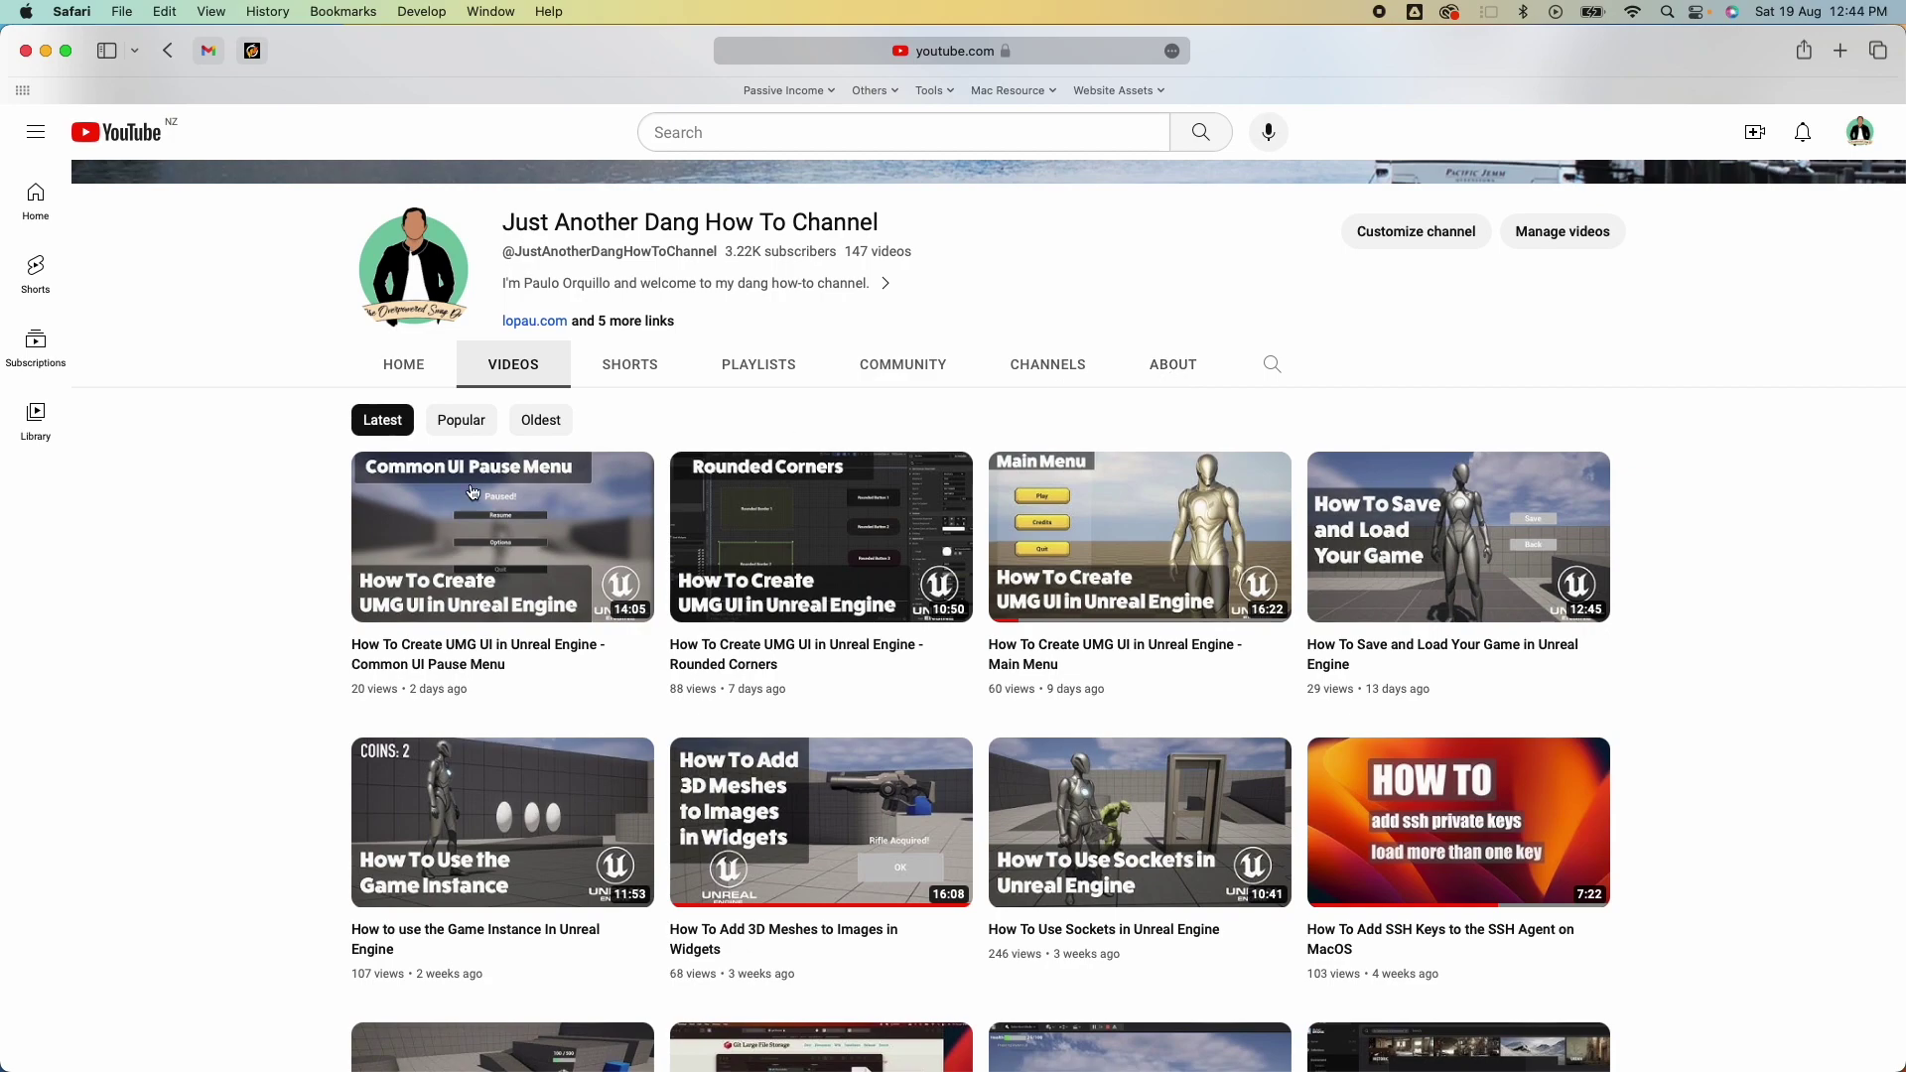
{"action": "mouse_move", "coordinate": [469, 563]}
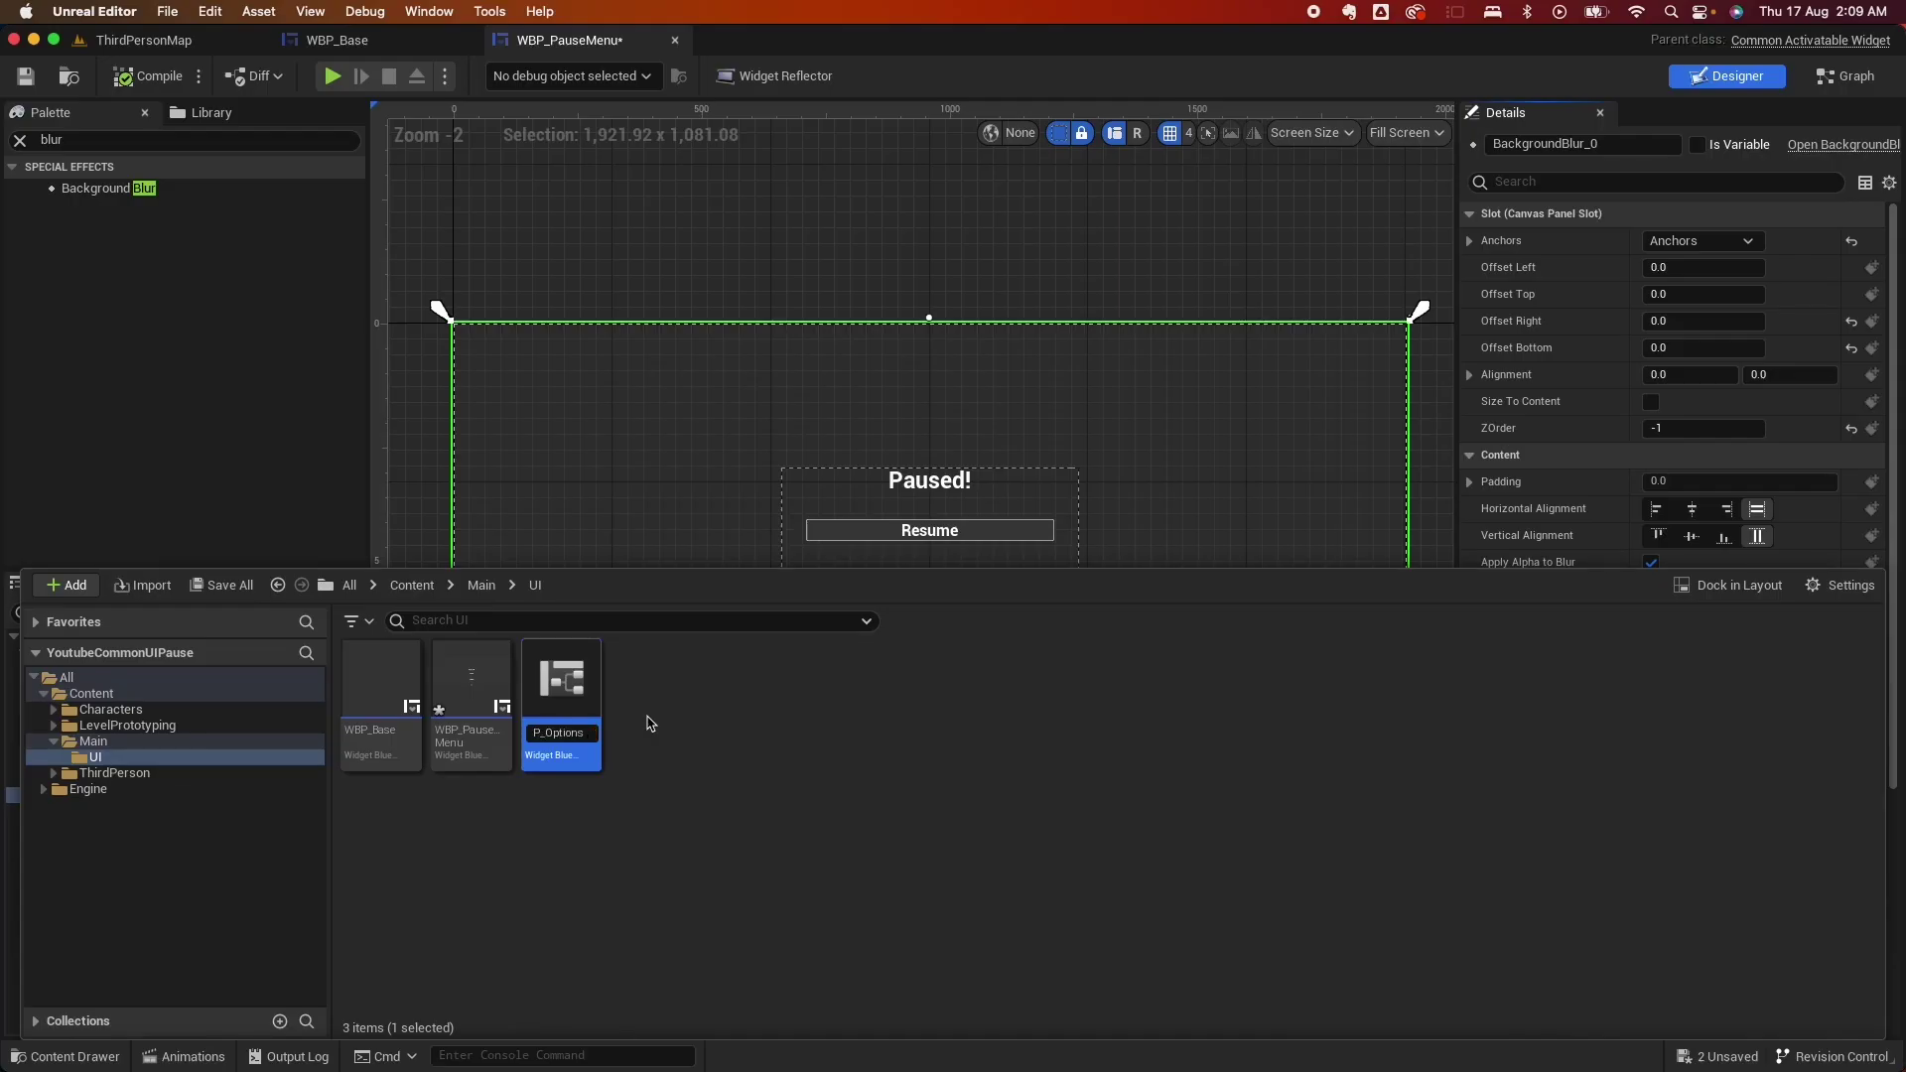
Open the WBP_OptionsMenu widget and change its "Paused!" heading text to "Options".
{"action": "double_click", "coordinate": [562, 695]}
{"action": "left_click", "coordinate": [929, 480]}
{"action": "left_click", "coordinate": [1687, 375]}
{"action": "type", "text": "O"}
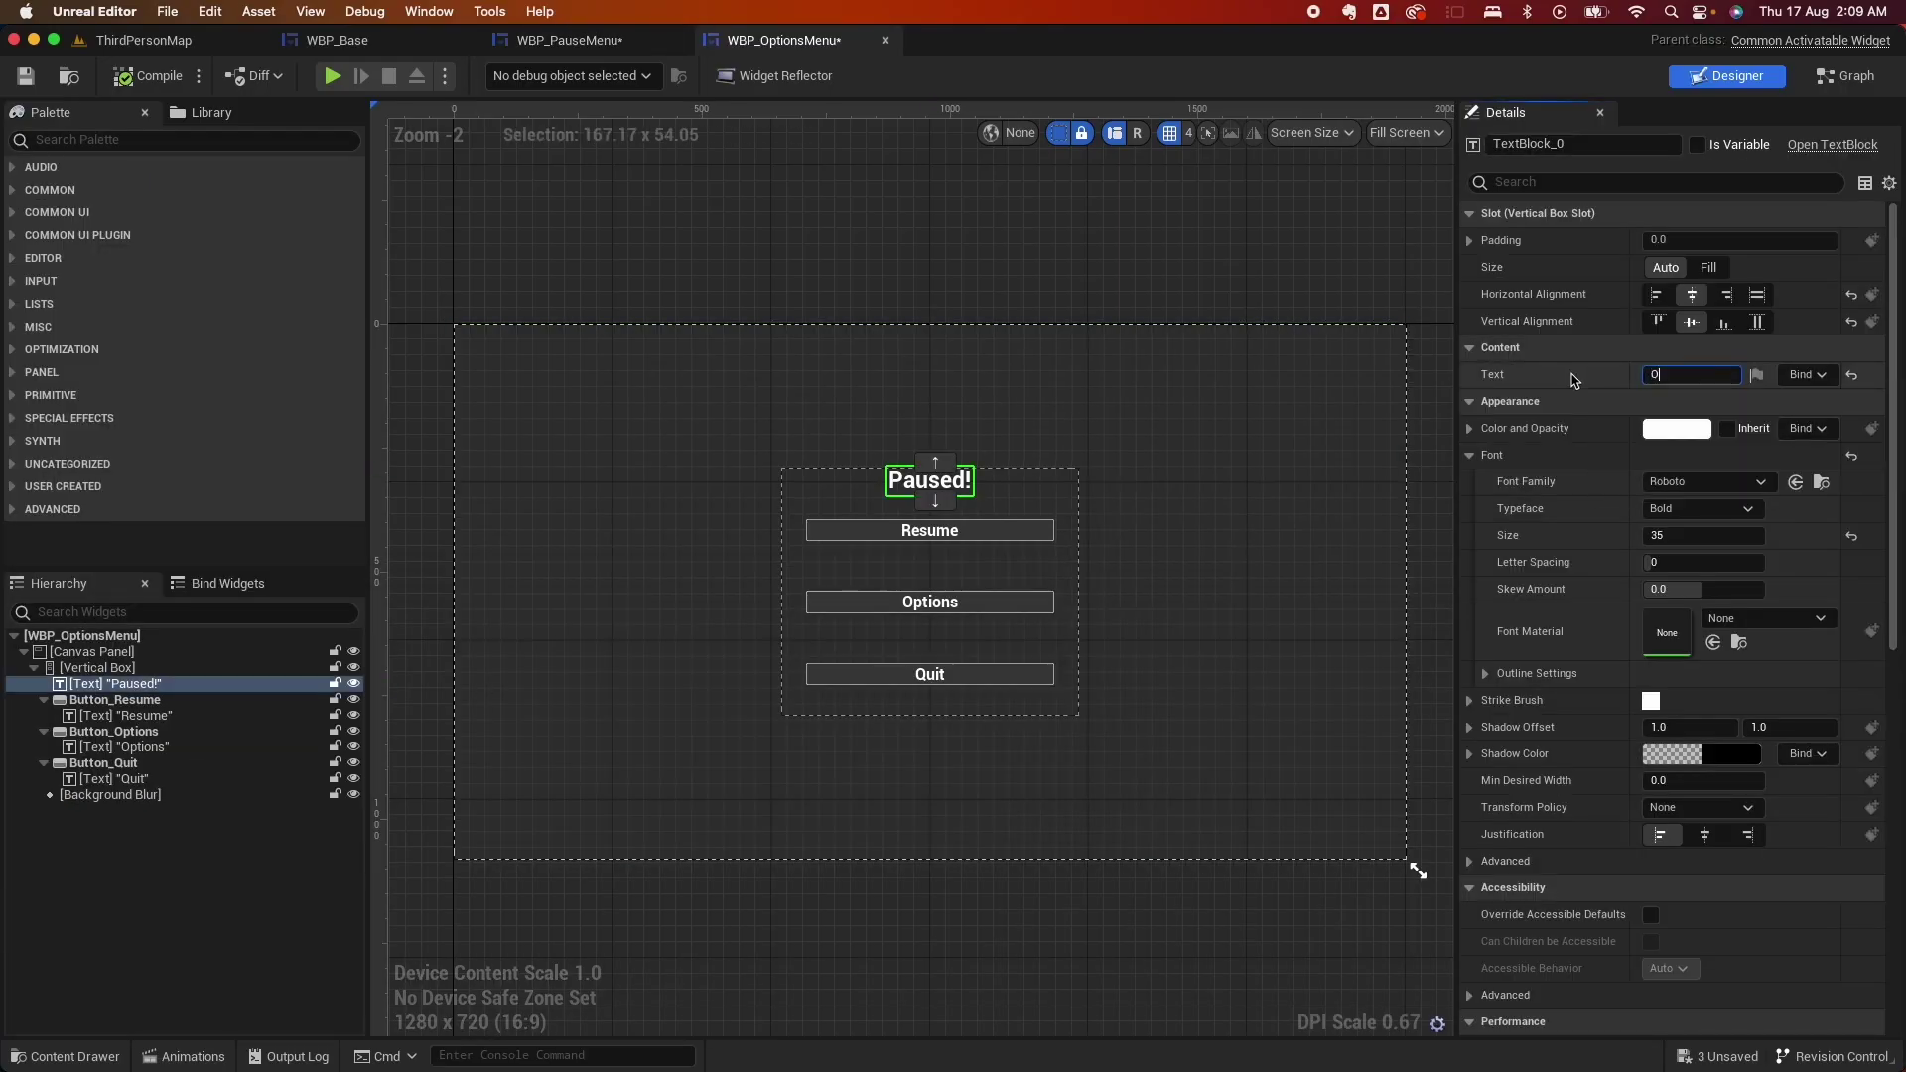
{"action": "type", "text": "ptions"}
Delete the Resume, Options and Quit buttons from the options menu and search the palette for "border".
{"action": "left_click", "coordinate": [929, 530]}
{"action": "key", "text": "Delete"}
{"action": "left_click", "coordinate": [929, 530]}
{"action": "key", "text": "Delete"}
{"action": "left_click", "coordinate": [929, 530]}
{"action": "key", "text": "Delete"}
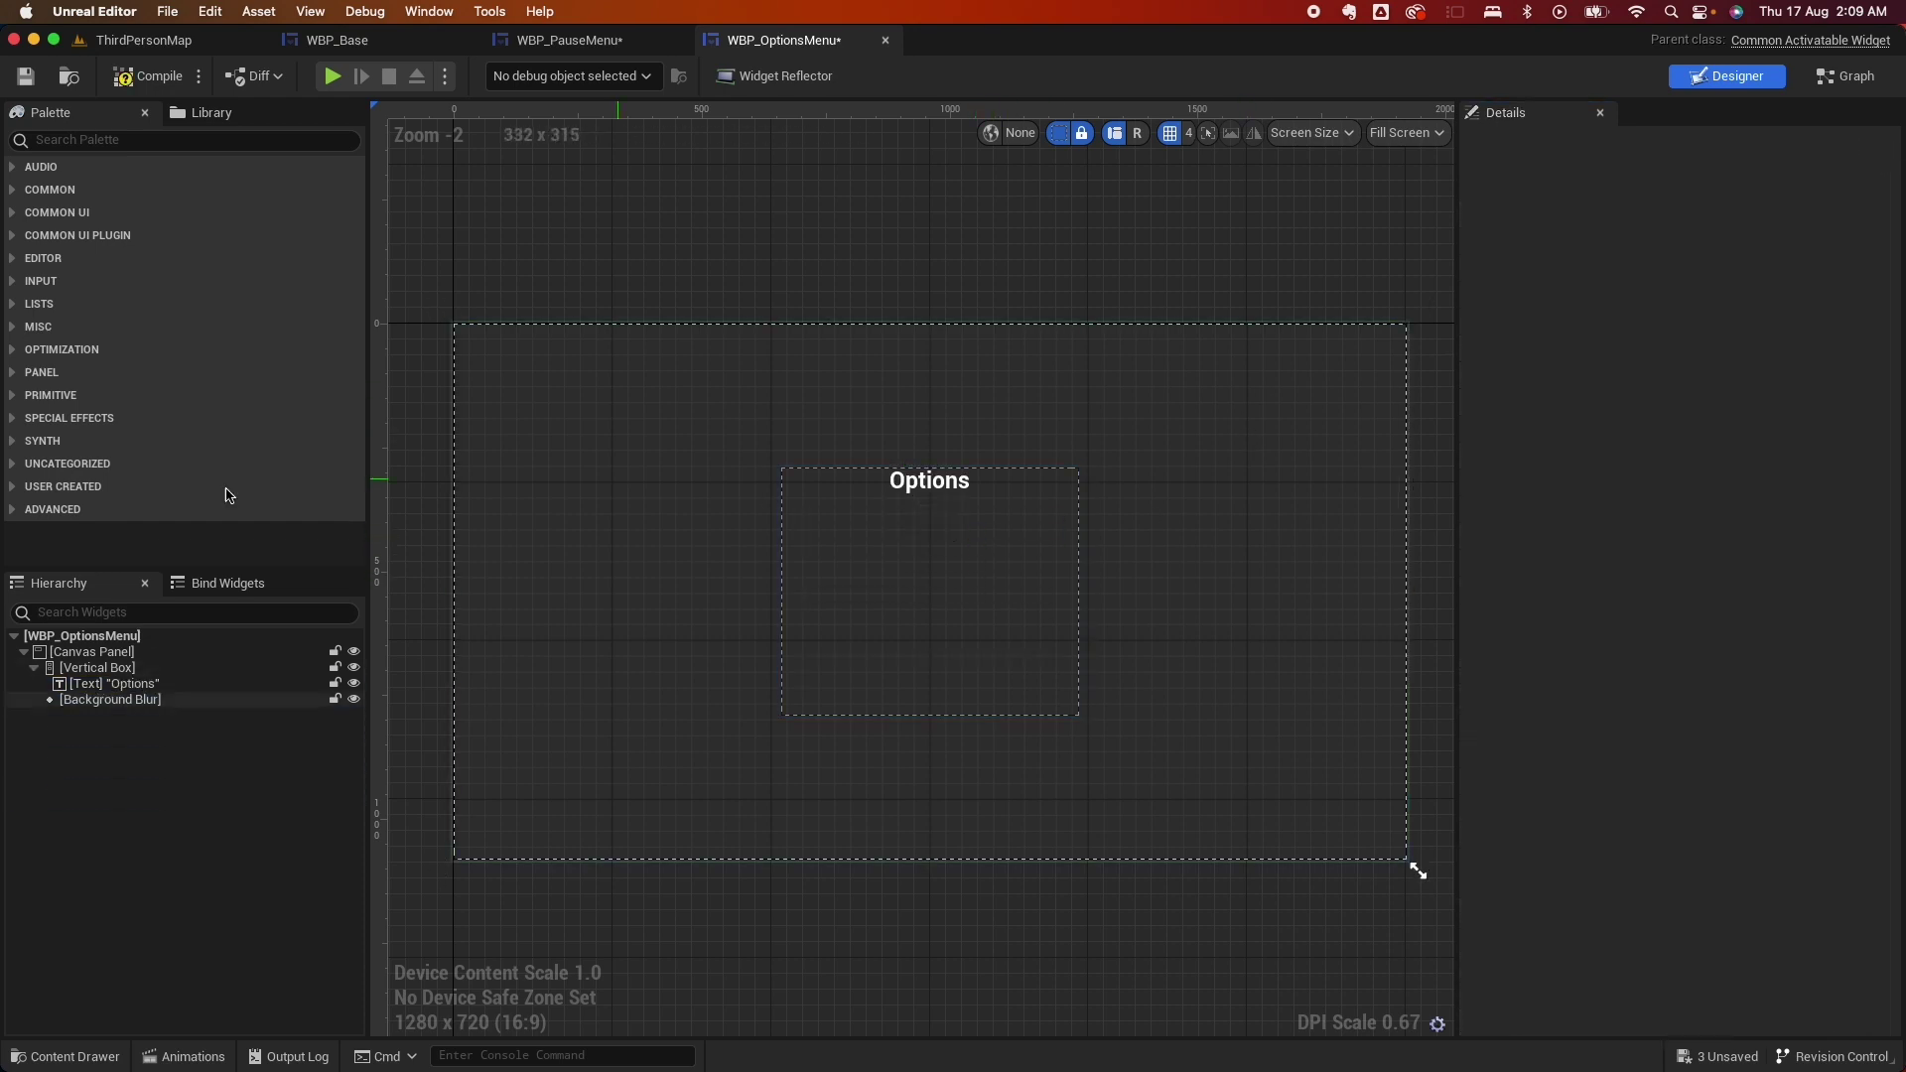
{"action": "left_click", "coordinate": [184, 140]}
{"action": "type", "text": "border"}
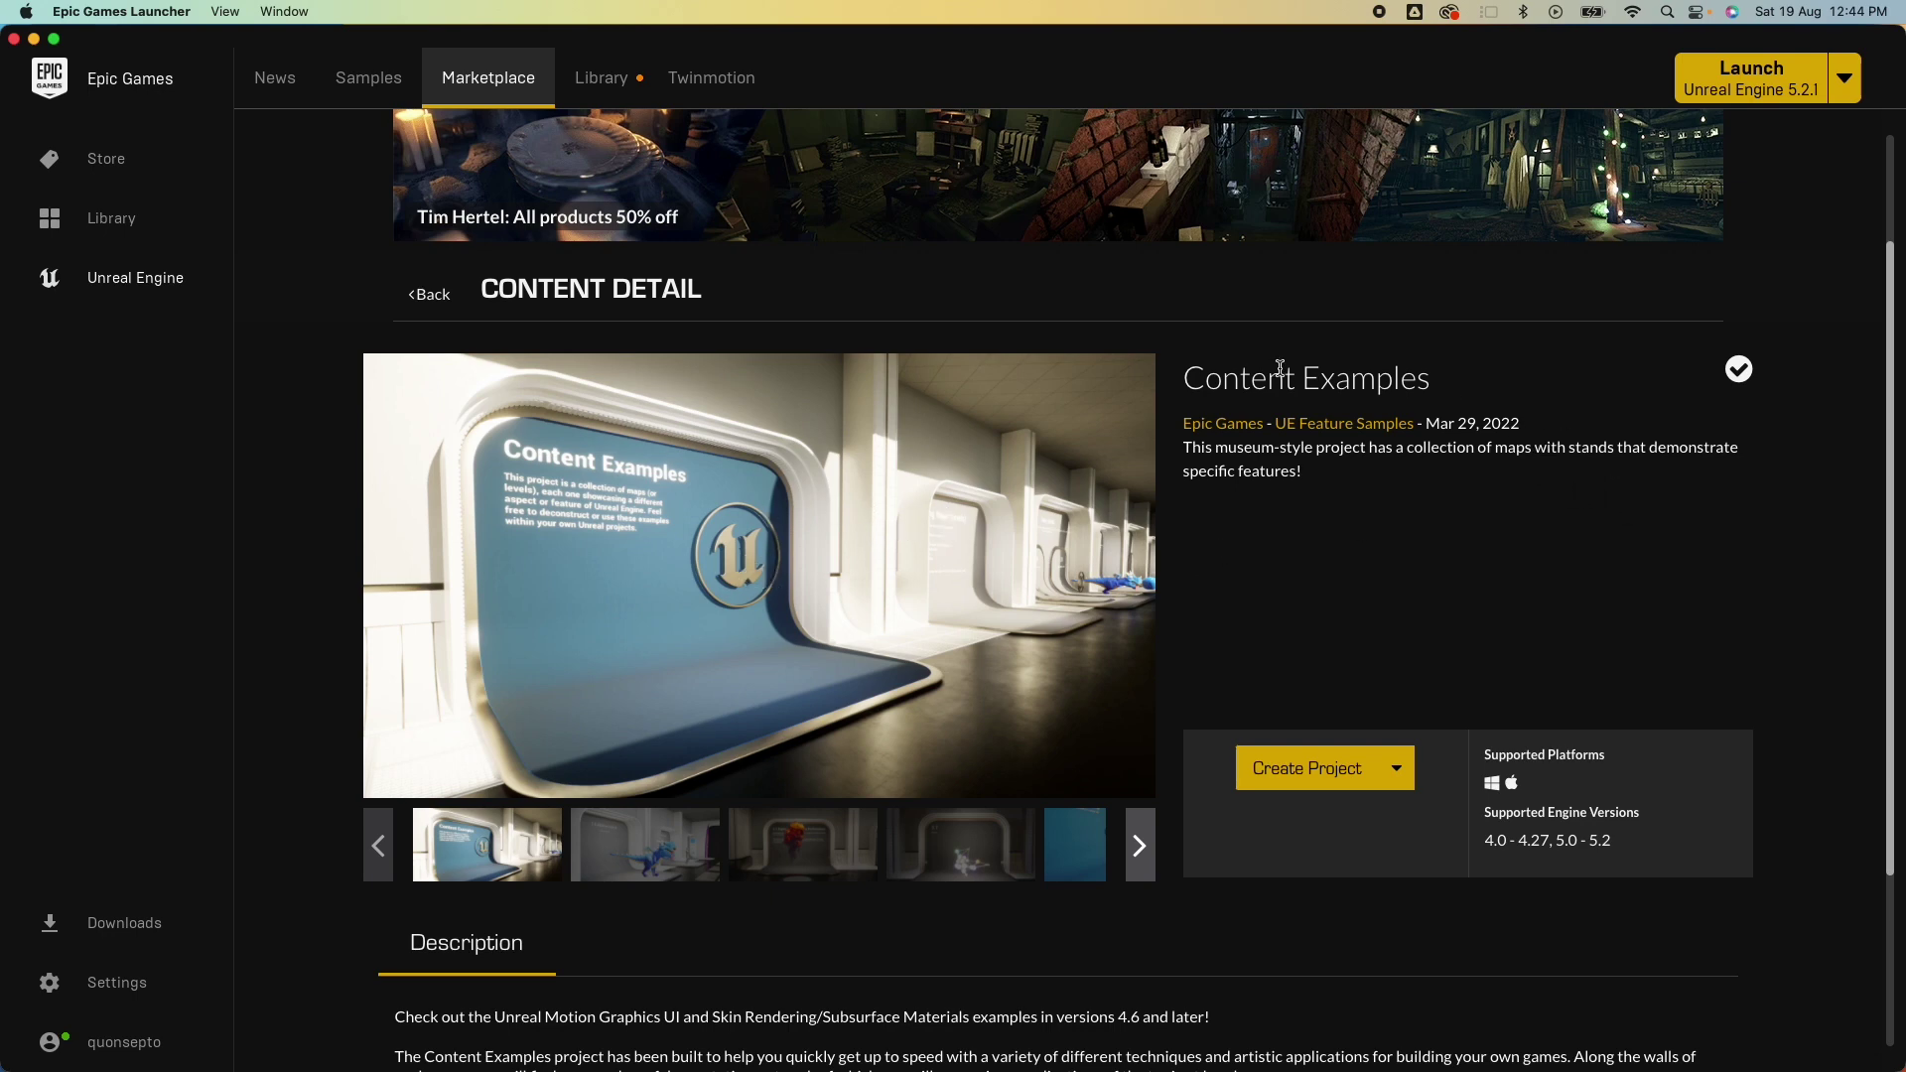
Switch from the Content Examples page in Epic Games Launcher to the Unreal Editor window with the CommonUI map.
{"action": "key", "text": "ctrl+Up"}
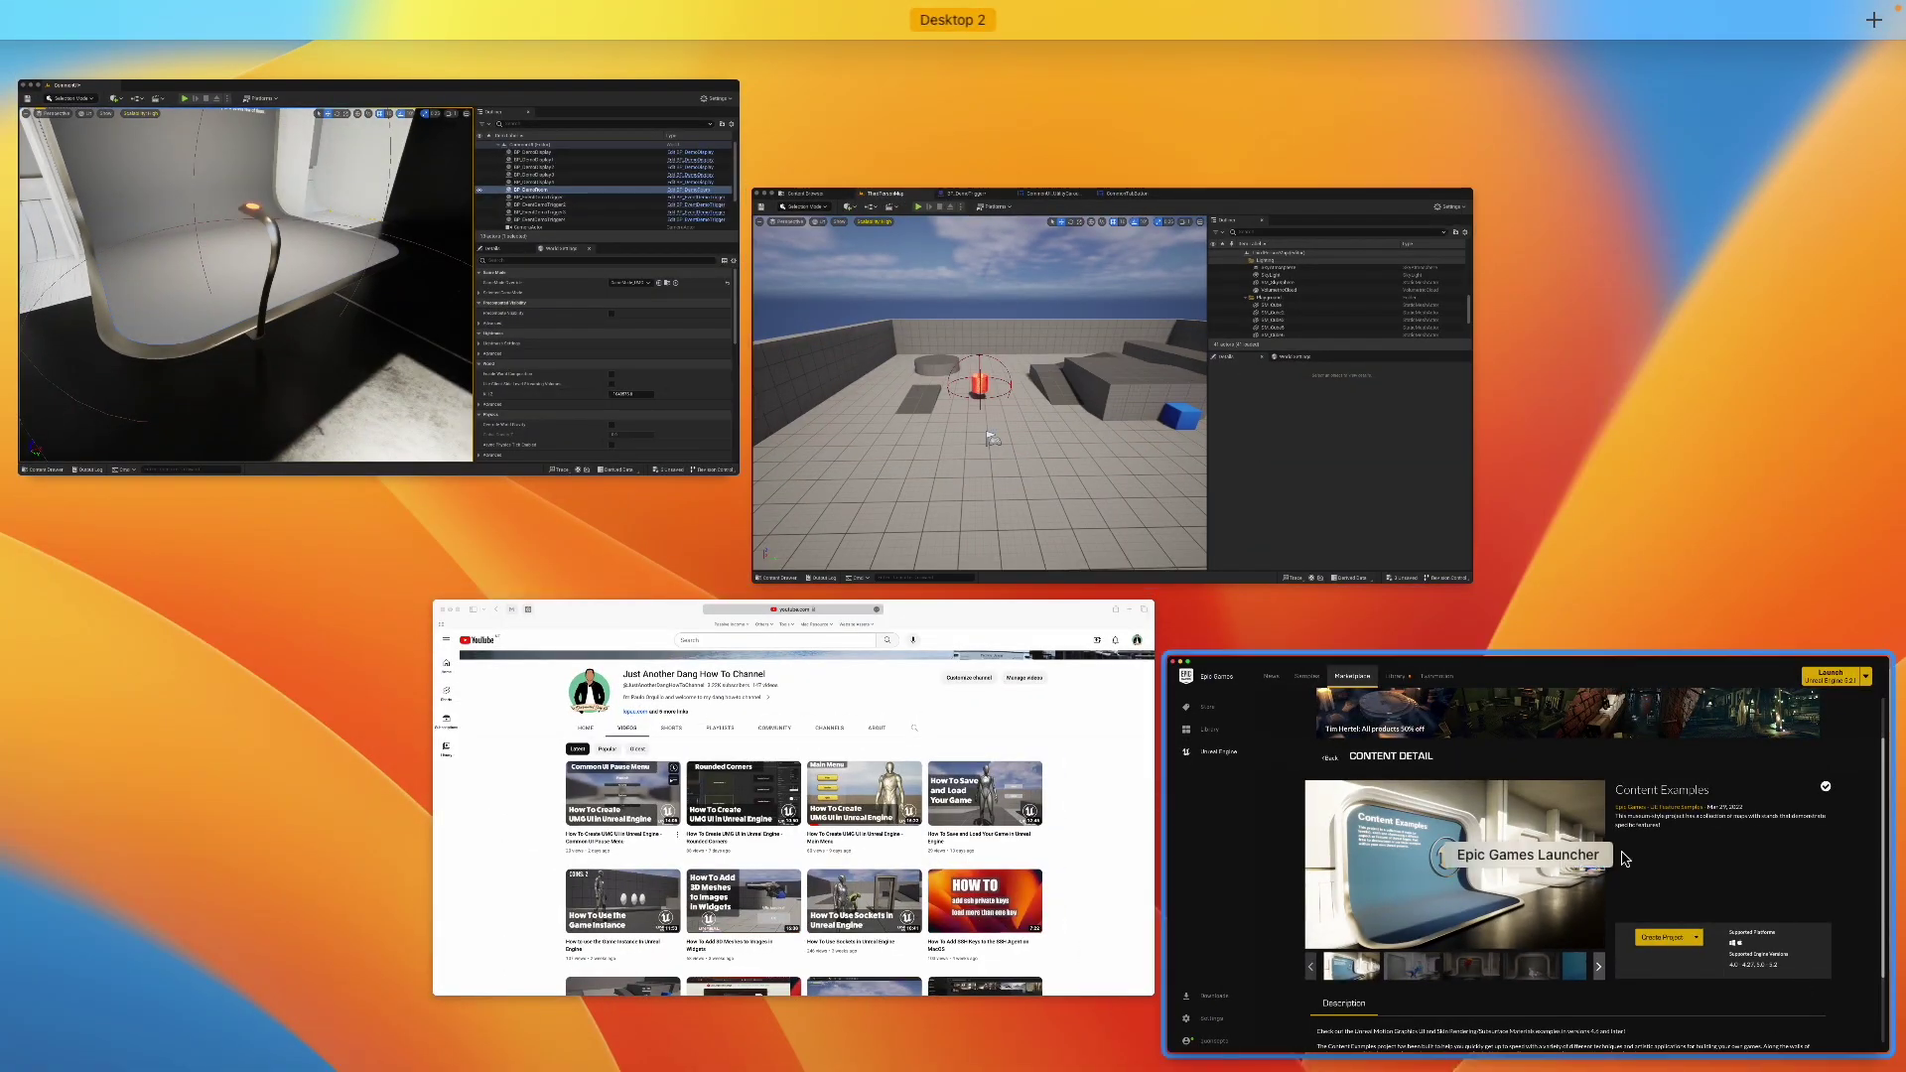
{"action": "left_click", "coordinate": [1628, 833]}
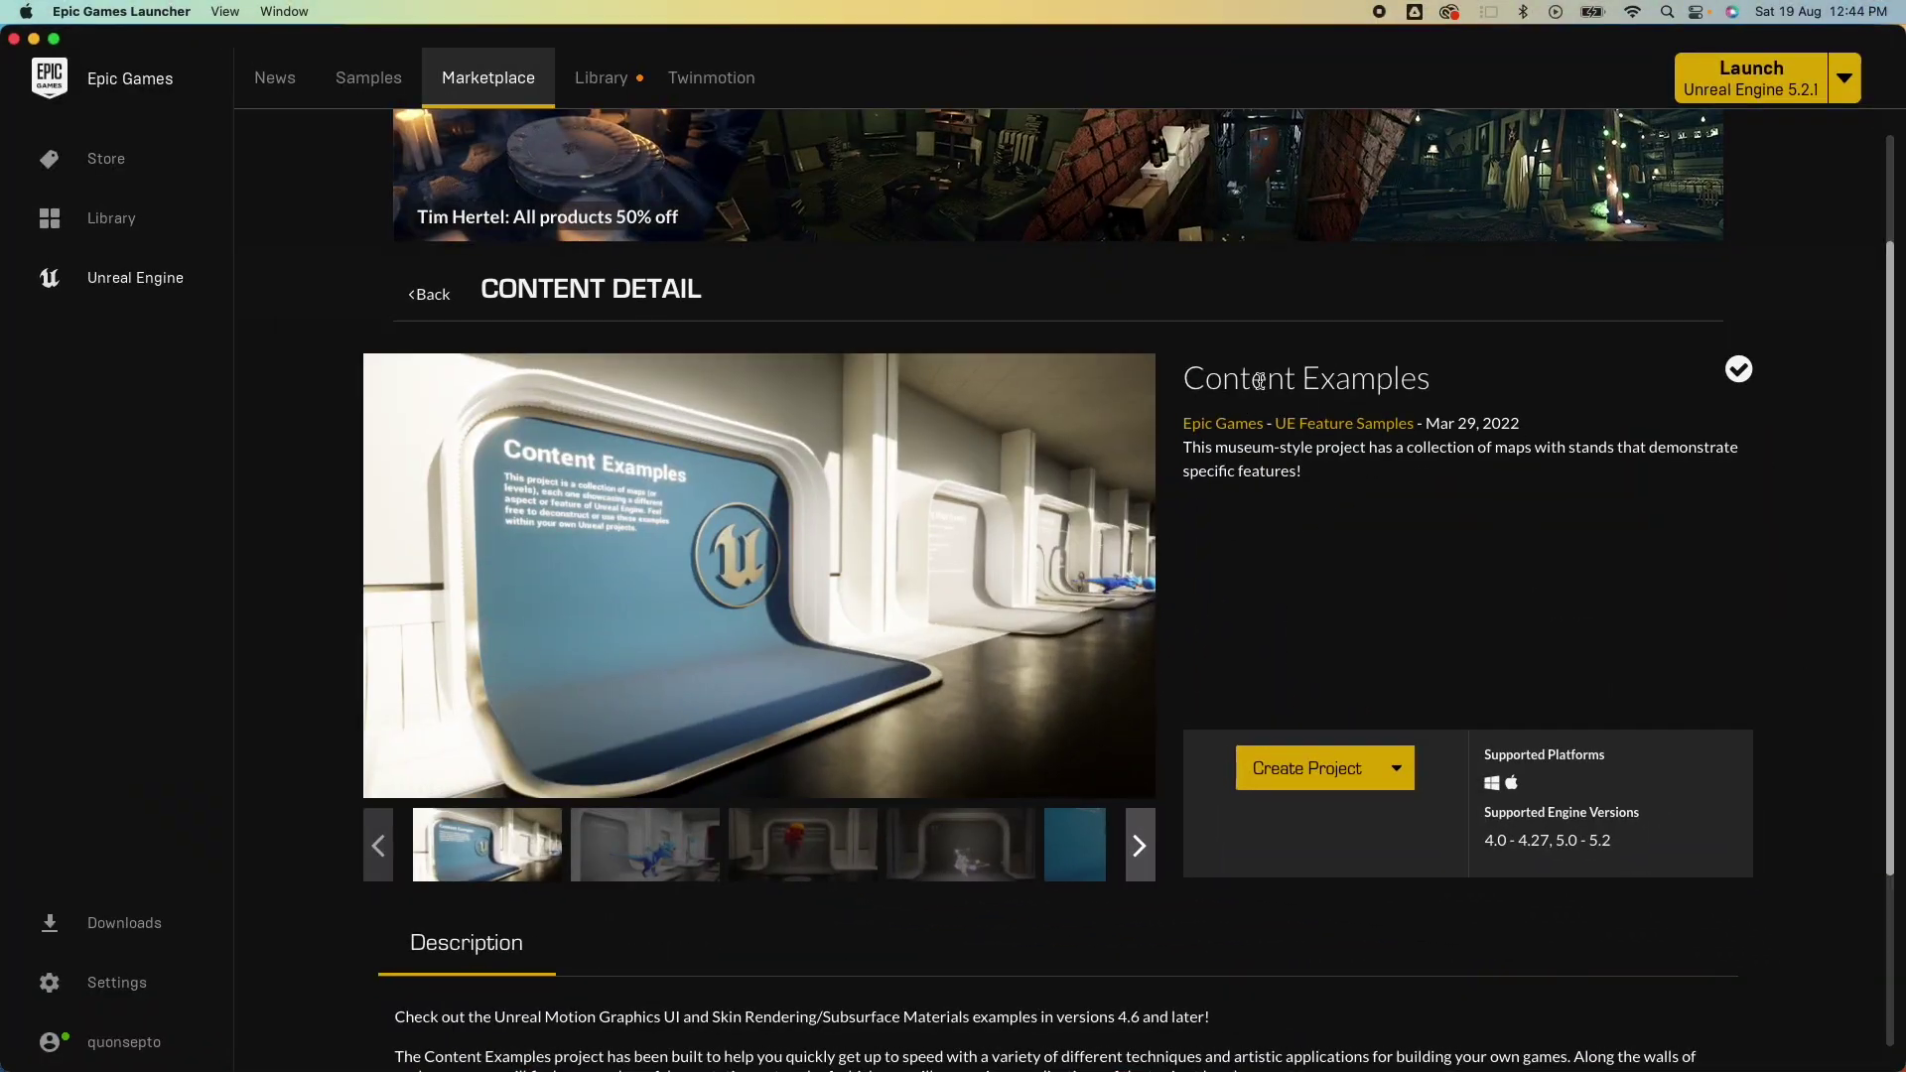
{"action": "key", "text": "ctrl+Up"}
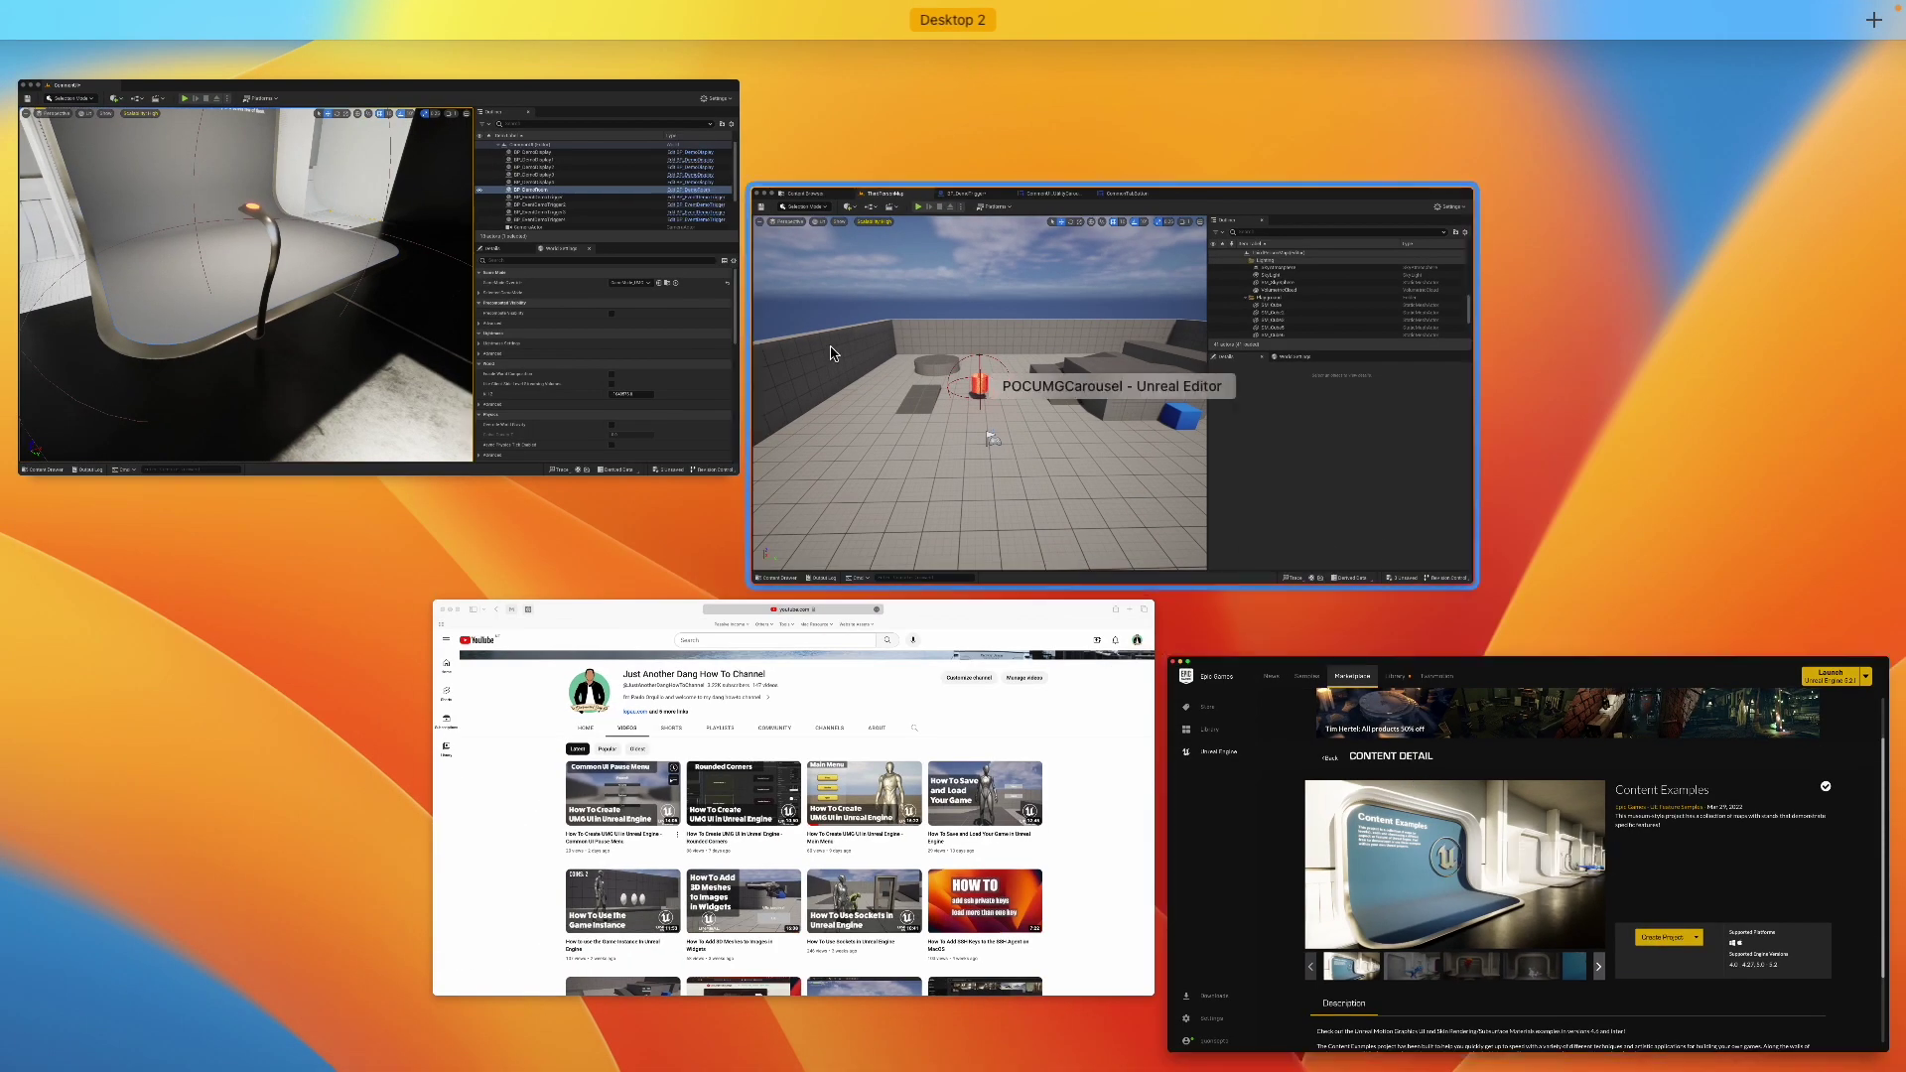
{"action": "left_click", "coordinate": [397, 298]}
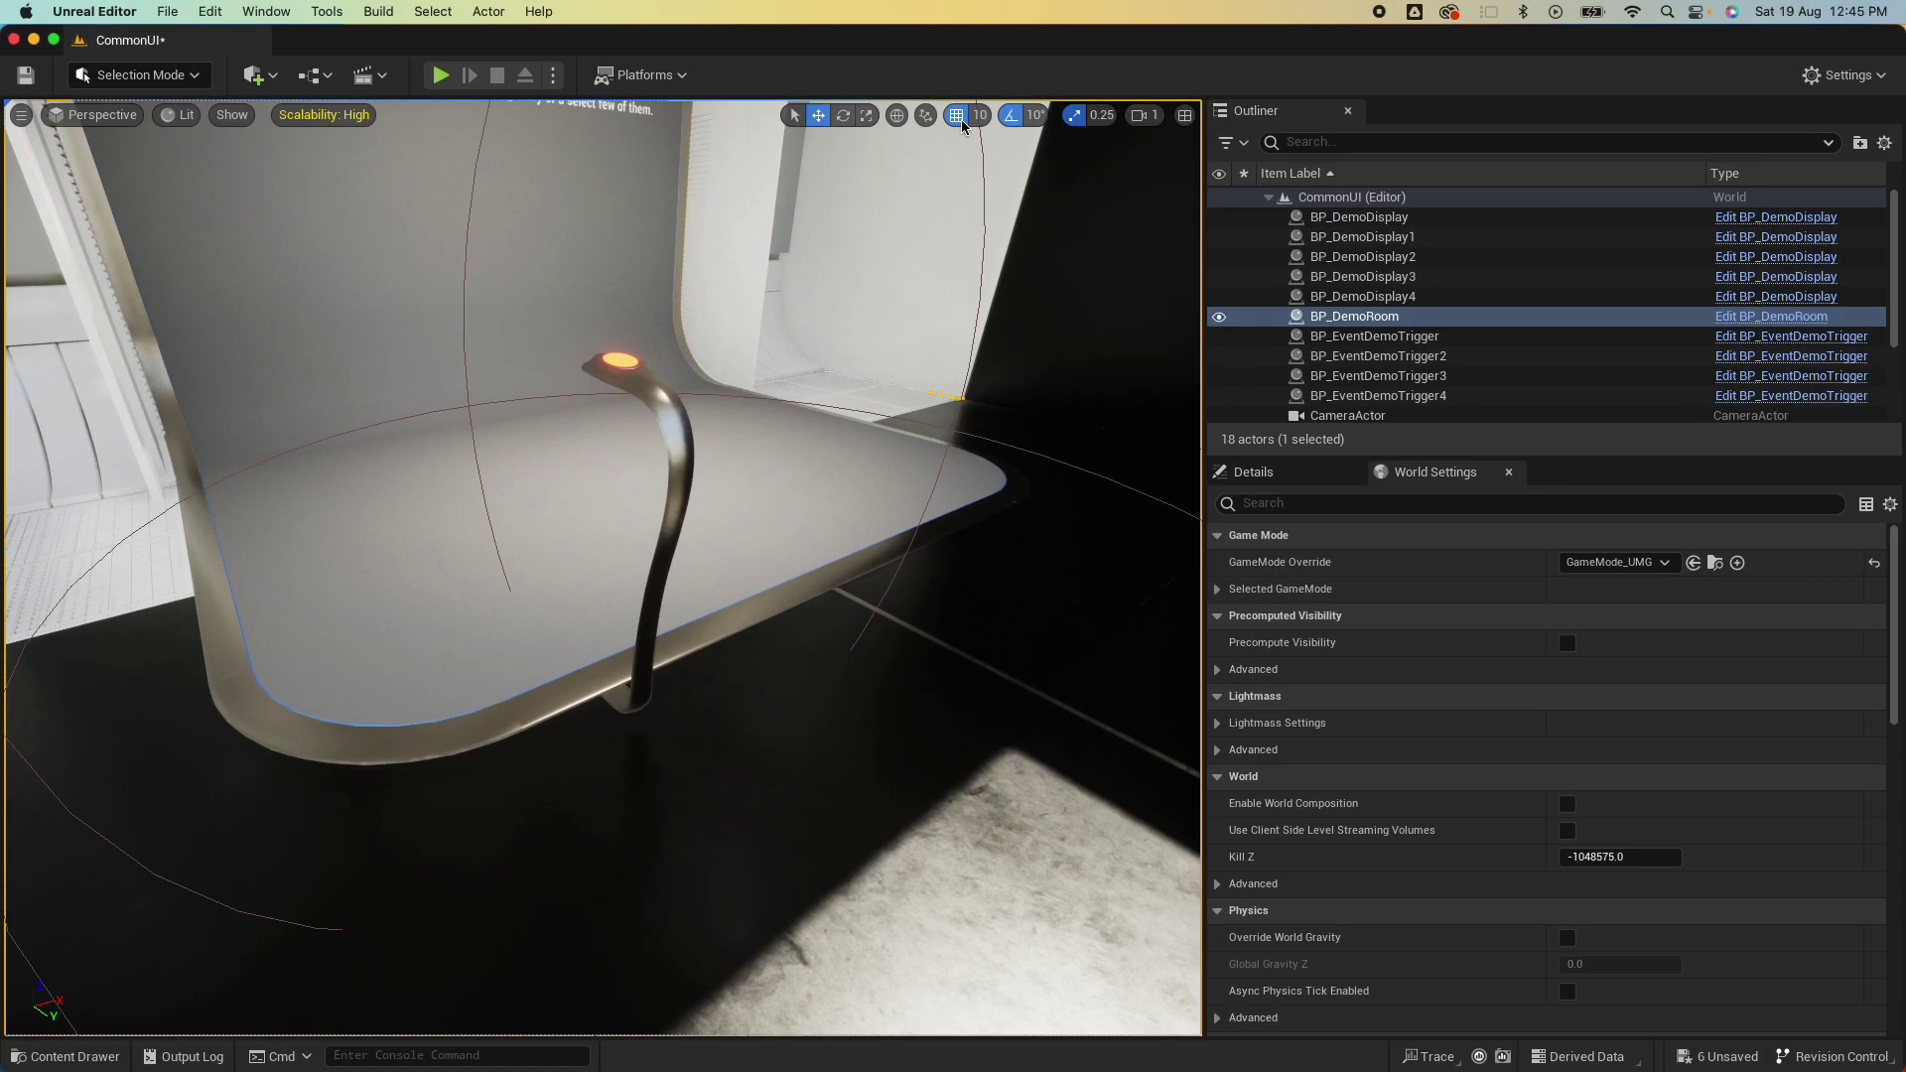
Play the CommonUI level and walk to the "1. 4 Utility Widgets" stand to open its widget menu.
{"action": "left_click", "coordinate": [441, 75]}
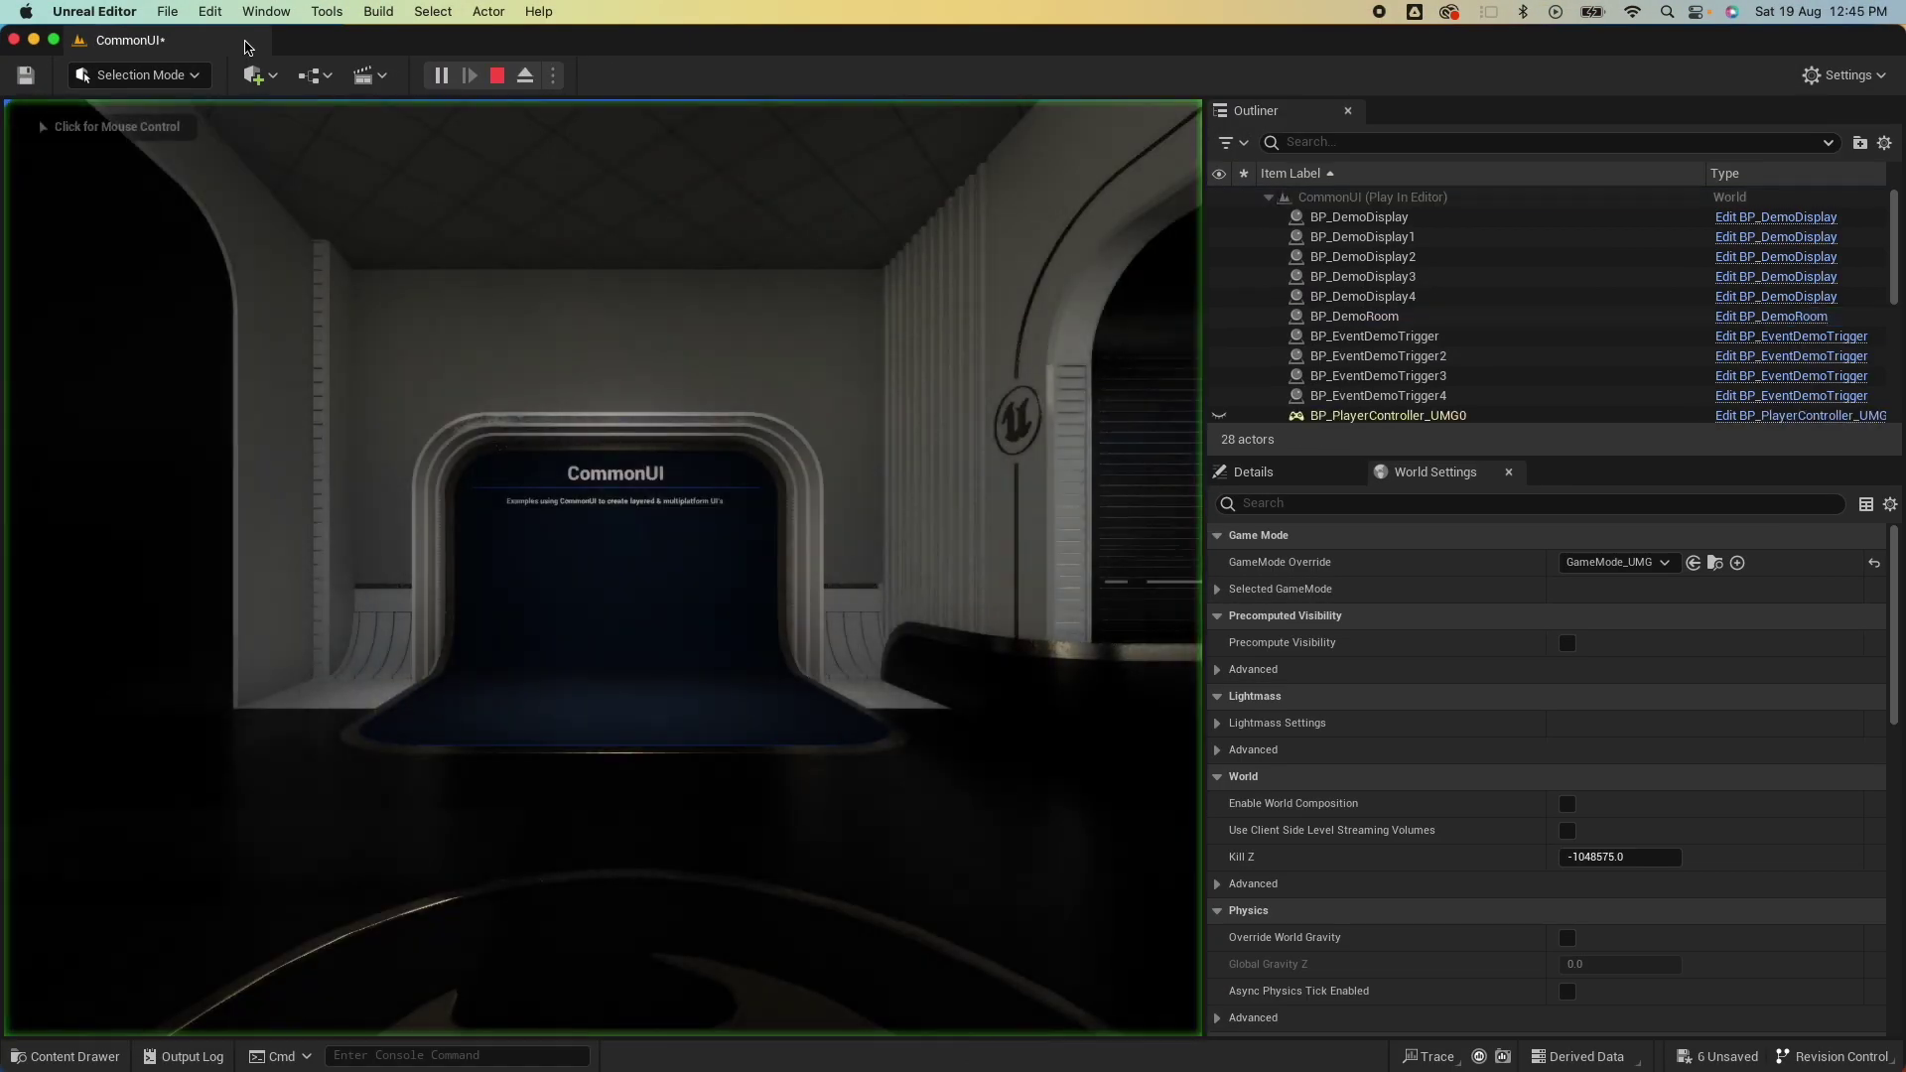
{"action": "left_click", "coordinate": [653, 427]}
{"action": "key", "text": "w"}
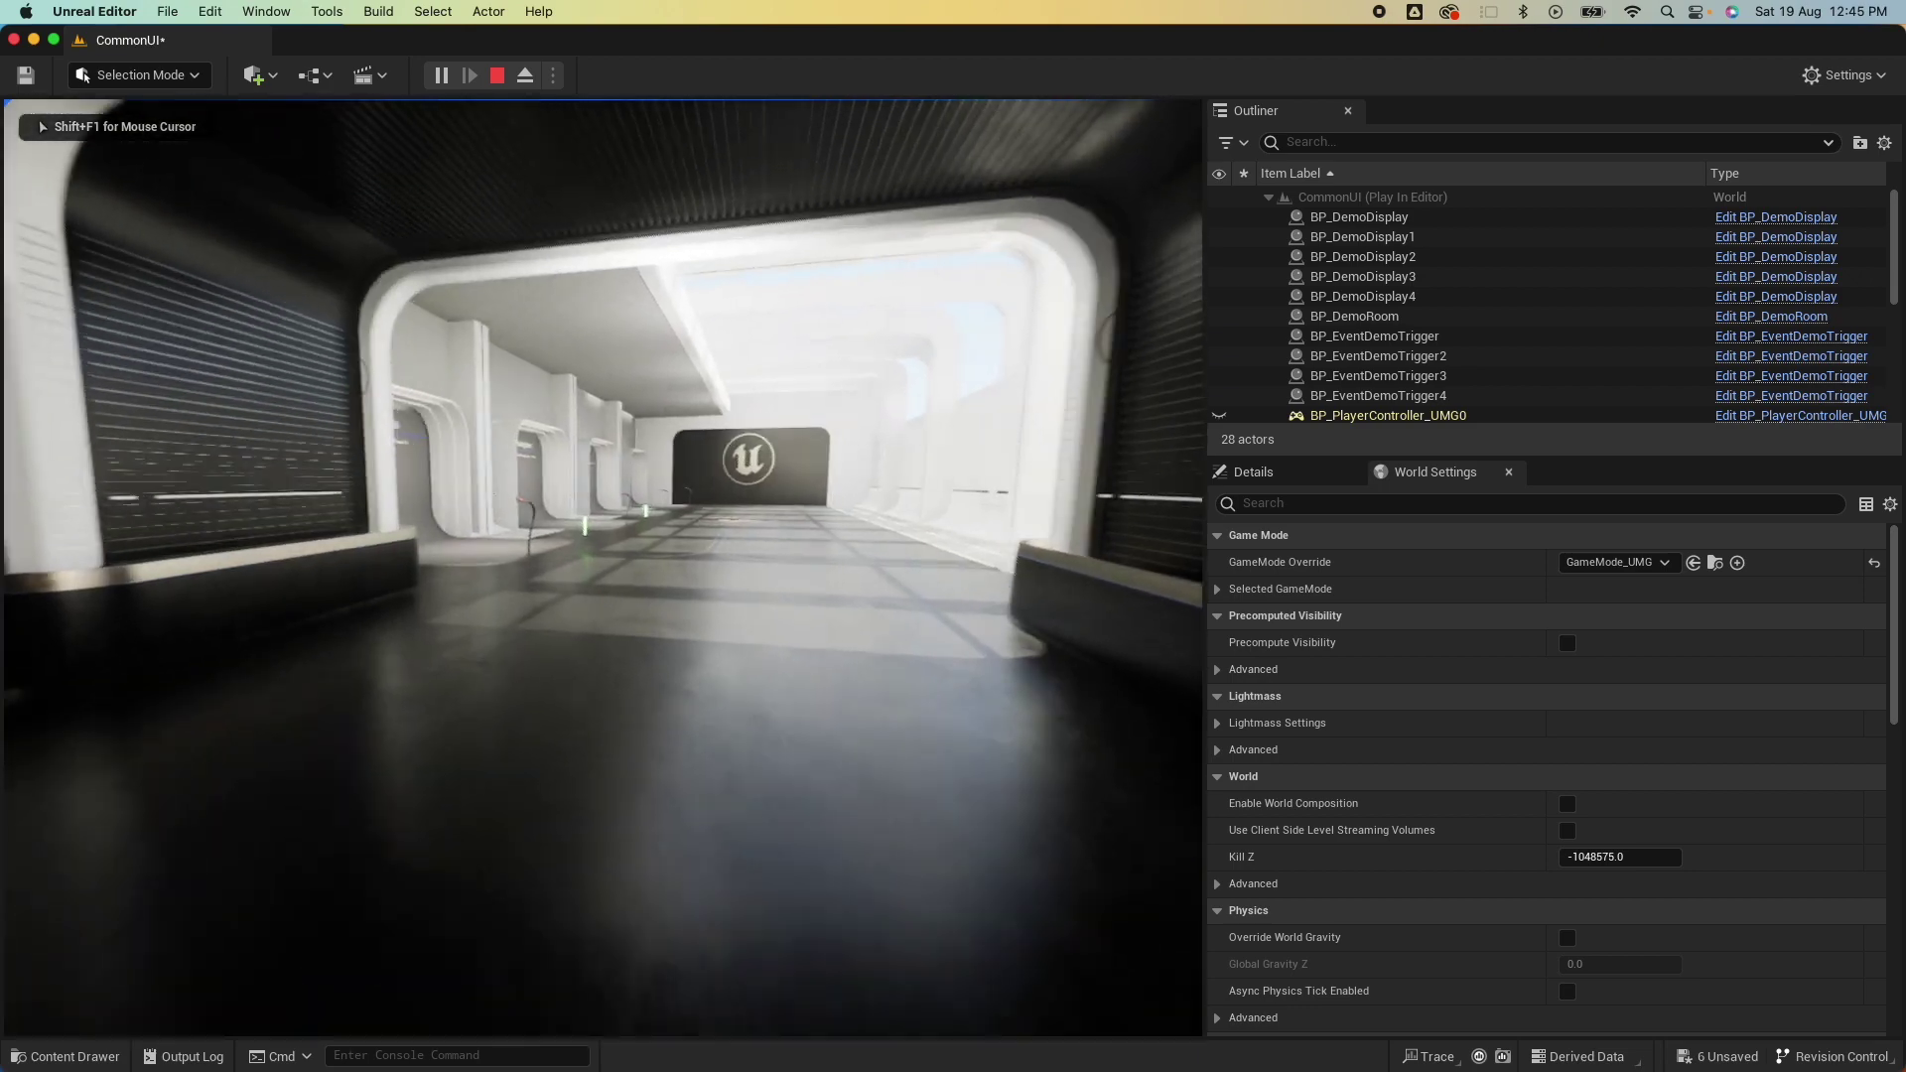
{"action": "key", "text": "w"}
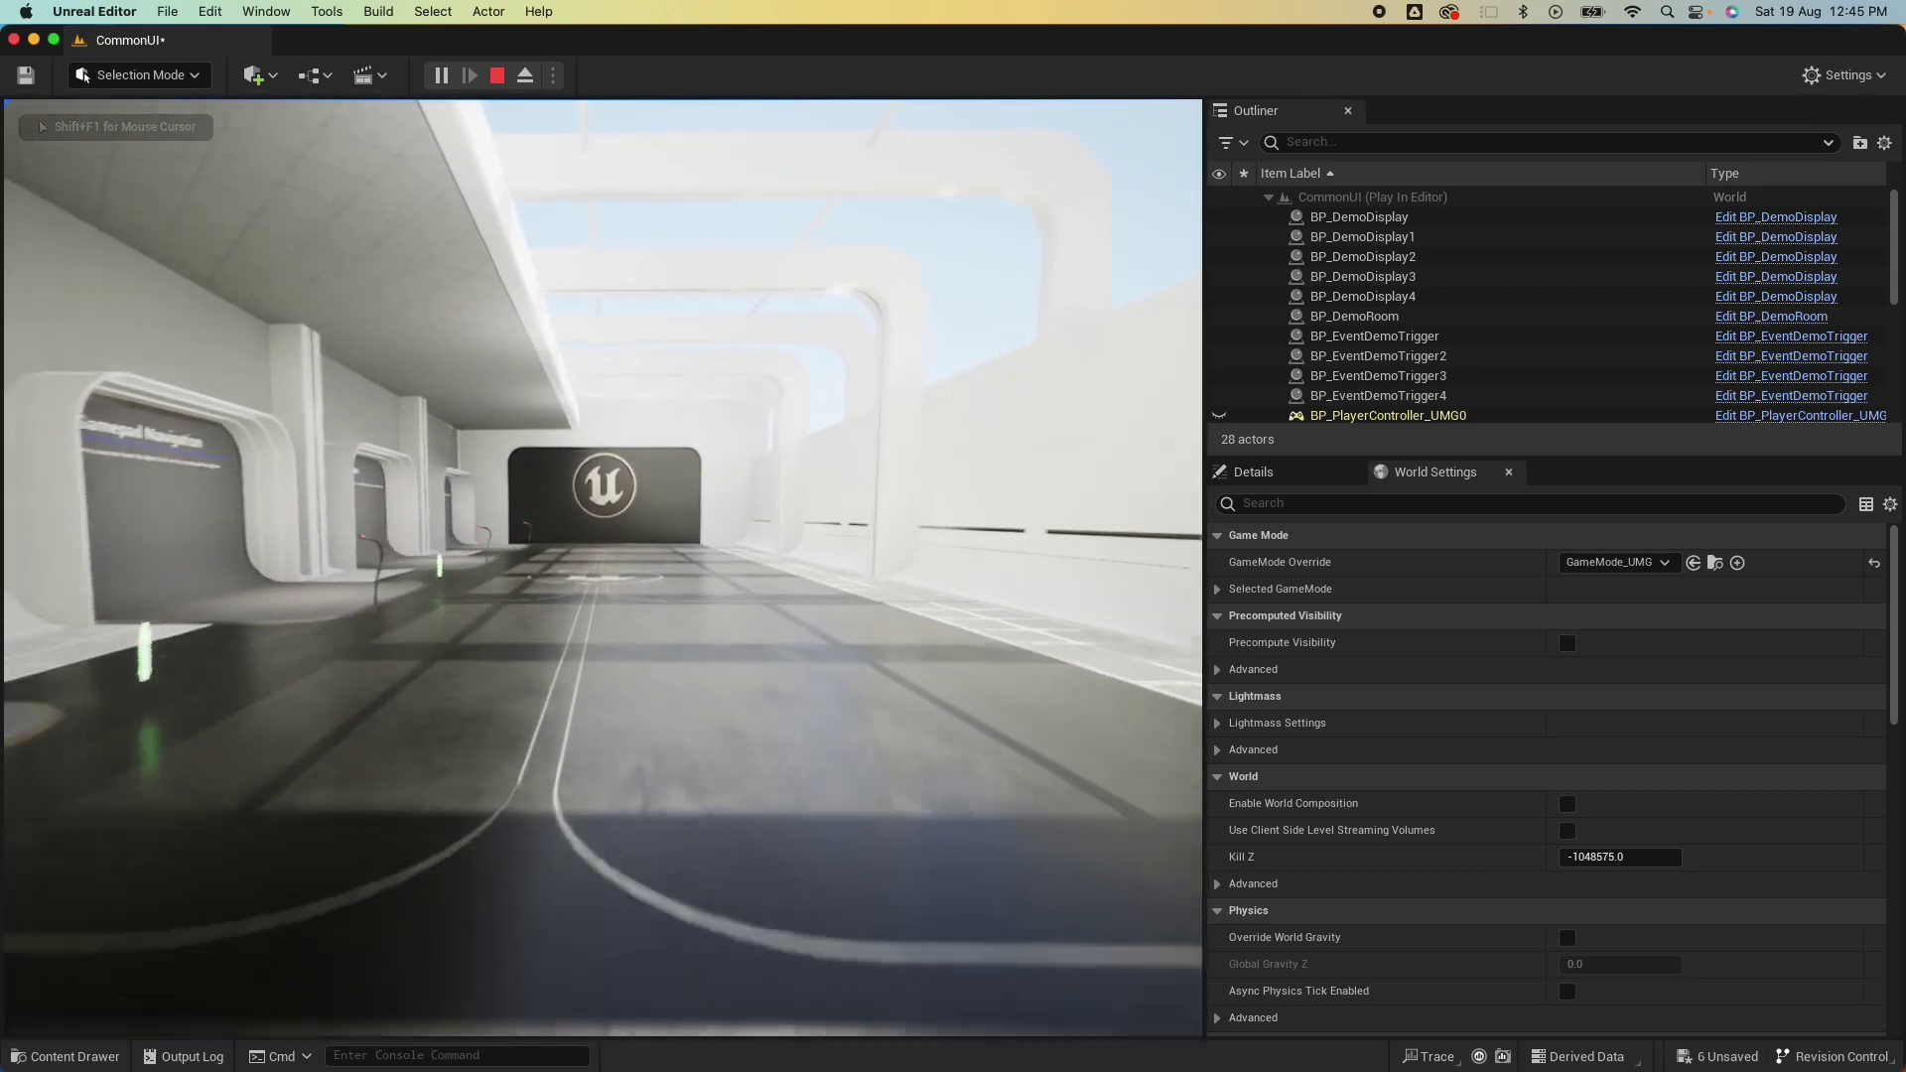
{"action": "key", "text": "w"}
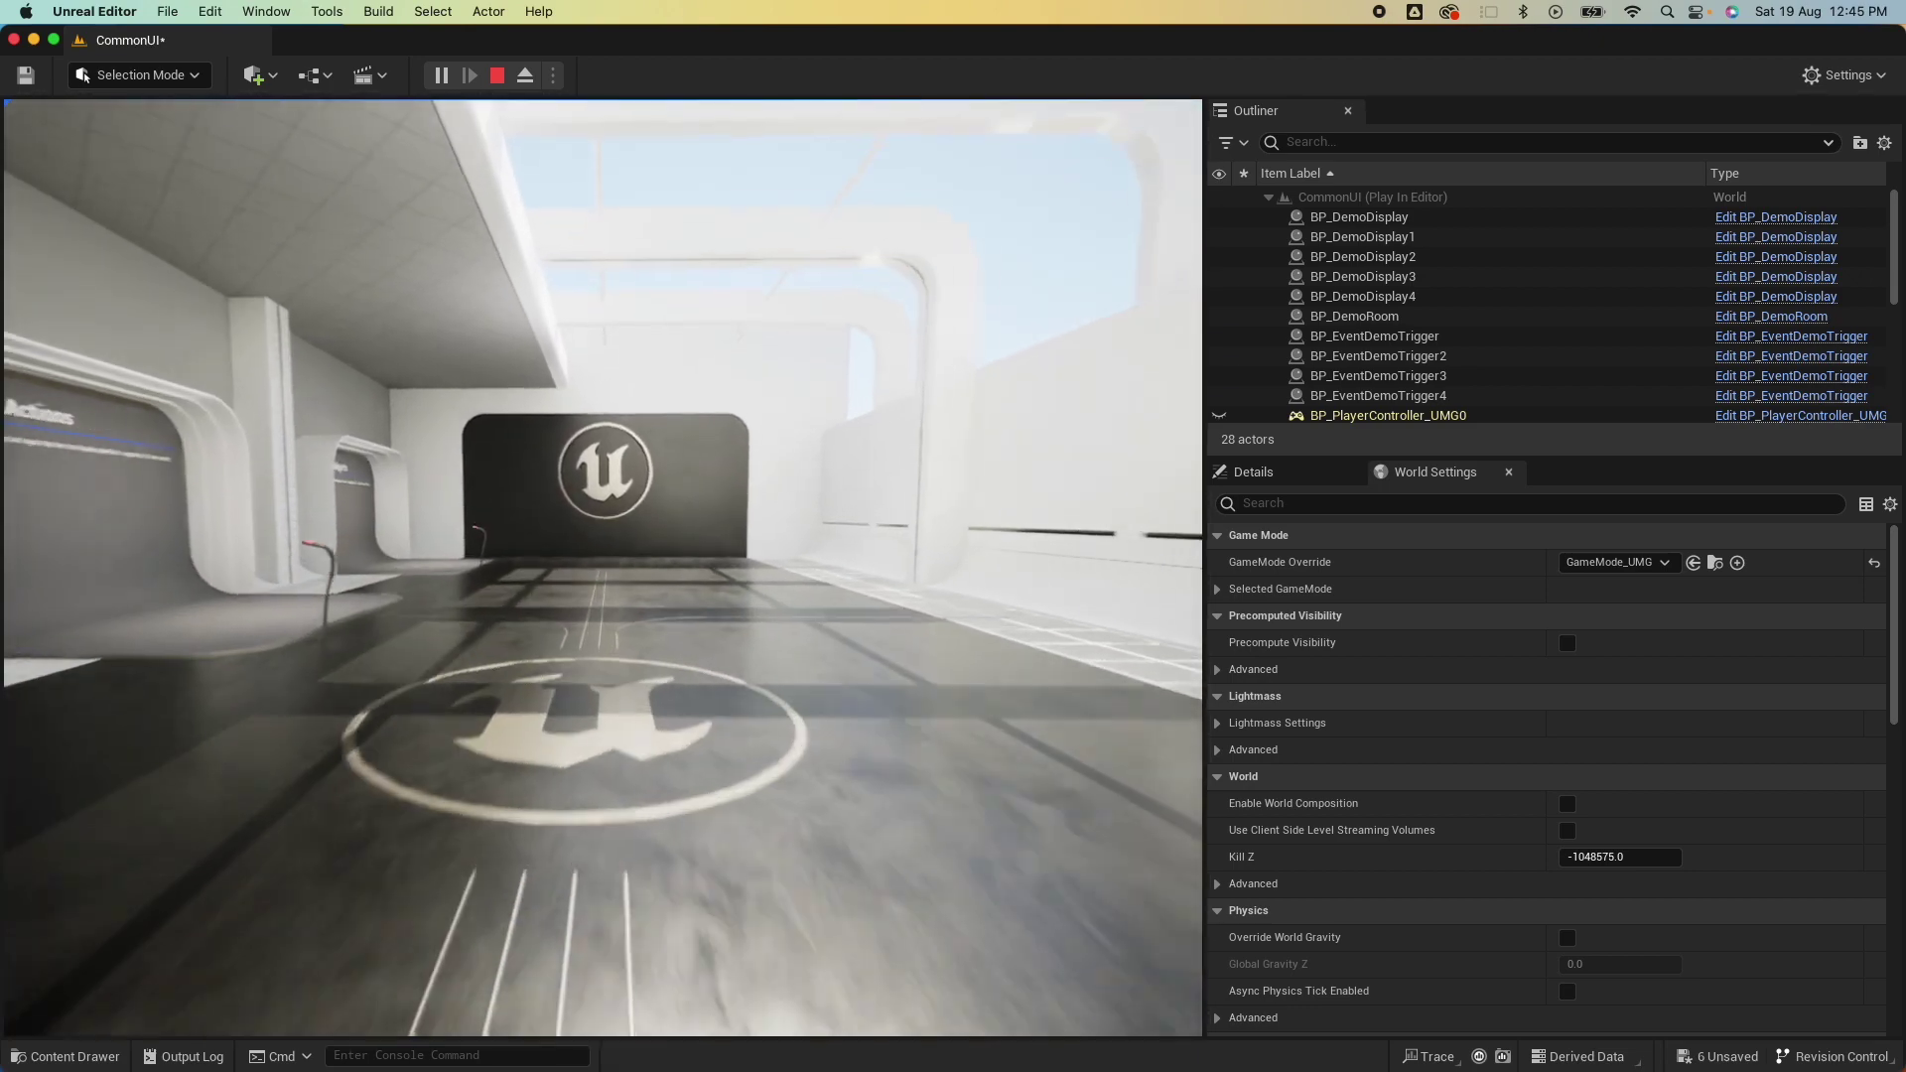
{"action": "key", "text": "w"}
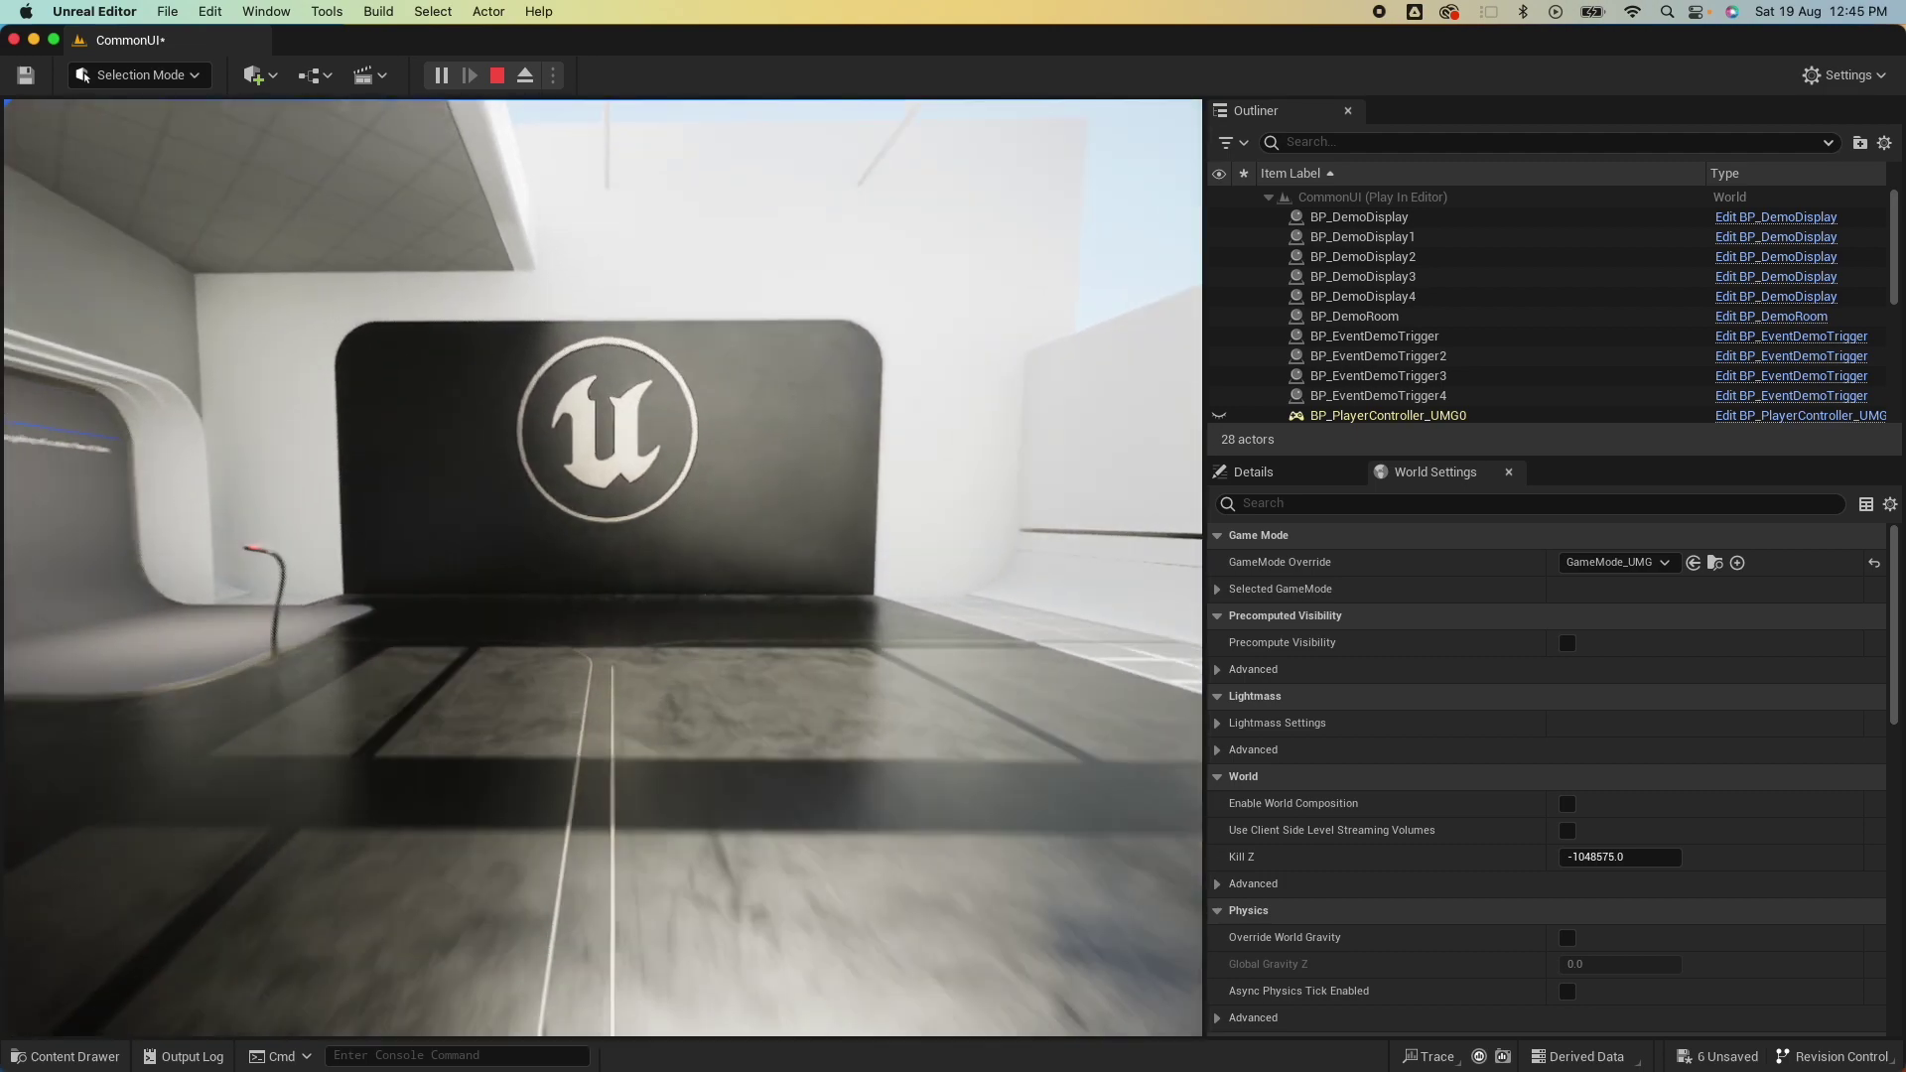
{"action": "key", "text": "w"}
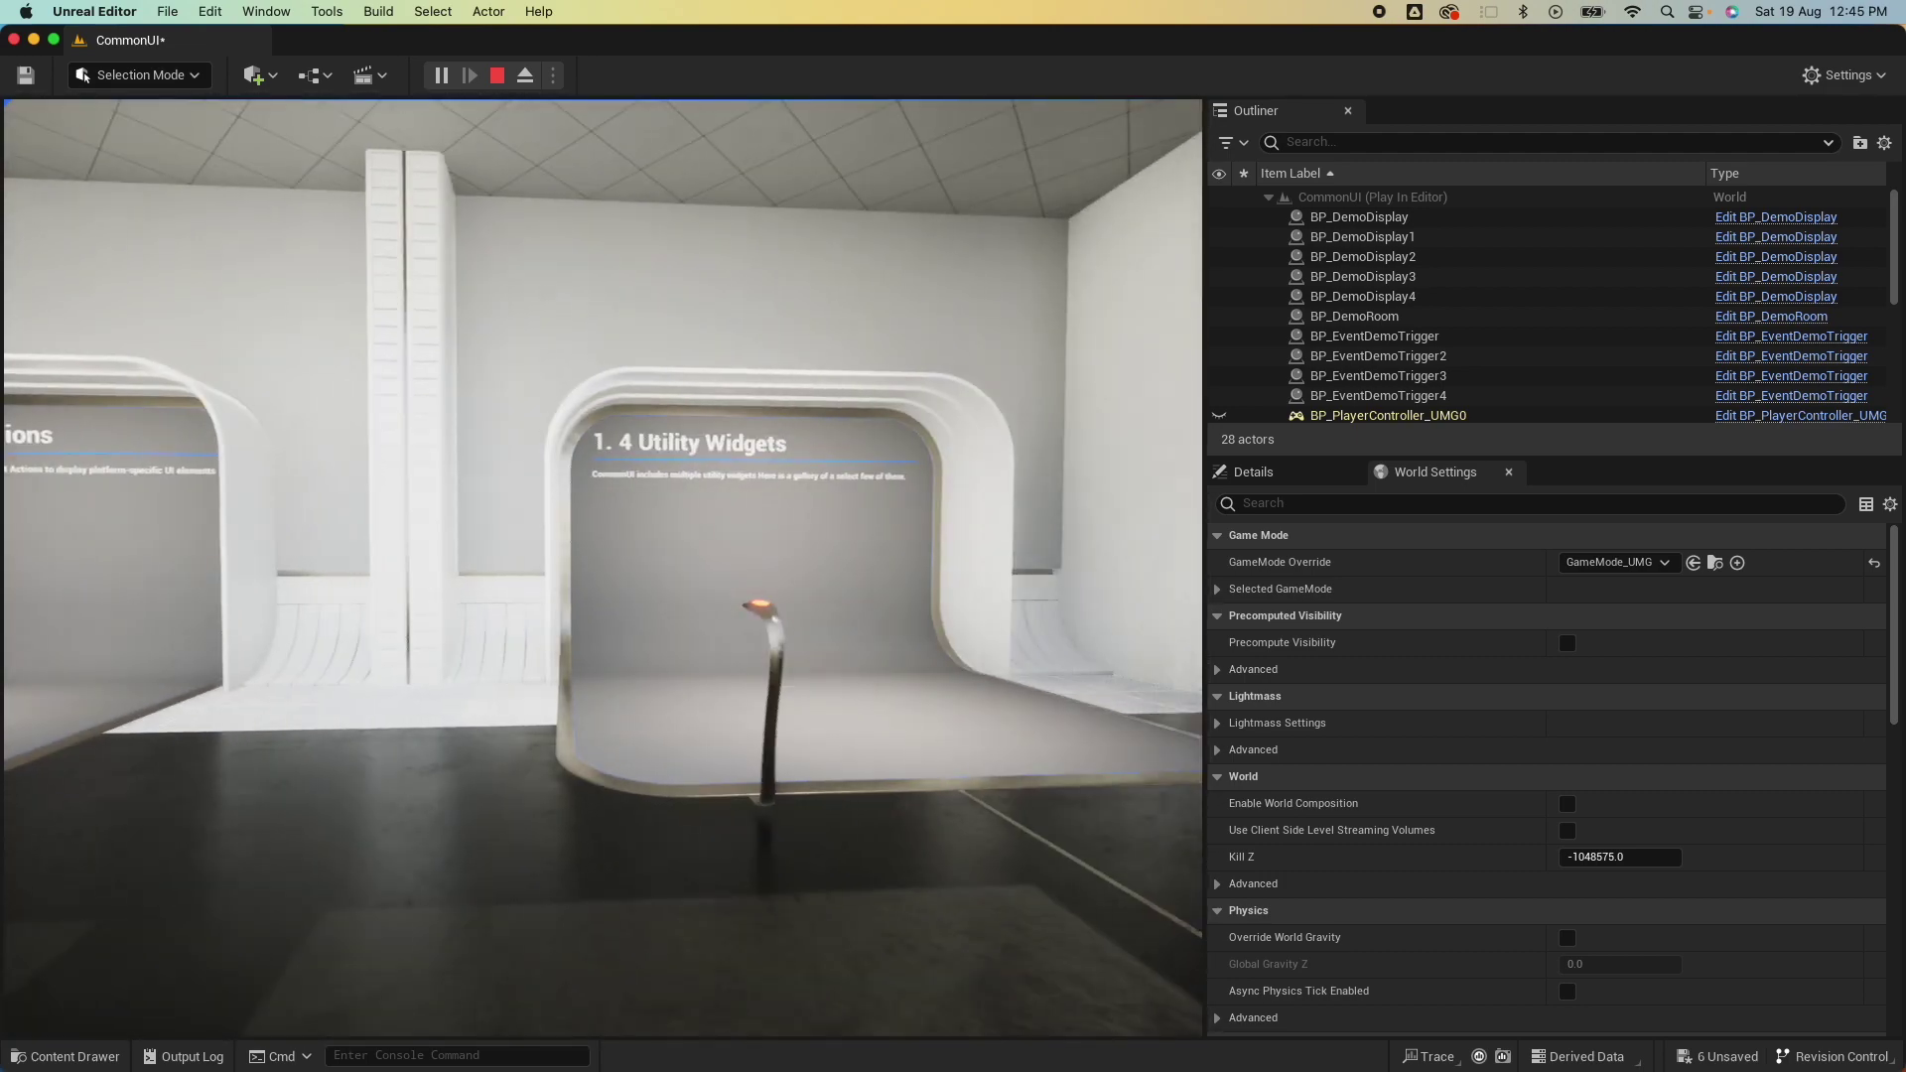
{"action": "key", "text": "w"}
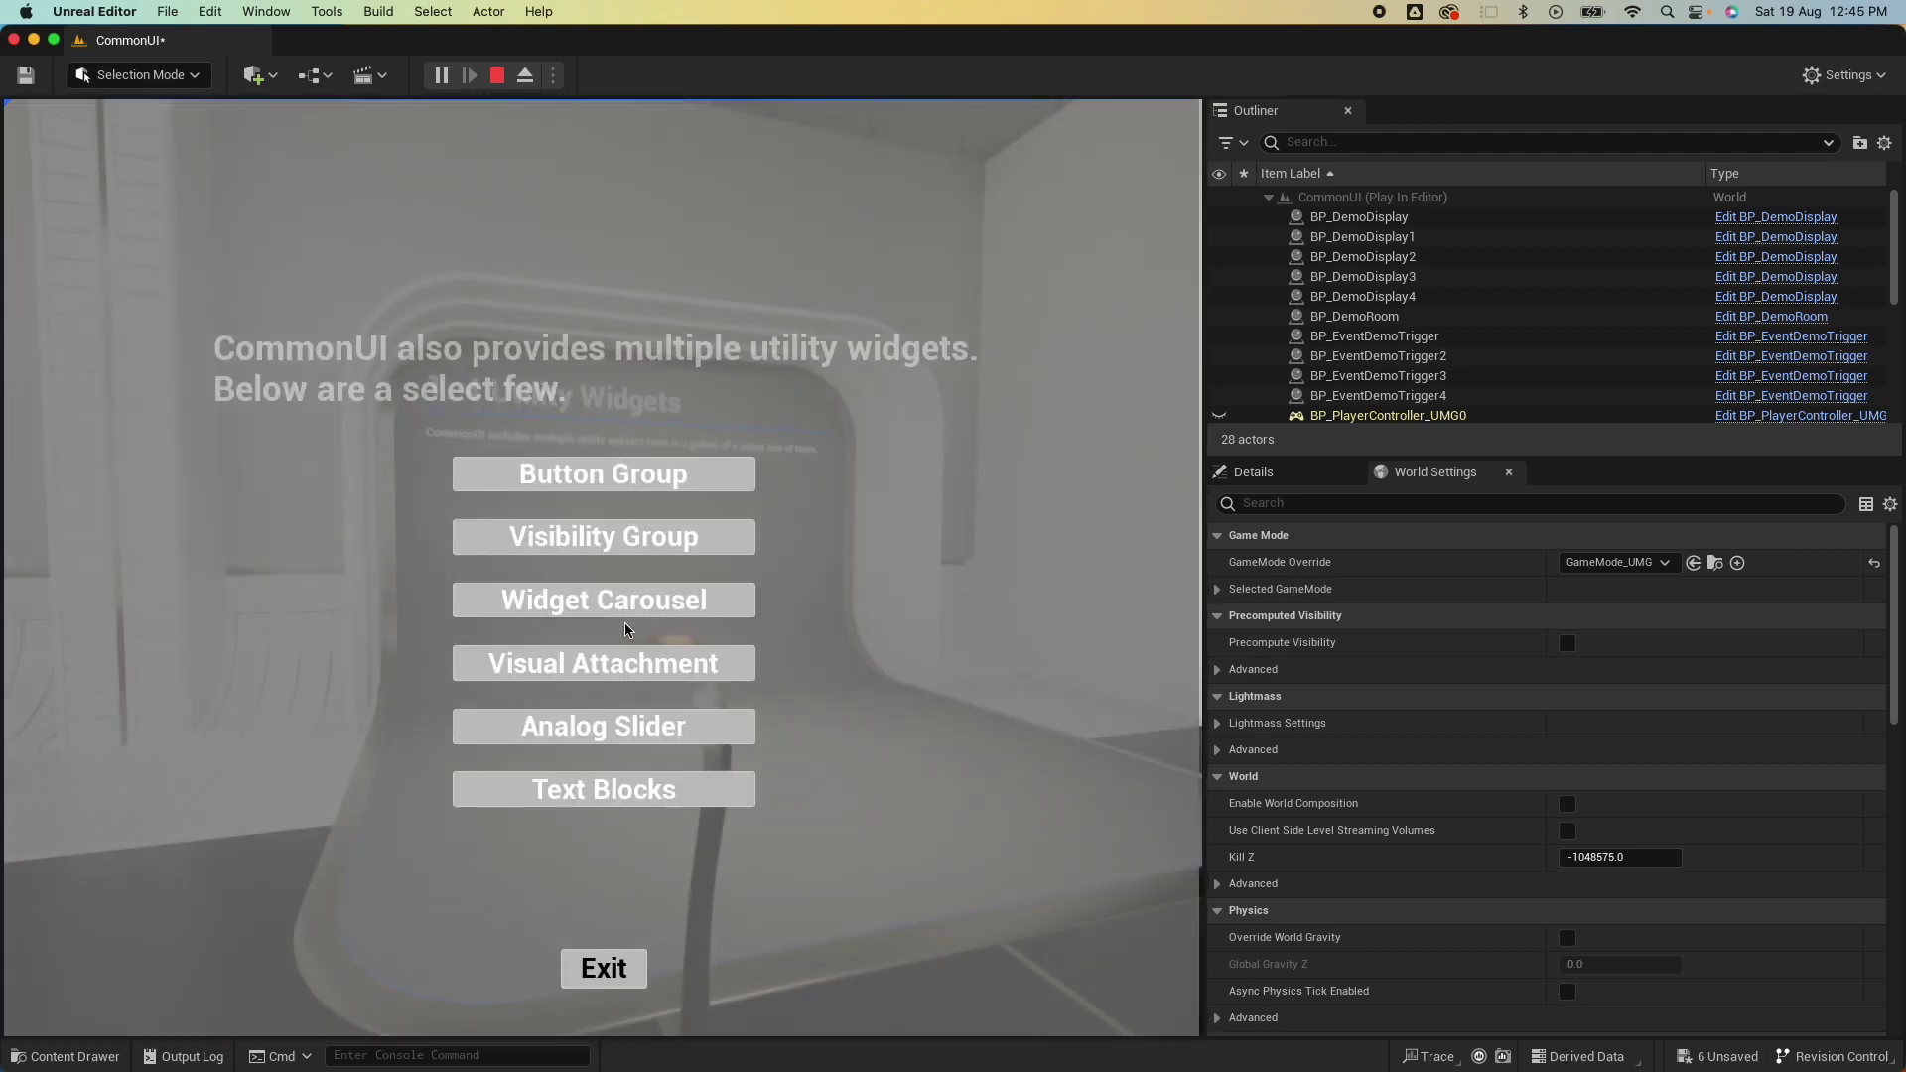
Try the Widget Carousel example by switching between its tabs, close the popup and end the play session.
{"action": "left_click", "coordinate": [581, 605]}
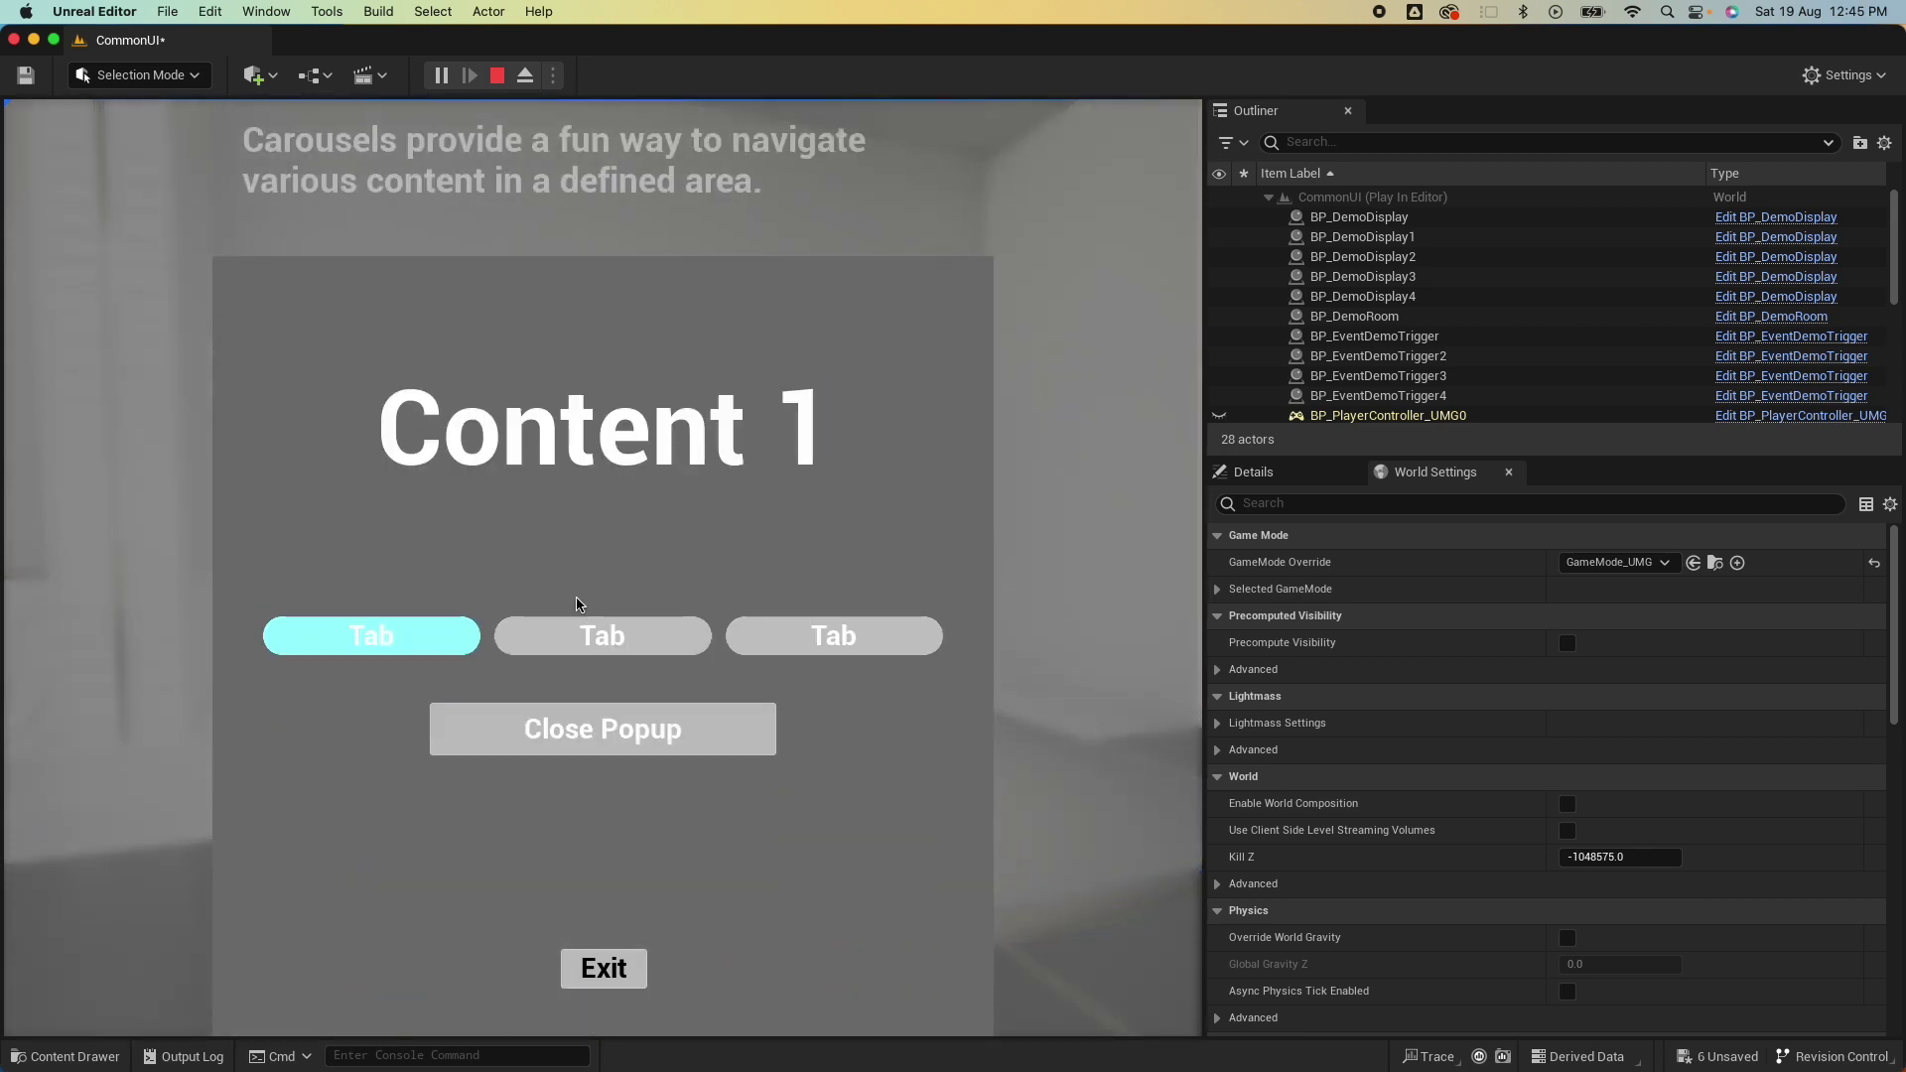
{"action": "left_click", "coordinate": [585, 630]}
{"action": "left_click", "coordinate": [834, 637]}
{"action": "left_click", "coordinate": [623, 645]}
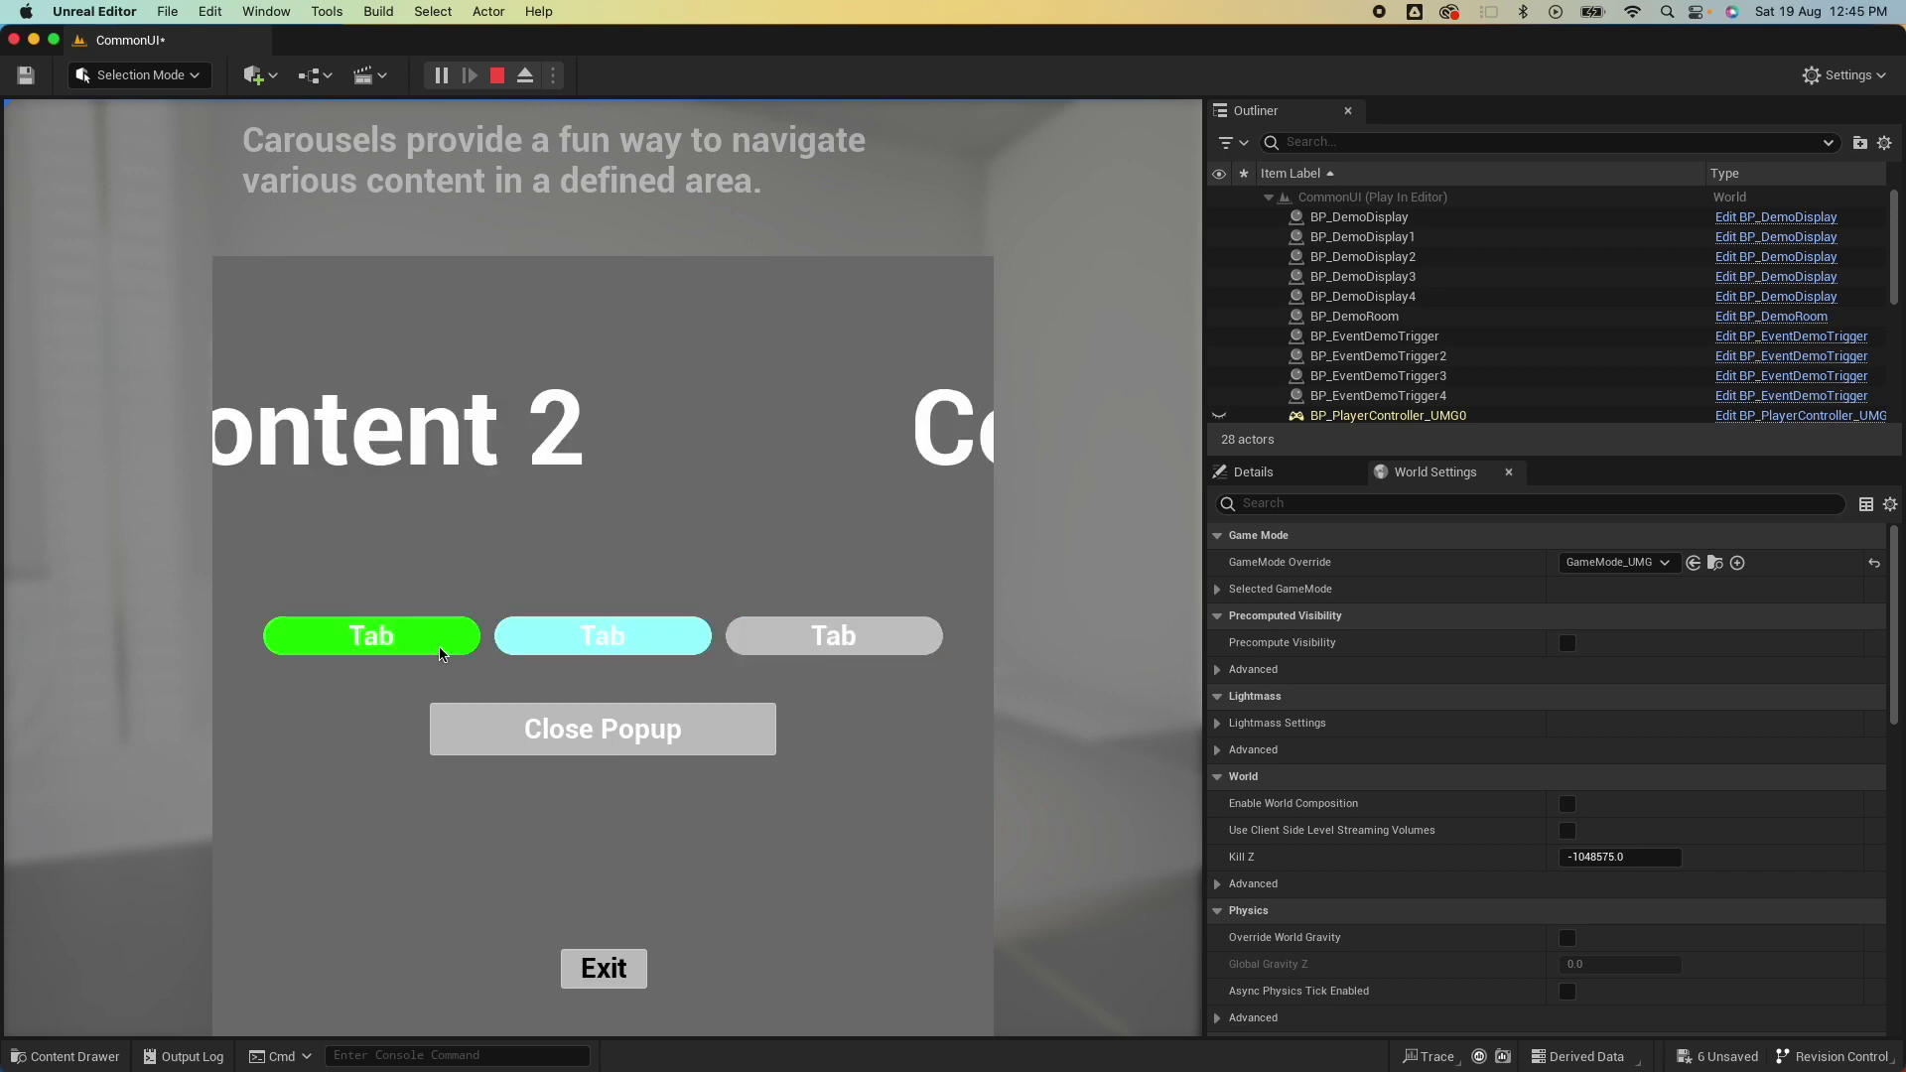
{"action": "left_click", "coordinate": [442, 653]}
{"action": "left_click", "coordinate": [589, 741]}
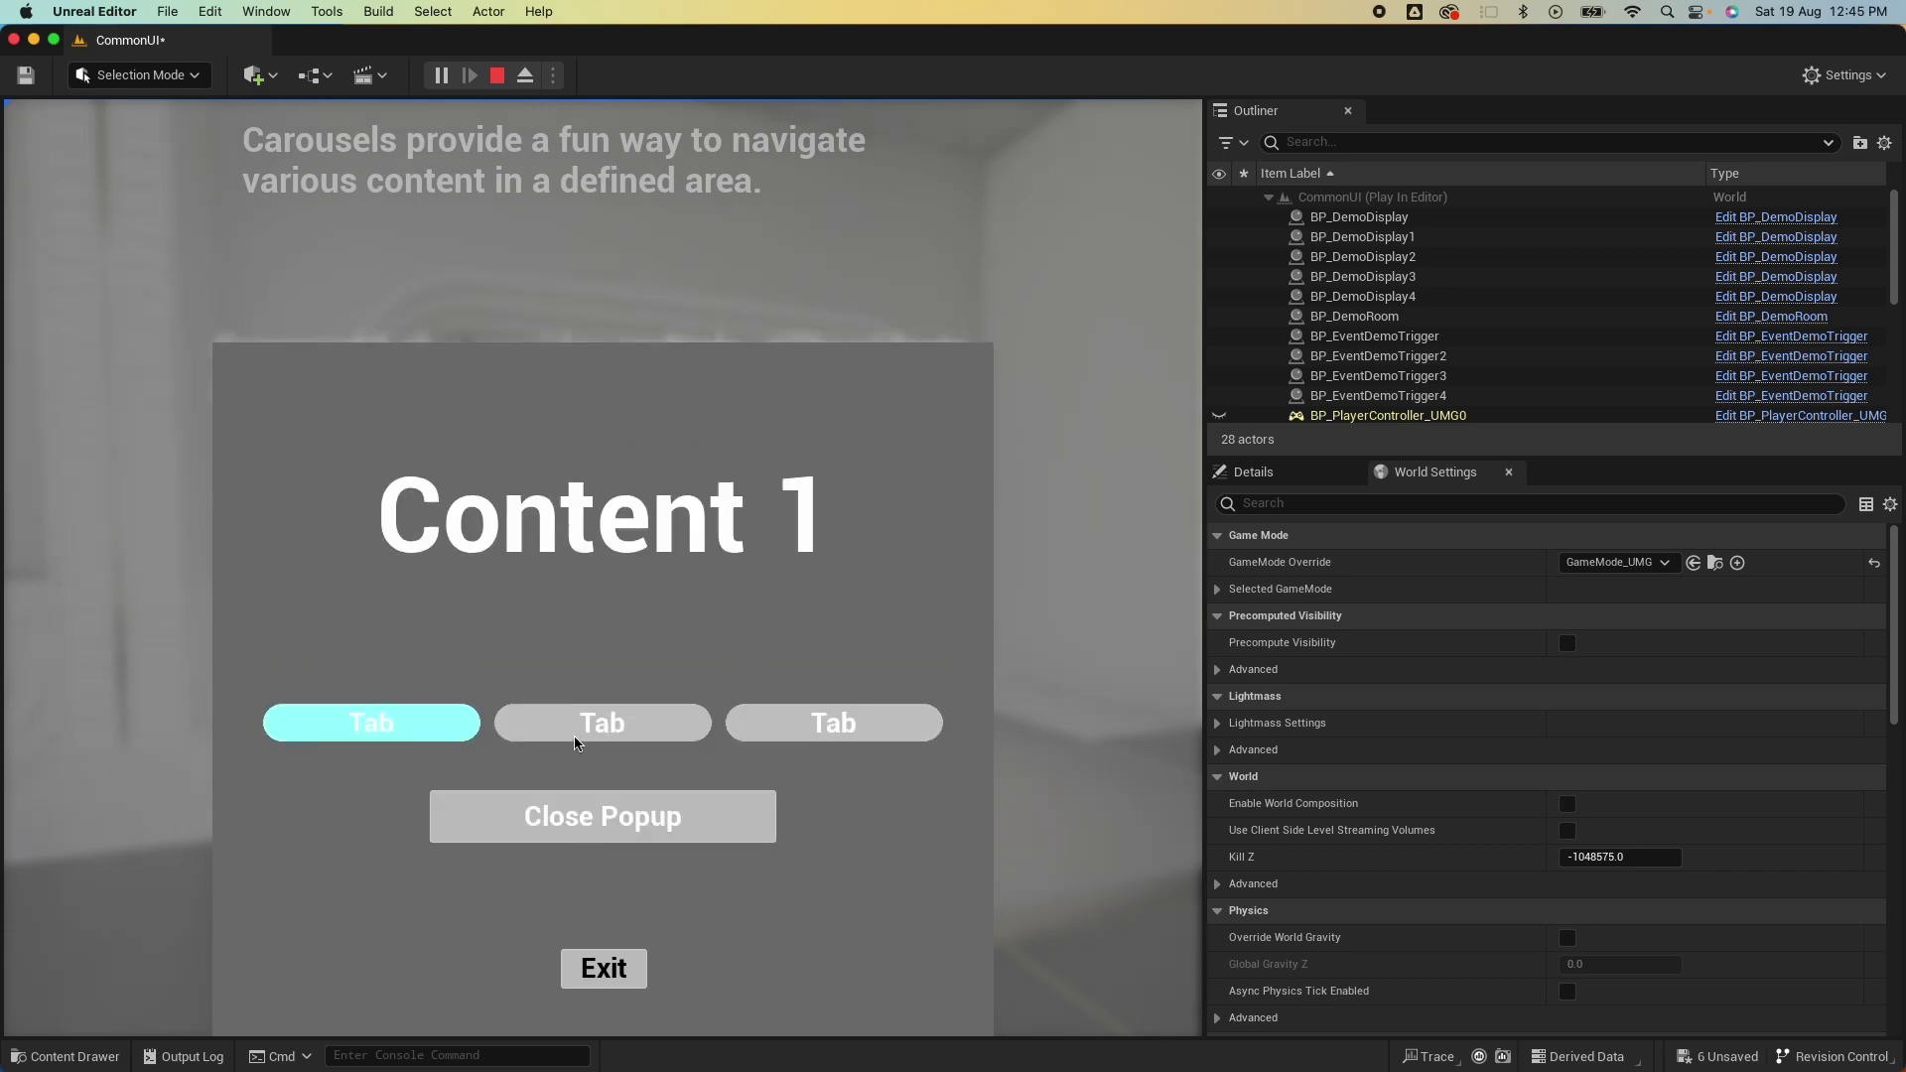
{"action": "key", "text": "Escape"}
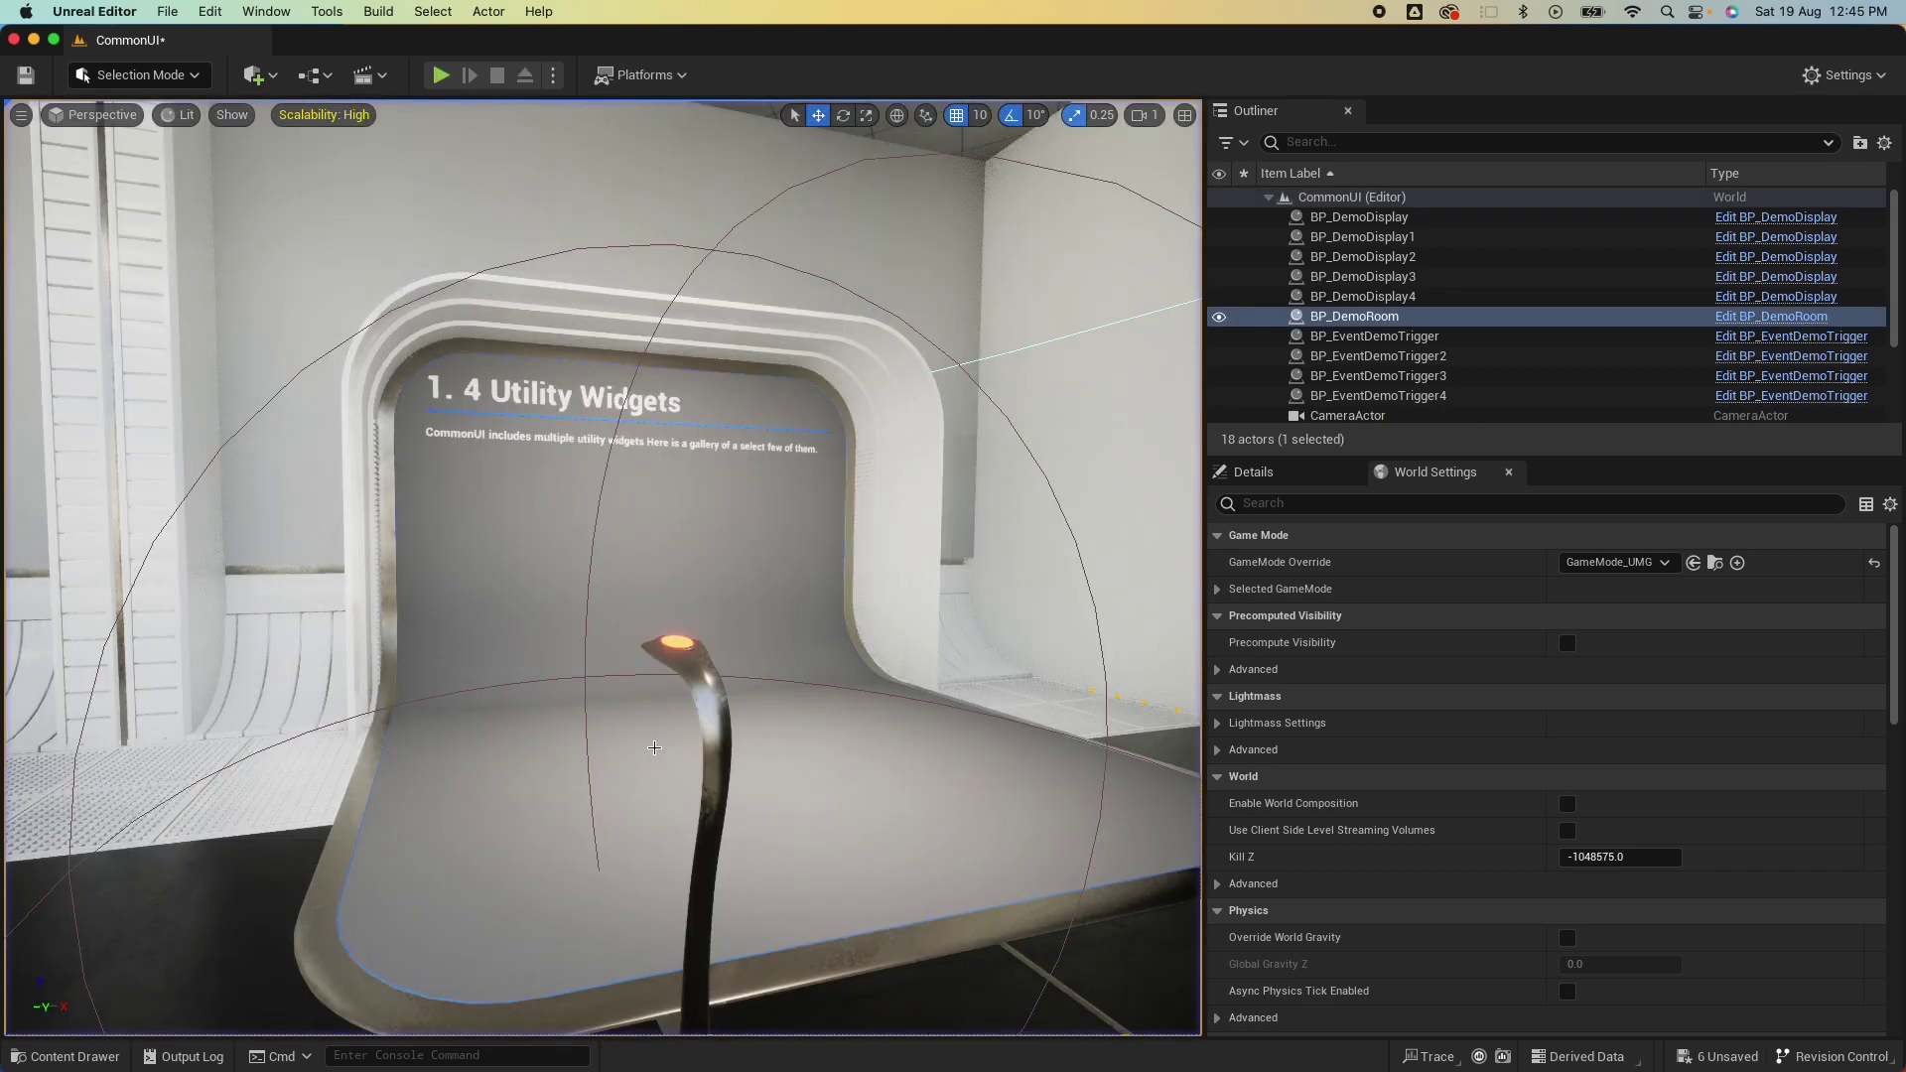
Switch to the POCUMGCarousel project, play ThirdPersonMap and walk the character into the red trigger.
{"action": "key", "text": "ctrl+Up"}
{"action": "left_click", "coordinate": [408, 332]}
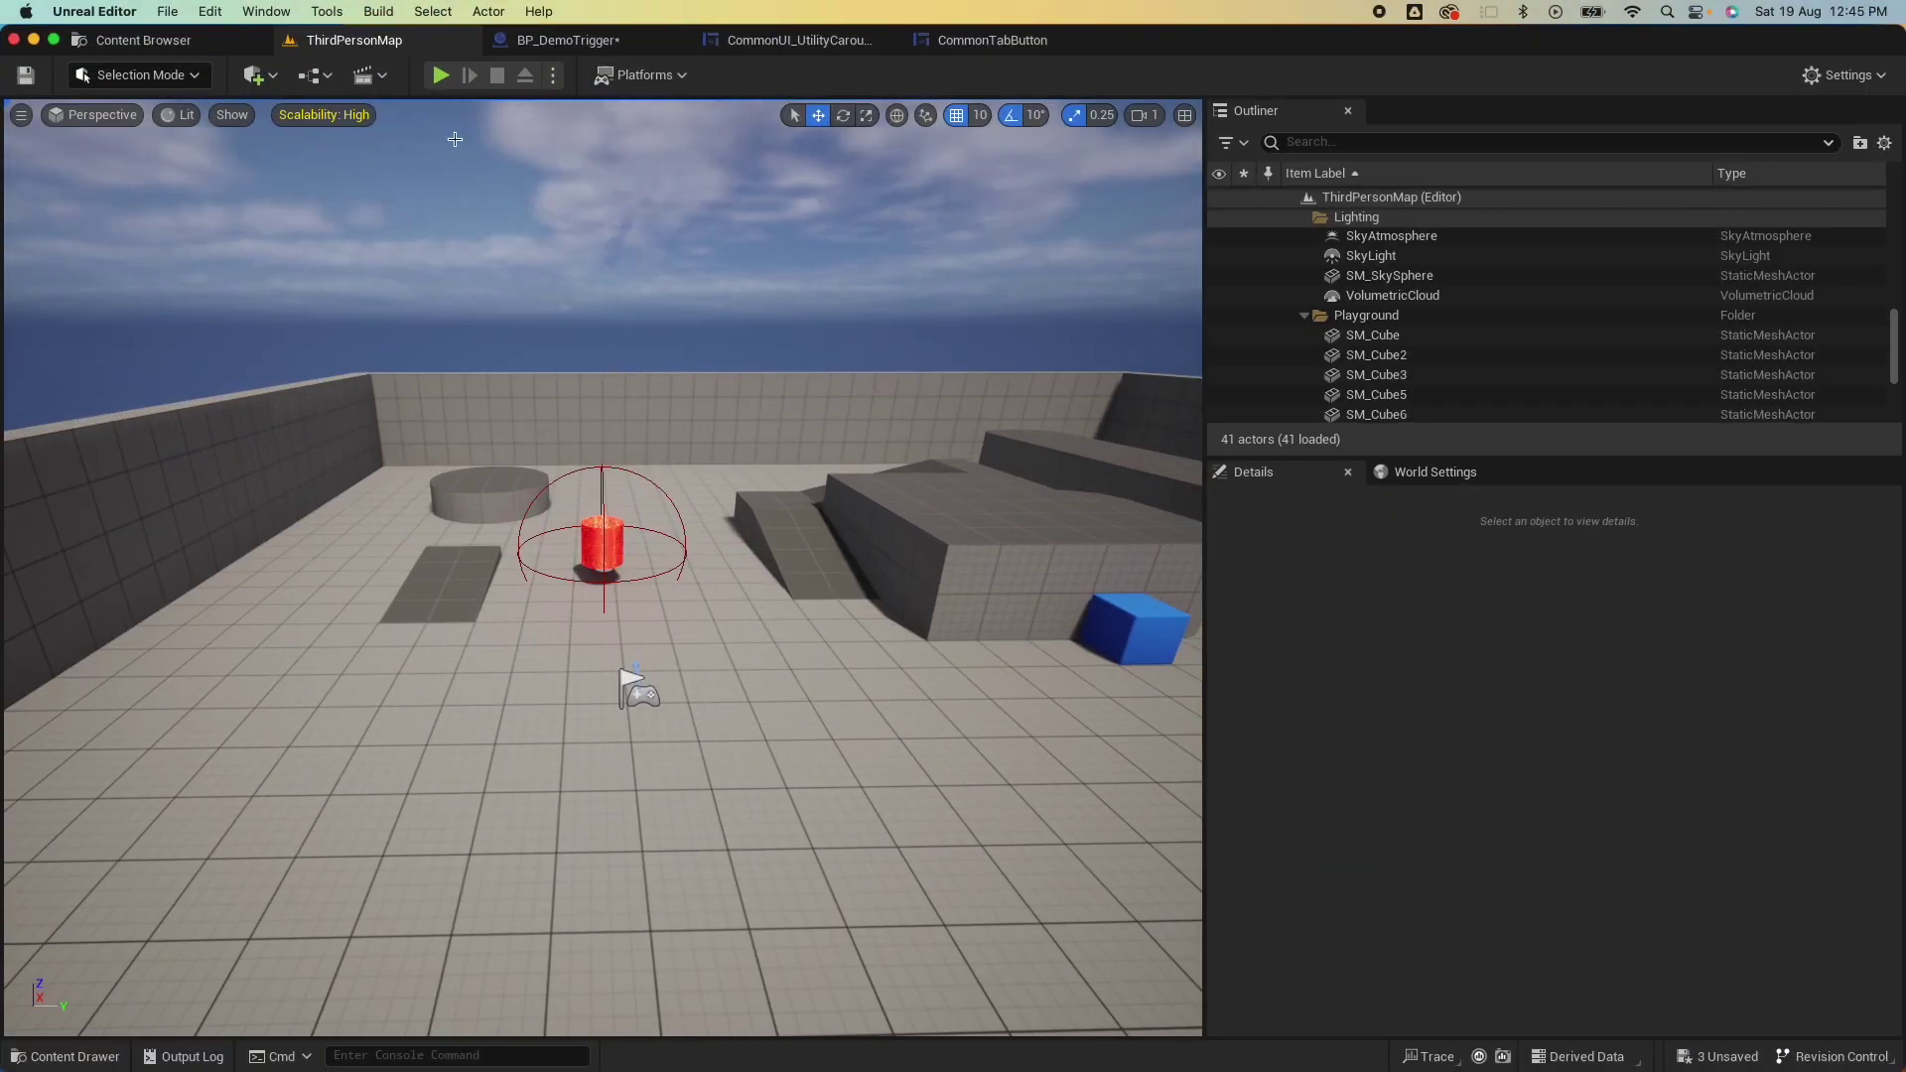
{"action": "left_click", "coordinate": [442, 75]}
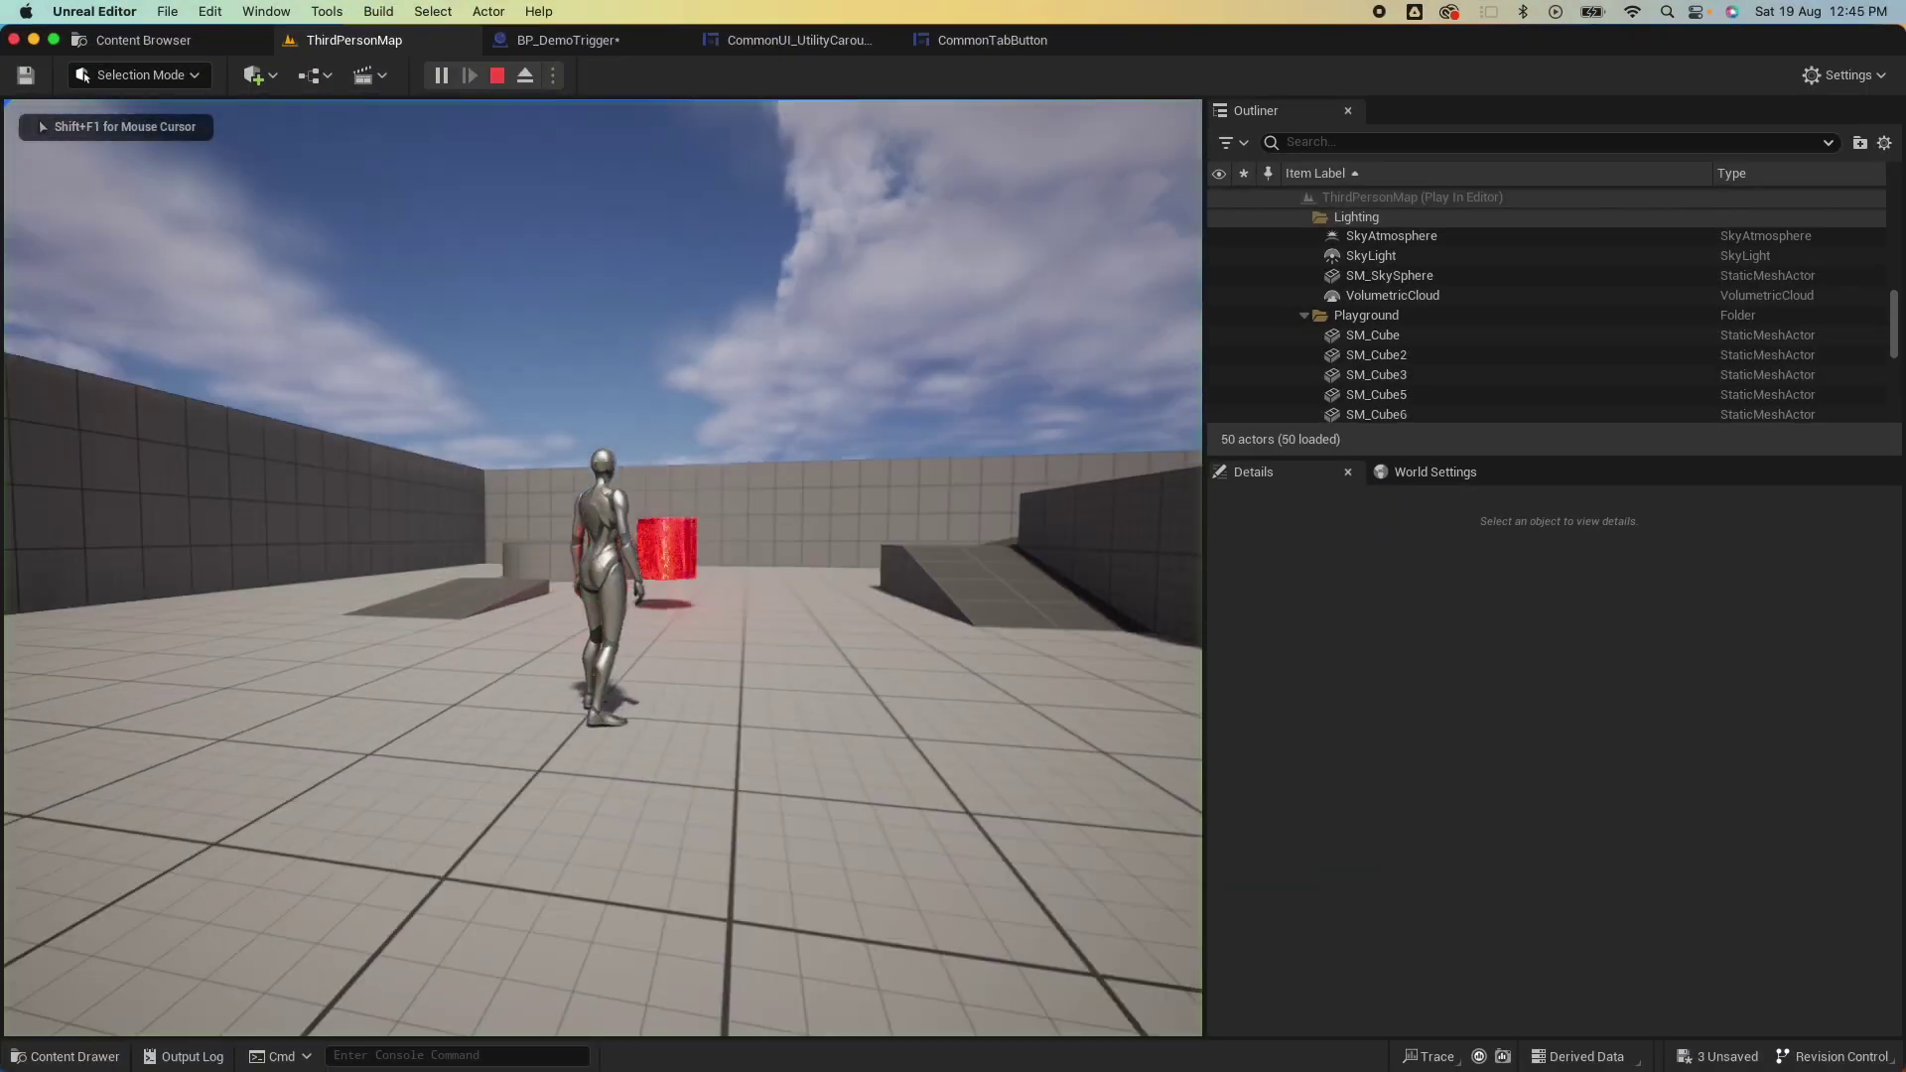
{"action": "key", "text": "w"}
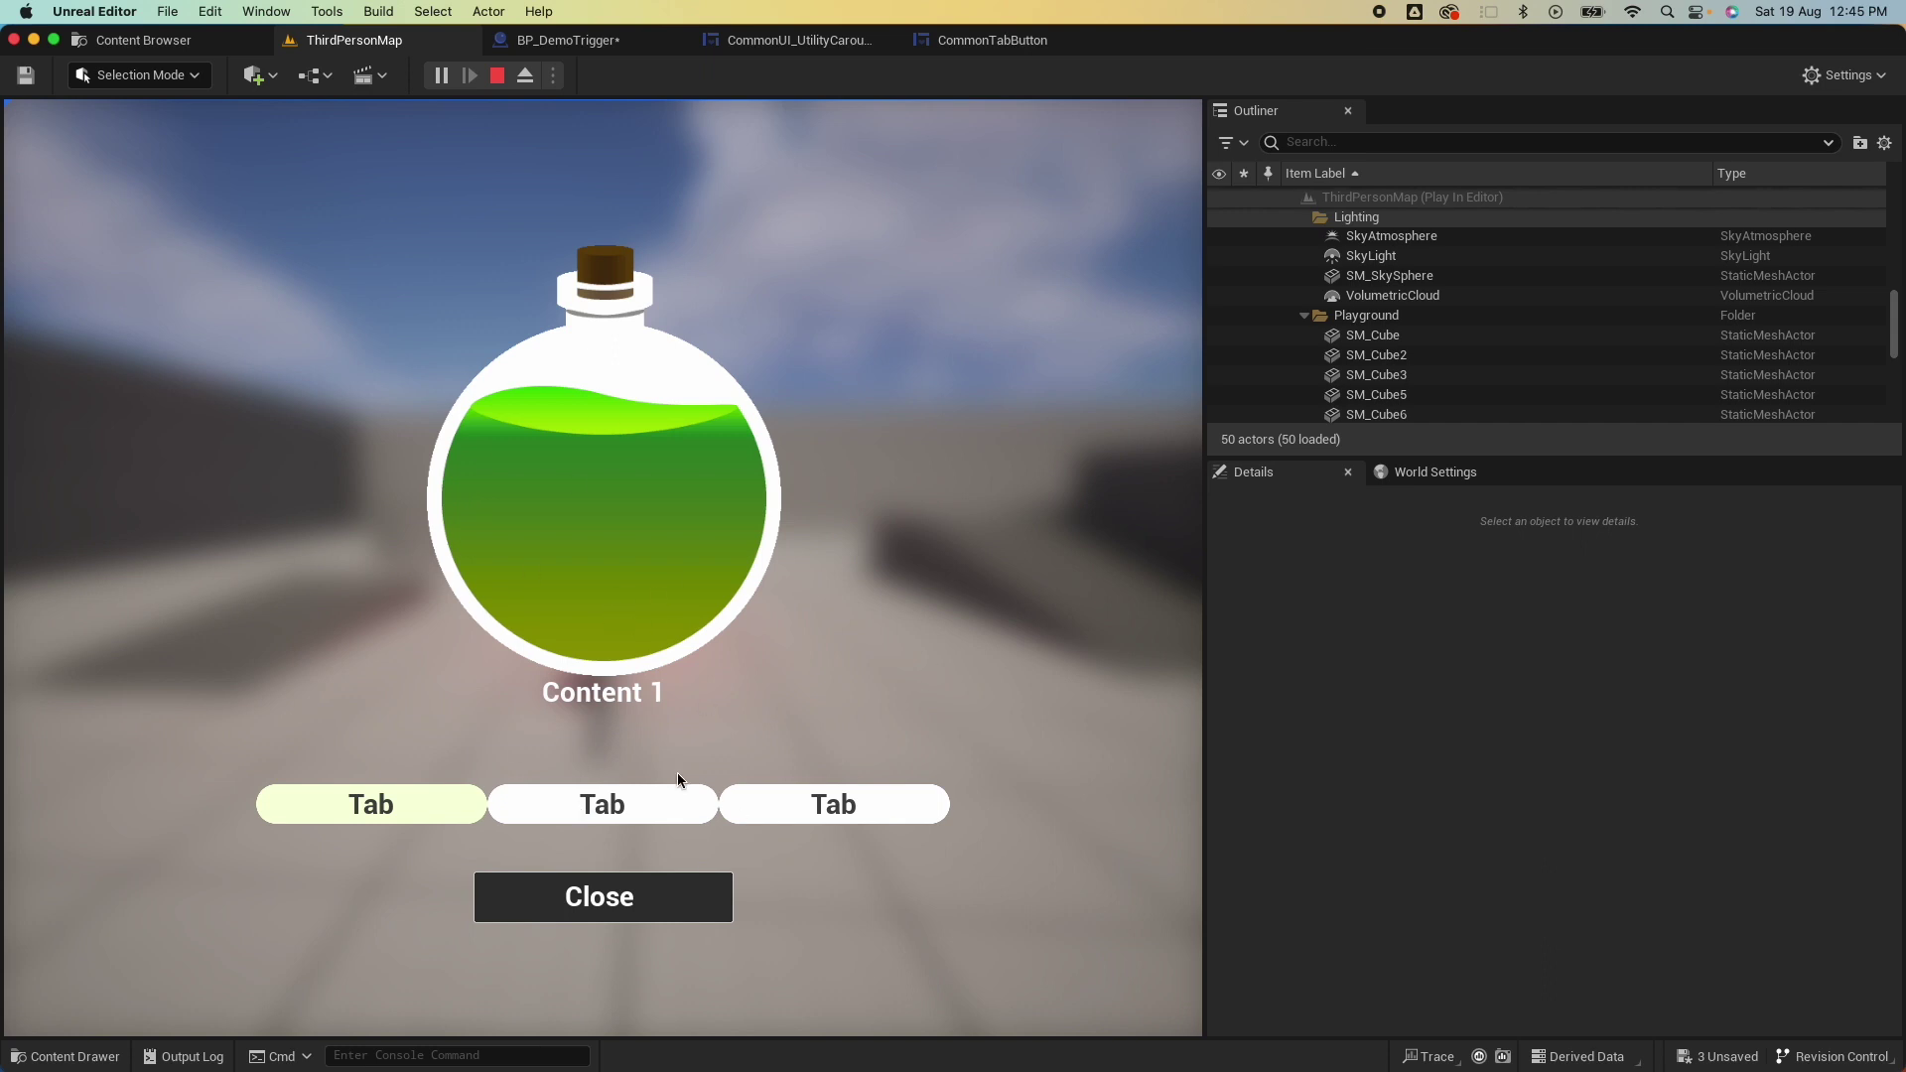
Cycle through the three potion carousel tabs, close the carousel and end the play session.
{"action": "left_click", "coordinate": [623, 798]}
{"action": "left_click", "coordinate": [800, 816]}
{"action": "left_click", "coordinate": [646, 820]}
{"action": "left_click", "coordinate": [409, 813]}
{"action": "left_click", "coordinate": [625, 814]}
{"action": "left_click", "coordinate": [836, 806]}
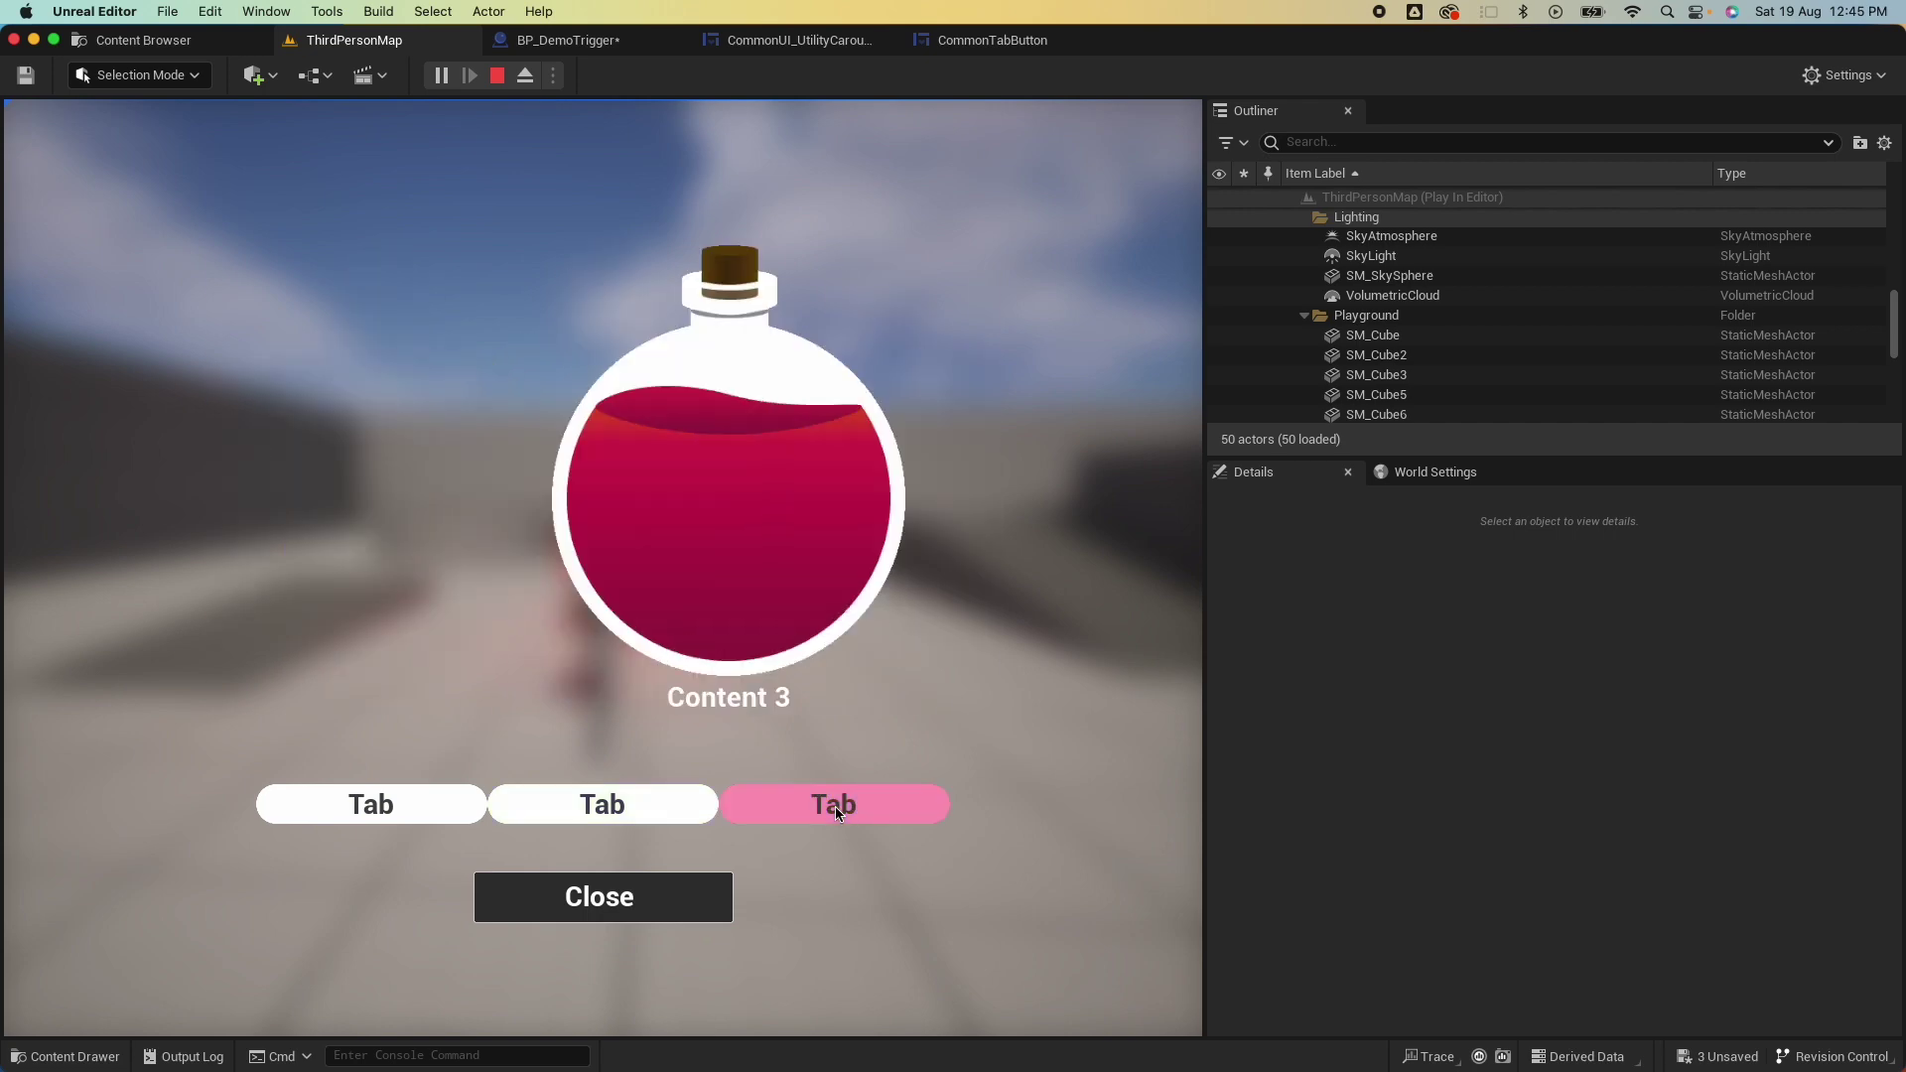
{"action": "left_click", "coordinate": [638, 905]}
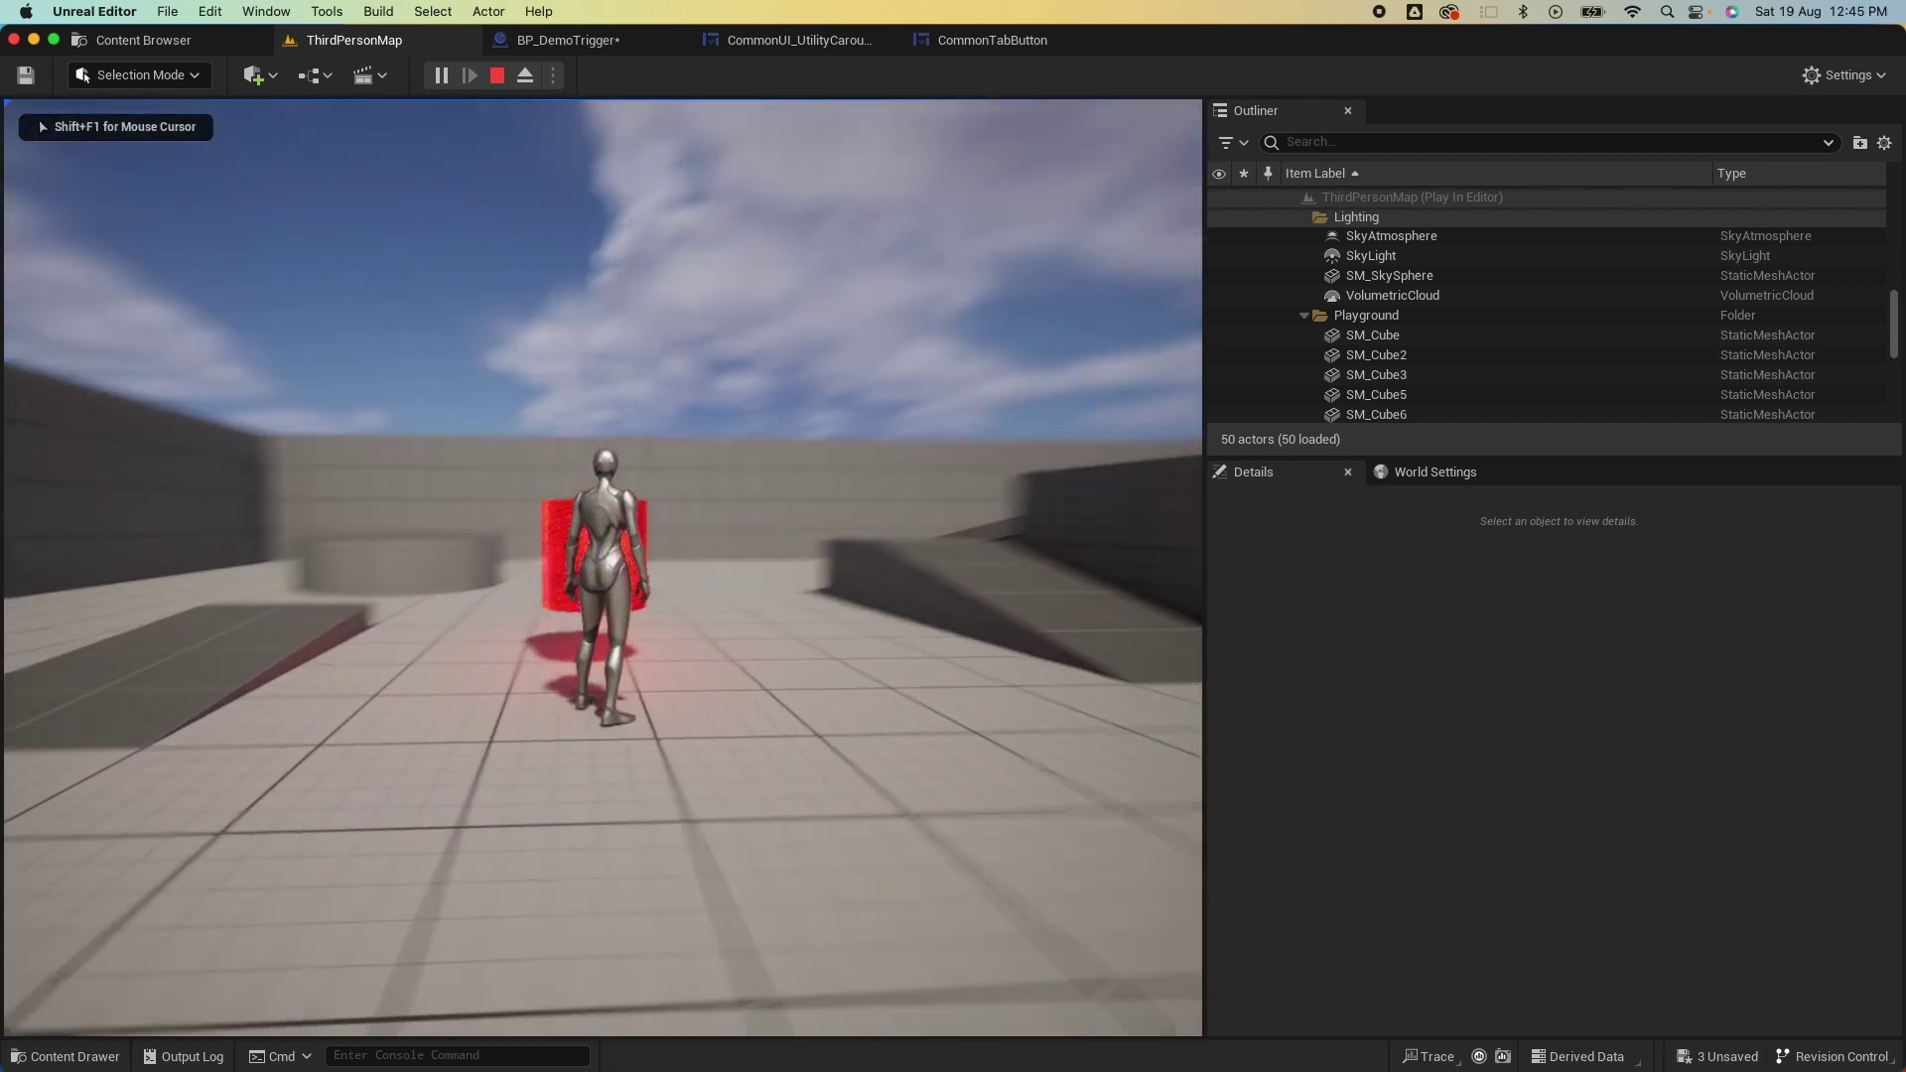
{"action": "key", "text": "Escape"}
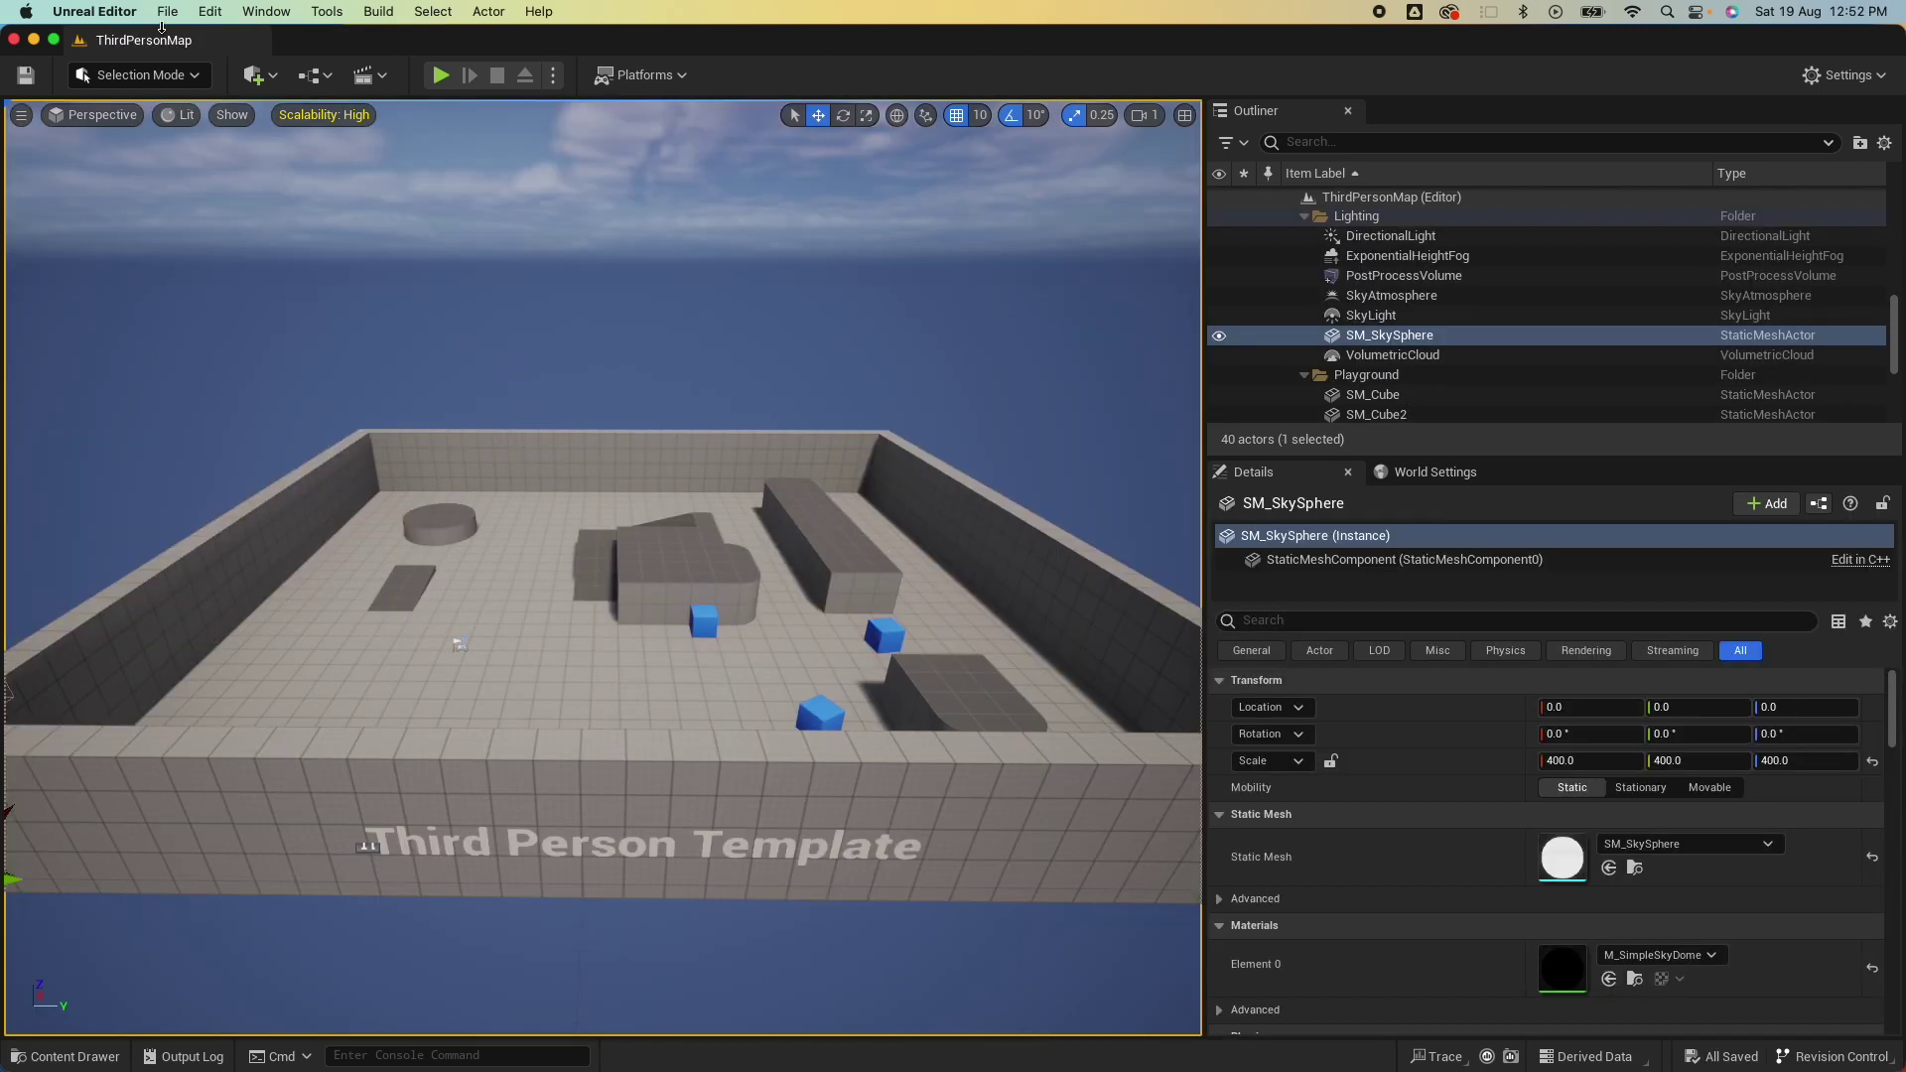
Search the project's plugins for "common" to check that Common UI Plugin is enabled, and close the plugin list.
{"action": "left_click", "coordinate": [211, 12]}
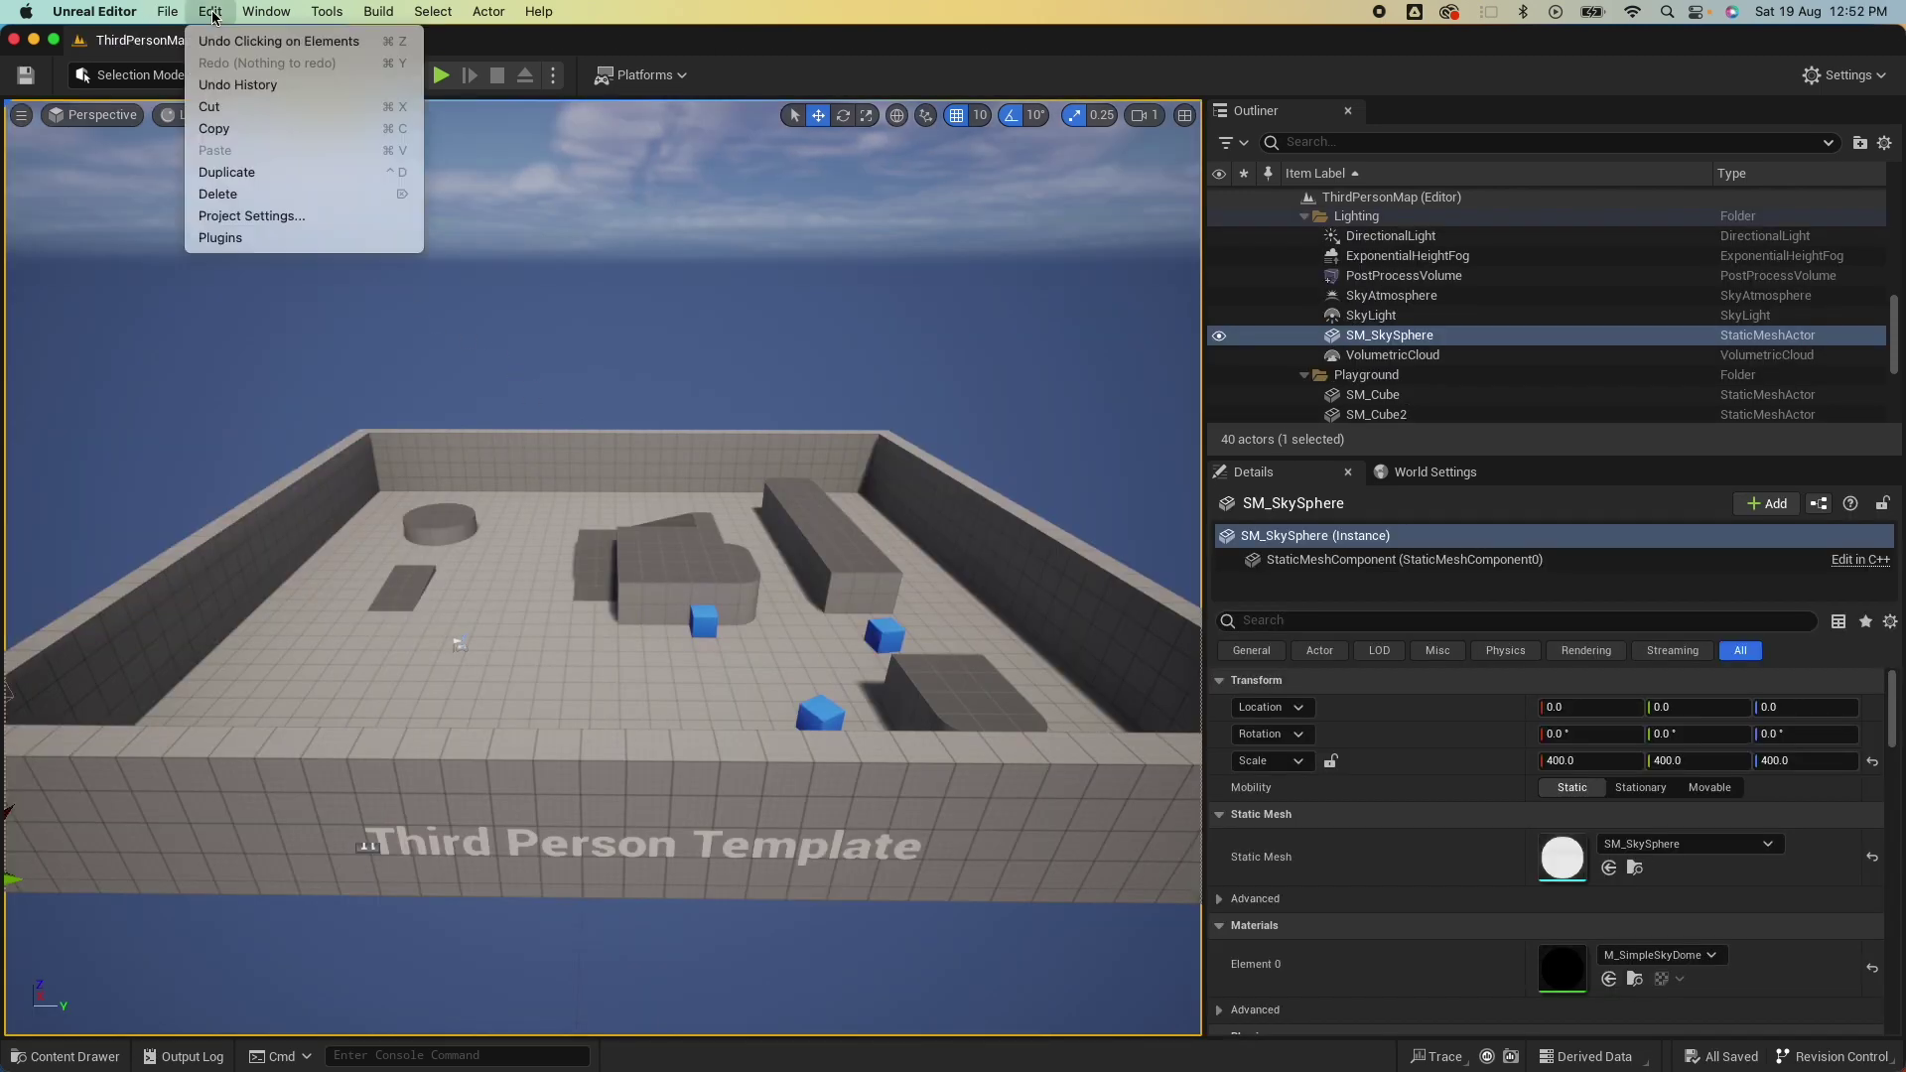
{"action": "left_click", "coordinate": [264, 242]}
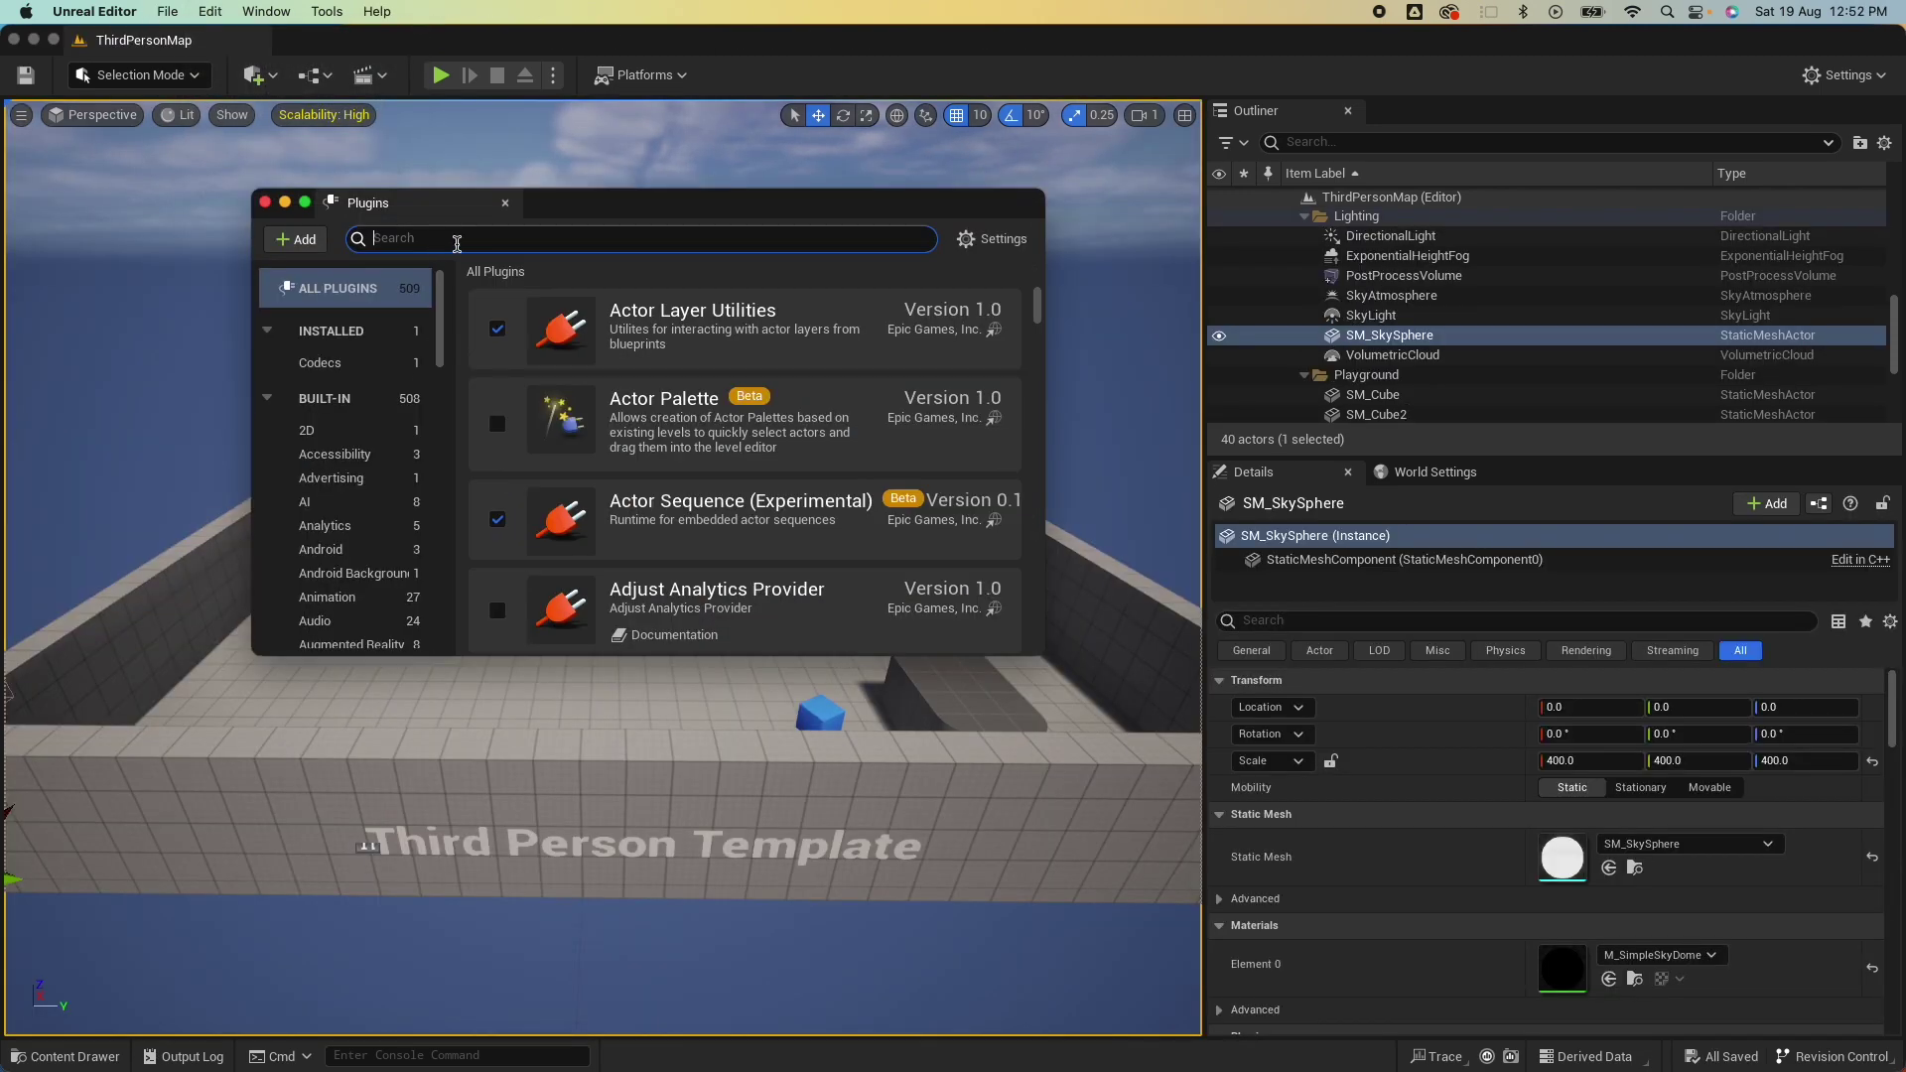
{"action": "type", "text": "common"}
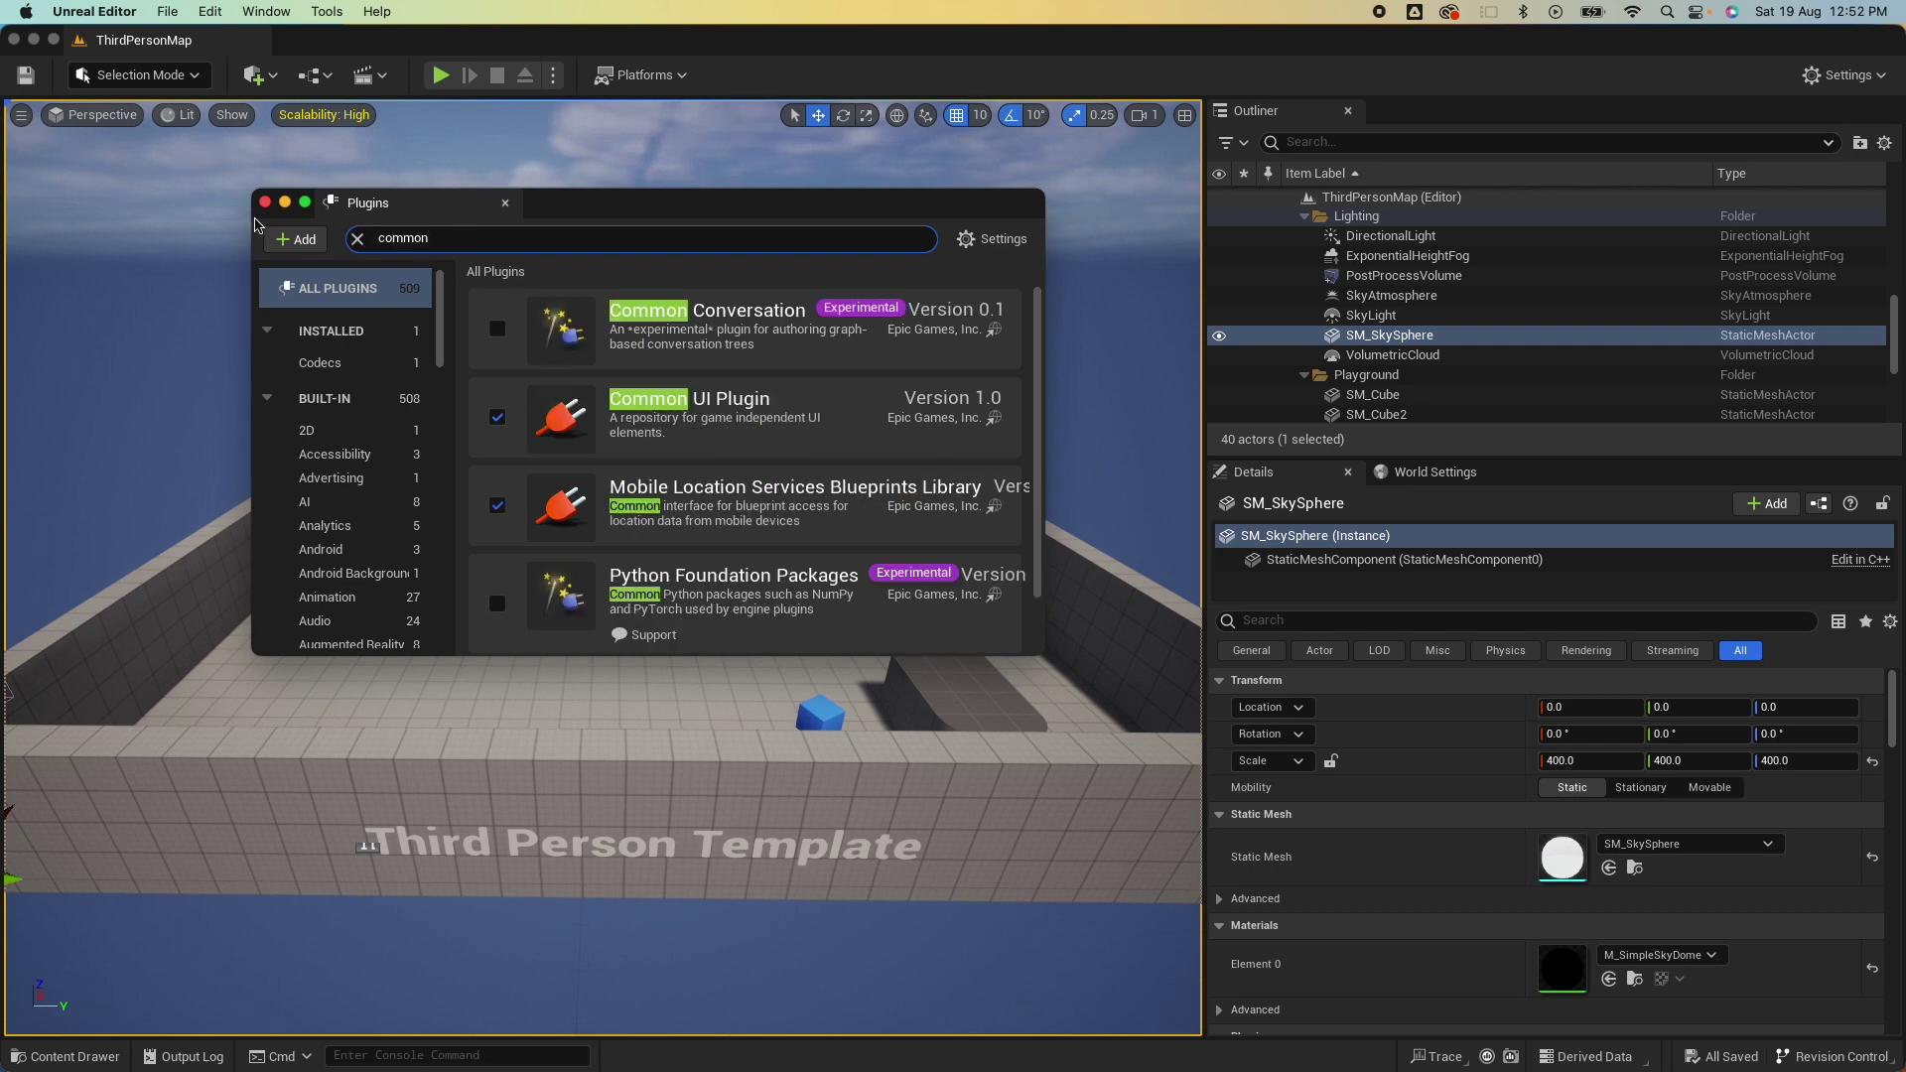
{"action": "left_click", "coordinate": [265, 203]}
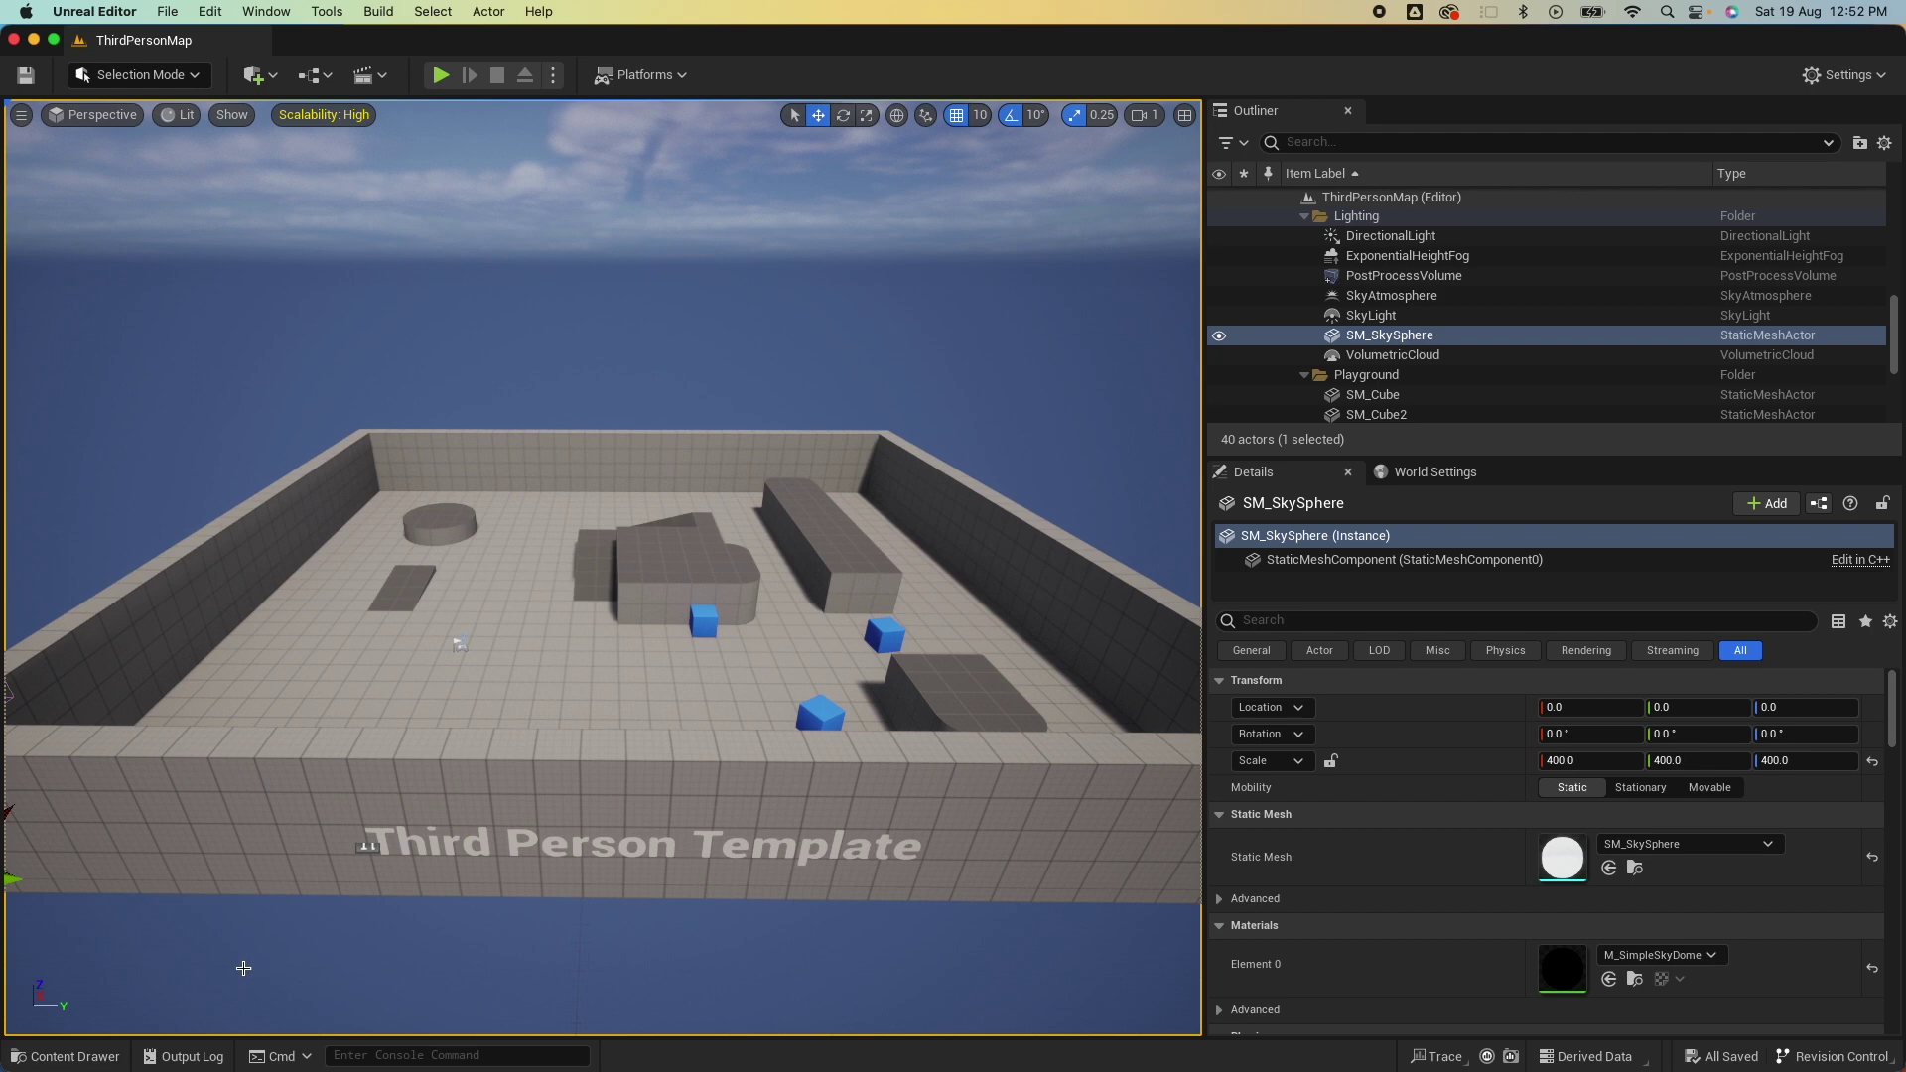
Create a folder named Main inside the project's Content folder and open it.
{"action": "left_click", "coordinate": [77, 1060]}
{"action": "right_click", "coordinate": [779, 694]}
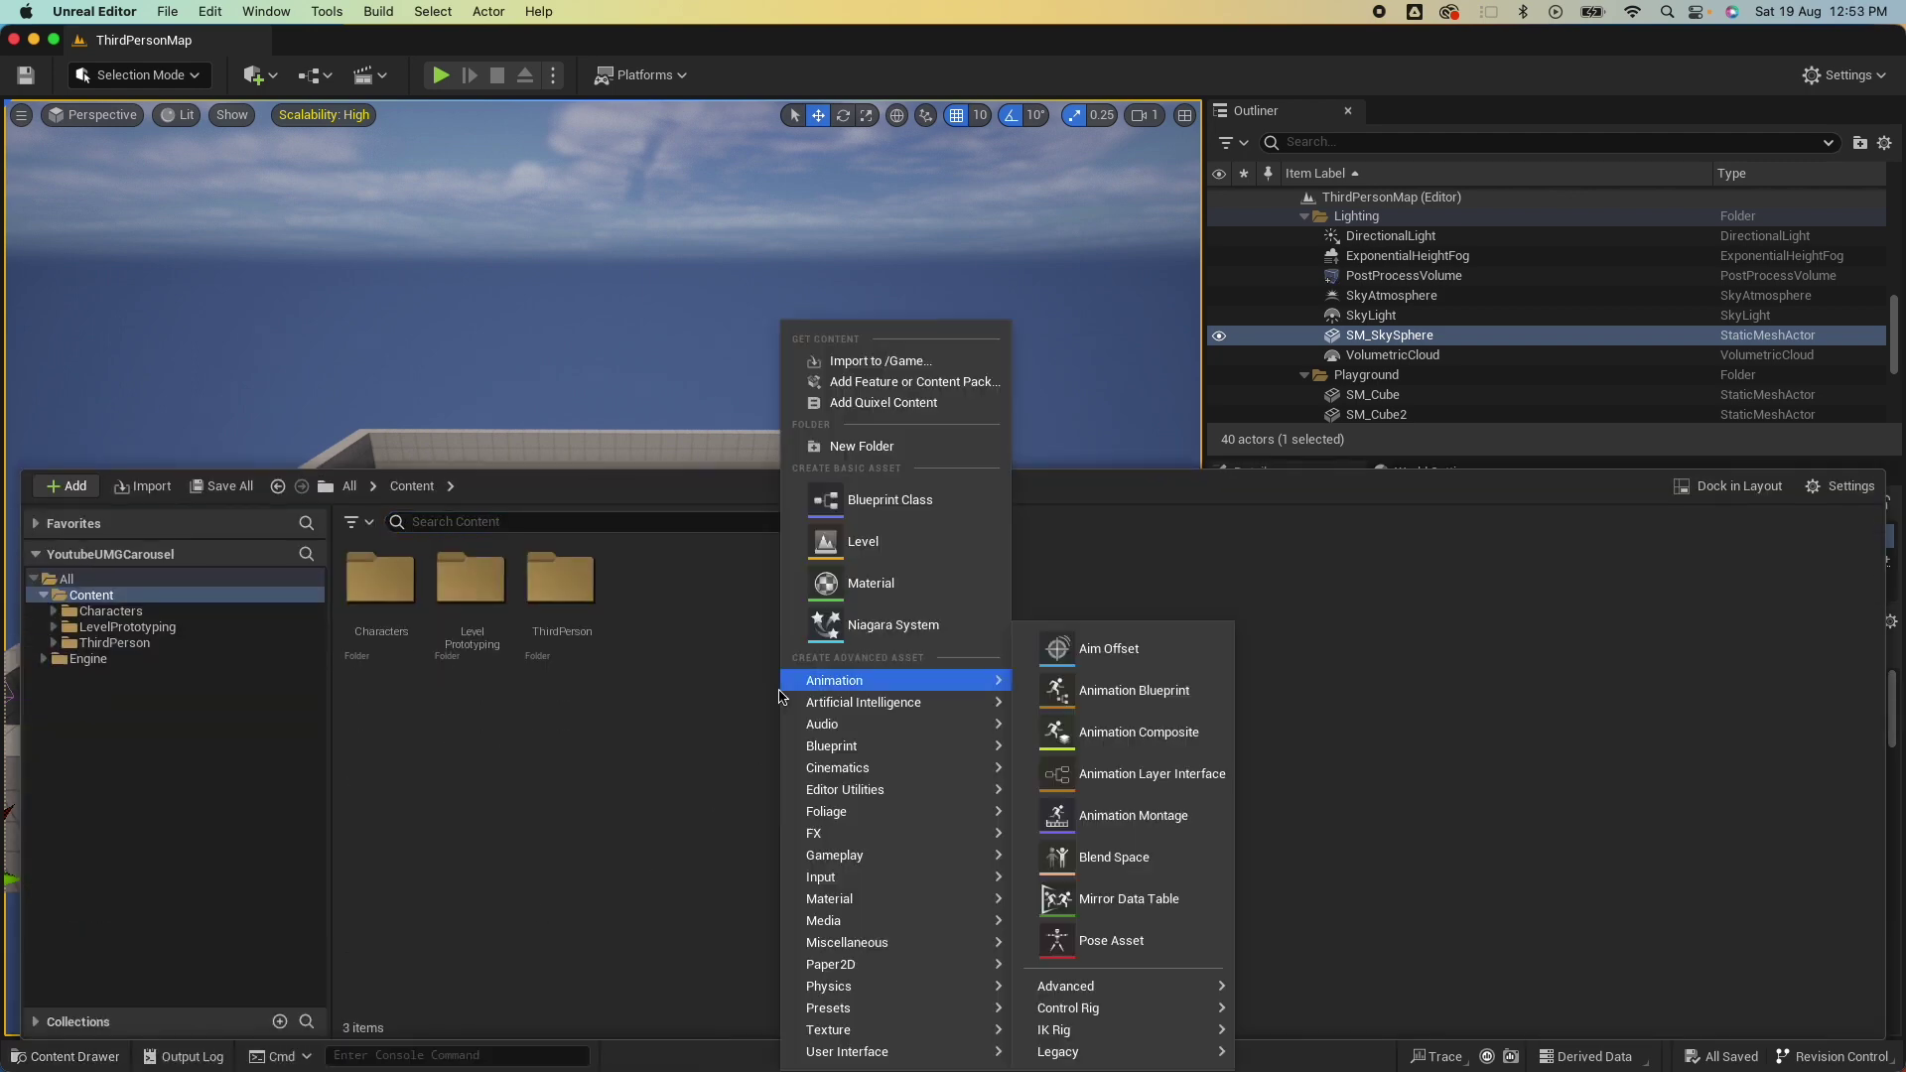
{"action": "left_click", "coordinate": [878, 446]}
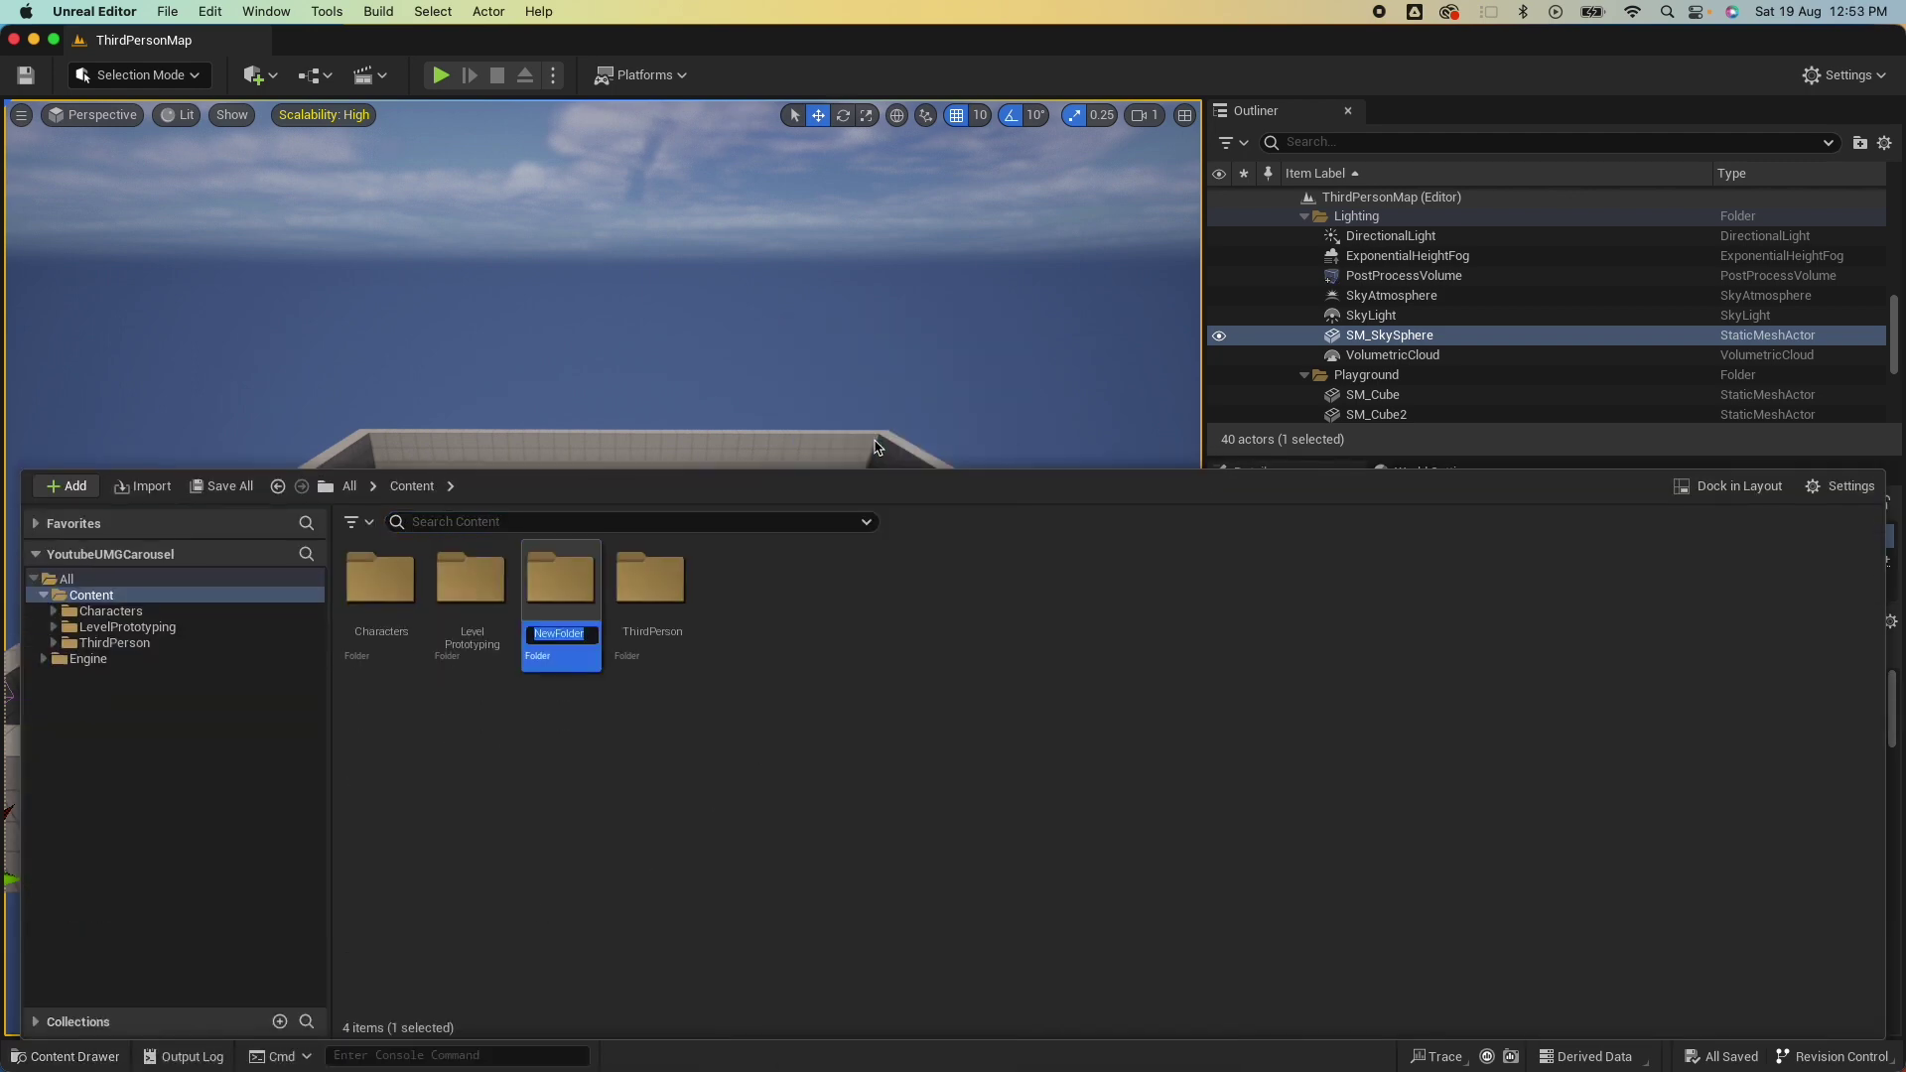
{"action": "key", "text": "Return"}
{"action": "double_click", "coordinate": [553, 585]}
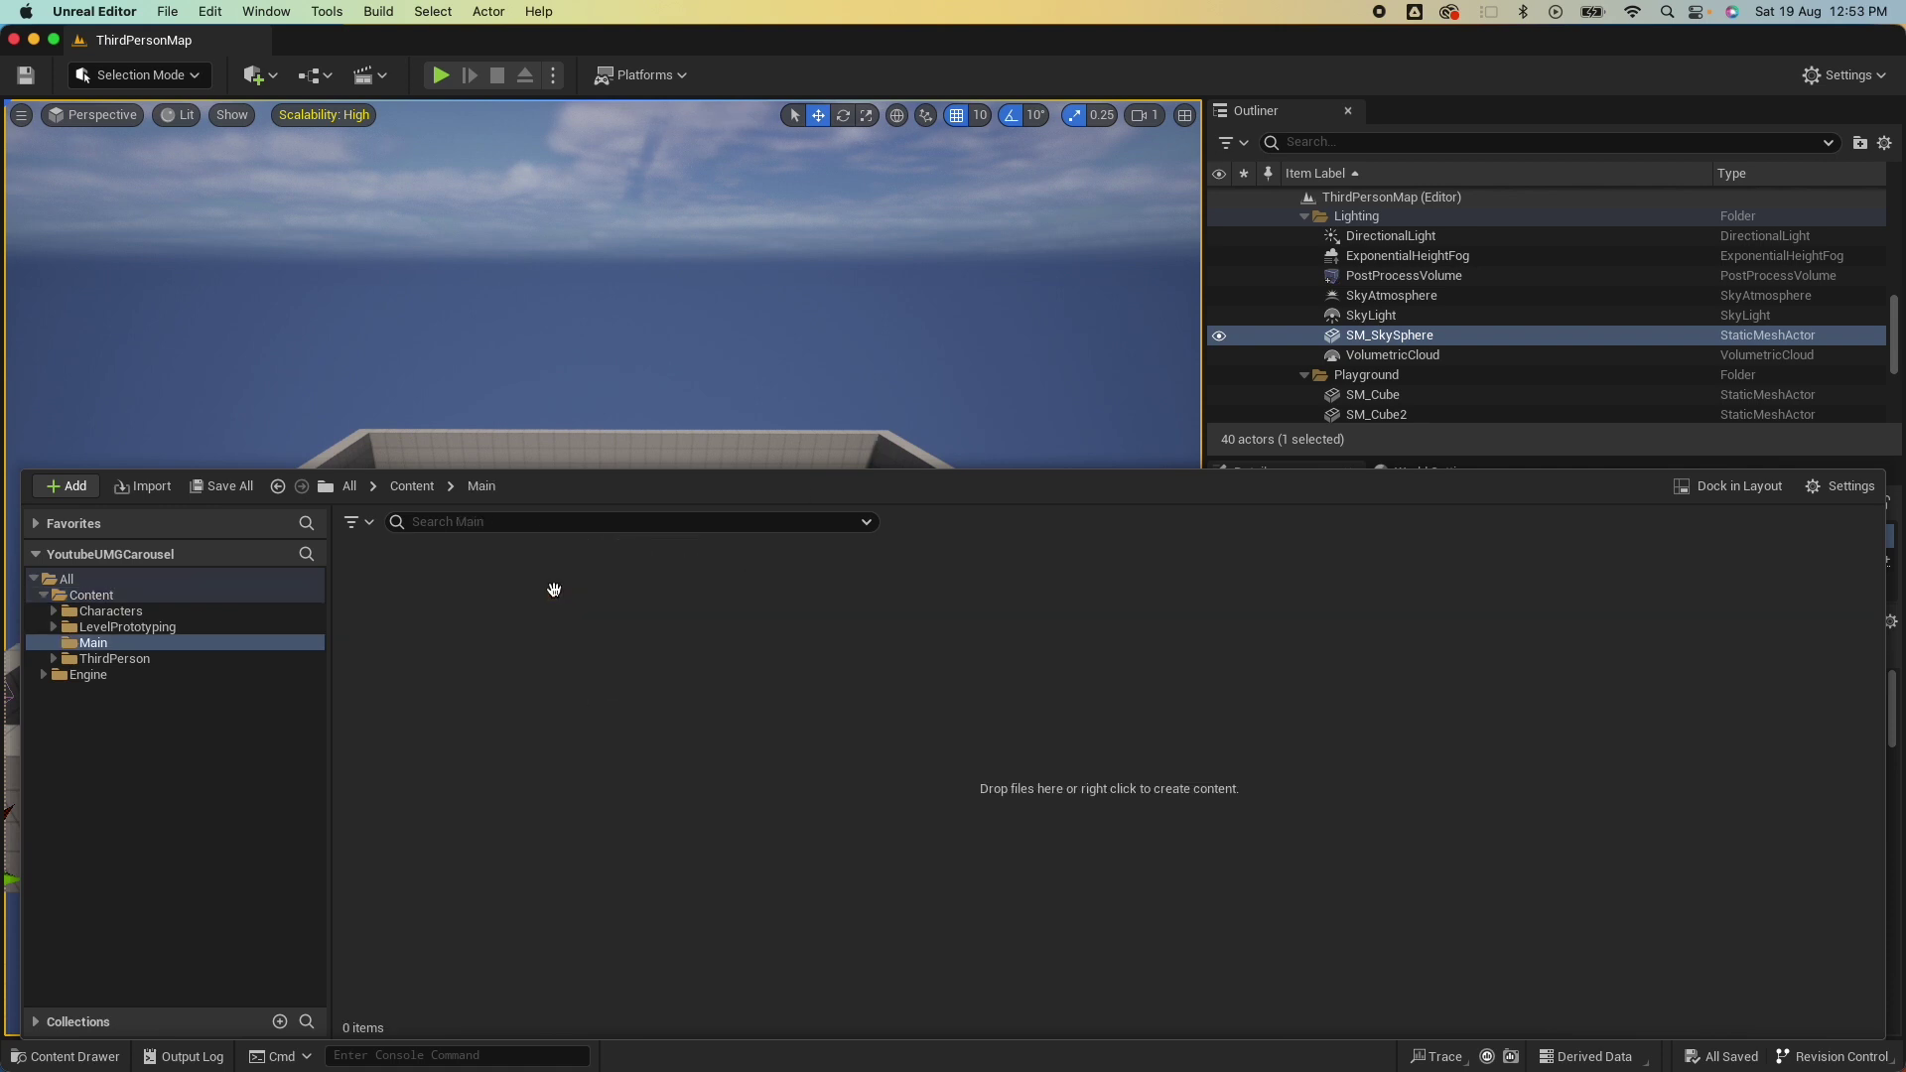
Create a folder named Blueprints inside the Main folder.
{"action": "right_click", "coordinate": [612, 721]}
{"action": "left_click", "coordinate": [736, 454]}
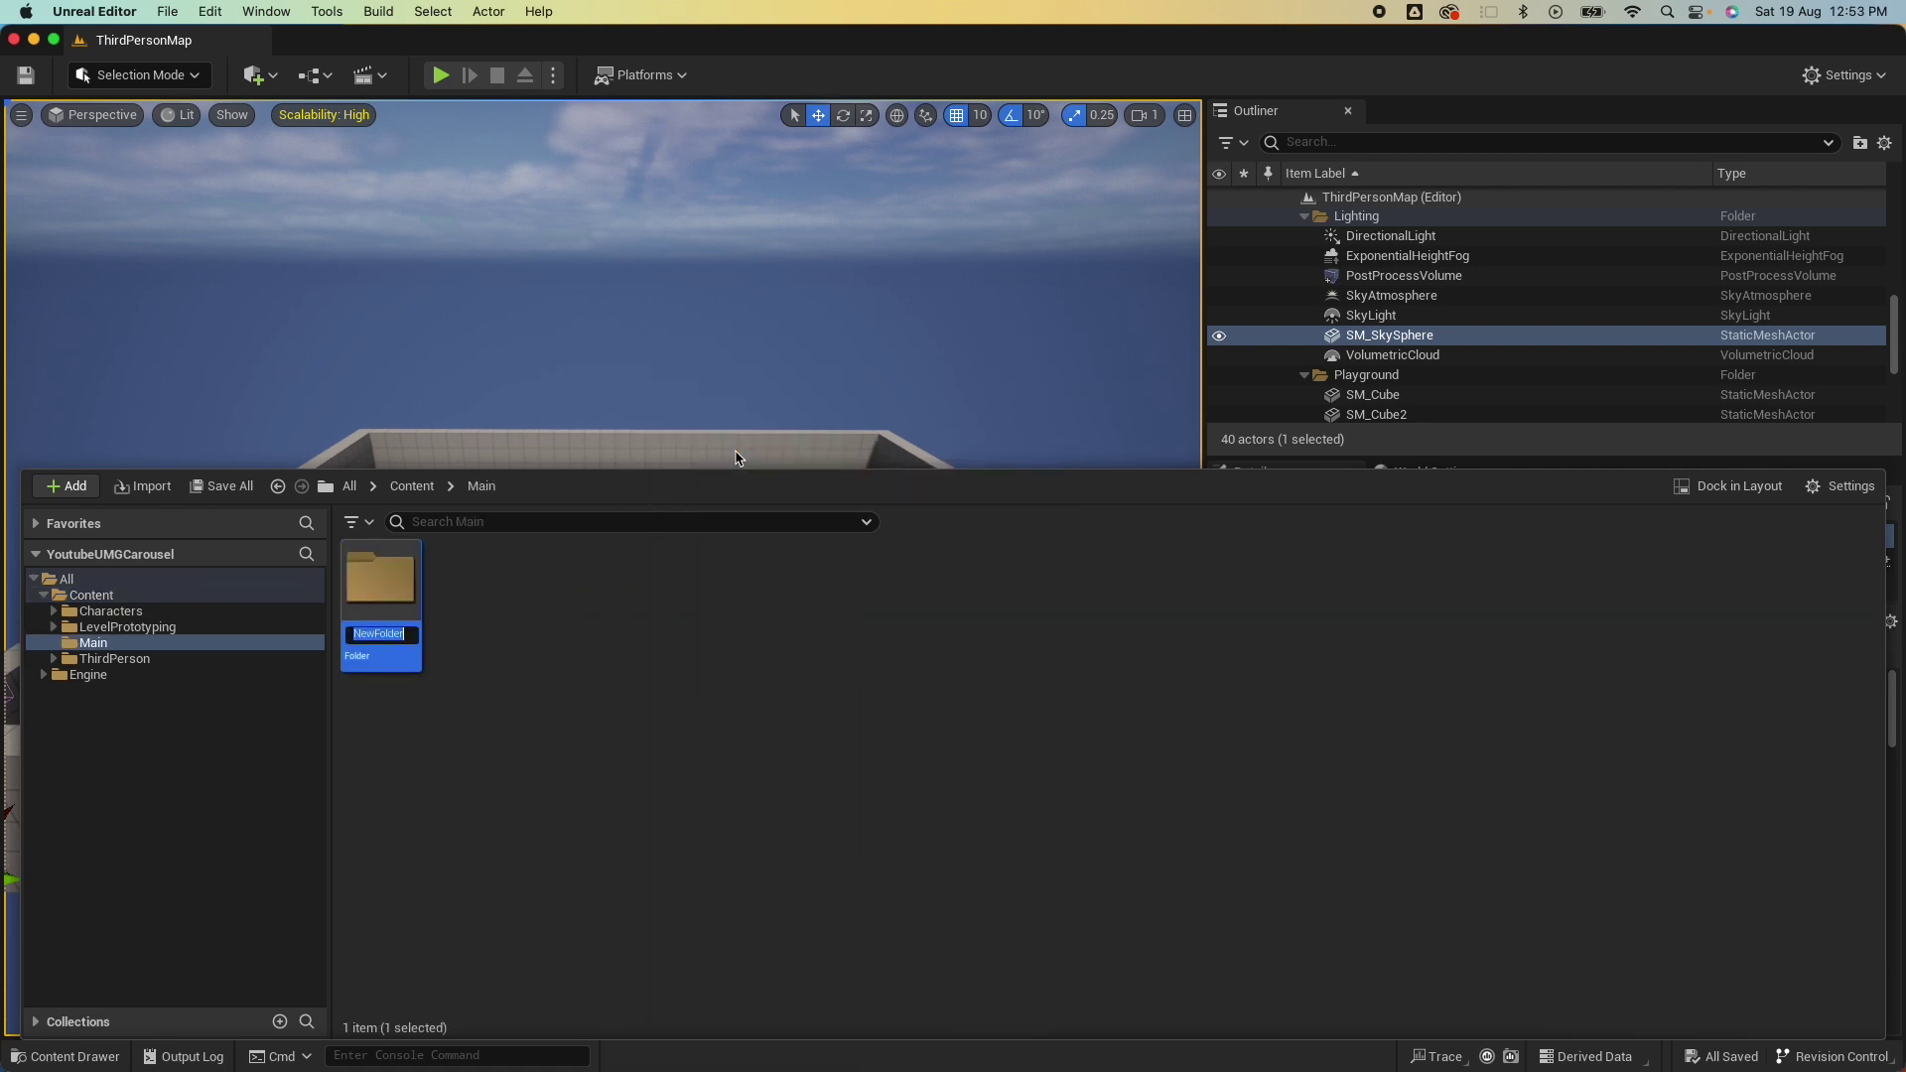
{"action": "type", "text": "Bleu"}
{"action": "key", "text": "BackSpace"}
{"action": "key", "text": "BackSpace"}
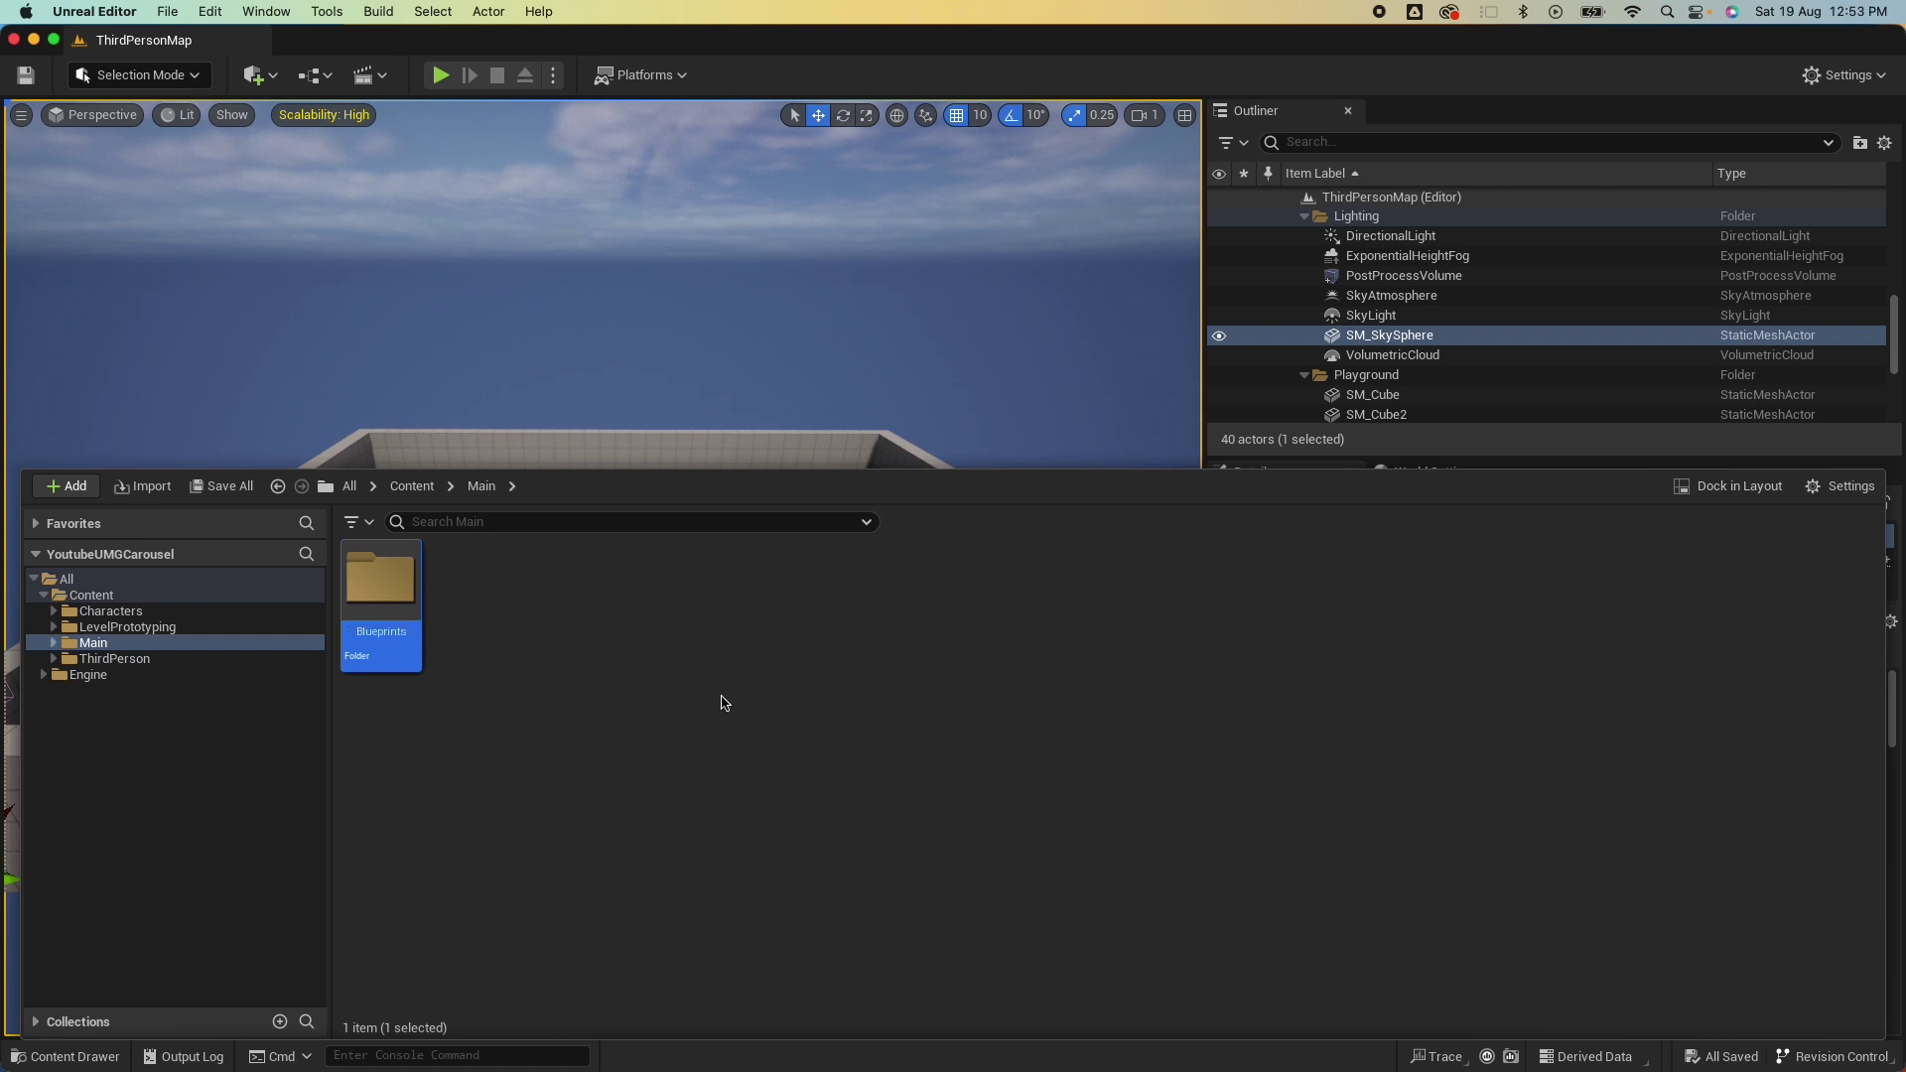
Create a second folder named UI inside Main and open it.
{"action": "right_click", "coordinate": [638, 677]}
{"action": "left_click", "coordinate": [732, 455]}
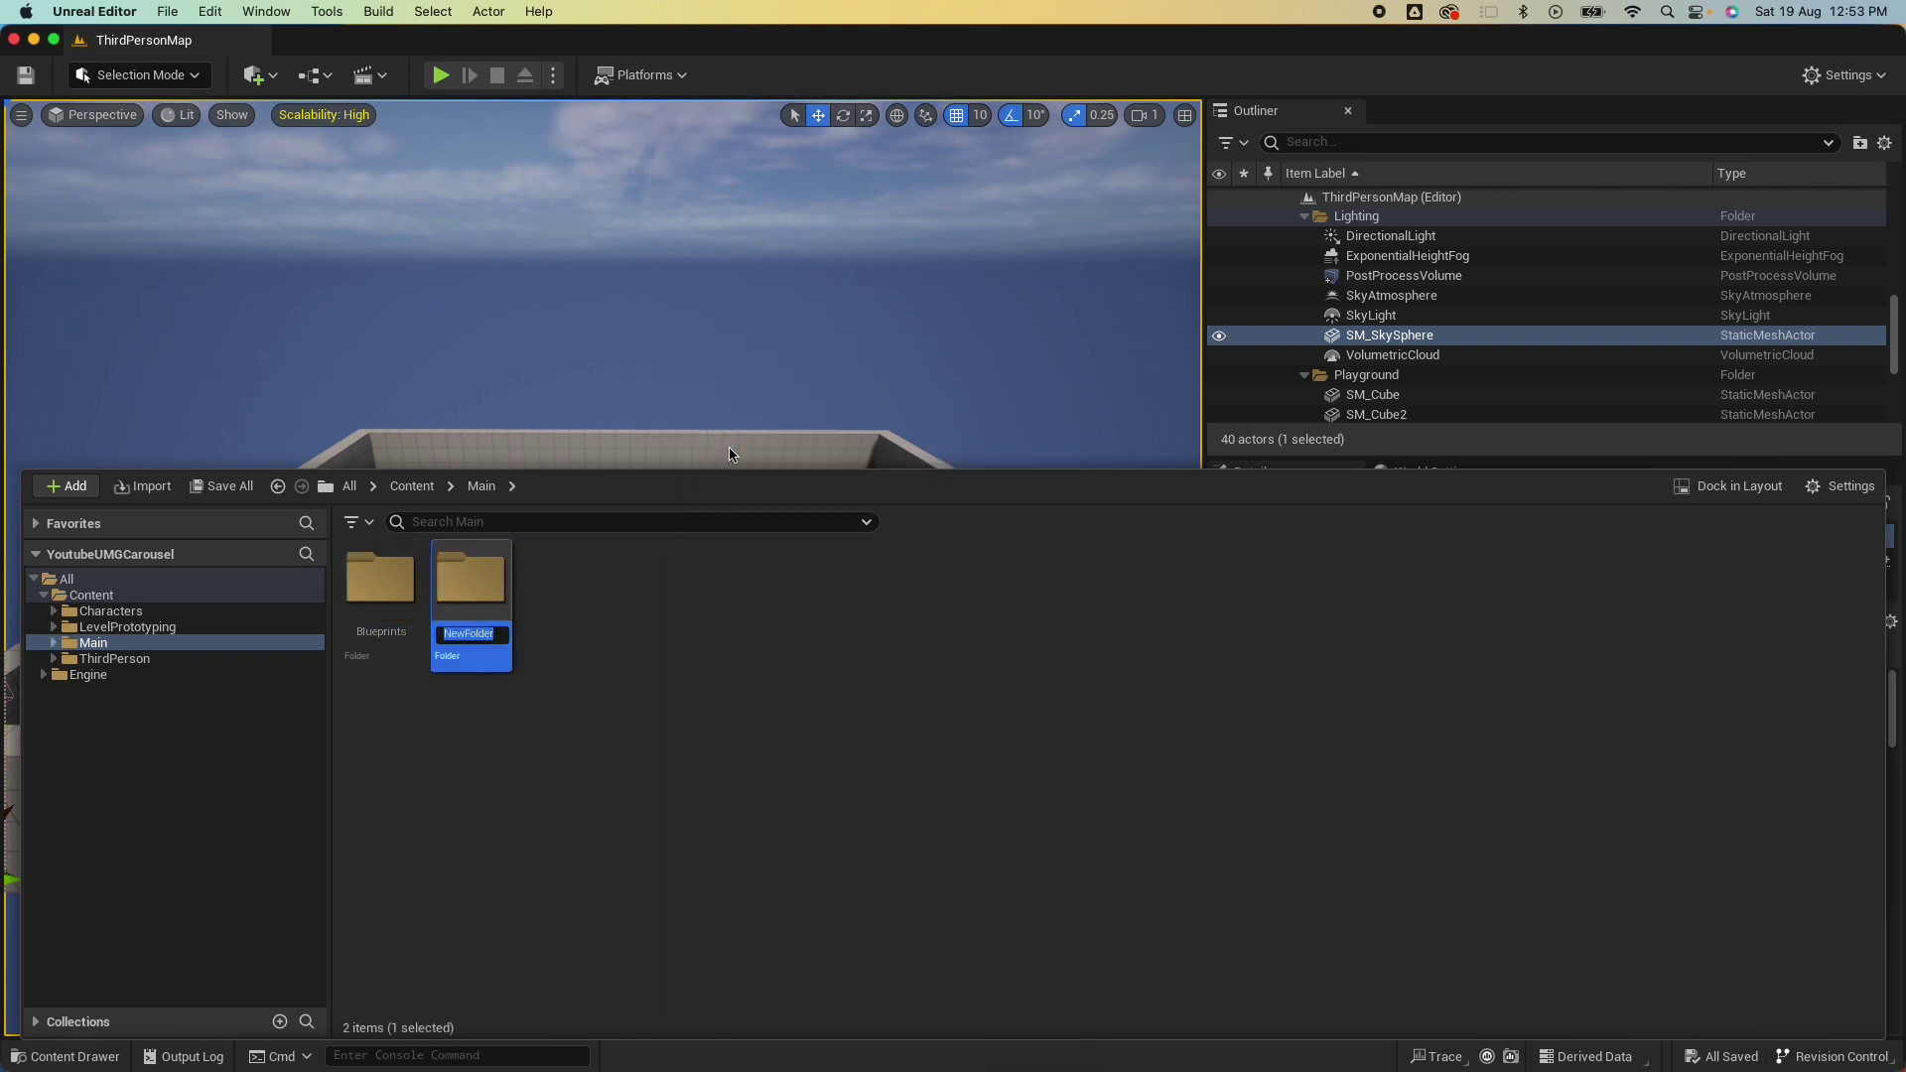
{"action": "double_click", "coordinate": [490, 600]}
Create a Widget Blueprint named WBP_Carousel in the UI folder, with CommonActivatableWidget as its parent class.
{"action": "right_click", "coordinate": [471, 686]}
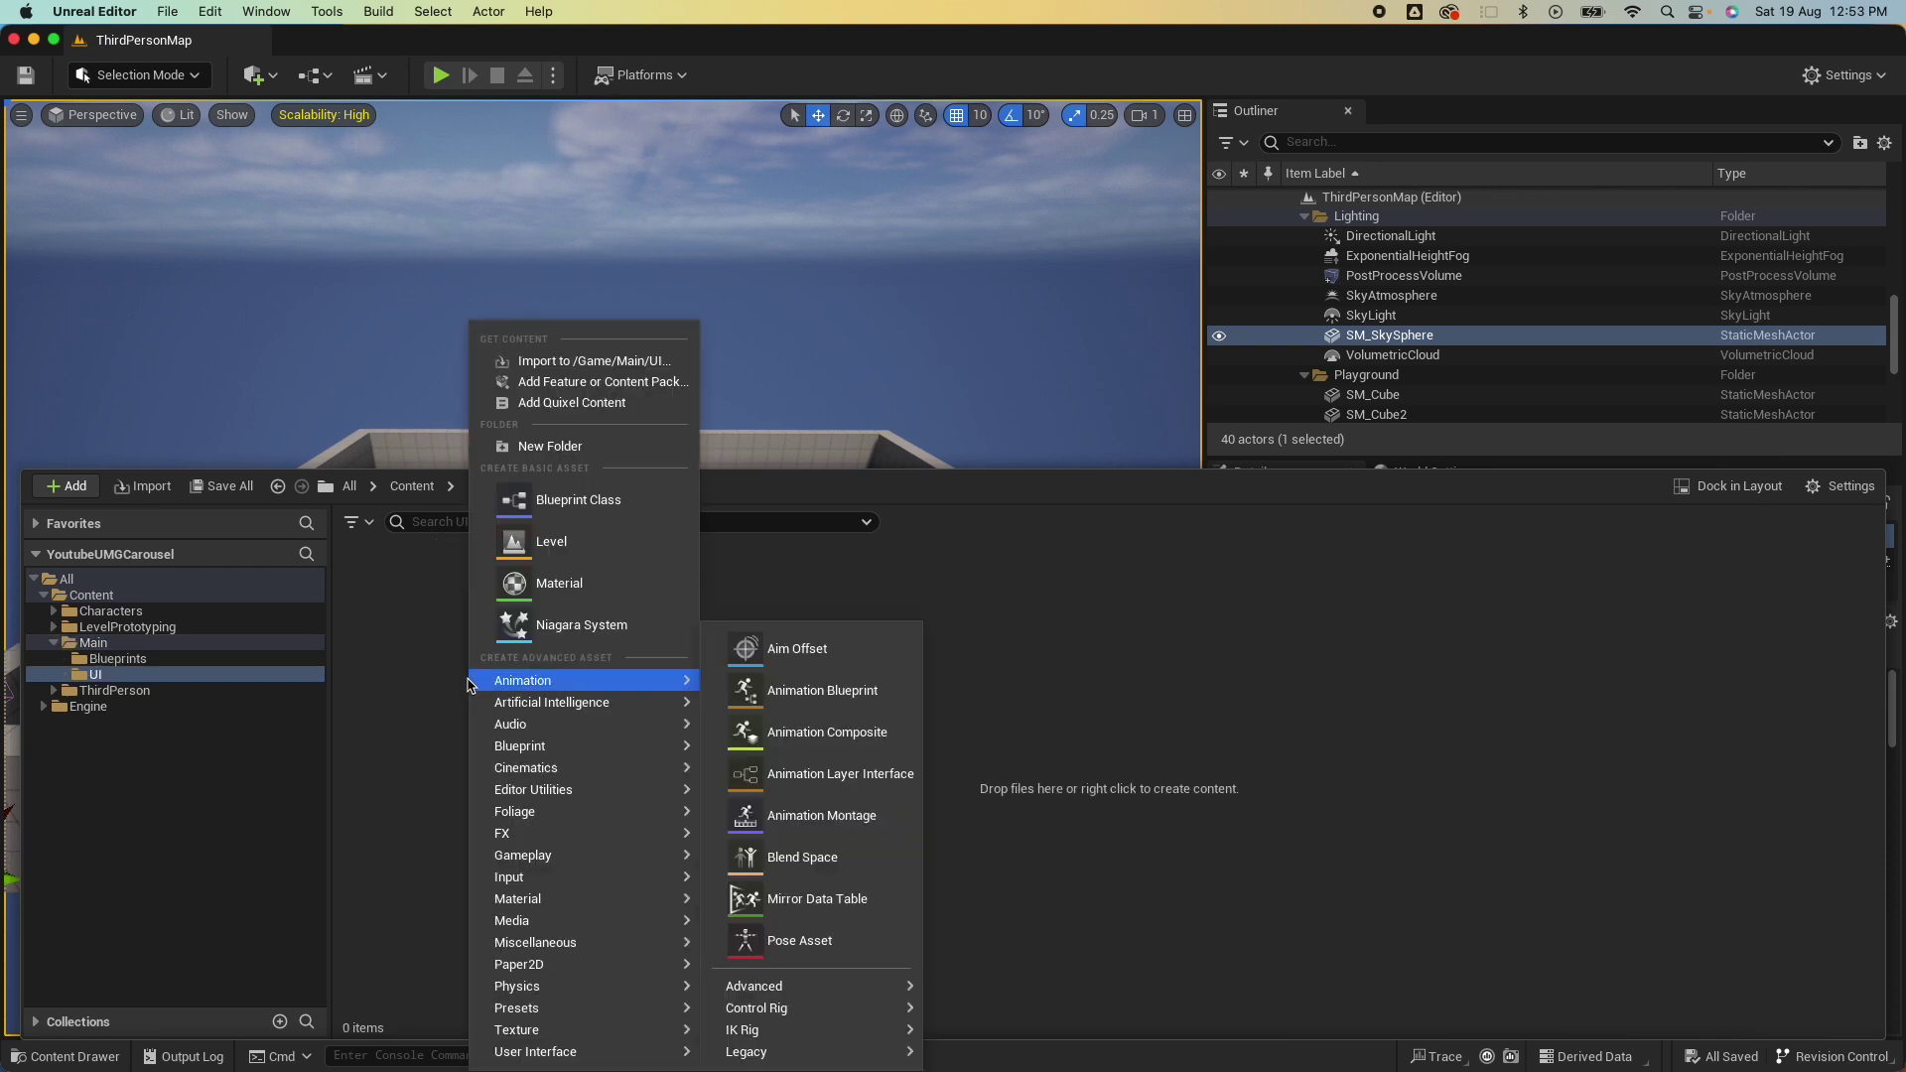
{"action": "mouse_move", "coordinate": [601, 1054]}
{"action": "left_click", "coordinate": [790, 1044]}
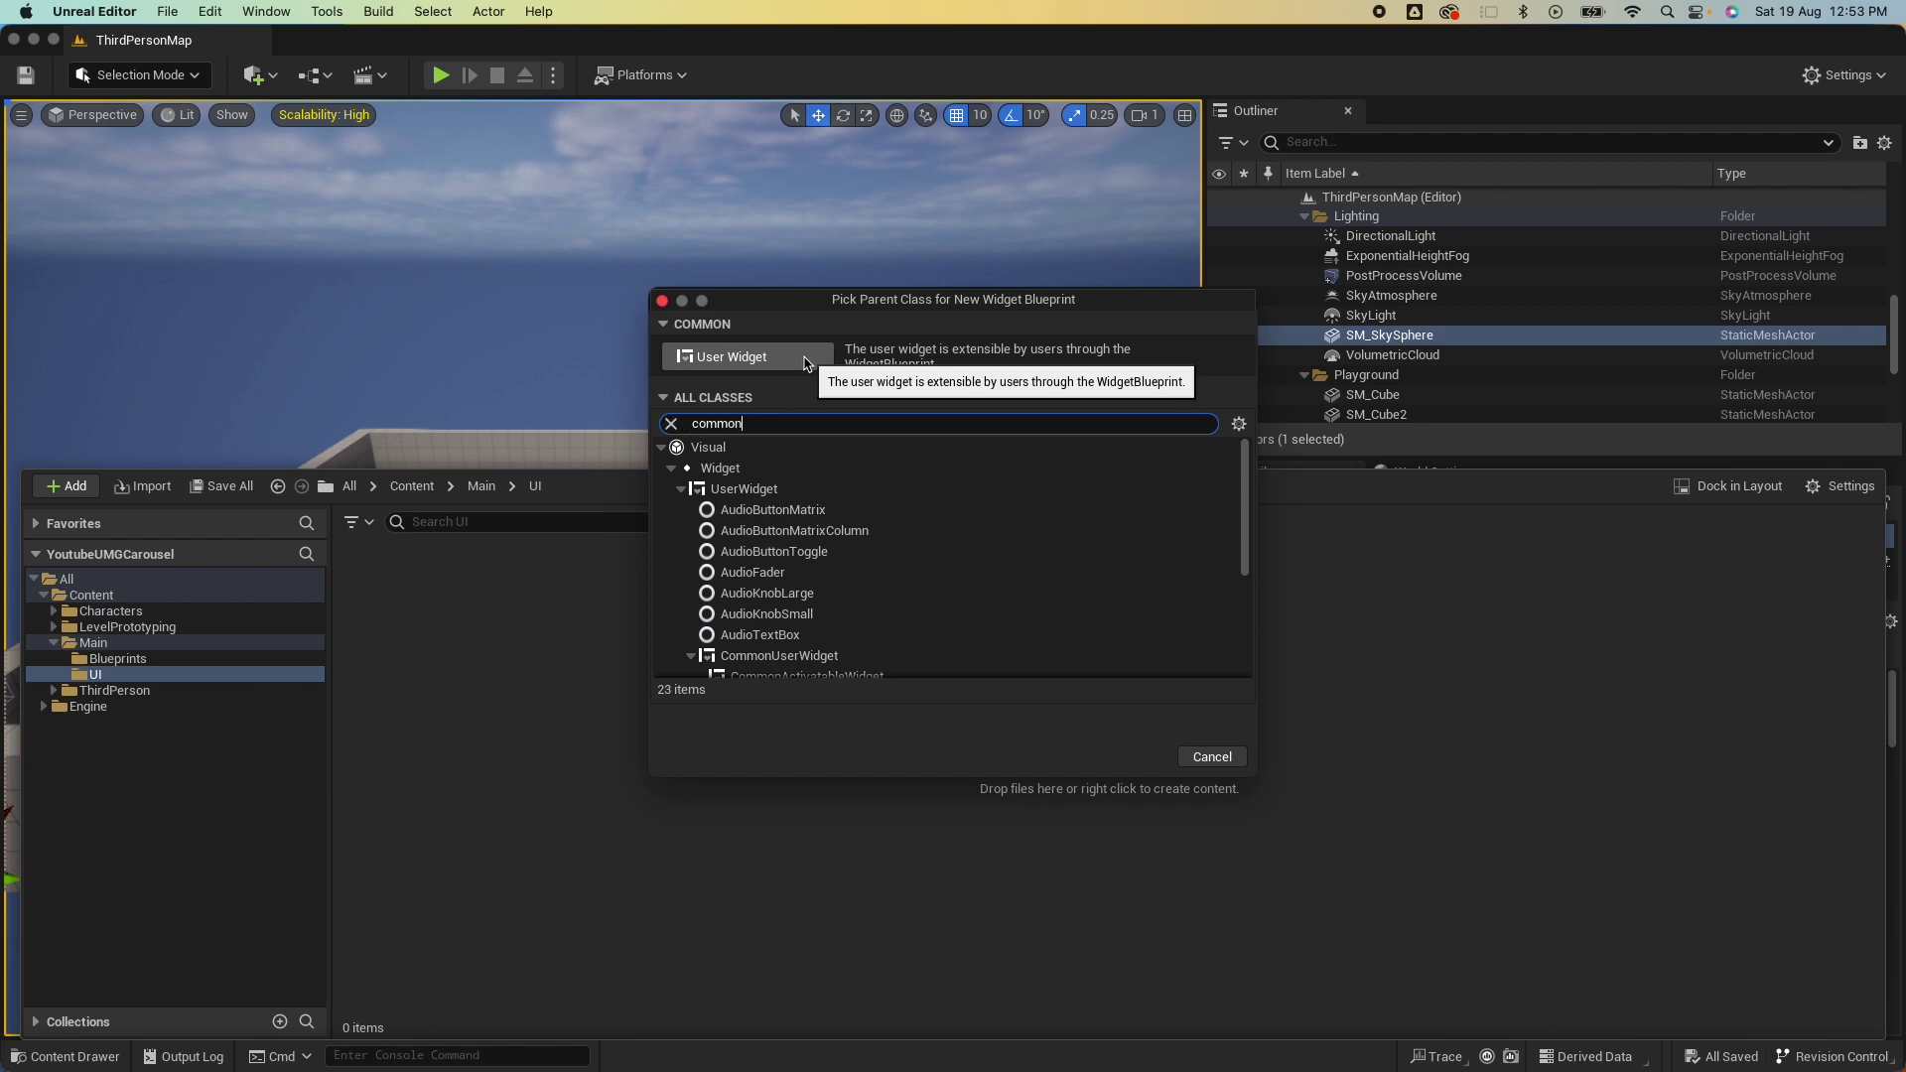
{"action": "type", "text": "ac"}
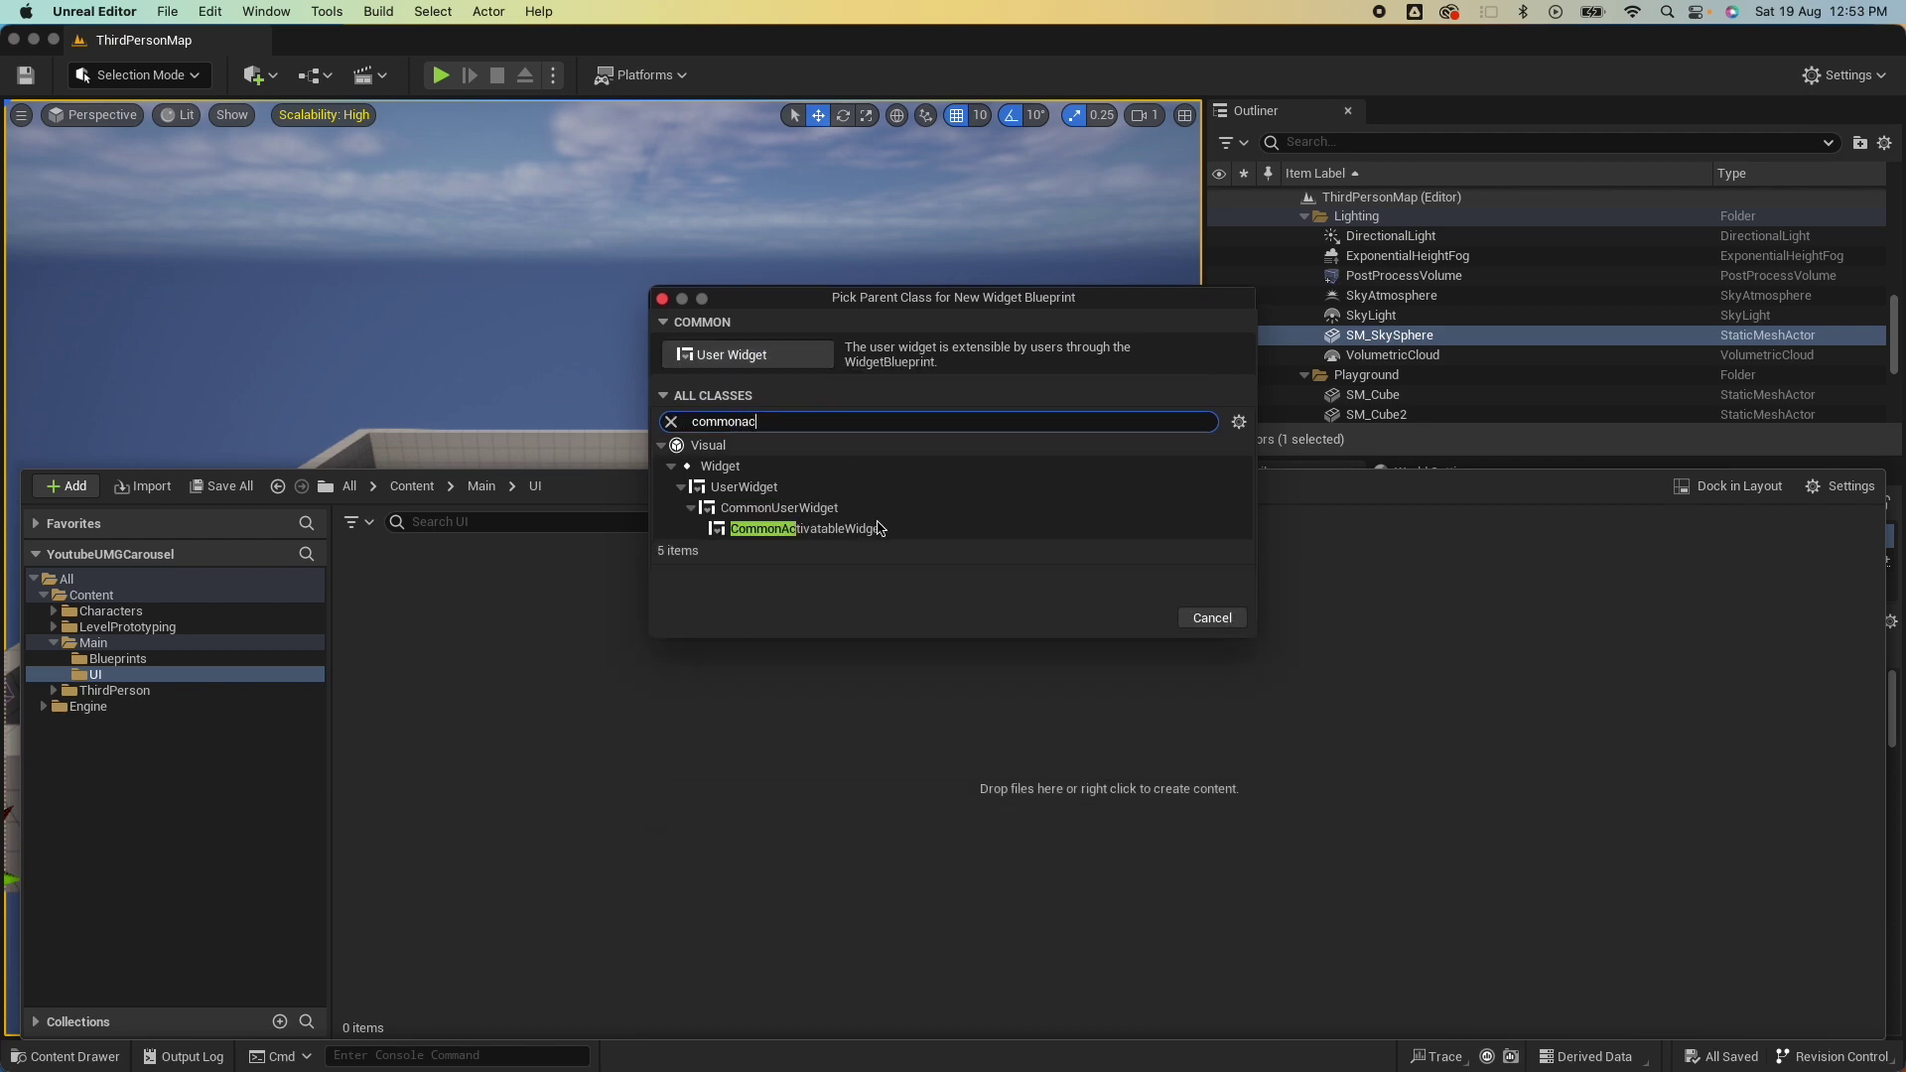
{"action": "left_click", "coordinate": [872, 528]}
{"action": "left_click", "coordinate": [1136, 618]}
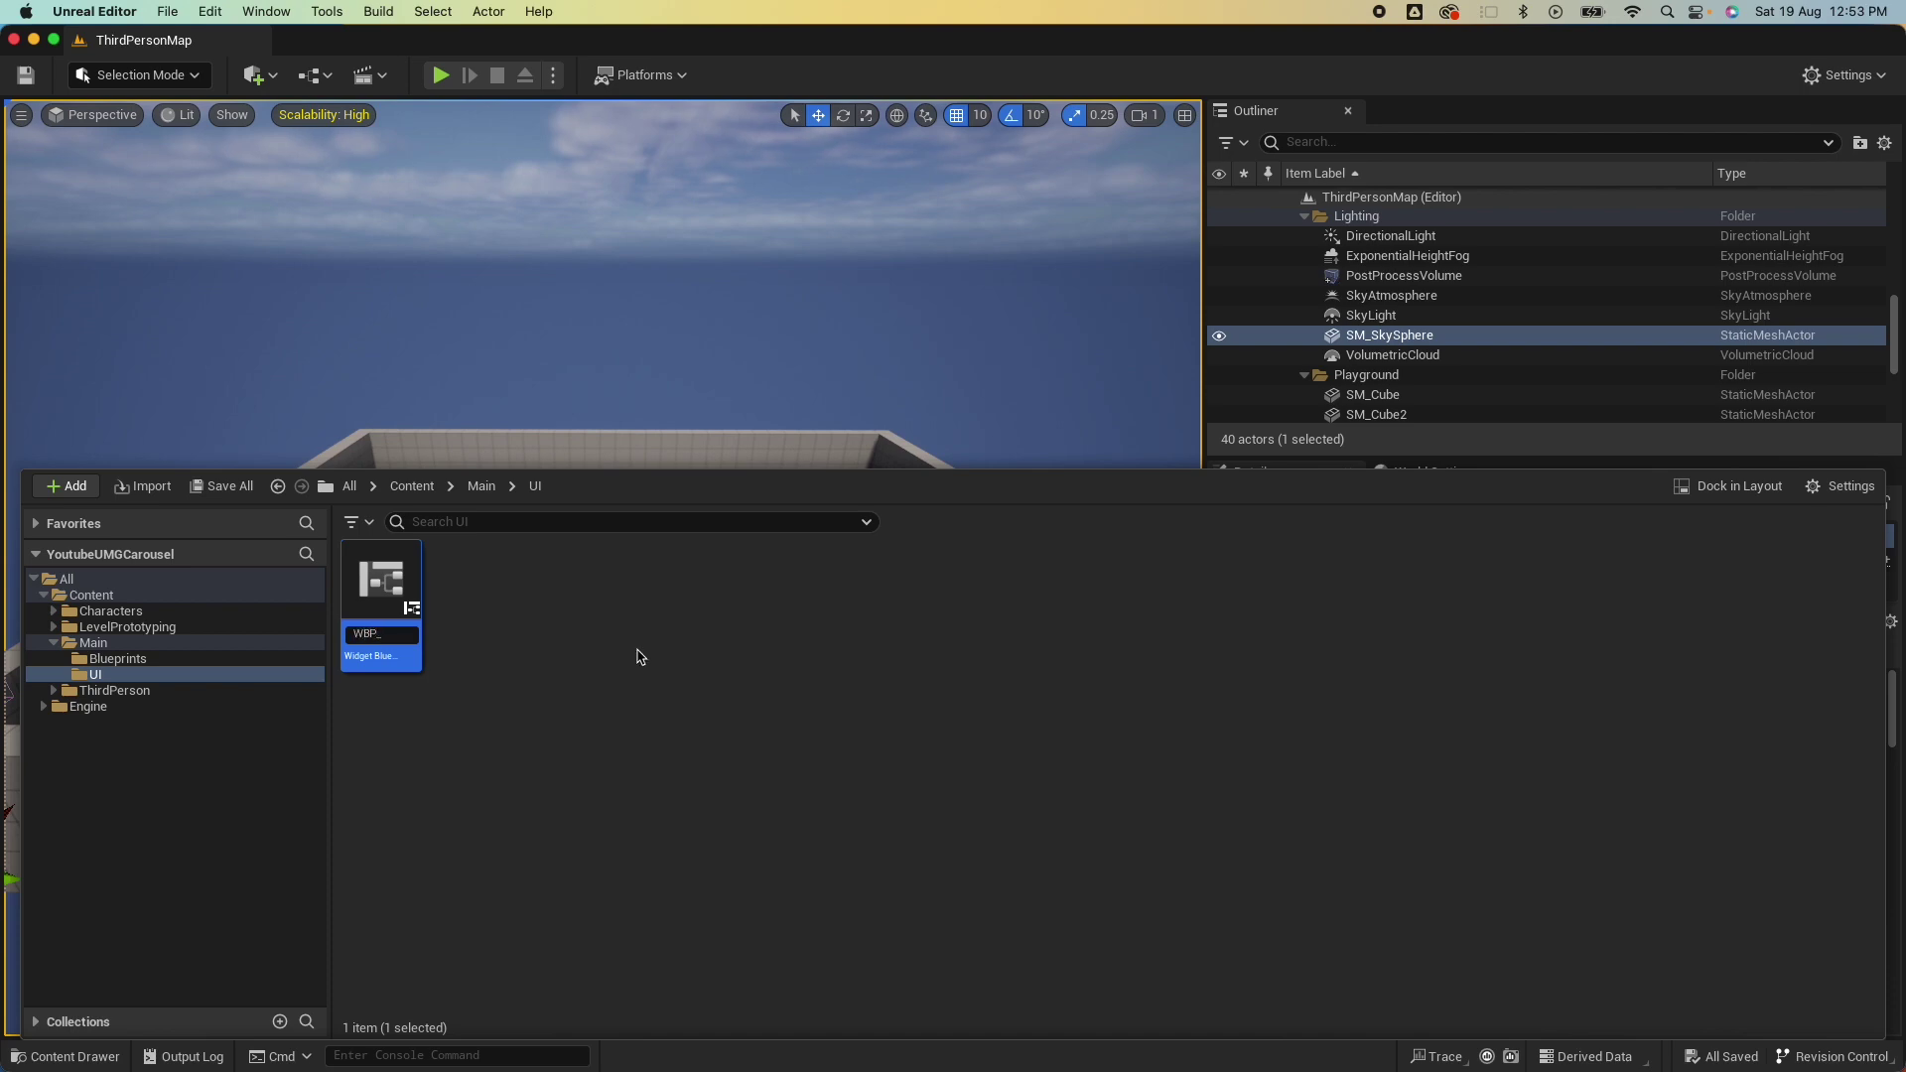
{"action": "key", "text": "Return"}
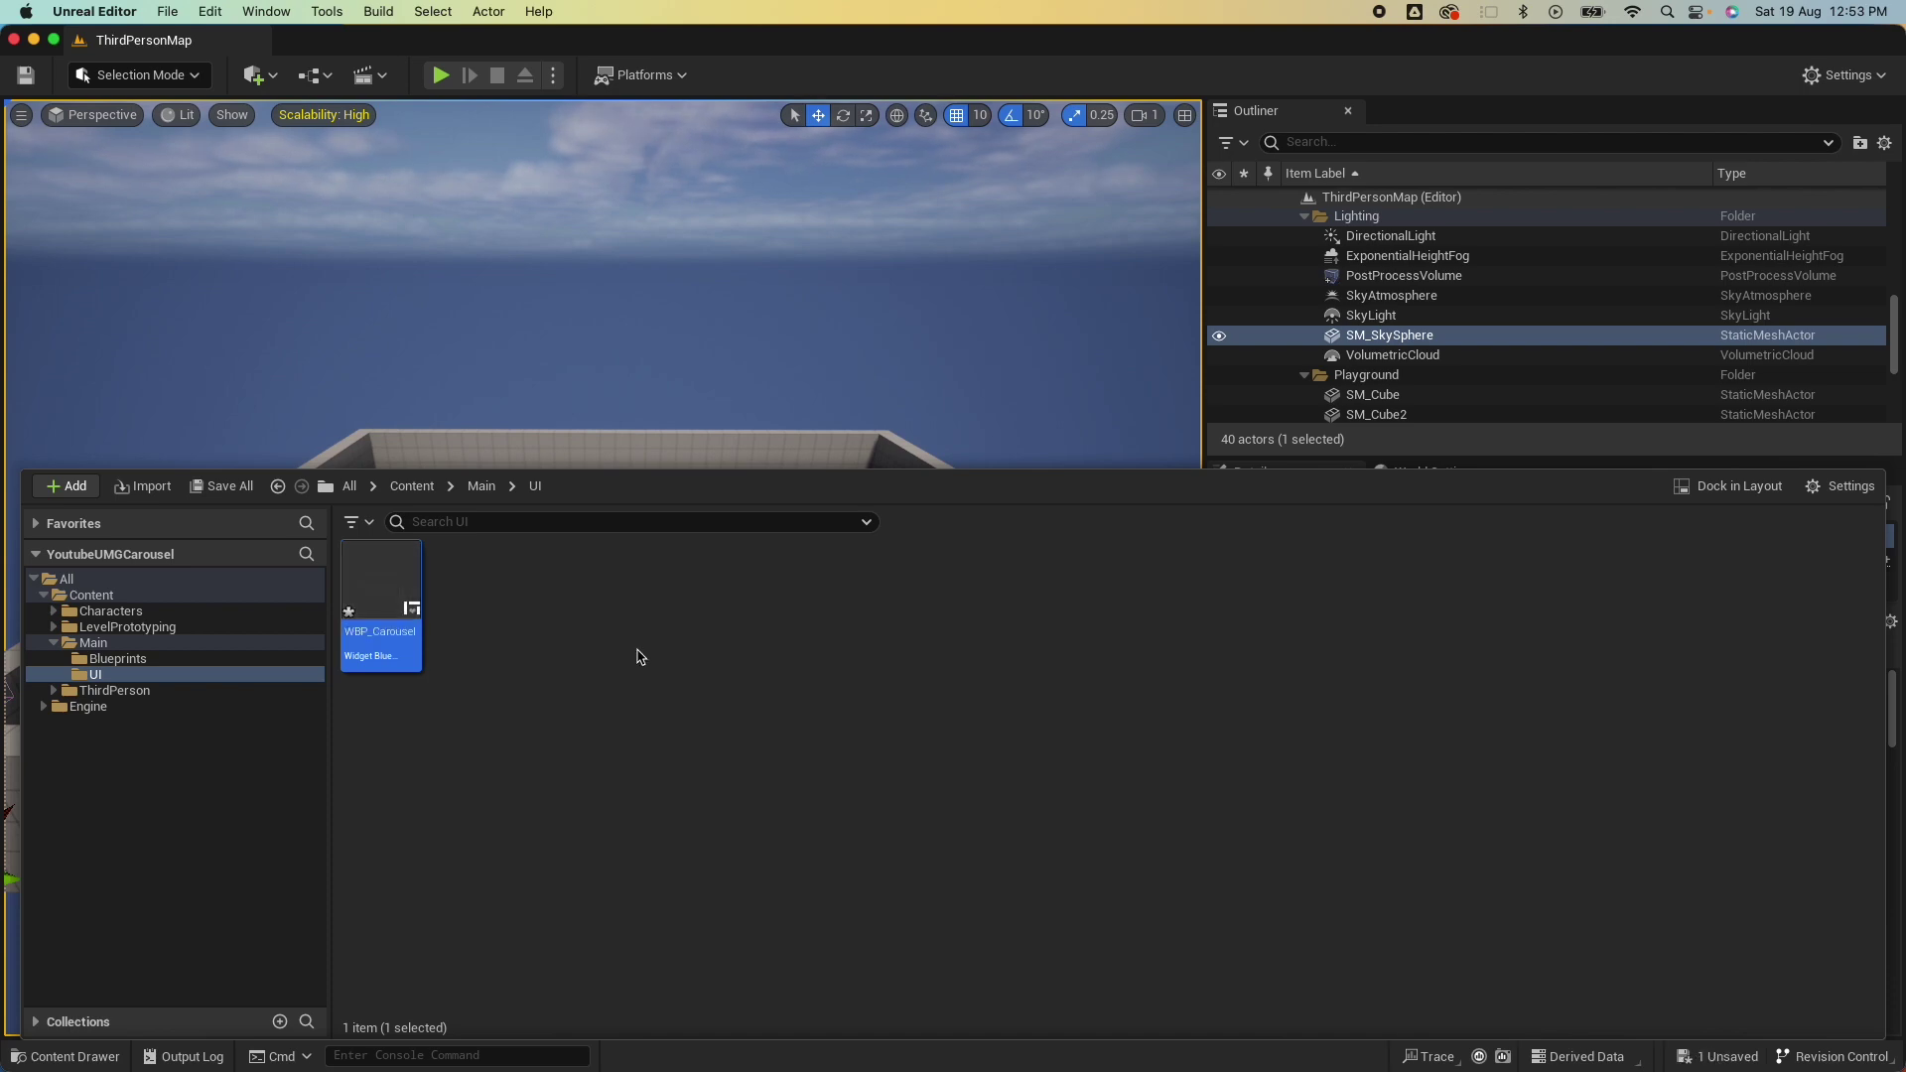
Open WBP_Carousel and add a root Canvas Panel with a Background Blur inside it.
{"action": "double_click", "coordinate": [380, 595]}
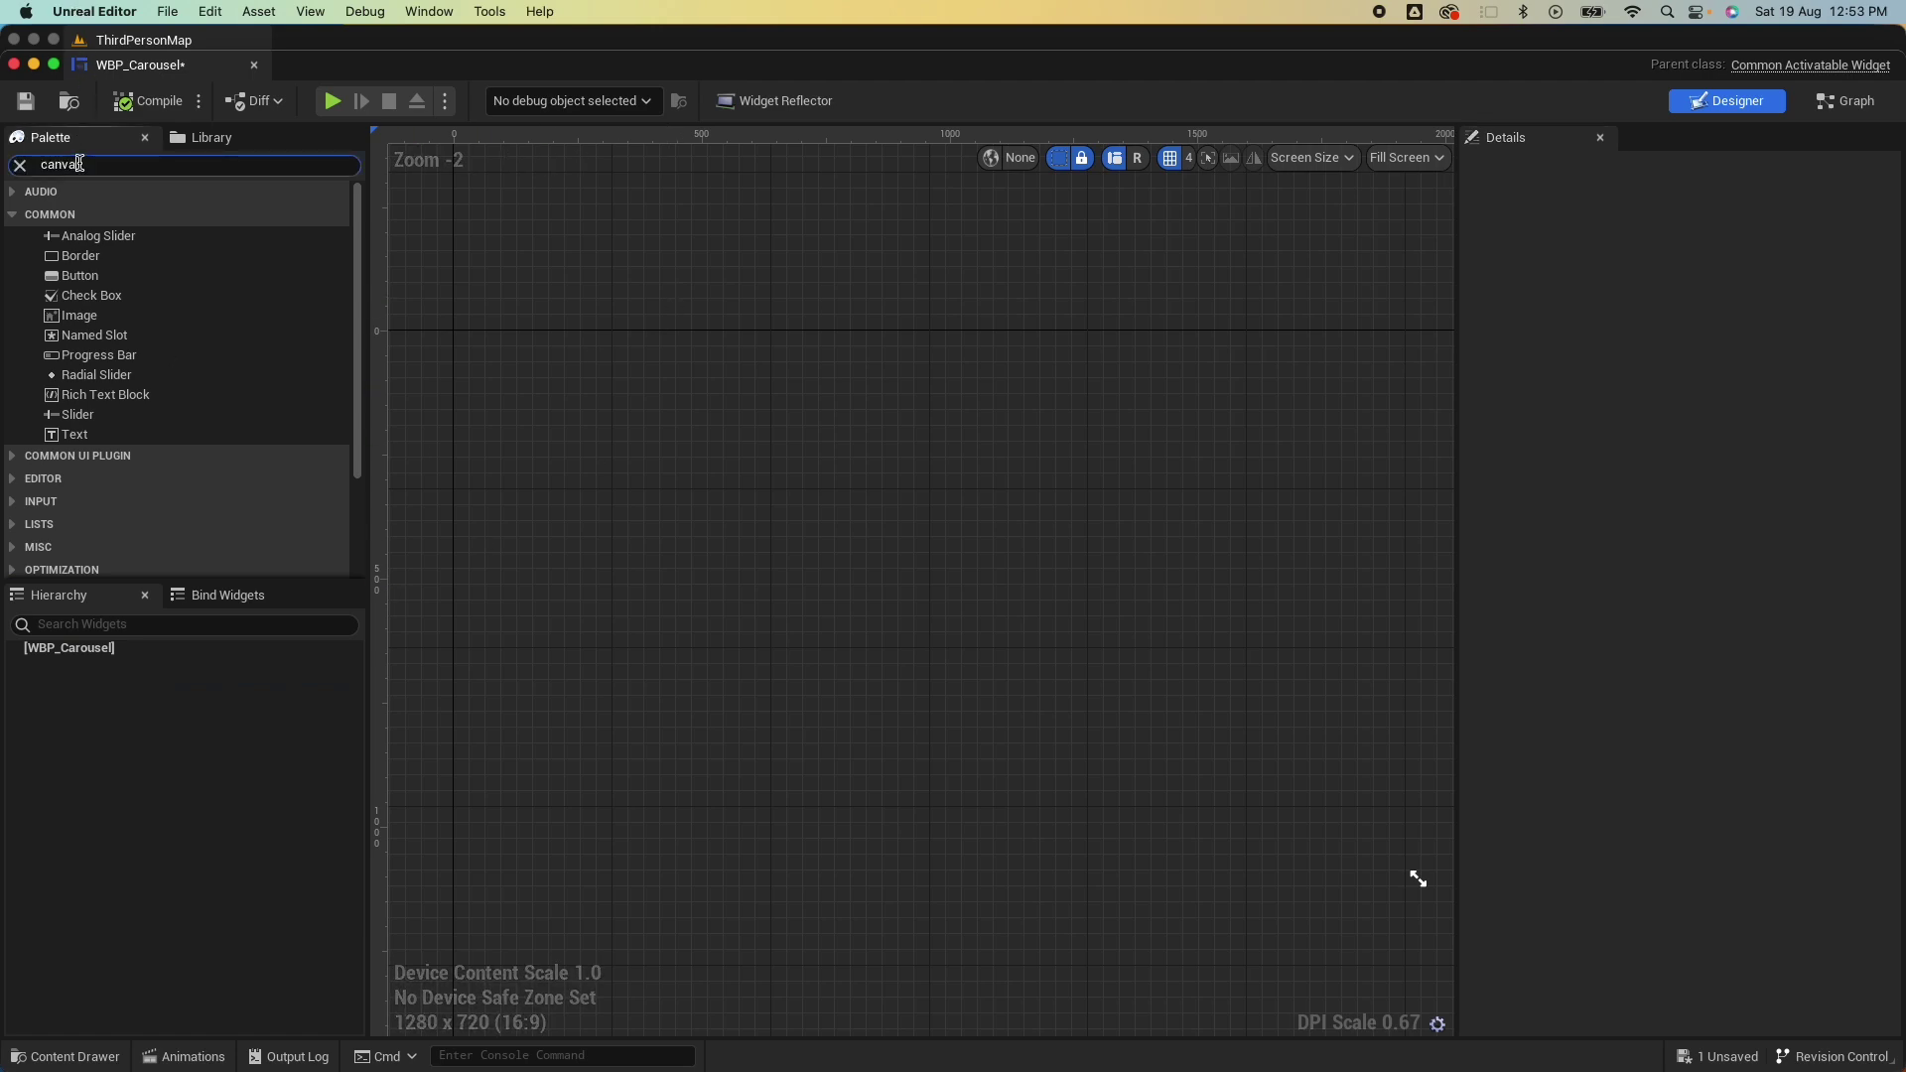
{"action": "left_click_drag", "start_coordinate": [99, 213], "coordinate": [89, 651]}
{"action": "left_click", "coordinate": [45, 163]}
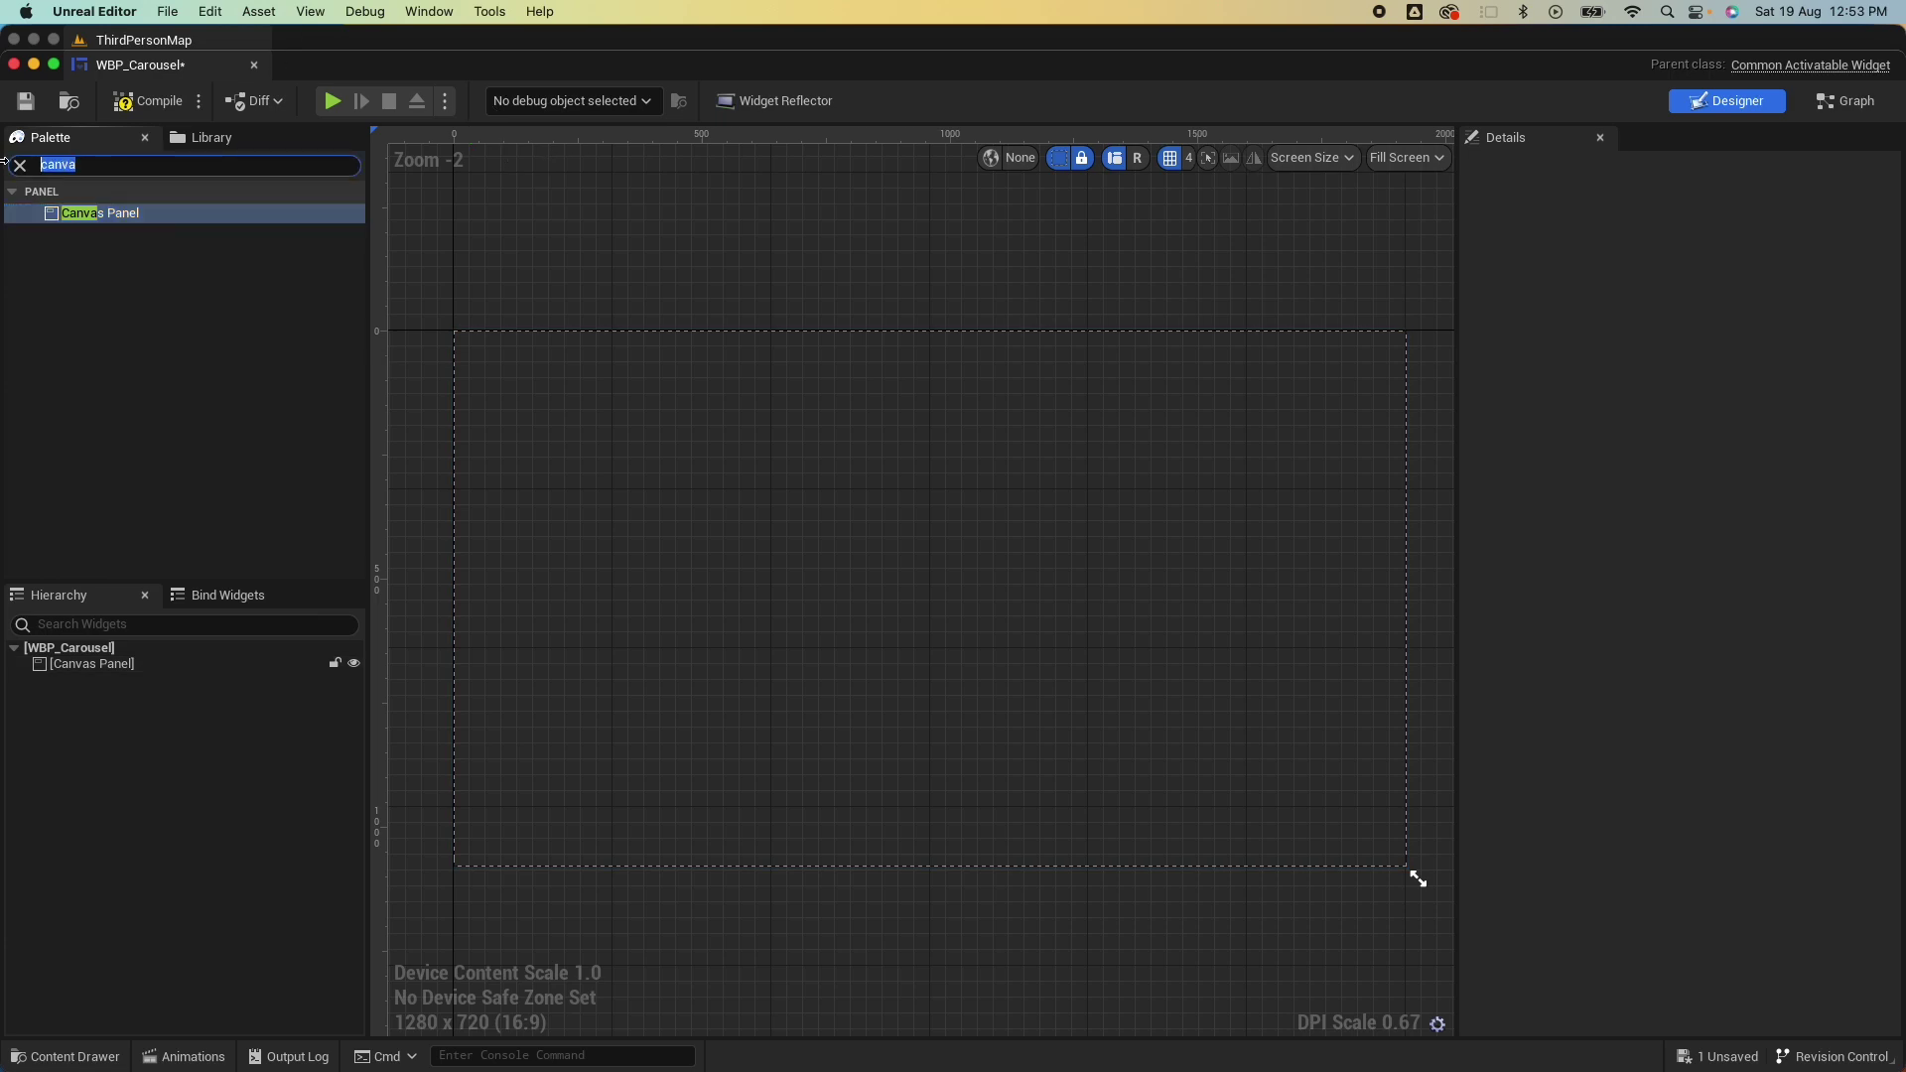
{"action": "type", "text": "blur"}
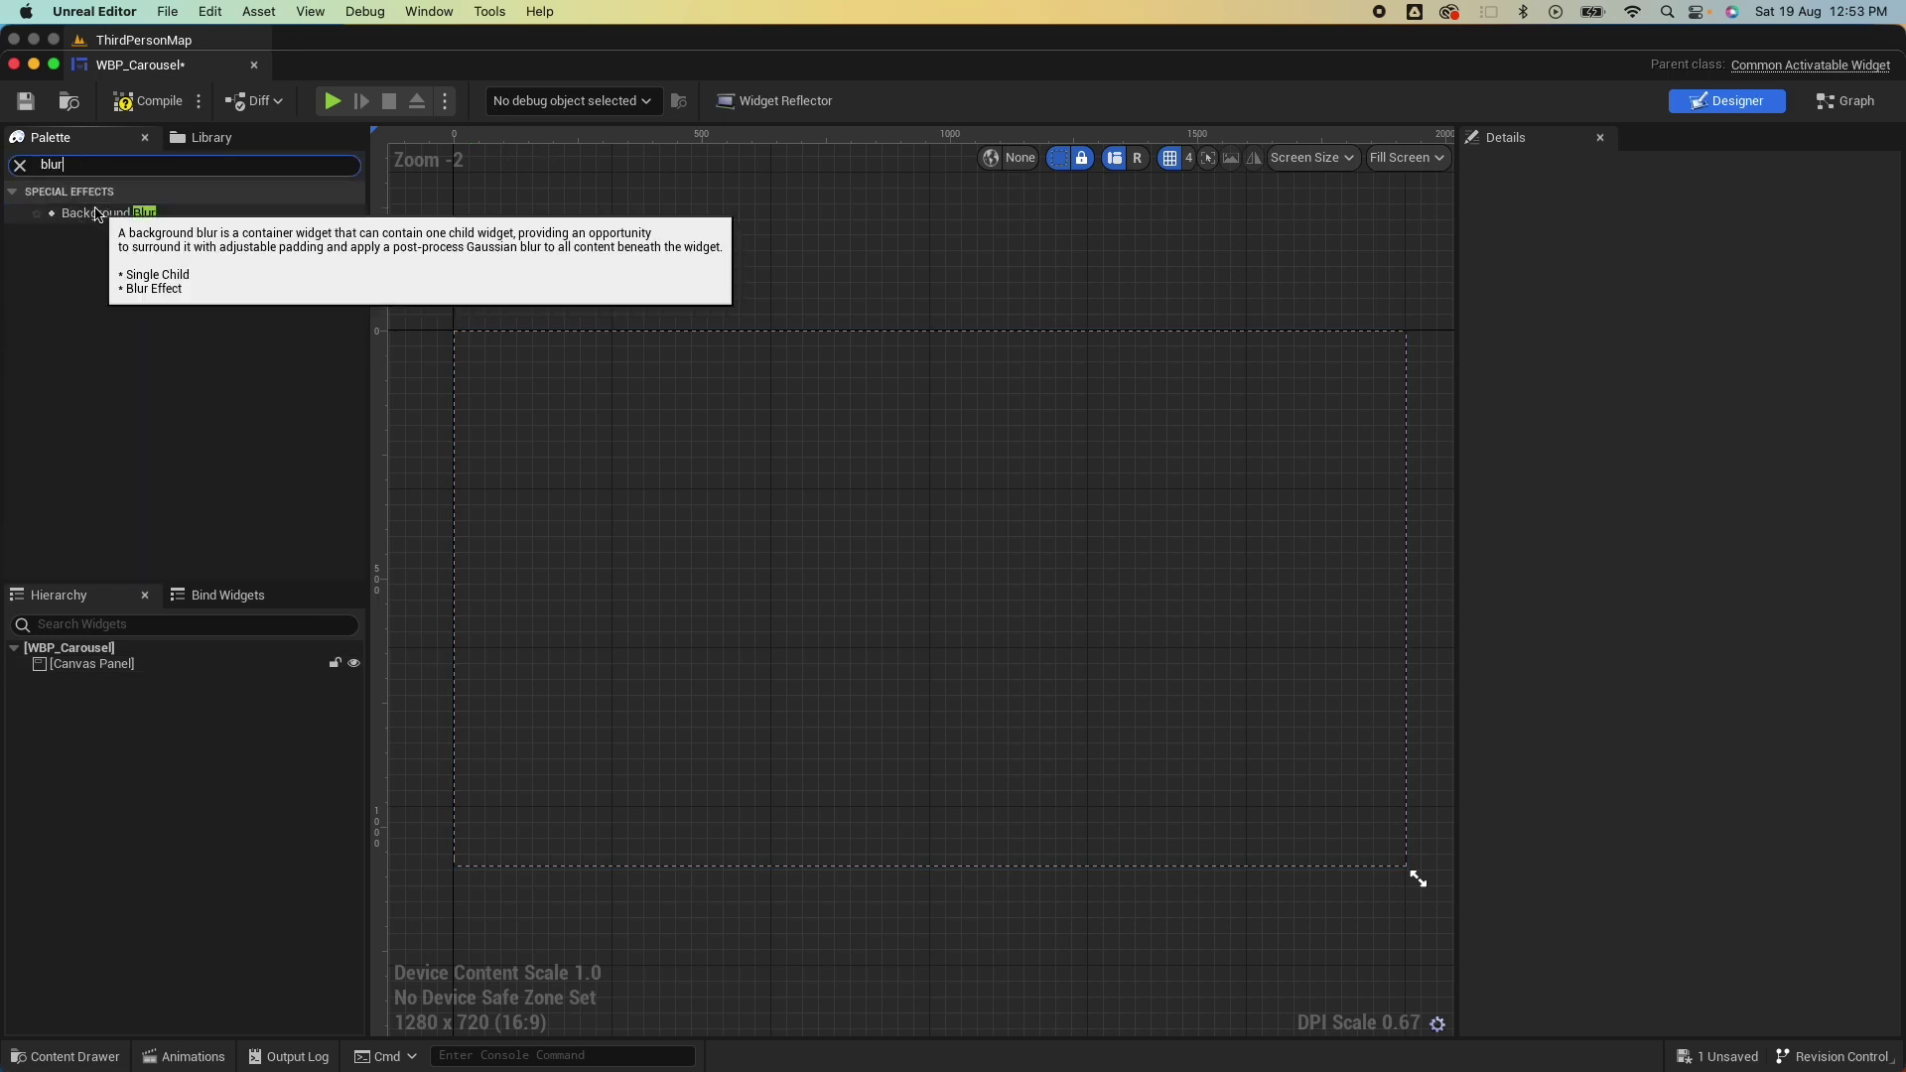
{"action": "left_click_drag", "start_coordinate": [94, 213], "coordinate": [111, 665]}
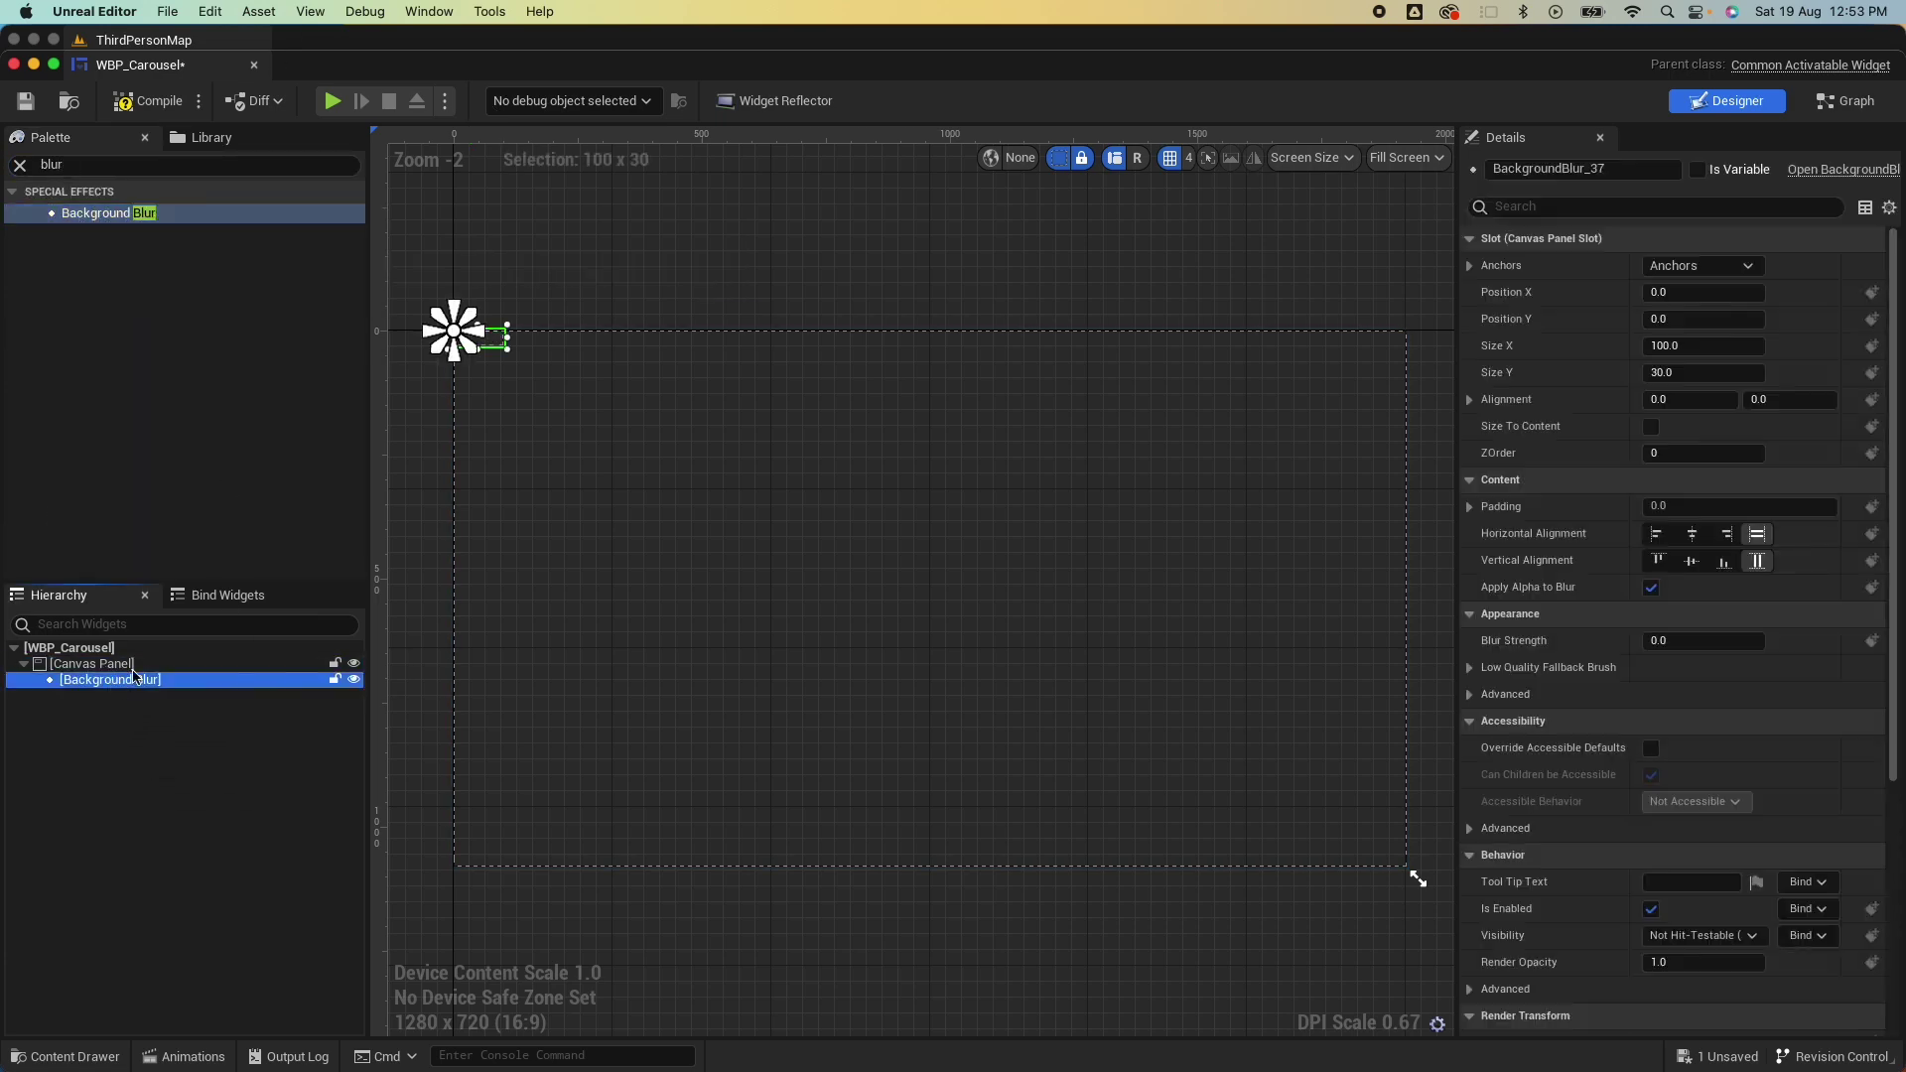
Anchor the Background Blur to fill the whole canvas and set its right and bottom offsets to 0.
{"action": "left_click", "coordinate": [1727, 265]}
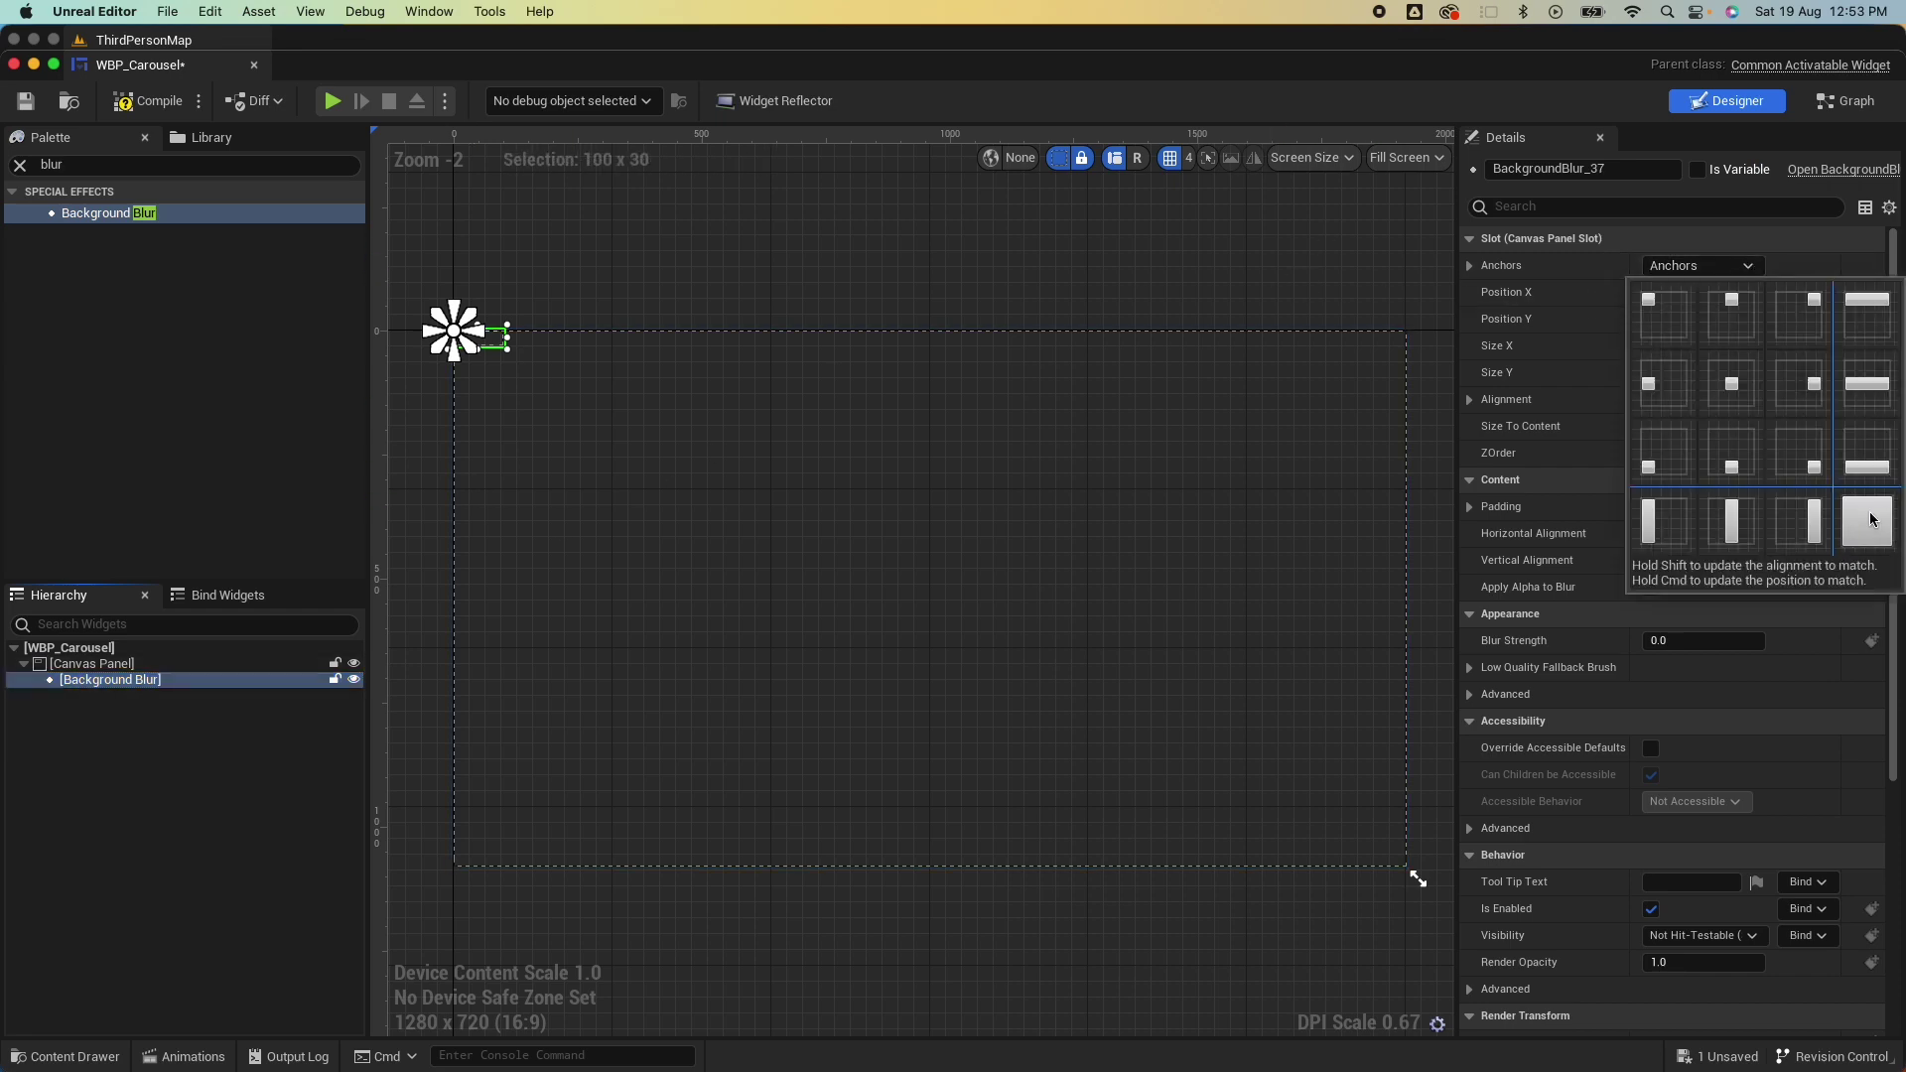
{"action": "left_click", "coordinate": [1866, 524]}
{"action": "left_click", "coordinate": [1851, 345]}
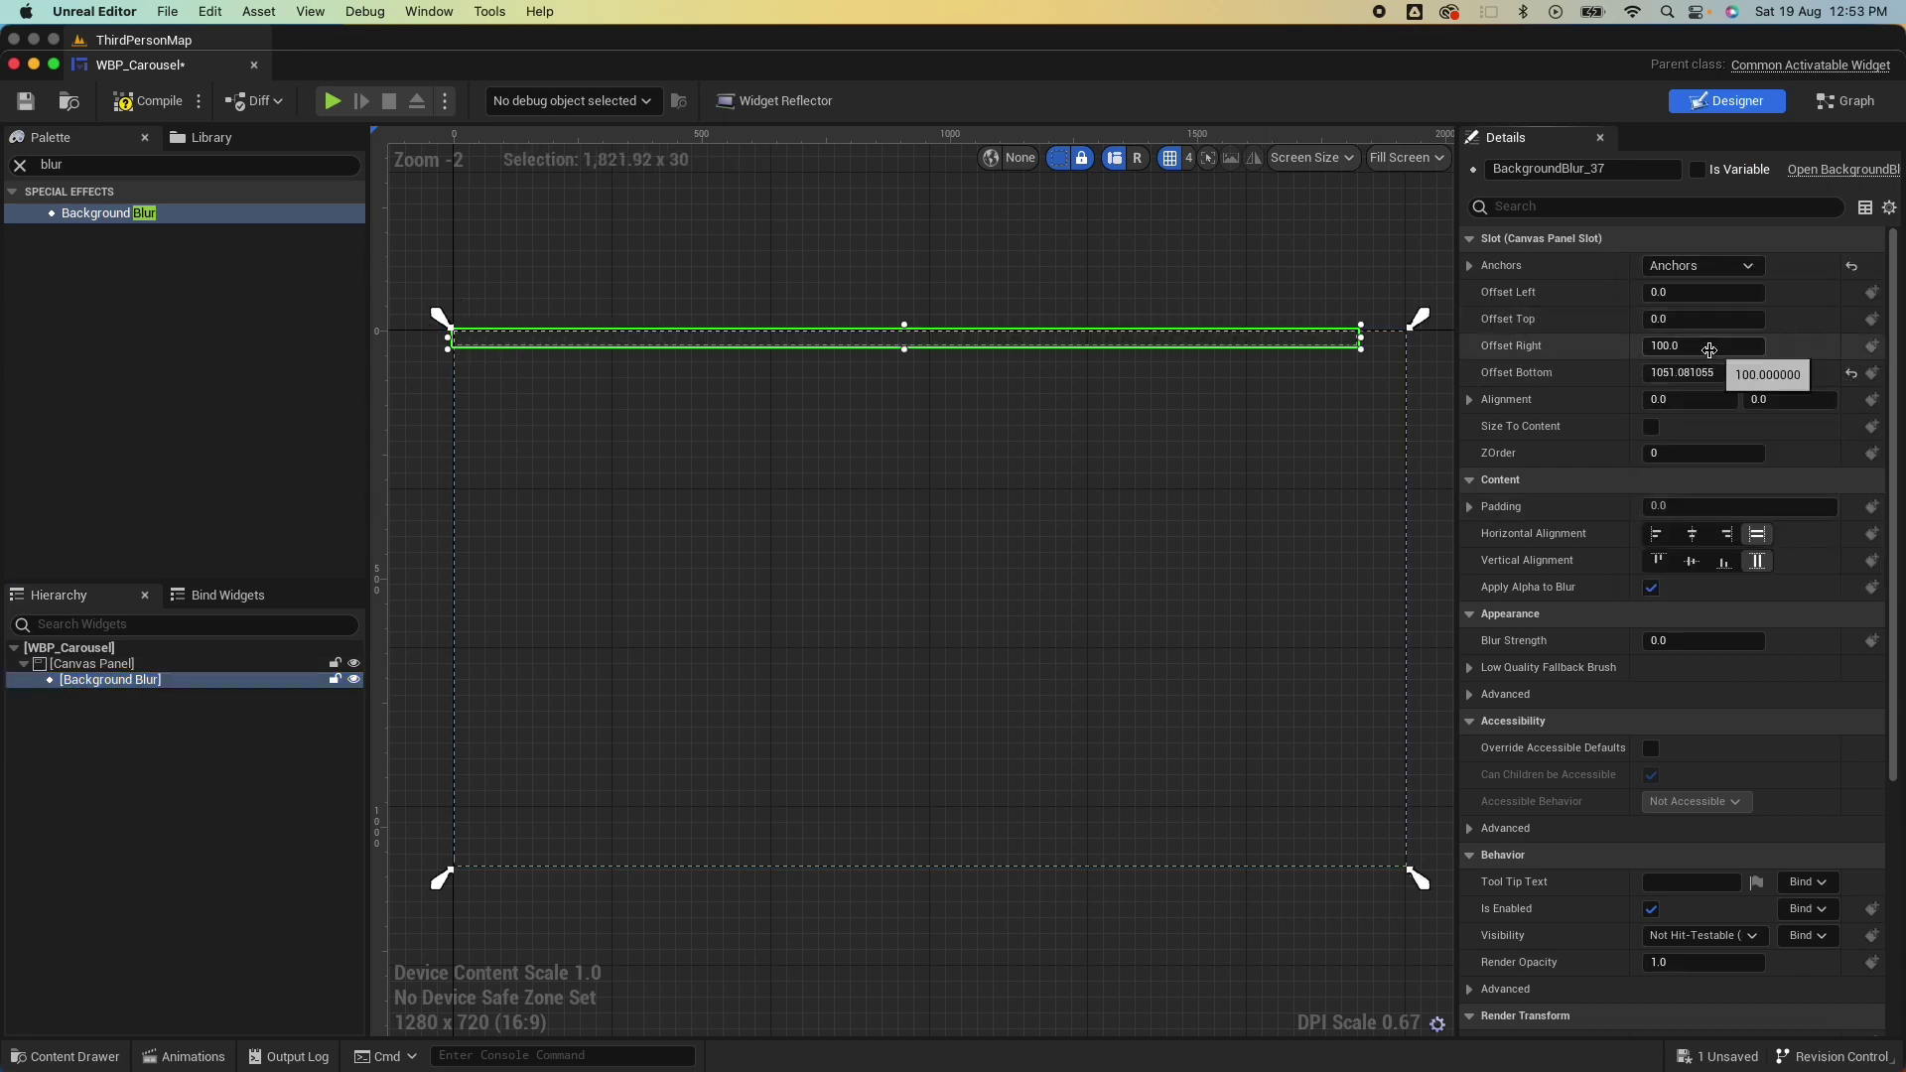
{"action": "left_click", "coordinate": [1709, 348]}
{"action": "type", "text": "0"}
{"action": "key", "text": "Tab"}
{"action": "type", "text": "0"}
{"action": "key", "text": "Return"}
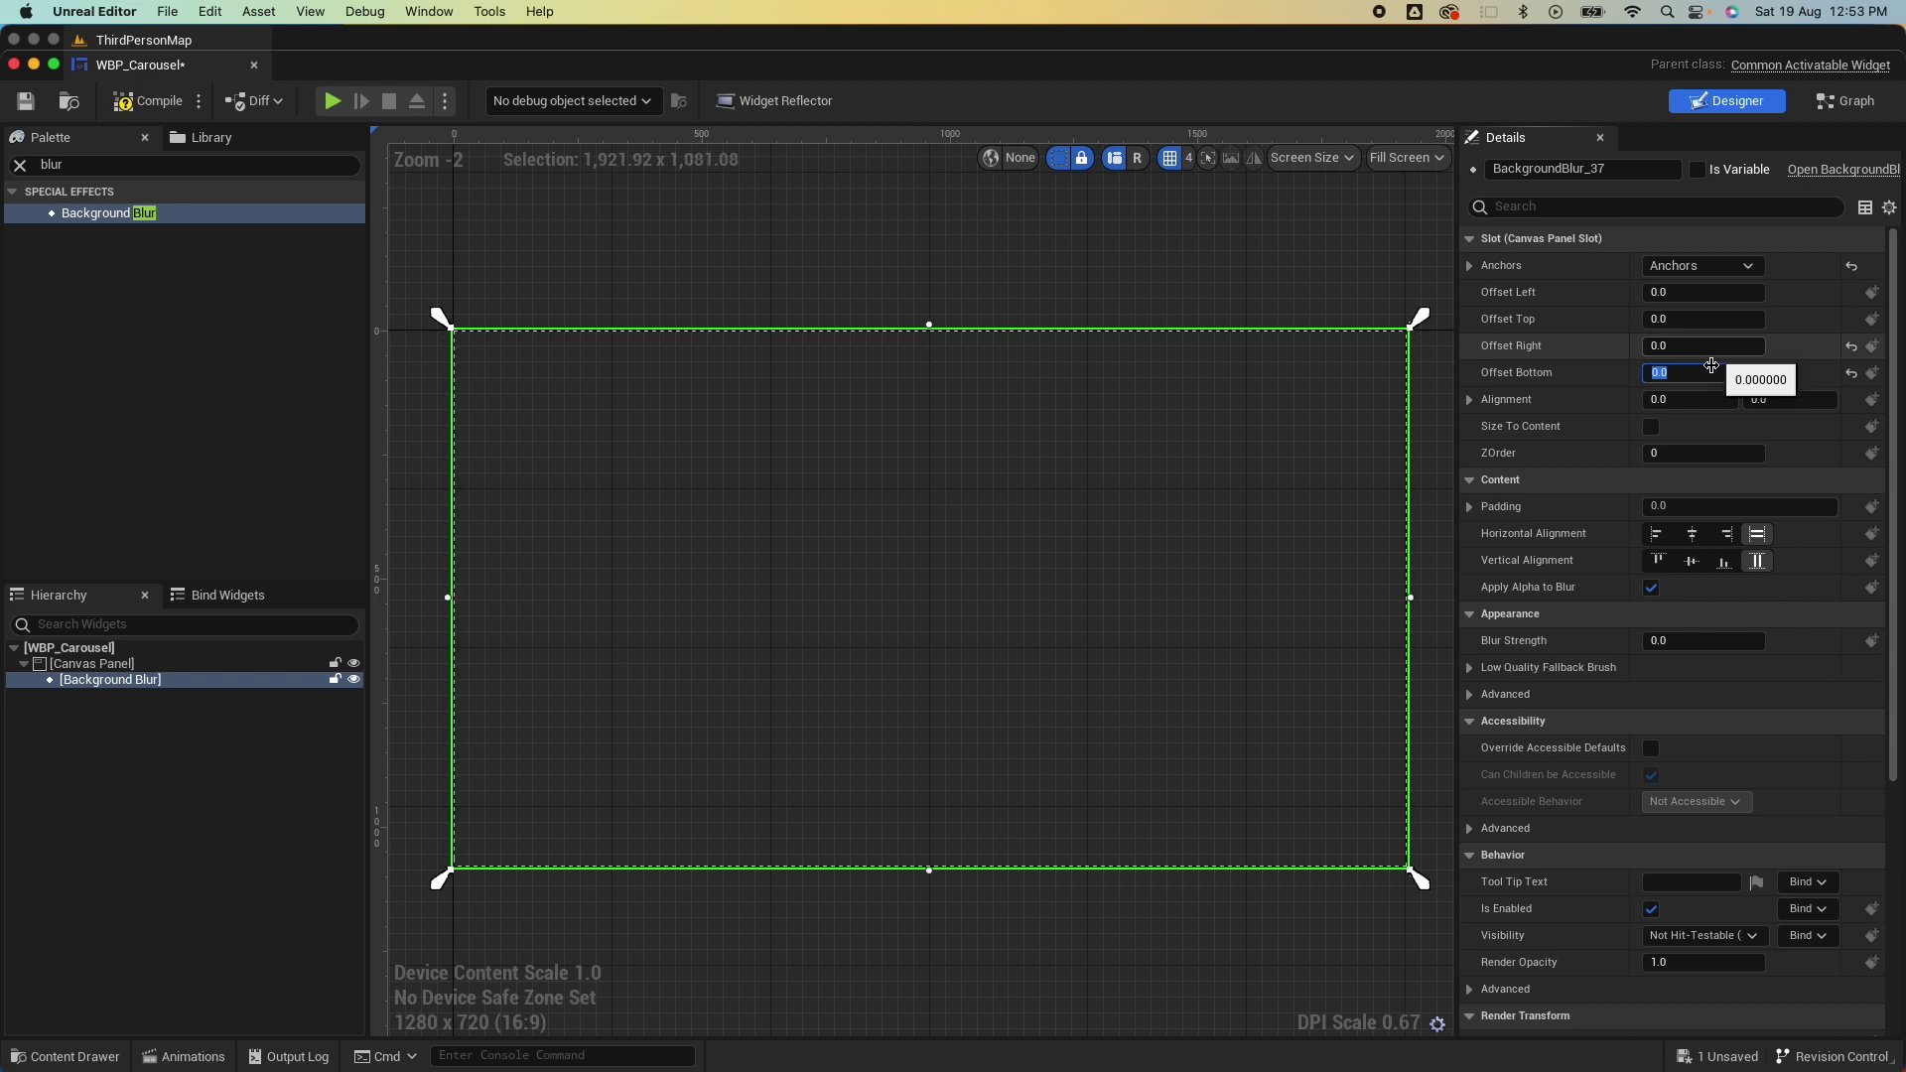
Set the Background Blur's blur strength to 15.
{"action": "left_click", "coordinate": [1677, 642]}
{"action": "type", "text": "15"}
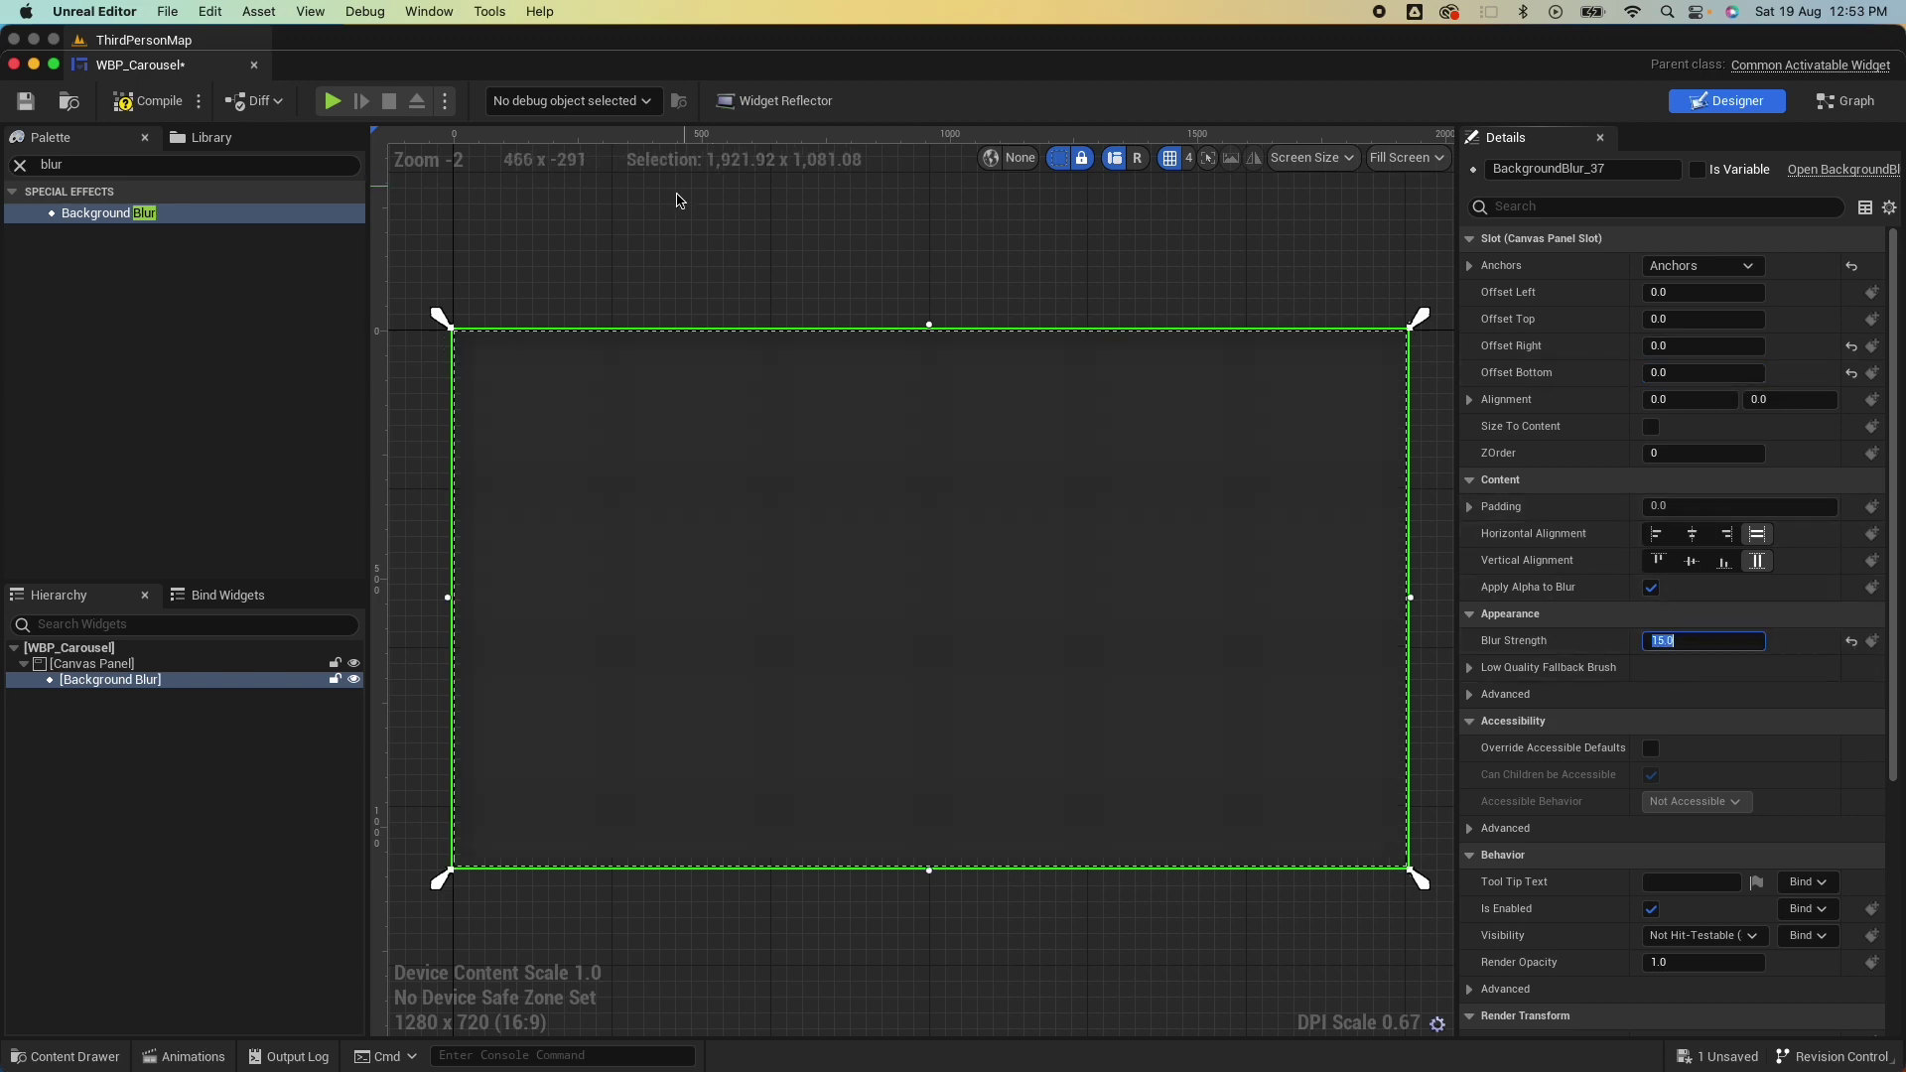
{"action": "left_click", "coordinate": [1418, 878]}
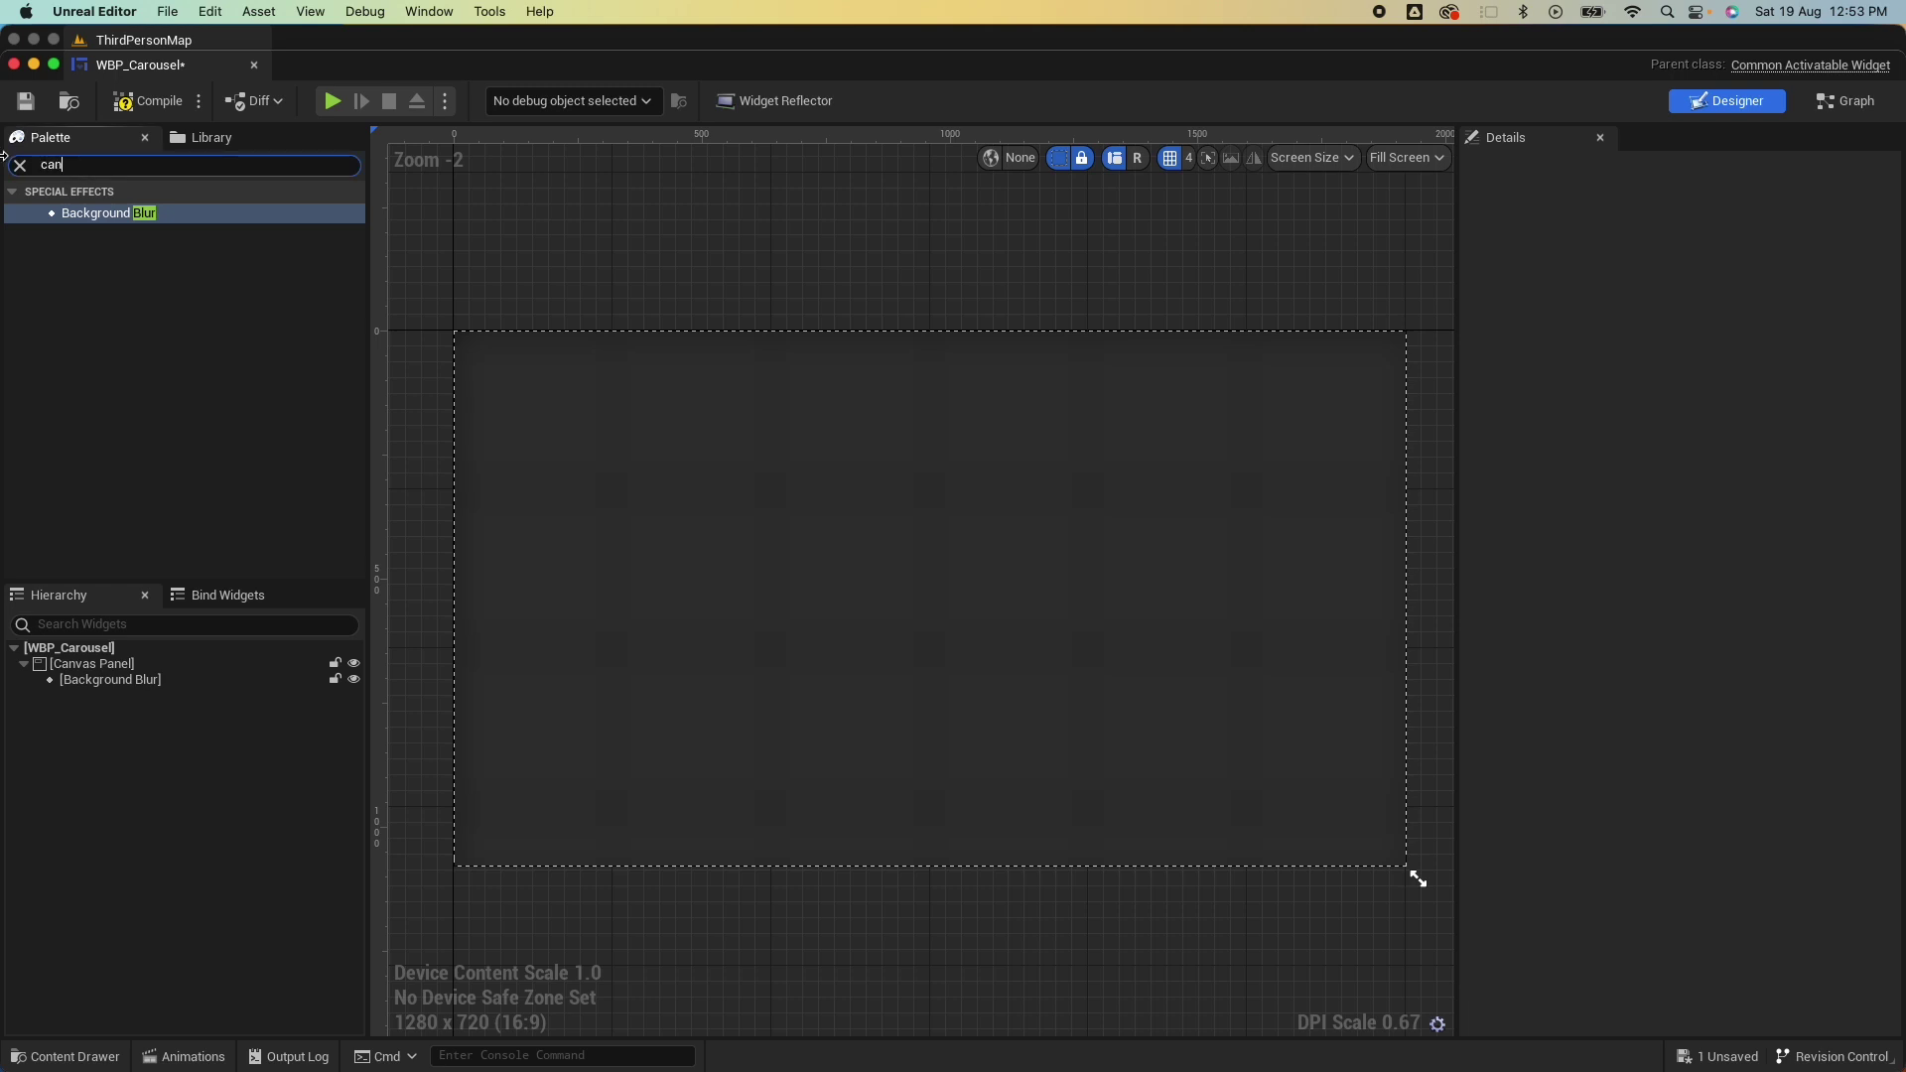
Add a second Canvas Panel inside the root canvas and rename it CarouselPanel.
{"action": "left_click_drag", "start_coordinate": [114, 214], "coordinate": [112, 683]}
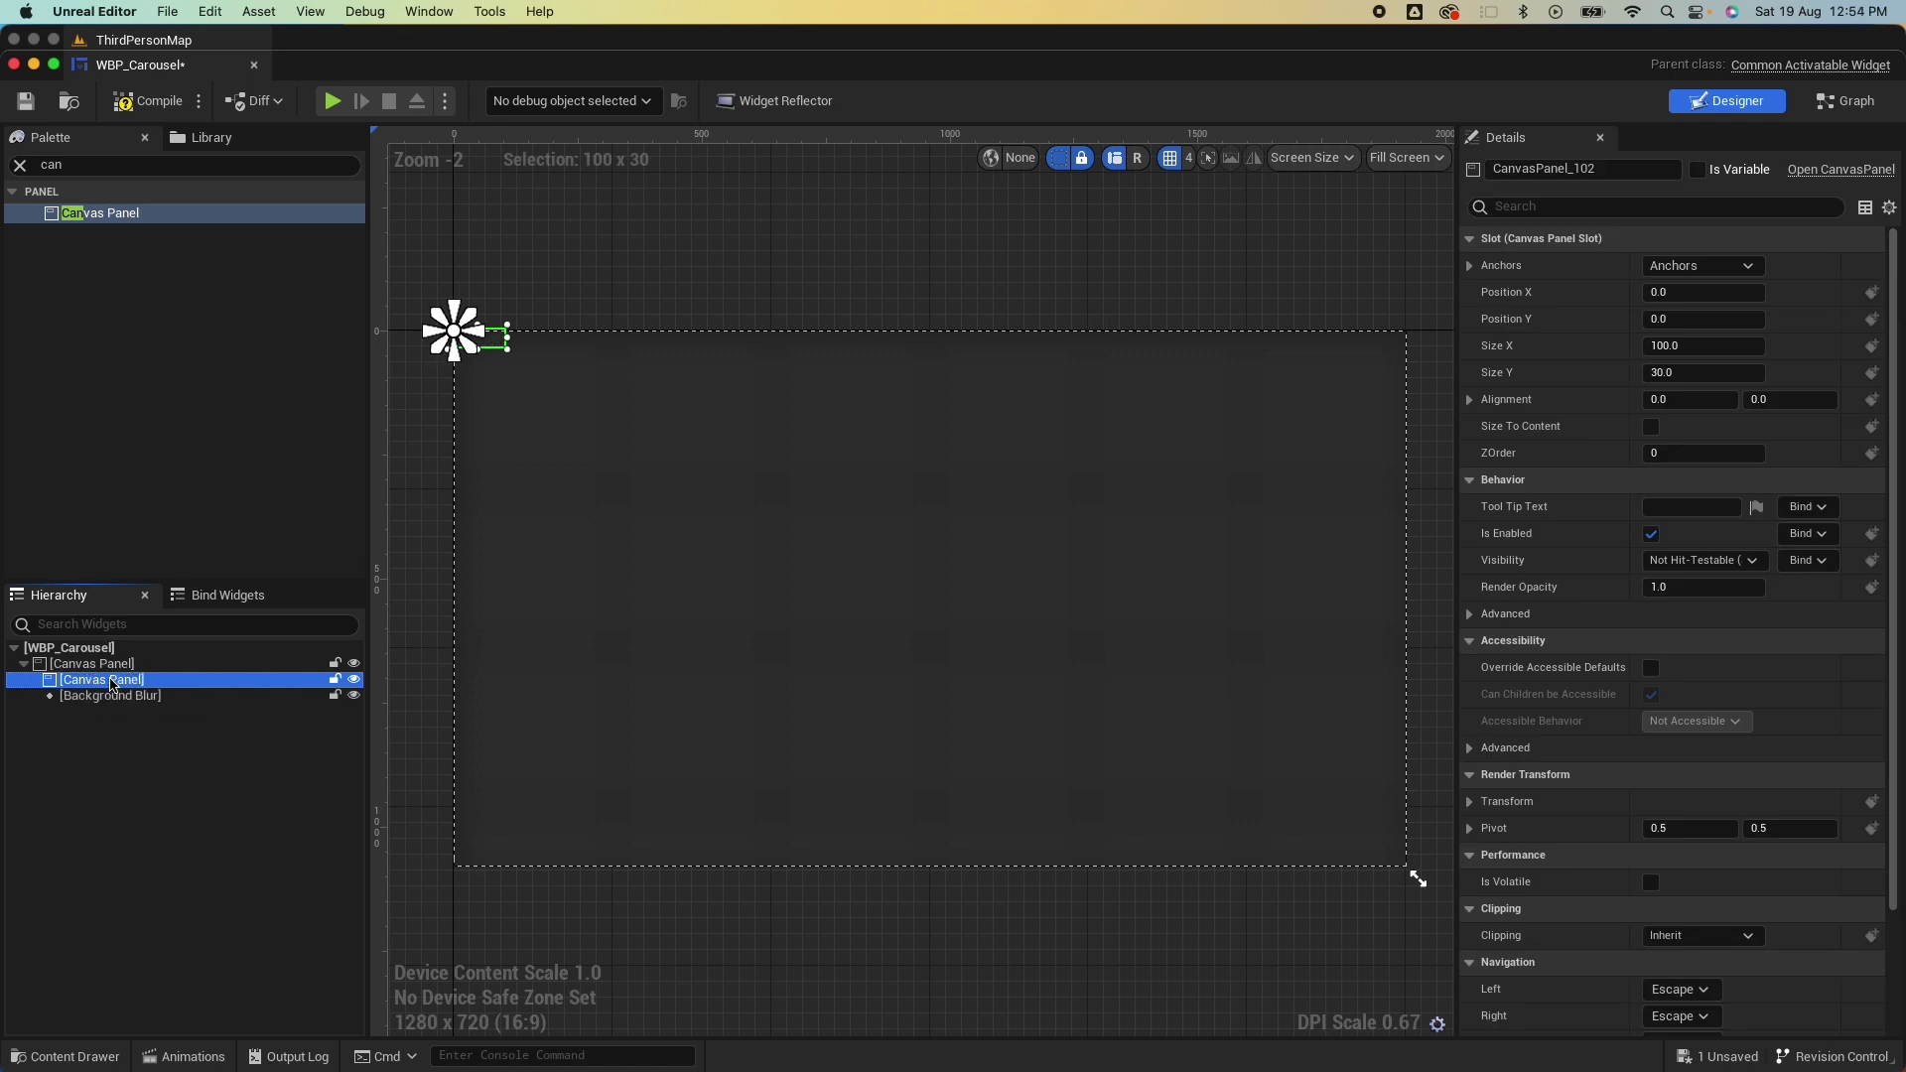
{"action": "left_click", "coordinate": [1559, 169]}
{"action": "type", "text": "Panel"}
{"action": "key", "text": "Return"}
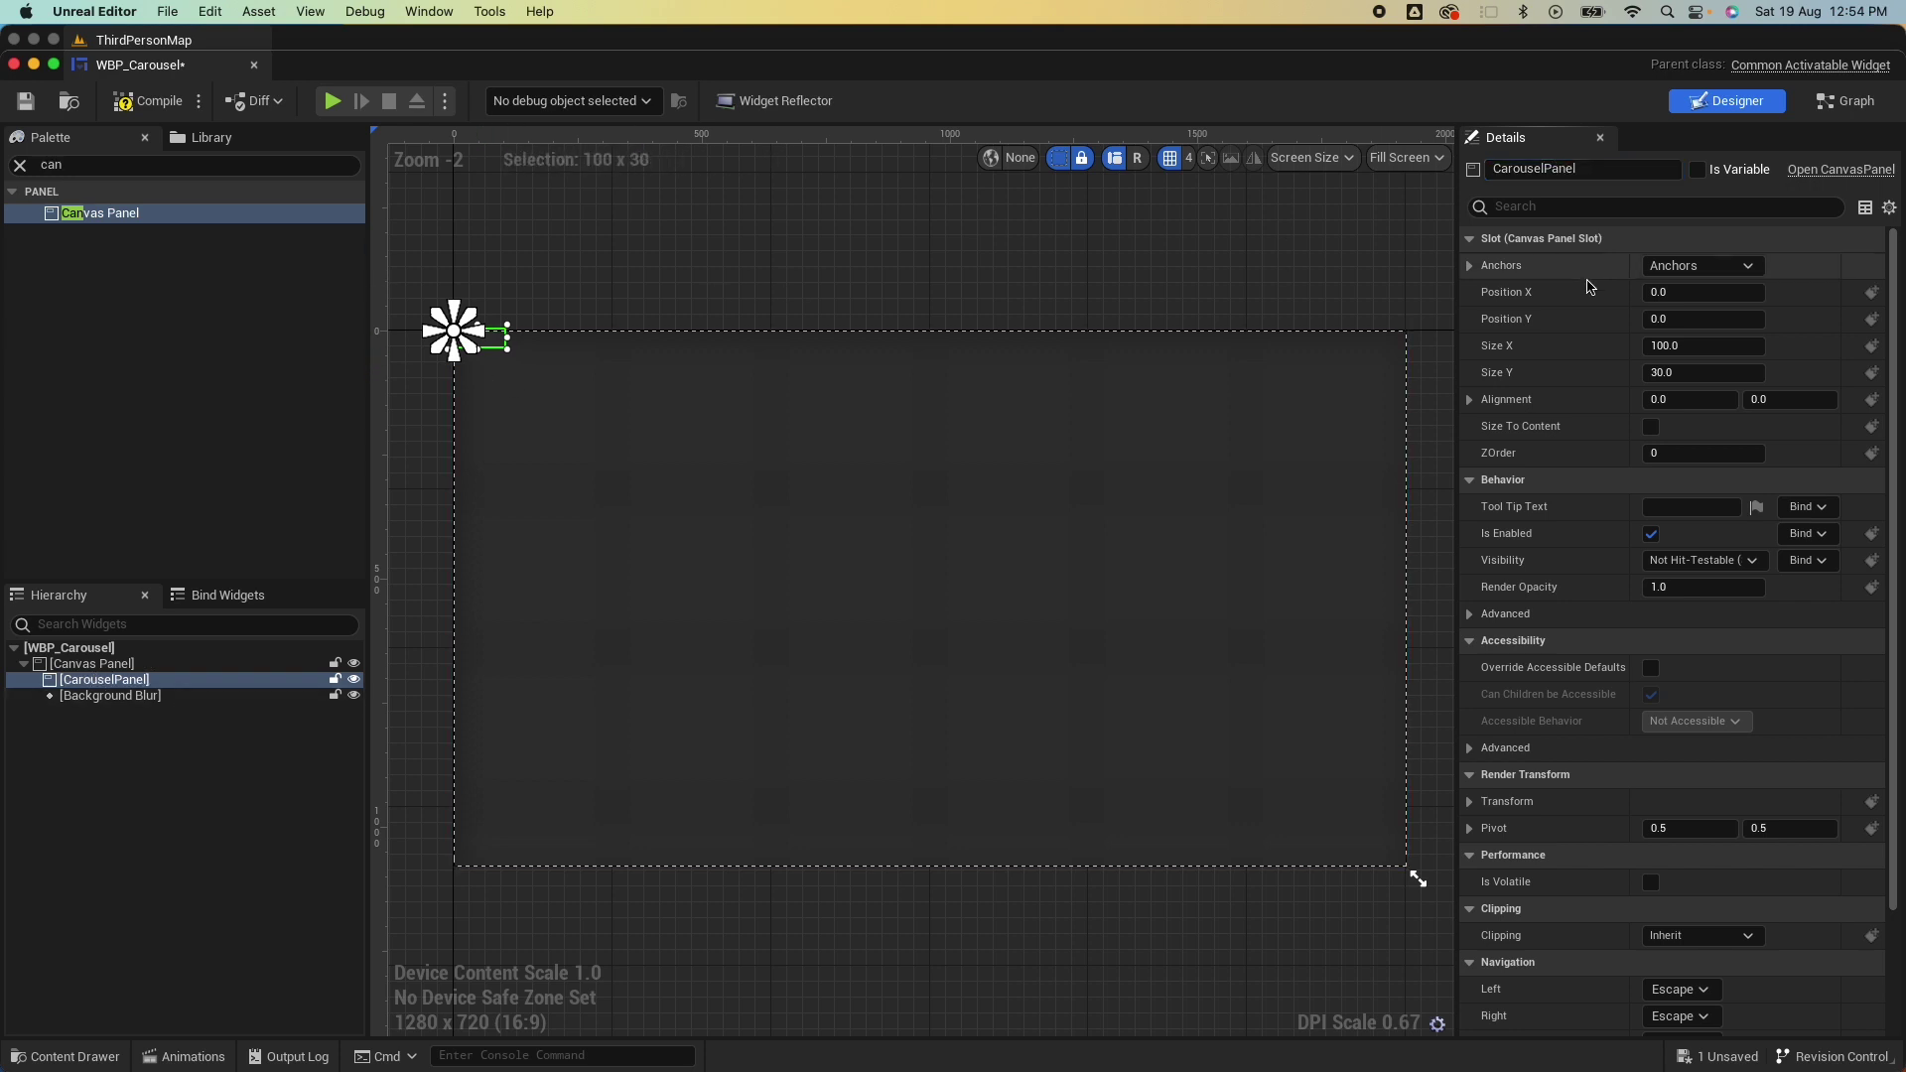
Anchor CarouselPanel to the centre of the canvas and reset its X and Y positions to 0.
{"action": "left_click", "coordinate": [1711, 269]}
{"action": "left_click", "coordinate": [1730, 385]}
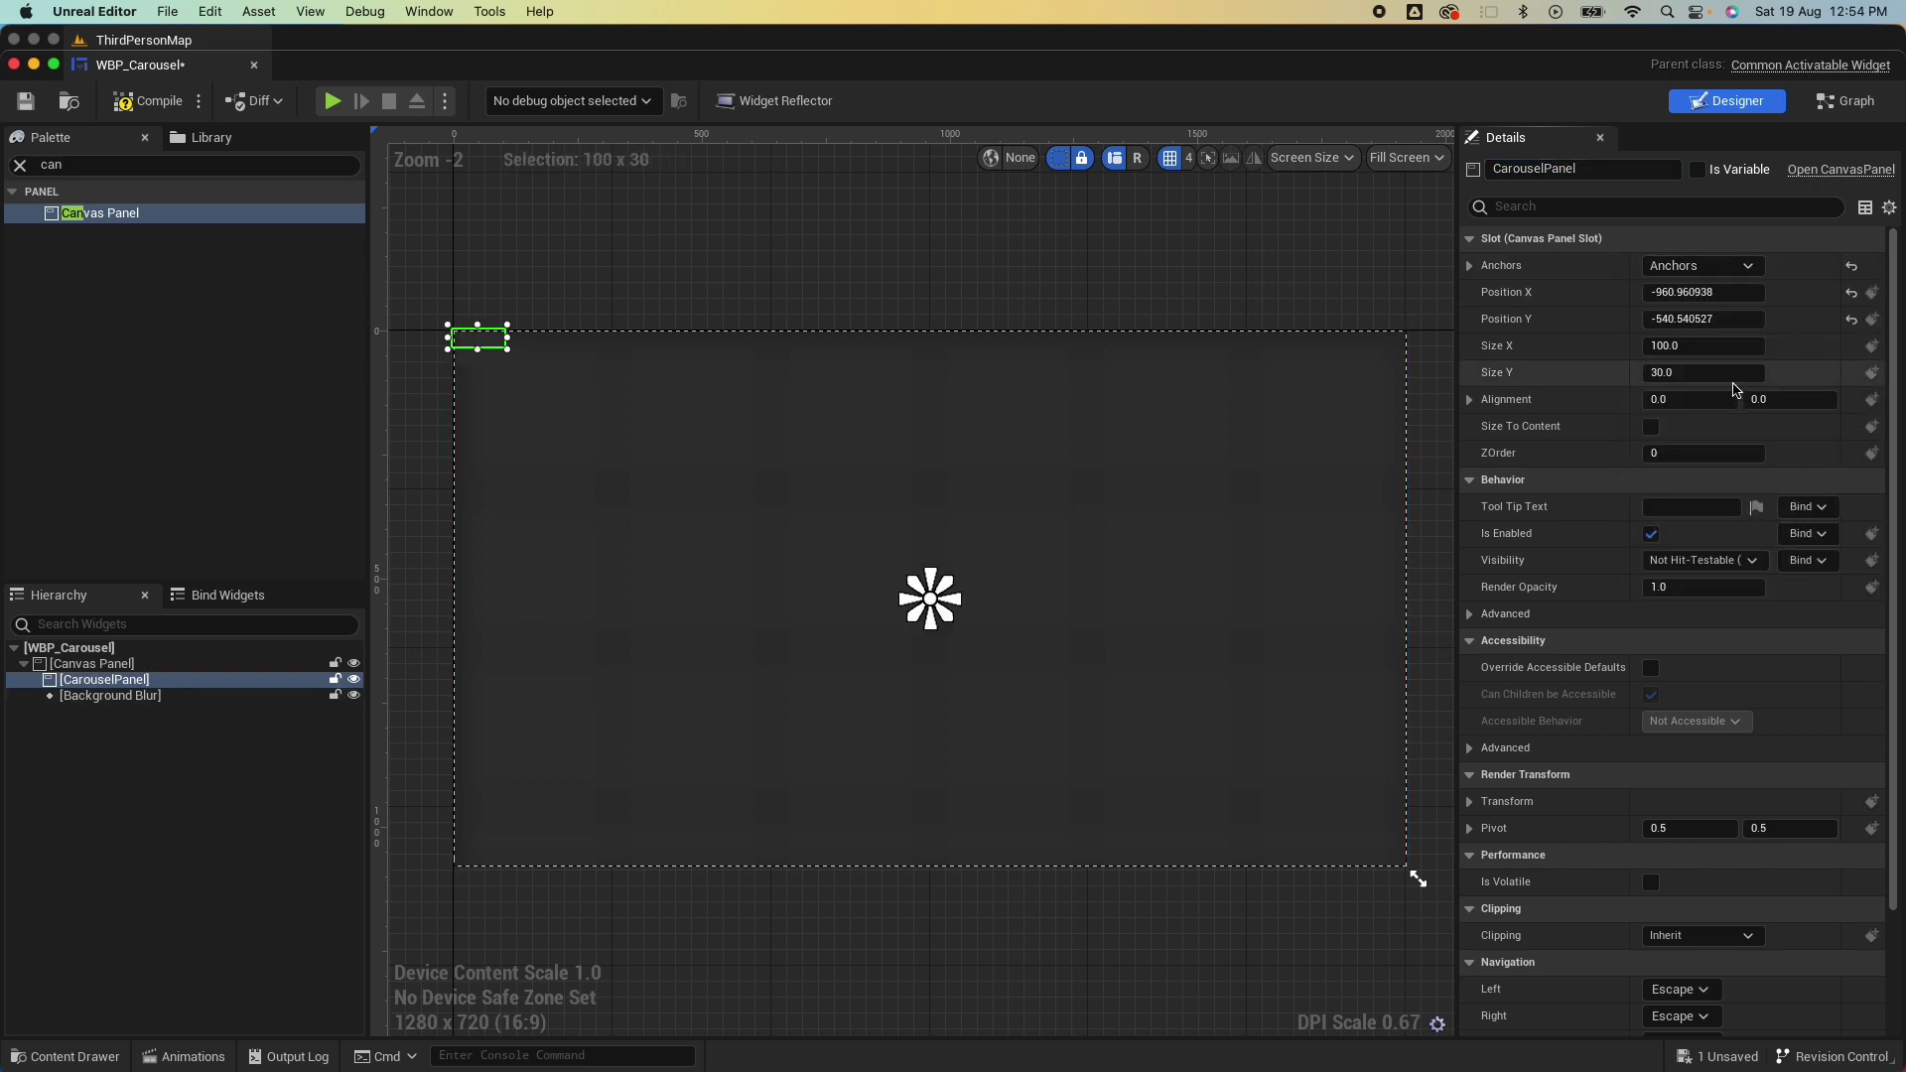
{"action": "left_click", "coordinate": [1851, 293]}
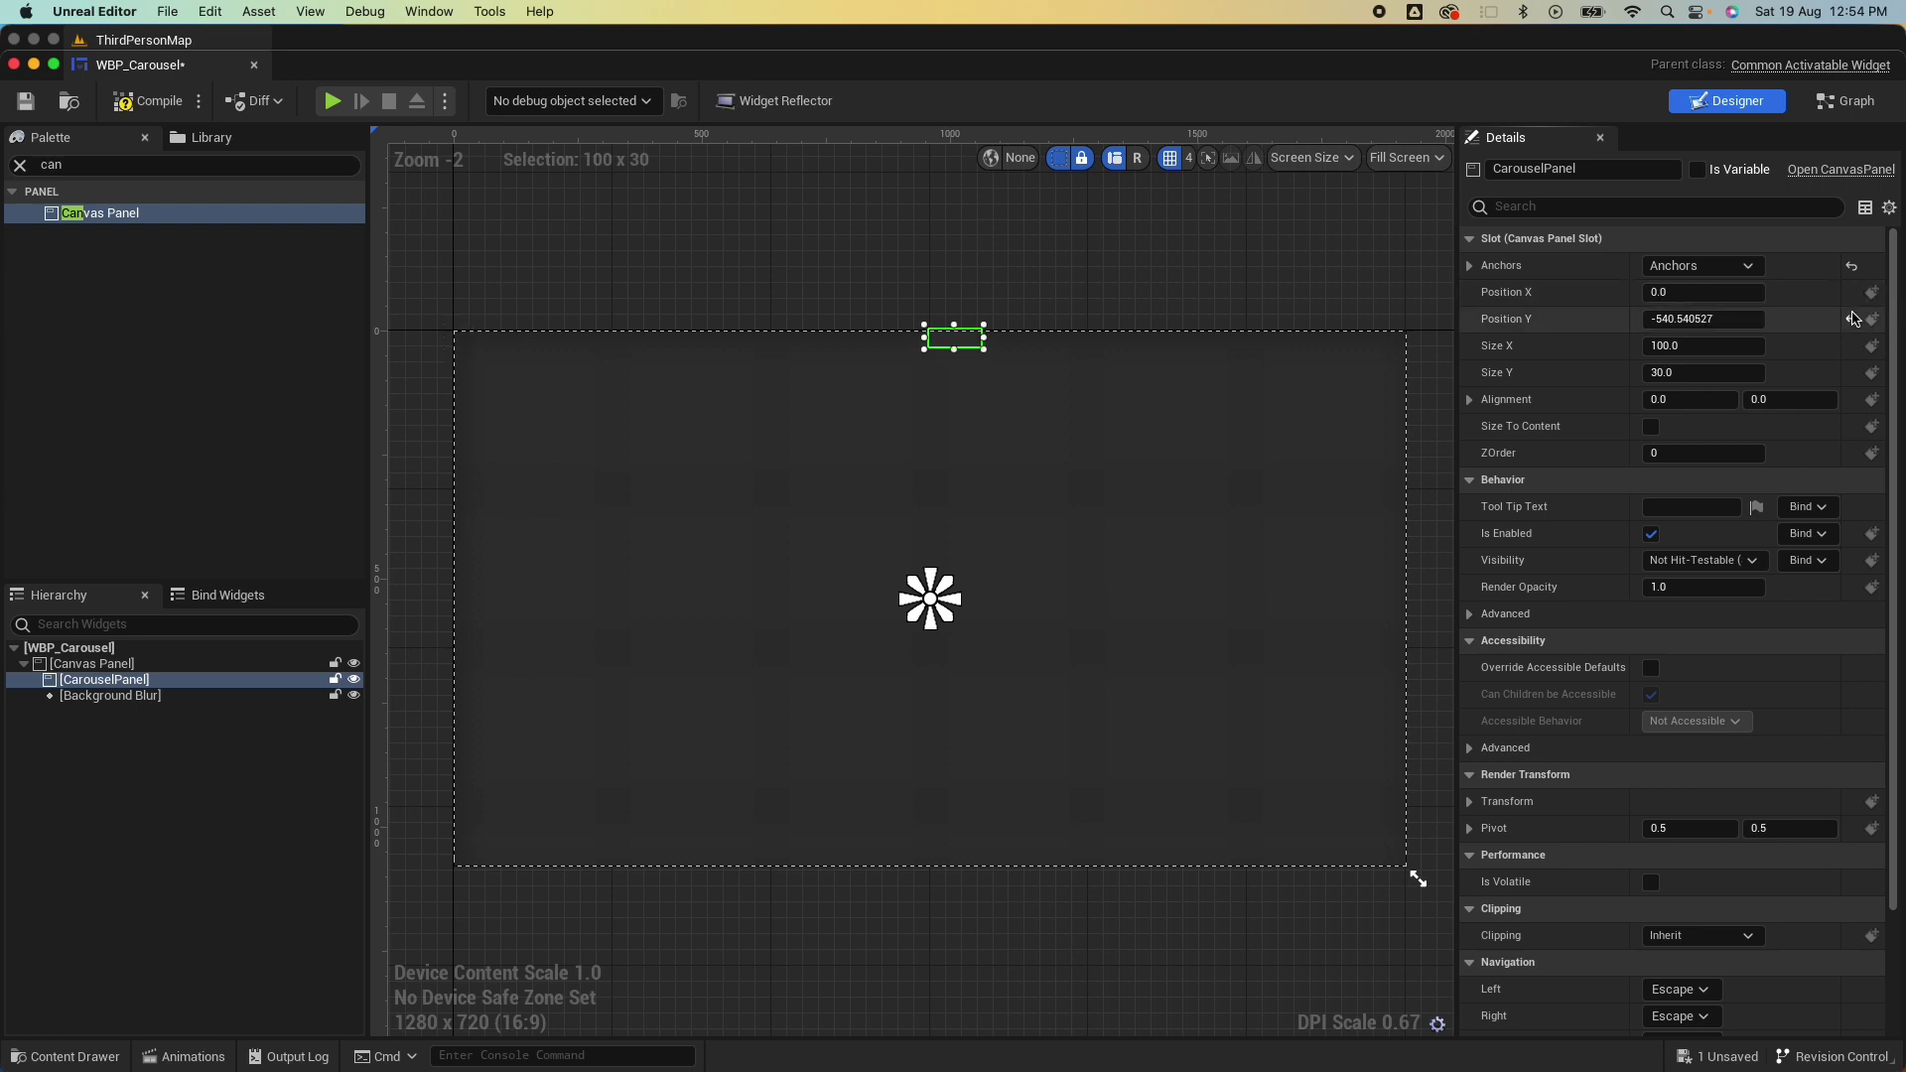
{"action": "left_click", "coordinate": [1851, 319]}
Set CarouselPanel's size to 900 by 900 and its alignment to 0.5, 0.5.
{"action": "left_click", "coordinate": [1722, 345]}
{"action": "type", "text": "900"}
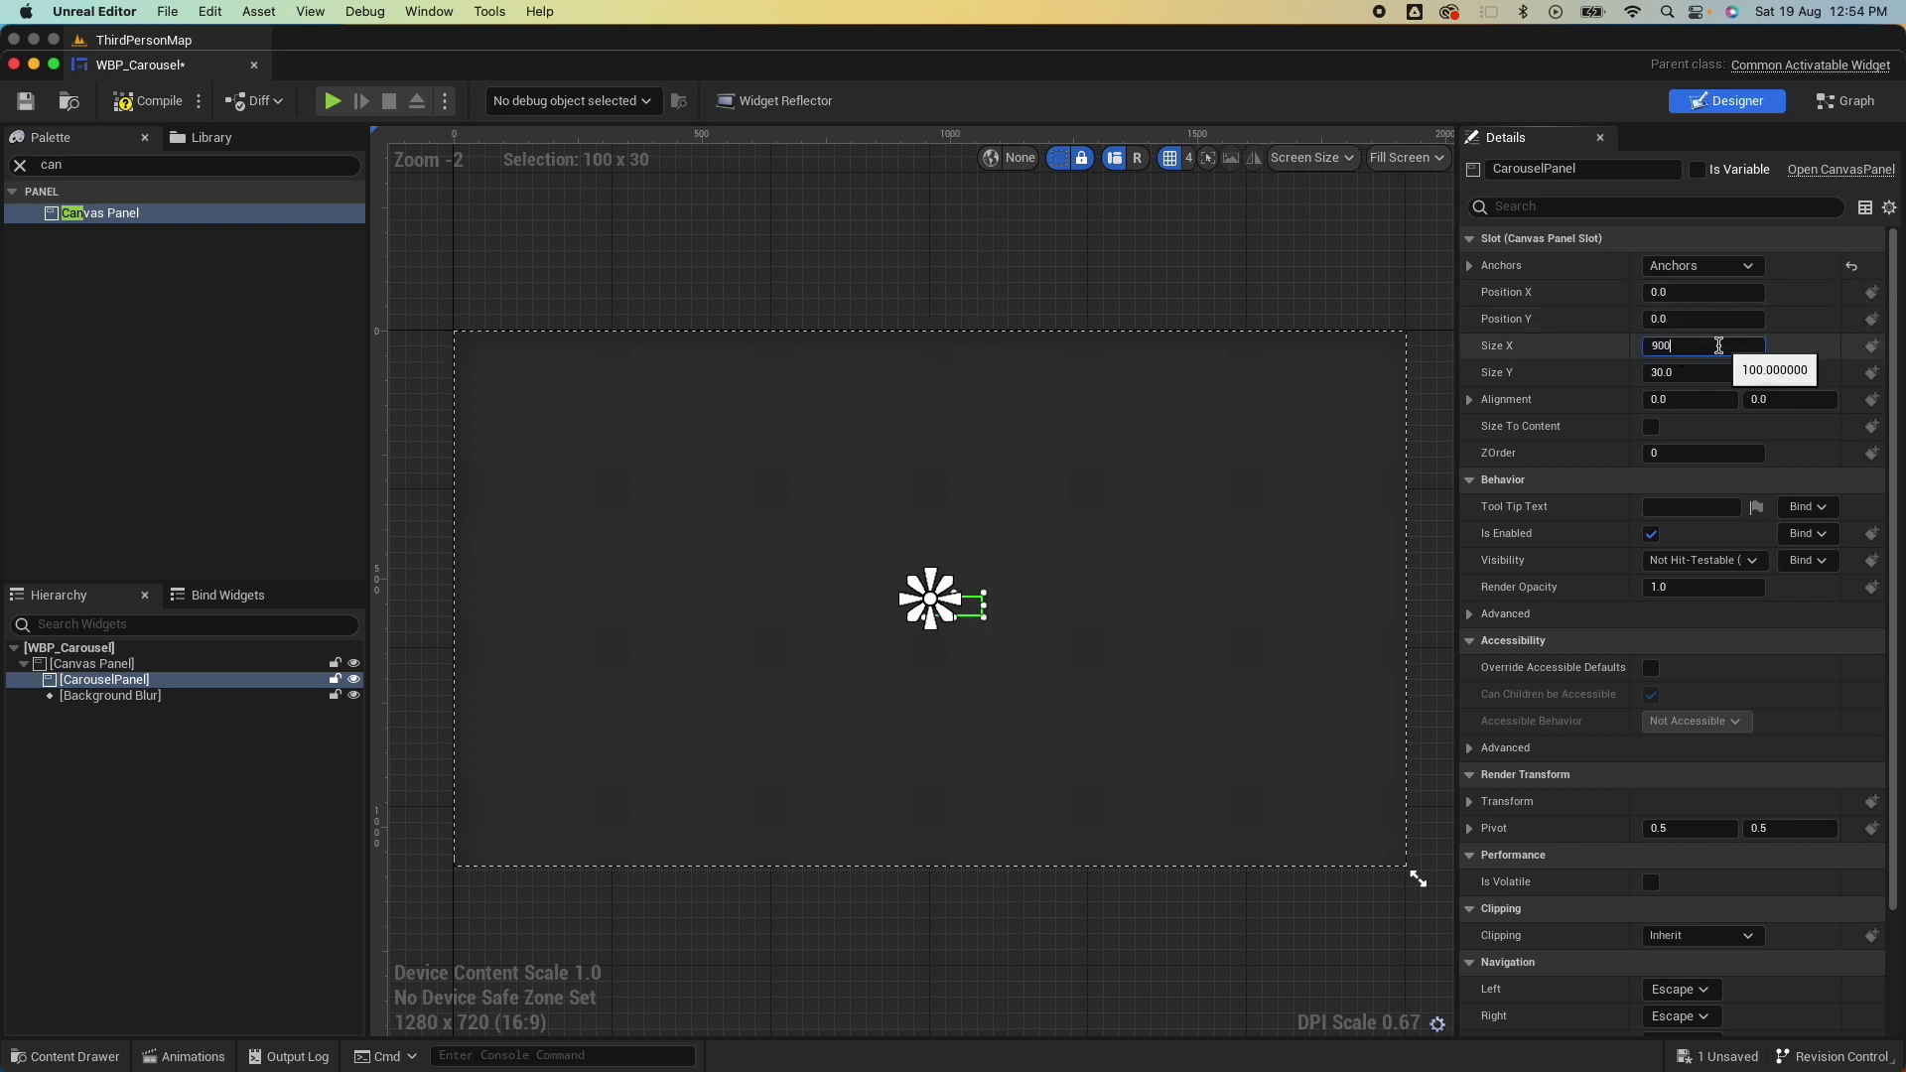
{"action": "key", "text": "Tab"}
{"action": "type", "text": "900"}
{"action": "key", "text": "Return"}
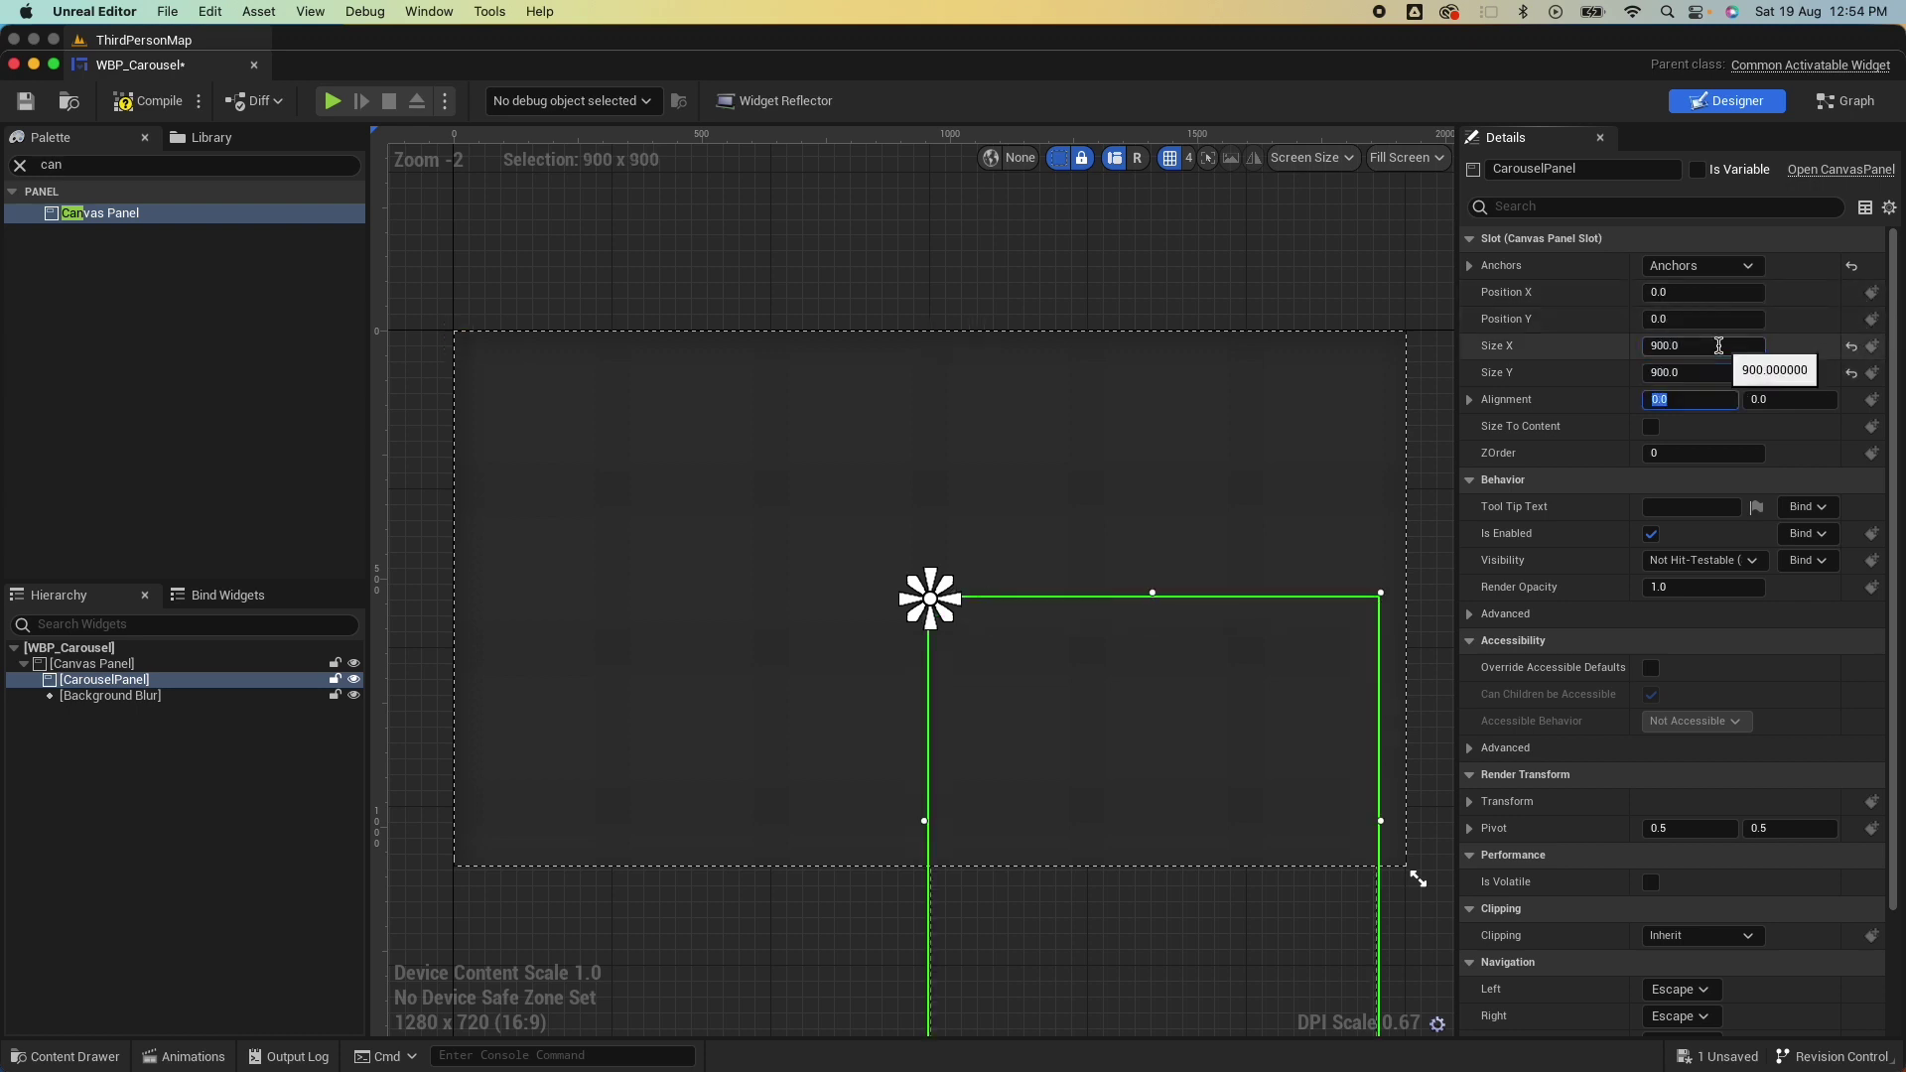
{"action": "type", "text": ".5"}
{"action": "key", "text": "Tab"}
{"action": "type", "text": ".5"}
{"action": "key", "text": "Return"}
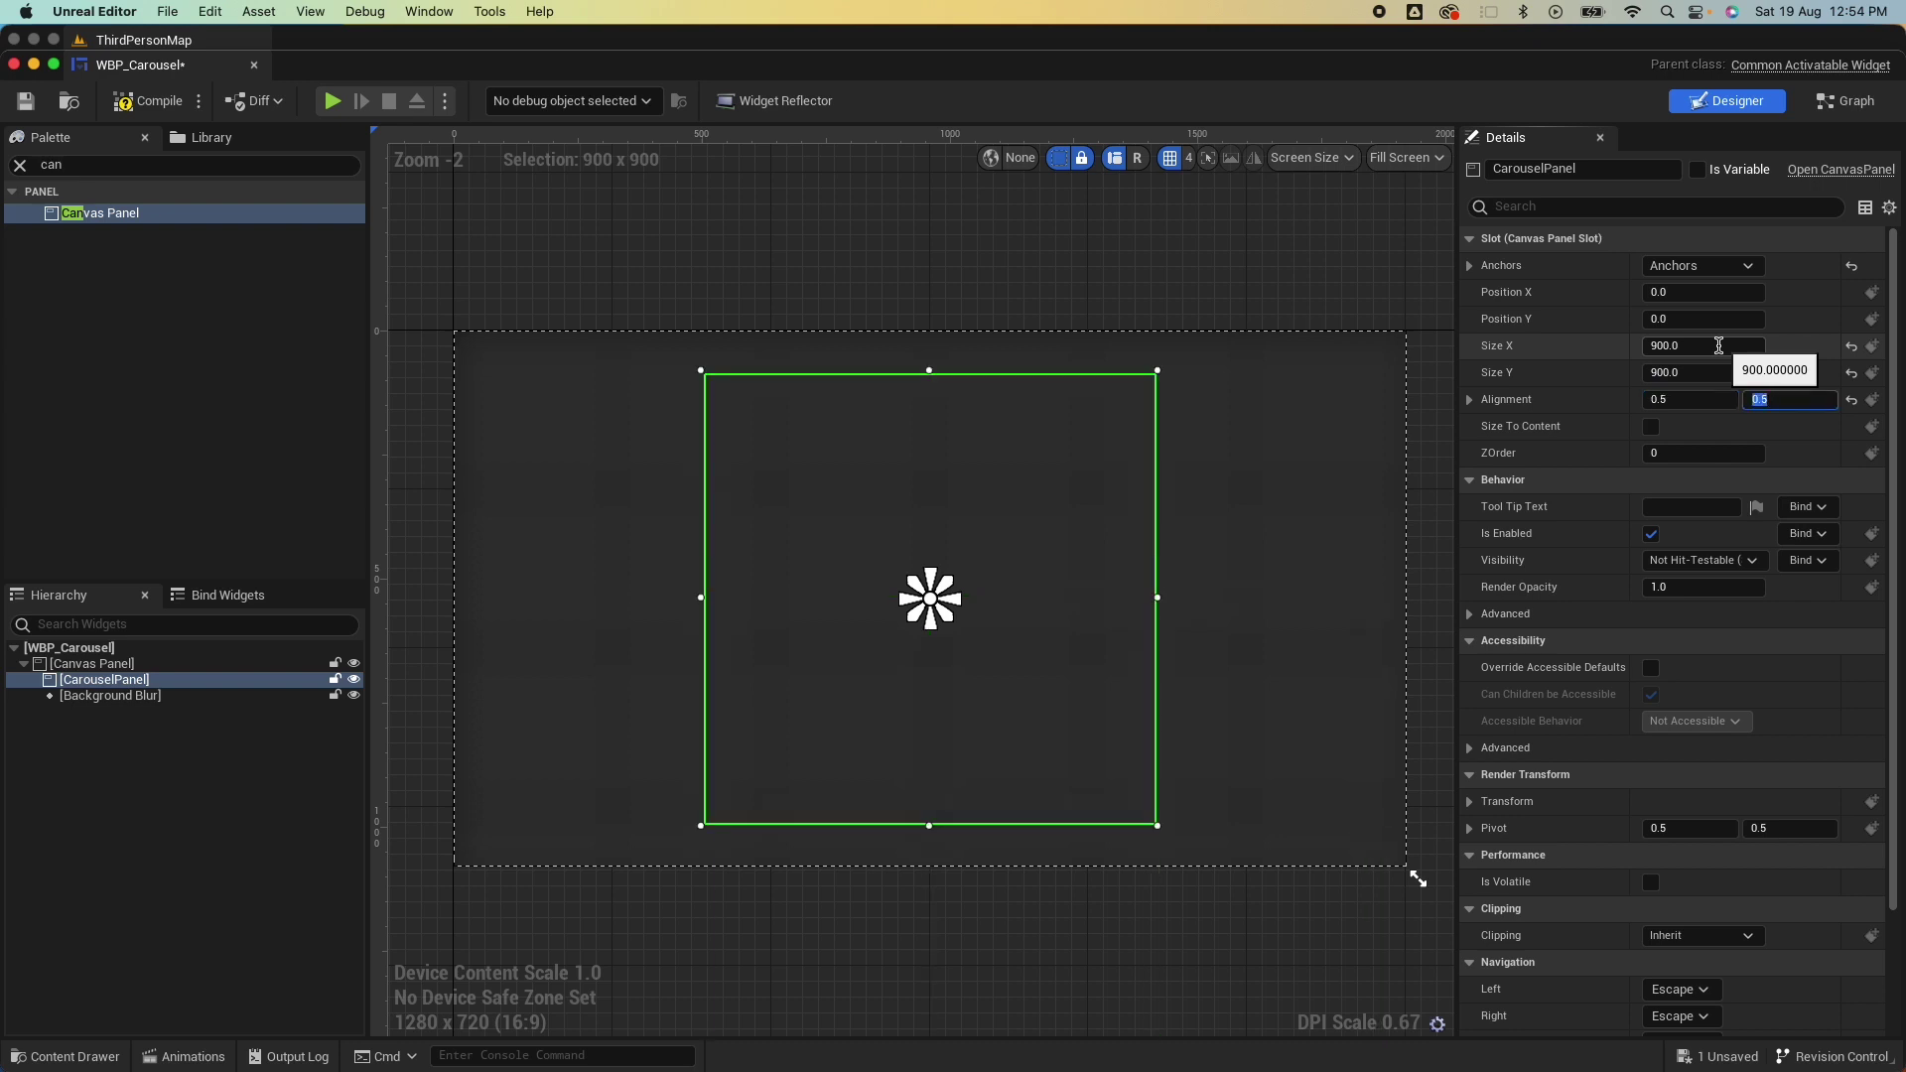
{"action": "left_click", "coordinate": [684, 291]}
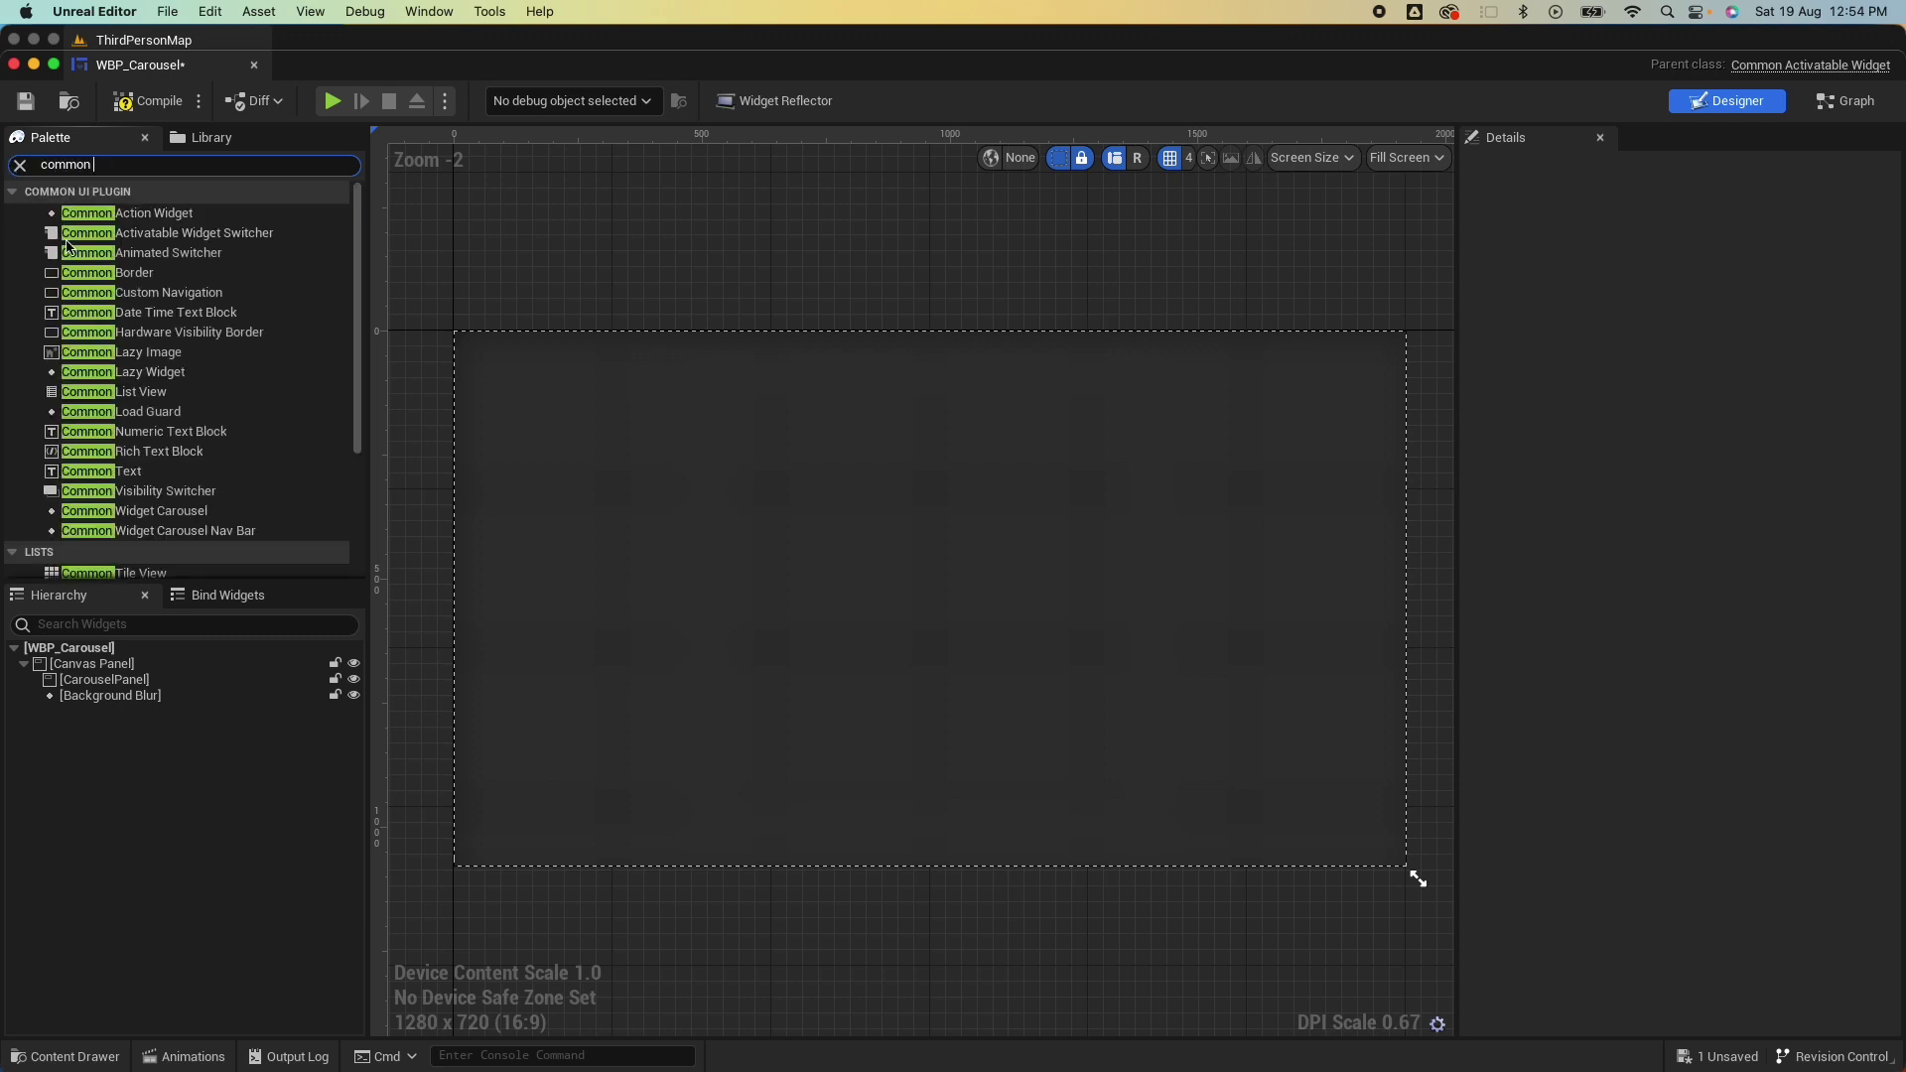
Add a Common Widget Carousel inside CarouselPanel, anchored at the top centre with its X position reset to 0.
{"action": "left_click_drag", "start_coordinate": [159, 510], "coordinate": [134, 686]}
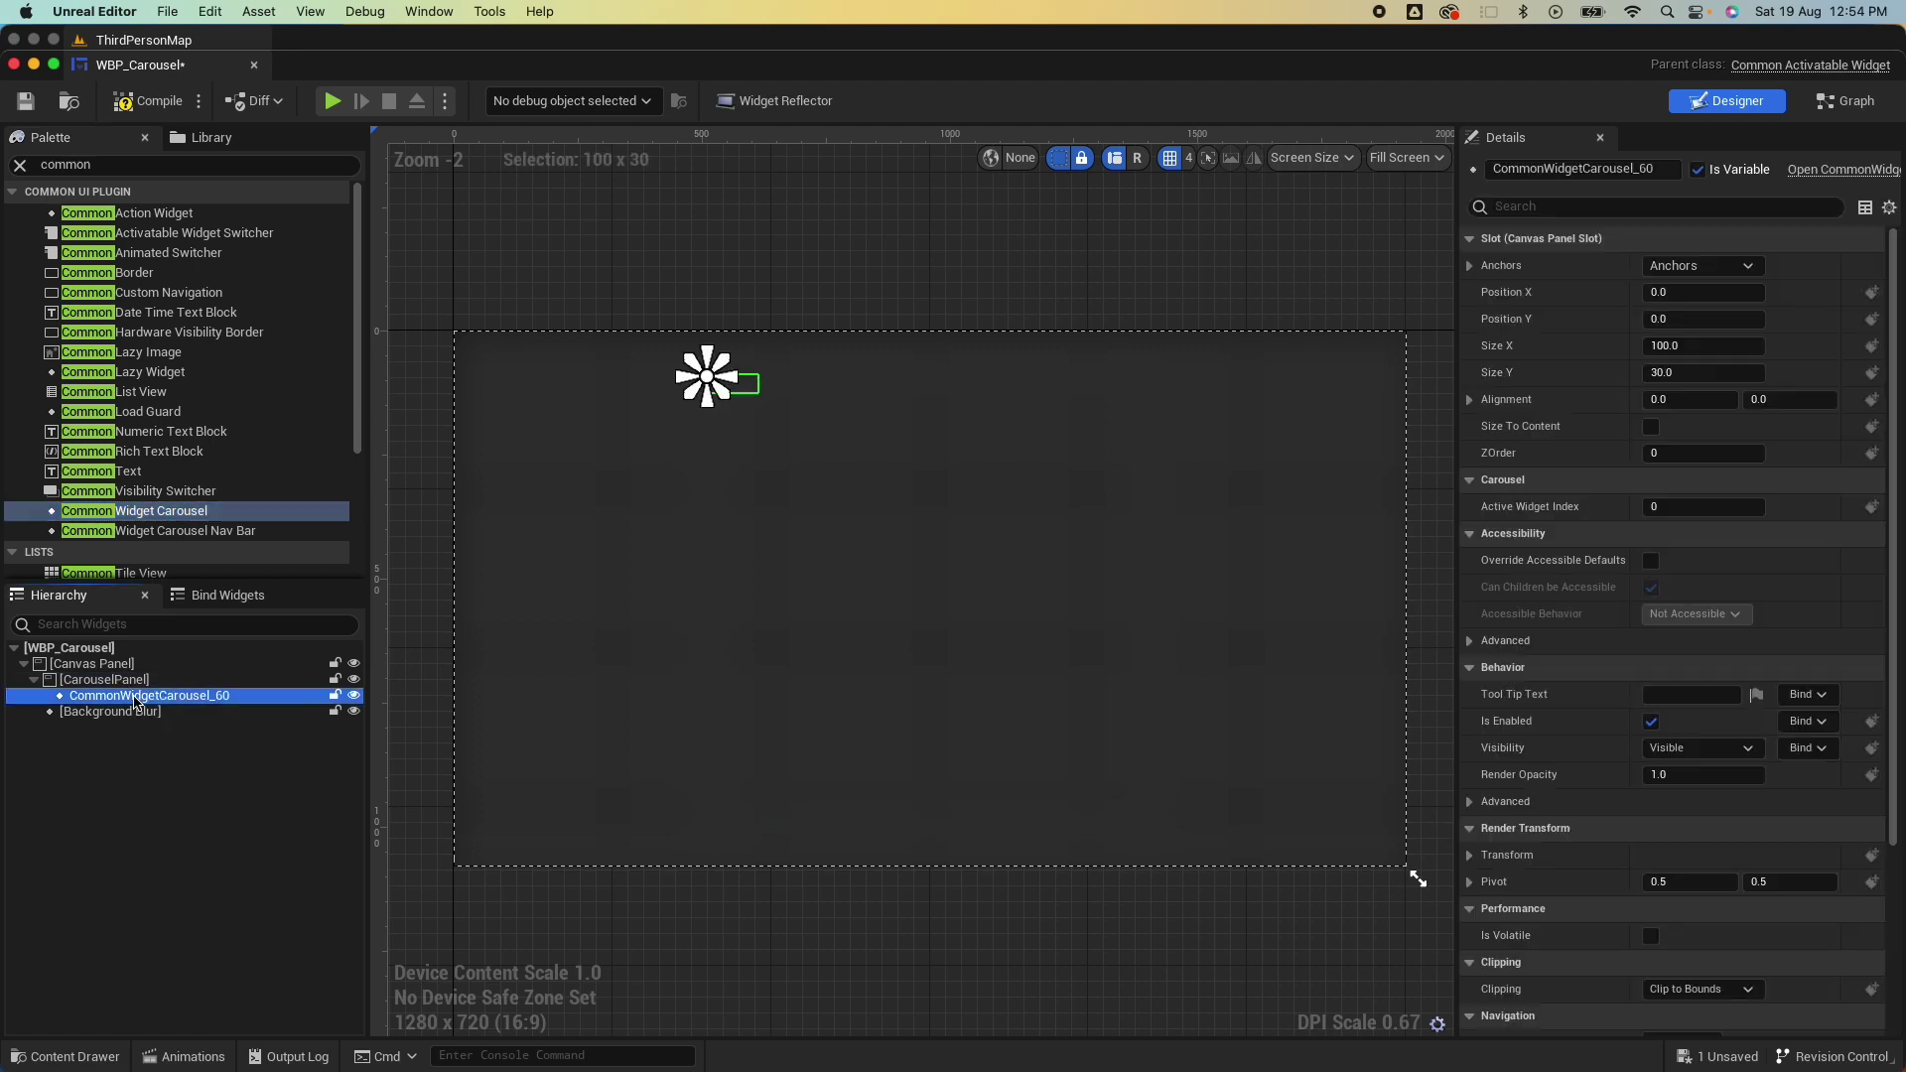
{"action": "left_click", "coordinate": [1722, 266]}
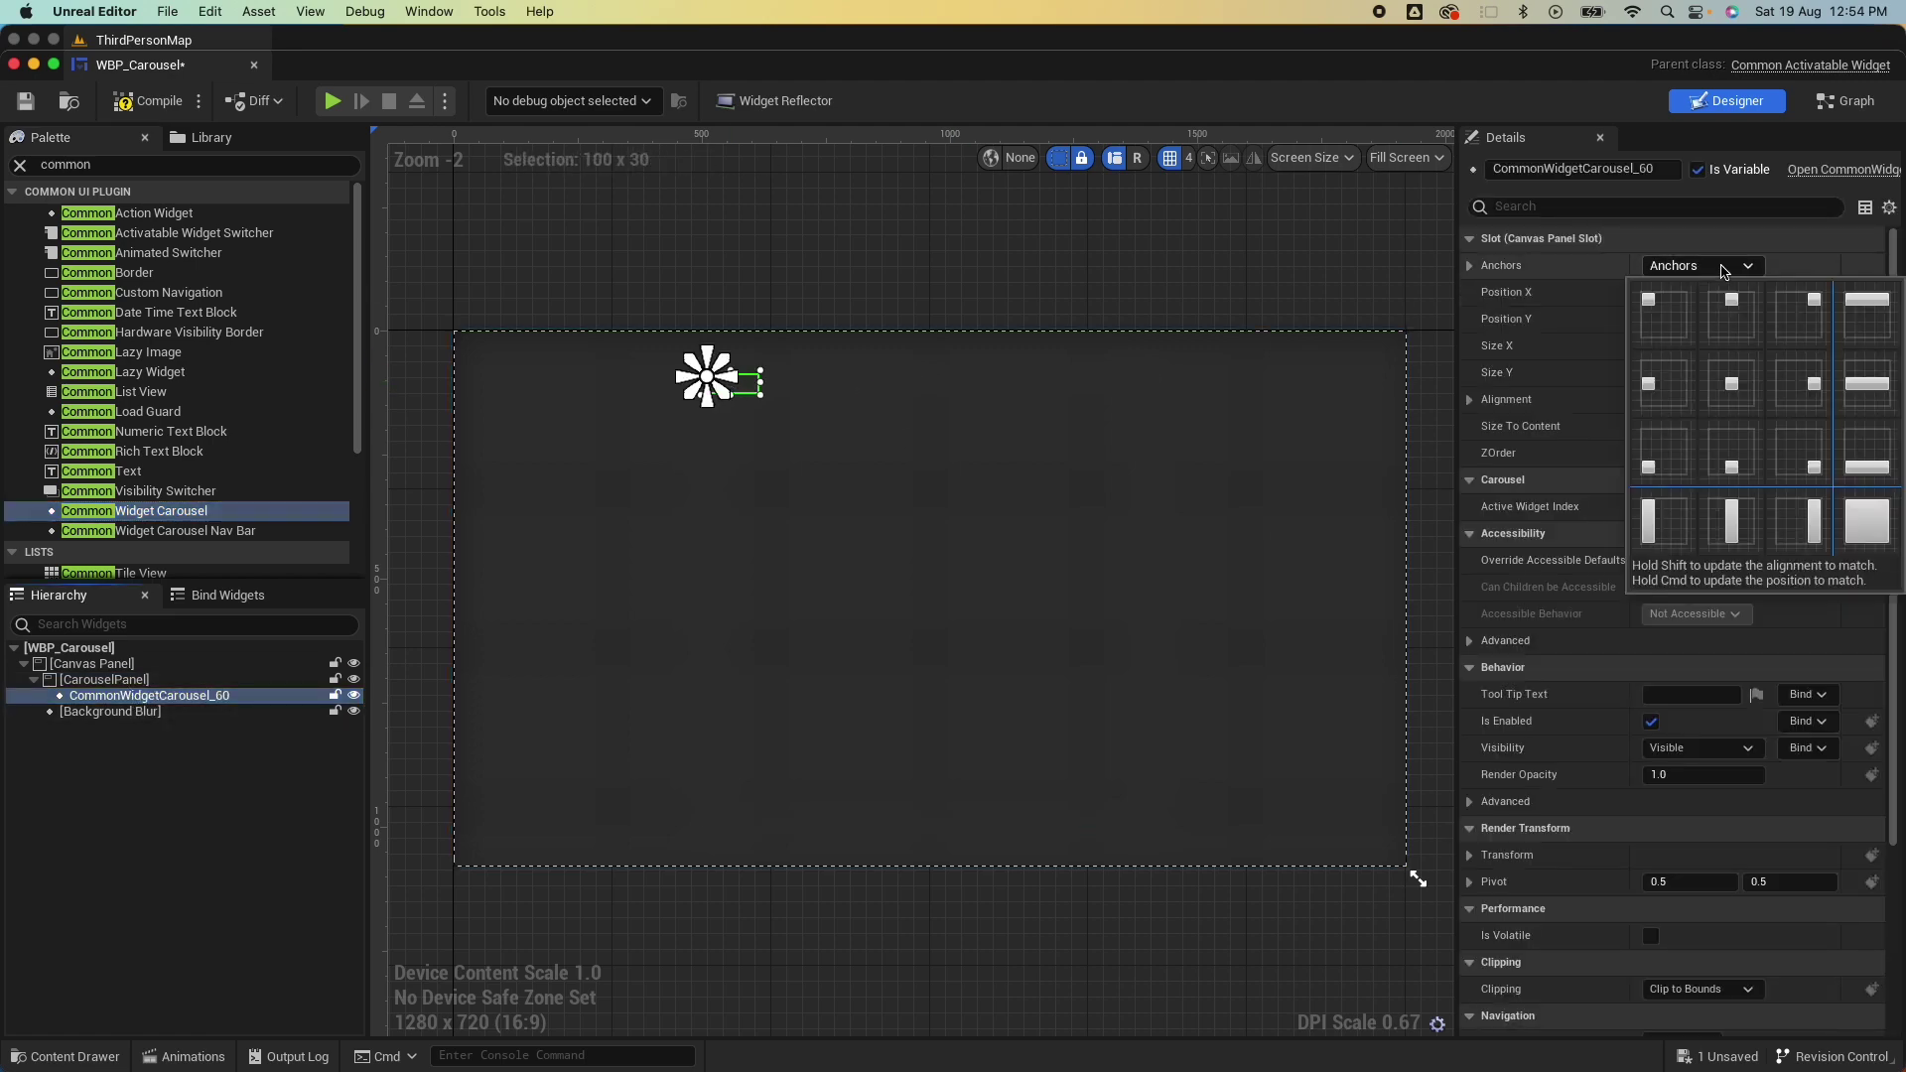
{"action": "left_click", "coordinate": [1731, 314]}
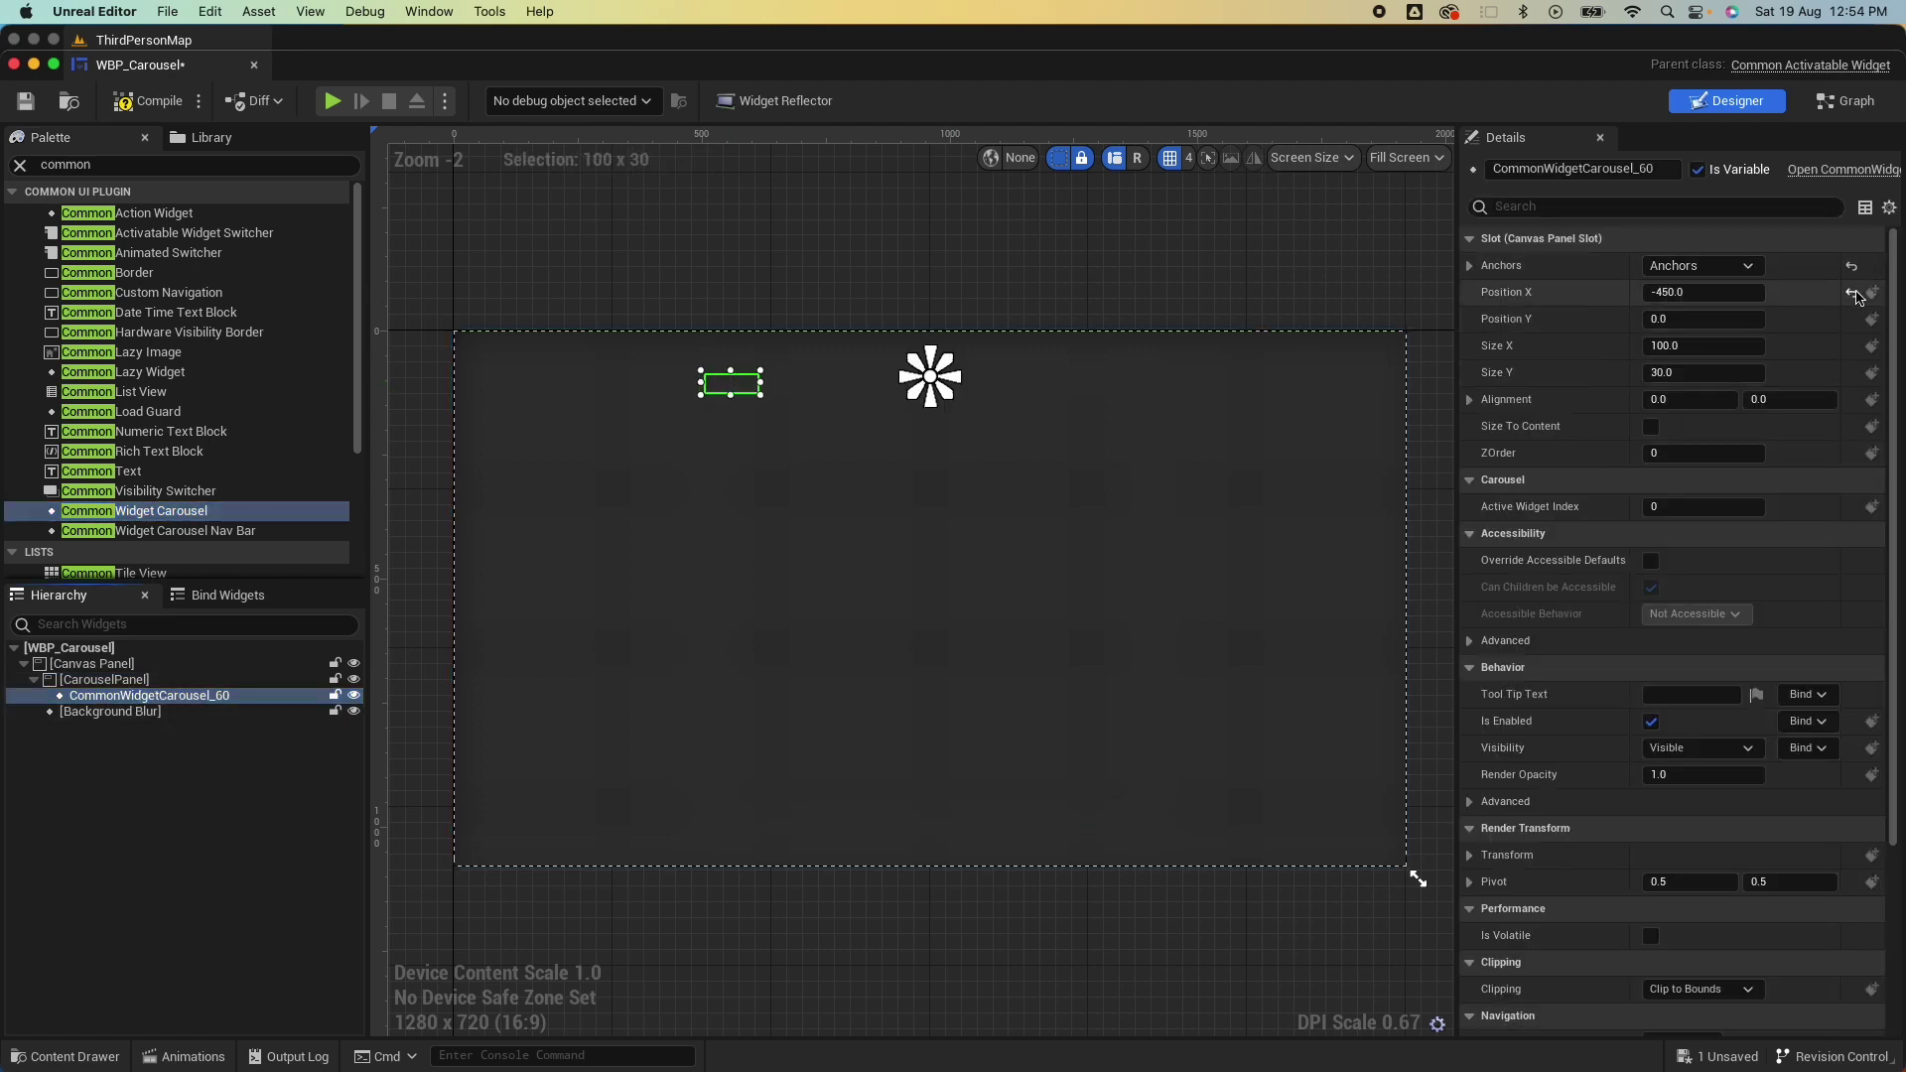
{"action": "left_click", "coordinate": [1852, 294]}
Centre the widget carousel in CarouselPanel using centre anchors, a size of 900 by 900 and an alignment of 0.5, 0.5.
{"action": "left_click", "coordinate": [1699, 348]}
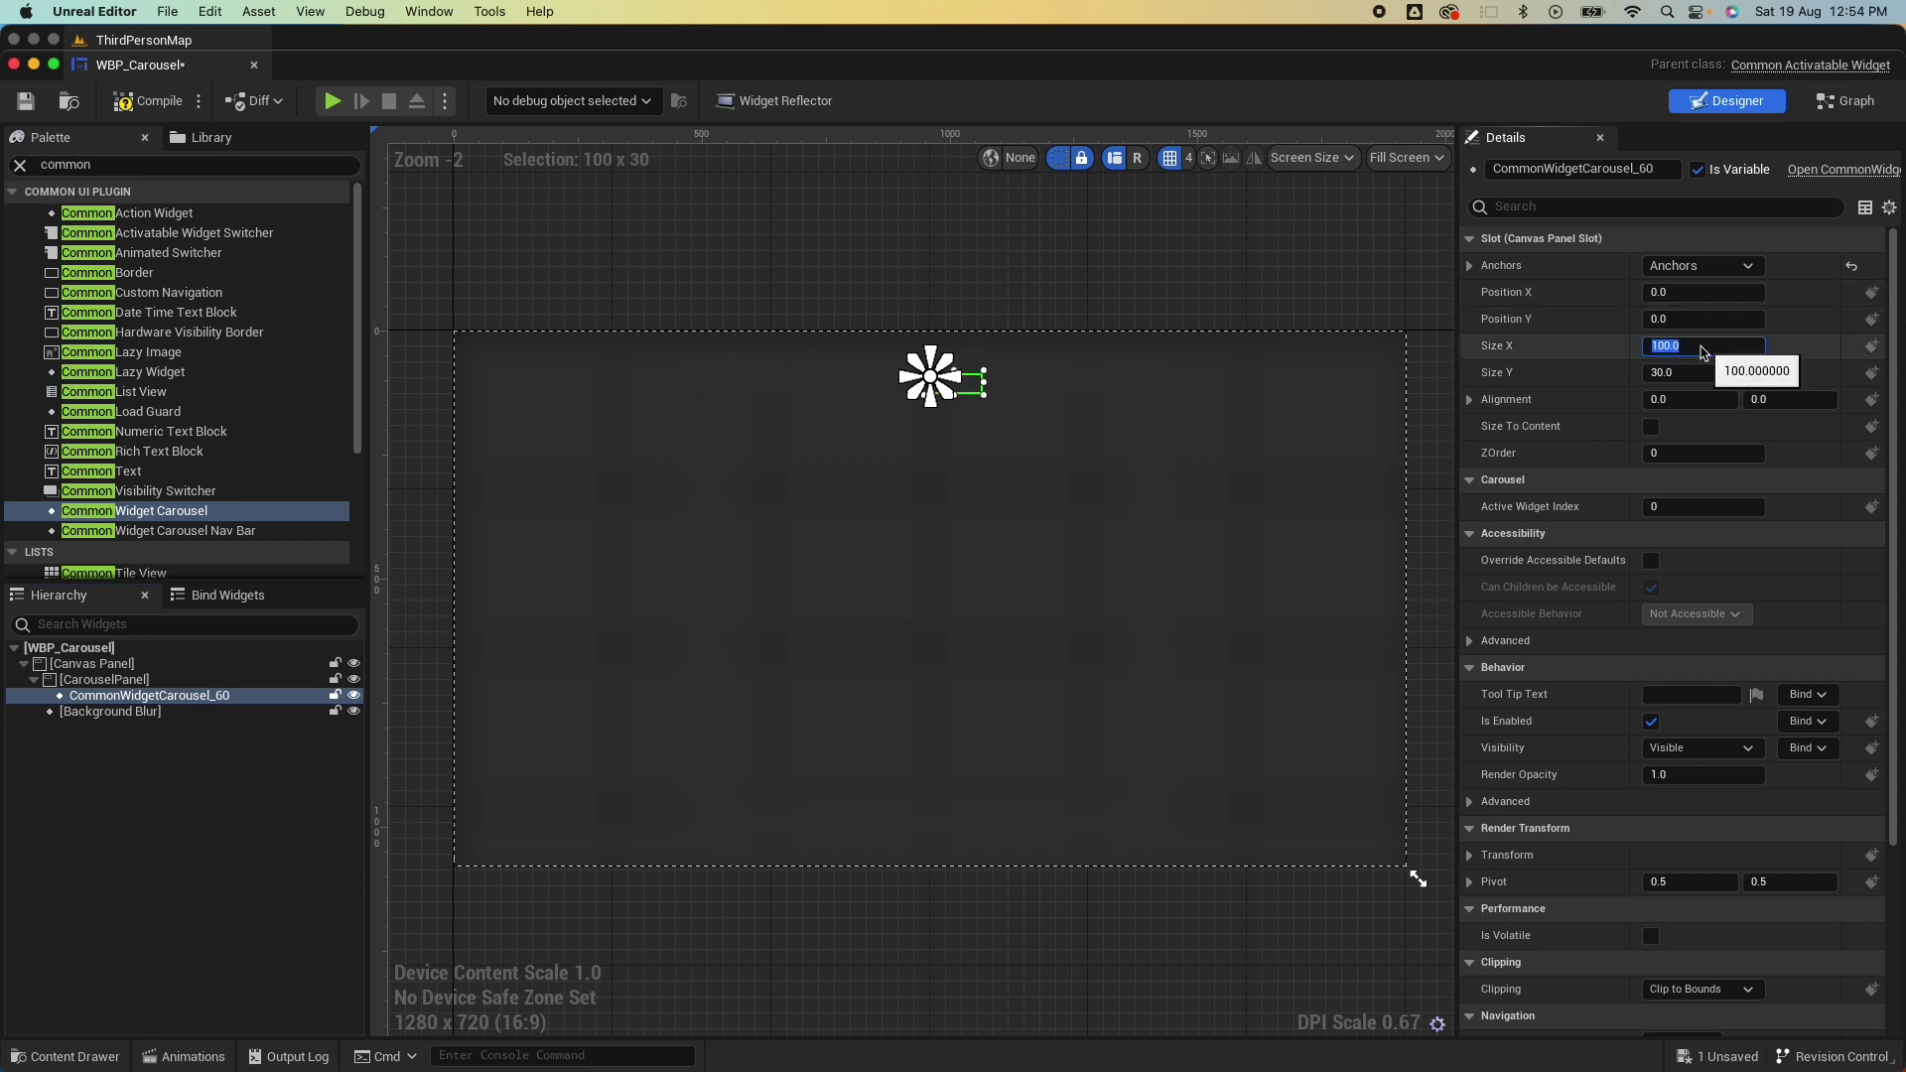
{"action": "type", "text": "900"}
{"action": "key", "text": "Tab"}
{"action": "key", "text": "Return"}
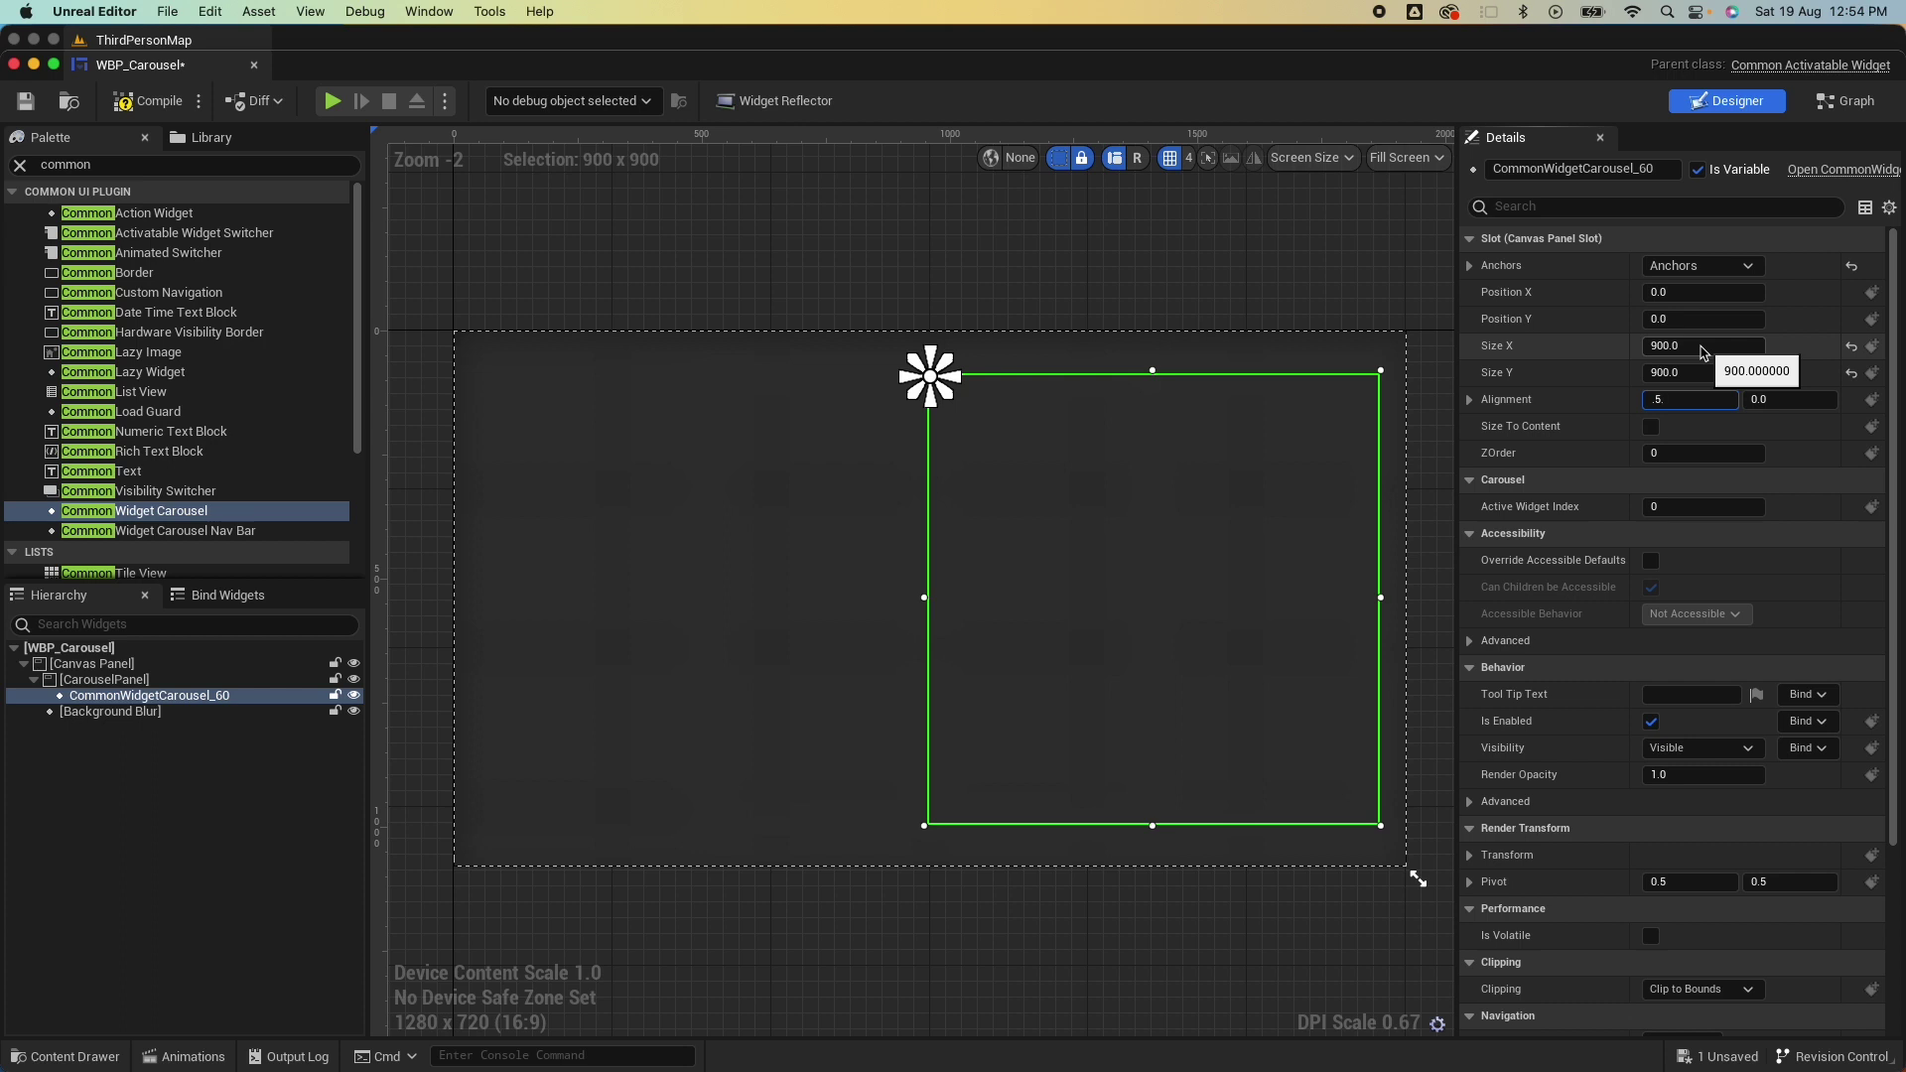
{"action": "key", "text": "Tab"}
{"action": "type", "text": ".5"}
{"action": "key", "text": "Return"}
{"action": "left_click", "coordinate": [958, 264]}
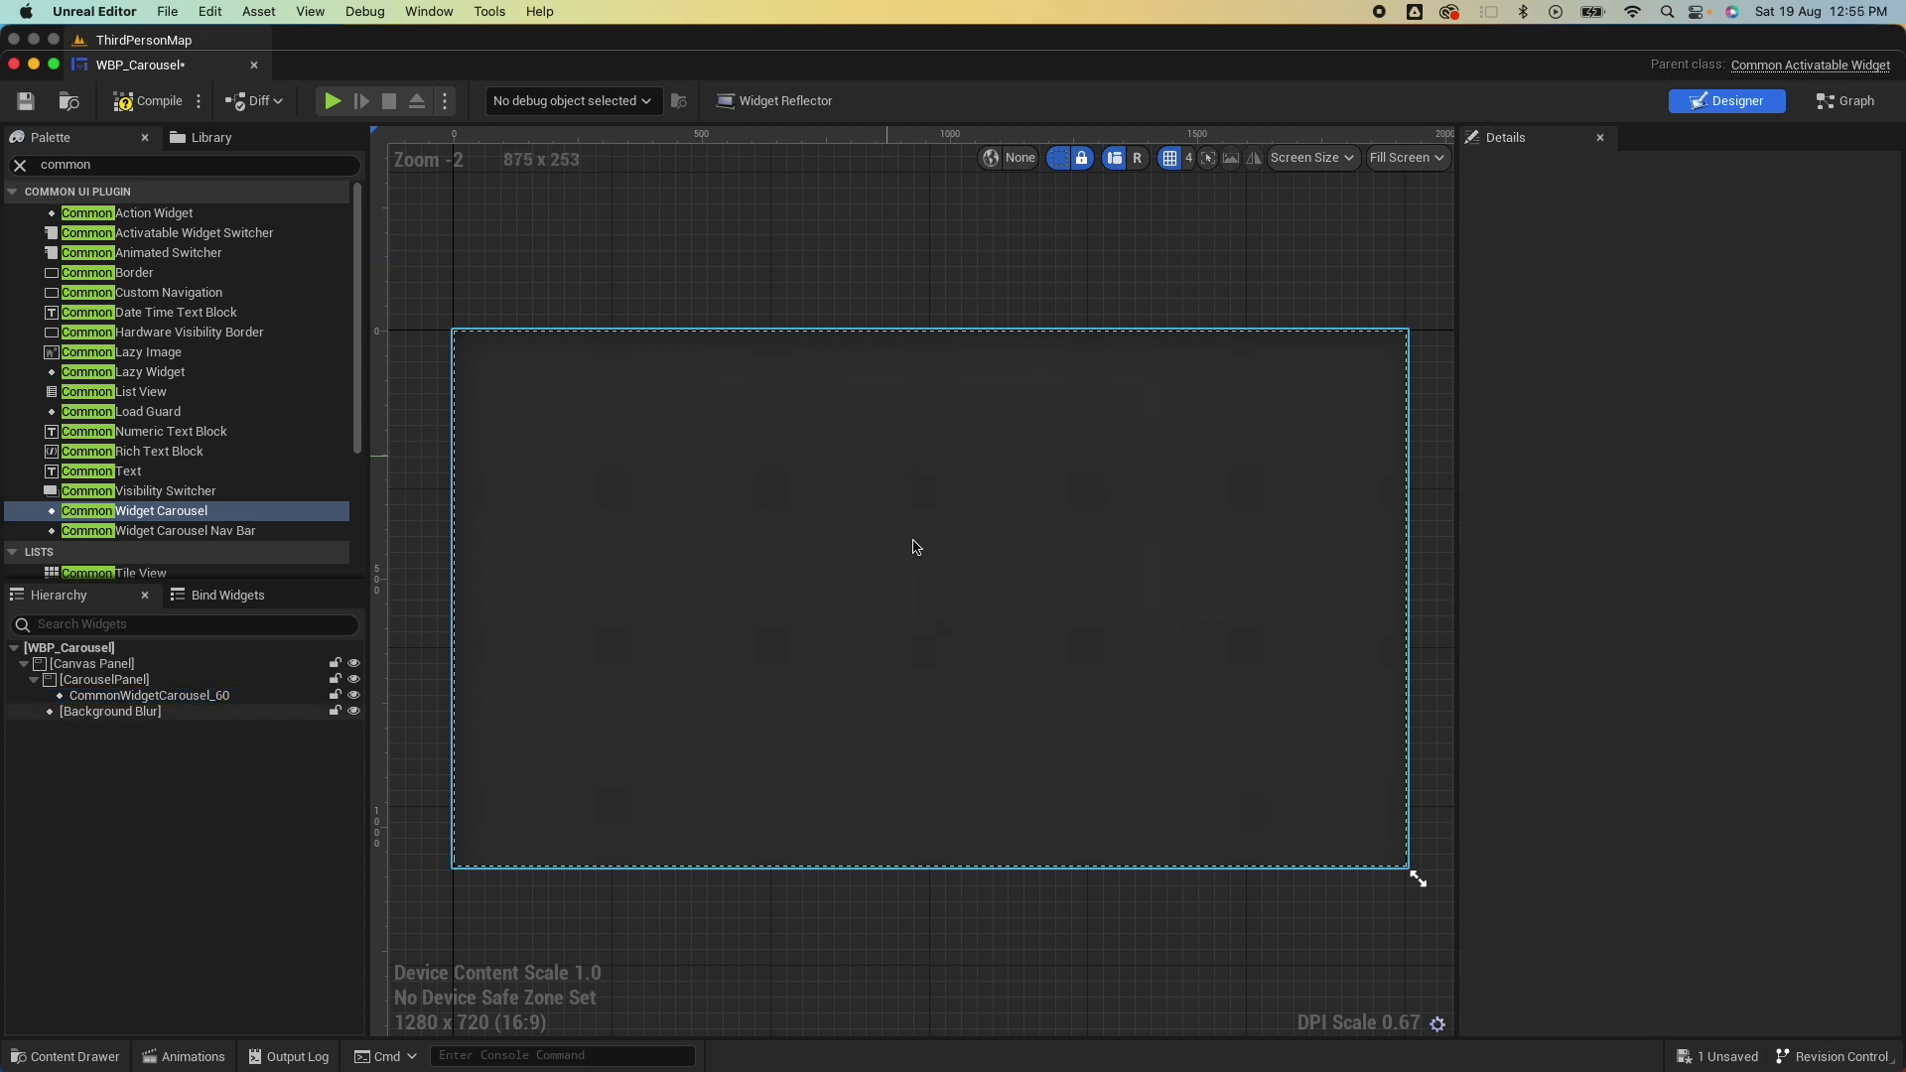
Find the Vertical Box widget and add it as a child of the Common Widget Carousel.
{"action": "left_click", "coordinate": [138, 681]}
{"action": "left_click", "coordinate": [142, 695]}
{"action": "left_click_drag", "start_coordinate": [94, 165], "coordinate": [4, 161]}
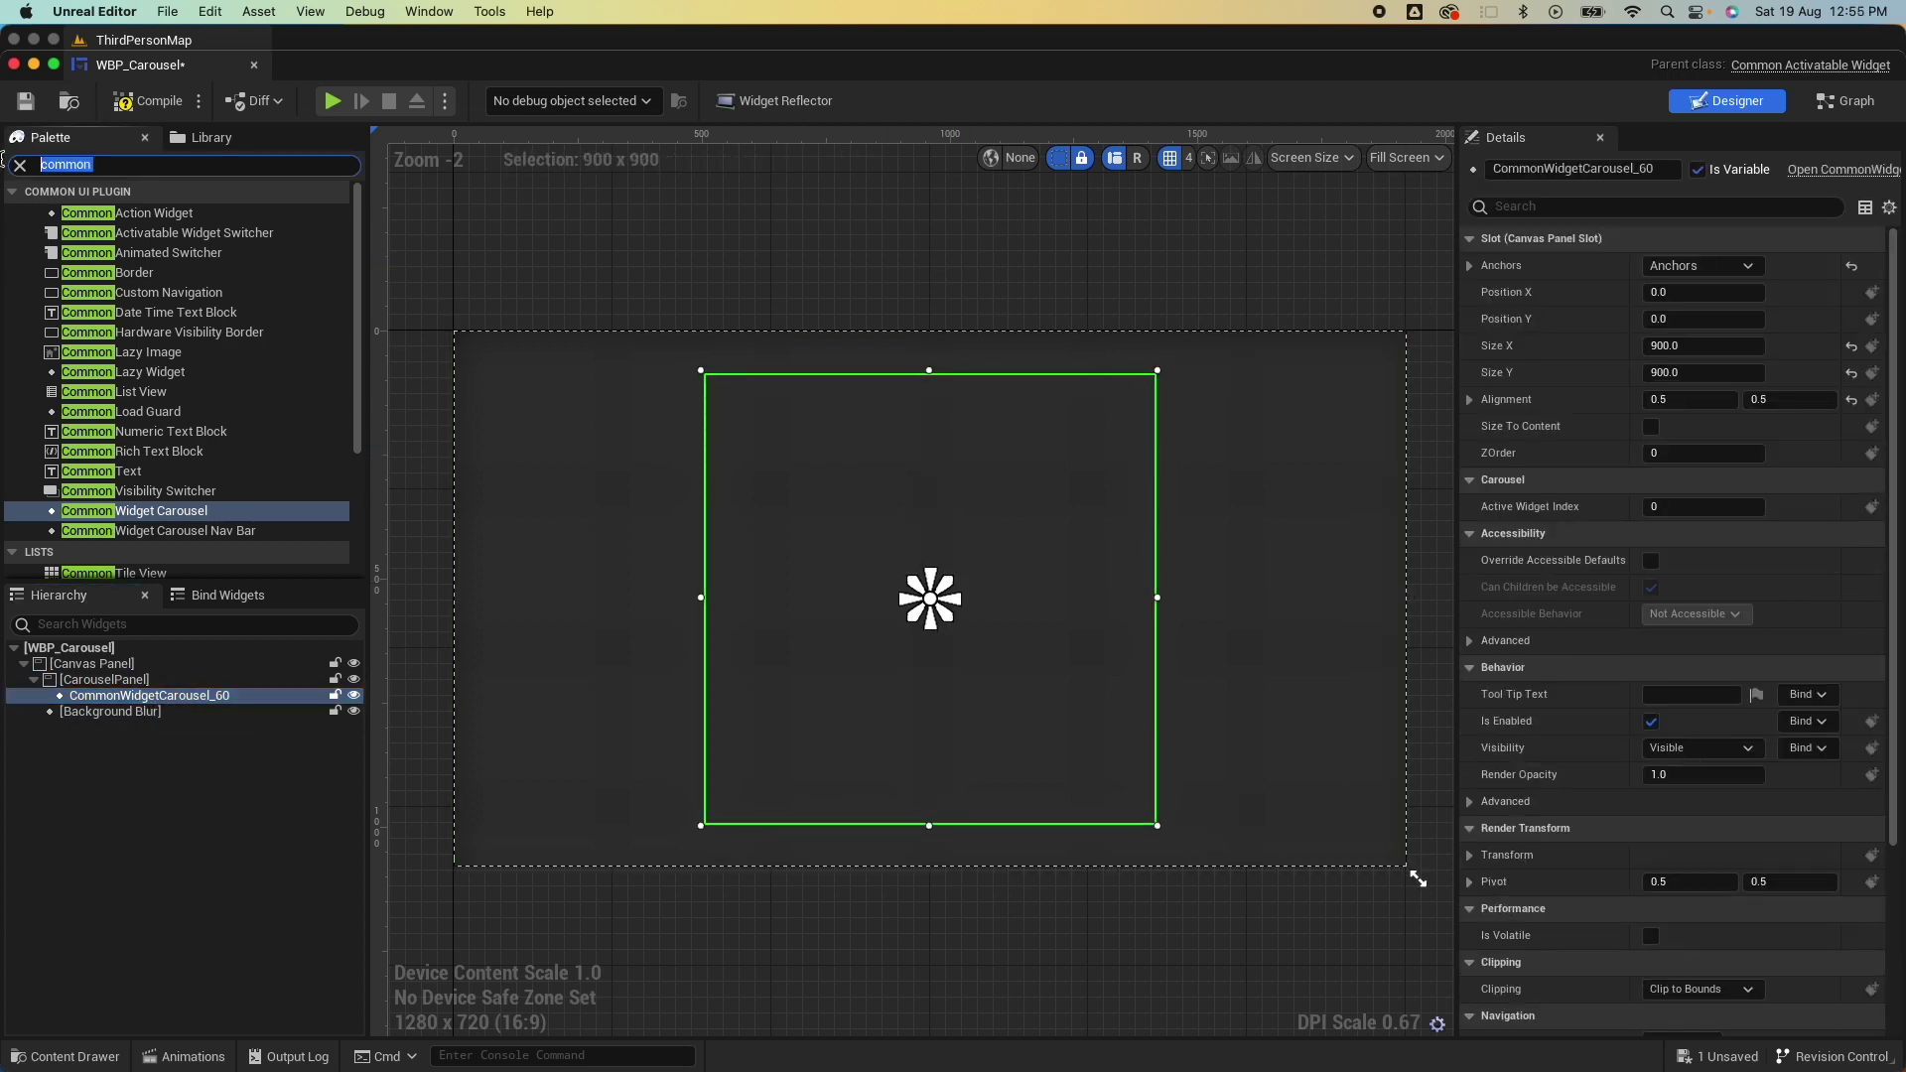
{"action": "type", "text": "vertic"}
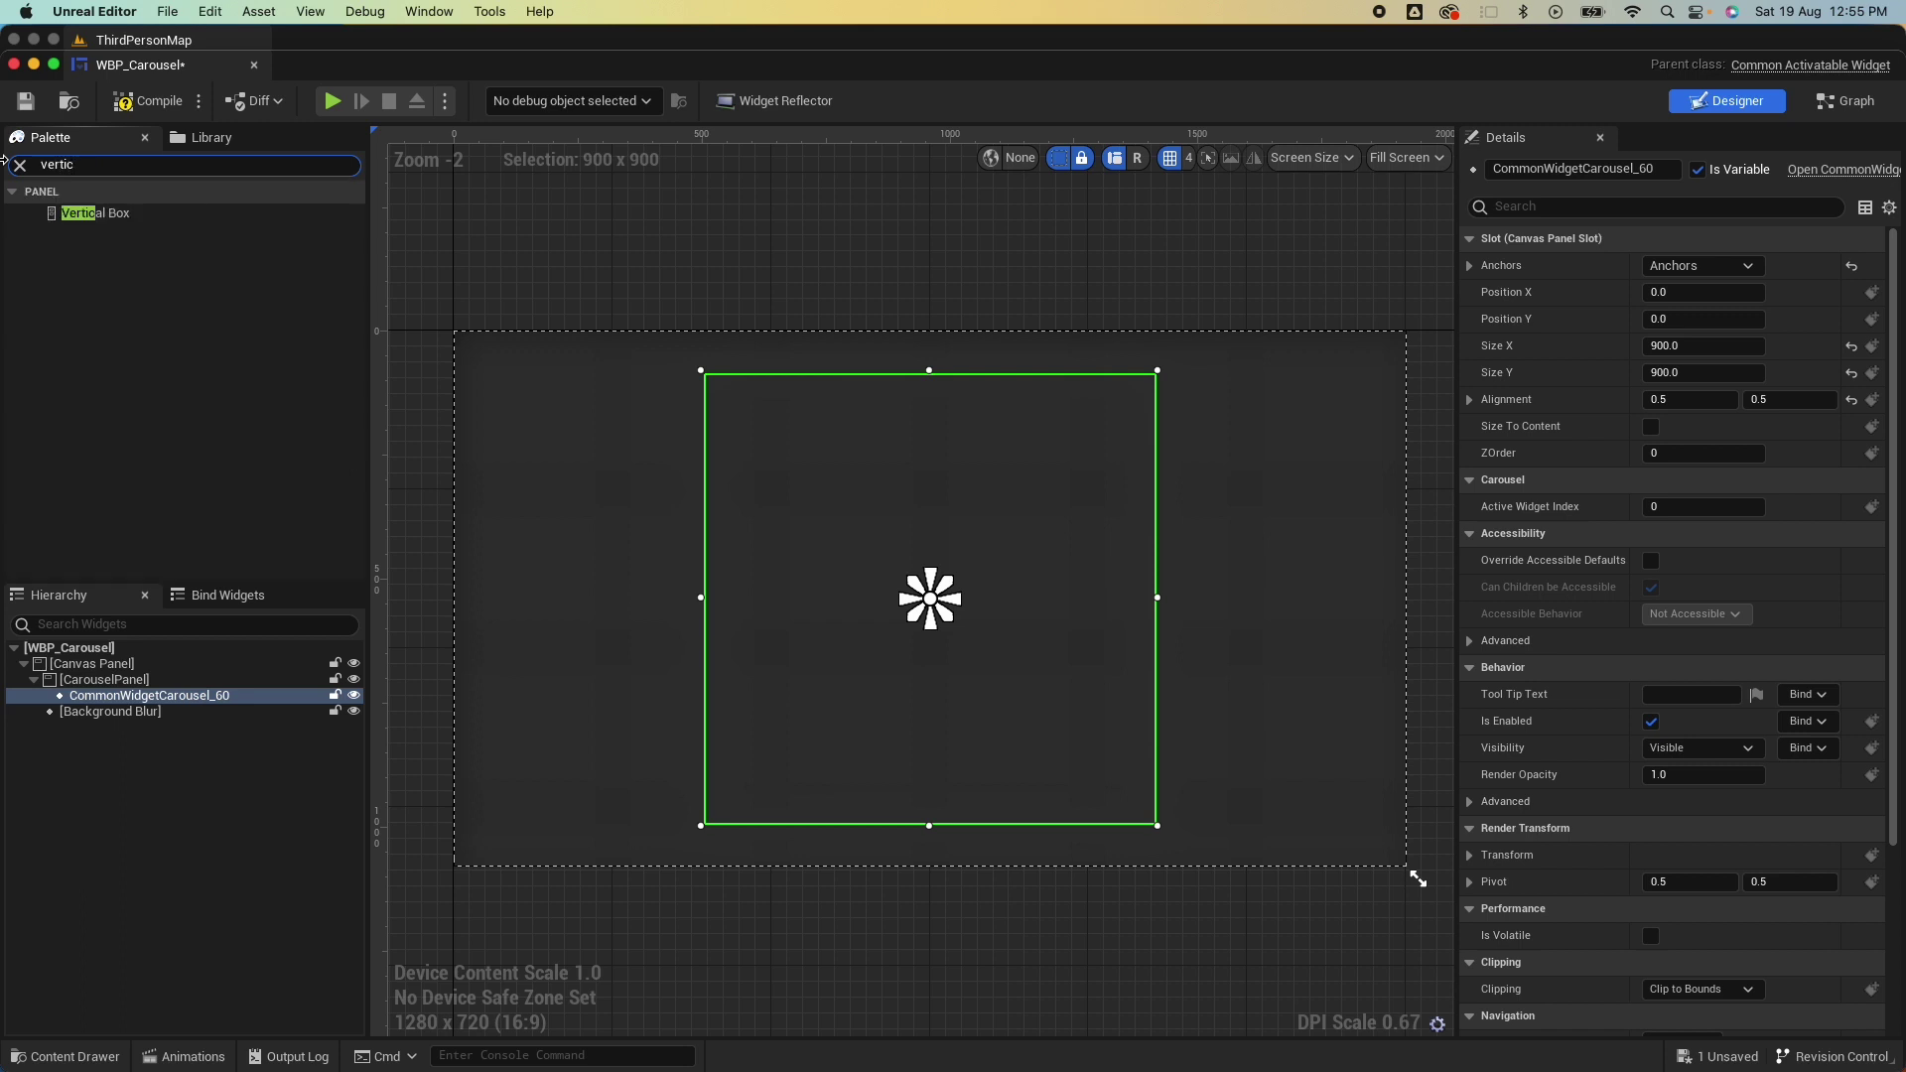
{"action": "left_click_drag", "start_coordinate": [95, 214], "coordinate": [212, 694]}
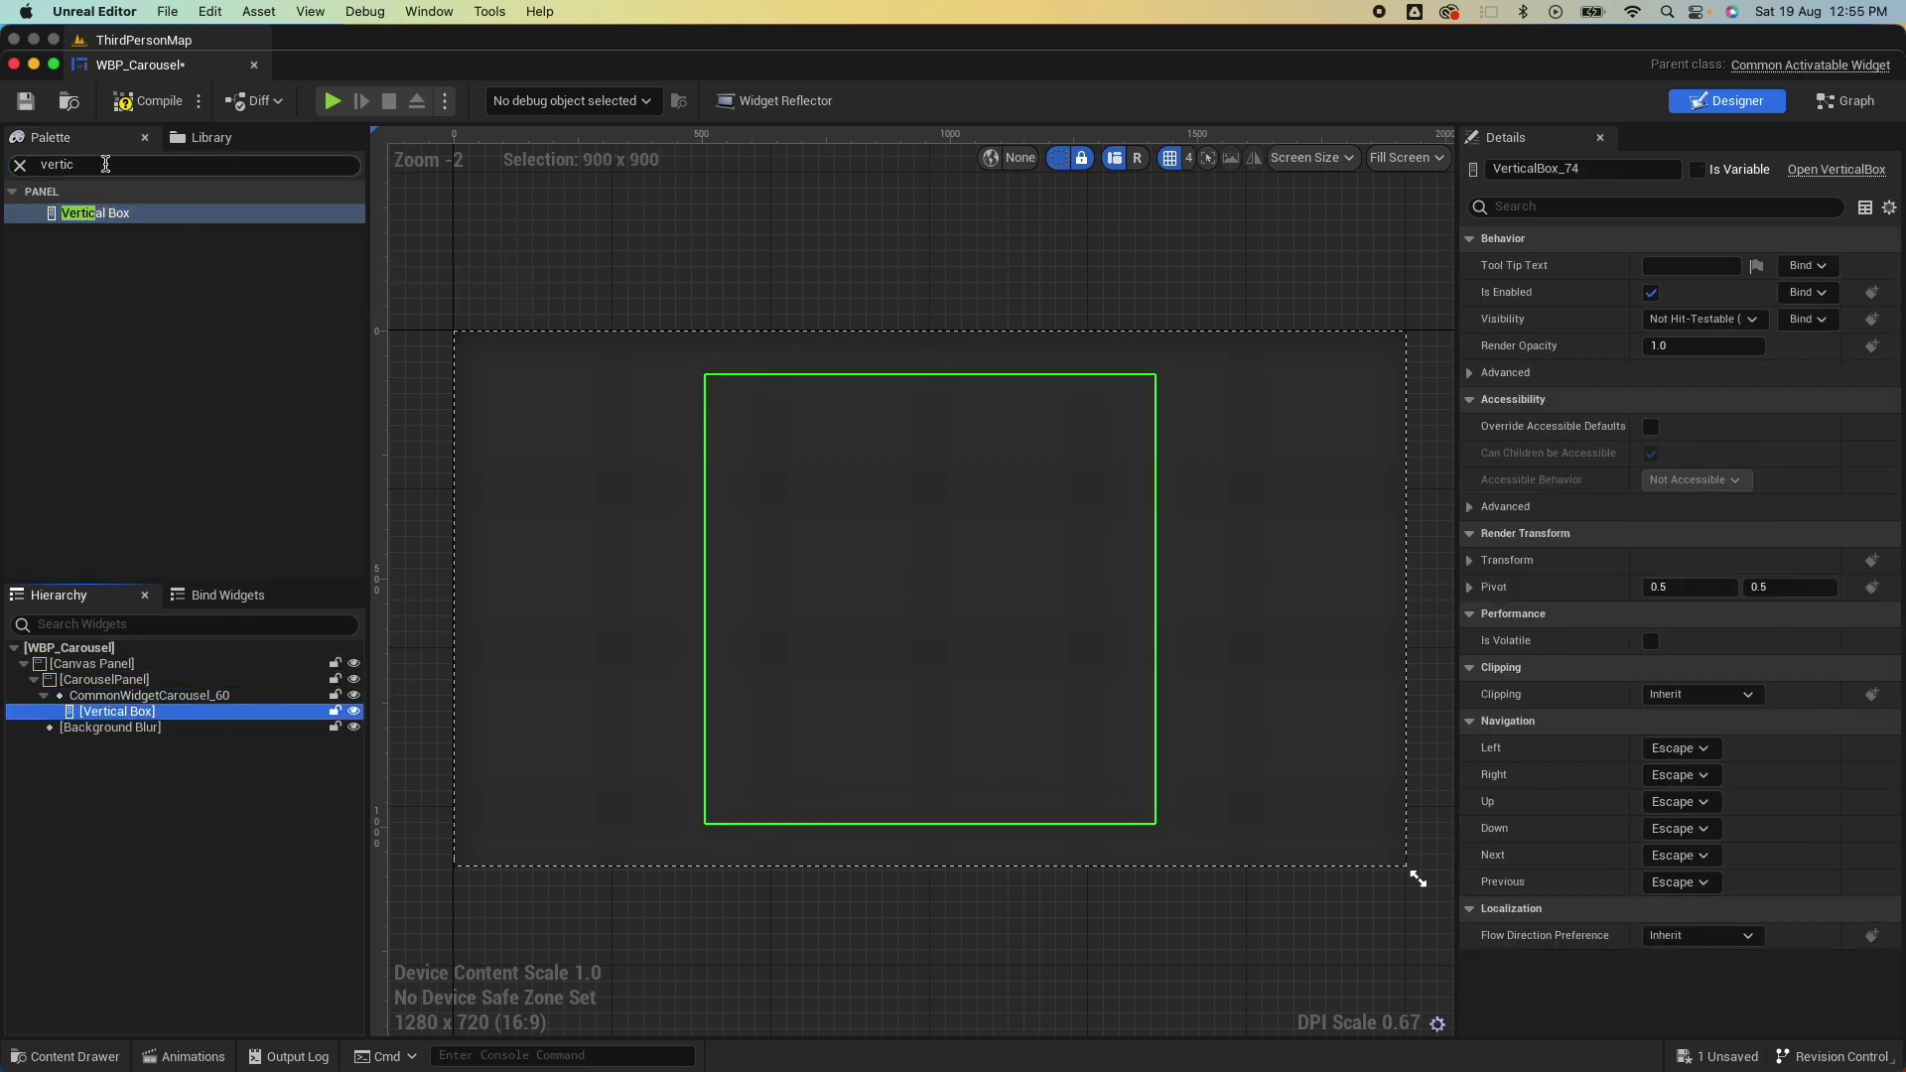
Add an Image and a Text block as children of the Vertical Box inside the widget carousel.
{"action": "left_click_drag", "start_coordinate": [106, 164], "coordinate": [3, 161]}
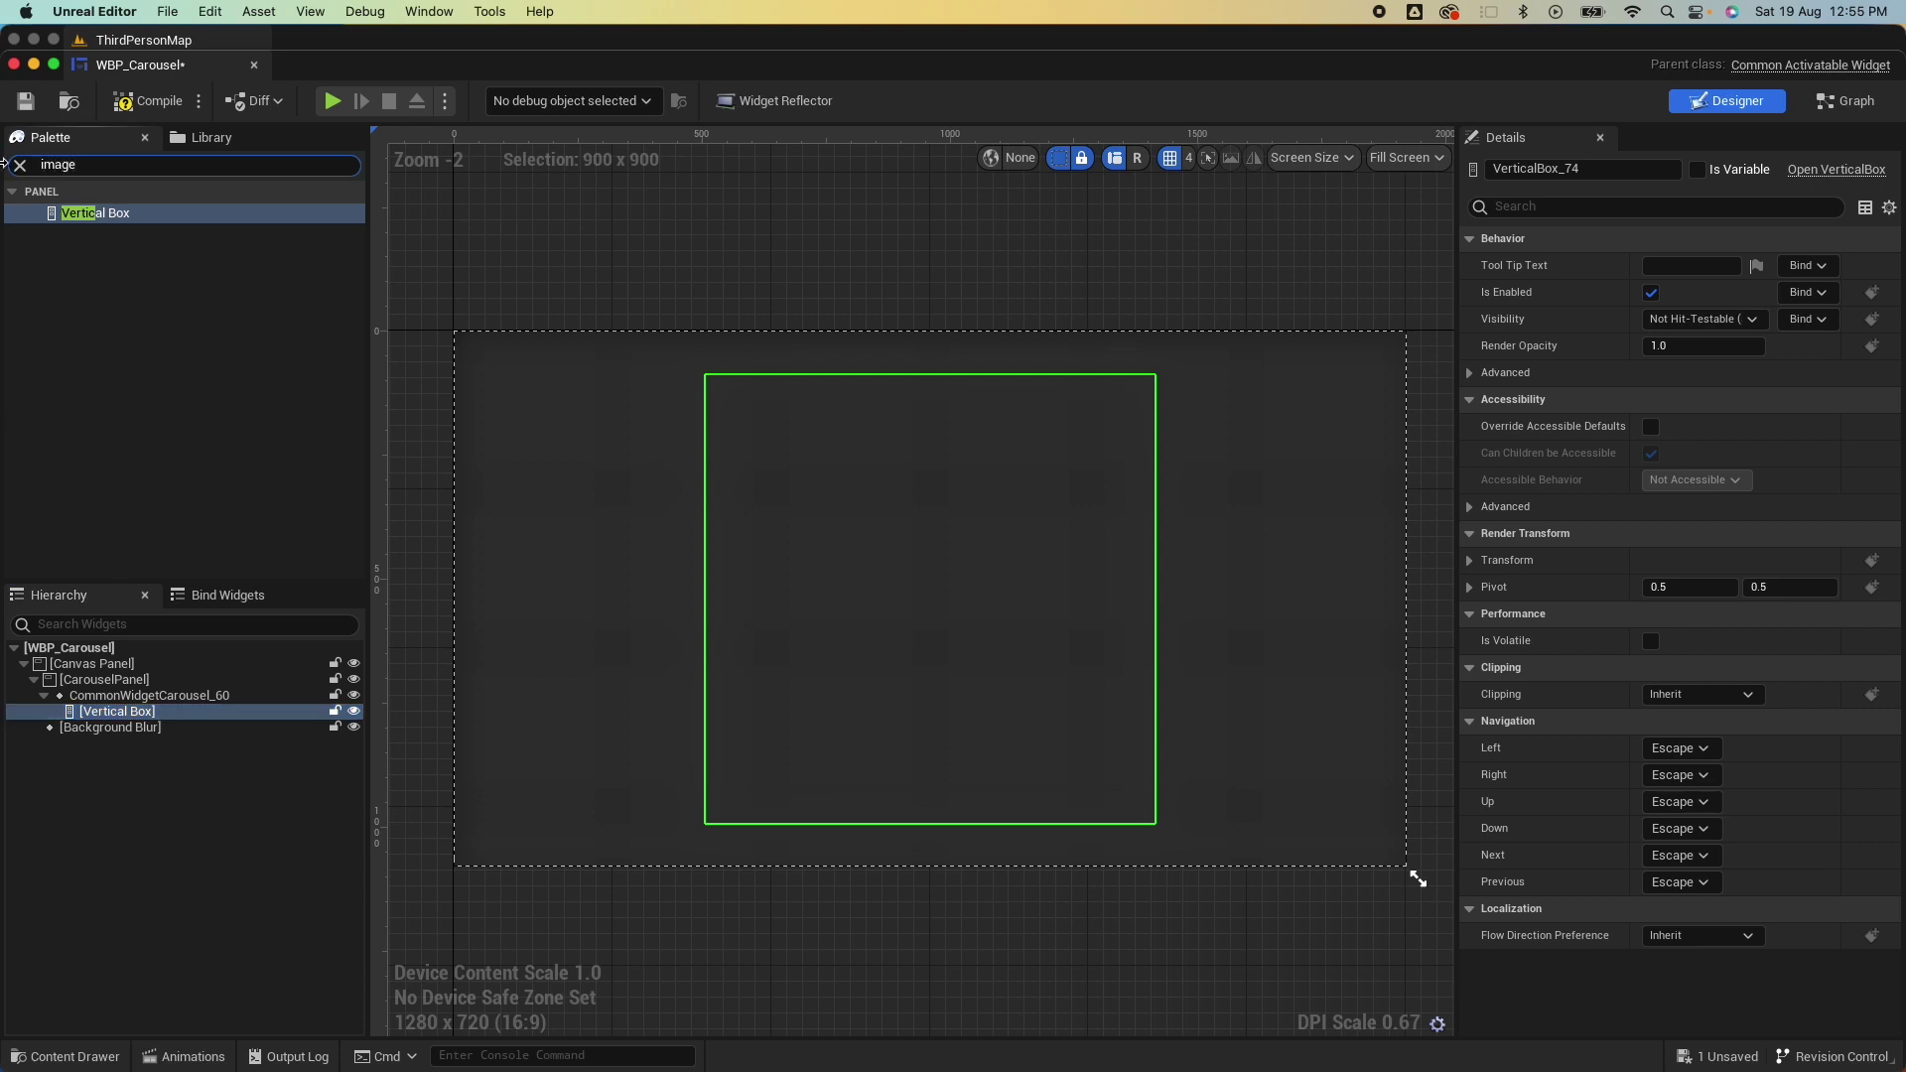
{"action": "left_click_drag", "start_coordinate": [75, 214], "coordinate": [103, 720]}
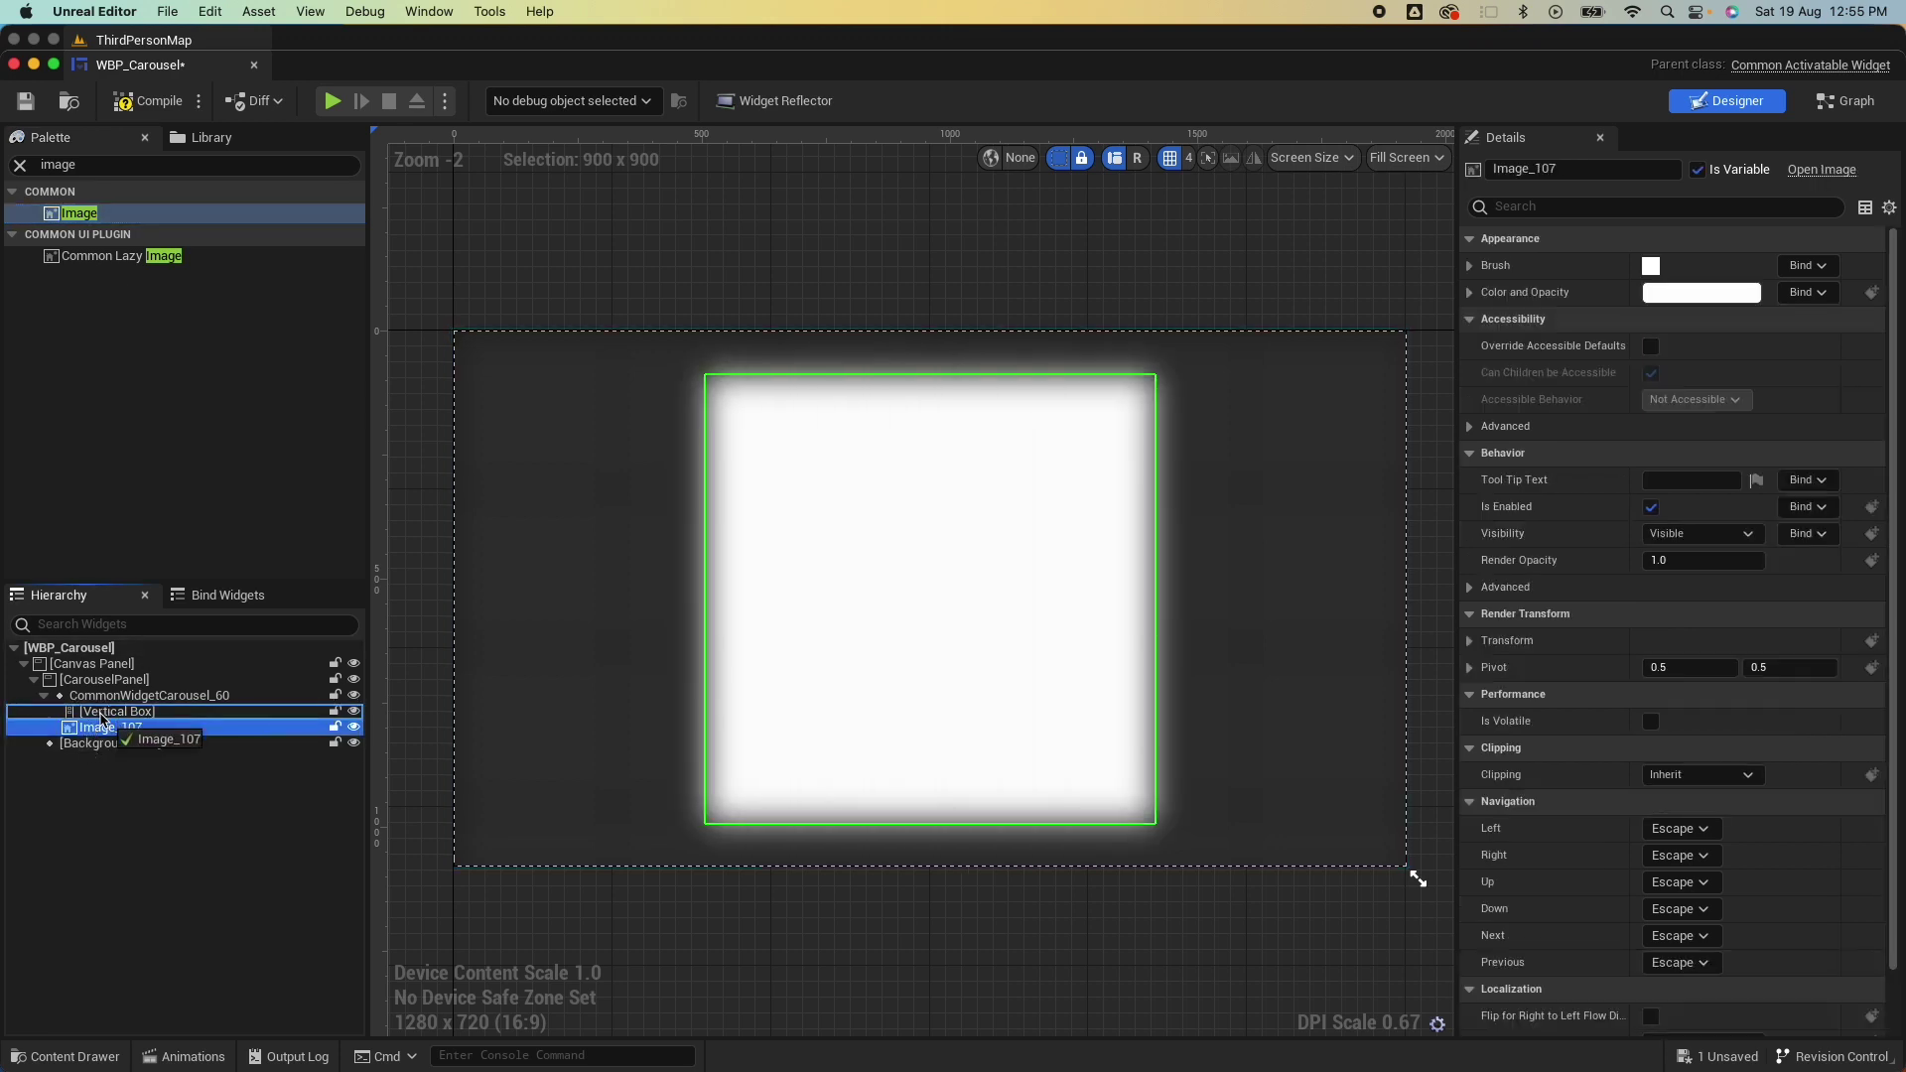
{"action": "left_click_drag", "start_coordinate": [102, 718], "coordinate": [117, 718]}
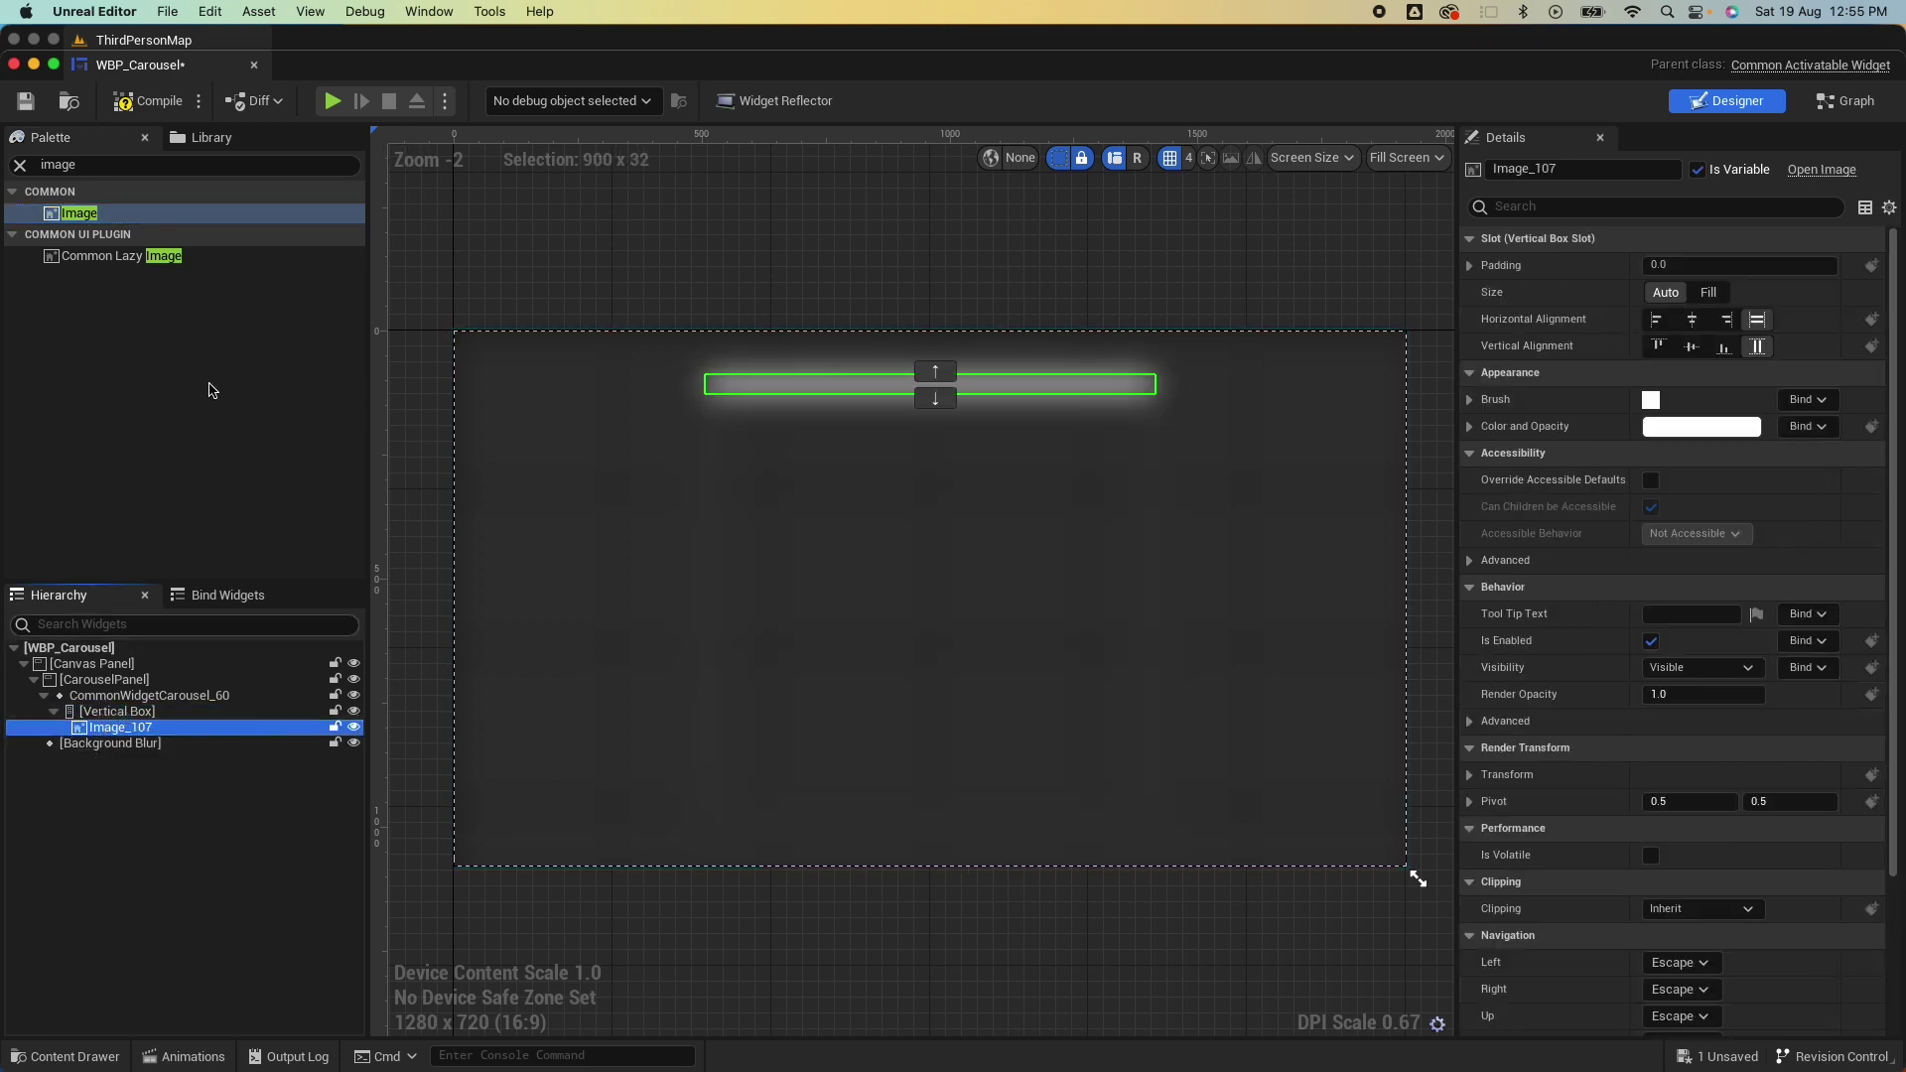
{"action": "left_click", "coordinate": [117, 710]}
{"action": "left_click", "coordinate": [92, 165]}
{"action": "type", "text": "text"}
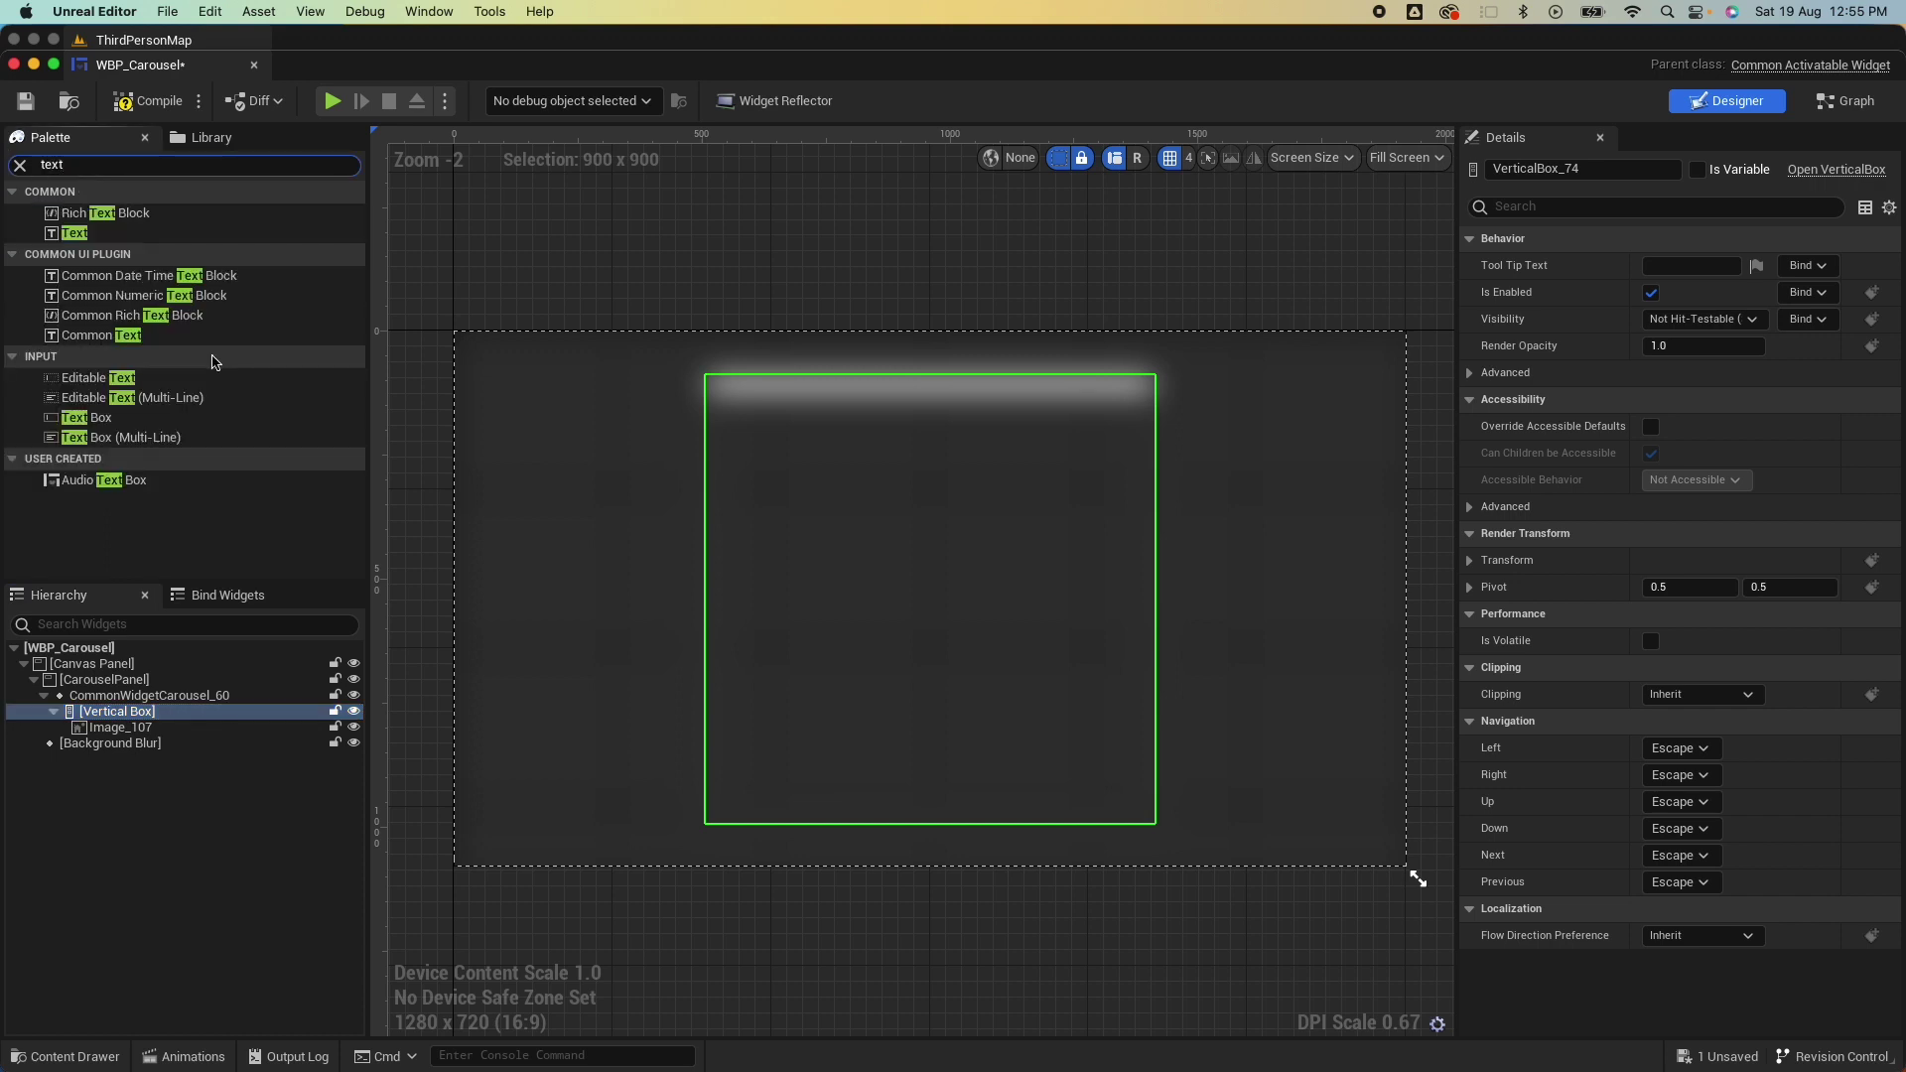
{"action": "left_click_drag", "start_coordinate": [74, 233], "coordinate": [129, 742]}
Set the Background Blur's ZOrder to -1.
{"action": "left_click", "coordinate": [90, 758]}
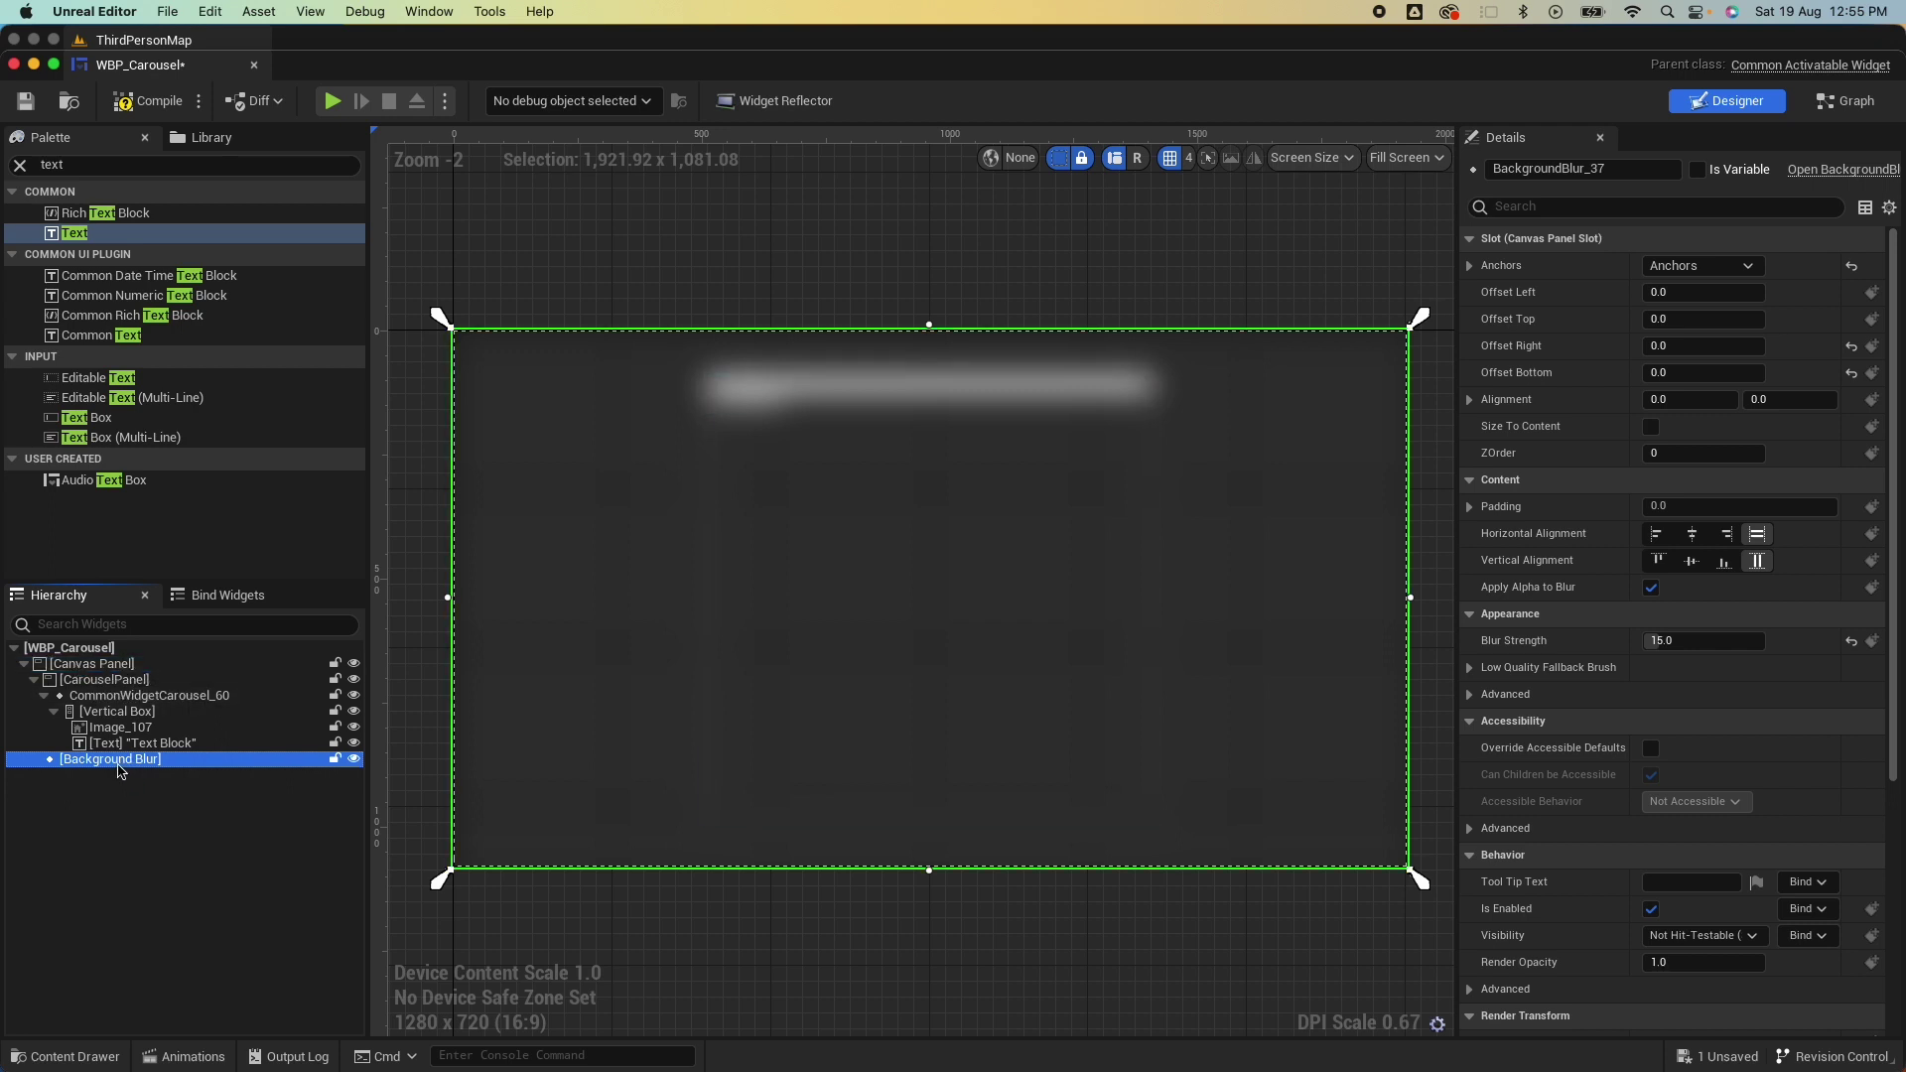
{"action": "left_click", "coordinate": [1687, 455]}
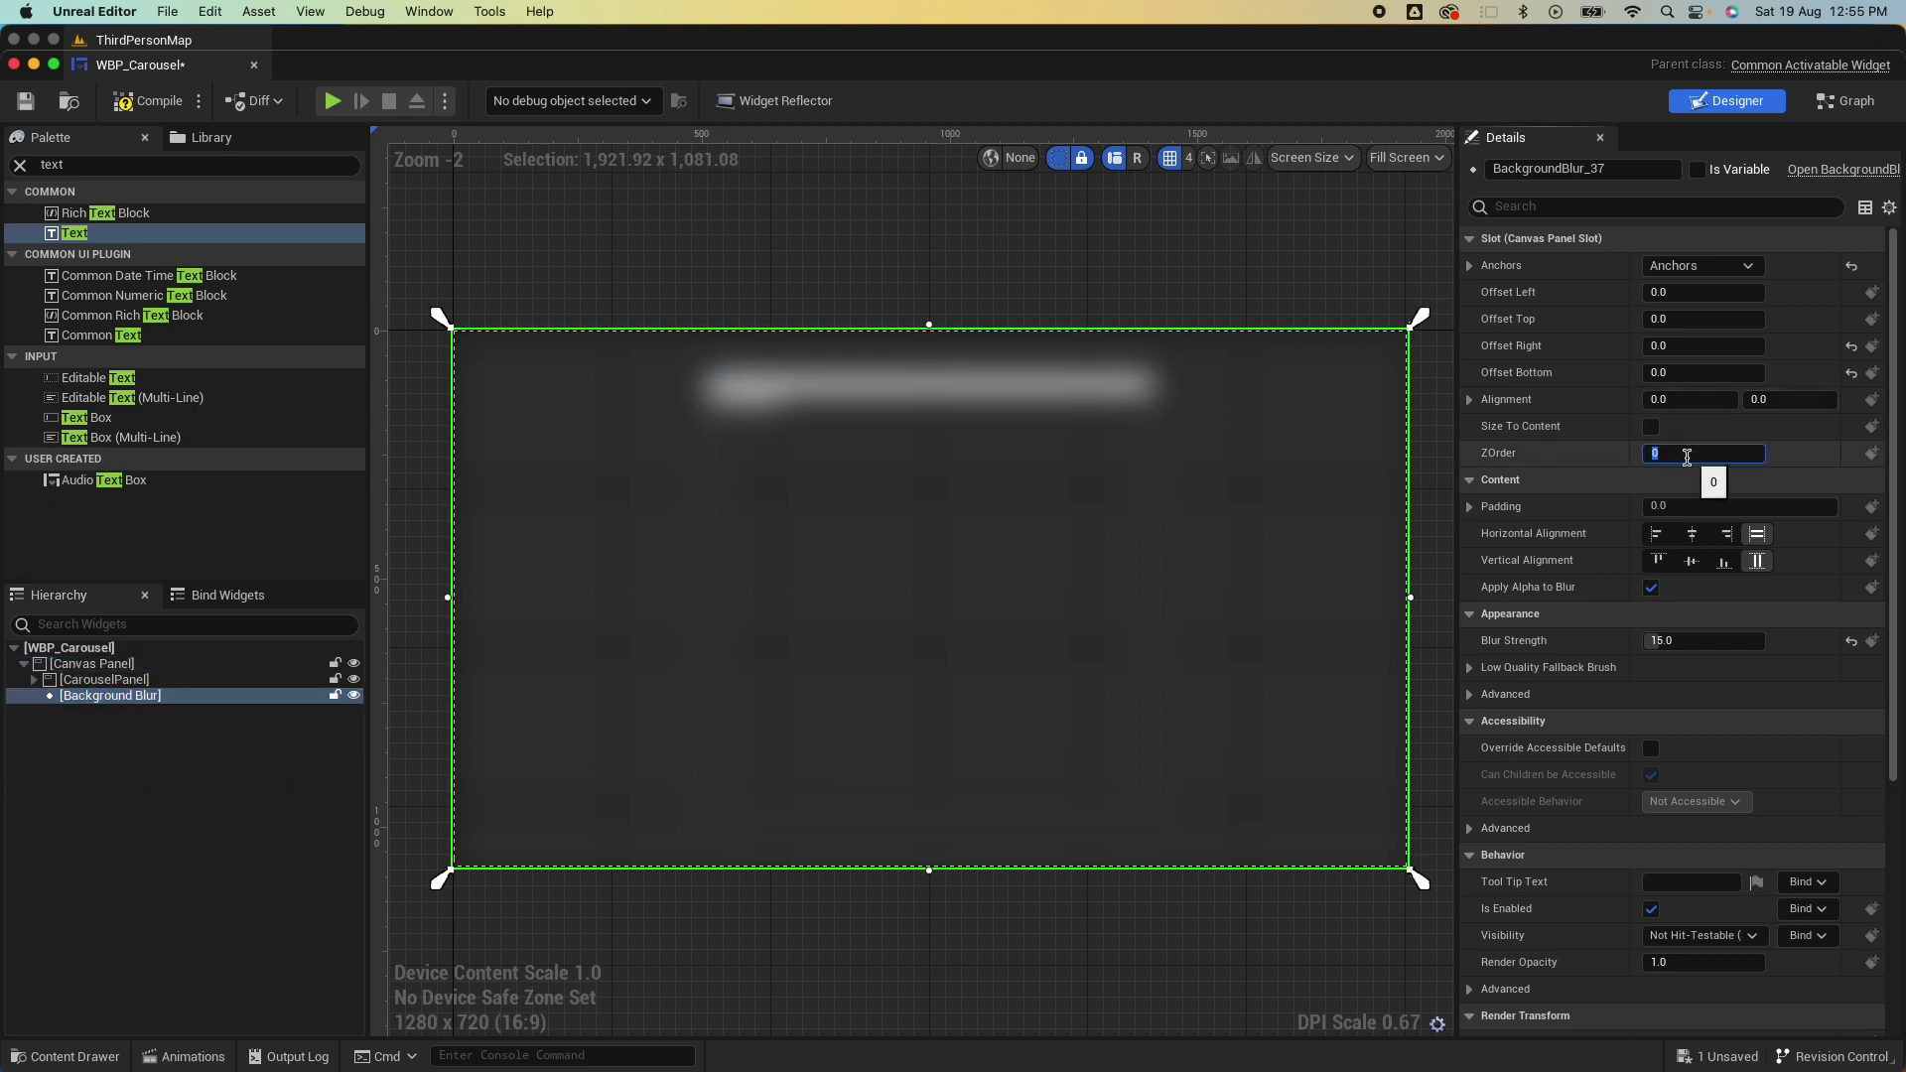
{"action": "type", "text": "-1"}
{"action": "key", "text": "Return"}
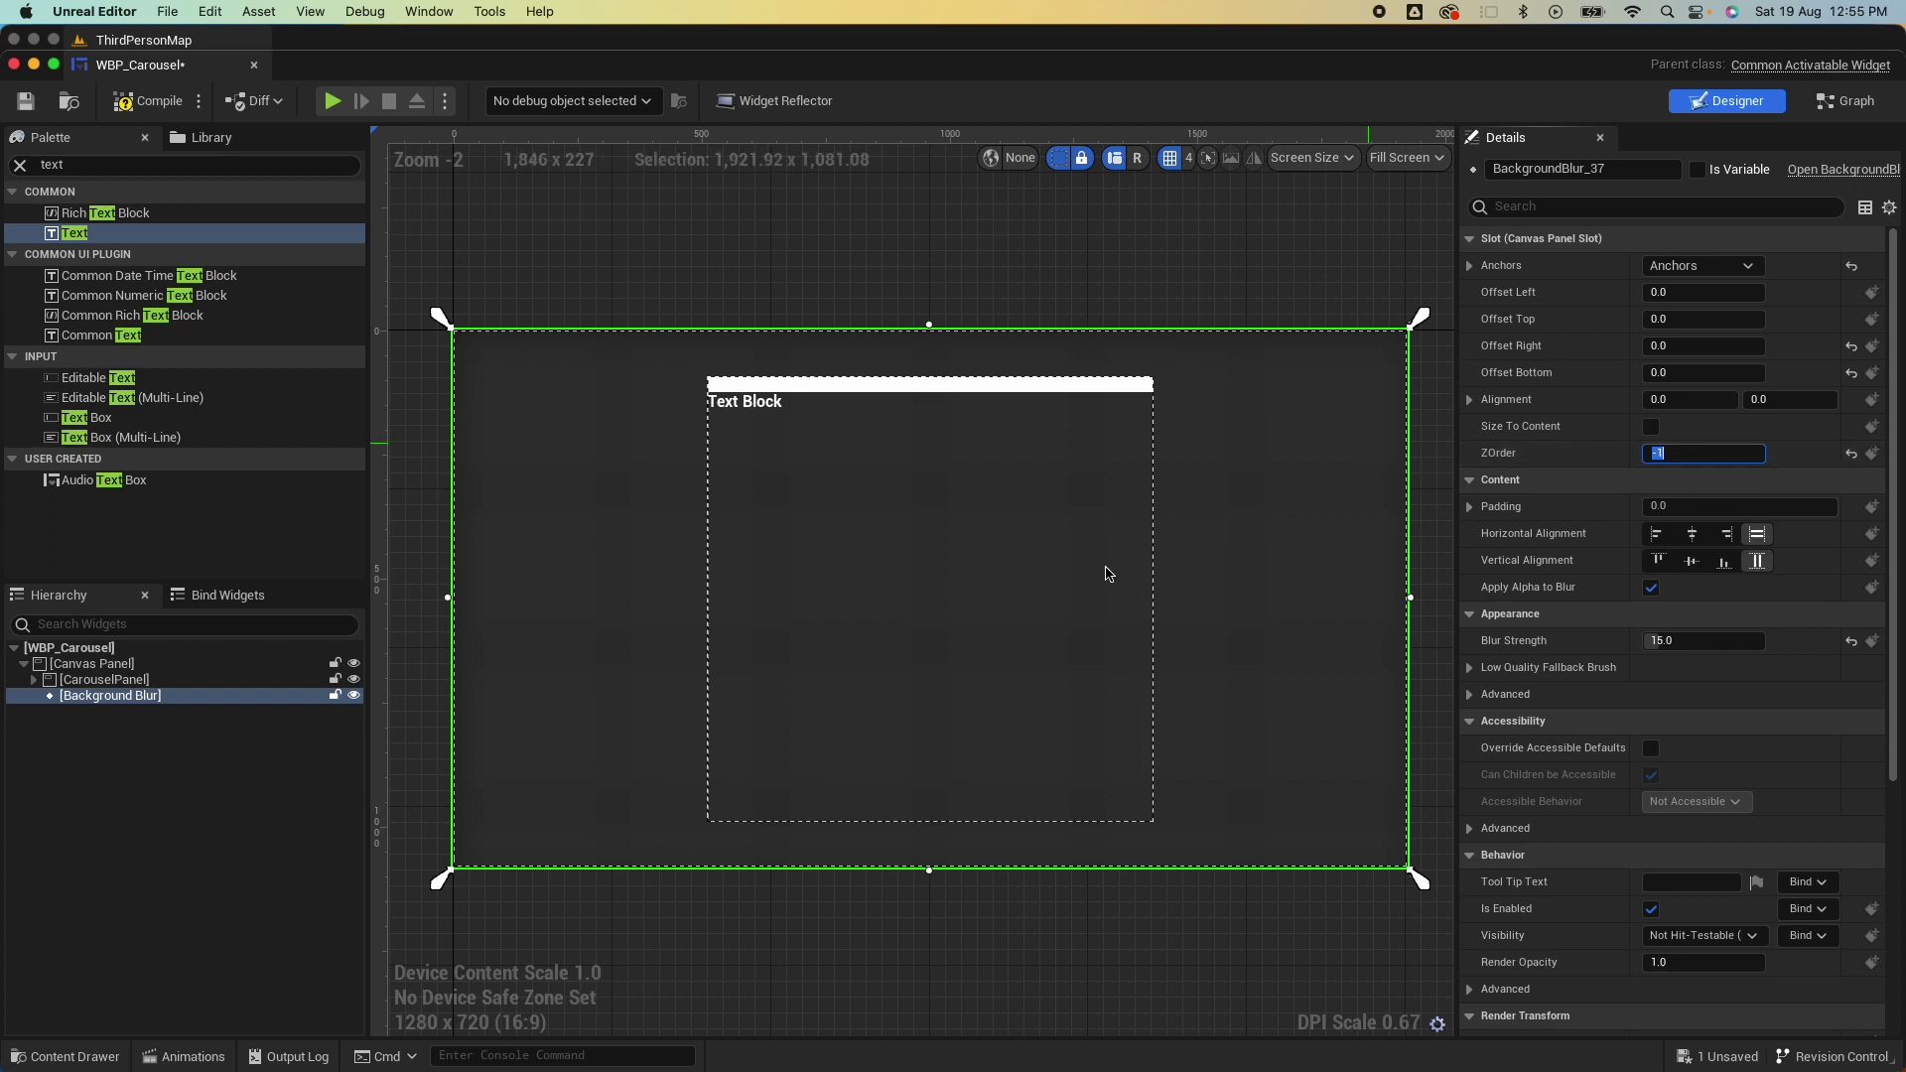
Centre the text block horizontally and vertically in its Vertical Box slot and set its size to Fill.
{"action": "left_click", "coordinate": [1091, 401]}
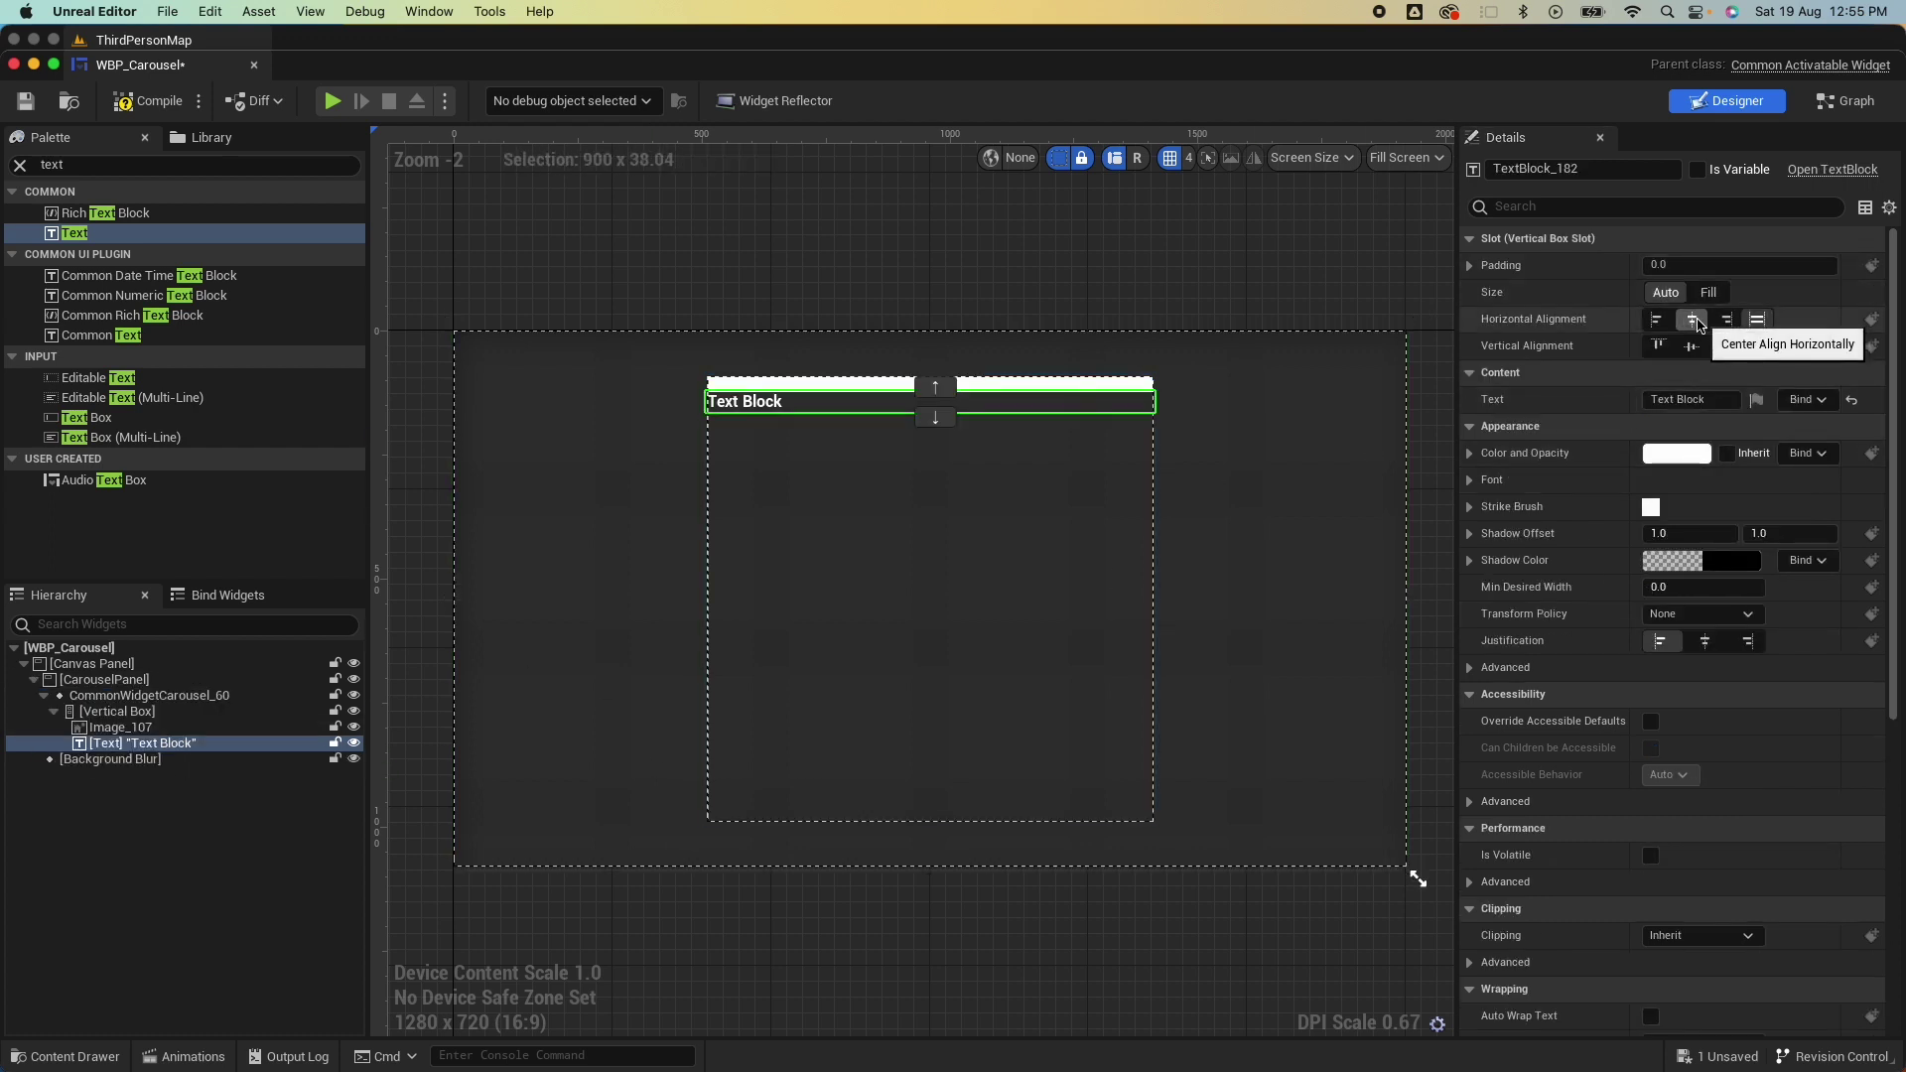
{"action": "left_click", "coordinate": [1691, 319]}
{"action": "left_click", "coordinate": [1691, 346]}
{"action": "left_click", "coordinate": [1708, 292]}
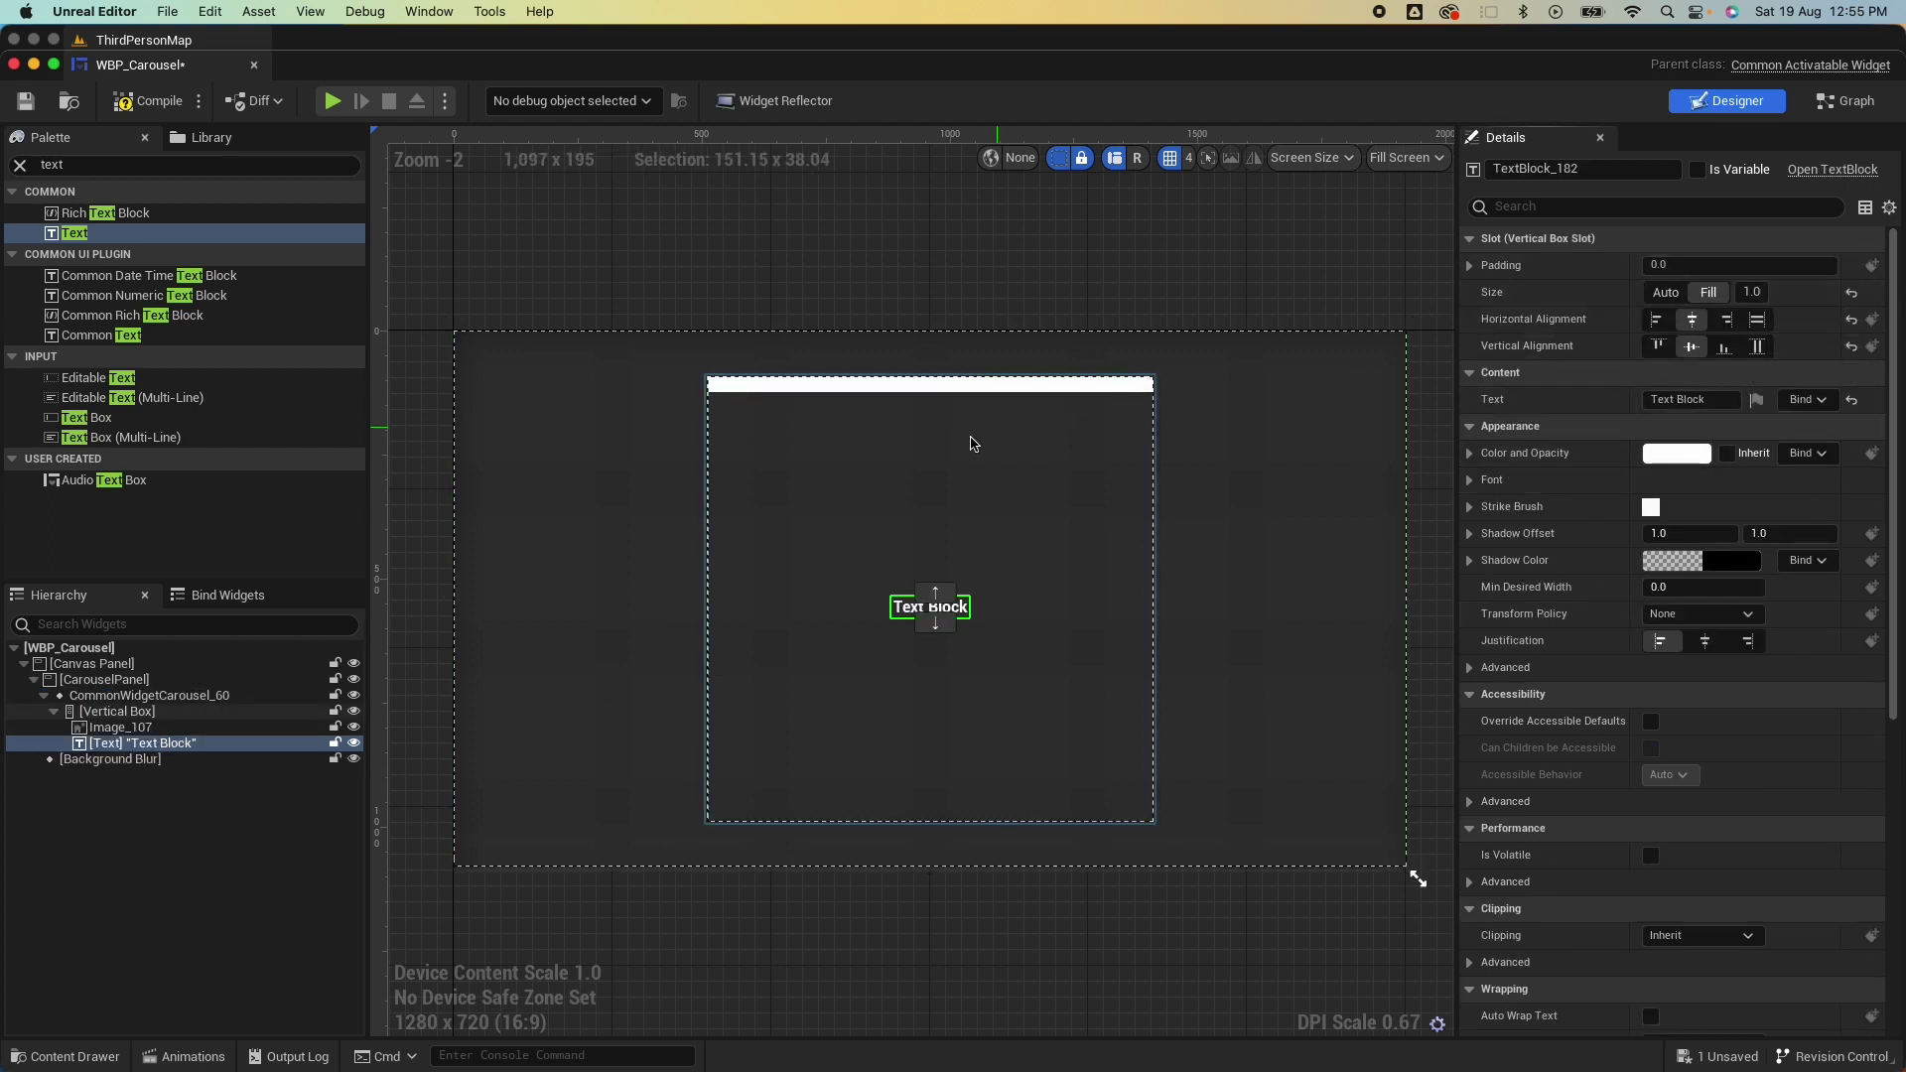
Set the size of the Image in the Vertical Box slot to Fill.
{"action": "left_click", "coordinate": [1005, 383]}
{"action": "left_click", "coordinate": [1006, 384]}
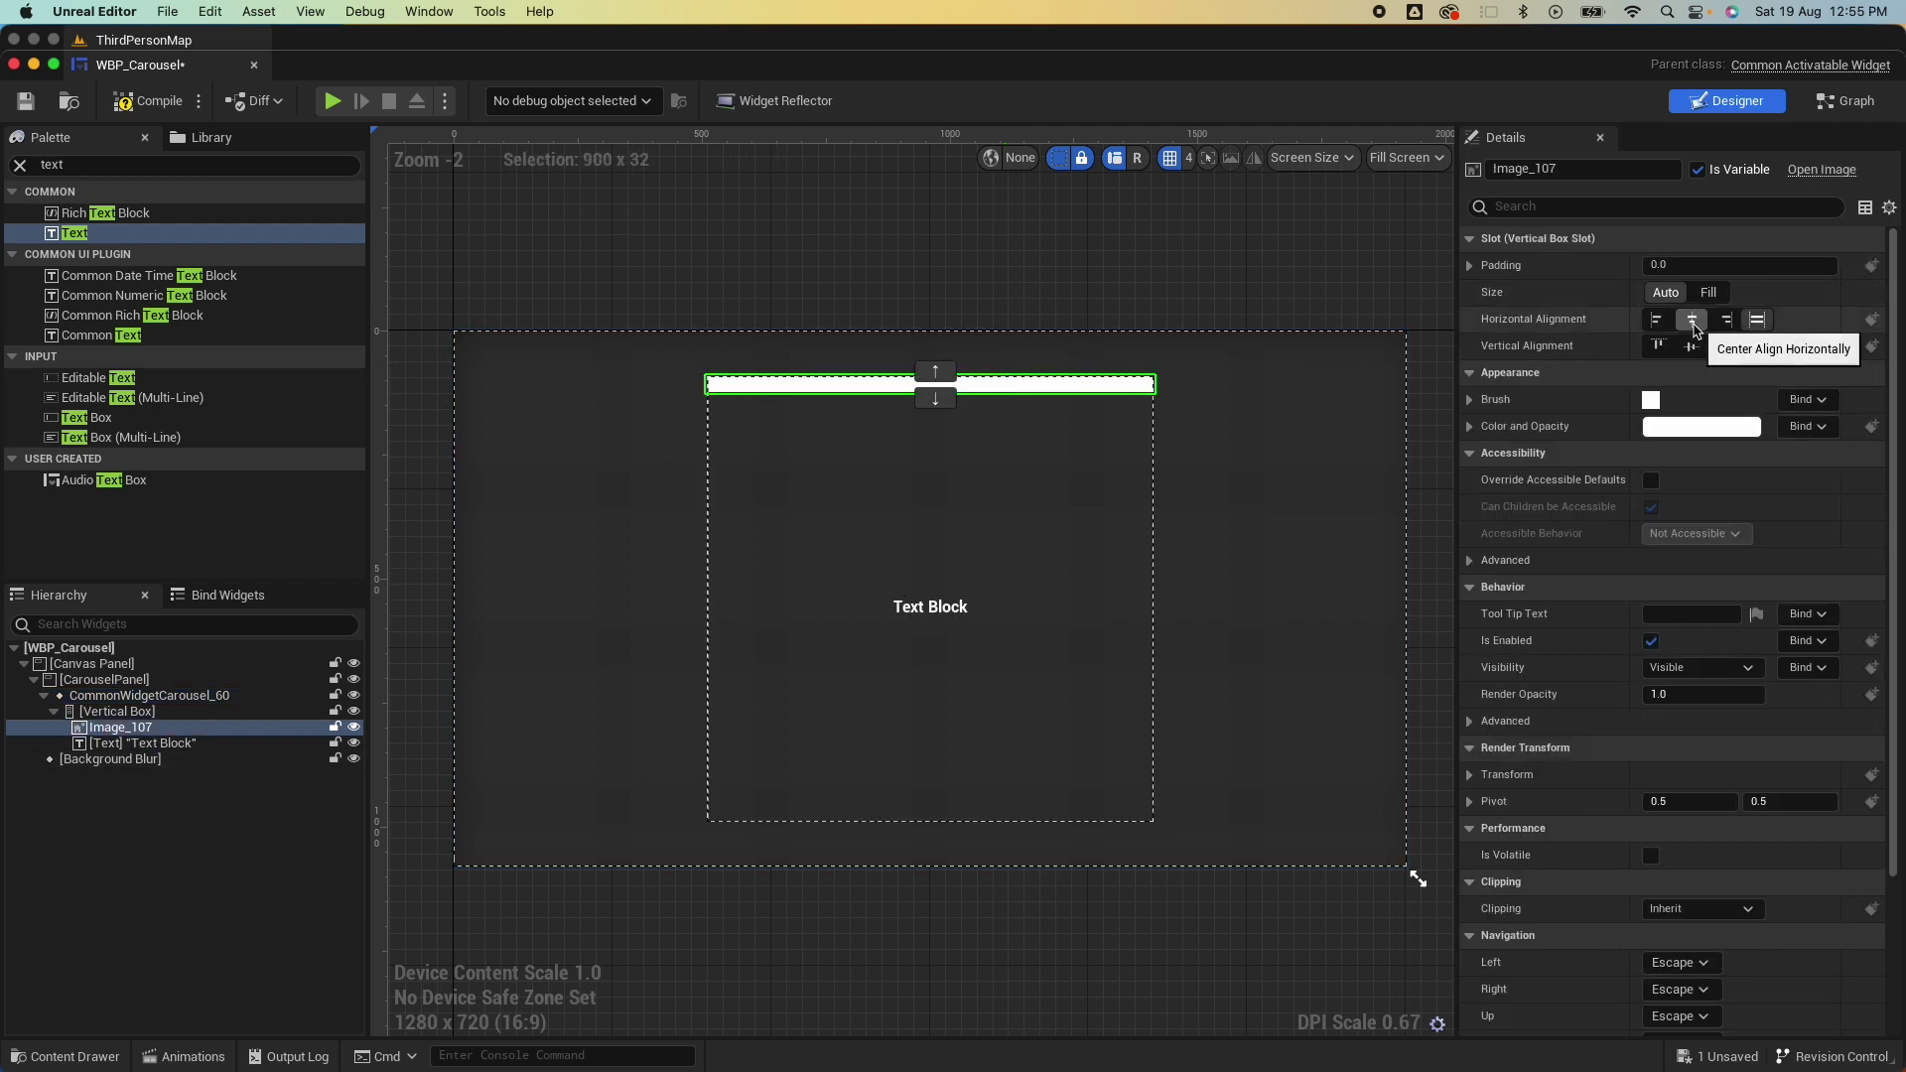
{"action": "left_click", "coordinate": [1708, 292]}
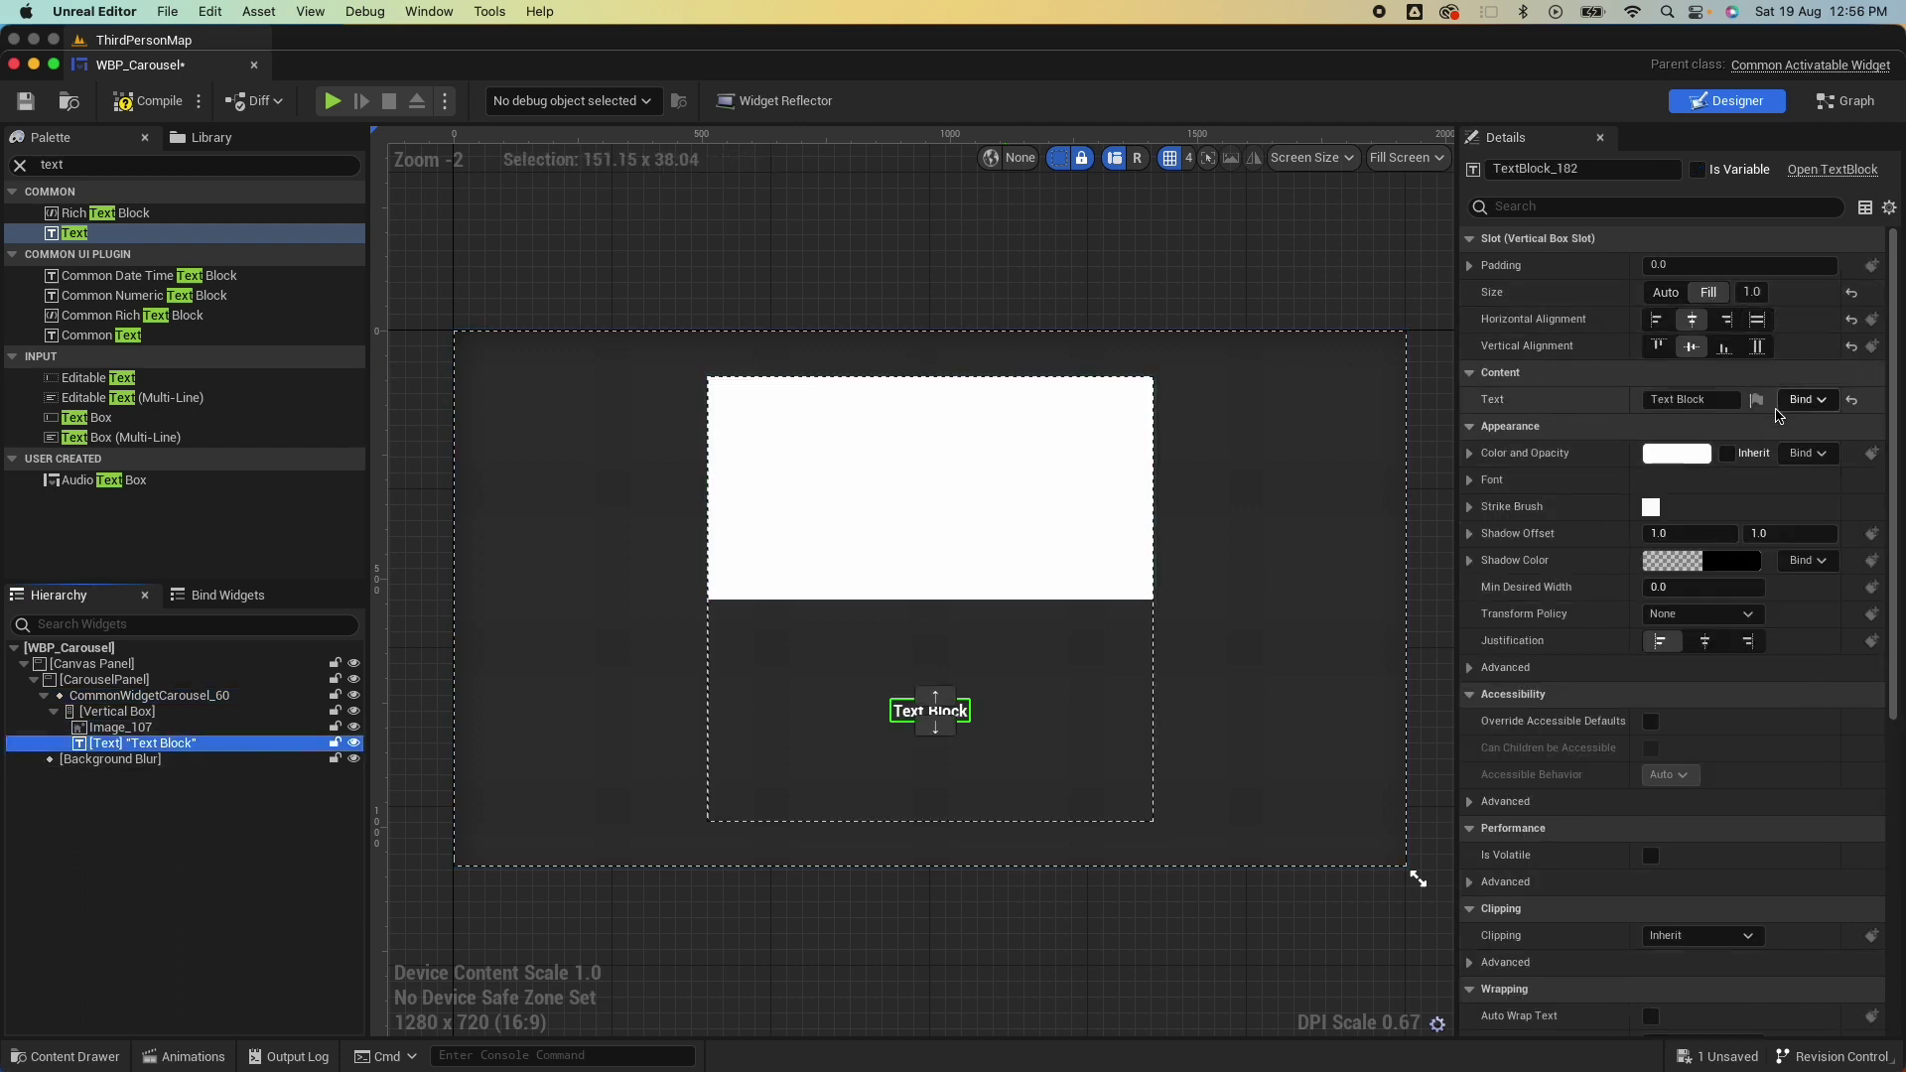
Change the text block's text to "Content 1".
{"action": "left_click", "coordinate": [1688, 399]}
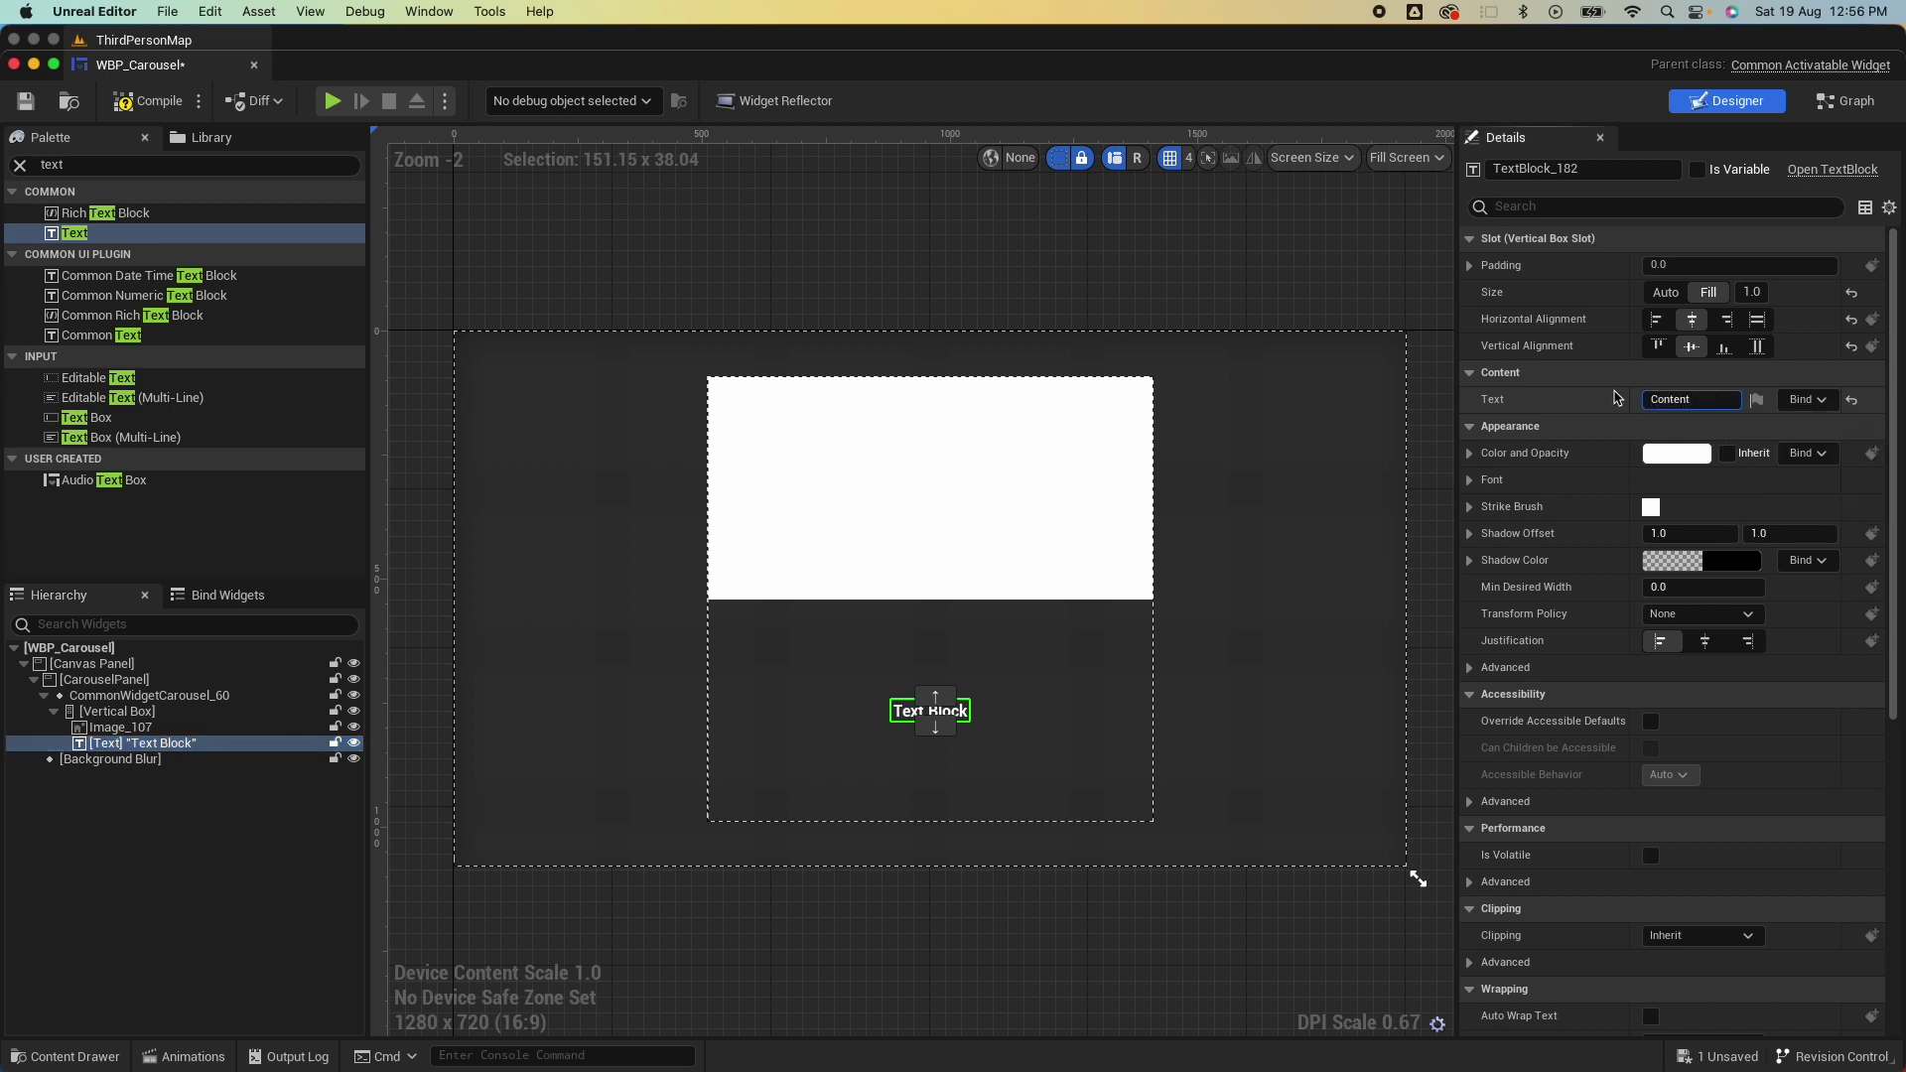
{"action": "key", "text": "Return"}
{"action": "left_click", "coordinate": [149, 811]}
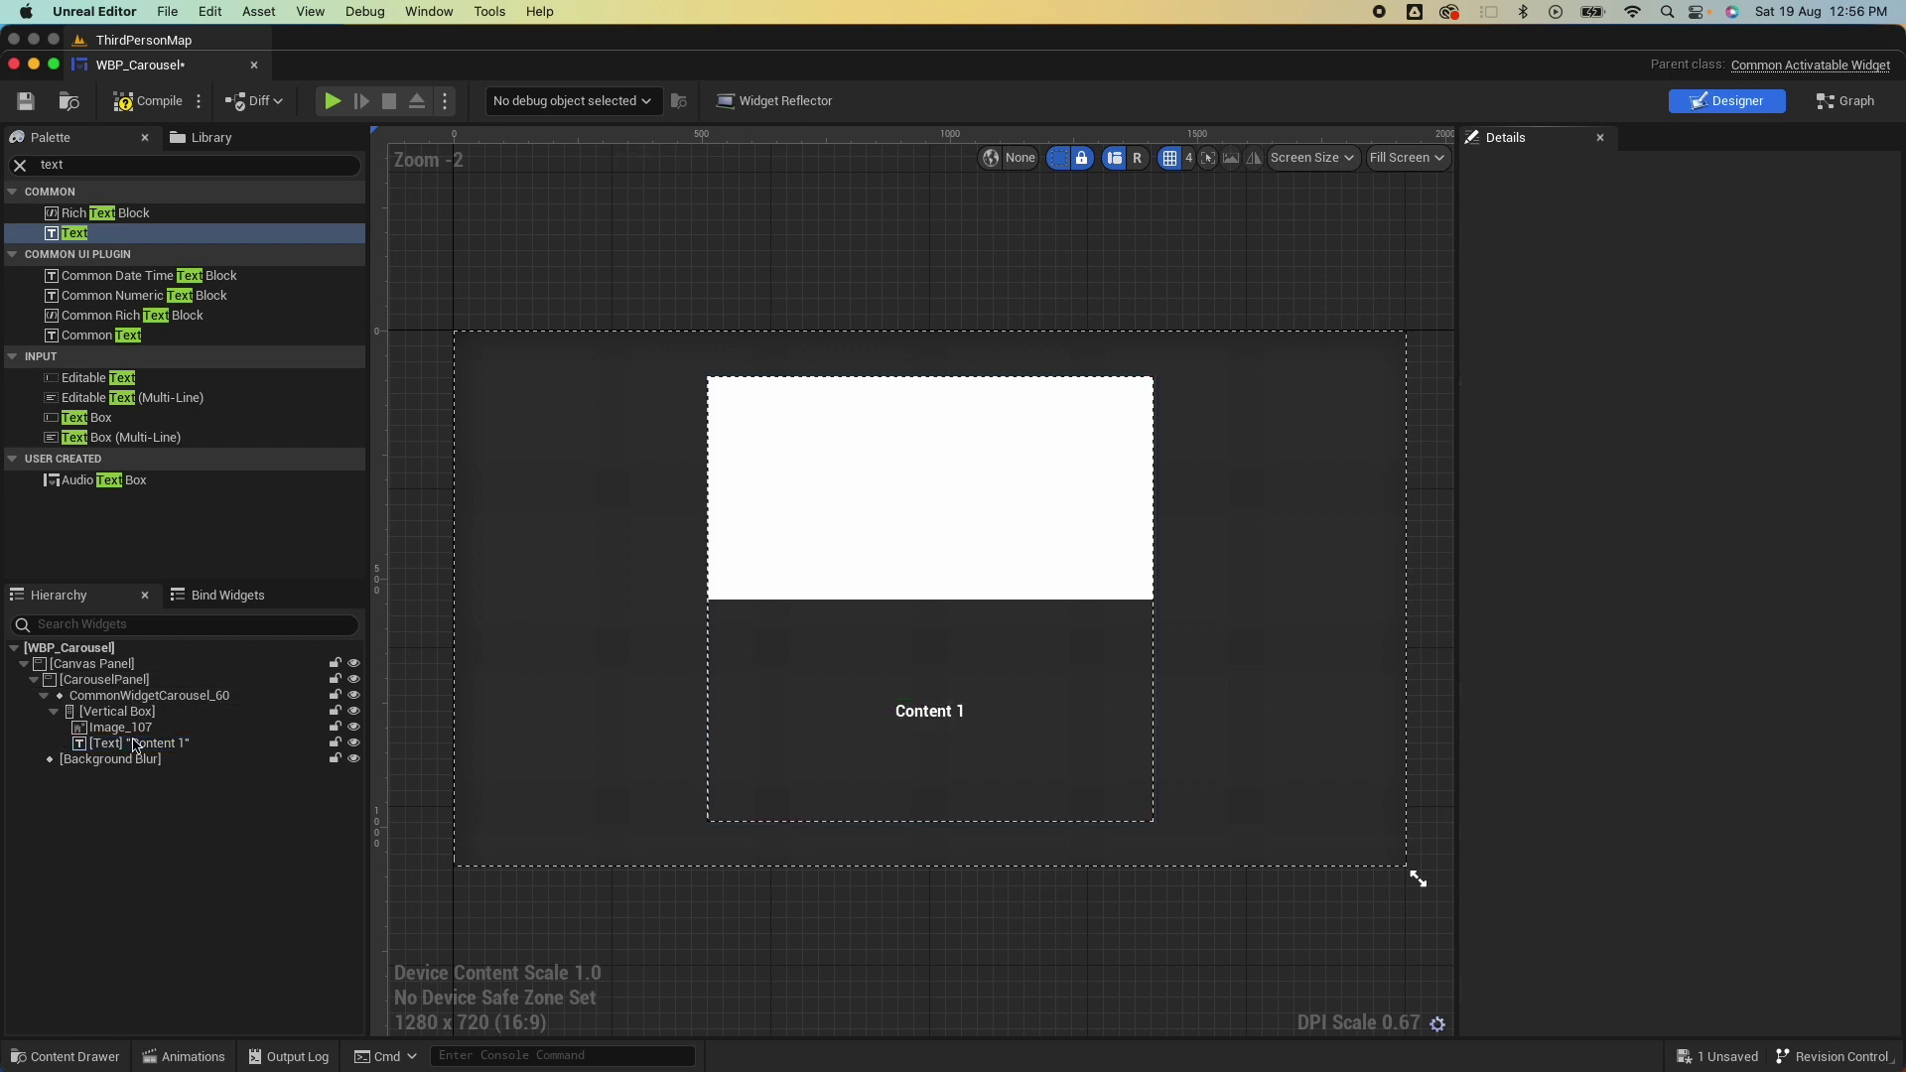
Duplicate the Vertical Box with its image and text twice inside the widget carousel.
{"action": "left_click", "coordinate": [132, 714]}
{"action": "key", "text": "super+d"}
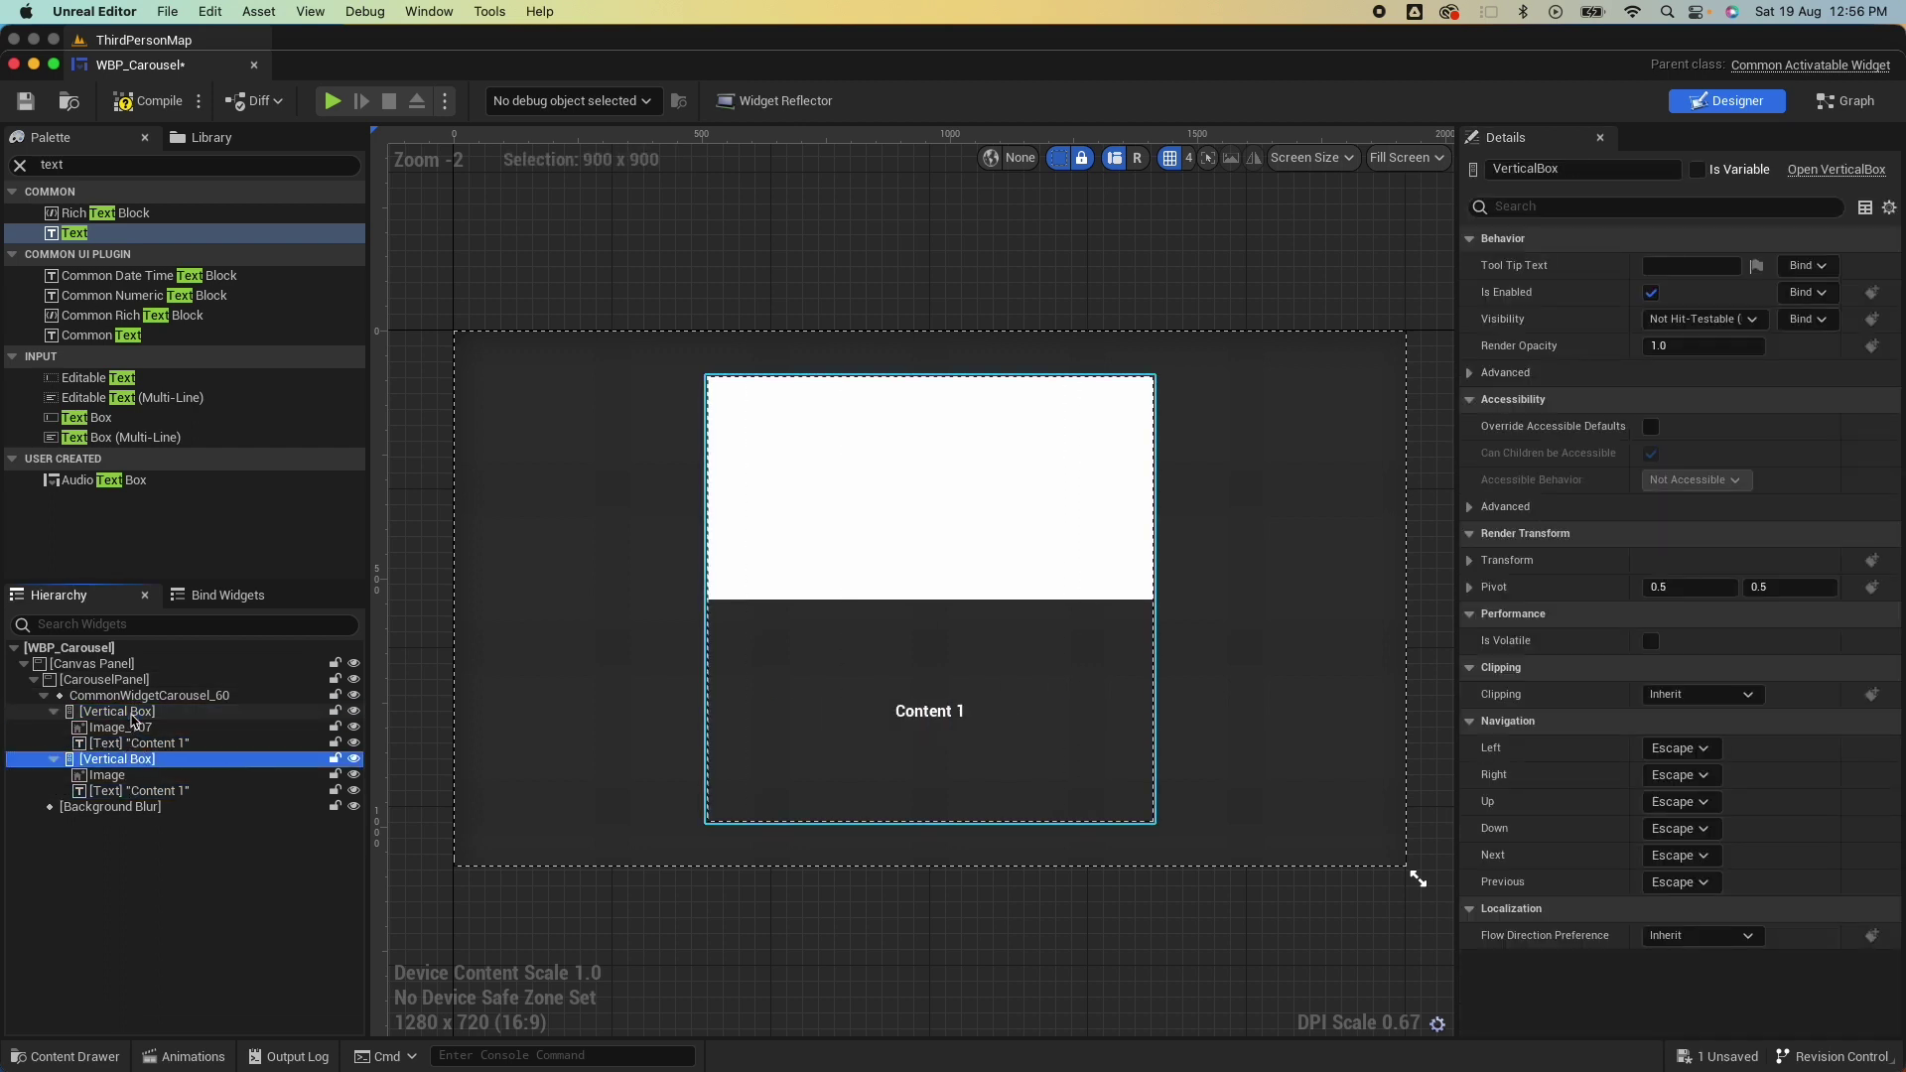
{"action": "key", "text": "super+d"}
Set the text in the second Vertical Box to "Content 2" and in the third to "Content 3".
{"action": "left_click", "coordinate": [117, 759]}
{"action": "left_click", "coordinate": [139, 790]}
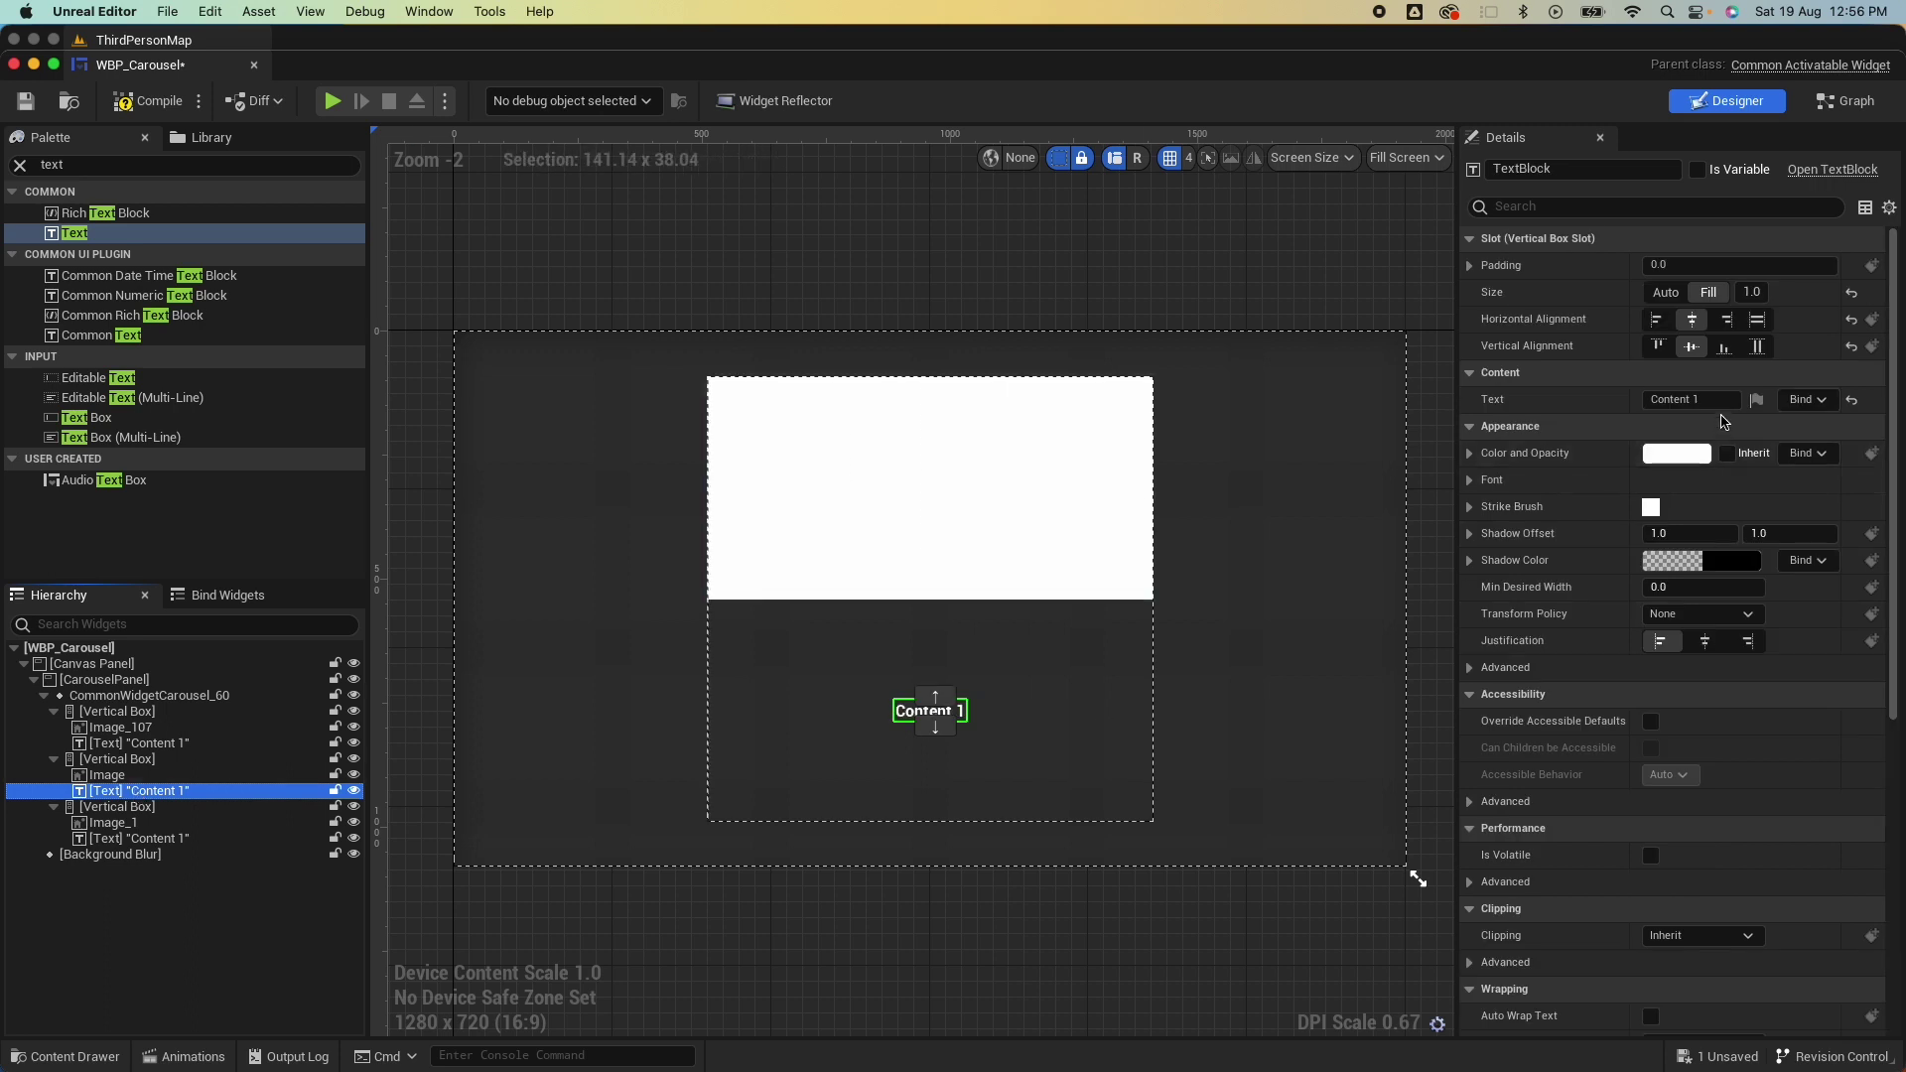
{"action": "left_click", "coordinate": [1715, 399]}
{"action": "type", "text": "2"}
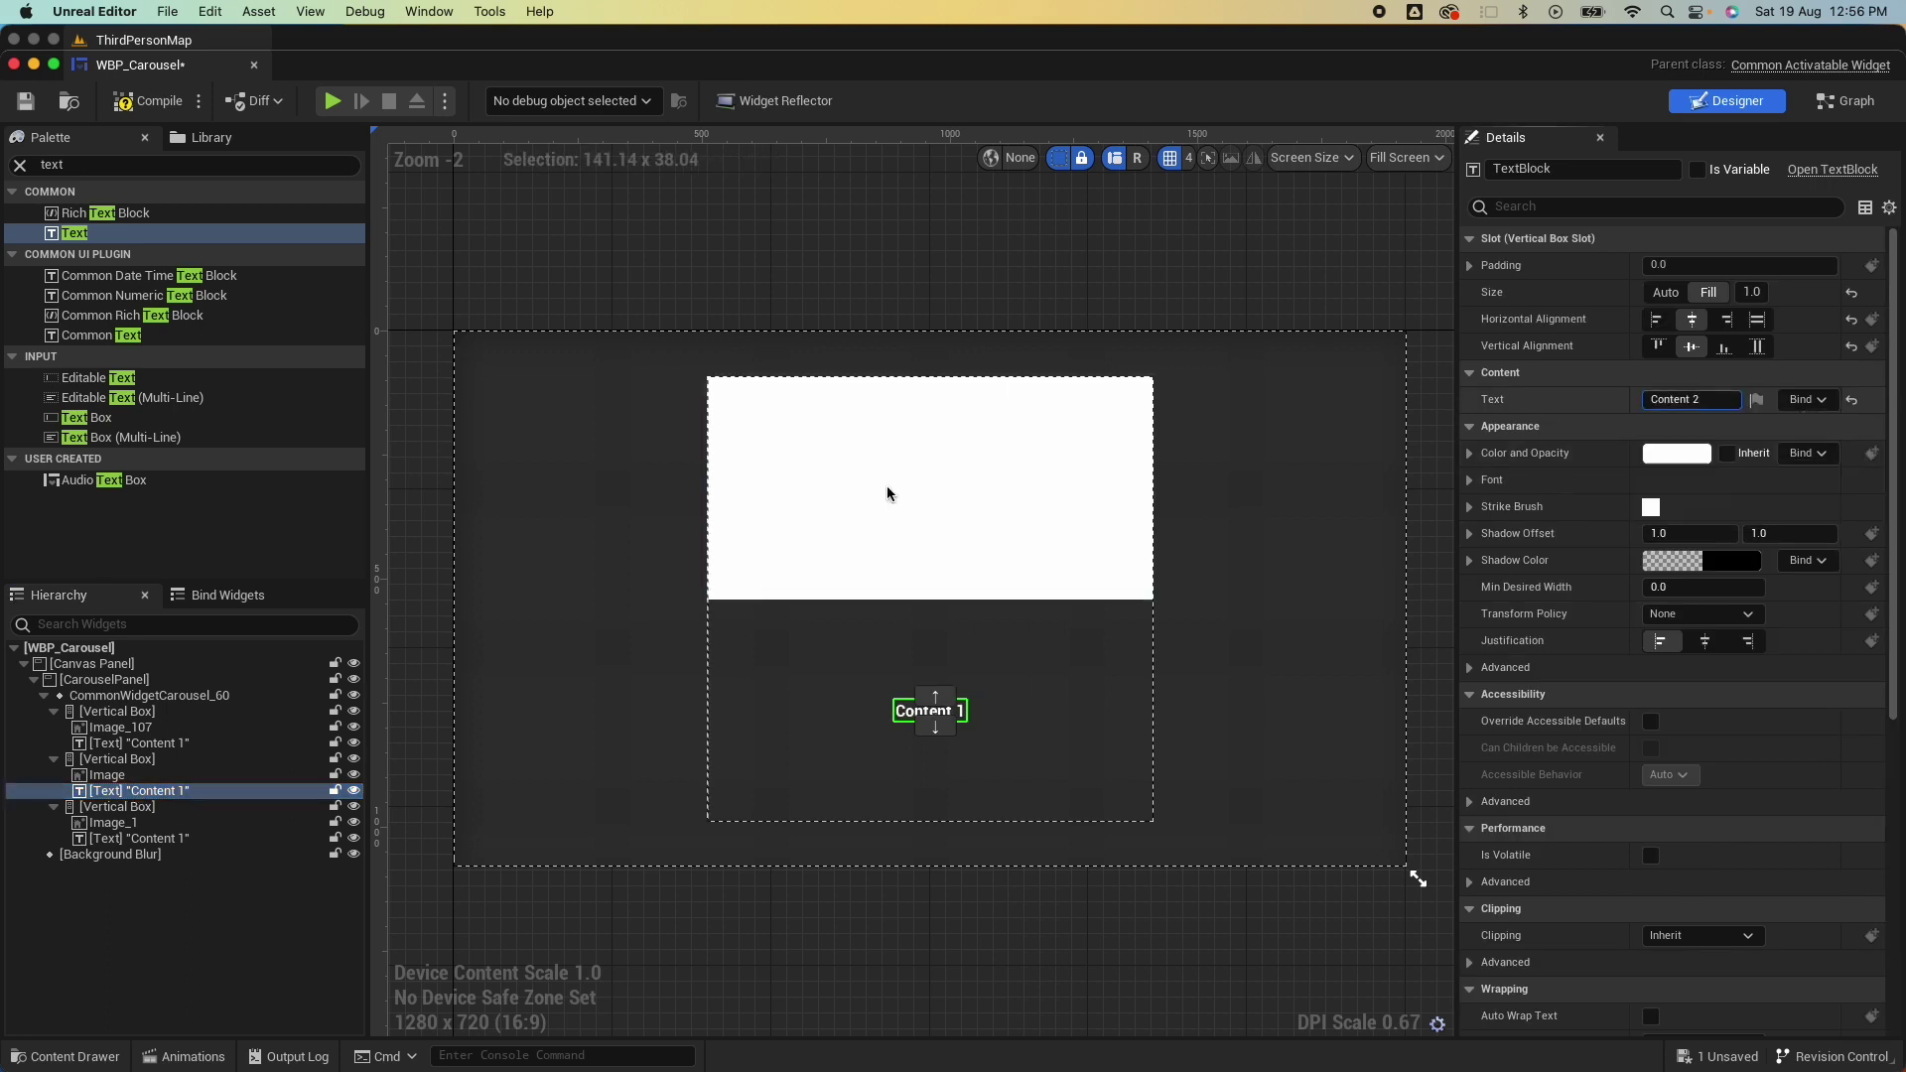
{"action": "left_click", "coordinate": [885, 489]}
{"action": "left_click", "coordinate": [117, 806]}
{"action": "left_click", "coordinate": [139, 839]}
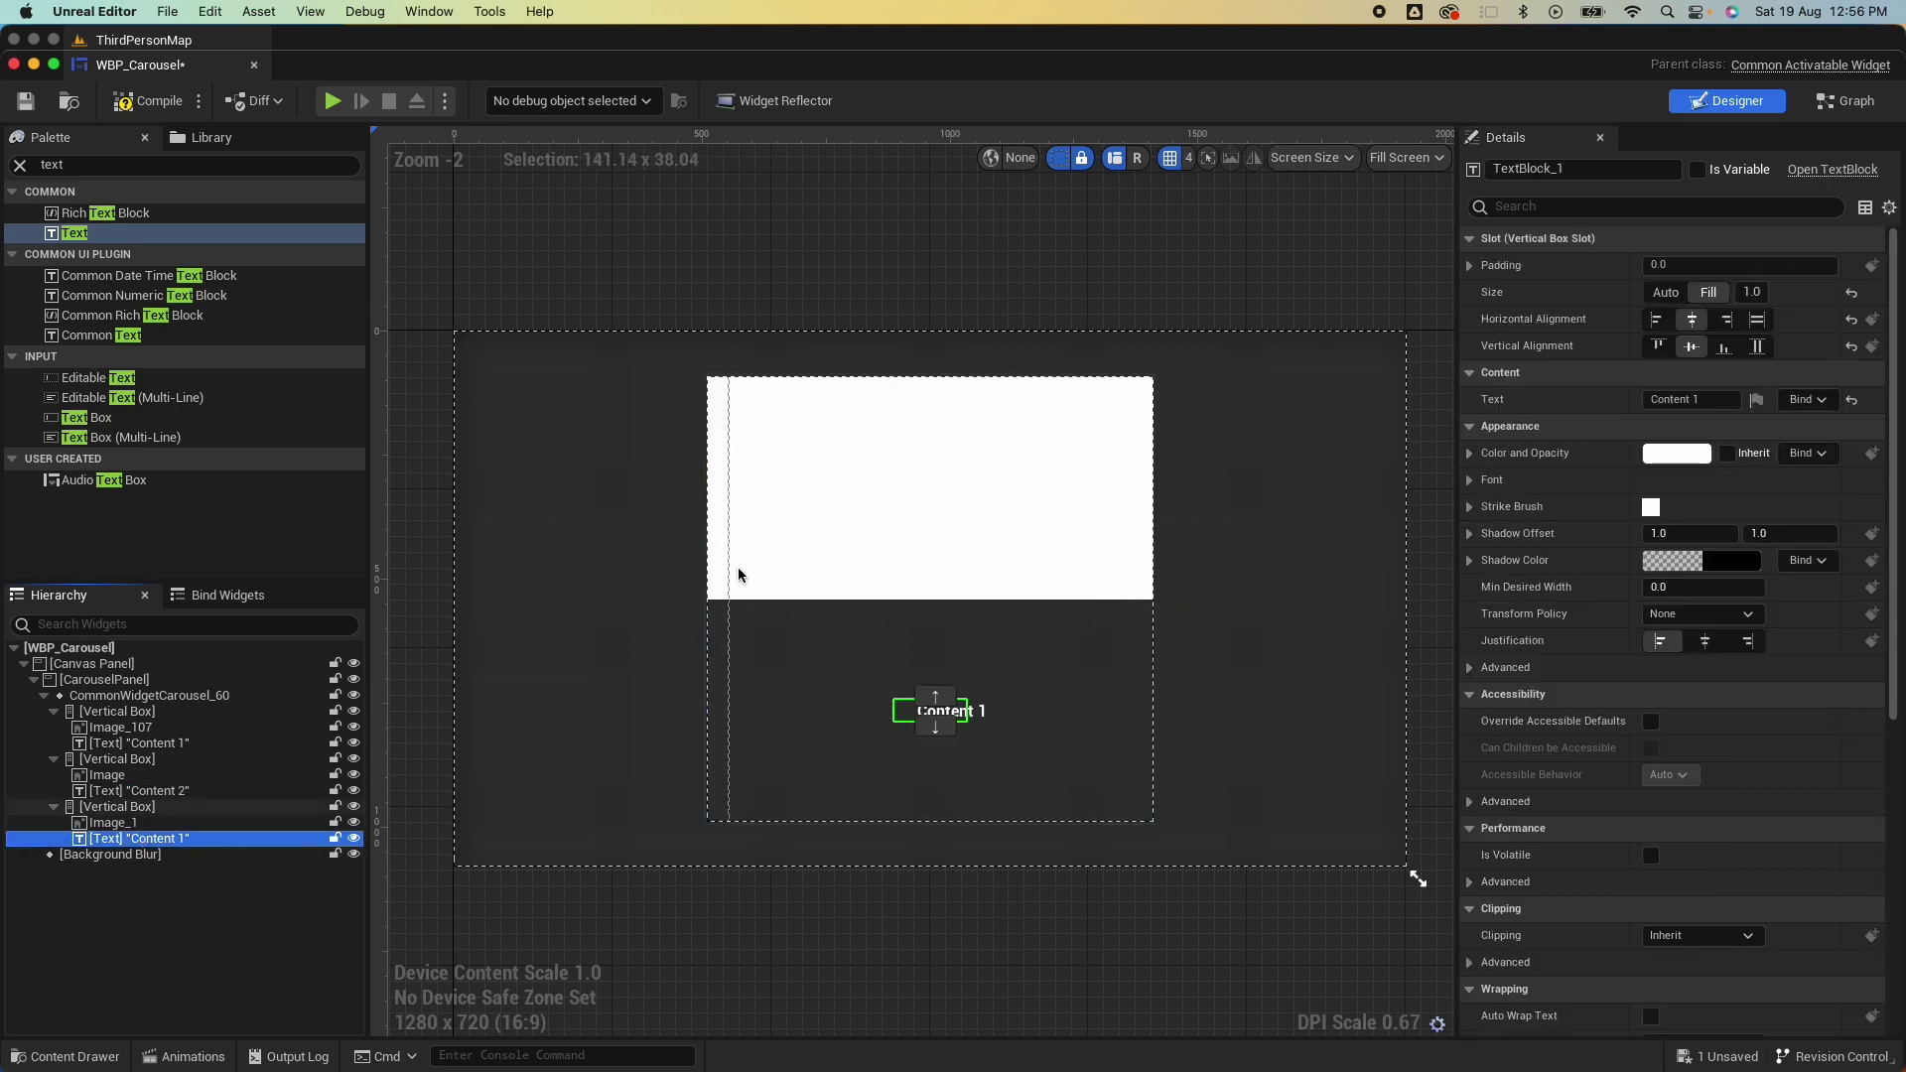
{"action": "left_click", "coordinate": [1719, 399]}
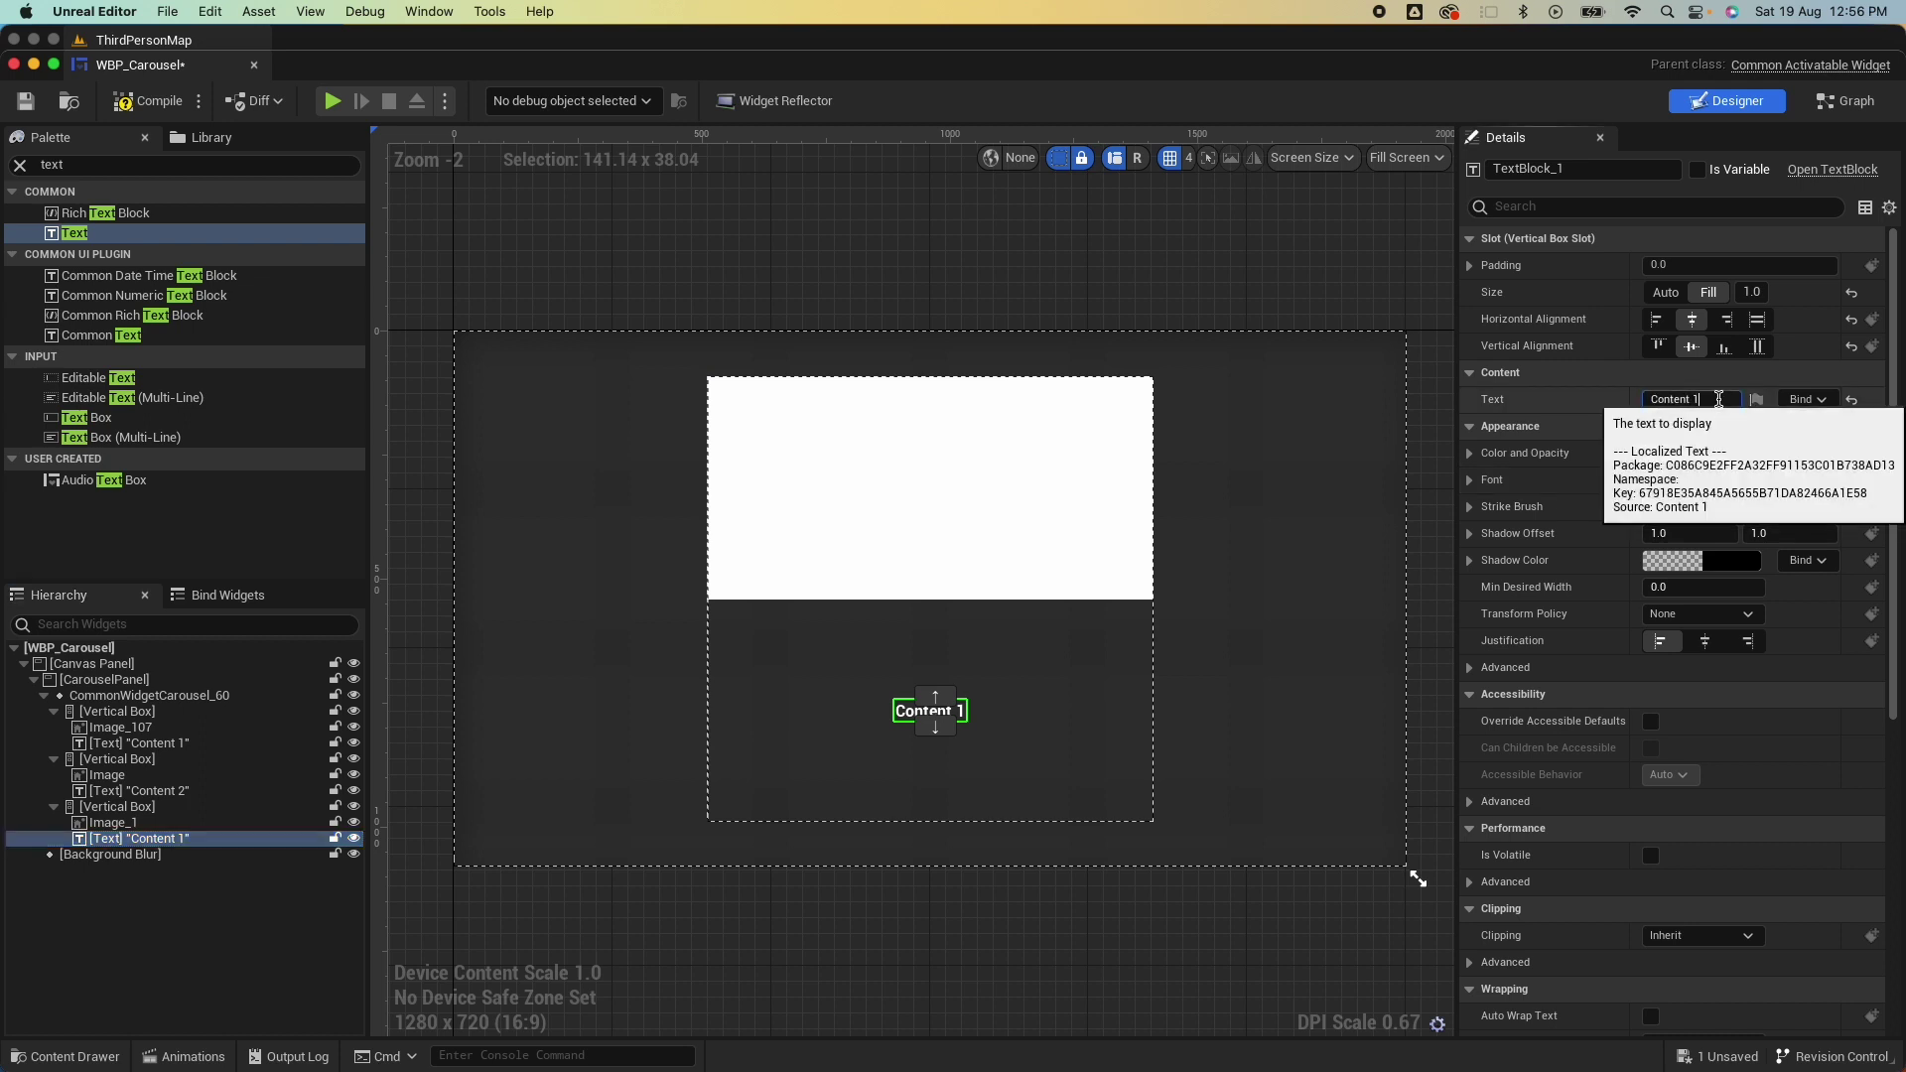
{"action": "left_click", "coordinate": [403, 706]}
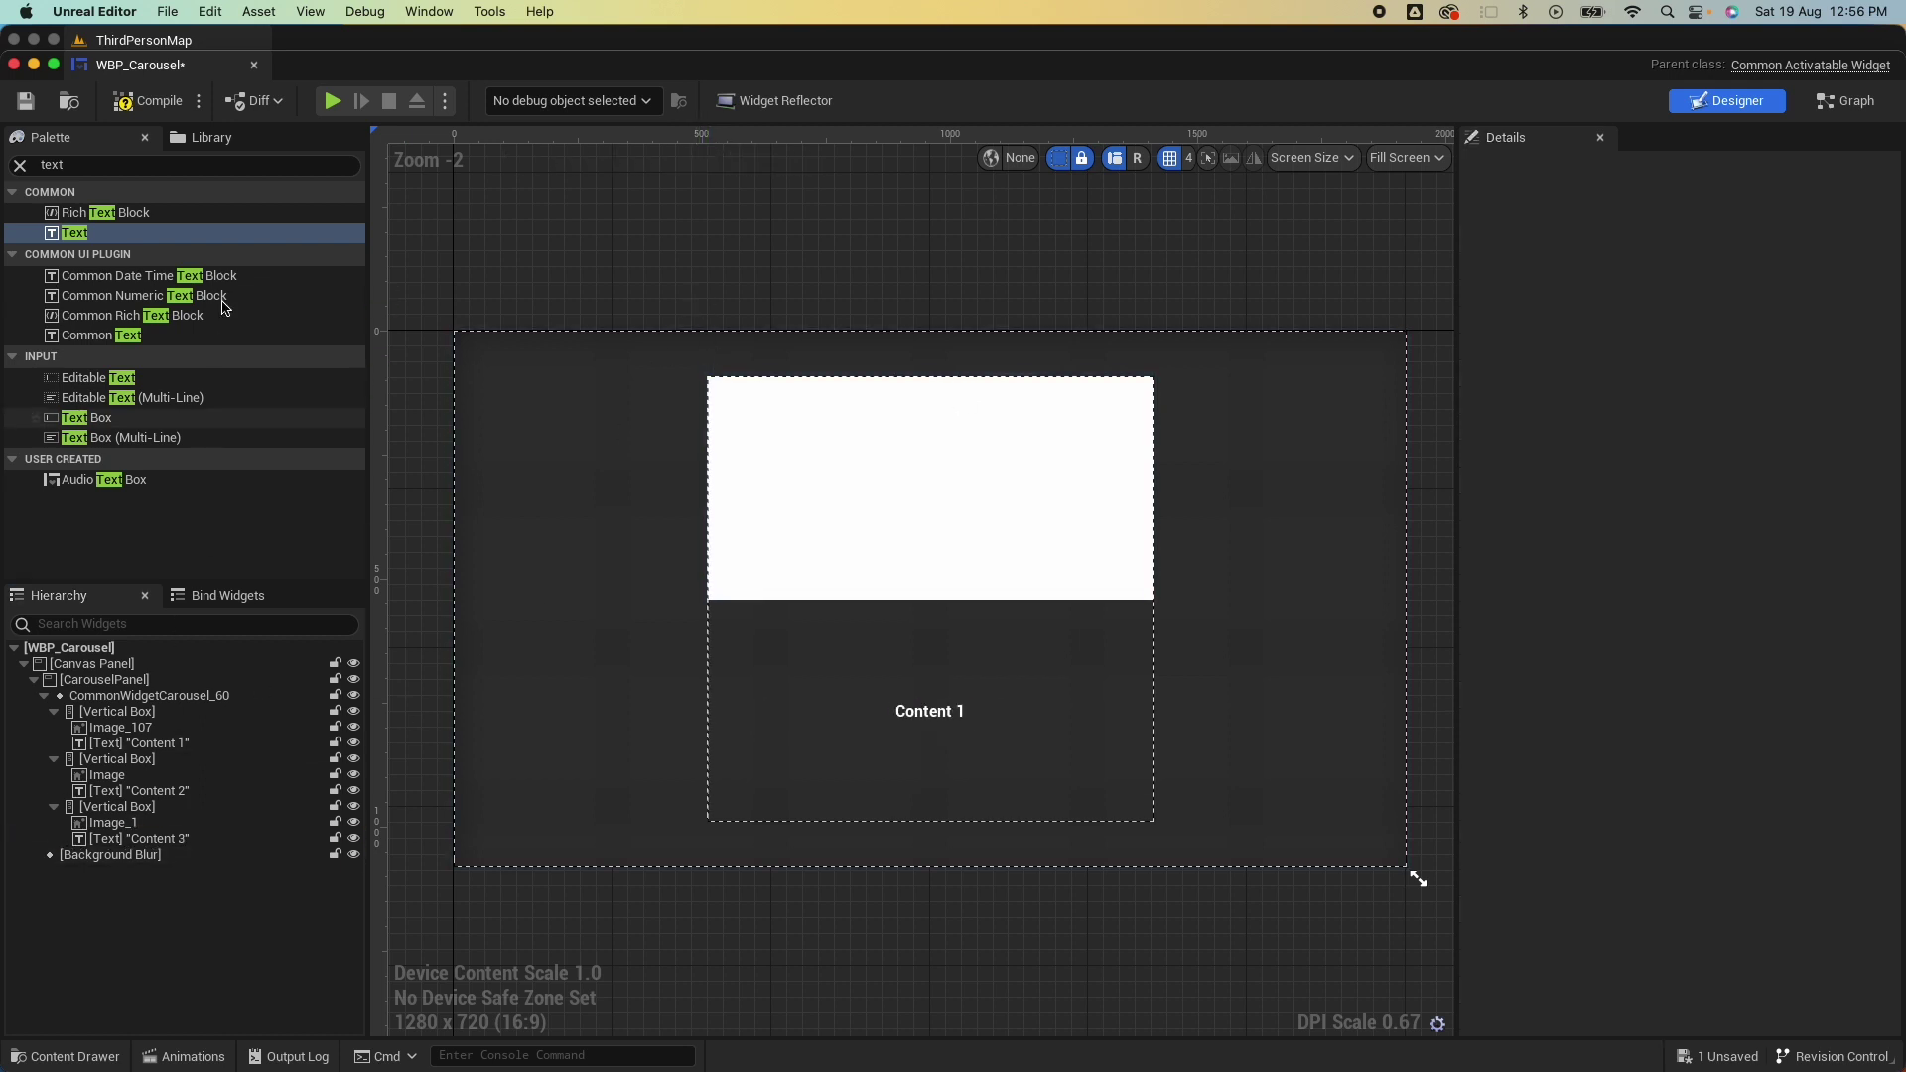
Add a Common Widget Carousel Nav Bar as a child of CarouselPanel and rename it NavBar.
{"action": "double_click", "coordinate": [5, 164]}
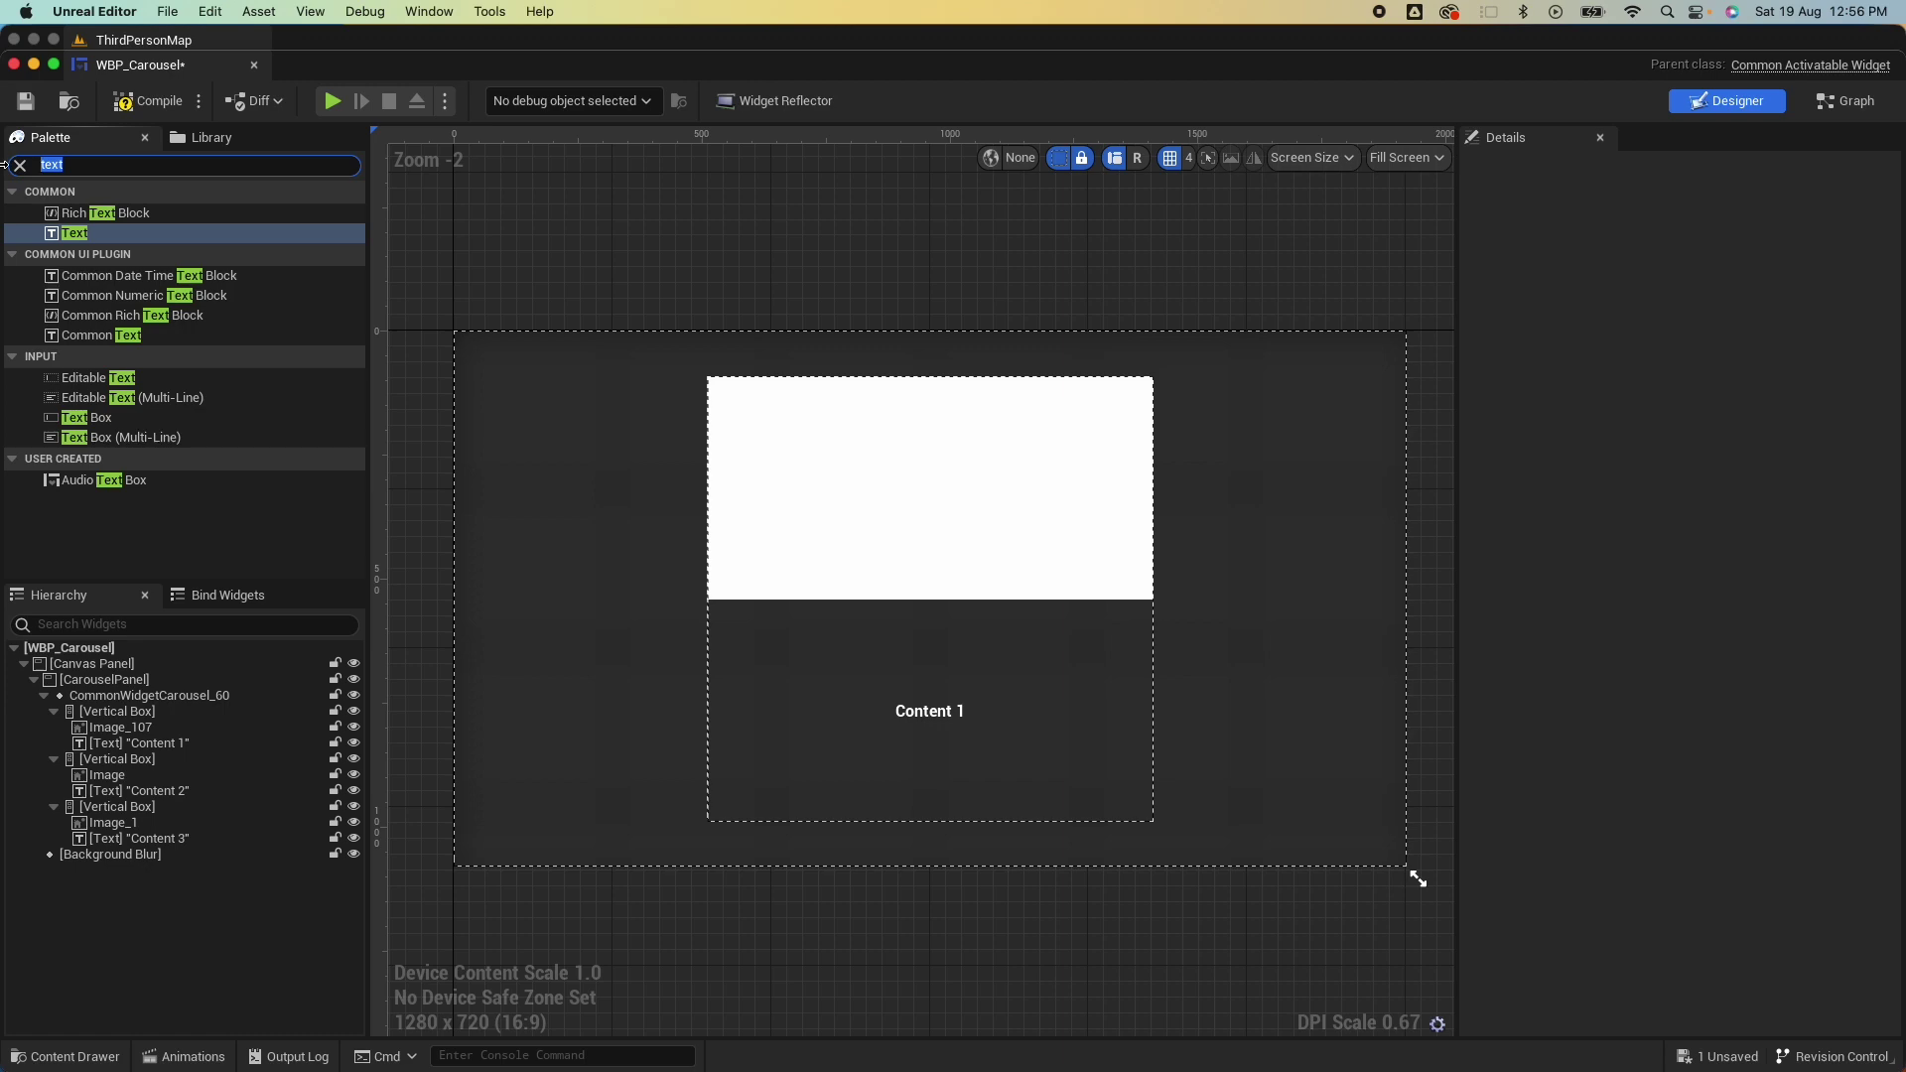
{"action": "type", "text": "common"}
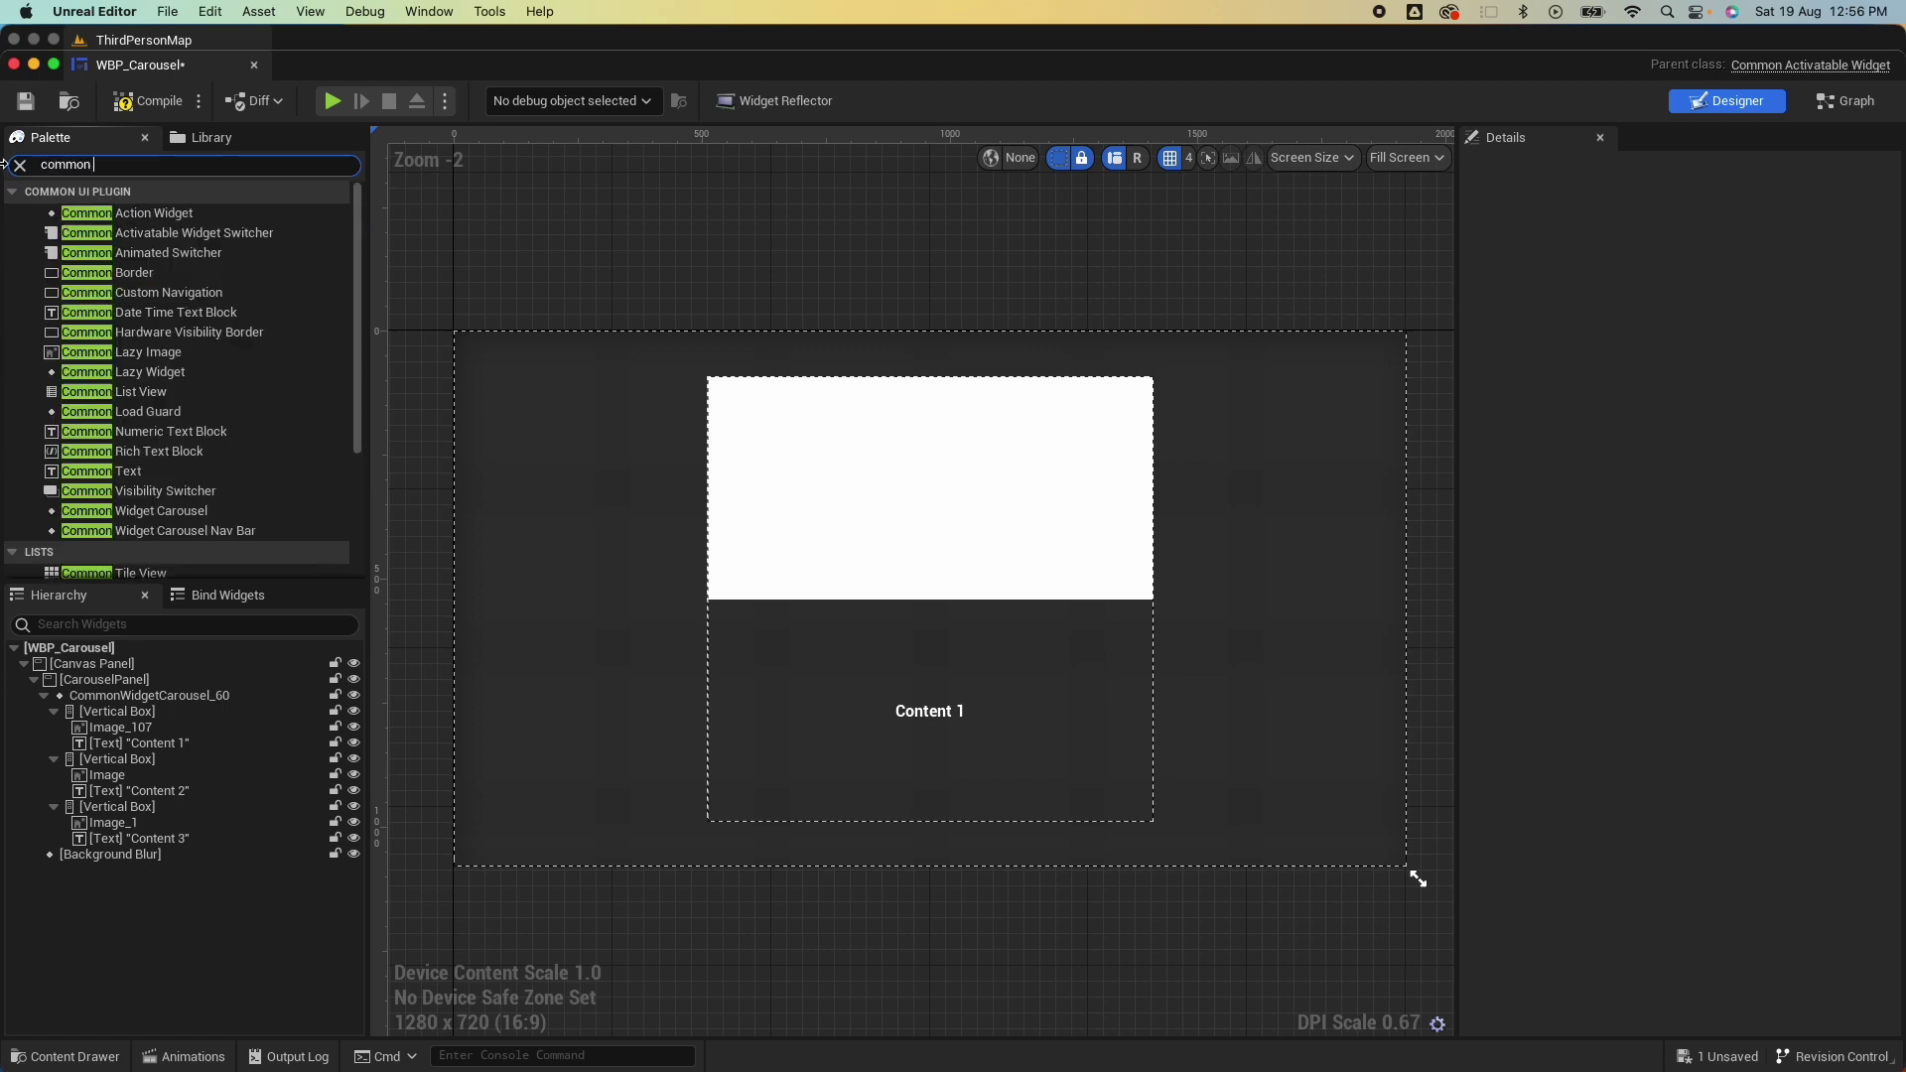
{"action": "type", "text": " wid"}
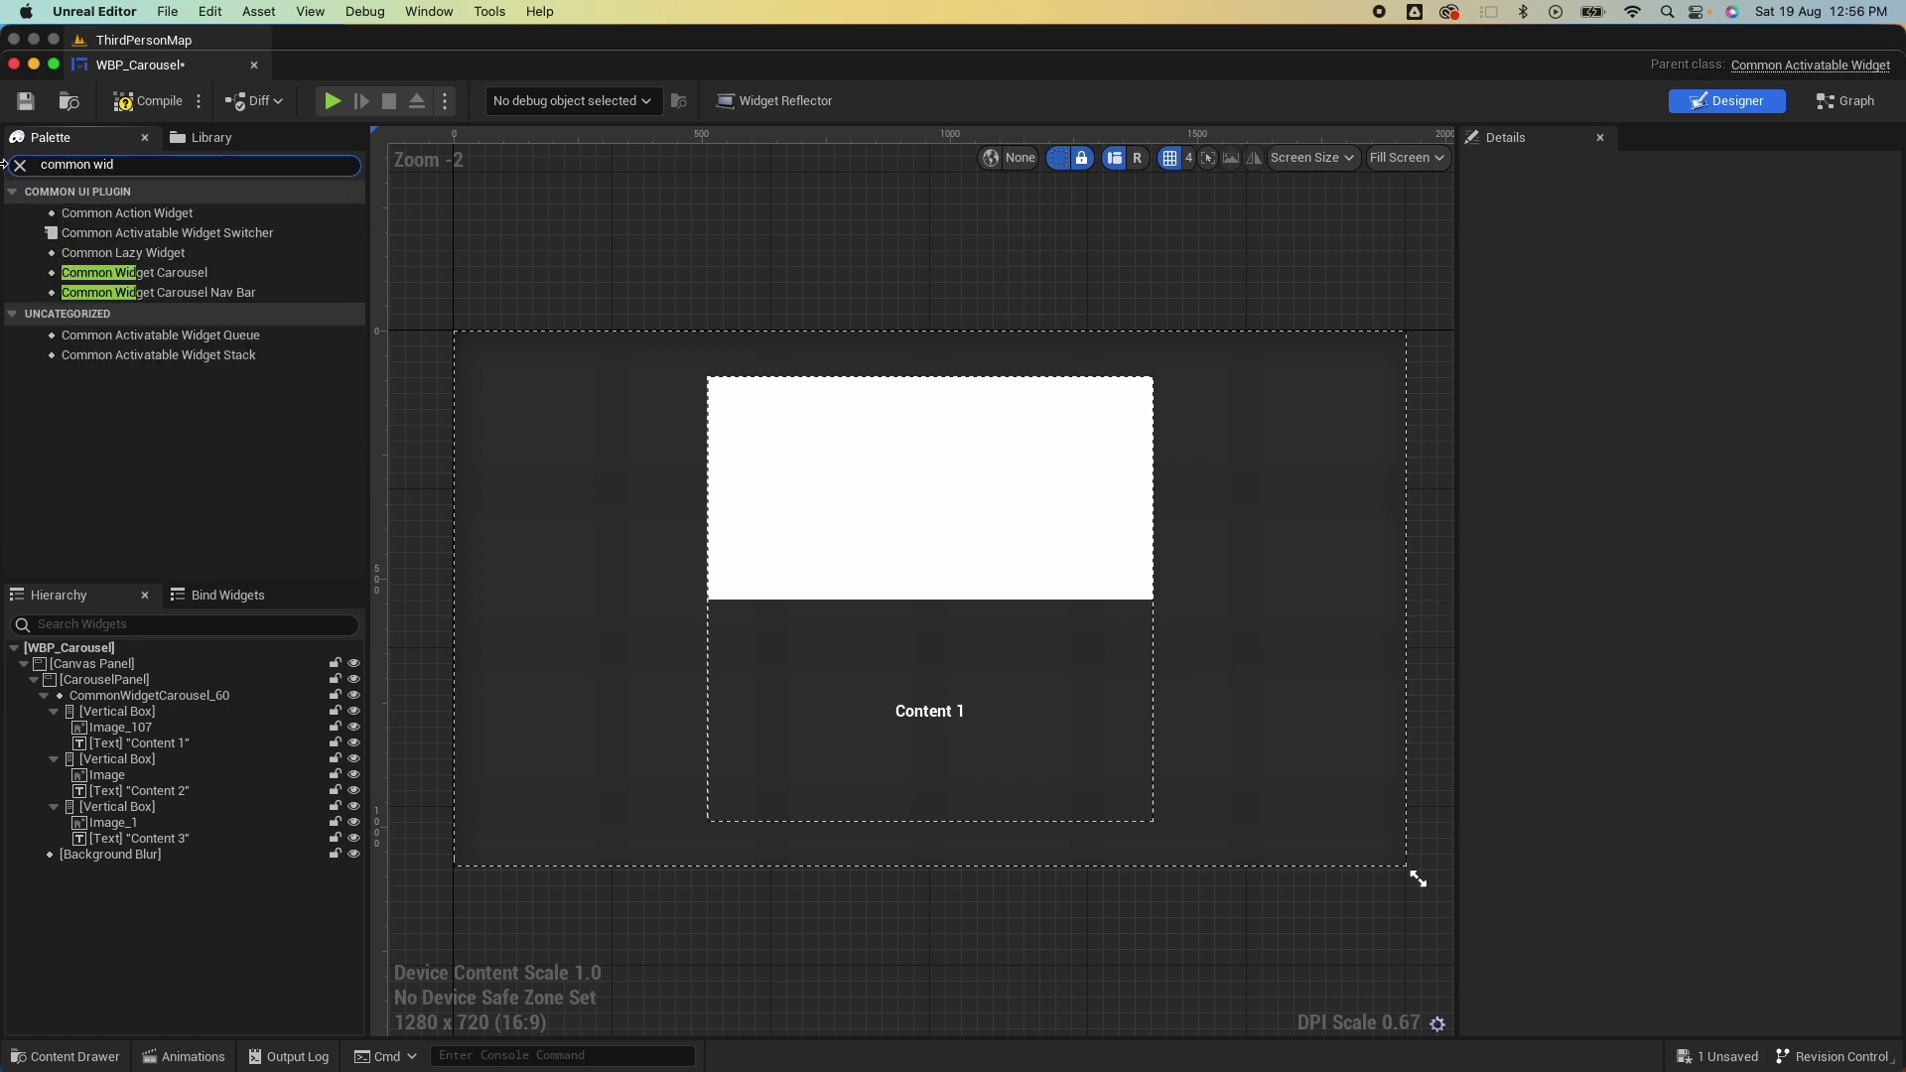
{"action": "left_click", "coordinate": [231, 294]}
{"action": "left_click_drag", "start_coordinate": [231, 298], "coordinate": [139, 687]}
{"action": "left_click", "coordinate": [184, 857]}
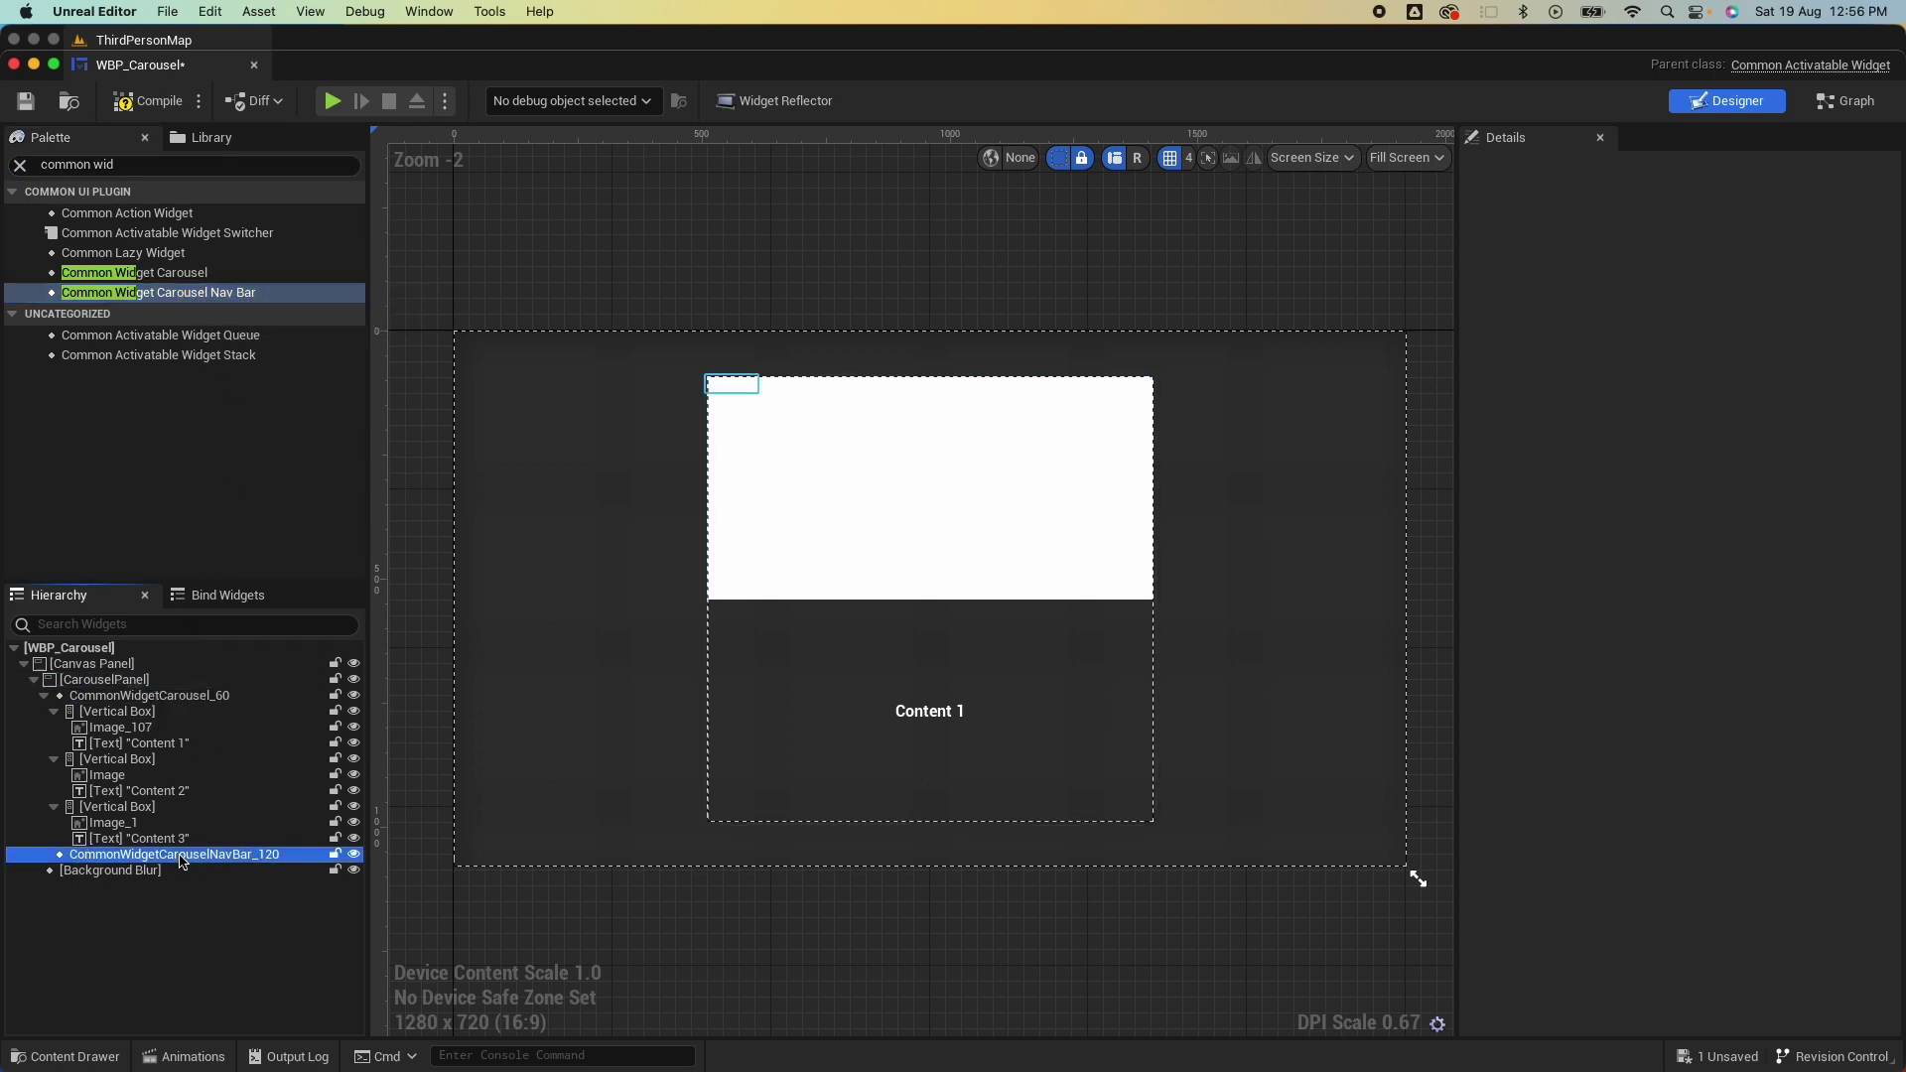
{"action": "left_click", "coordinate": [1609, 171]}
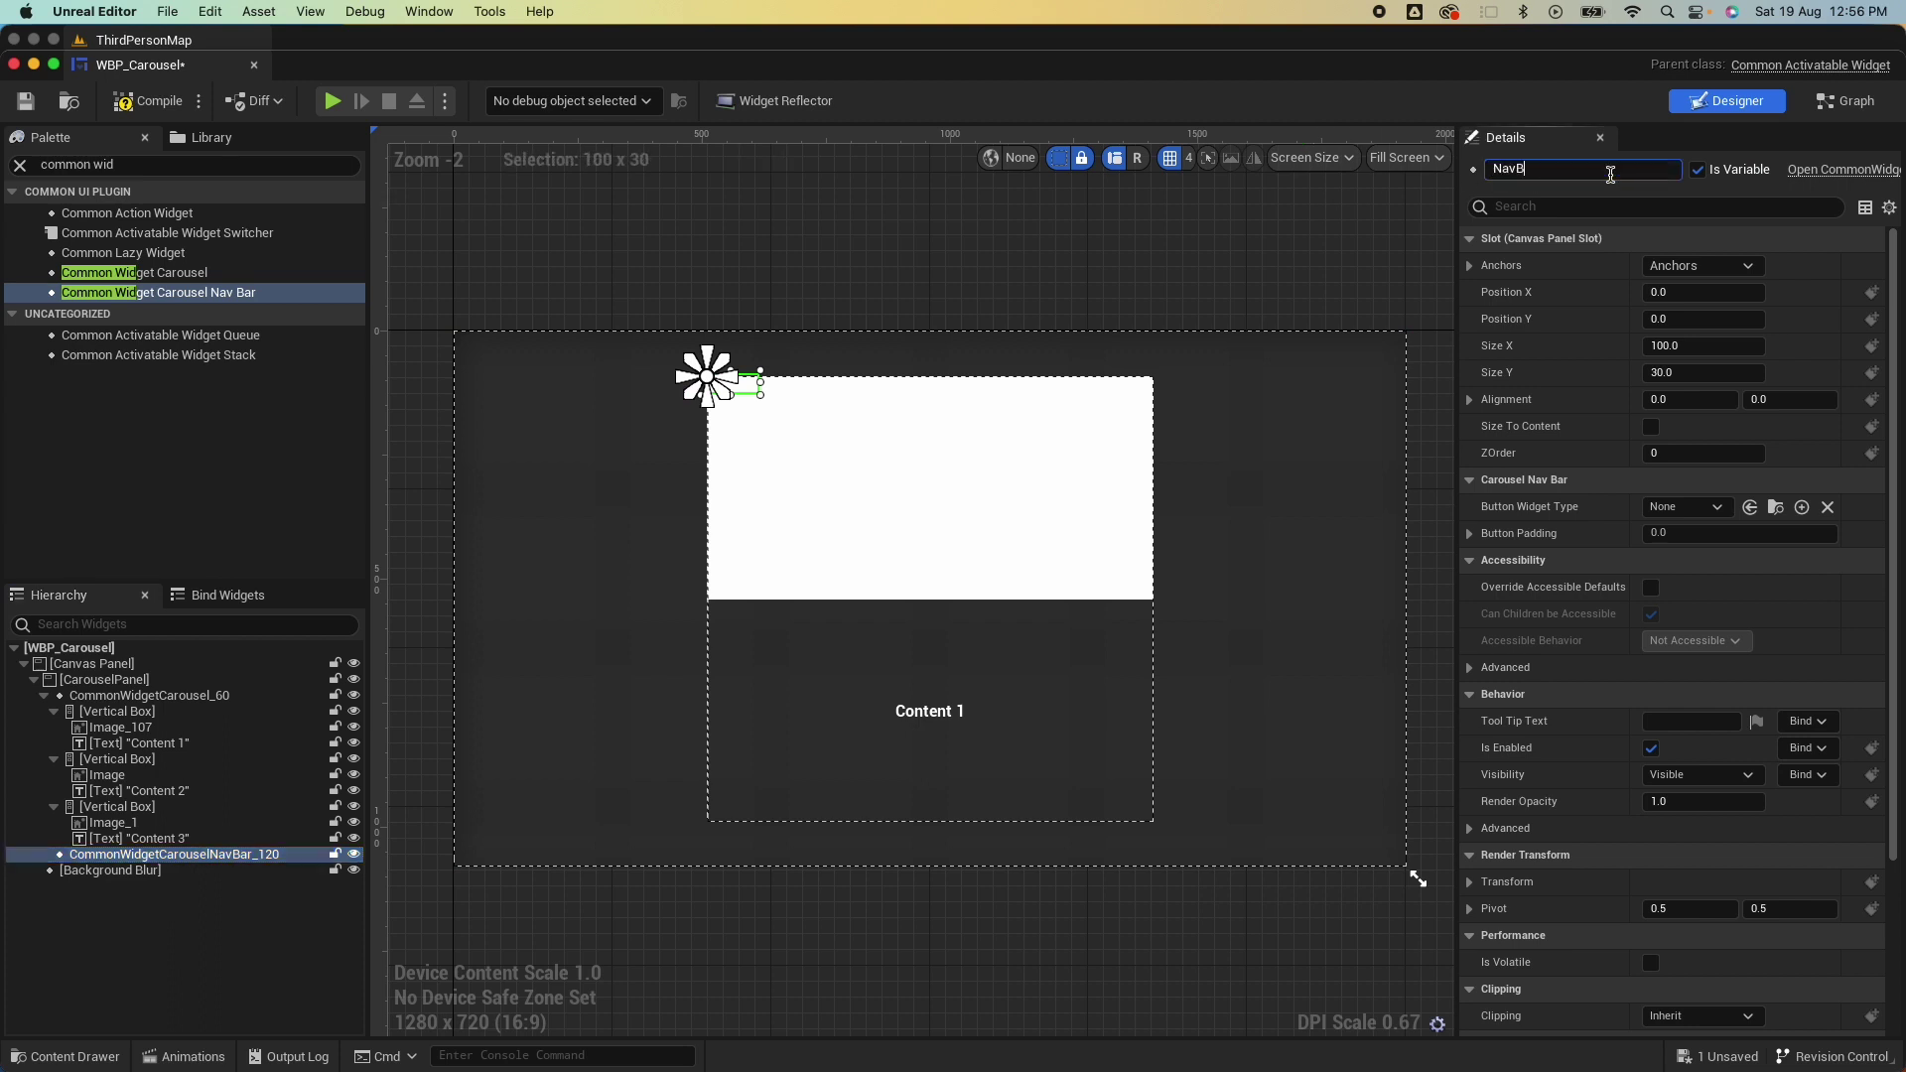
{"action": "key", "text": "Return"}
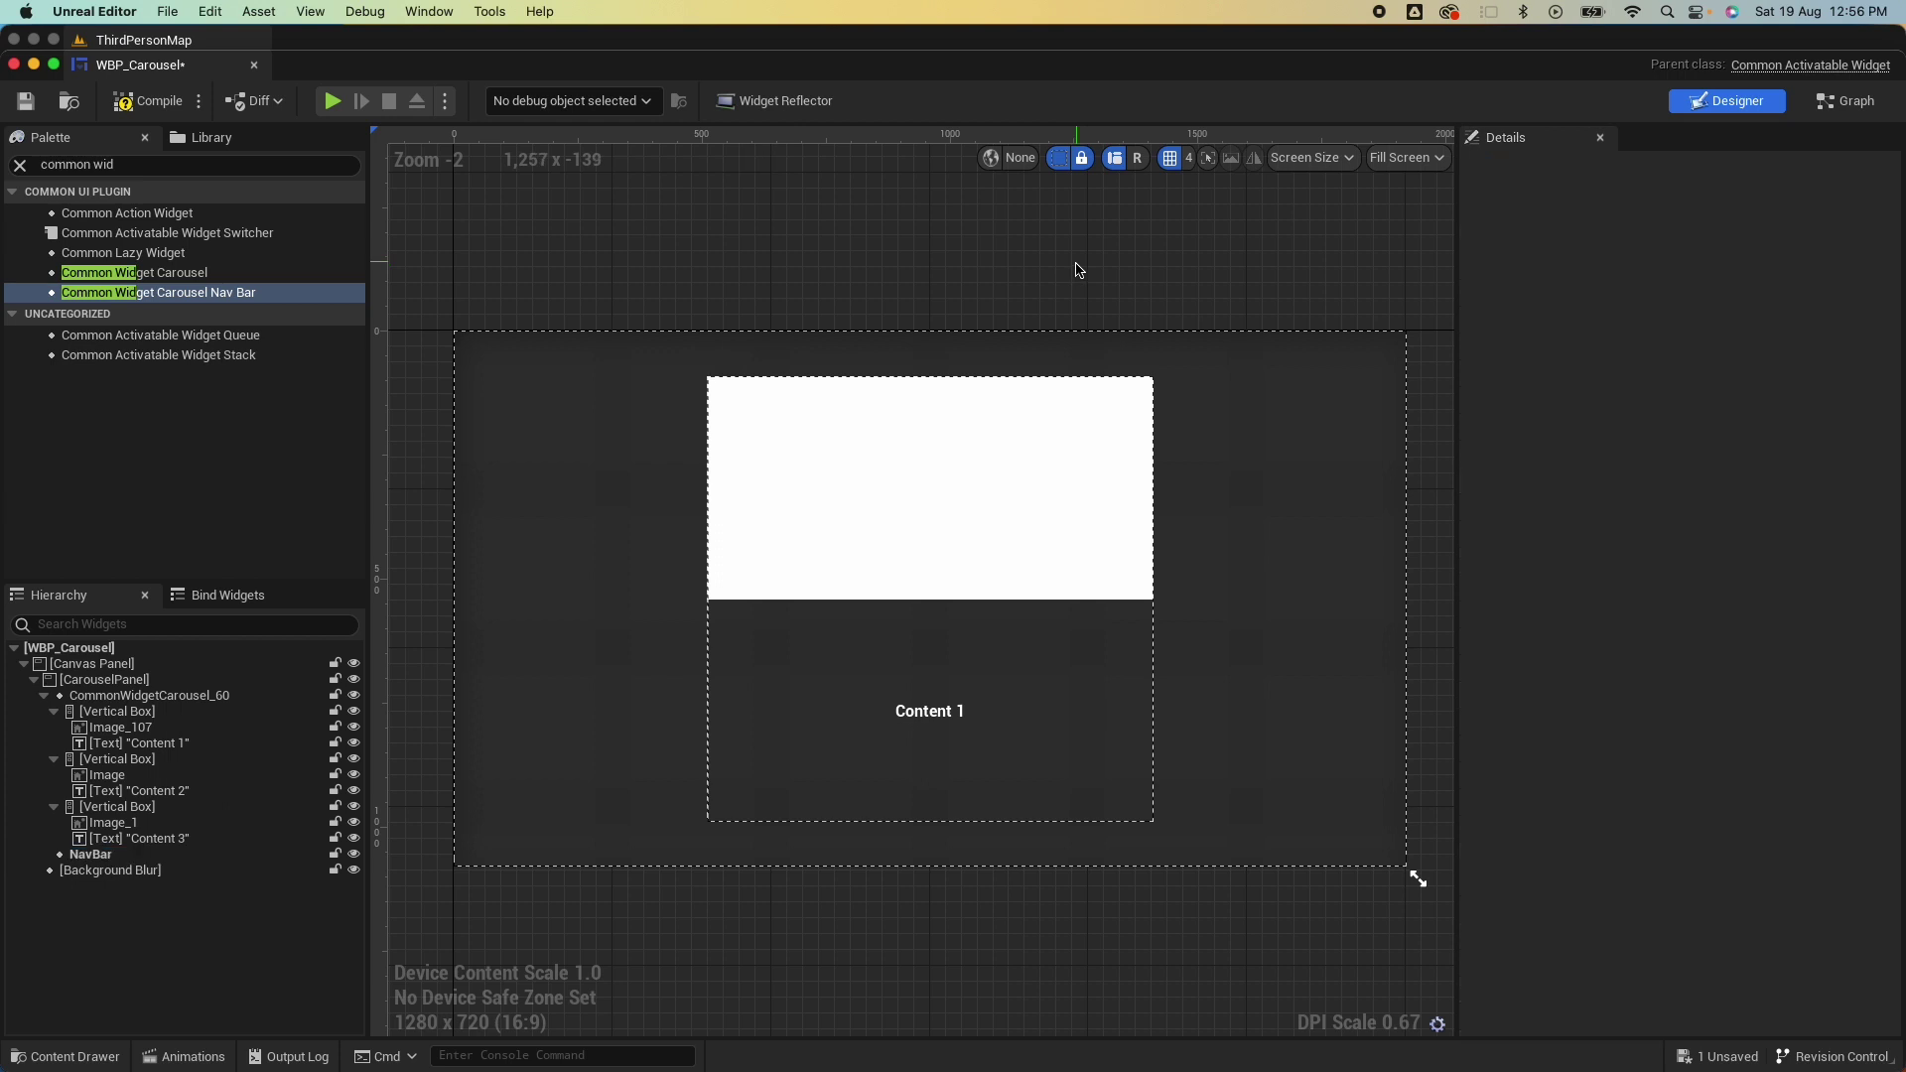
Move NavBar to the bottom edge of CarouselPanel, at about X 12, Y 856, and stretch it to about 873 wide.
{"action": "left_click", "coordinate": [131, 854]}
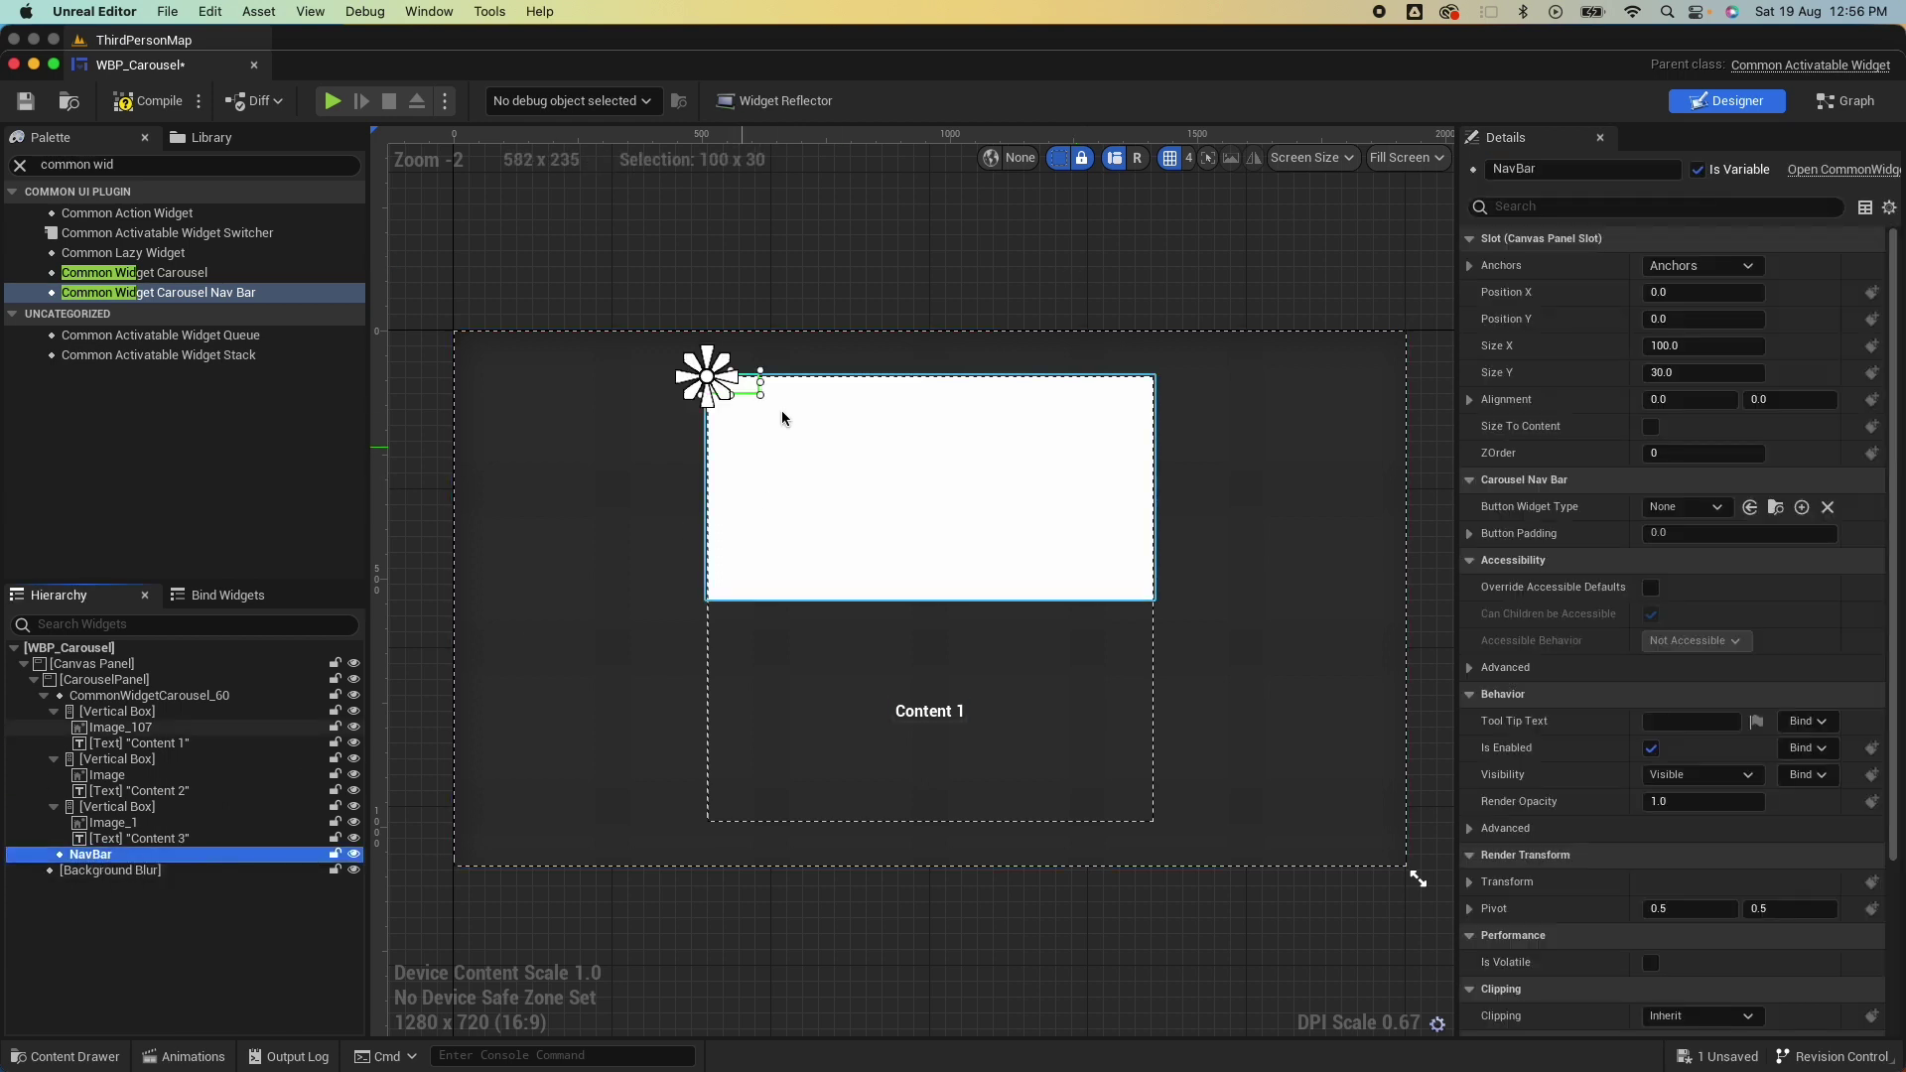
{"action": "left_click_drag", "start_coordinate": [754, 397], "coordinate": [947, 814]}
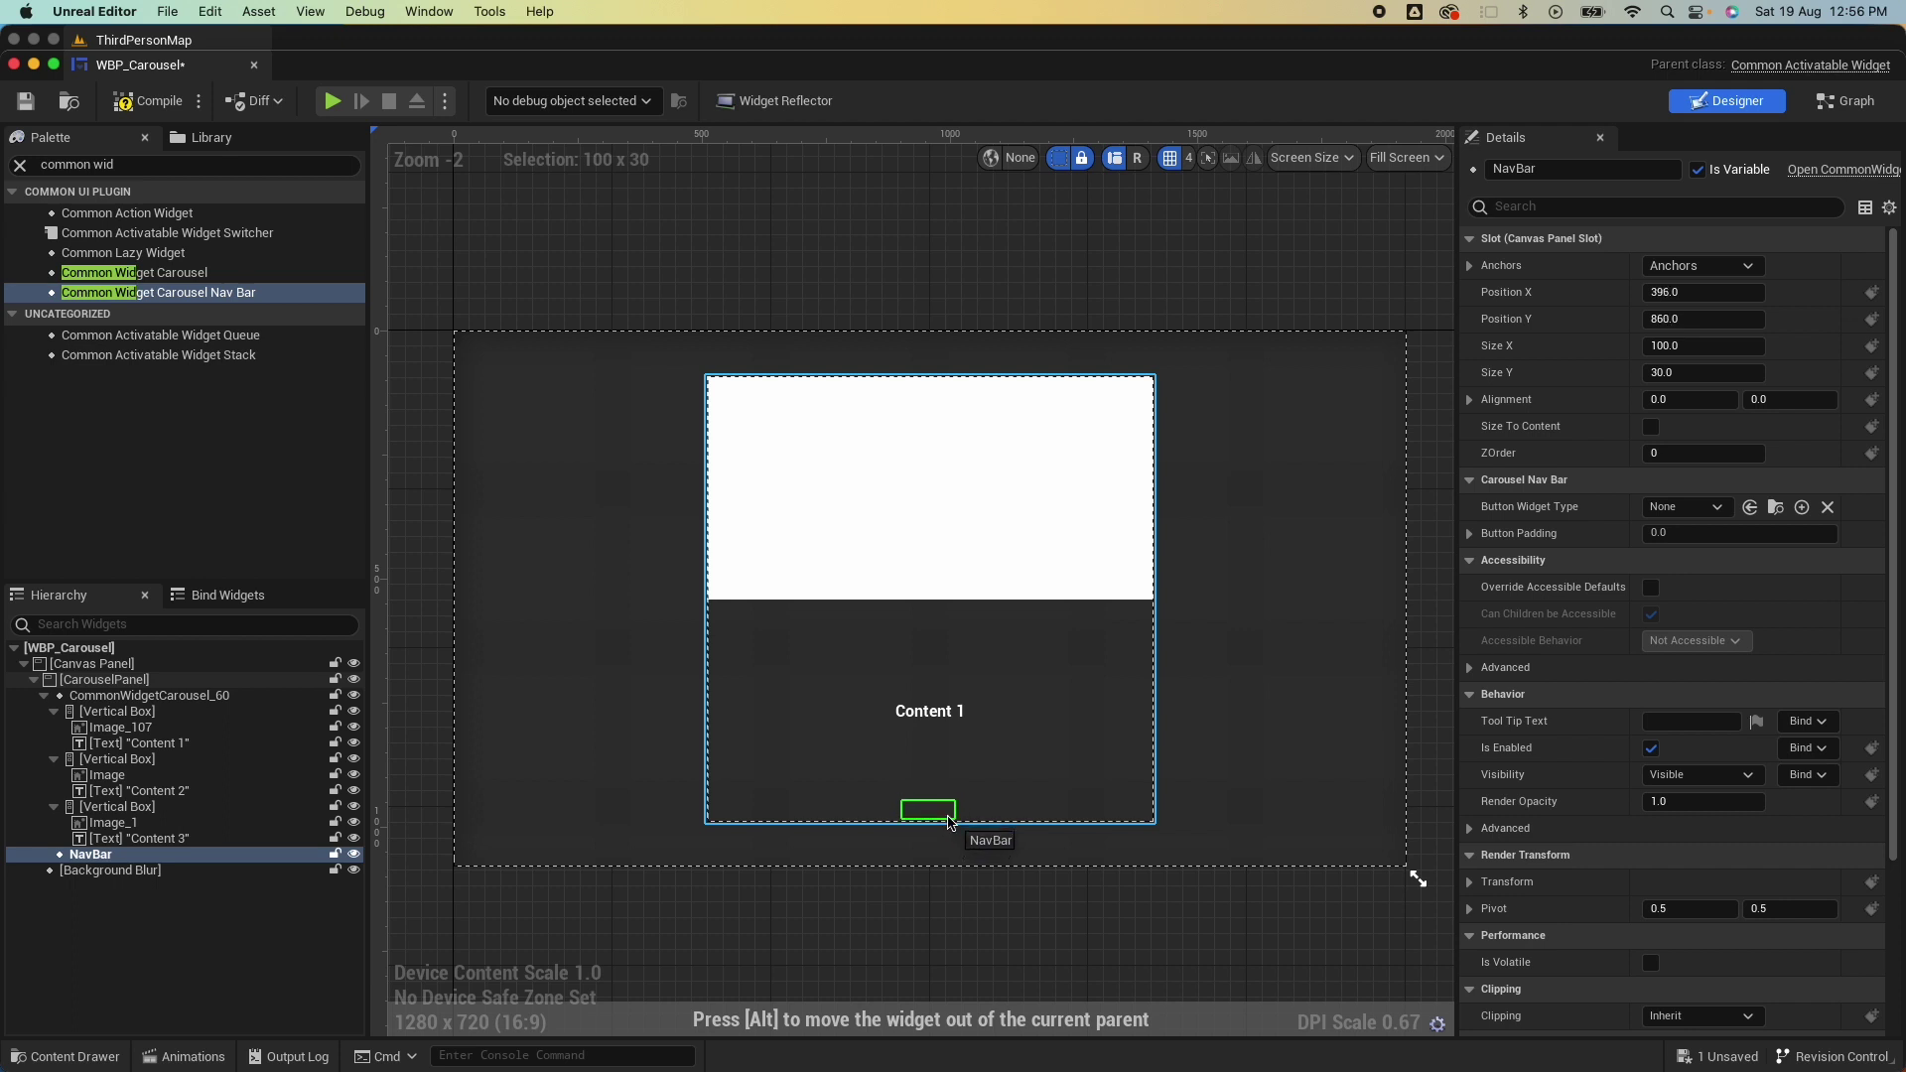
{"action": "left_click_drag", "start_coordinate": [948, 820], "coordinate": [948, 821]}
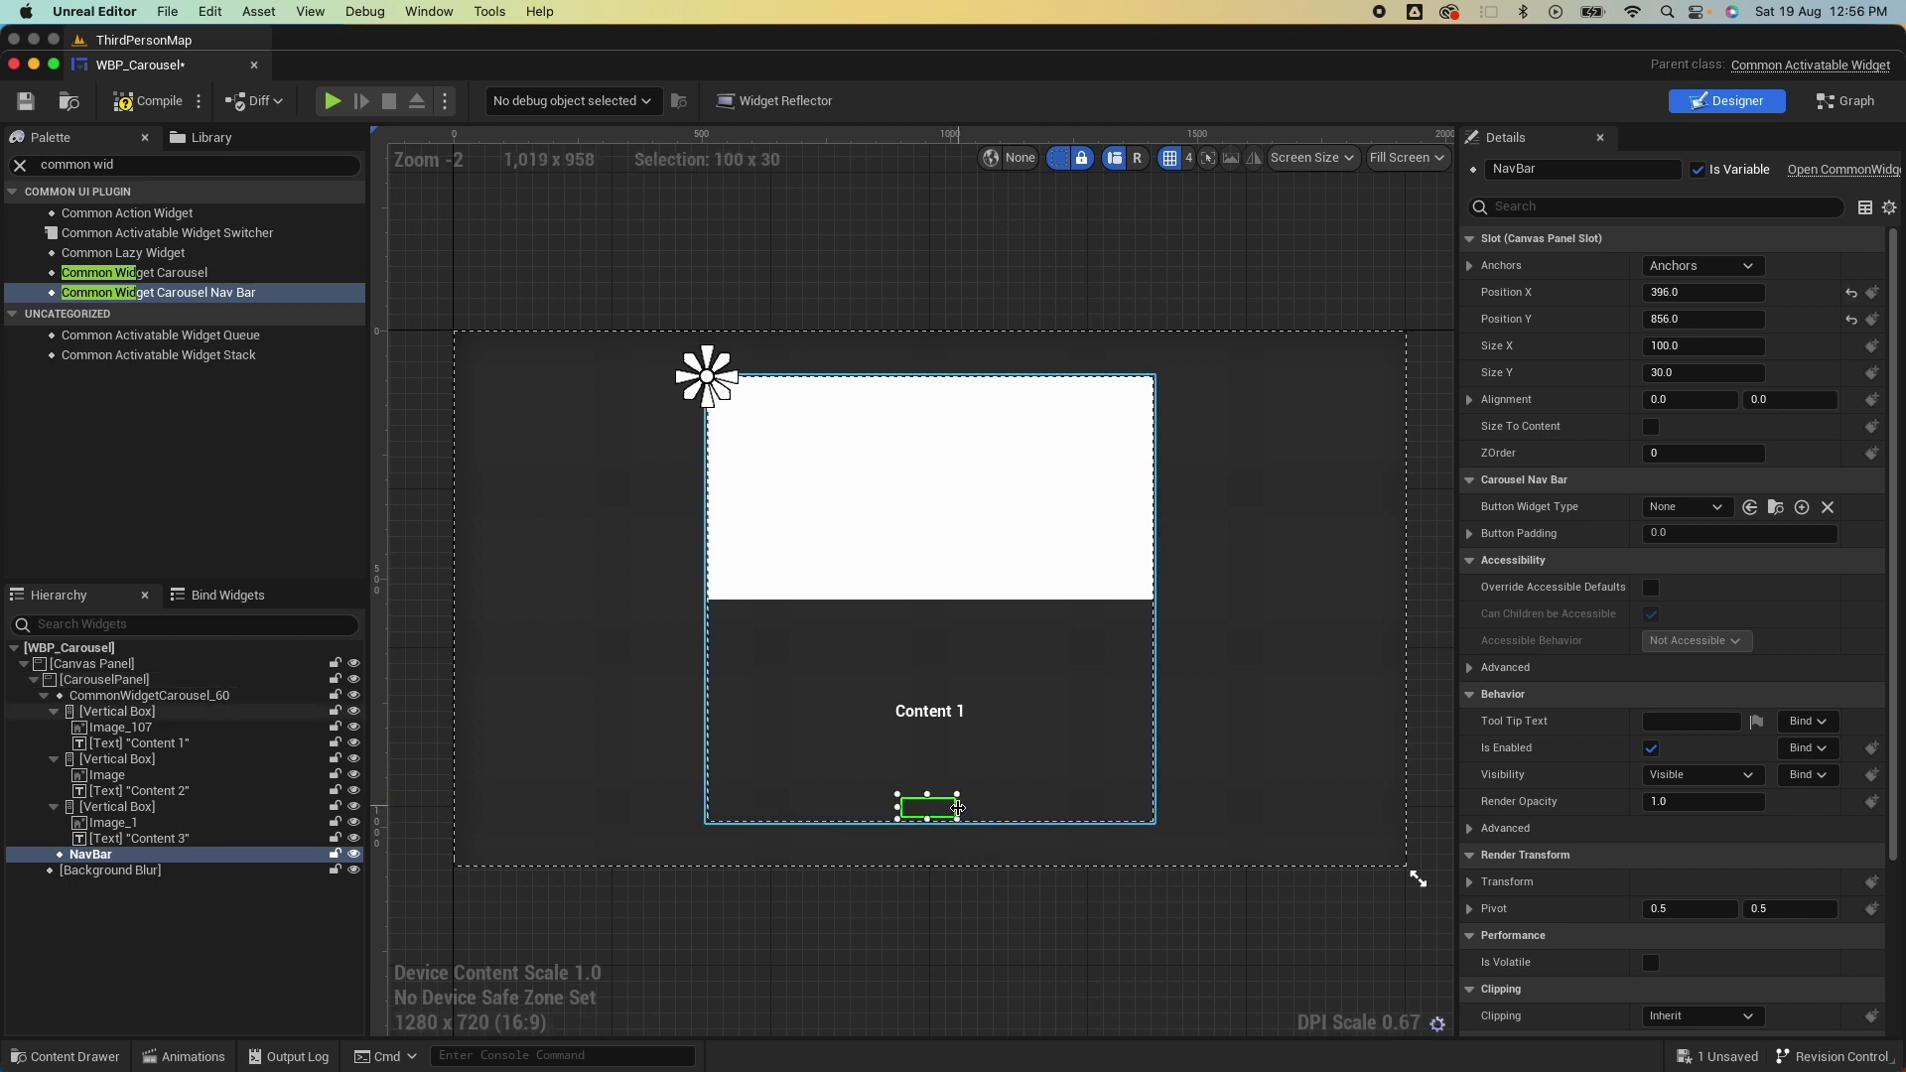
{"action": "left_click_drag", "start_coordinate": [1152, 811], "coordinate": [1148, 810]}
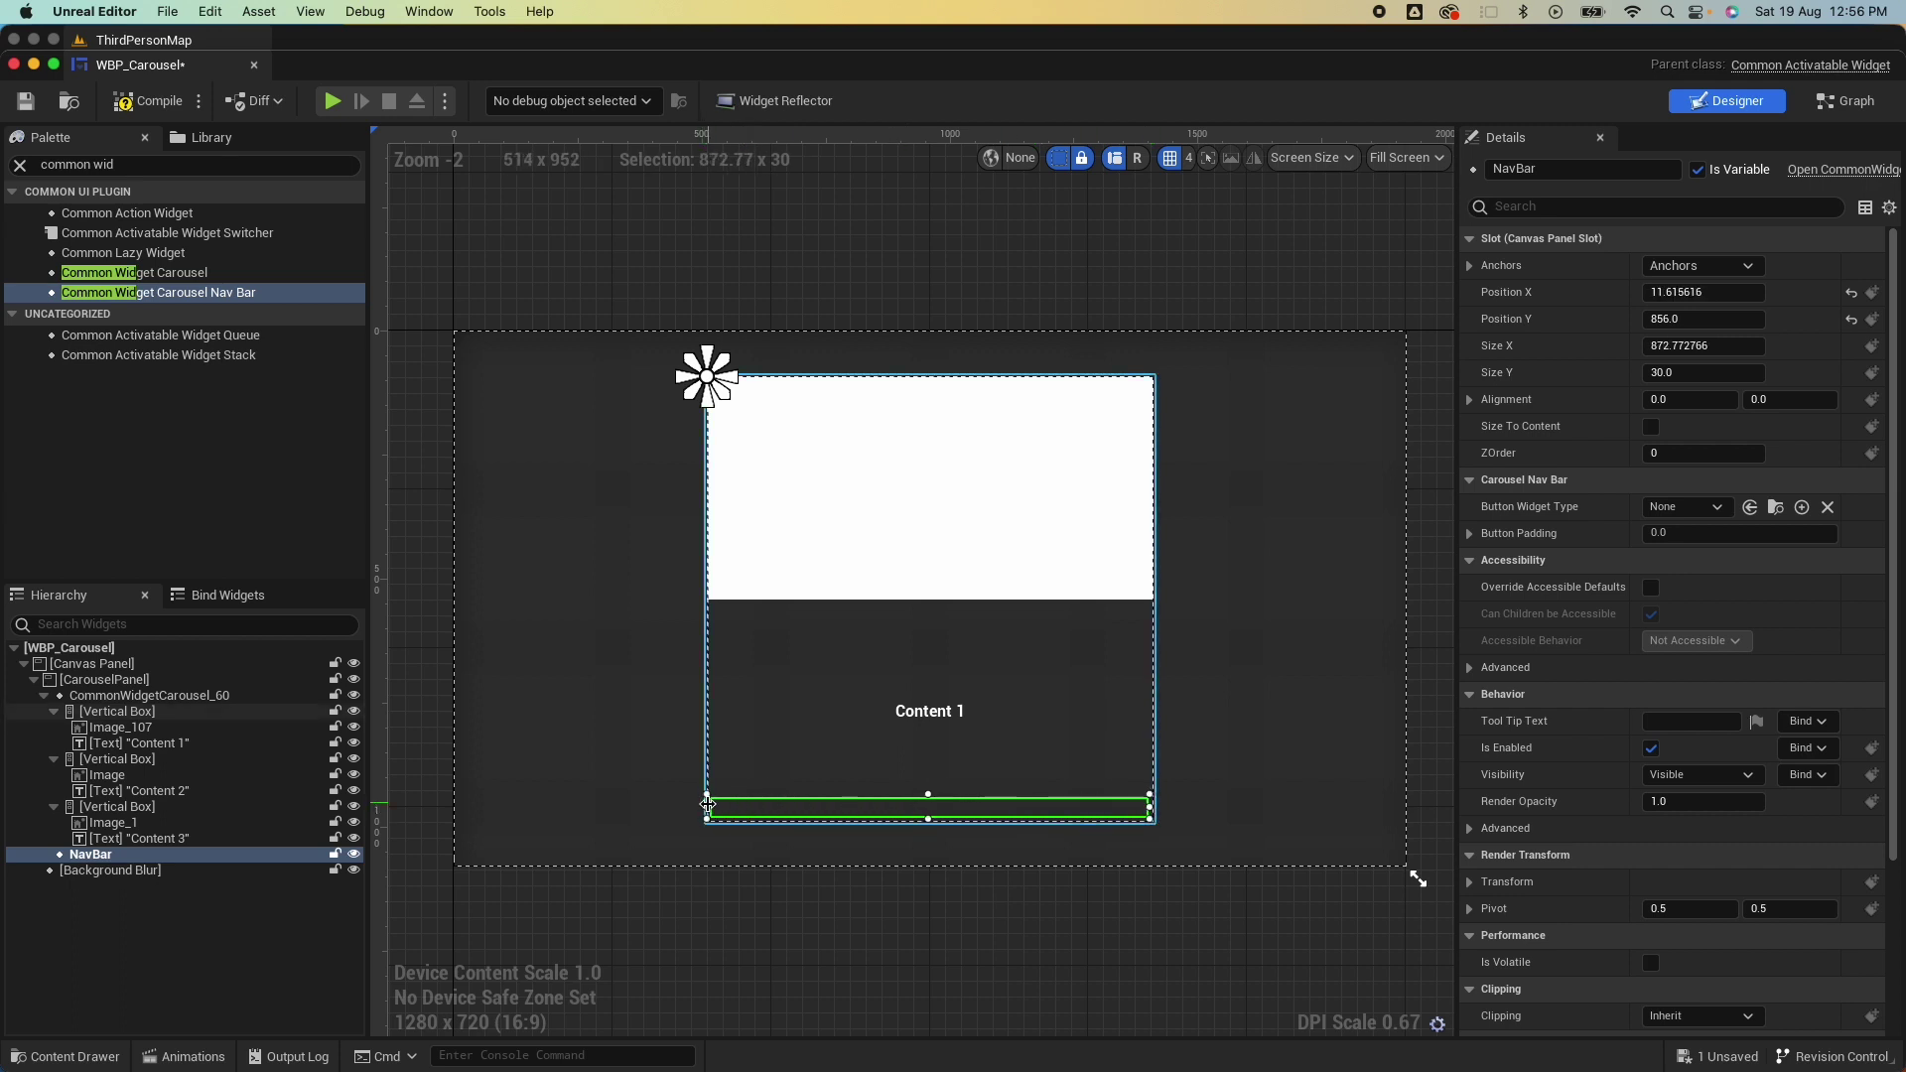
Set the height of CommonWidgetCarousel_60 to 800.
{"action": "left_click", "coordinate": [960, 769]}
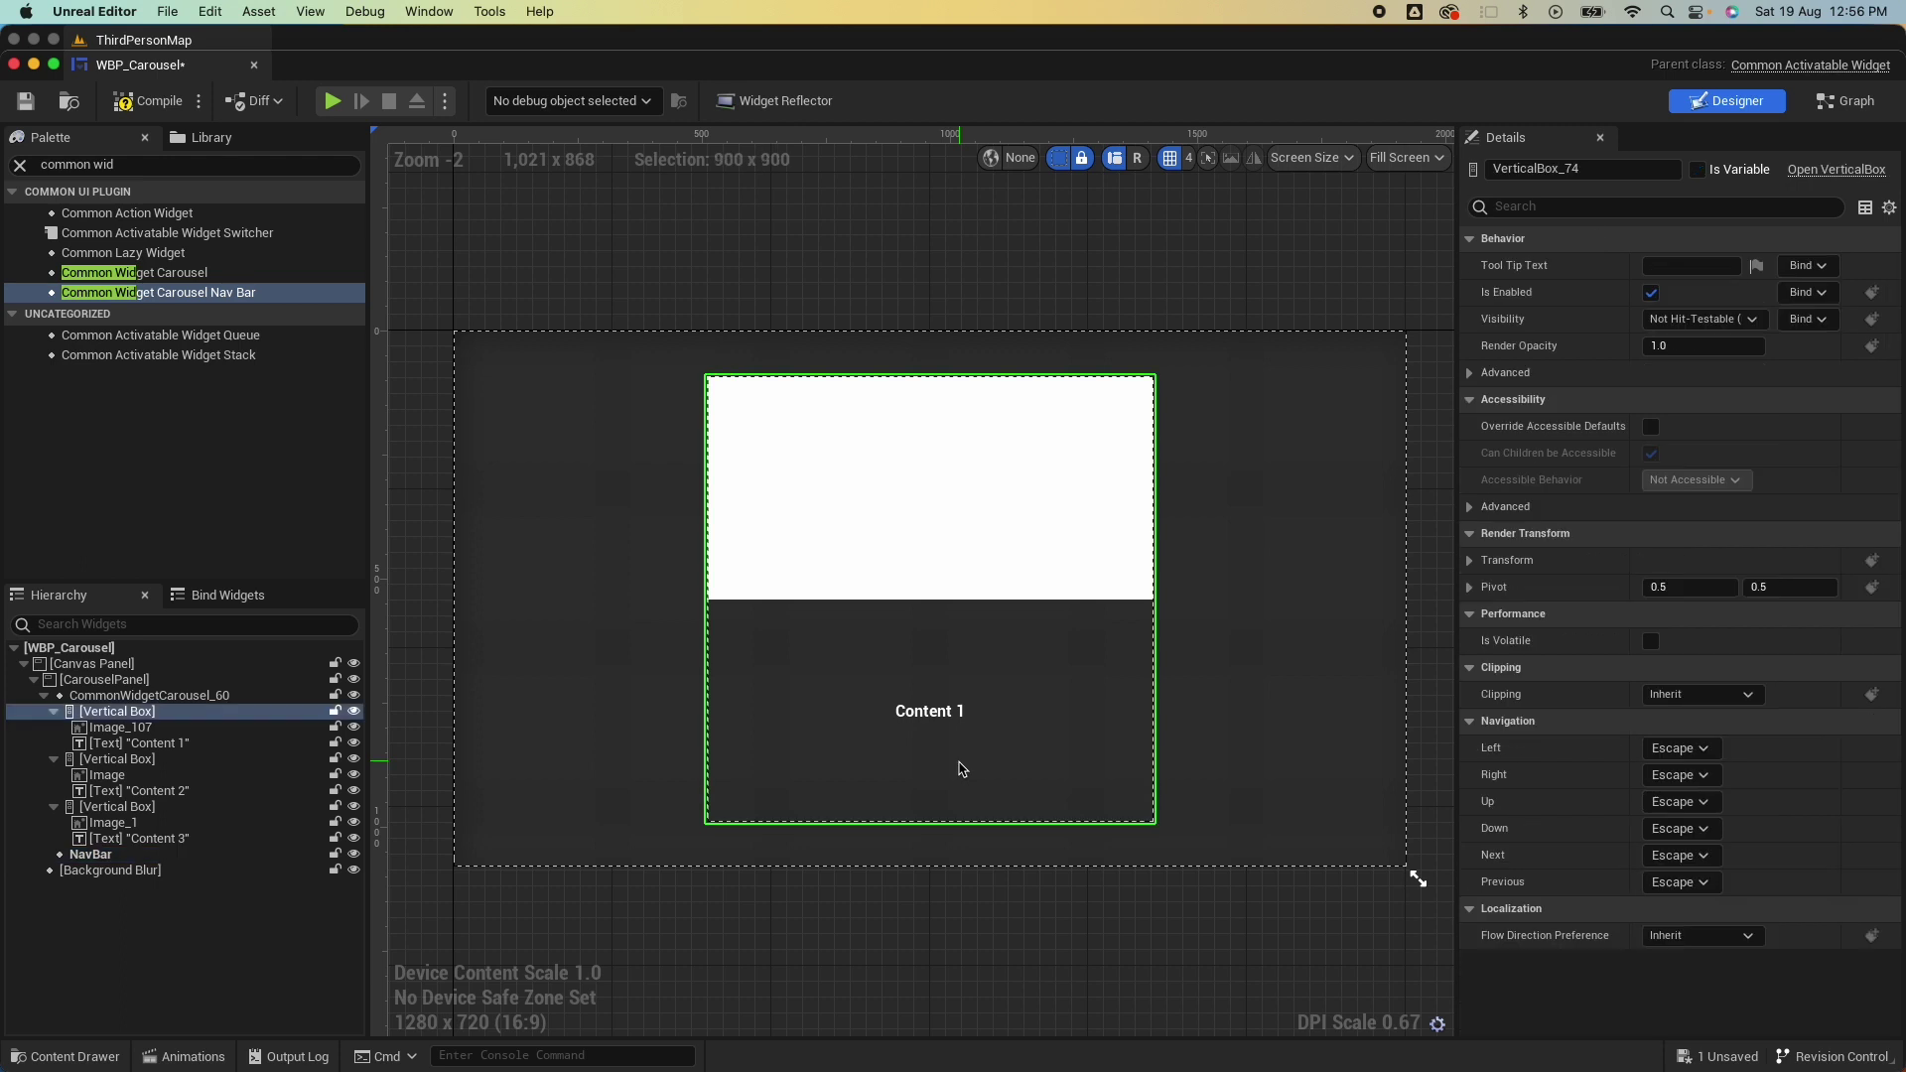
{"action": "left_click", "coordinate": [139, 716]}
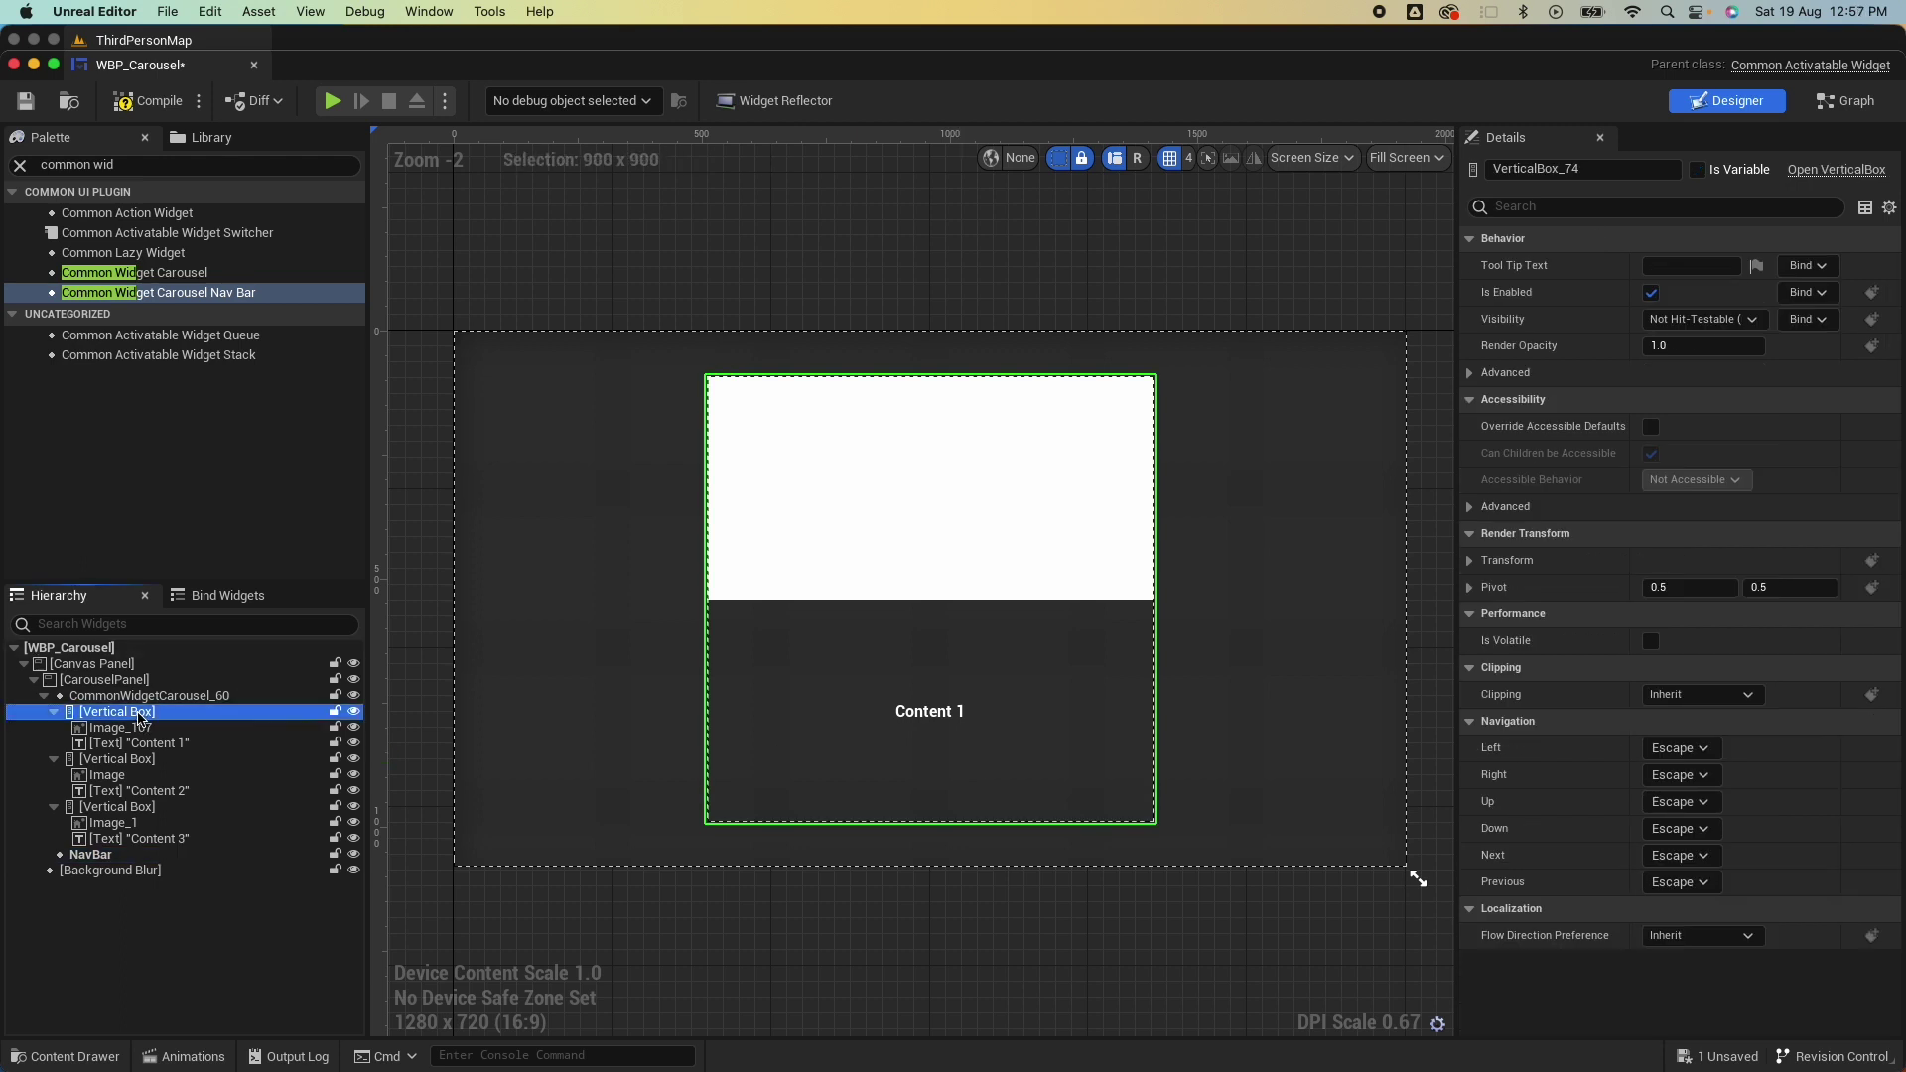
{"action": "left_click", "coordinate": [99, 681]}
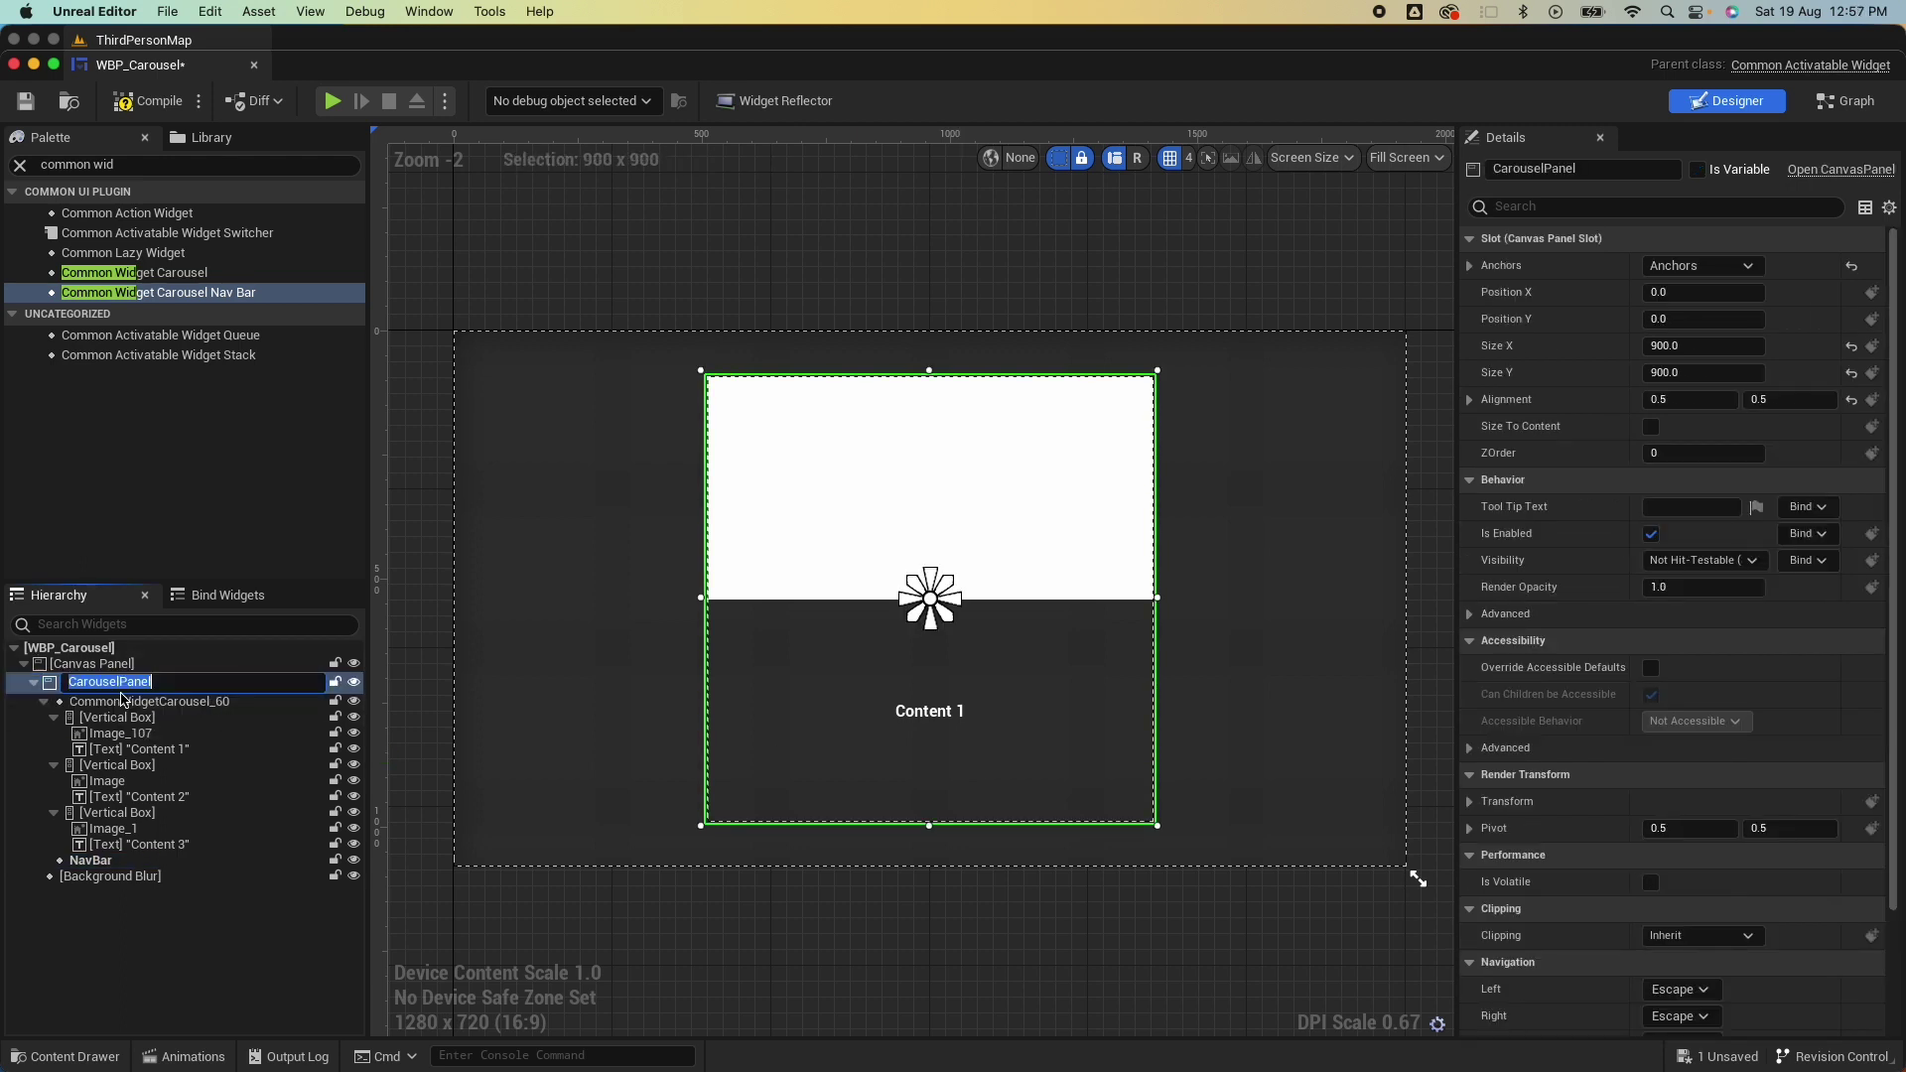
{"action": "left_click", "coordinate": [129, 696]}
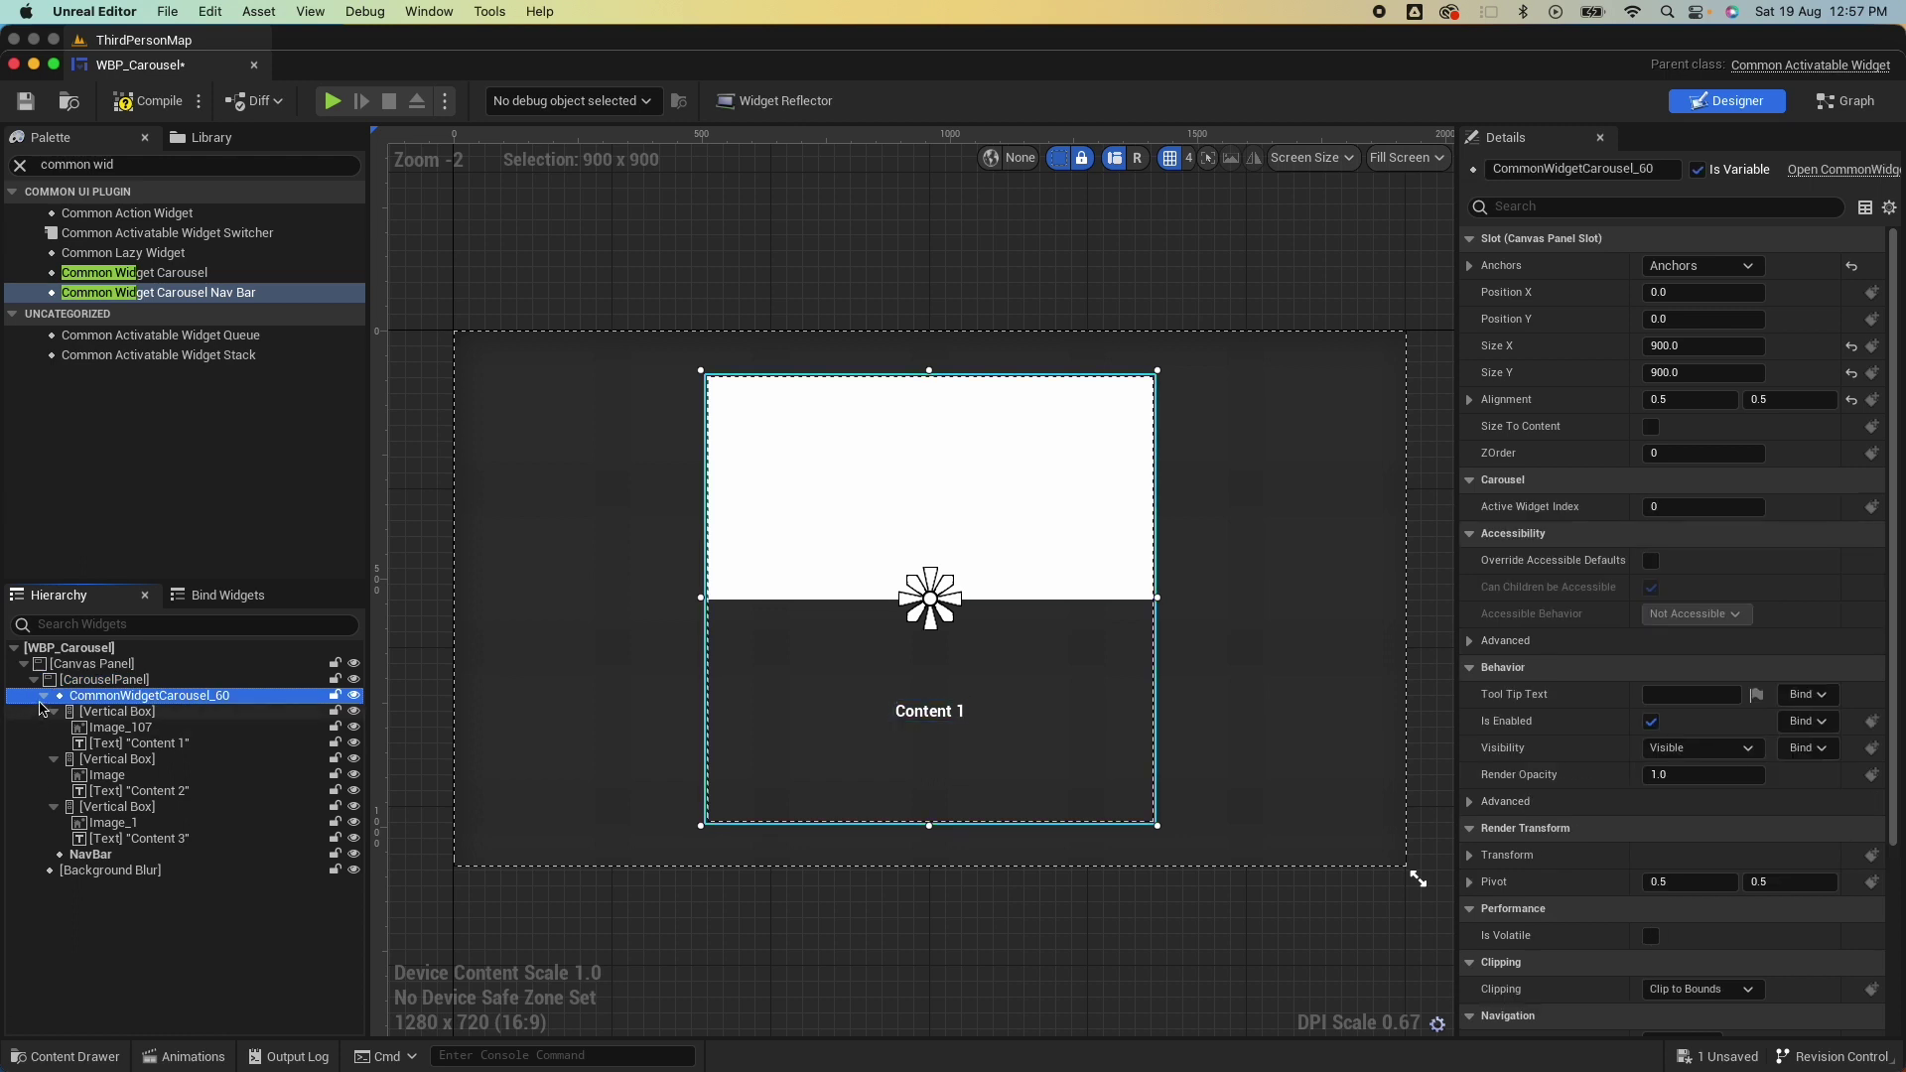
{"action": "left_click", "coordinate": [44, 696]}
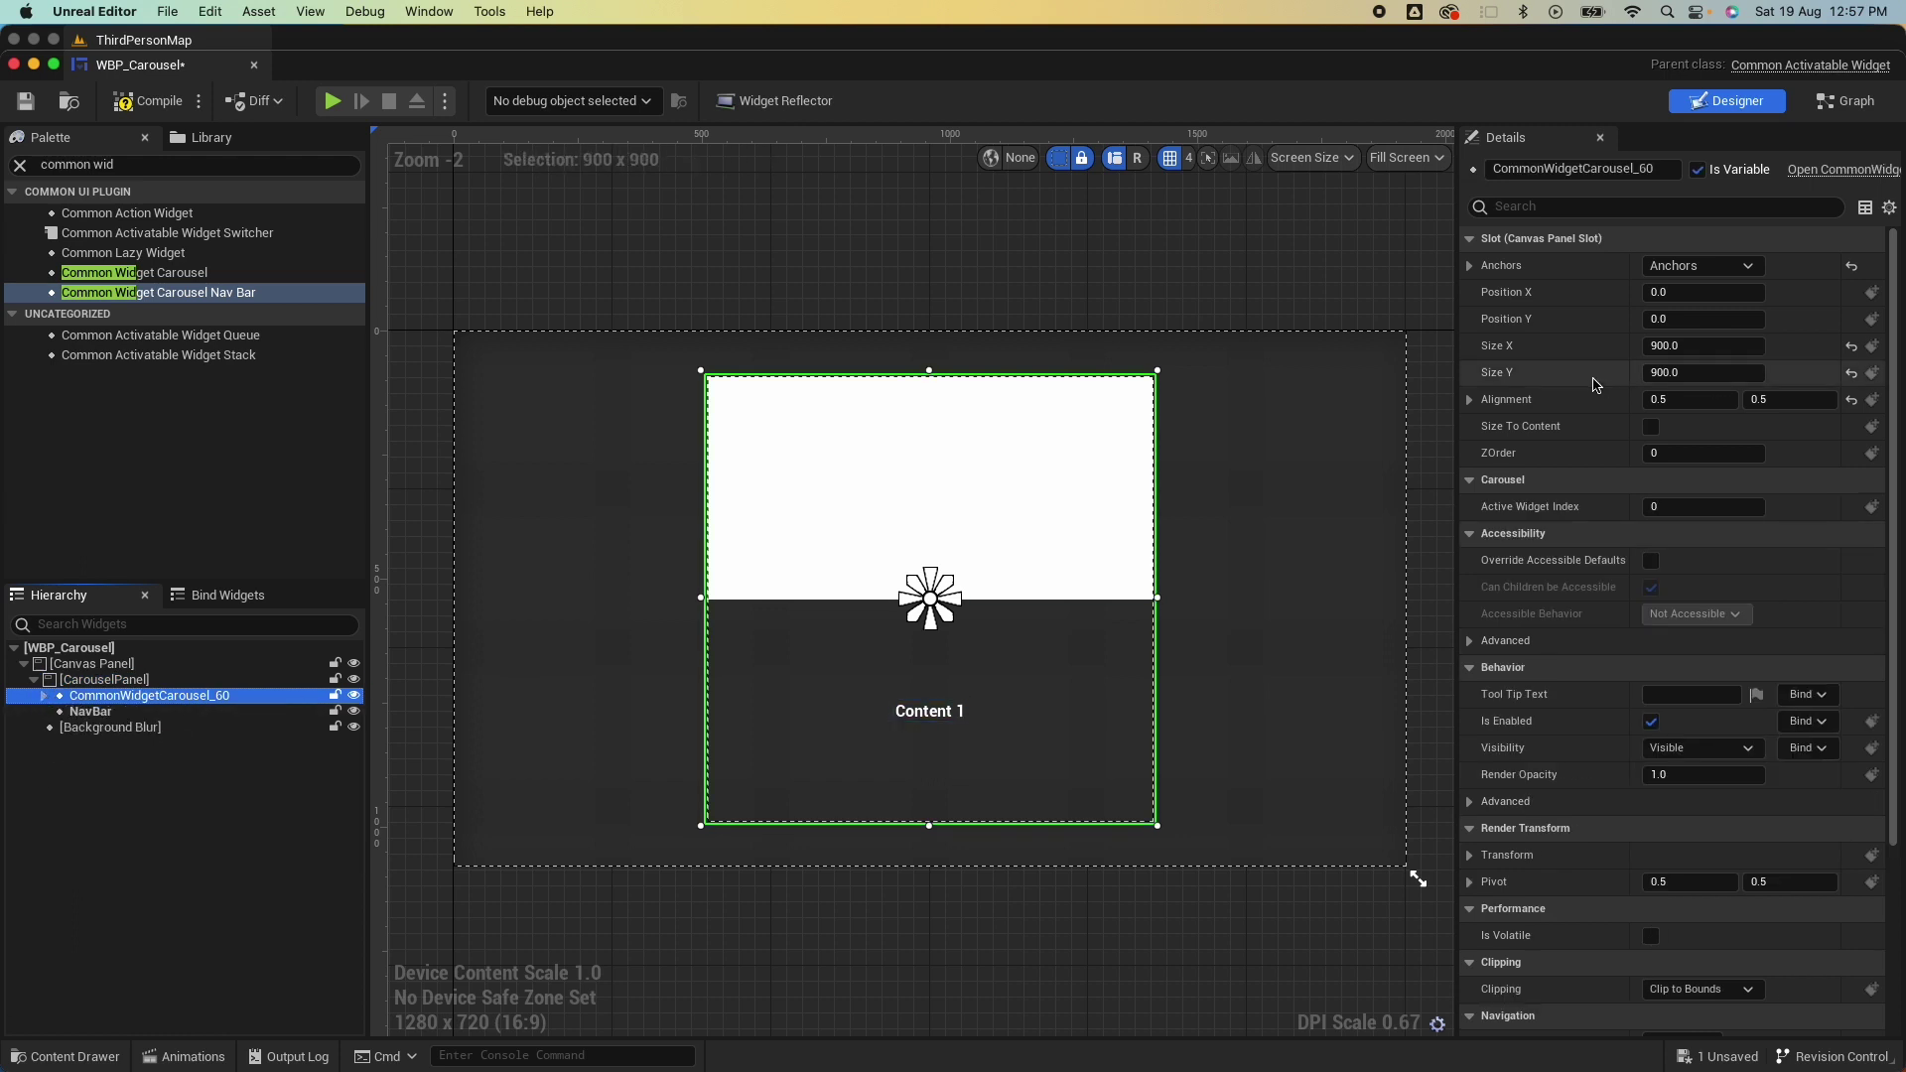
{"action": "left_click", "coordinate": [1720, 373]}
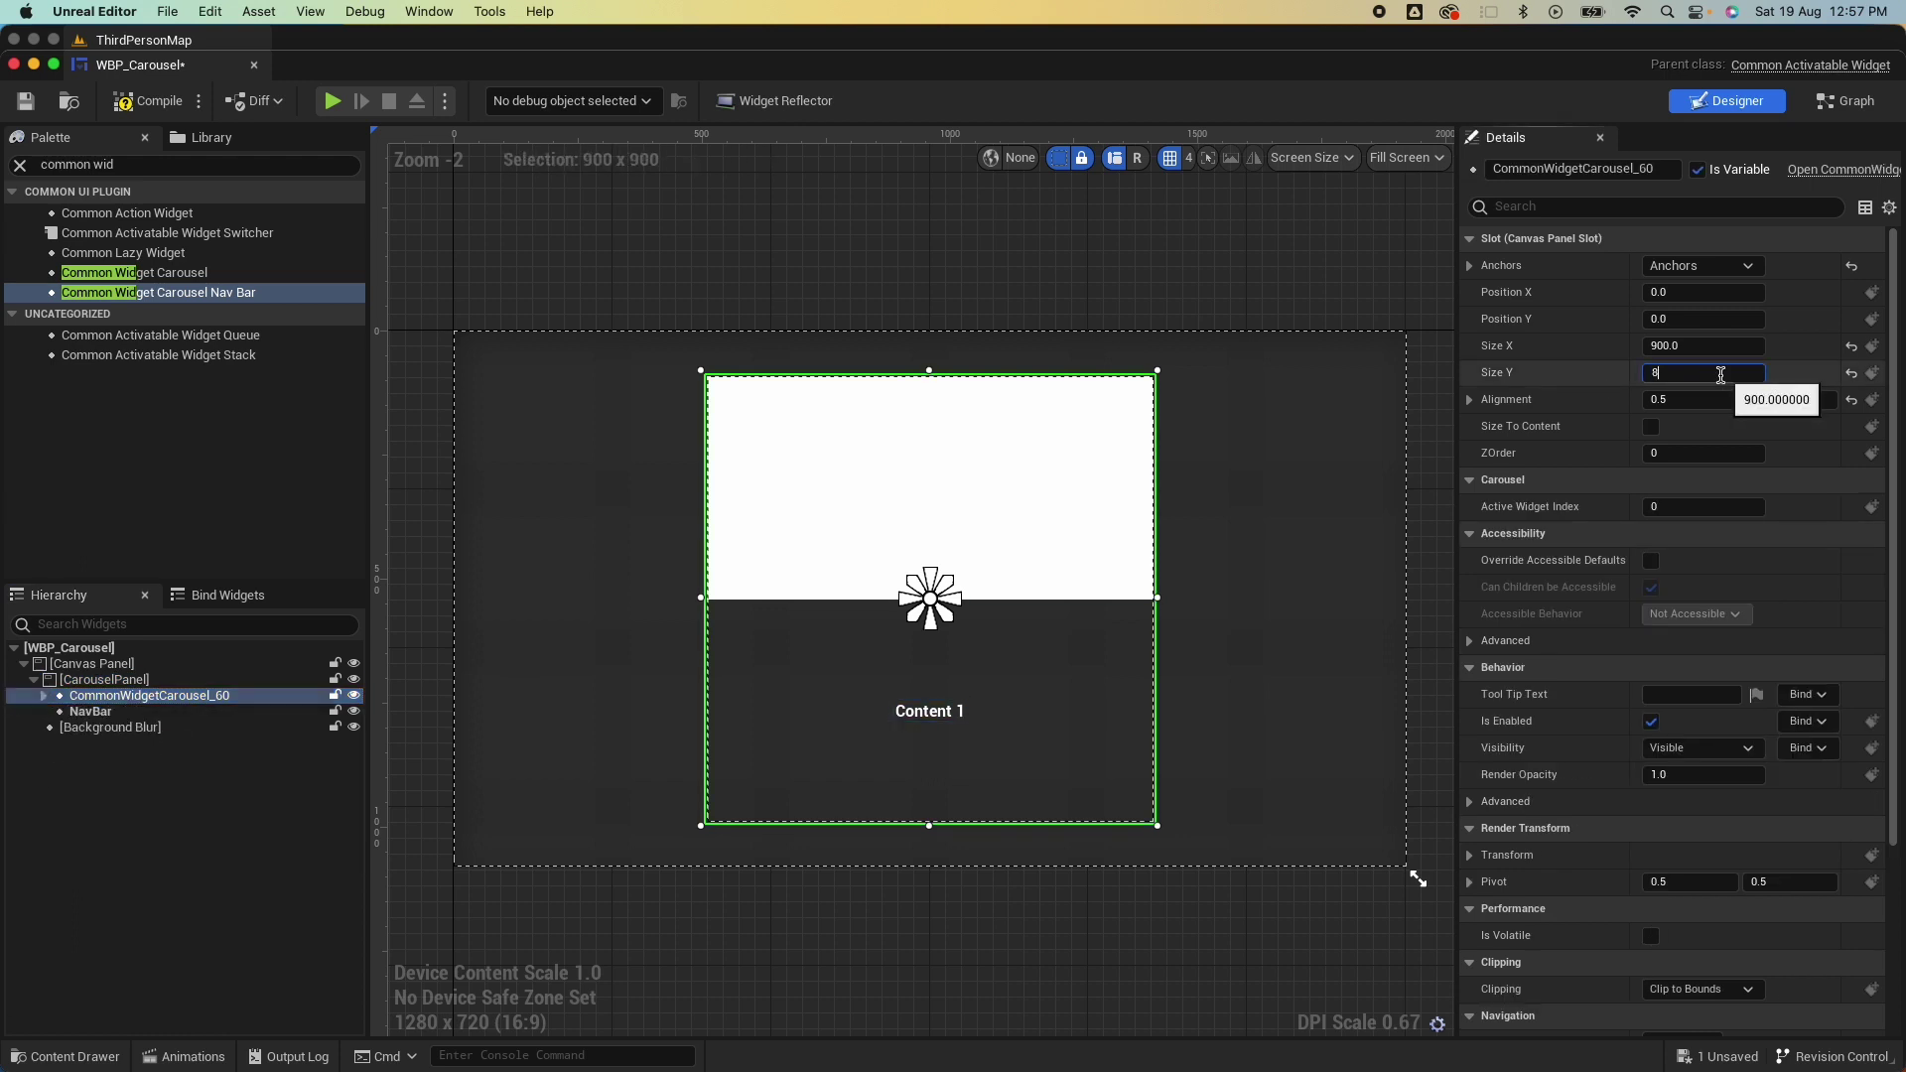
{"action": "type", "text": "800"}
{"action": "key", "text": "Return"}
Move the widget carousel up to the top edge of CarouselPanel and stretch NavBar upward to about 50 high.
{"action": "left_click_drag", "start_coordinate": [1045, 496], "coordinate": [1044, 476]}
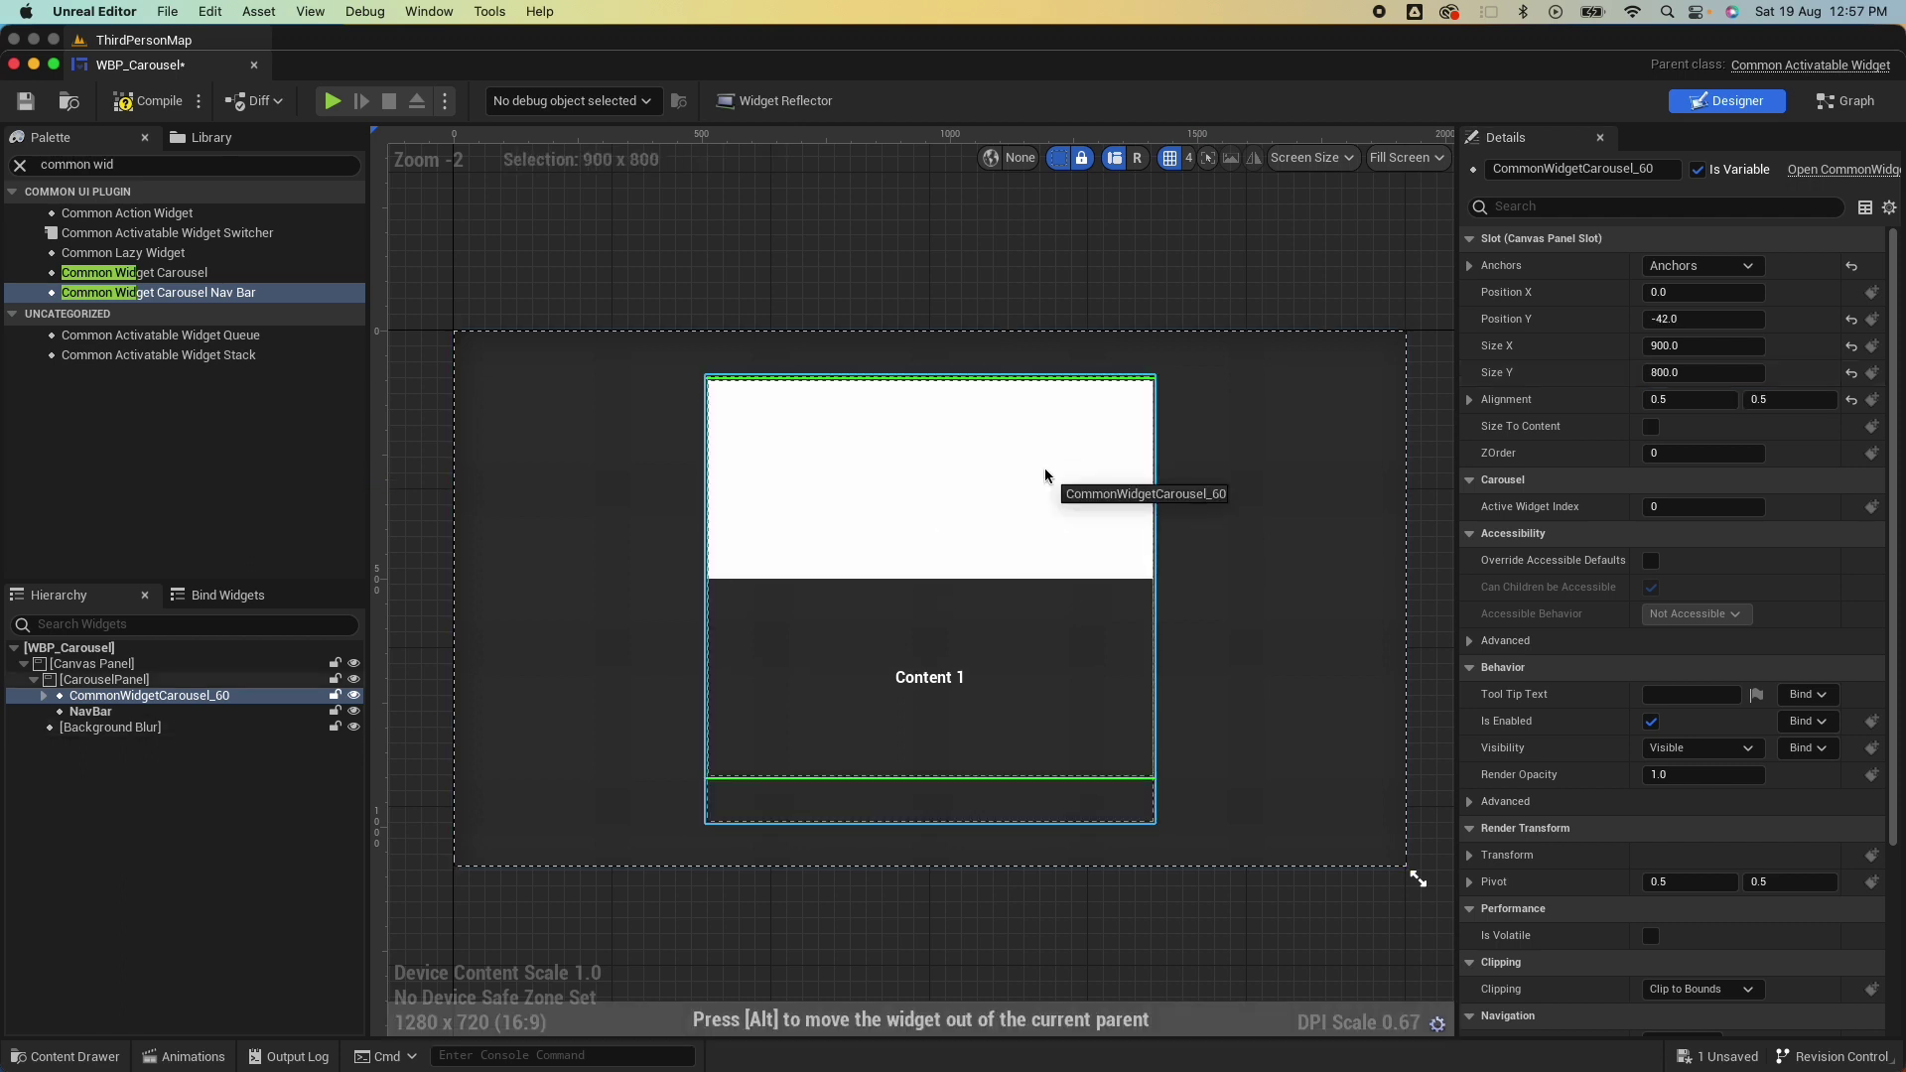
{"action": "left_click", "coordinate": [928, 802]}
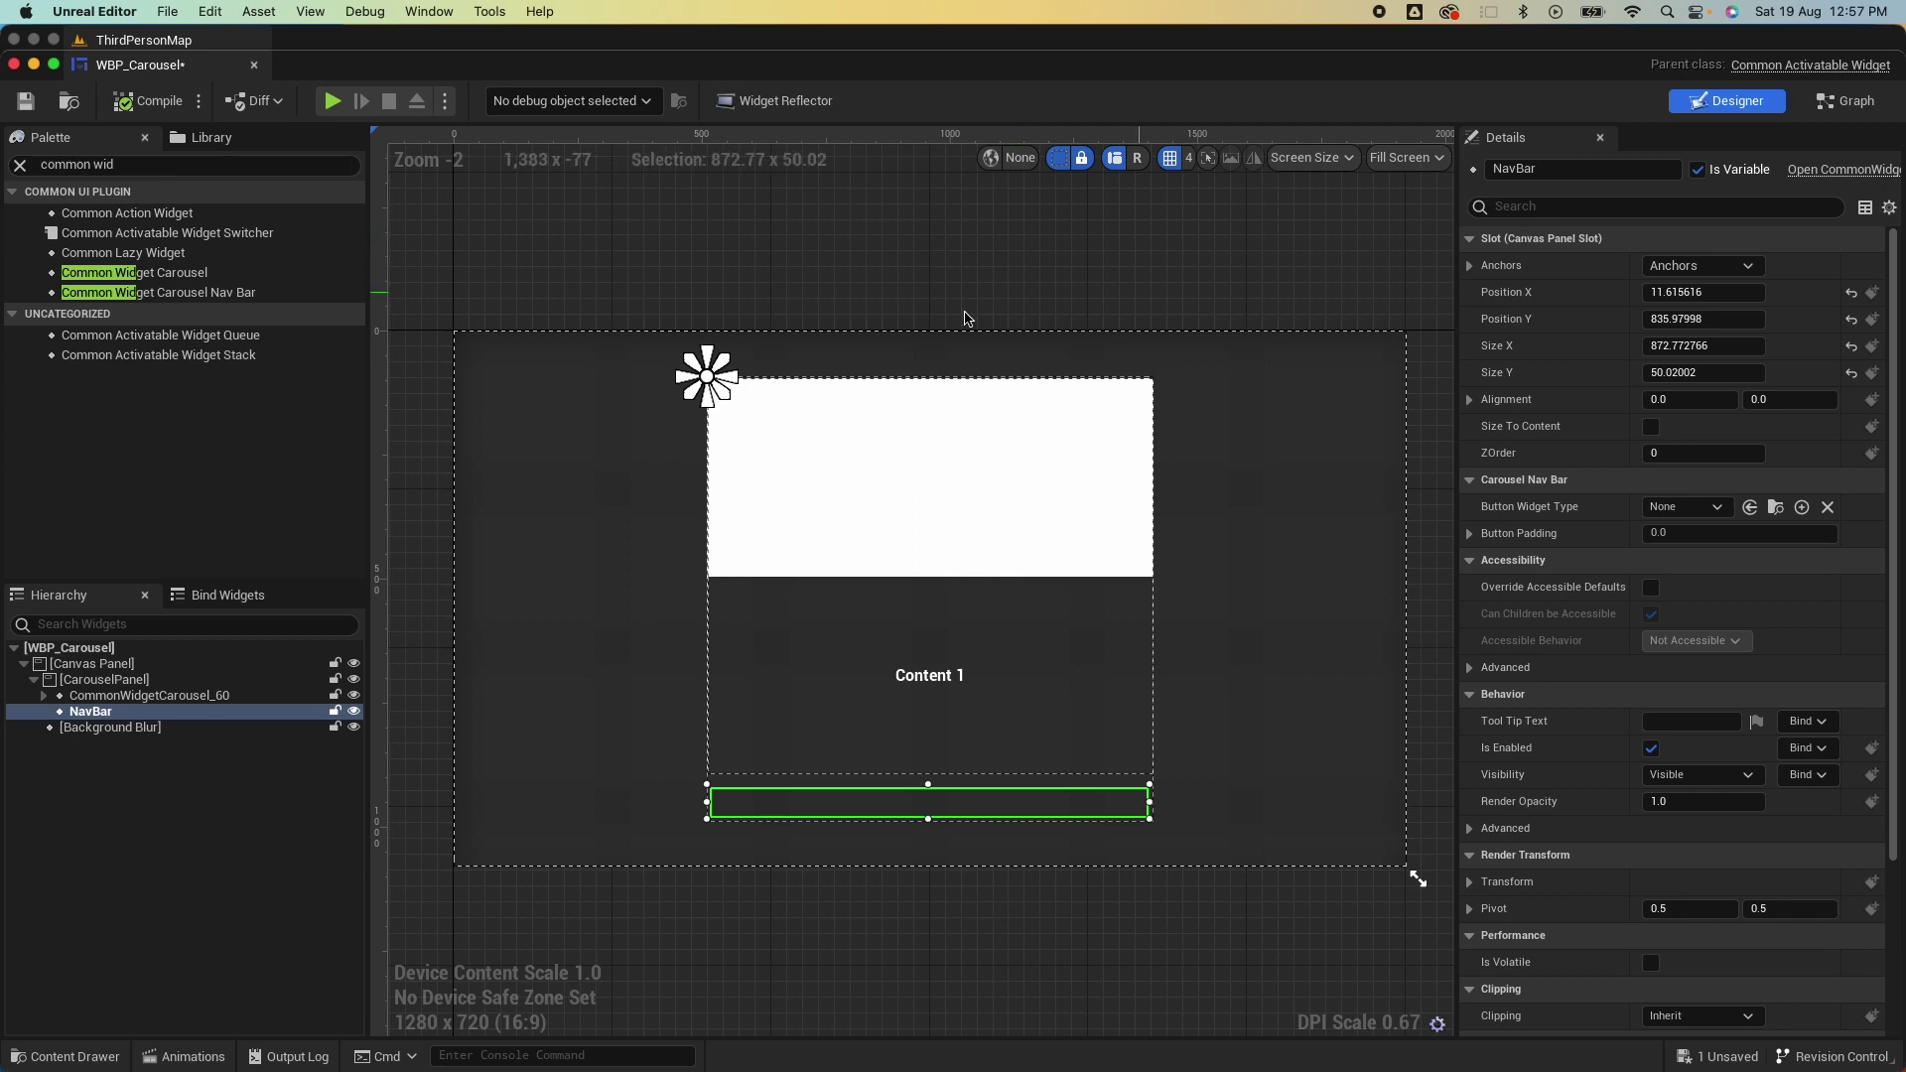
Delete the Event Pre Construct and Event Tick nodes from the WBP_Carousel event graph.
{"action": "left_click", "coordinate": [1852, 102]}
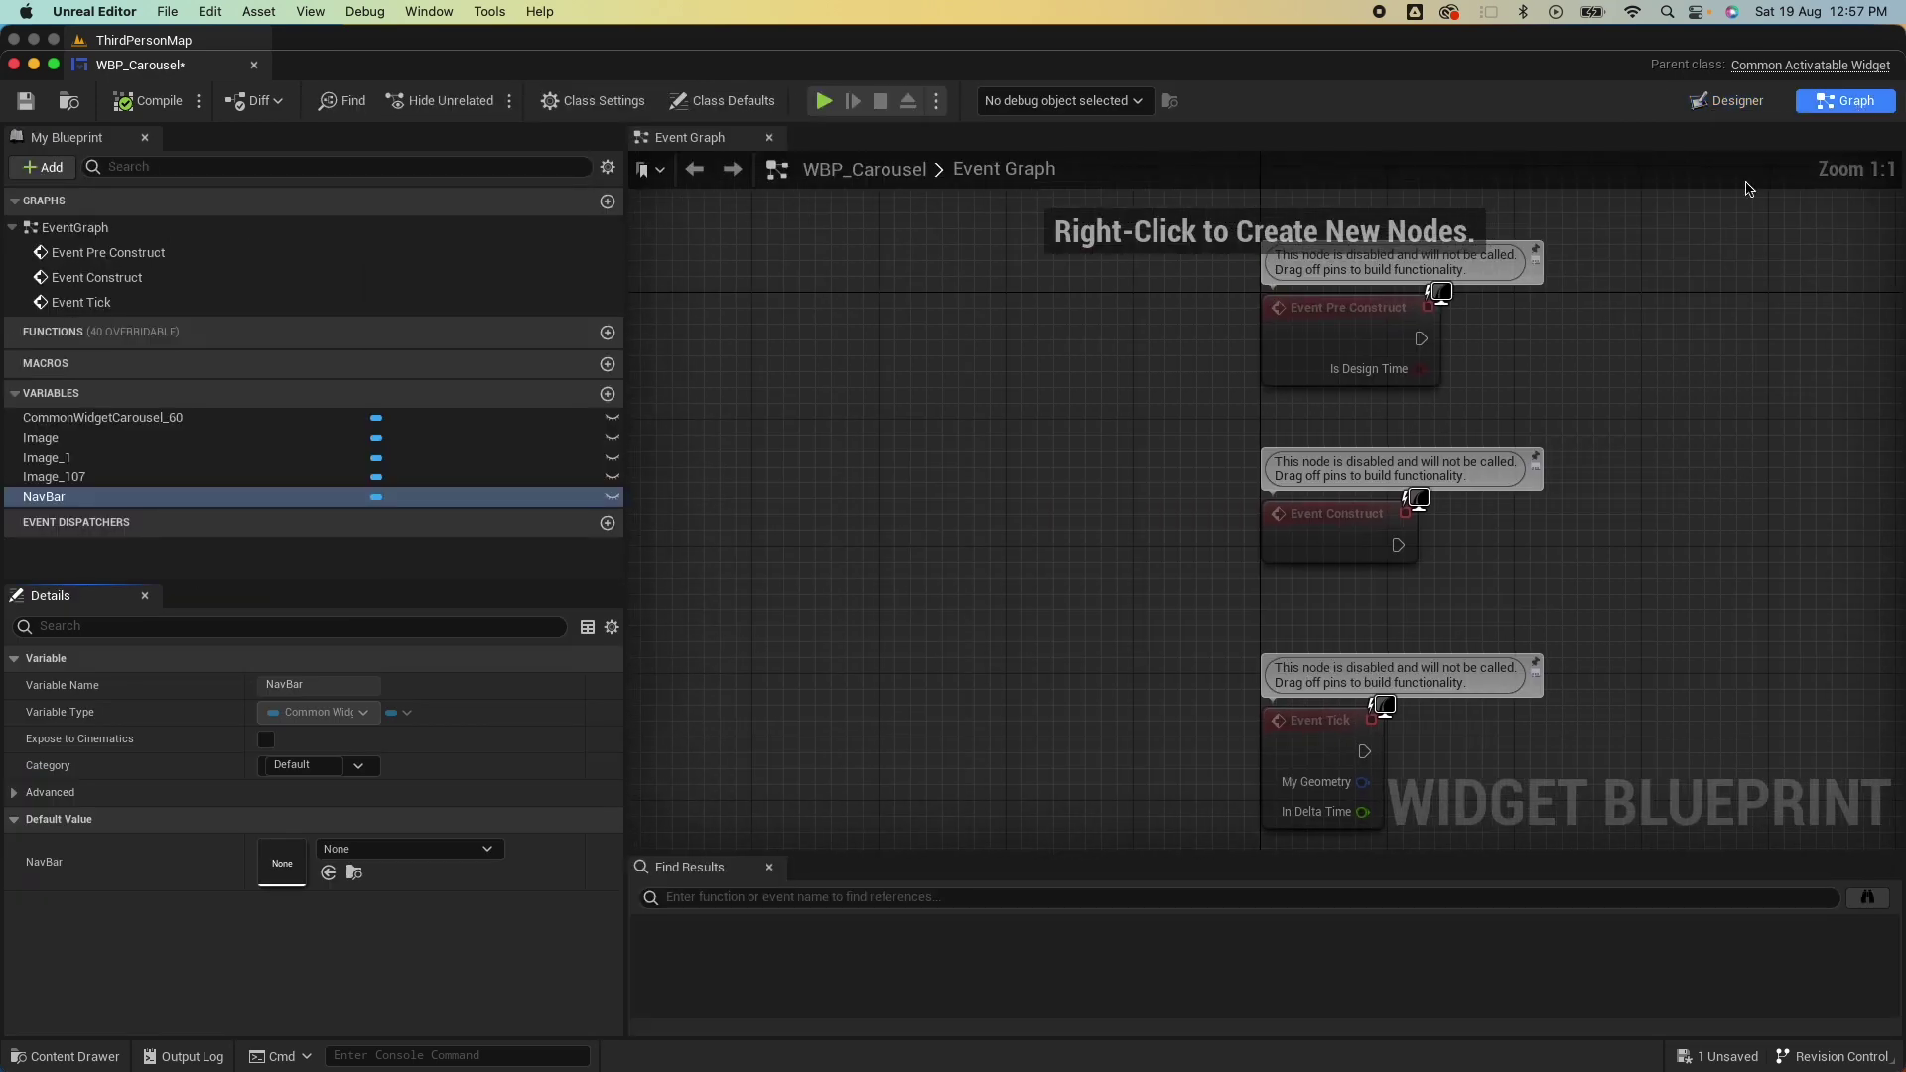
{"action": "key", "text": "super+z"}
{"action": "left_click", "coordinate": [1245, 359]}
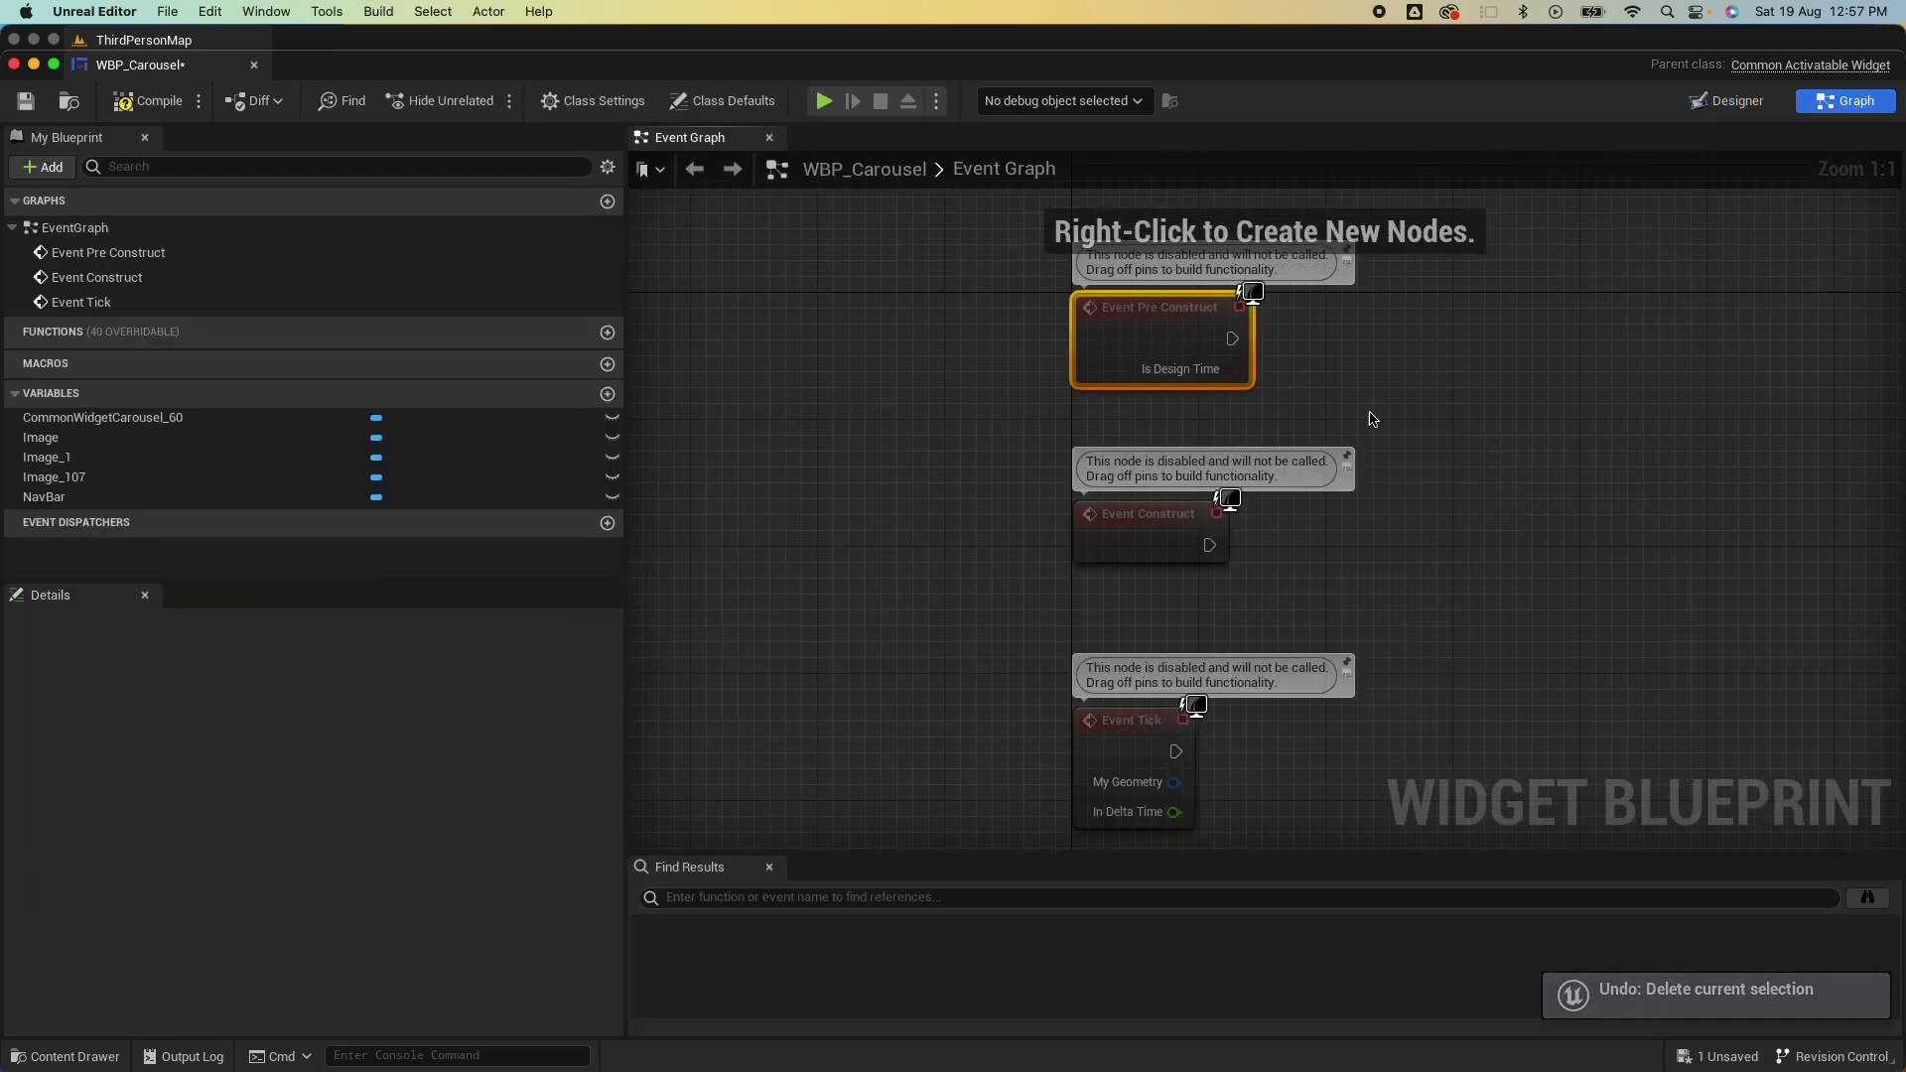
{"action": "key", "text": "Delete"}
{"action": "left_click_drag", "start_coordinate": [1025, 657], "coordinate": [1255, 749]}
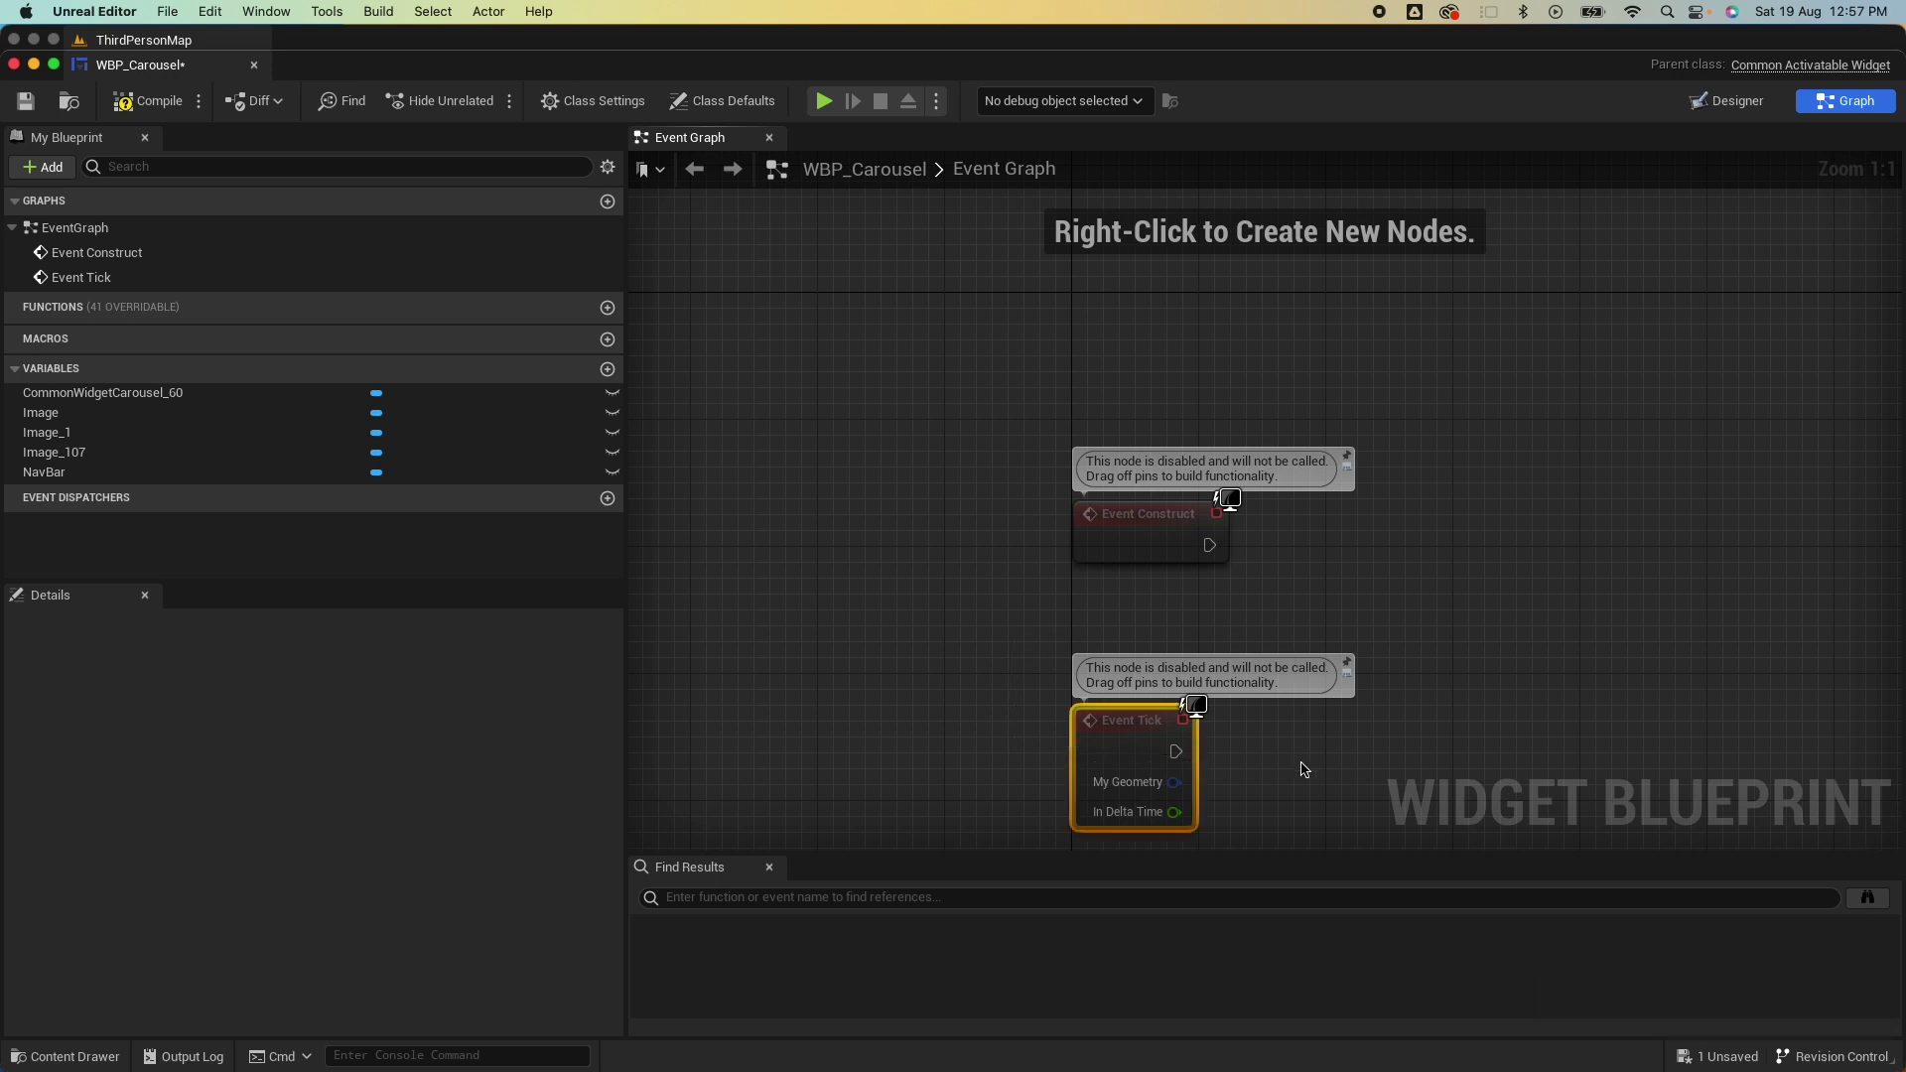
{"action": "key", "text": "Delete"}
Connect a Set Visibility function node to Event Construct and set its In Visibility to Hidden.
{"action": "right_click_drag", "start_coordinate": [1210, 562], "coordinate": [1037, 562]}
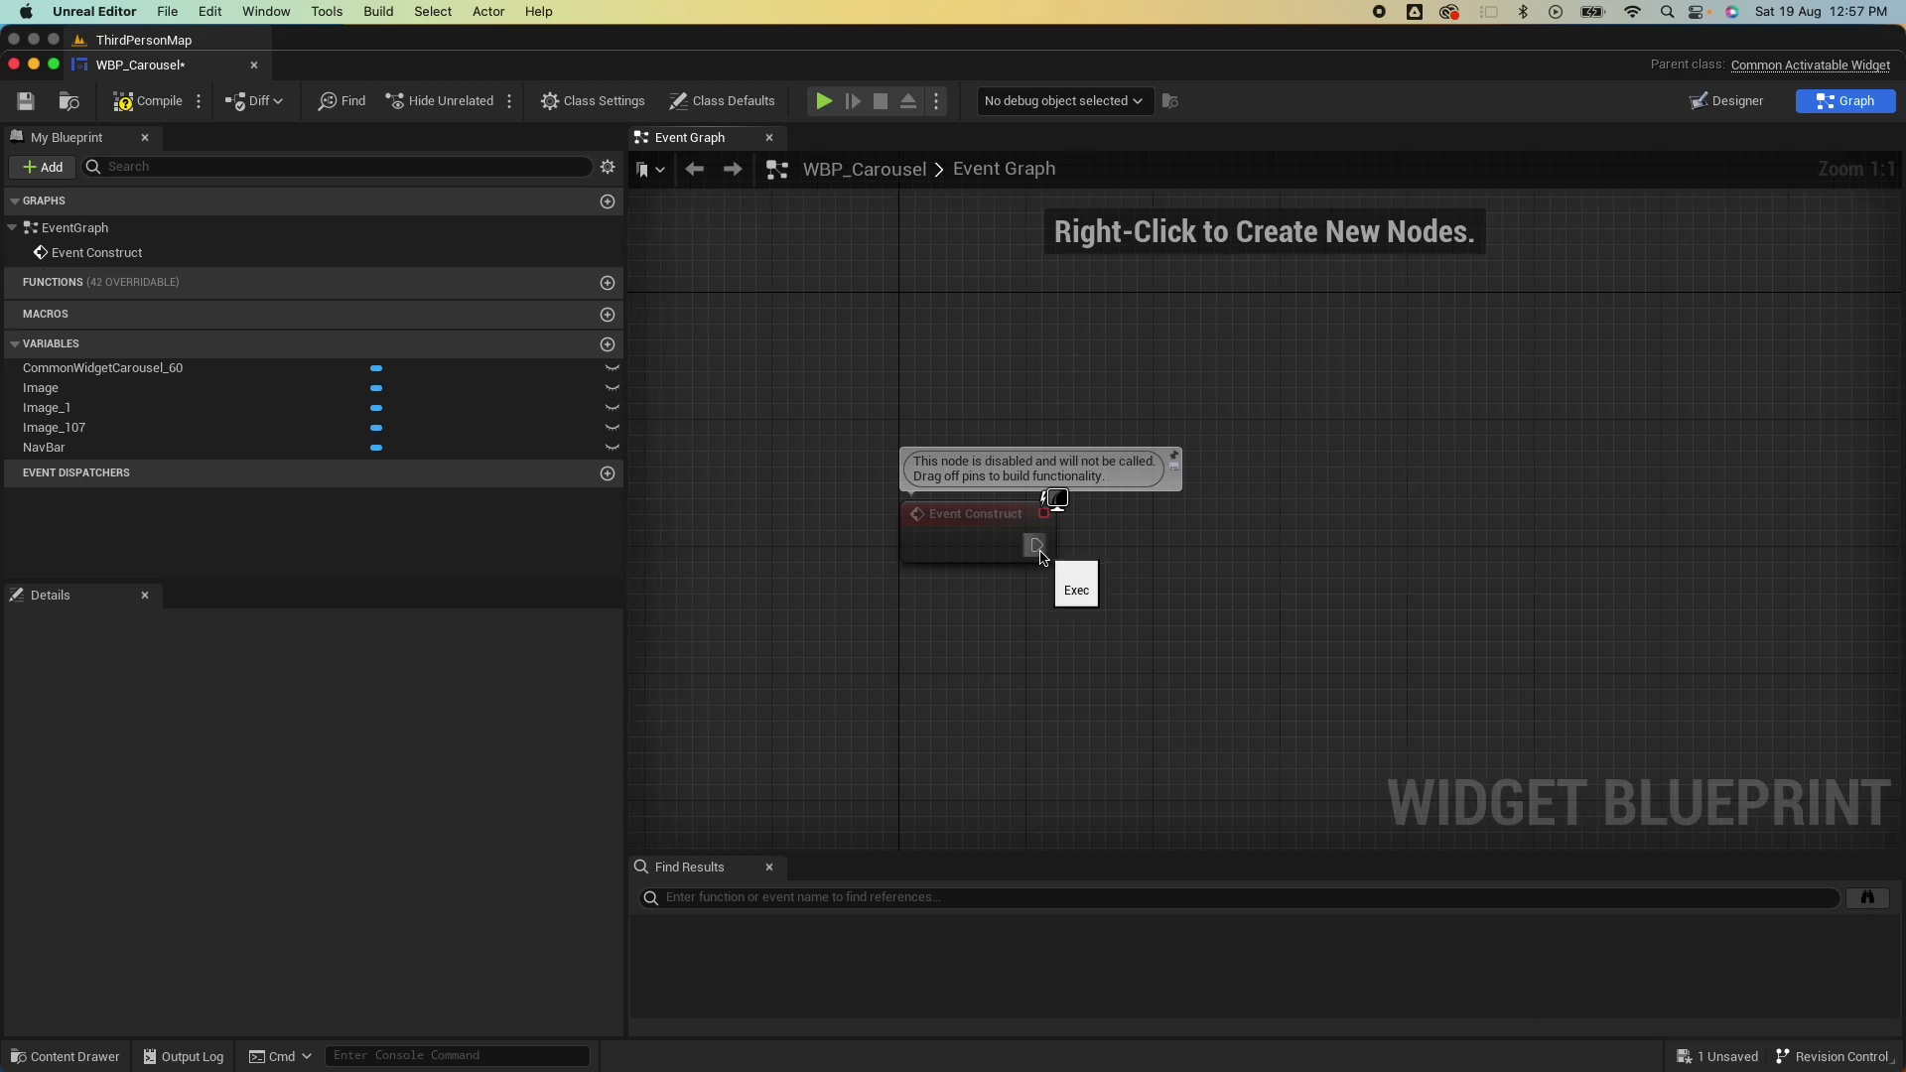
{"action": "left_click_drag", "start_coordinate": [1037, 547], "coordinate": [1275, 557]}
{"action": "type", "text": "set vis"}
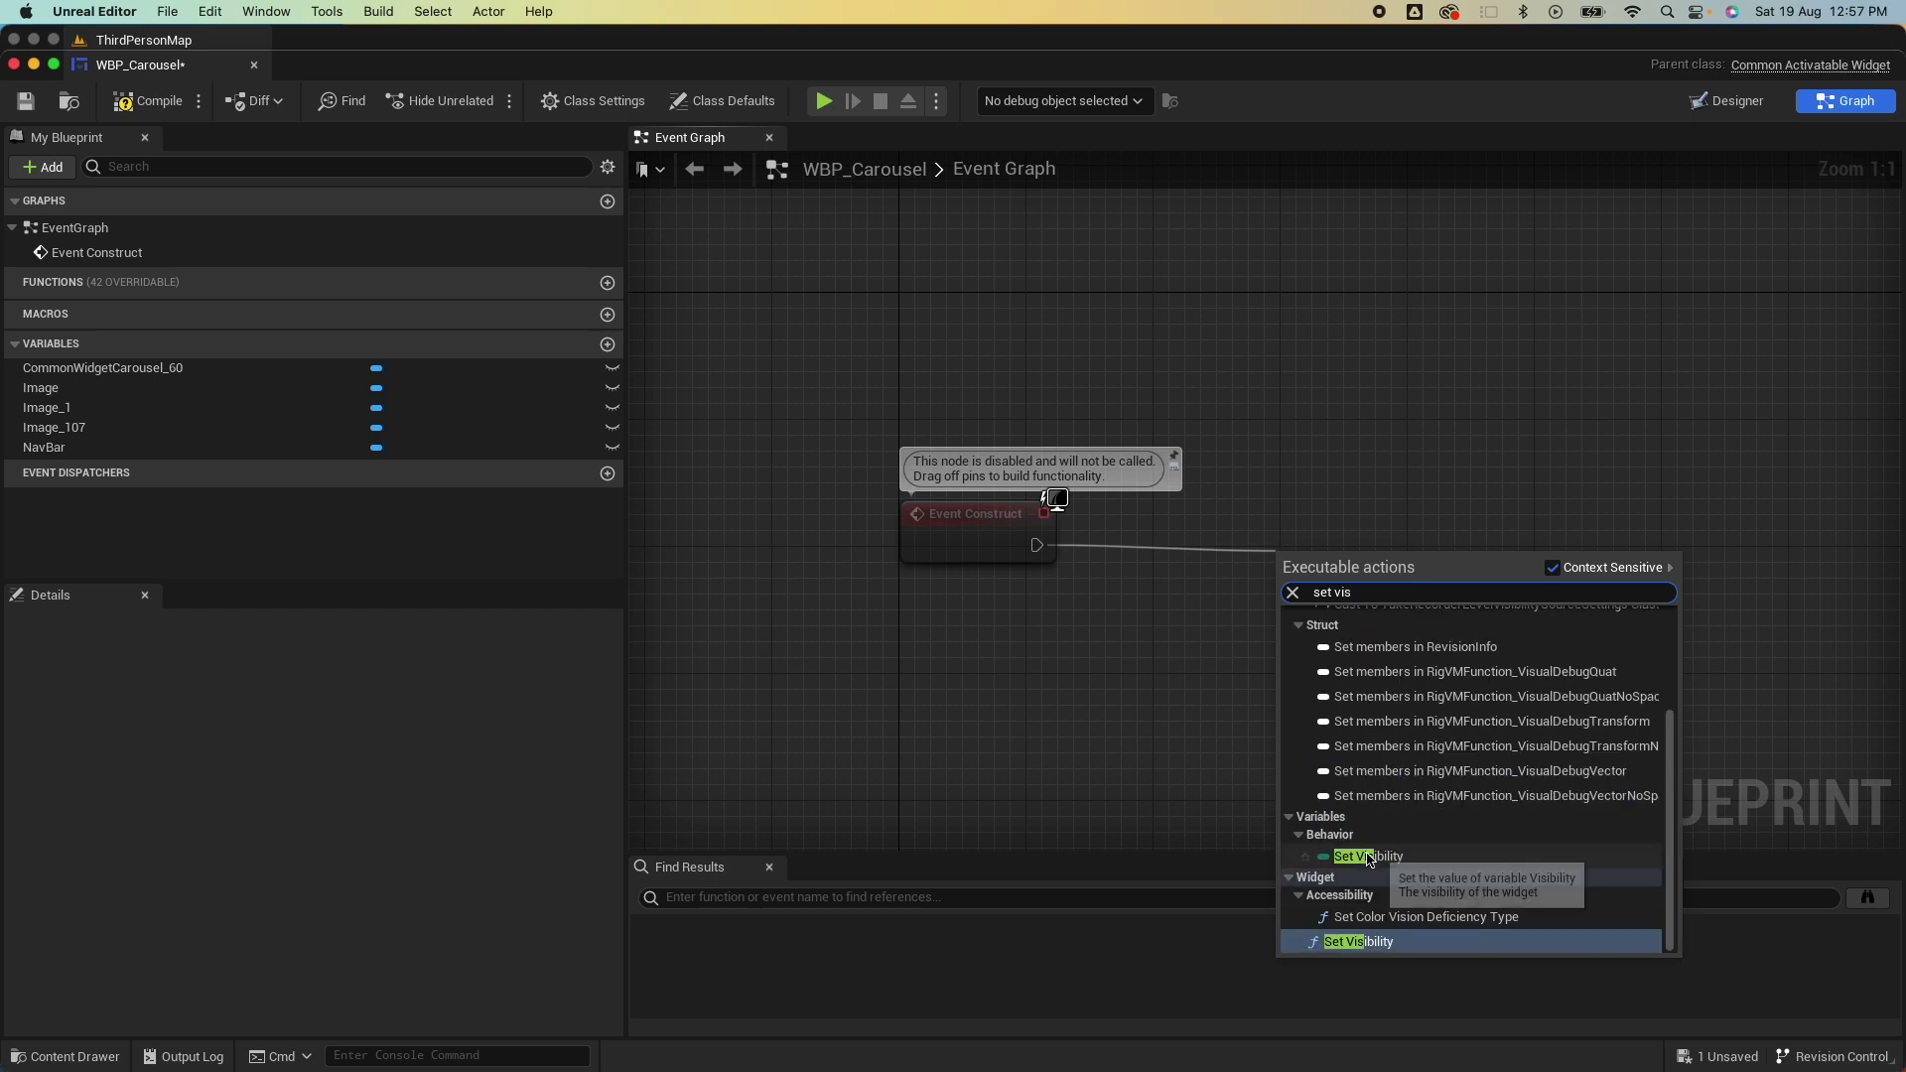
{"action": "left_click", "coordinate": [1371, 945]}
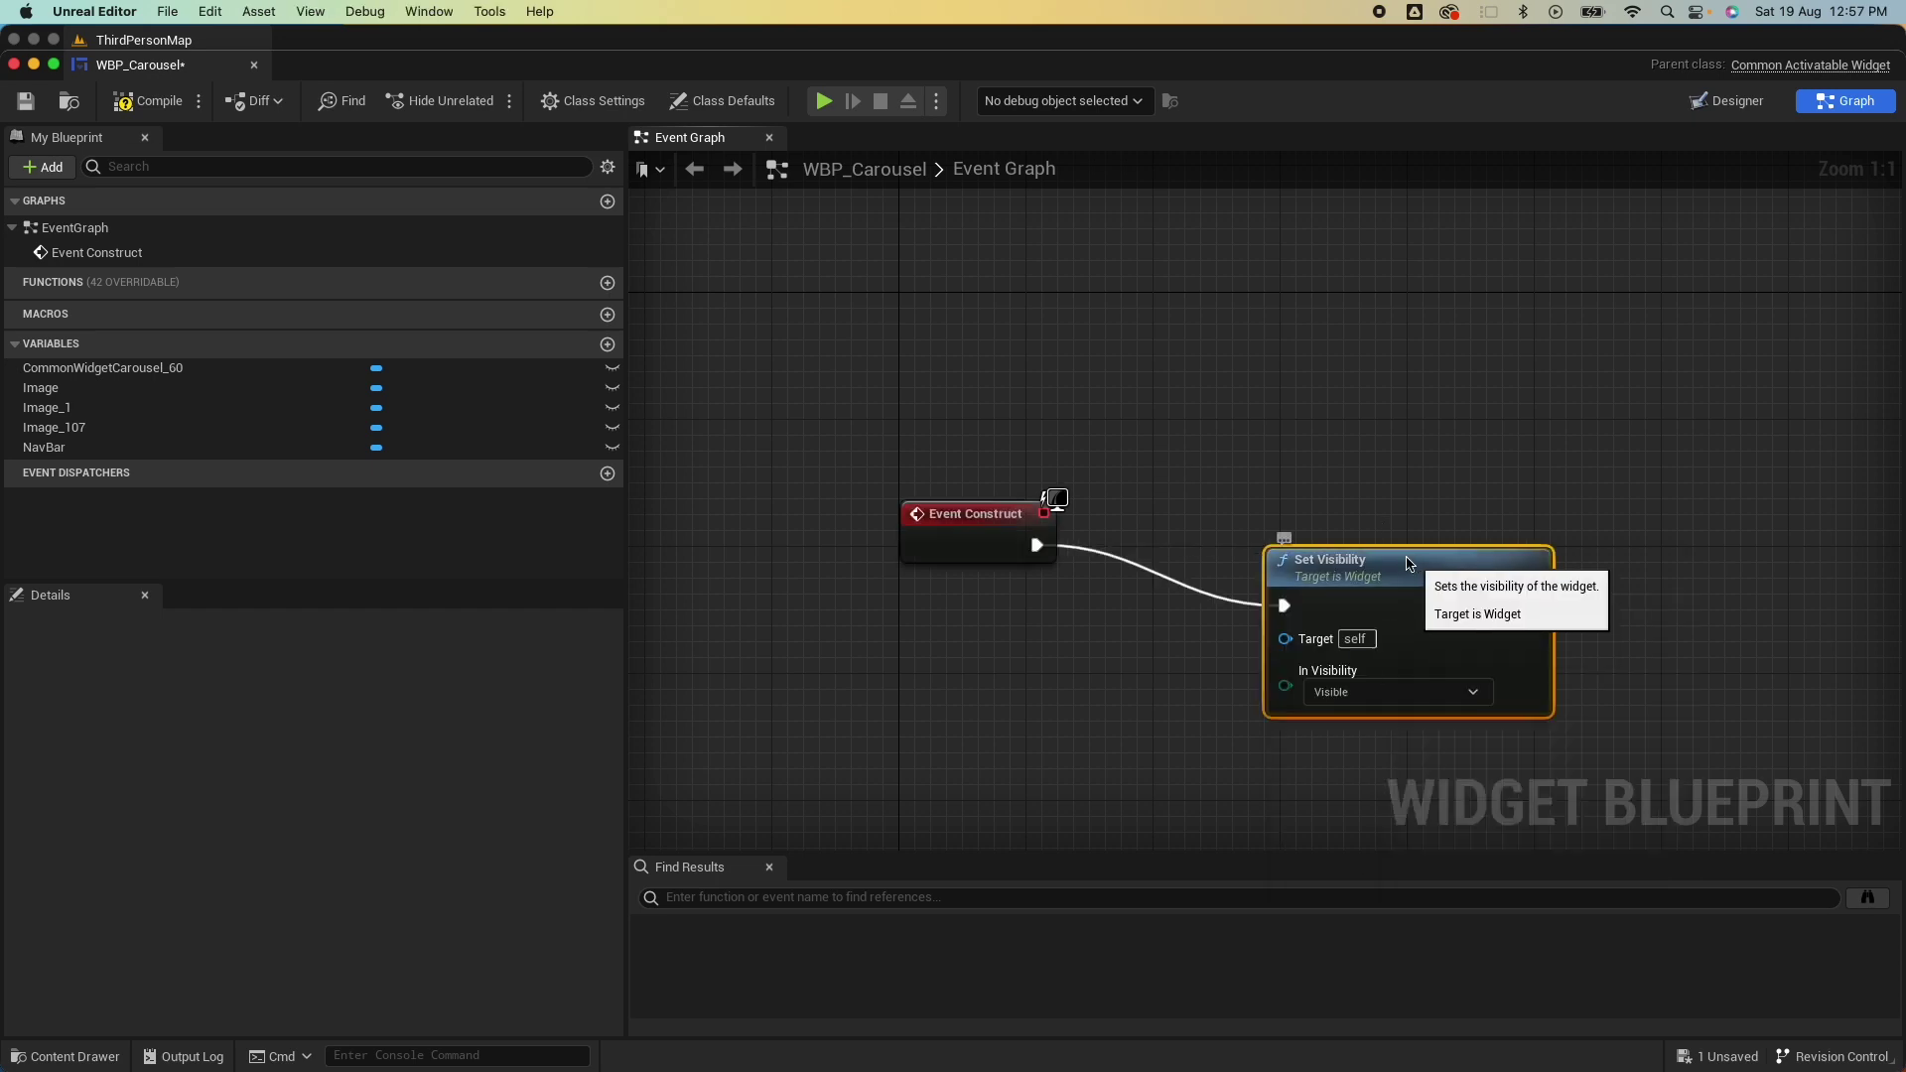
{"action": "left_click_drag", "start_coordinate": [1412, 552], "coordinate": [1327, 493]}
{"action": "left_click", "coordinate": [1250, 644]}
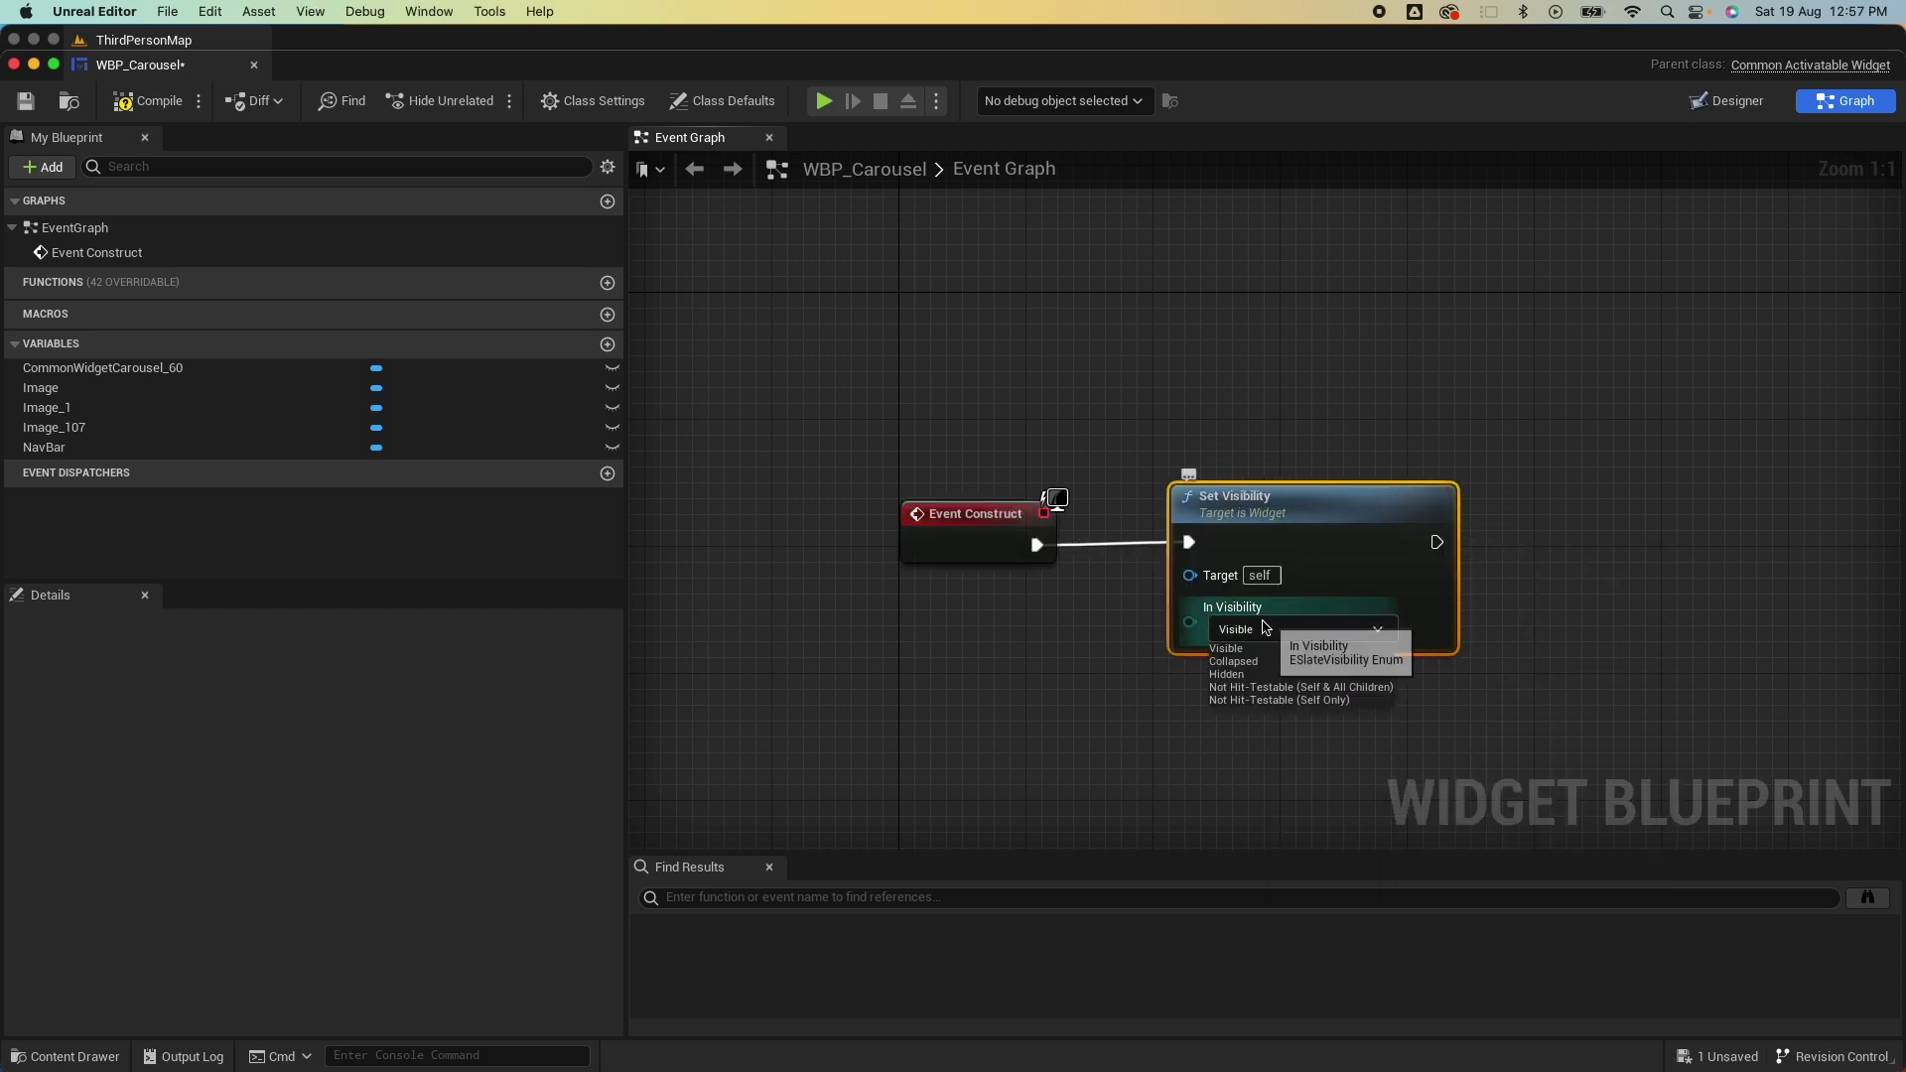
{"action": "left_click", "coordinate": [1290, 688]}
{"action": "left_click", "coordinate": [1429, 706]}
{"action": "right_click_drag", "start_coordinate": [1514, 694], "coordinate": [1395, 699]}
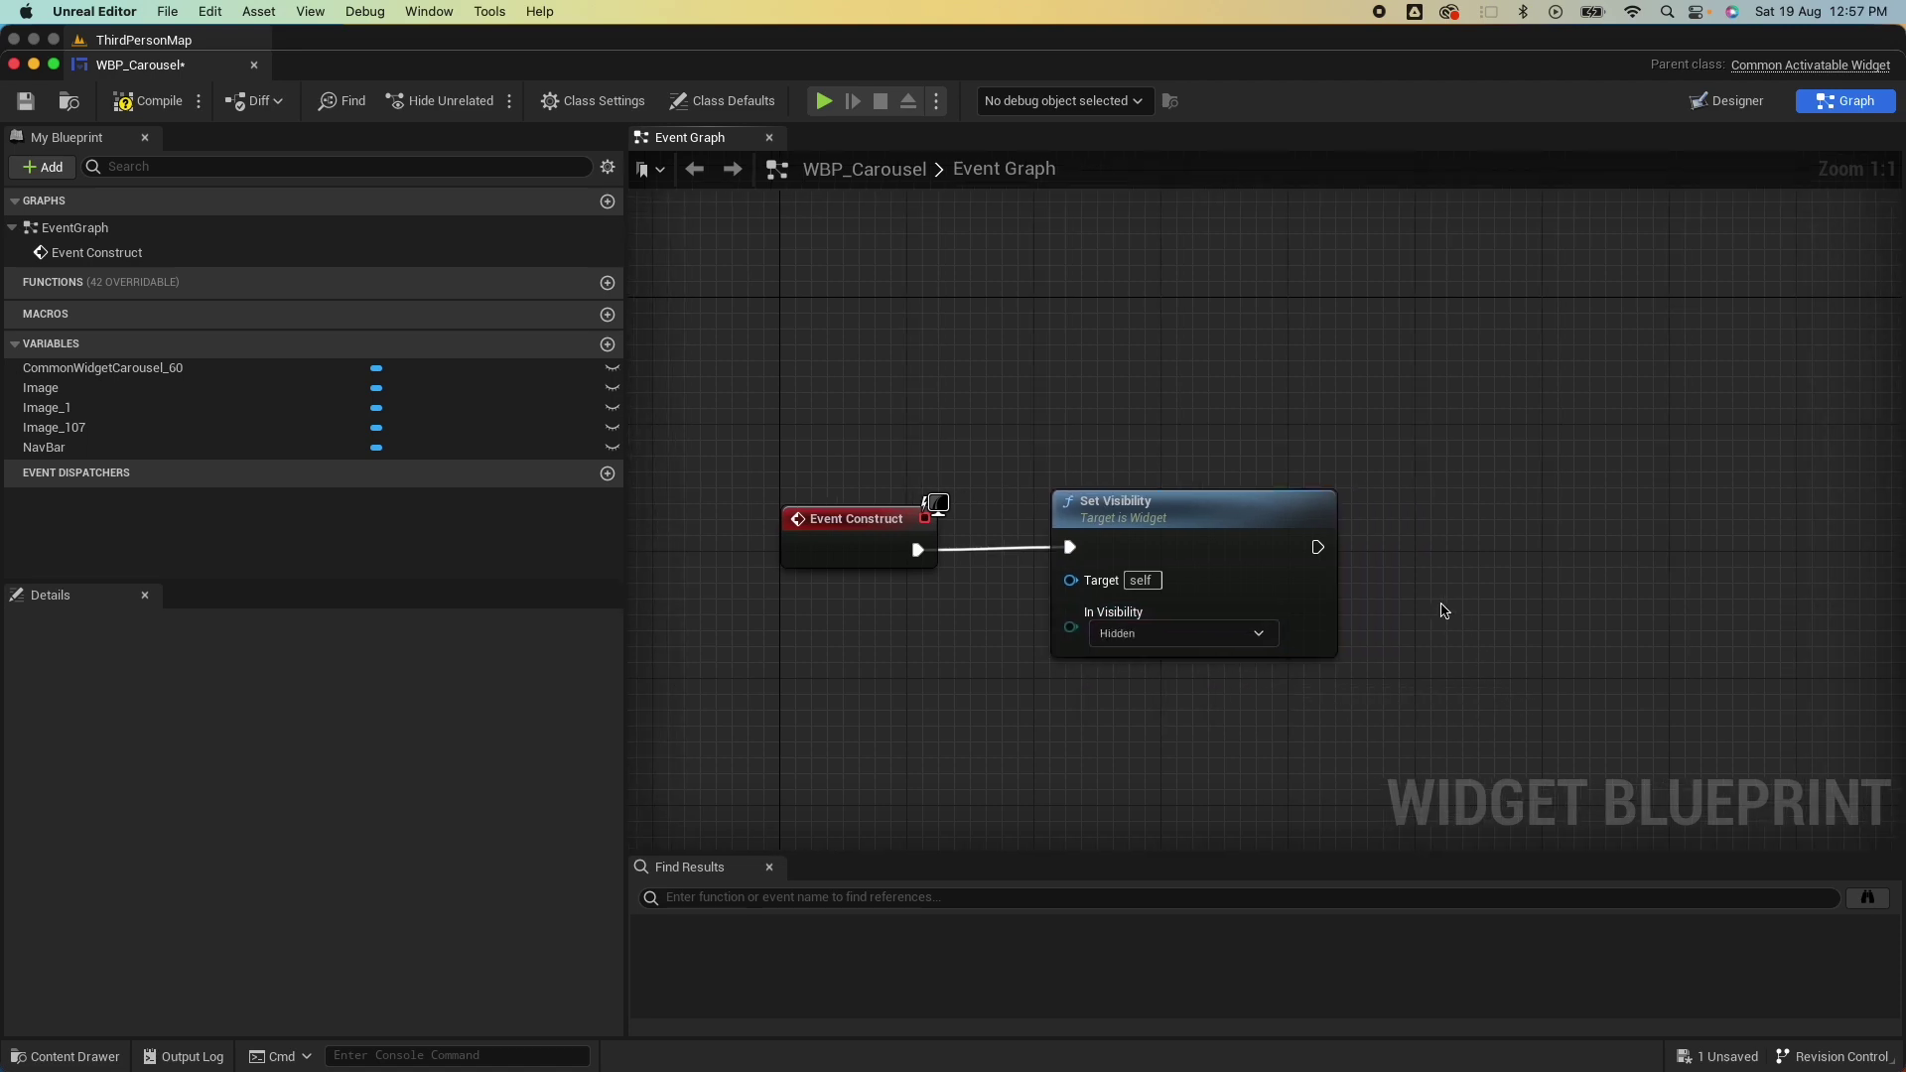
Place references to the CommonWidgetCarousel_60 and NavBar variables below the Set Visibility node in the event graph.
{"action": "left_click", "coordinate": [110, 368]}
{"action": "left_click_drag", "start_coordinate": [109, 368], "coordinate": [1368, 679]}
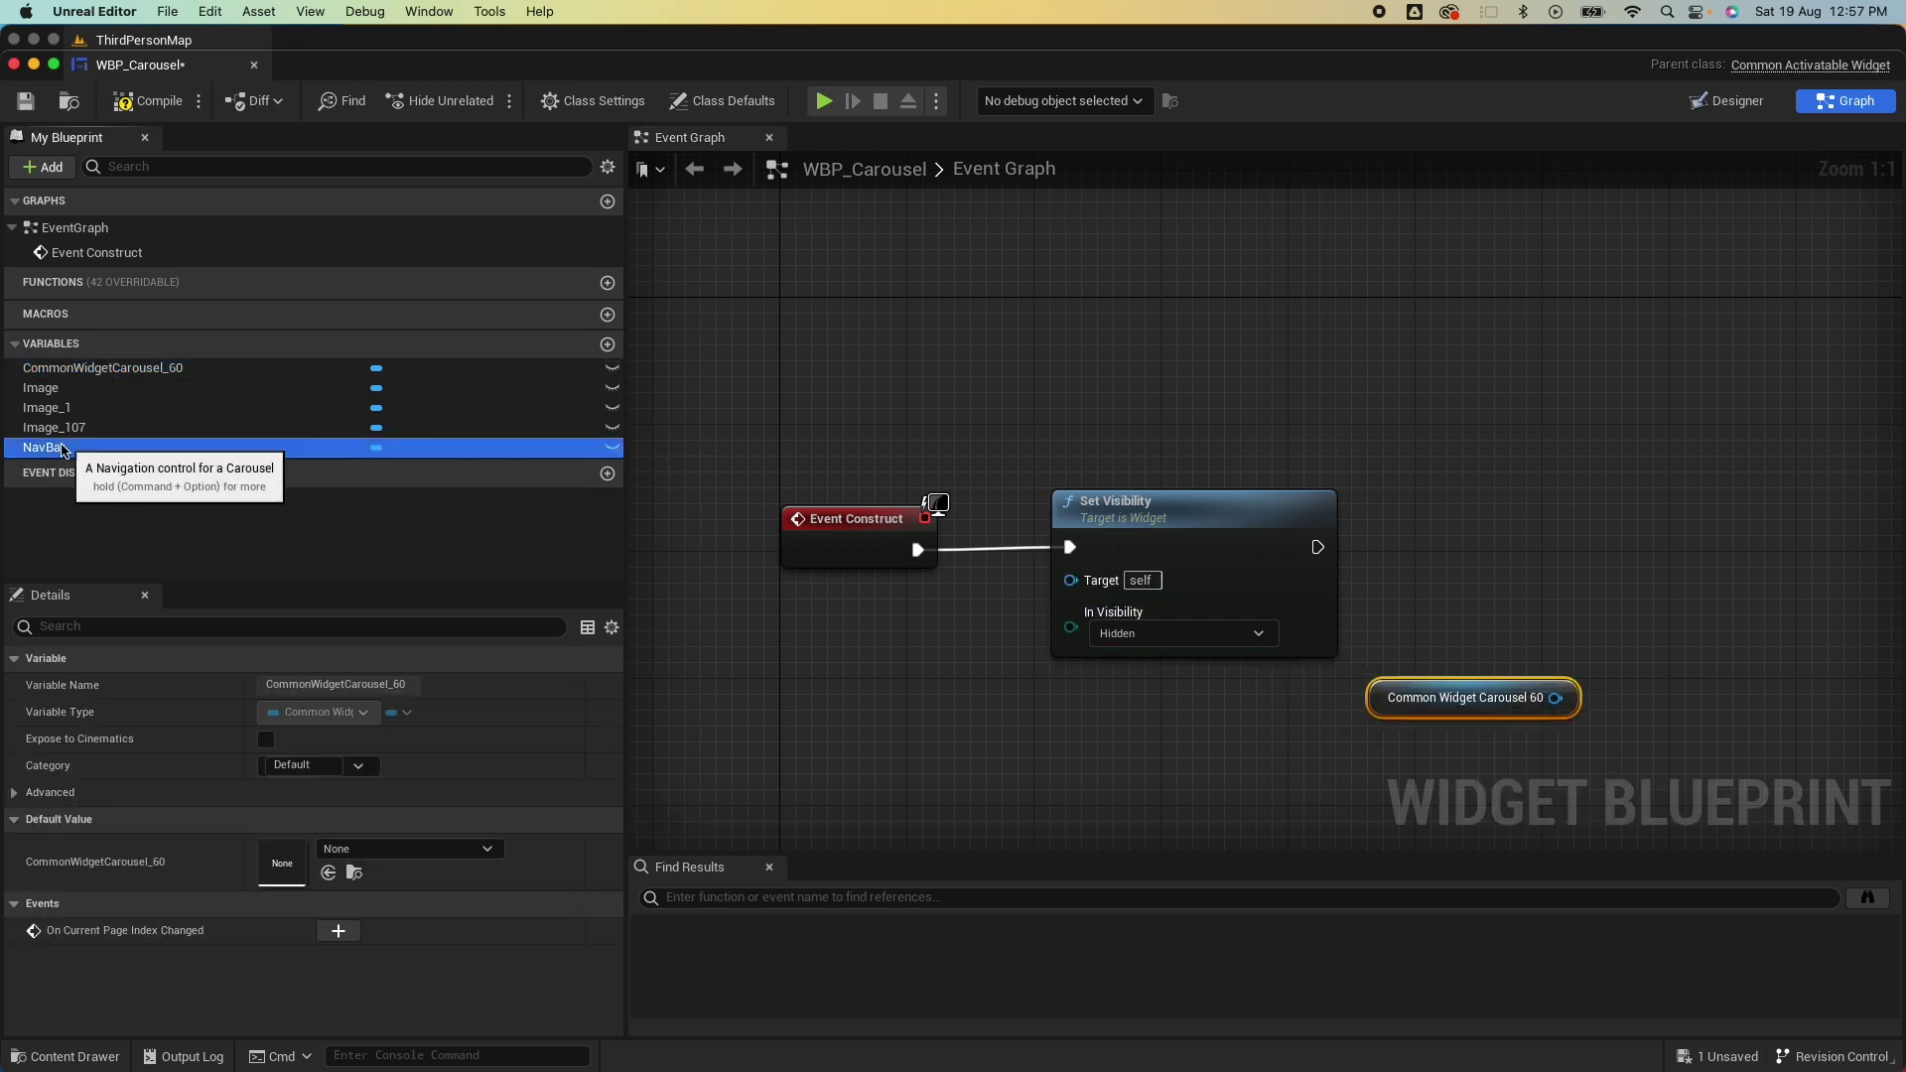
{"action": "left_click_drag", "start_coordinate": [417, 447], "coordinate": [416, 485]}
Add Set Linked Carousel targeting Nav Bar, feed it the widget carousel reference, and run it after Set Visibility.
{"action": "left_click_drag", "start_coordinate": [1354, 752], "coordinate": [1427, 579]}
{"action": "scroll", "coordinate": [1320, 769], "scroll_direction": "right", "scroll_amount": 5}
{"action": "type", "text": "link"}
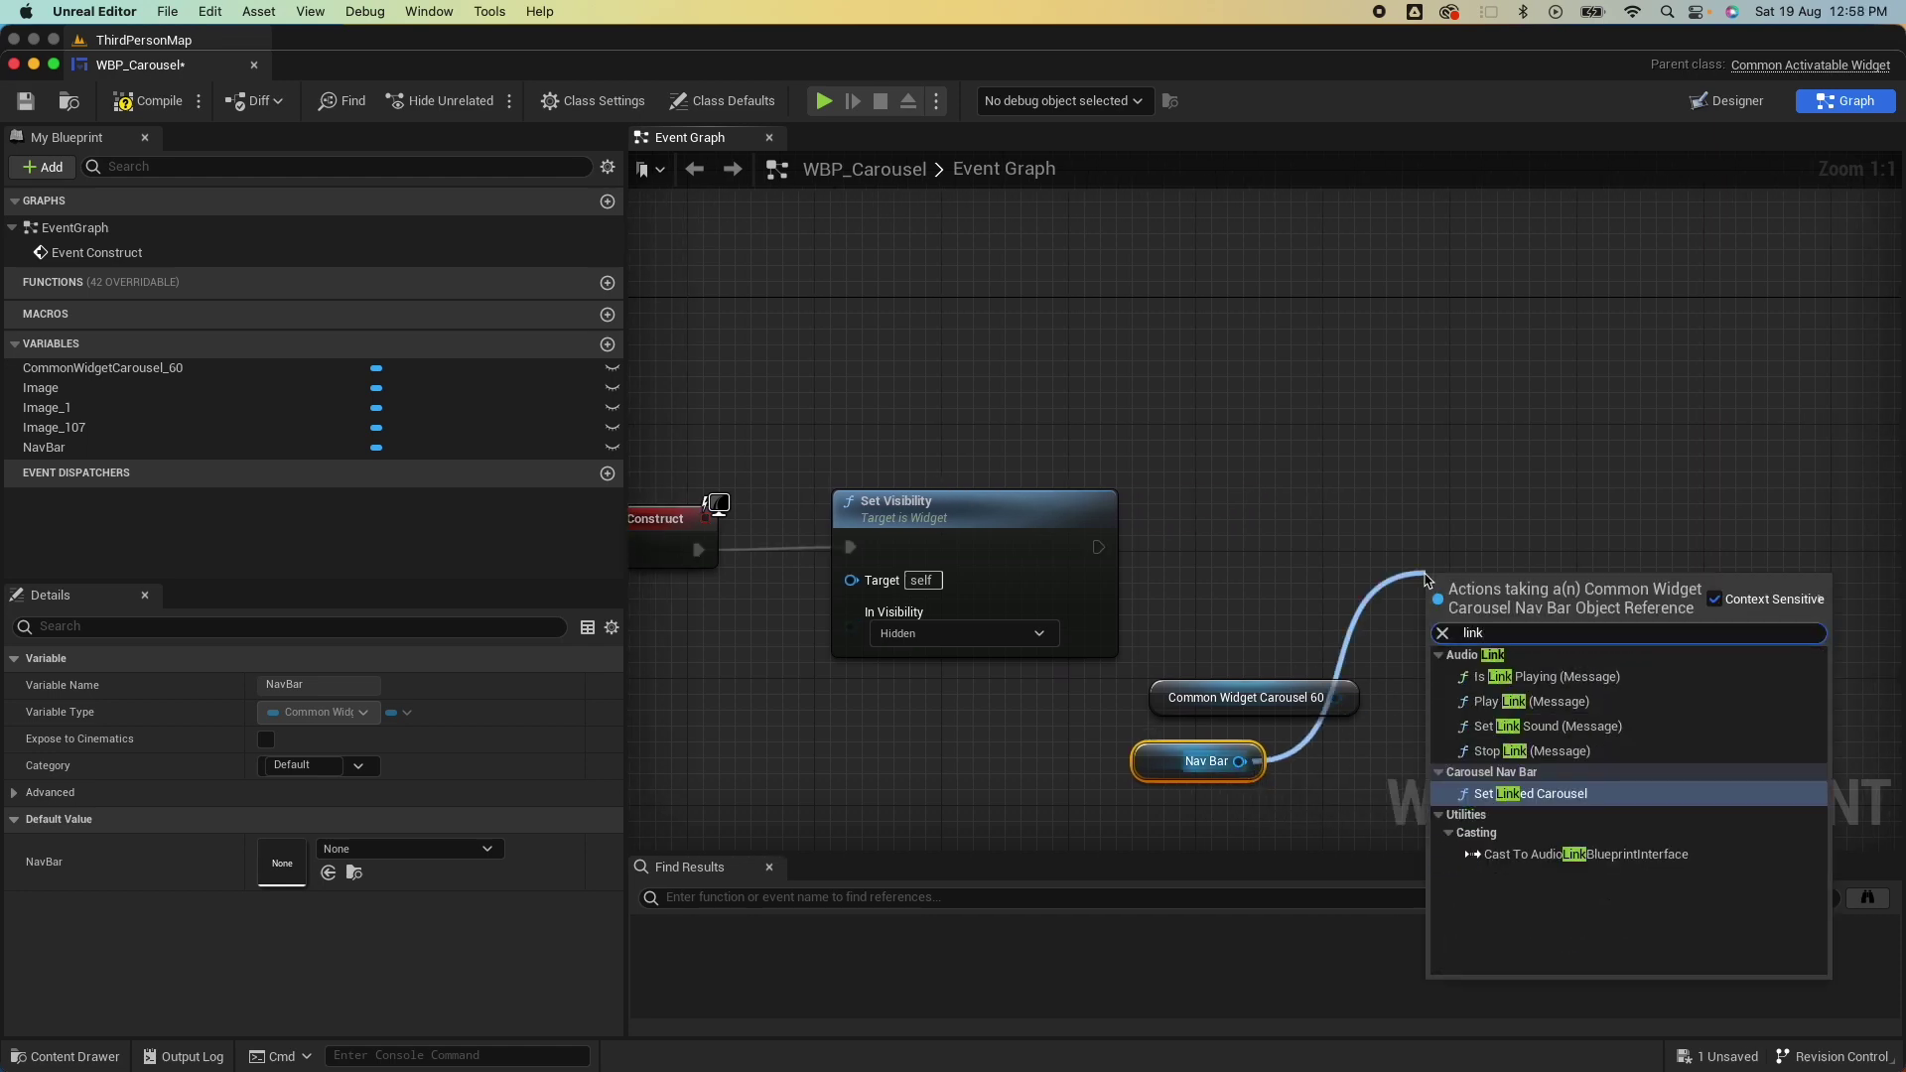
{"action": "left_click", "coordinate": [1592, 799]}
{"action": "left_click_drag", "start_coordinate": [1534, 585], "coordinate": [1534, 506]}
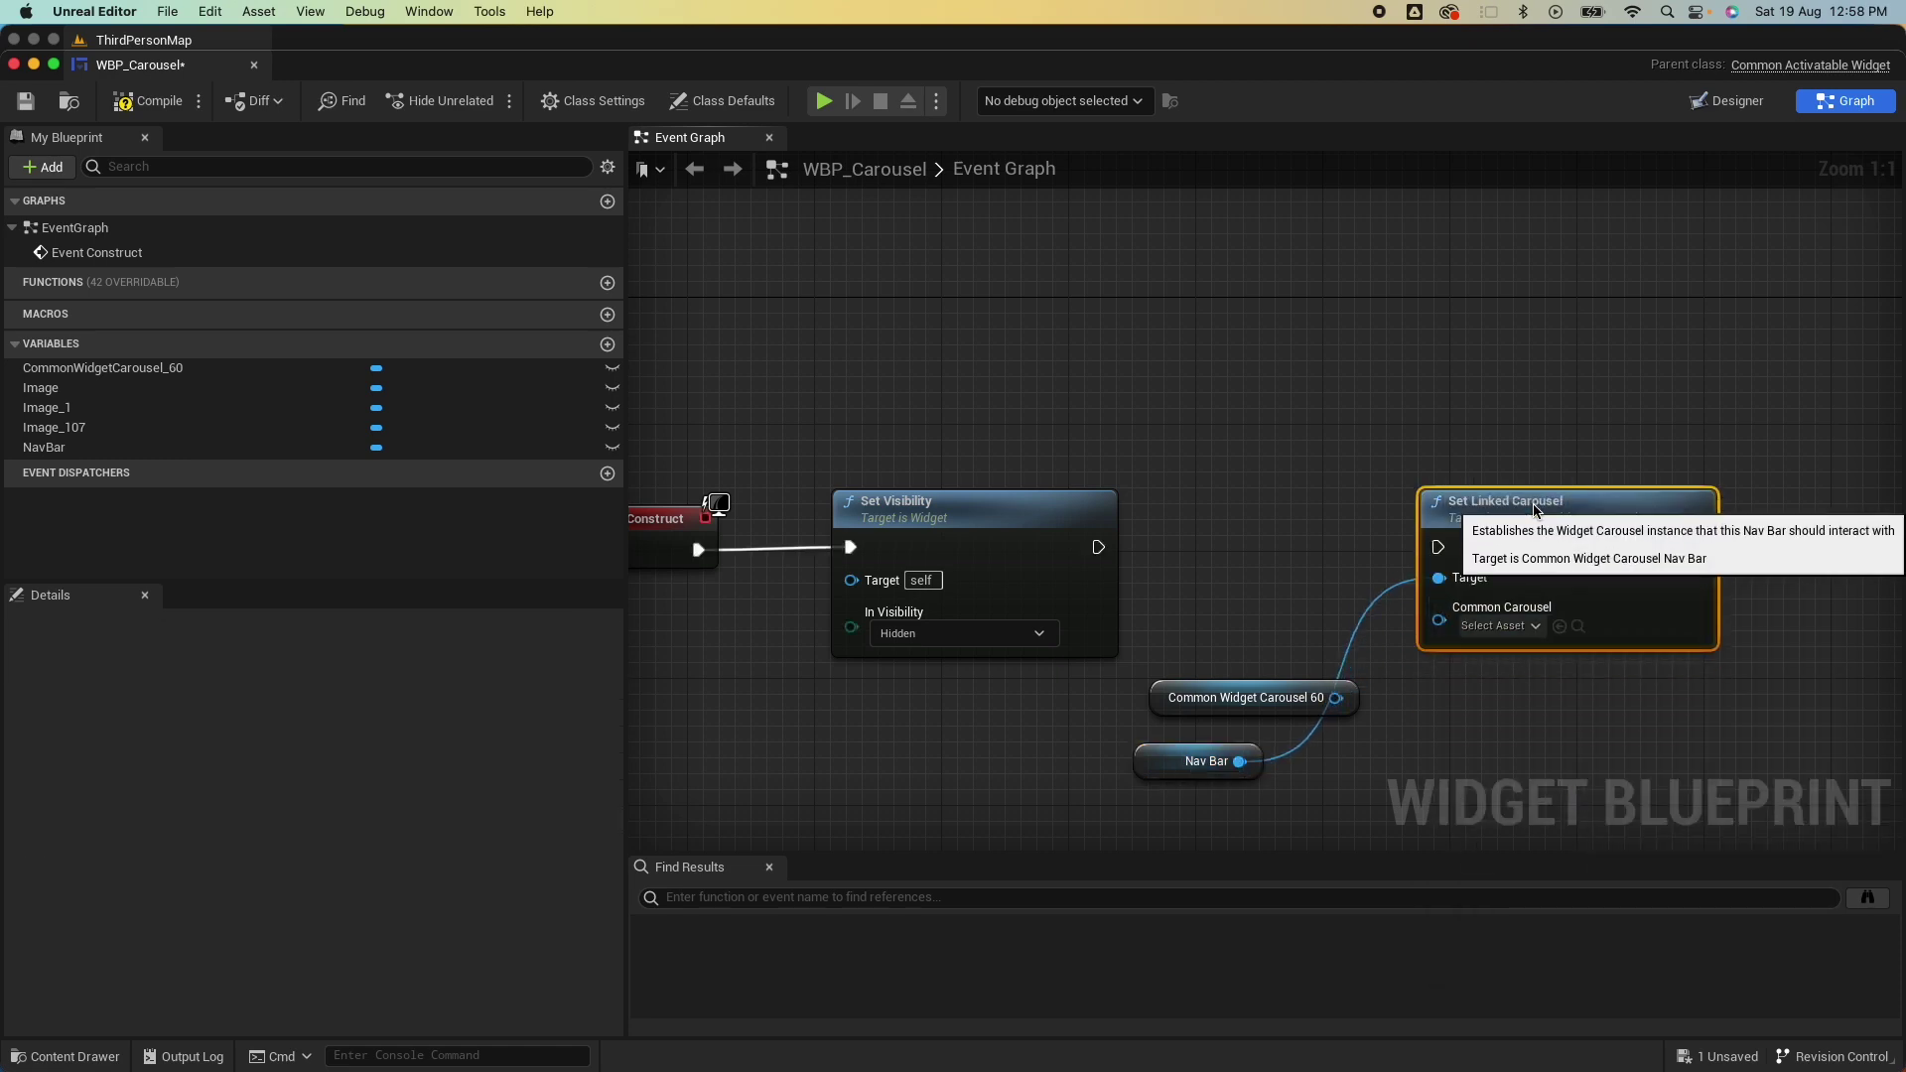
{"action": "left_click_drag", "start_coordinate": [1337, 699], "coordinate": [1437, 625]}
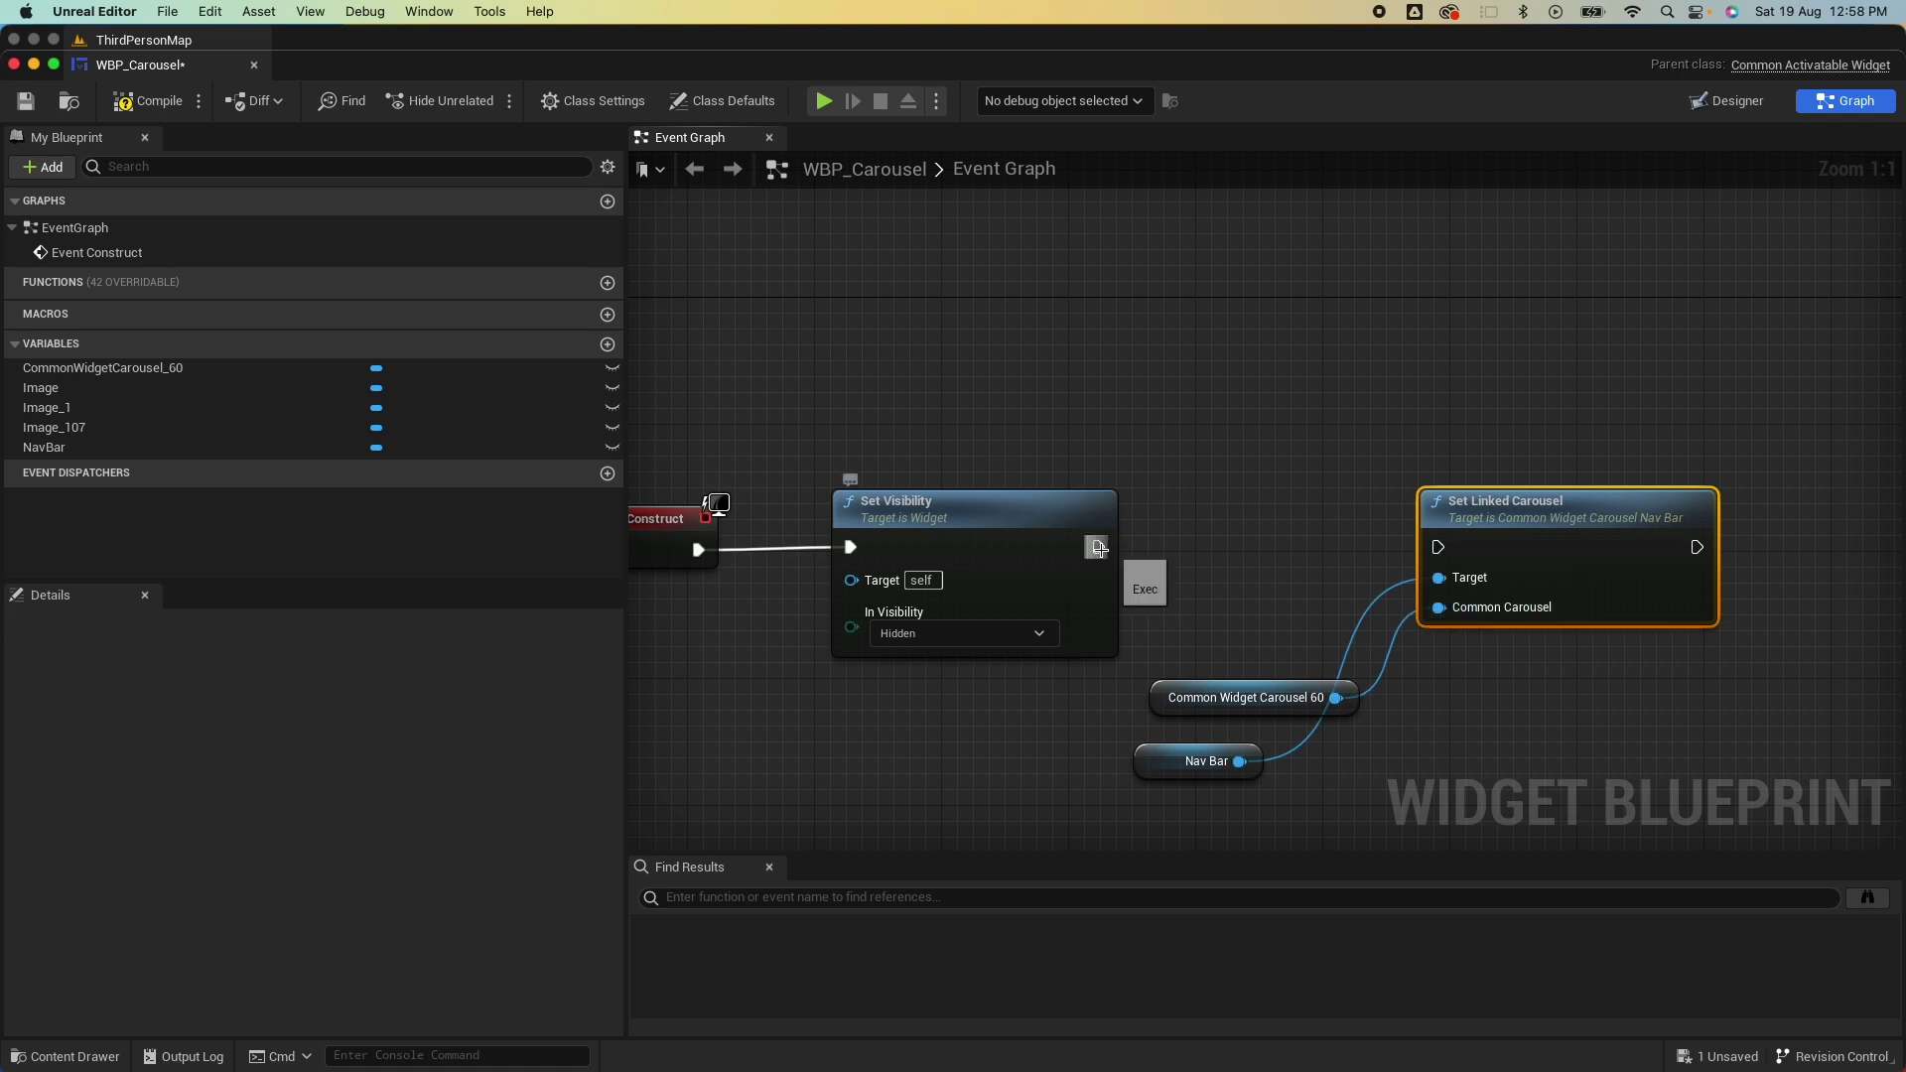
{"action": "left_click_drag", "start_coordinate": [1098, 547], "coordinate": [1436, 552]}
Add an Event On Activated node in the empty graph area below Event Construct.
{"action": "right_click_drag", "start_coordinate": [1054, 645], "coordinate": [1409, 391]}
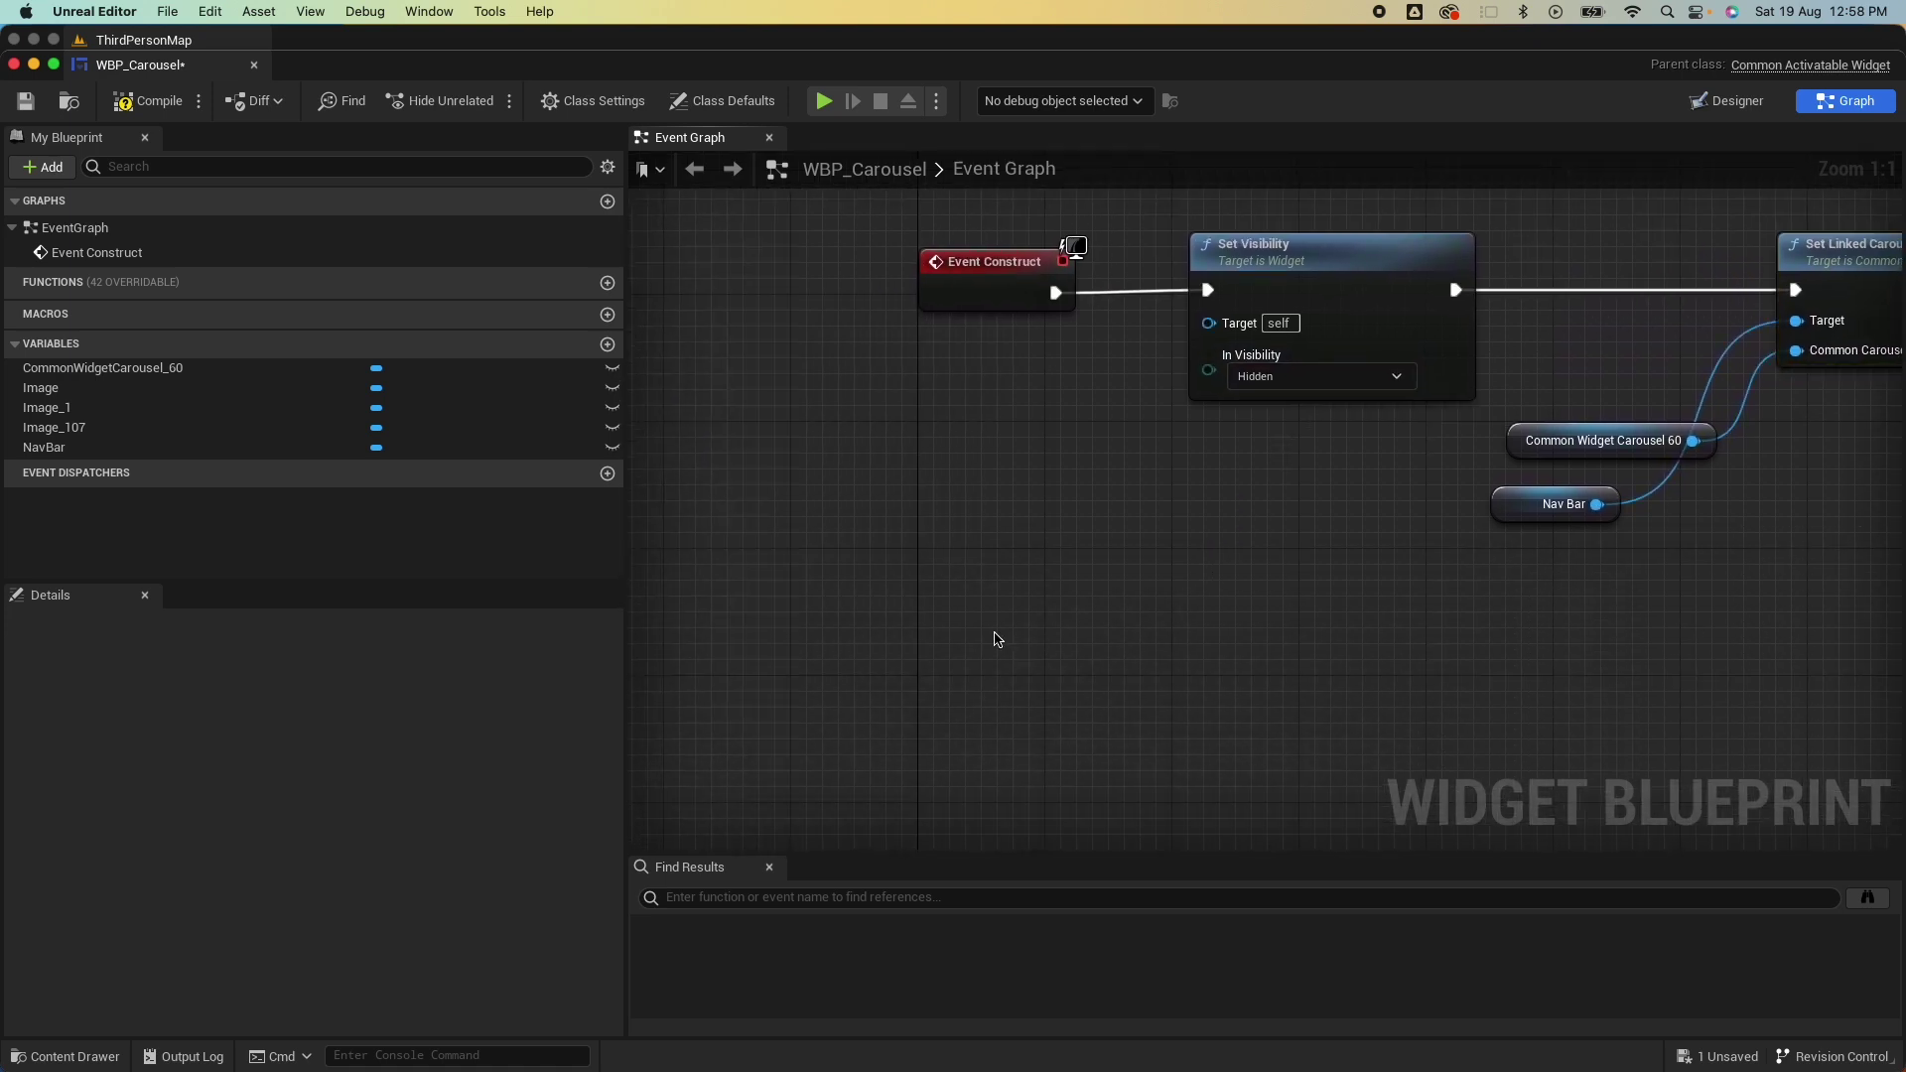
{"action": "right_click", "coordinate": [997, 639]}
{"action": "type", "text": "event on "}
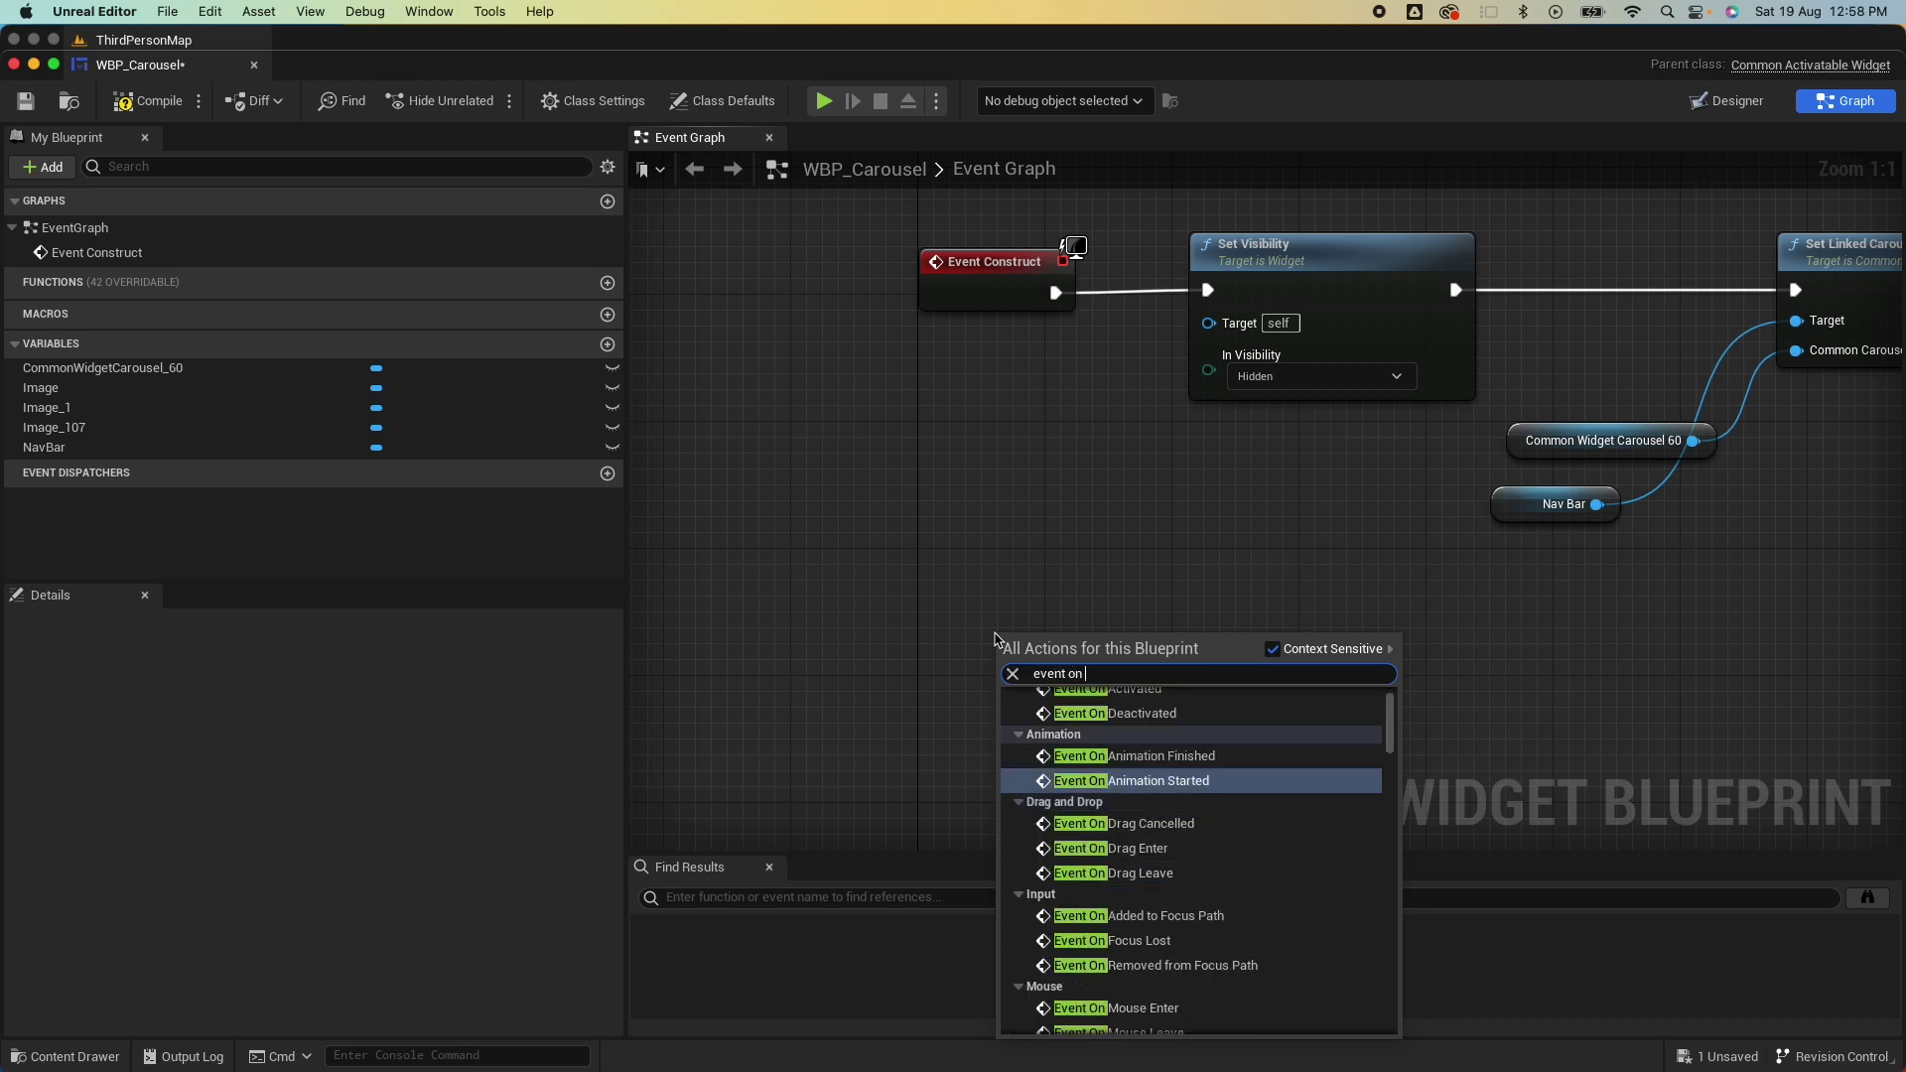
{"action": "type", "text": "ac"}
{"action": "left_click", "coordinate": [1157, 736]}
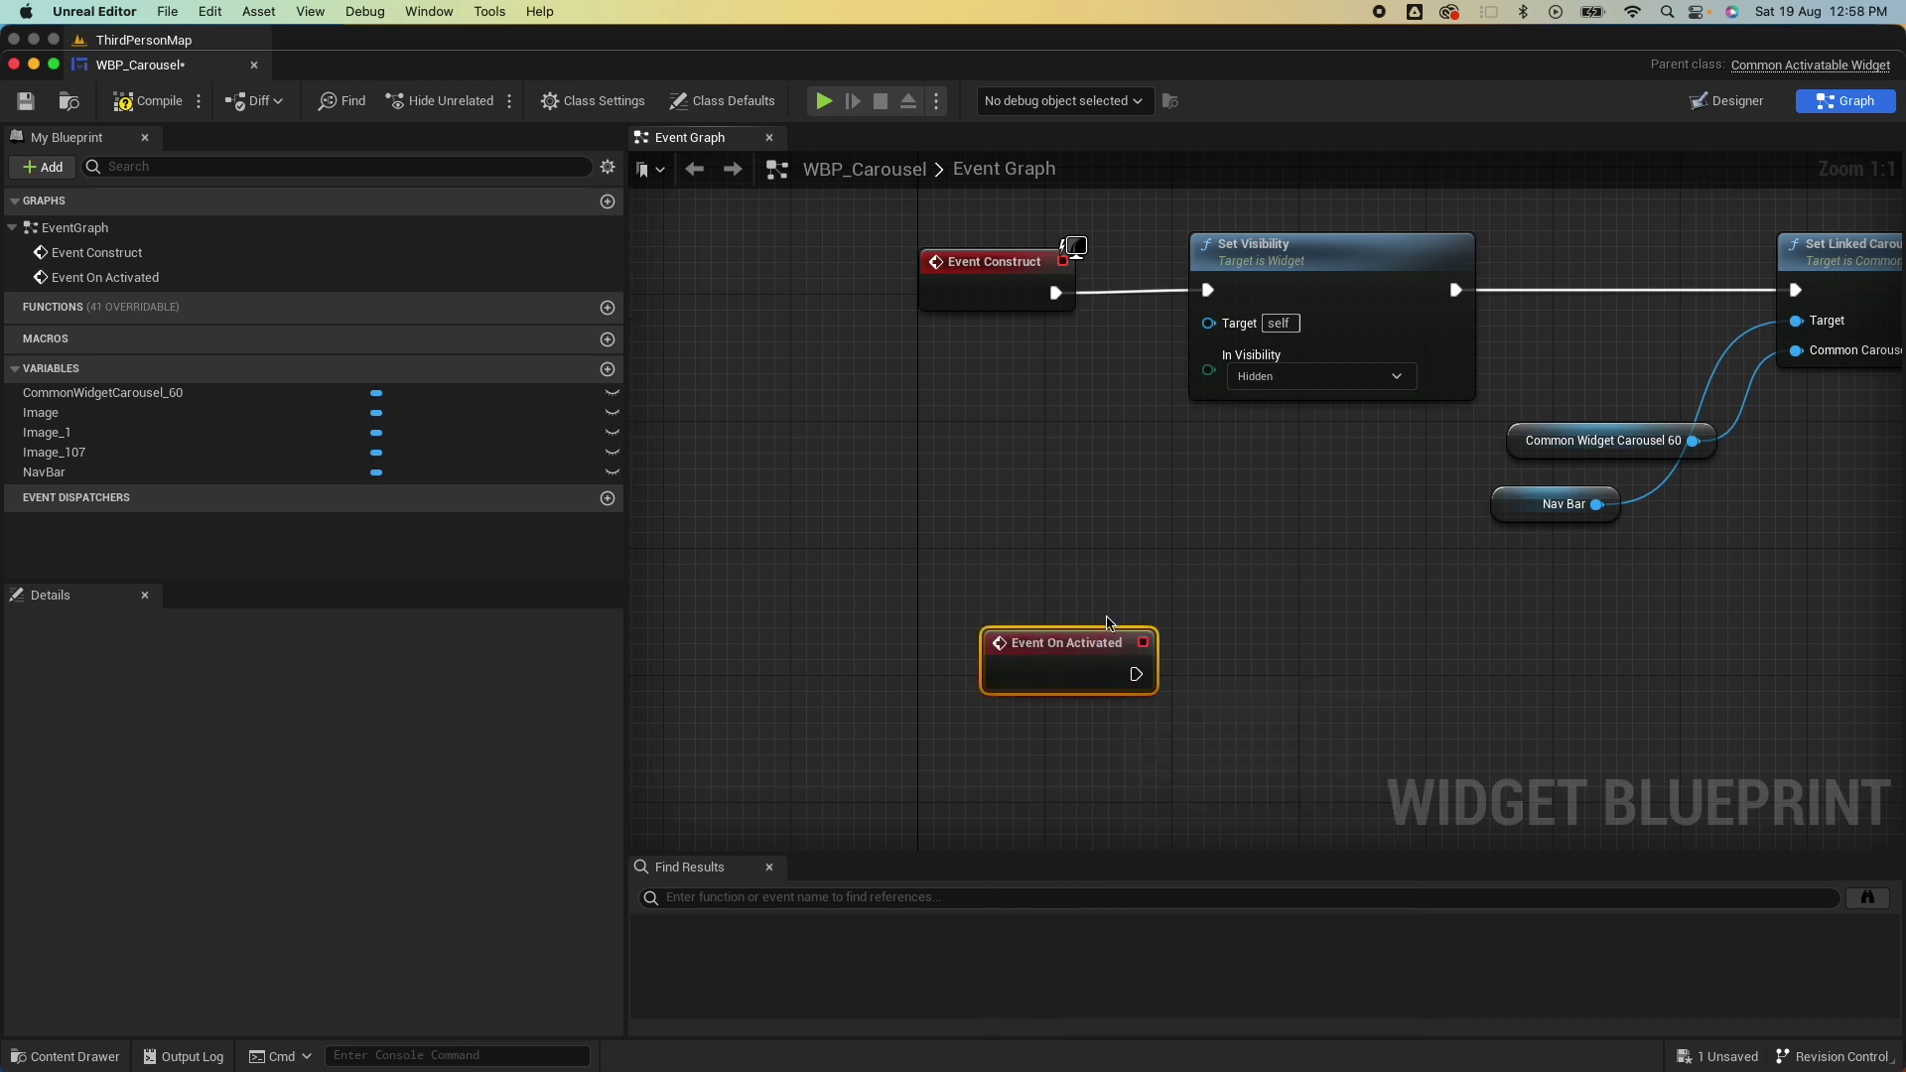
Connect a Set Visibility function node with In Visibility set to Visible to Event On Activated and align the two.
{"action": "left_click_drag", "start_coordinate": [1071, 675], "coordinate": [1209, 675]}
{"action": "type", "text": "set vis"}
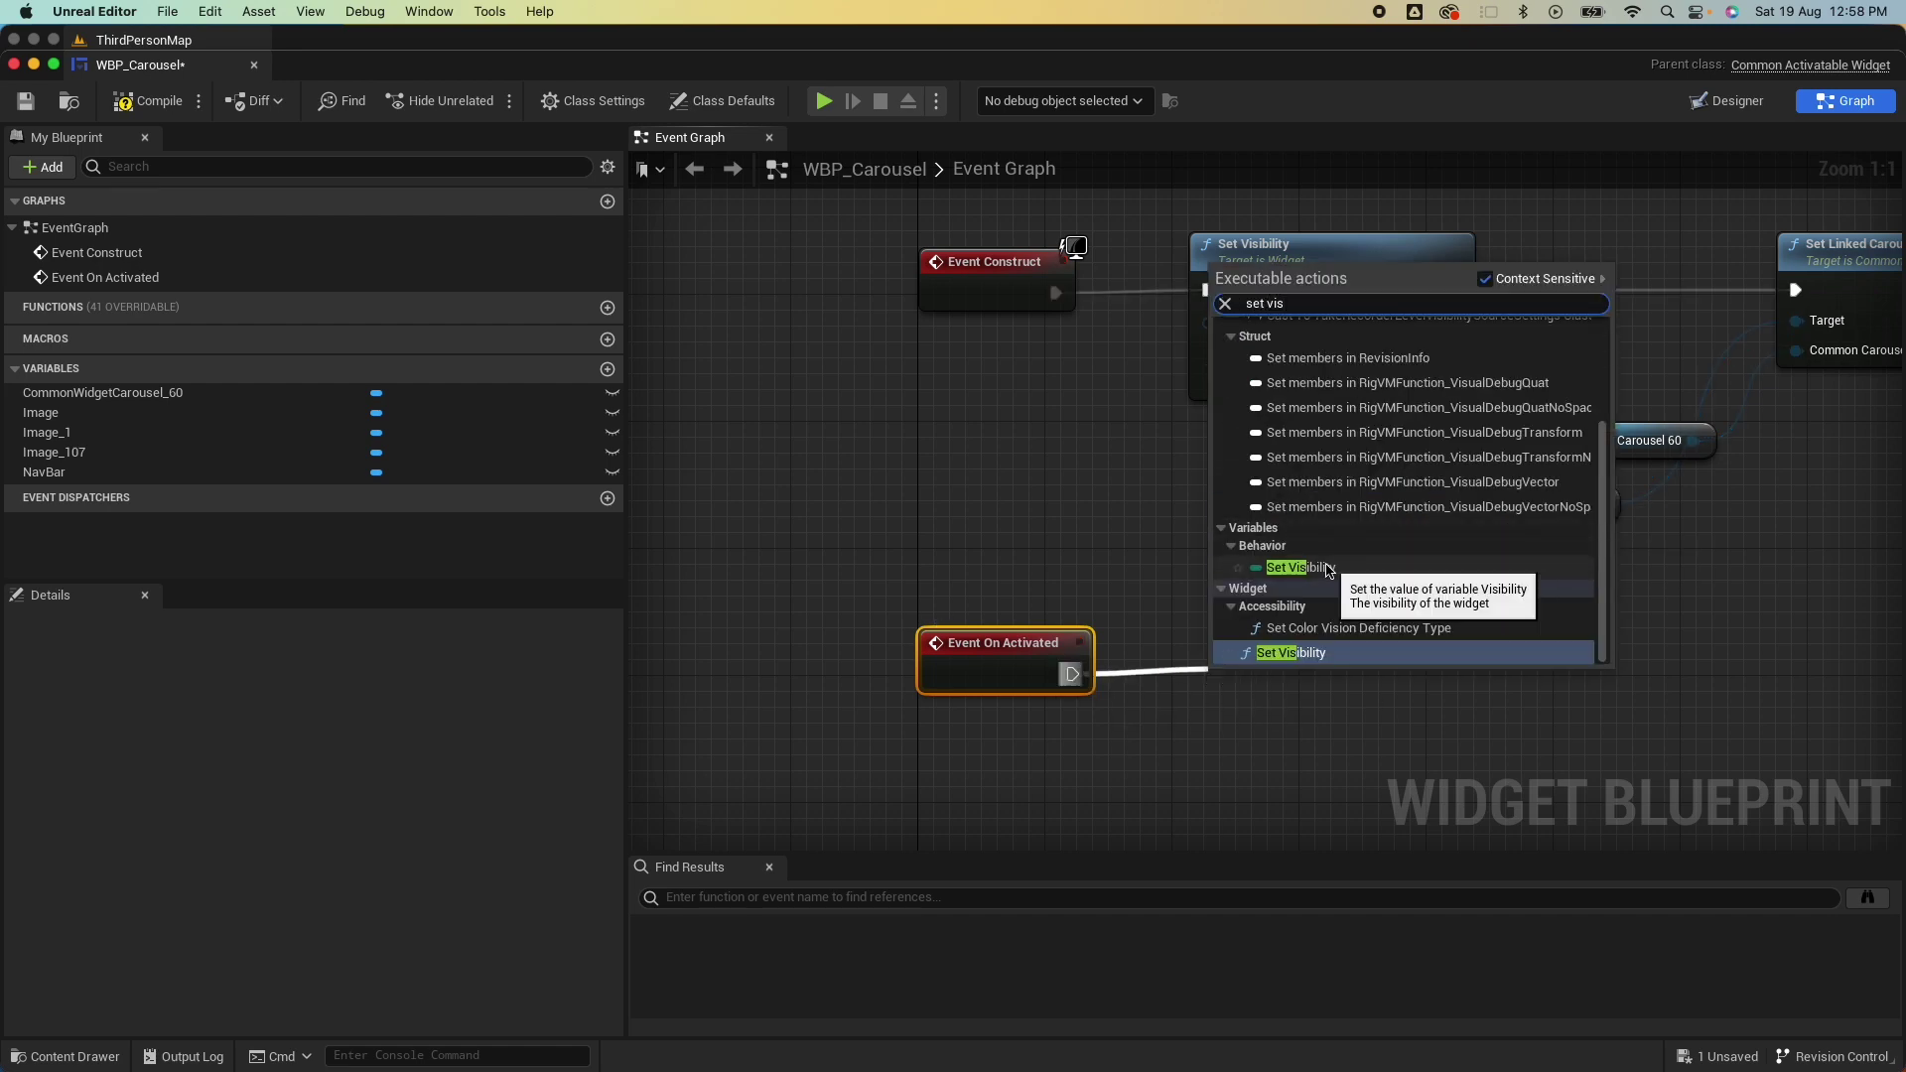
{"action": "left_click", "coordinate": [1311, 653]}
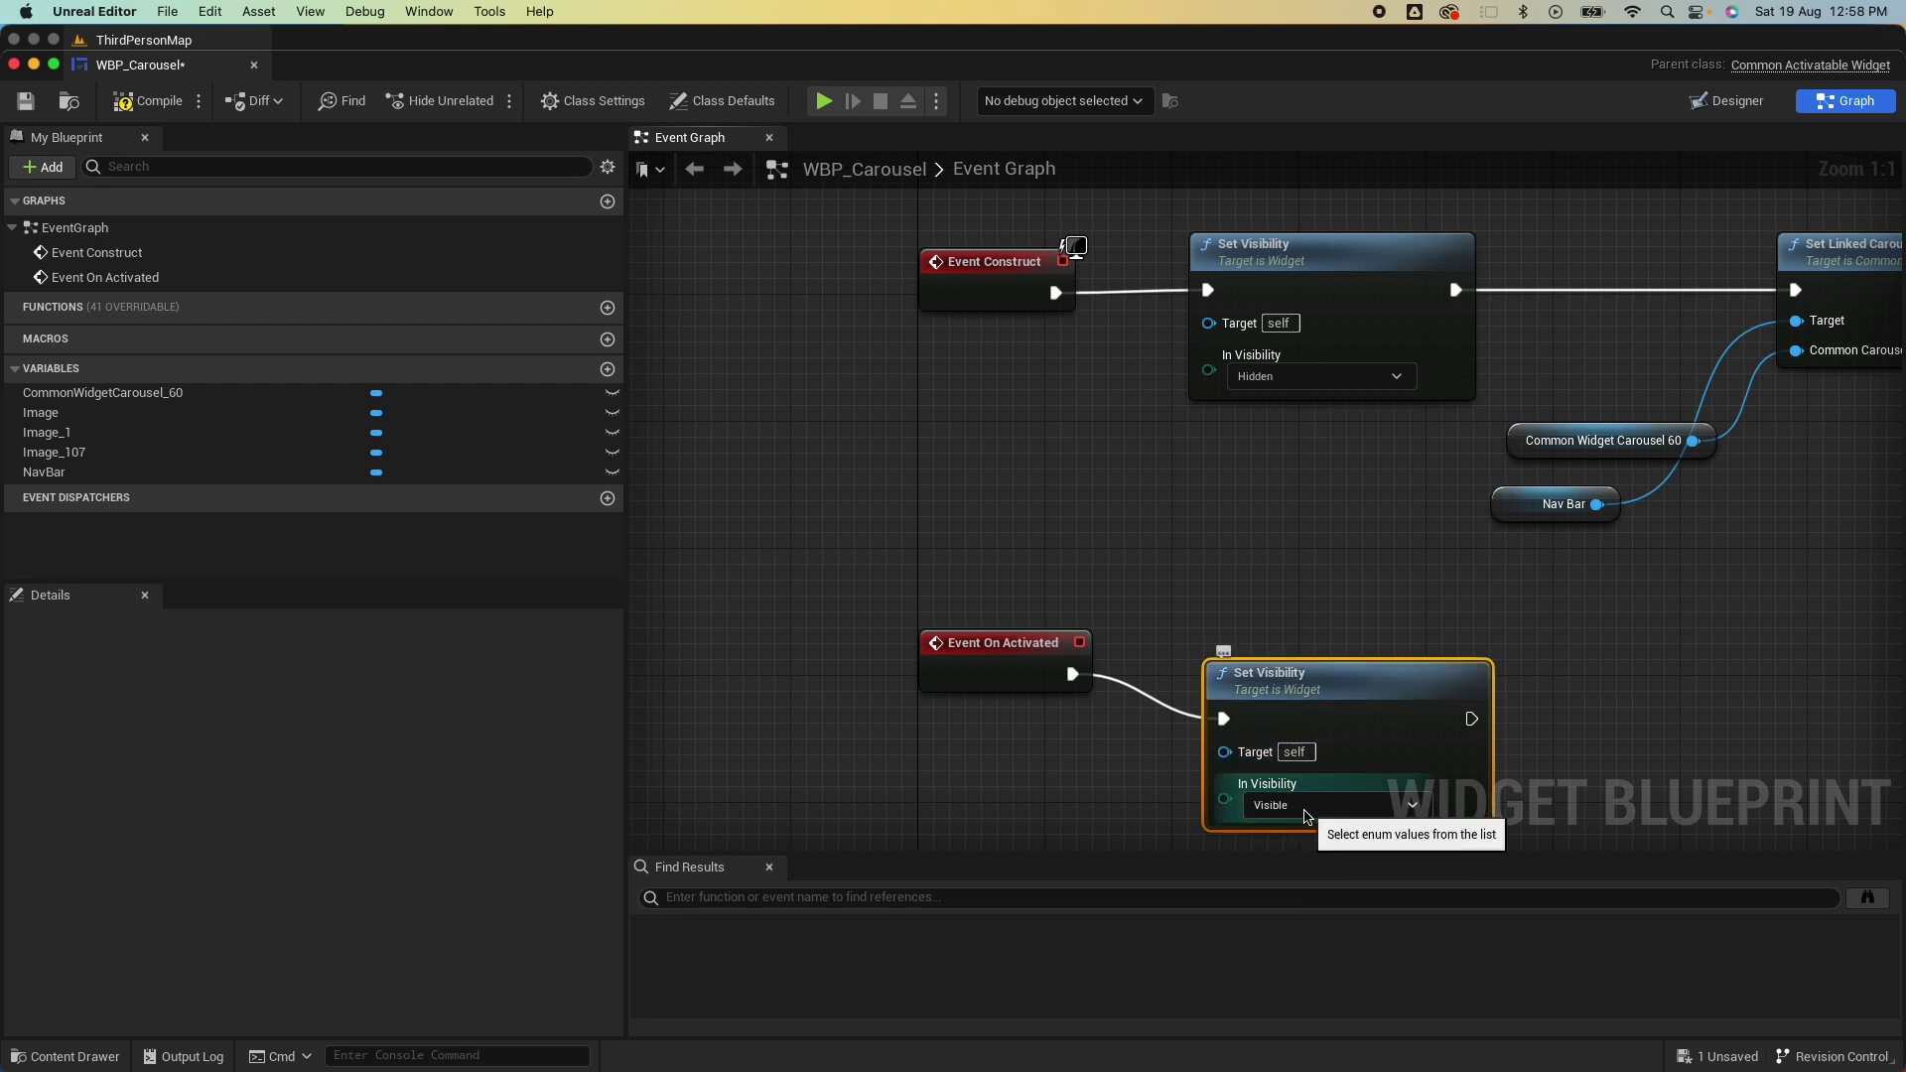
{"action": "left_click_drag", "start_coordinate": [1360, 681], "coordinate": [1362, 633]}
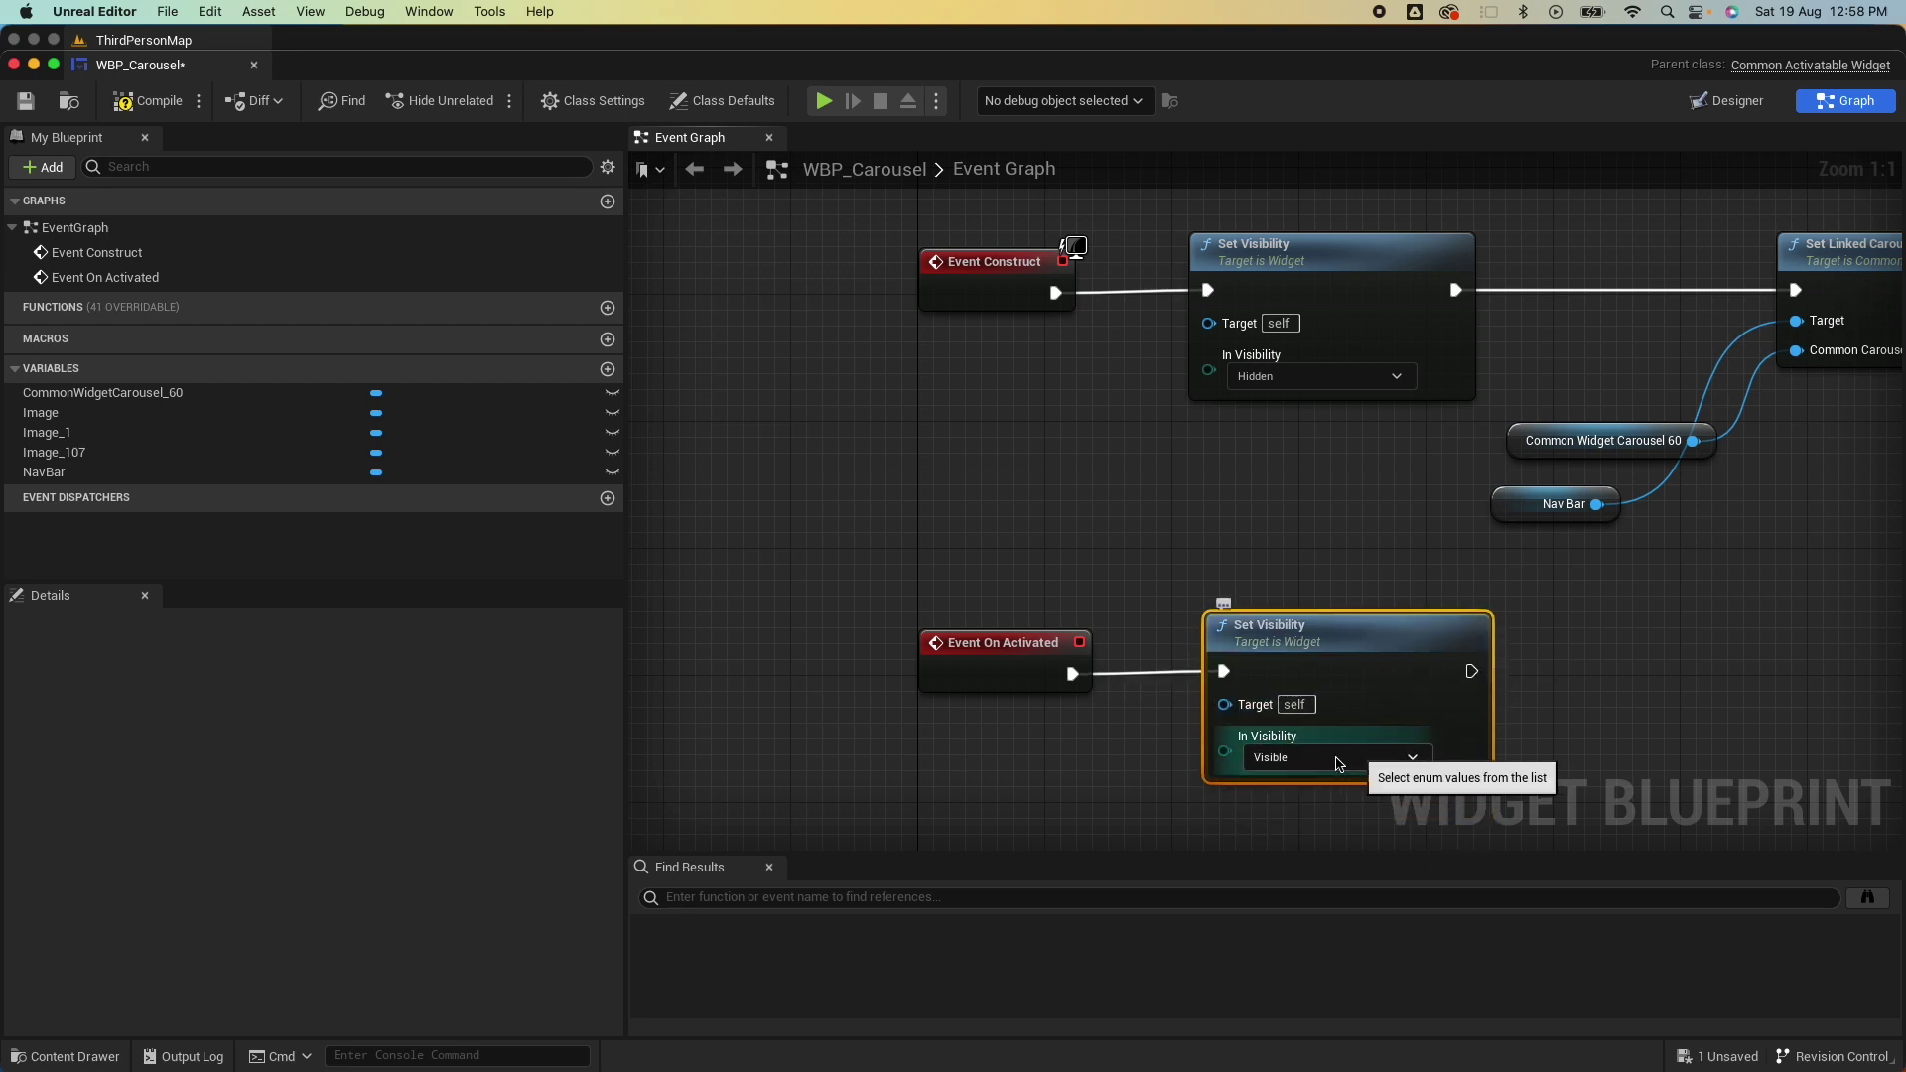
Compile and save WBP_Carousel, and dock its editor beside the ThirdPersonMap tab.
{"action": "left_click", "coordinate": [147, 100]}
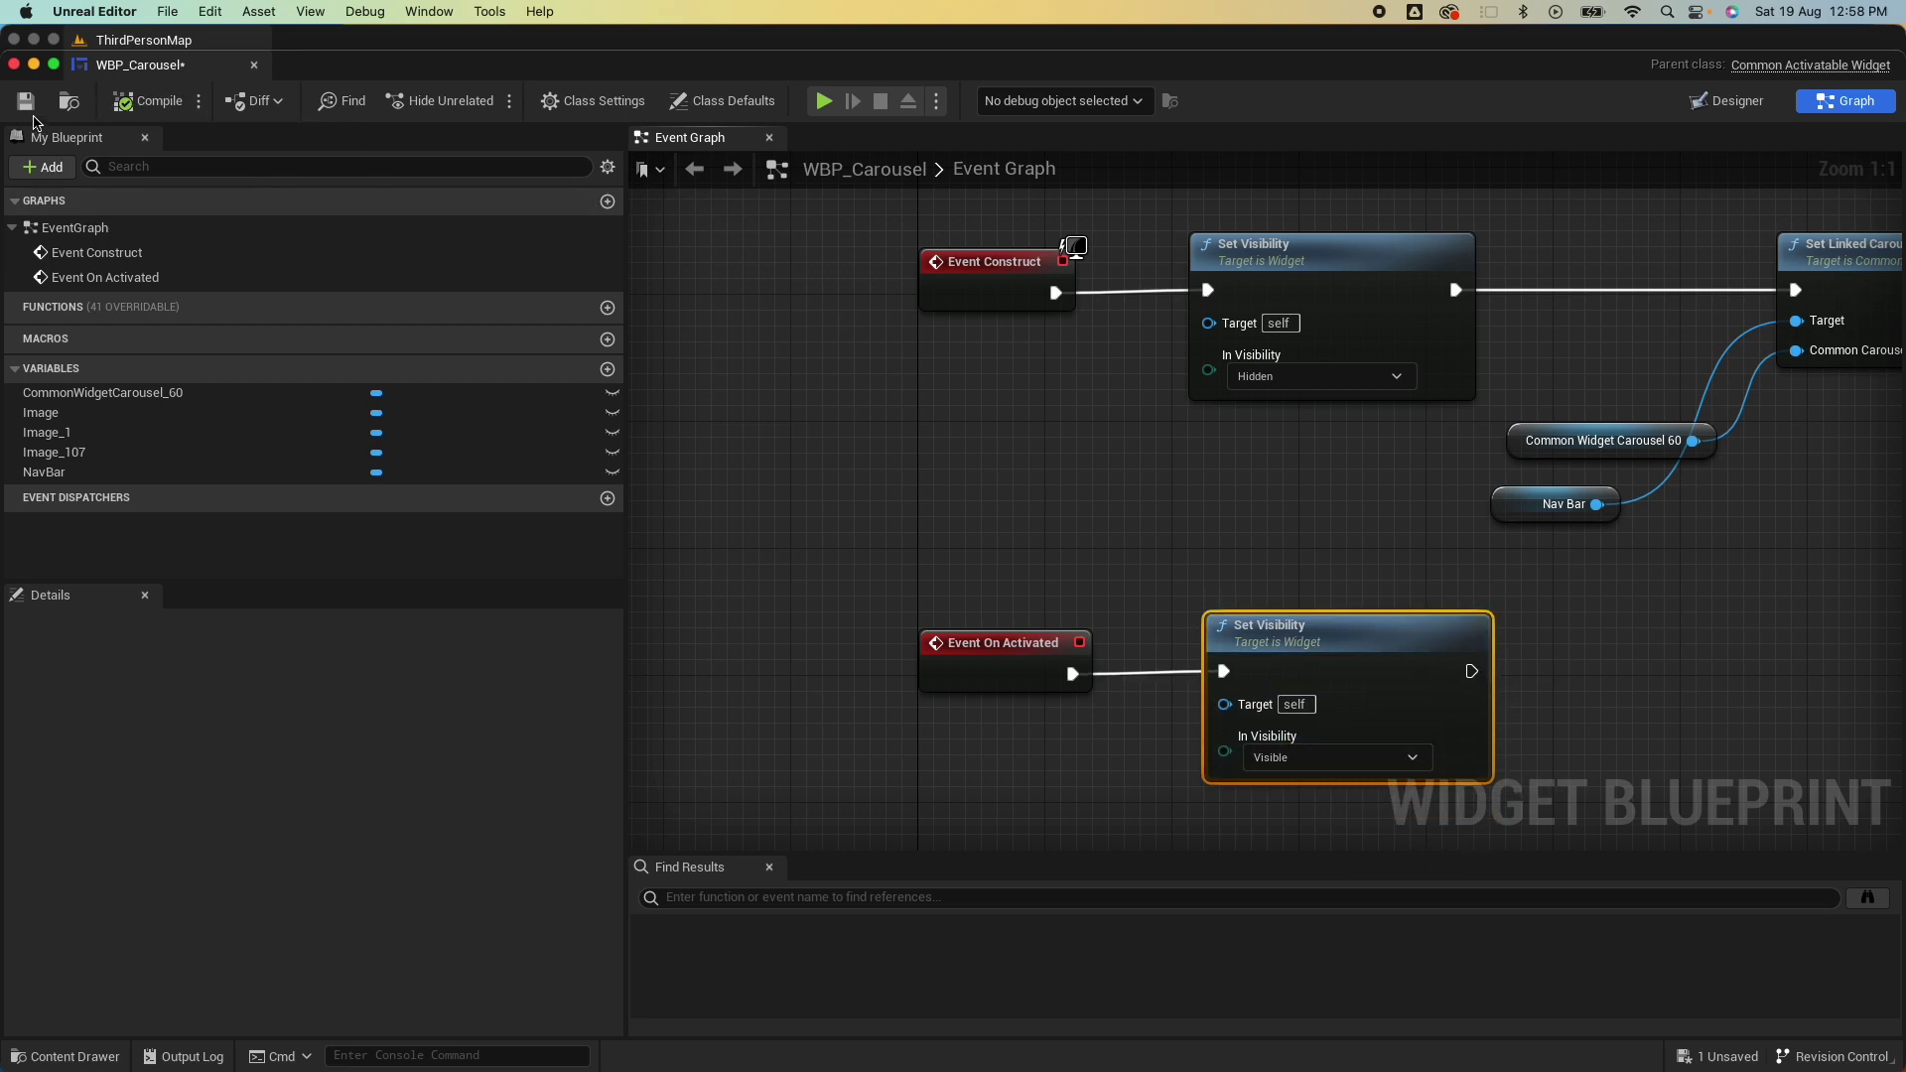
{"action": "left_click", "coordinate": [27, 102]}
{"action": "left_click_drag", "start_coordinate": [127, 66], "coordinate": [338, 40]}
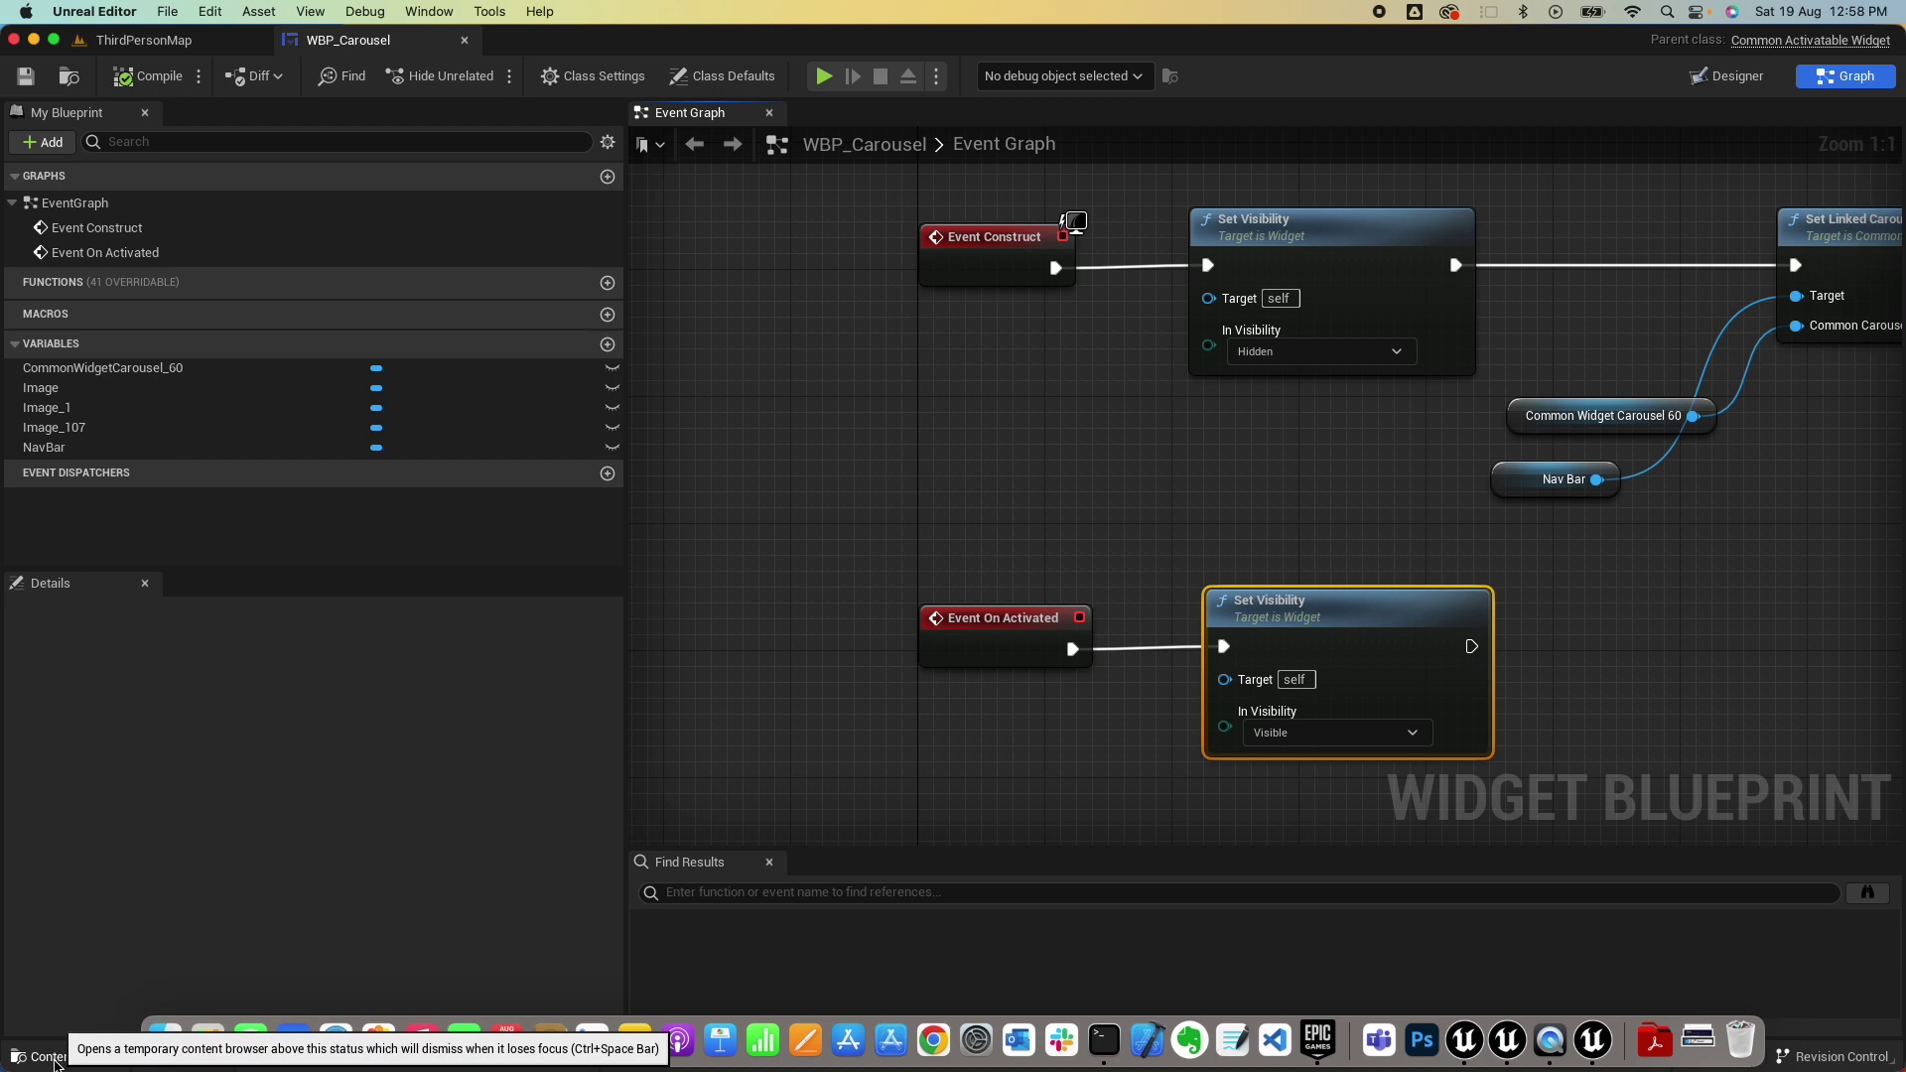
Create a new button blueprint named CommonBaseButton in the Content/Blueprints folder as the Button Widget Type of NavBar in the WBP_Carousel designer.
{"action": "left_click", "coordinate": [66, 1054]}
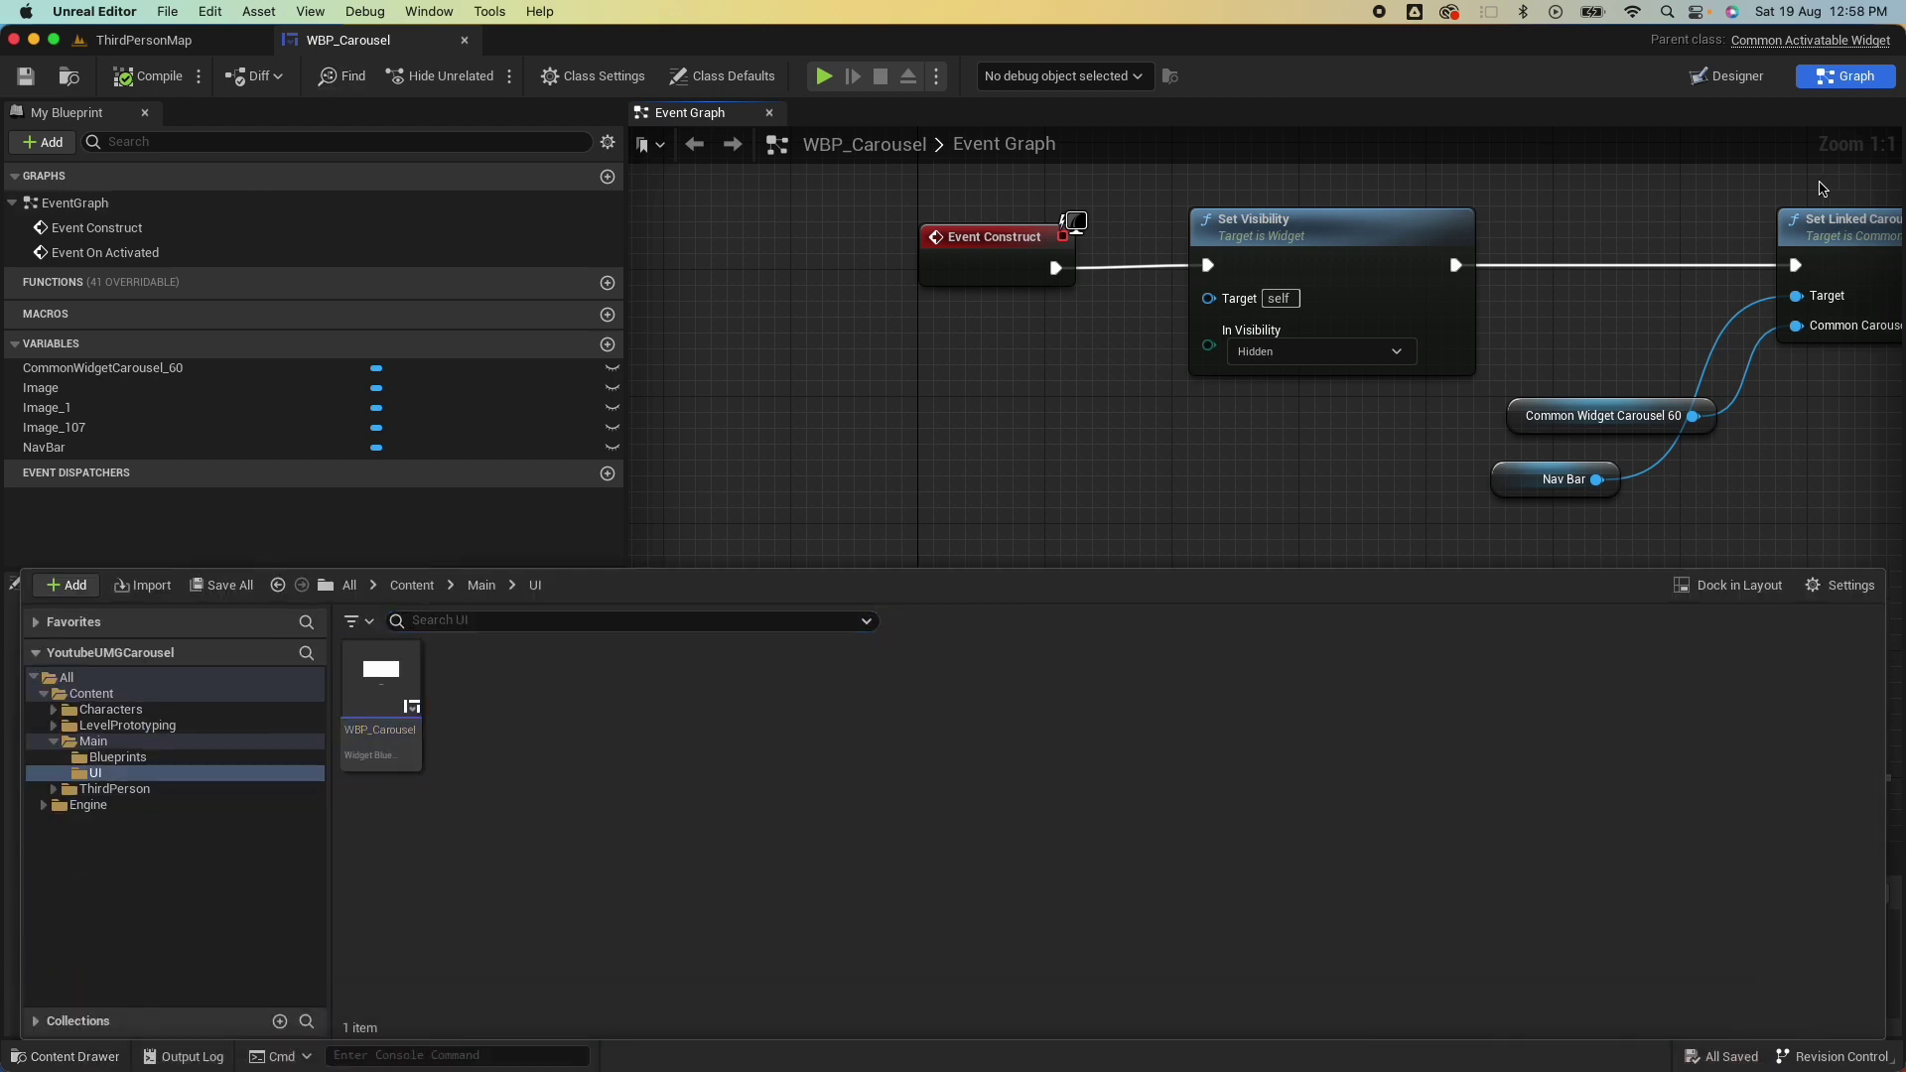
{"action": "left_click", "coordinate": [1732, 77]}
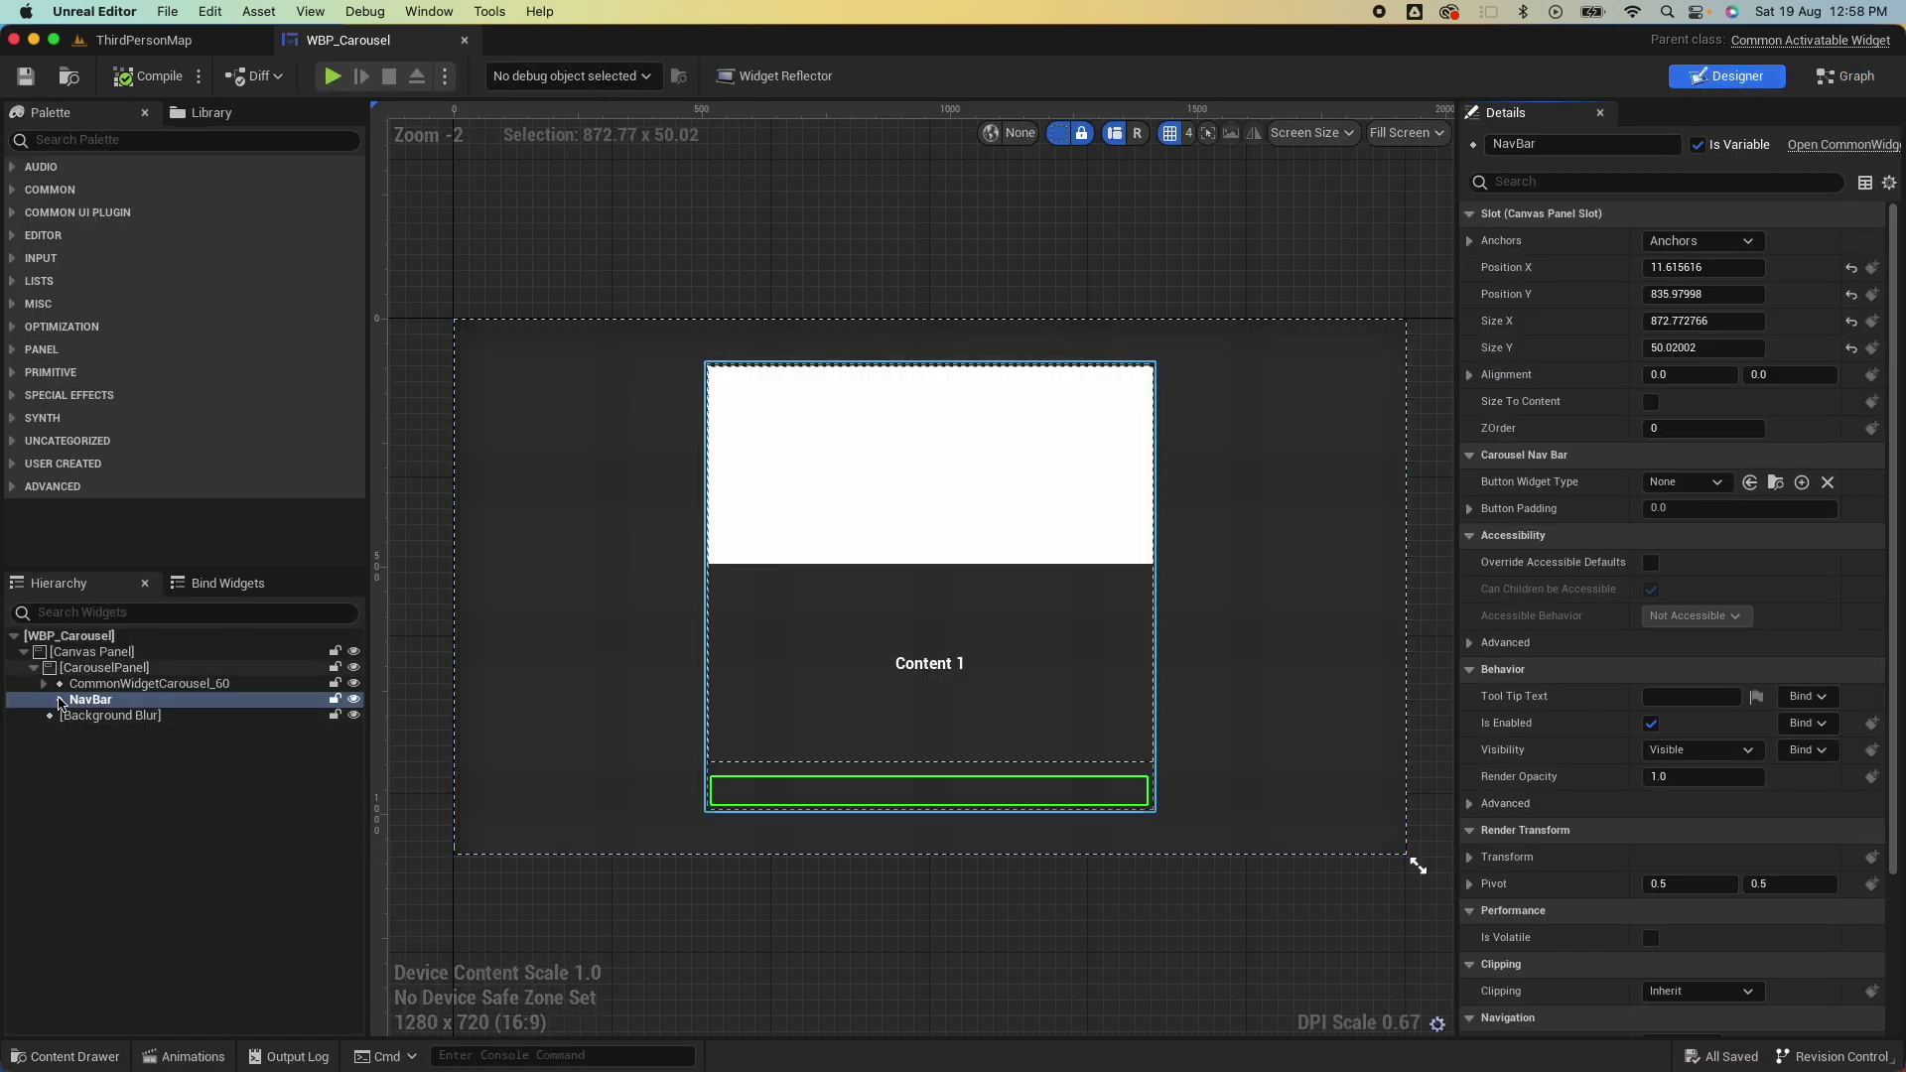
{"action": "left_click", "coordinate": [85, 693]}
{"action": "left_click", "coordinate": [90, 699]}
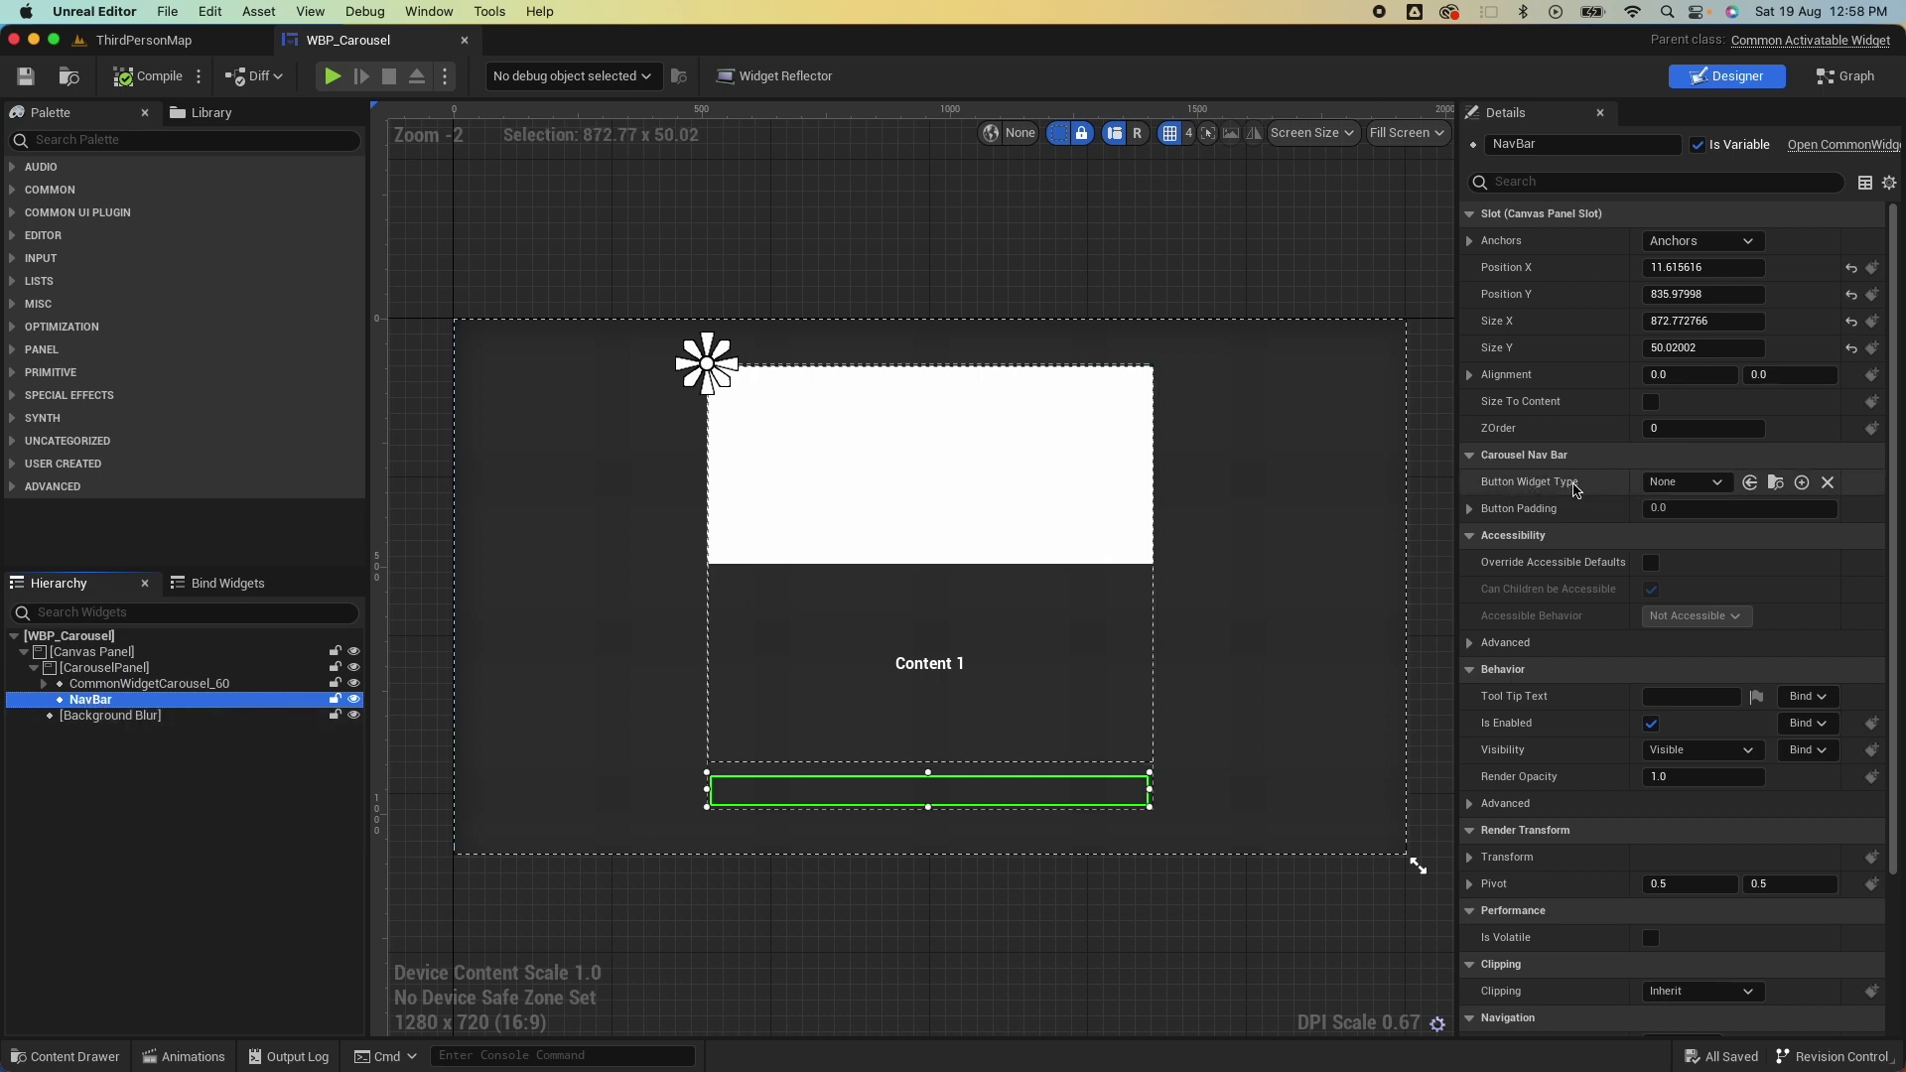
{"action": "left_click", "coordinate": [1678, 484]}
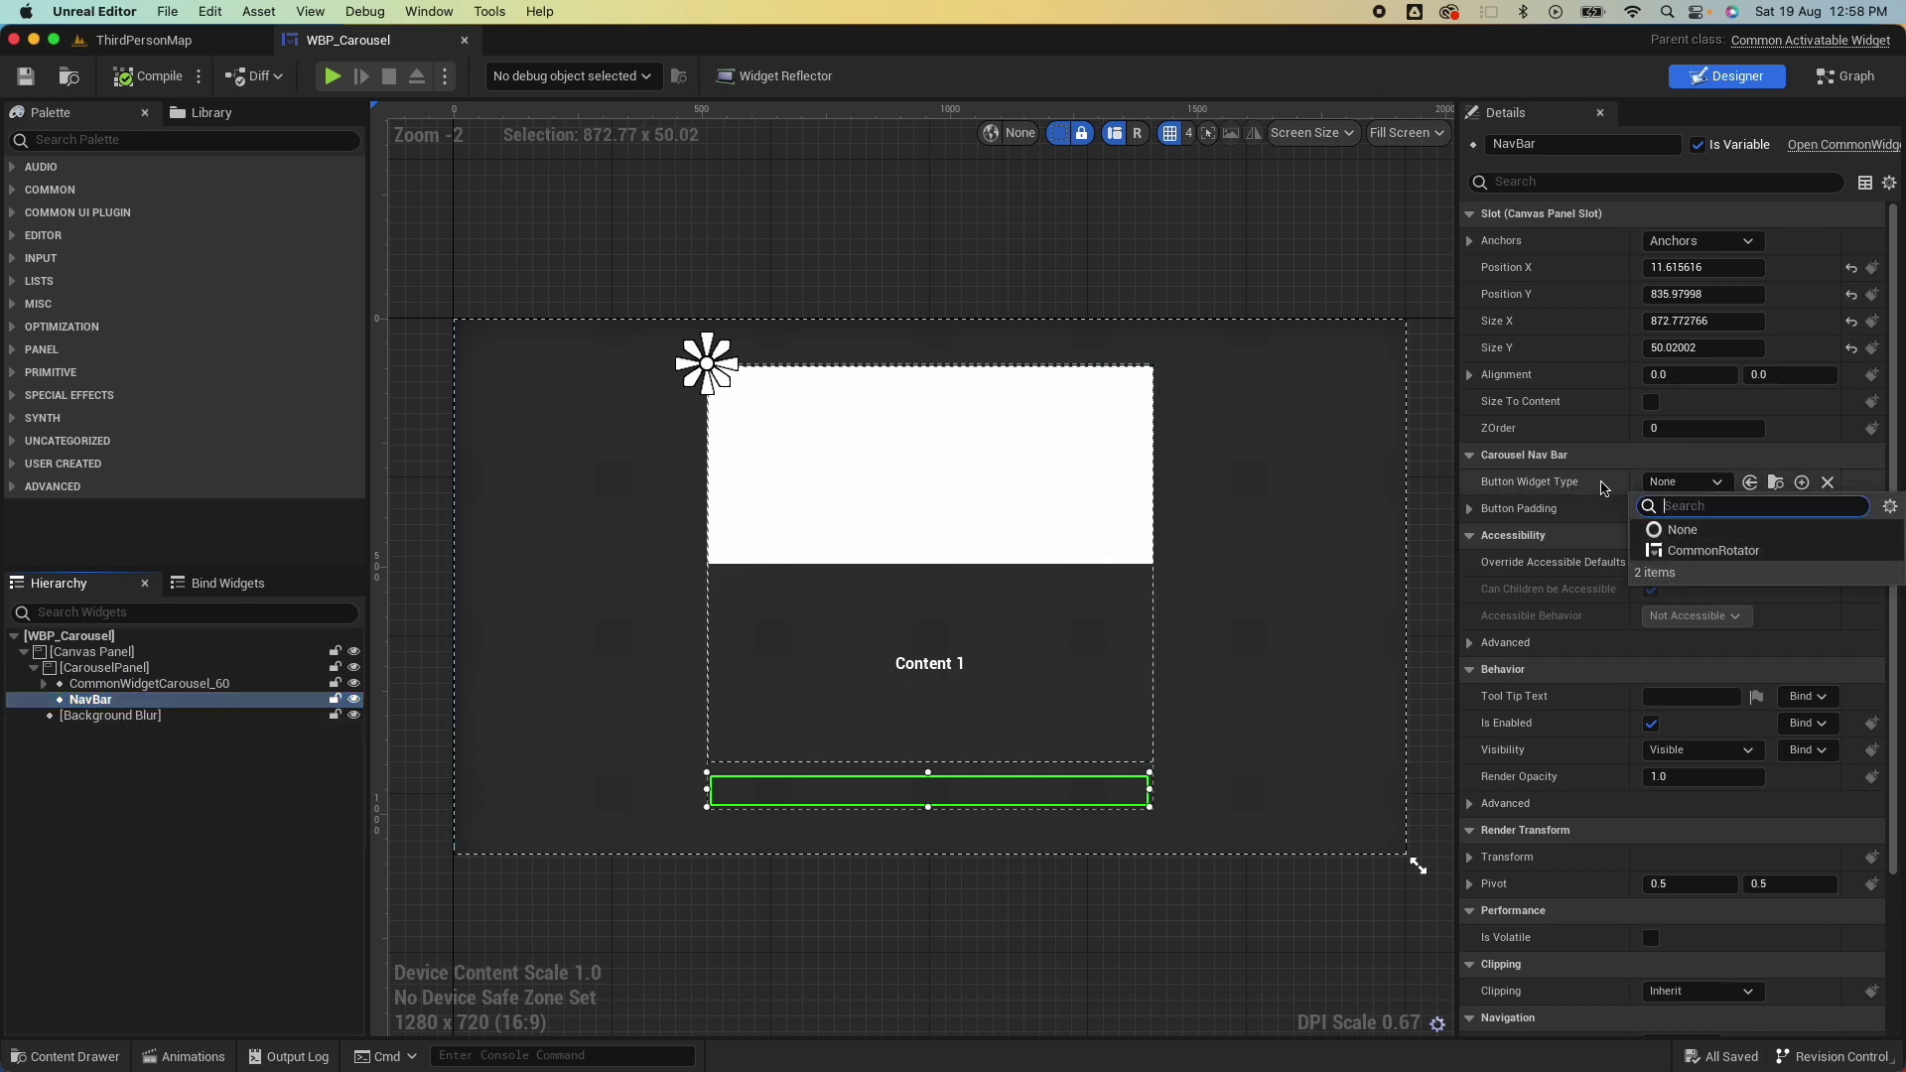
{"action": "left_click", "coordinate": [1608, 489]}
{"action": "left_click", "coordinate": [1803, 483]}
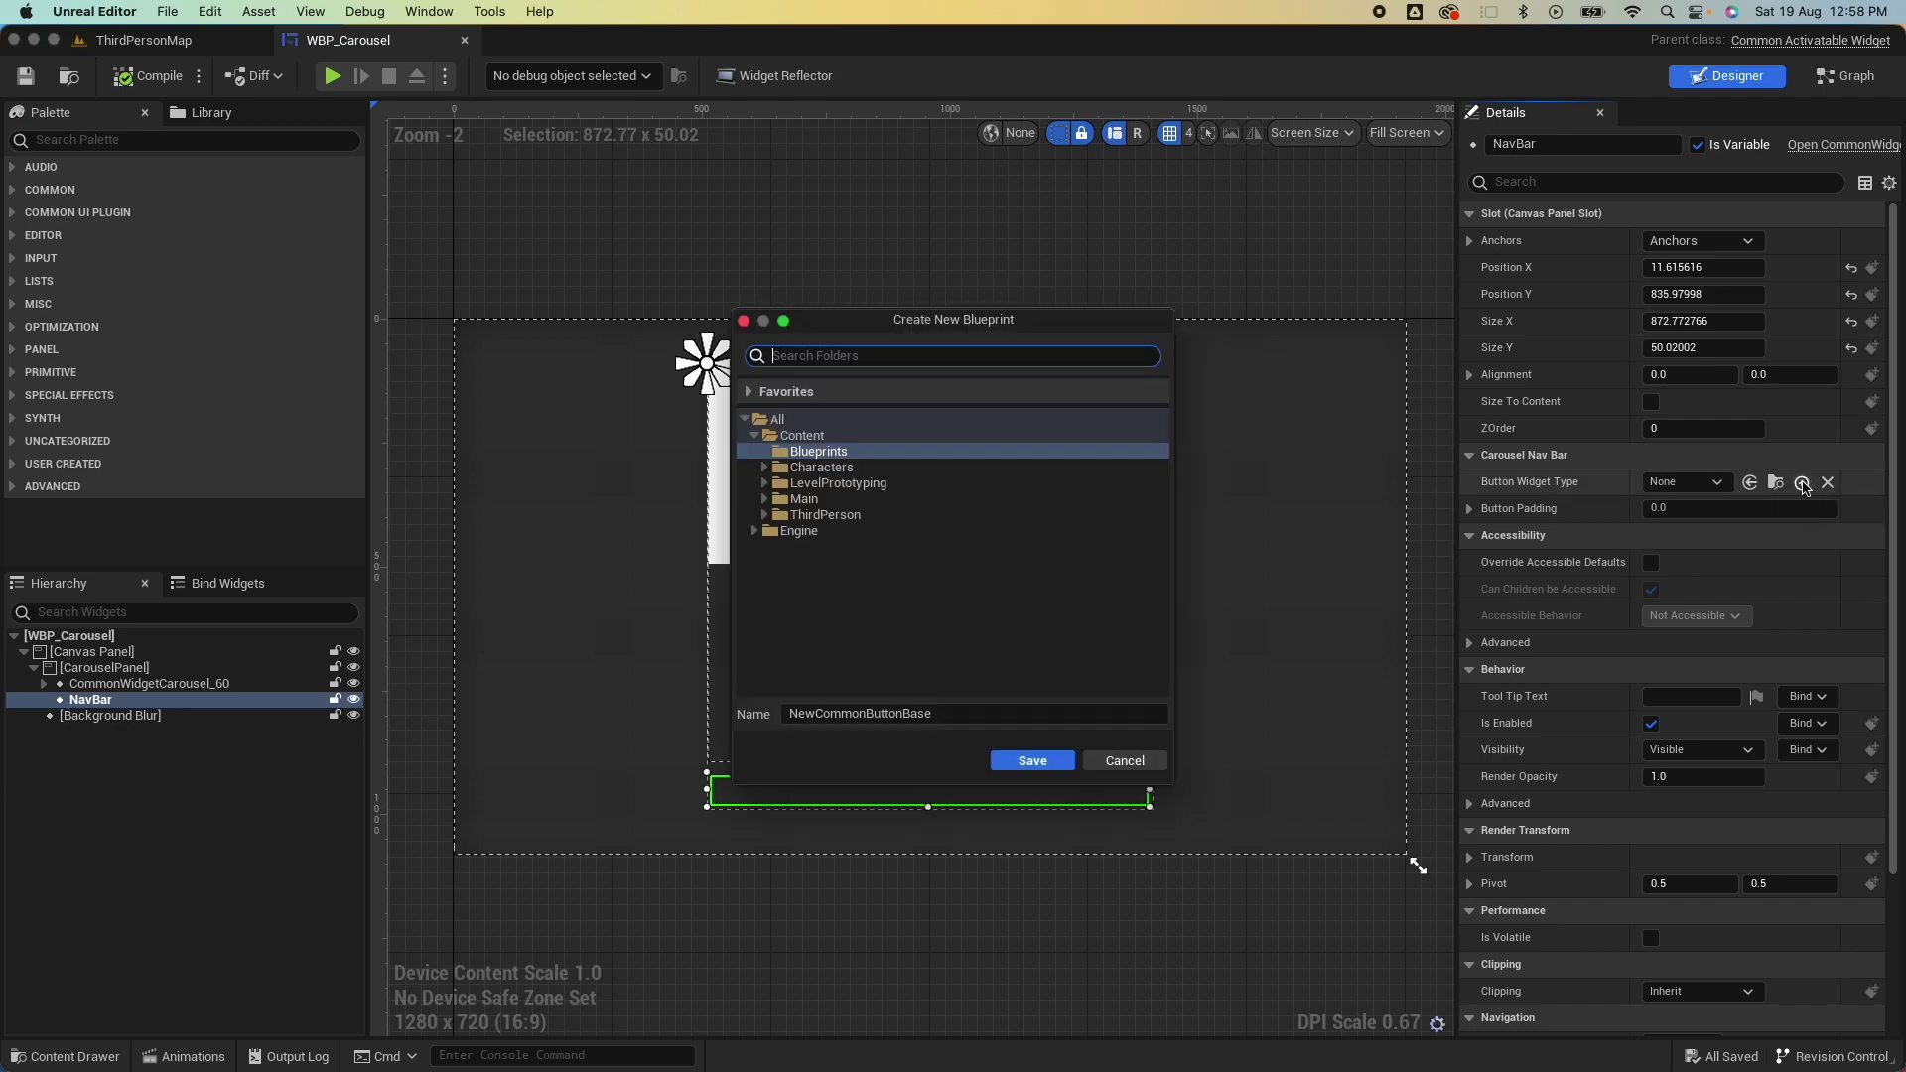
{"action": "left_click", "coordinate": [822, 451]}
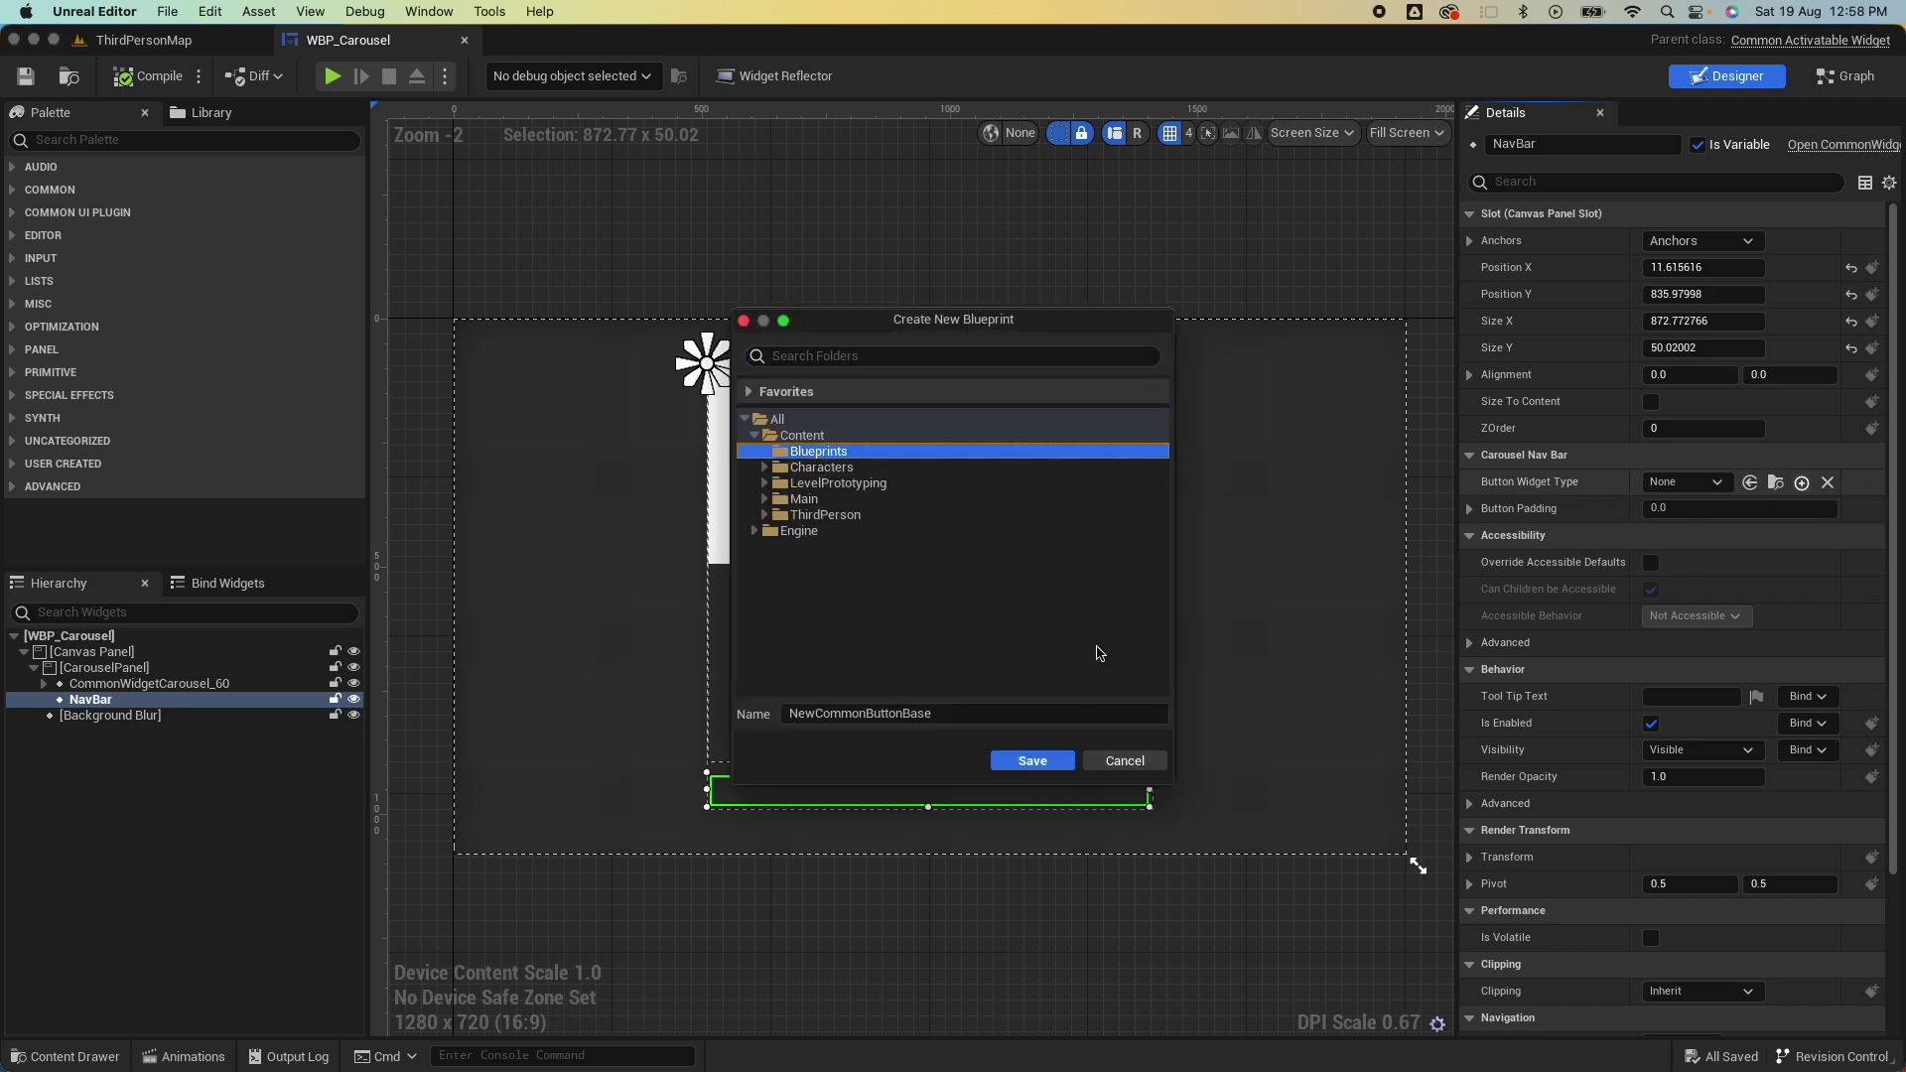
{"action": "left_click_drag", "start_coordinate": [952, 715], "coordinate": [715, 702]}
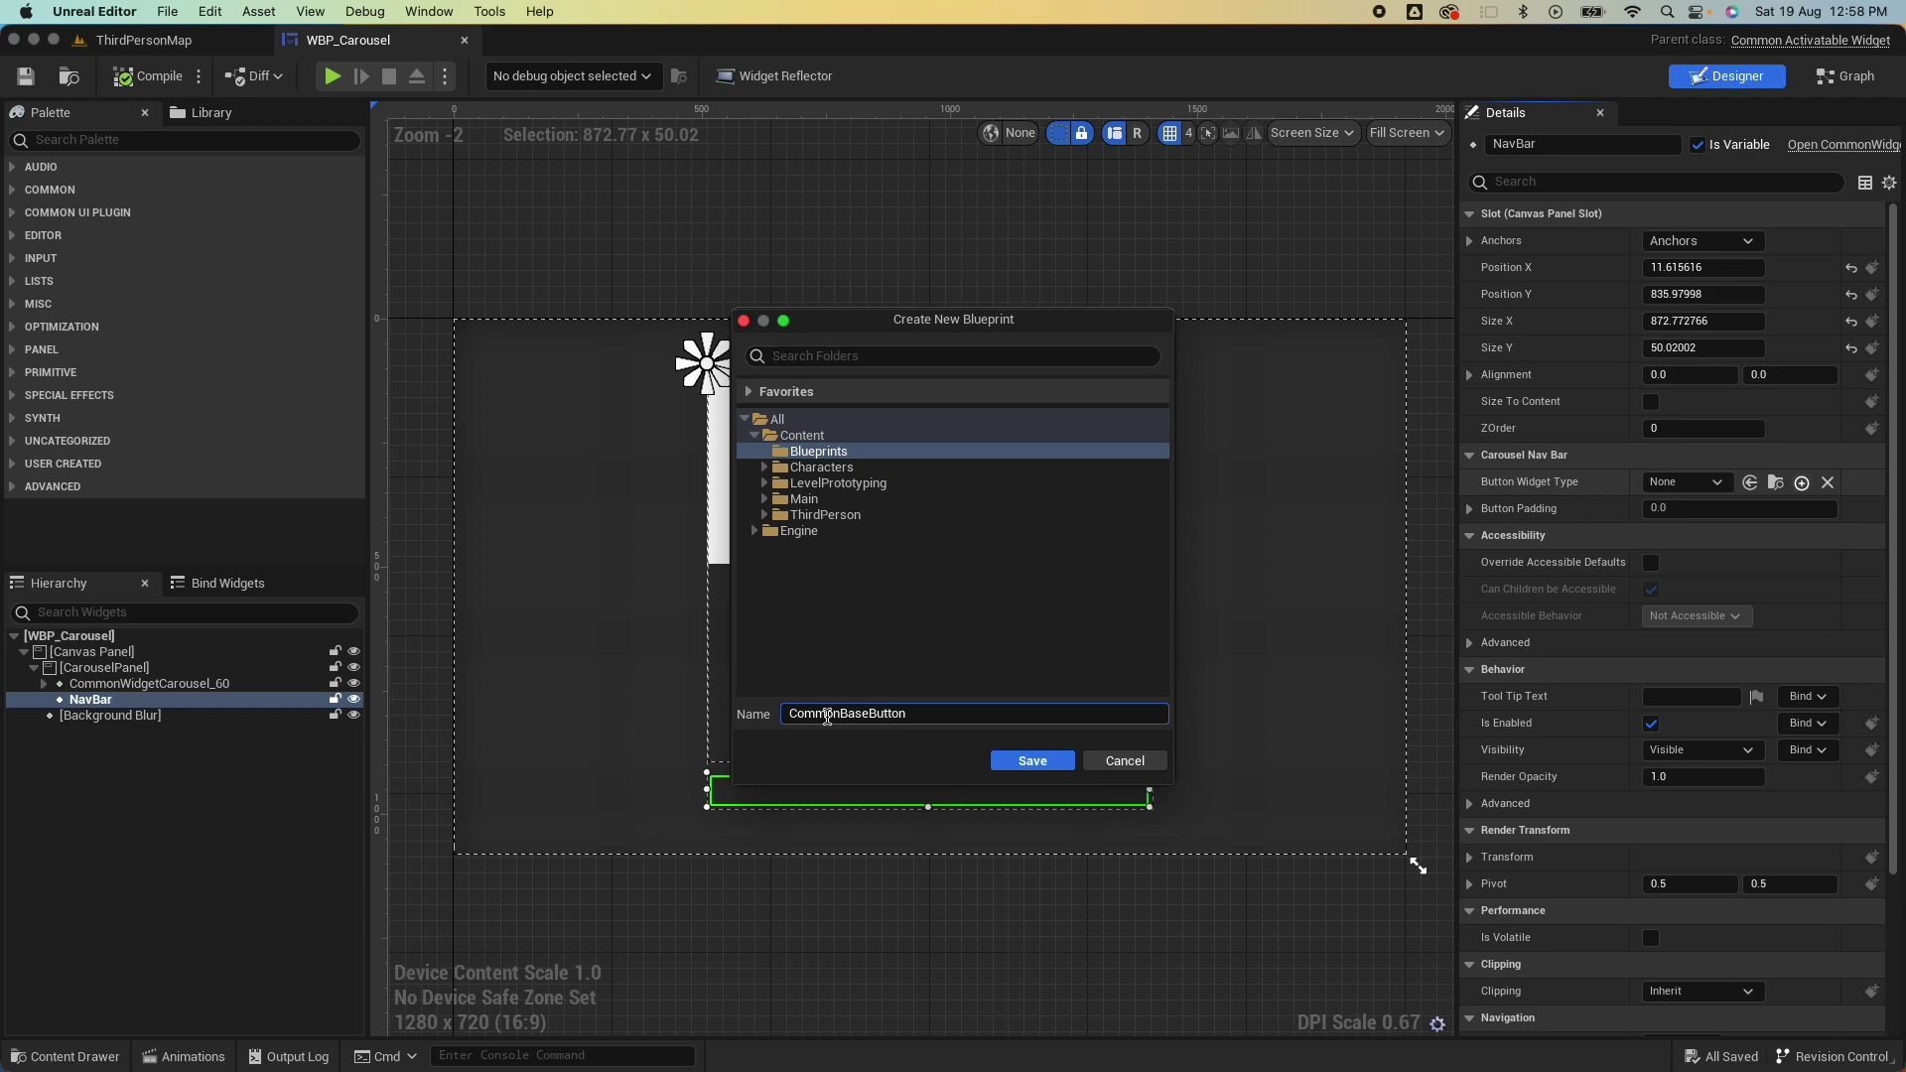
{"action": "left_click", "coordinate": [1066, 766]}
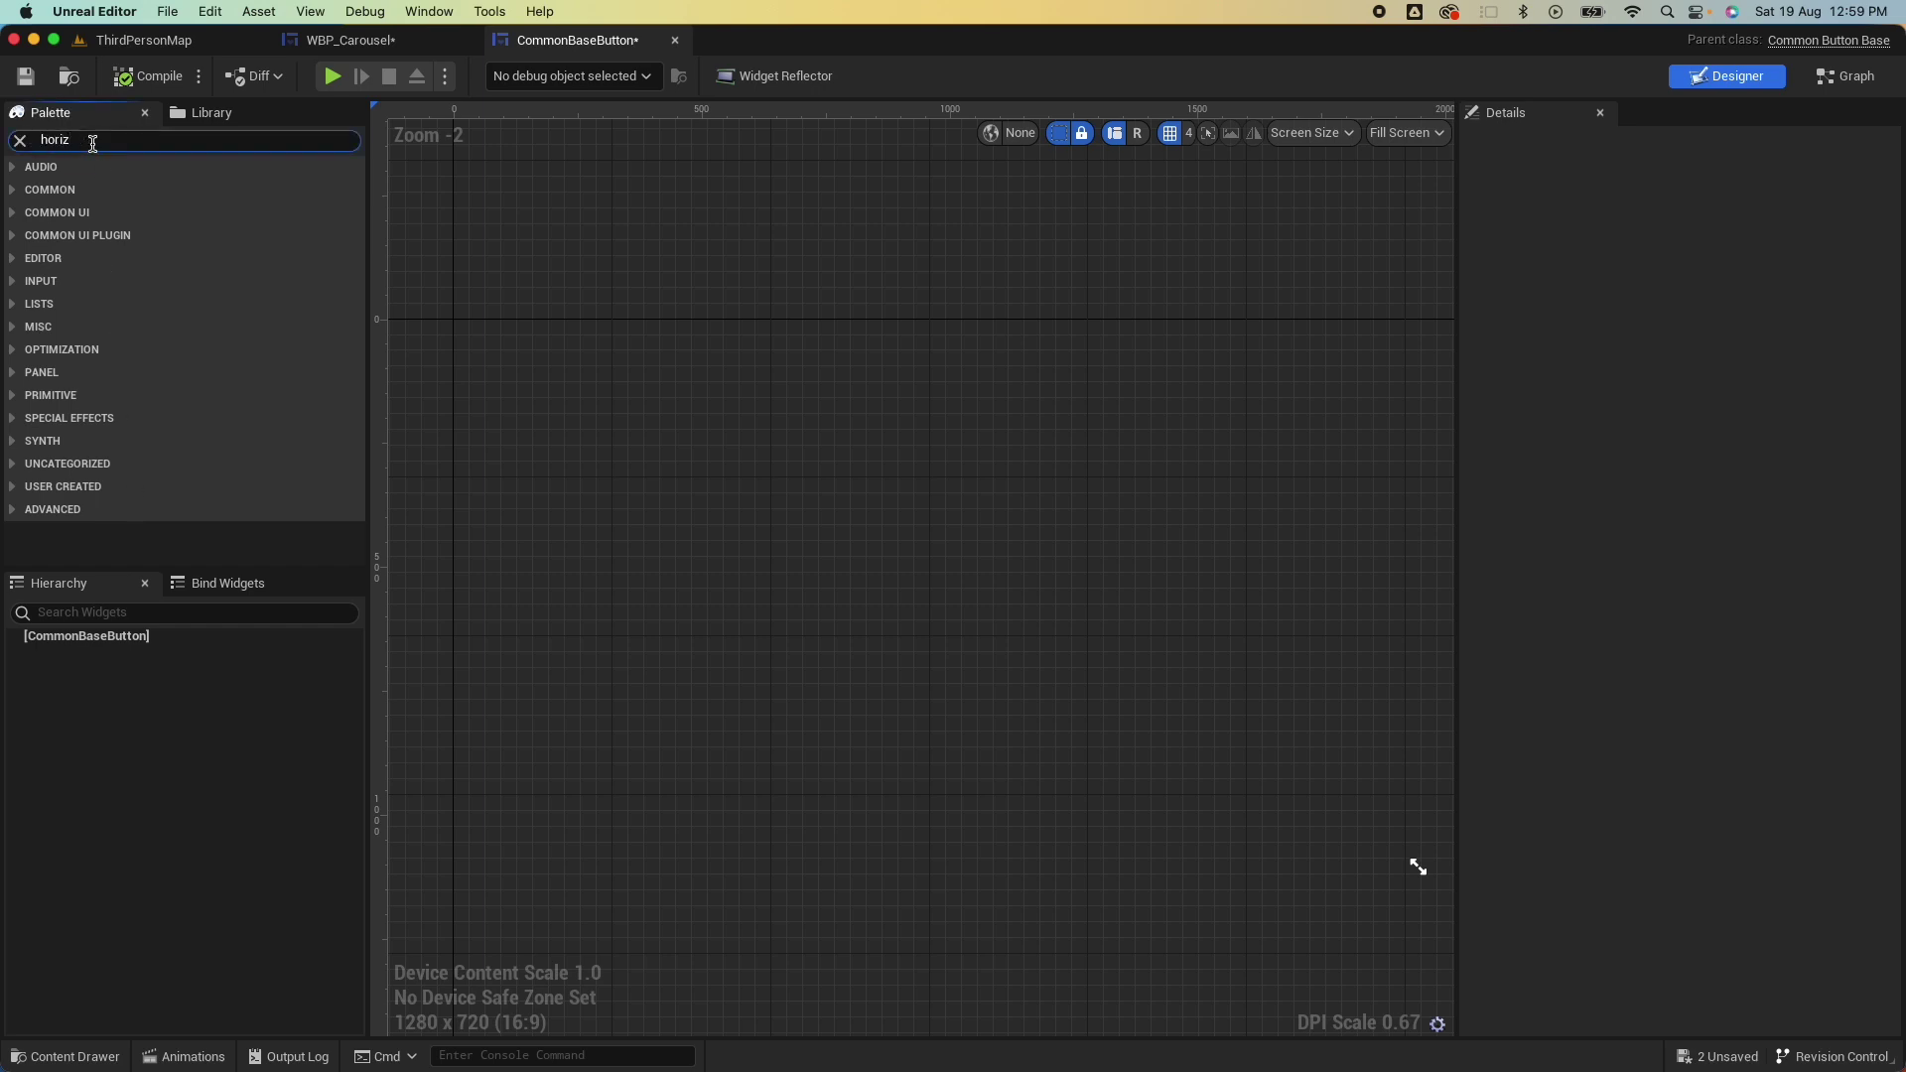
Add a Horizontal Box as the root of CommonBaseButton and place a Text widget inside it.
{"action": "left_click_drag", "start_coordinate": [128, 648], "coordinate": [126, 639]}
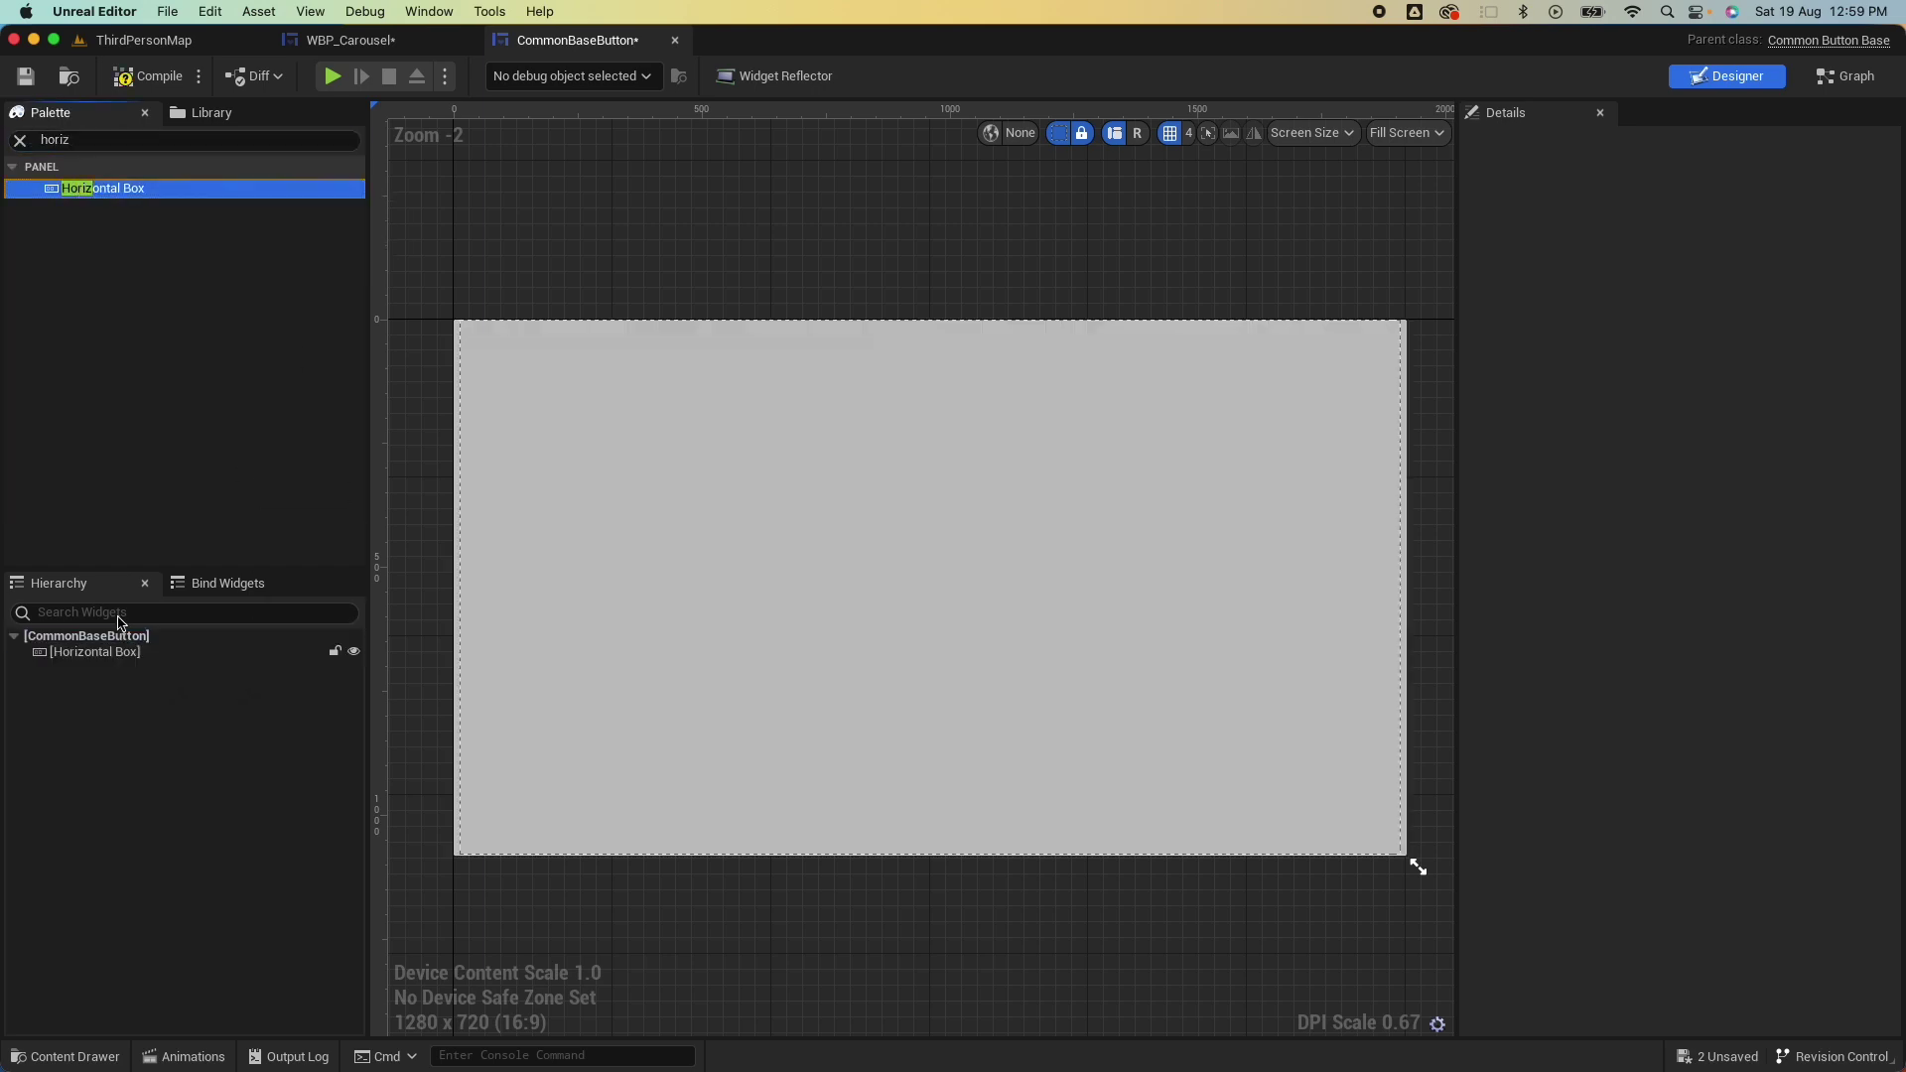
{"action": "double_click", "coordinate": [83, 139]}
{"action": "type", "text": "text"}
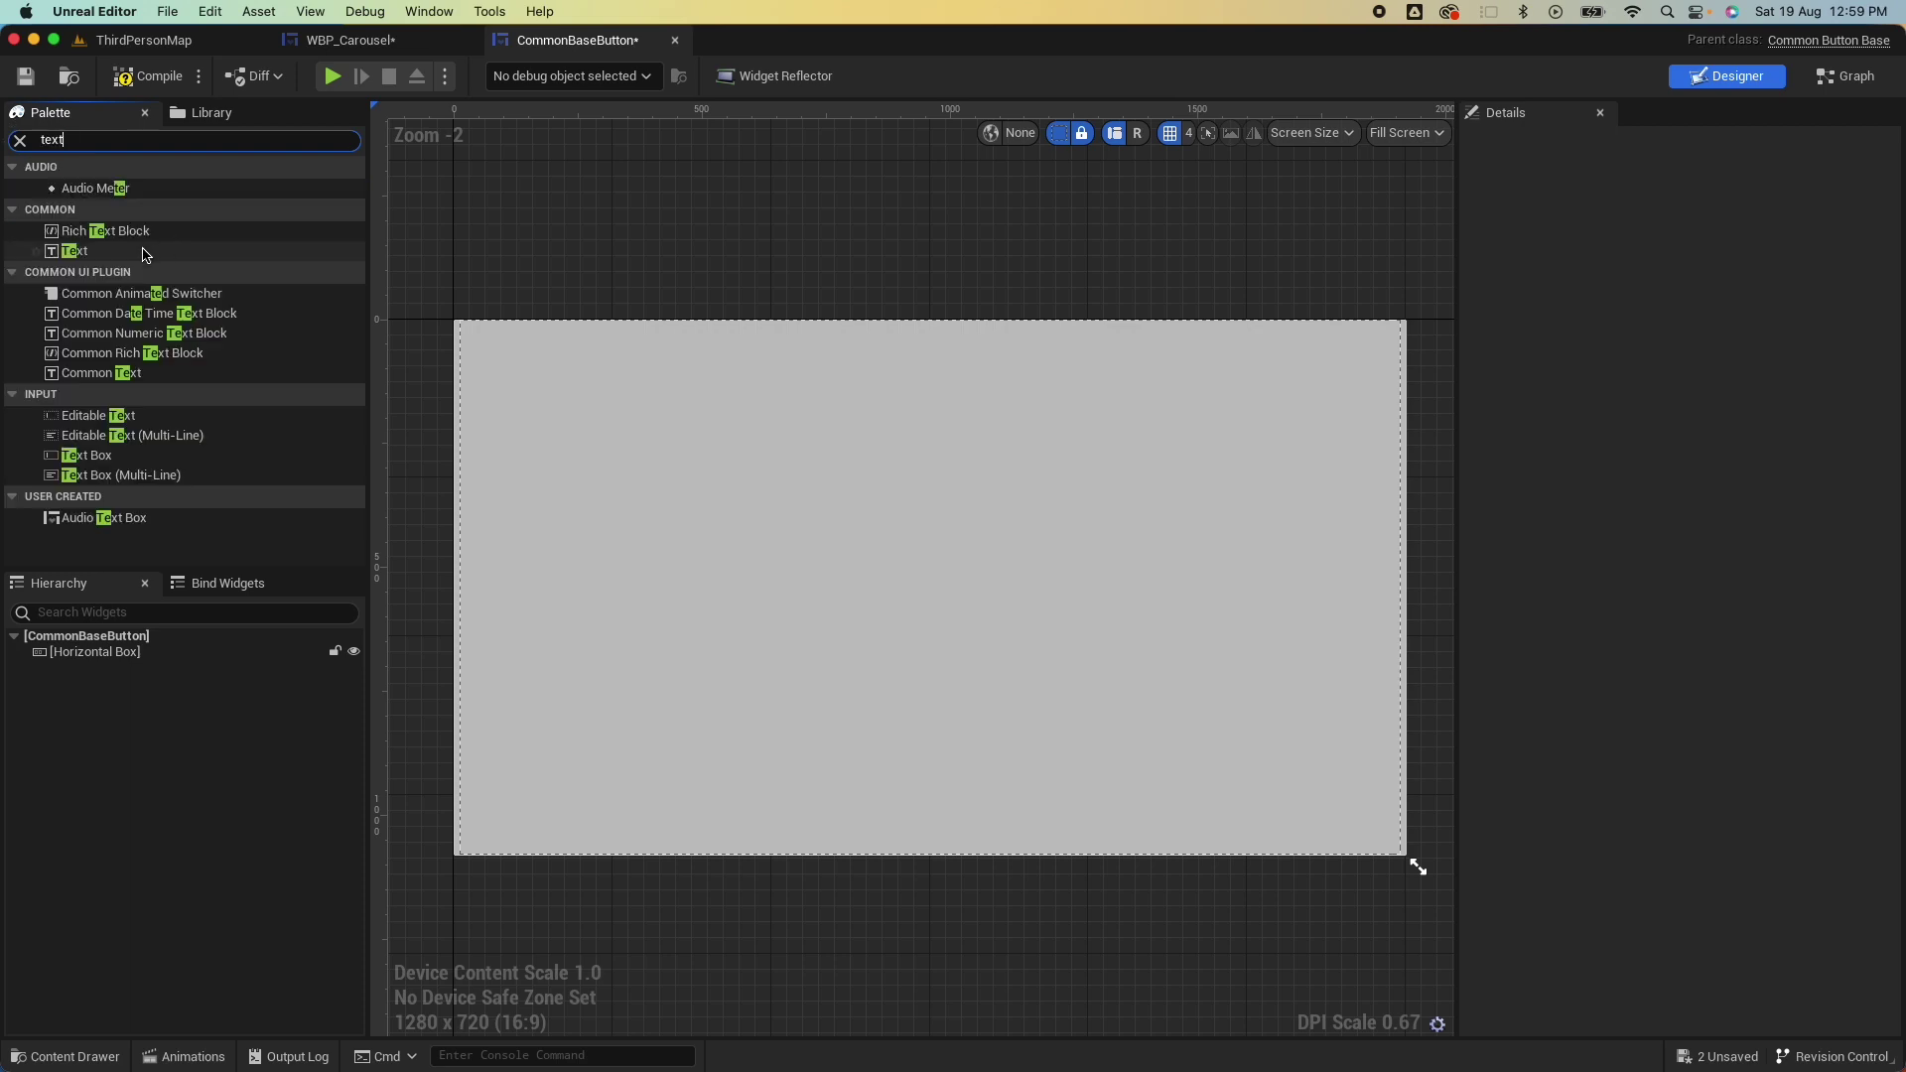
{"action": "left_click_drag", "start_coordinate": [80, 211], "coordinate": [117, 653]}
Set the CommonBaseButton designer preview size mode to Desired on Screen.
{"action": "left_click", "coordinate": [115, 657]}
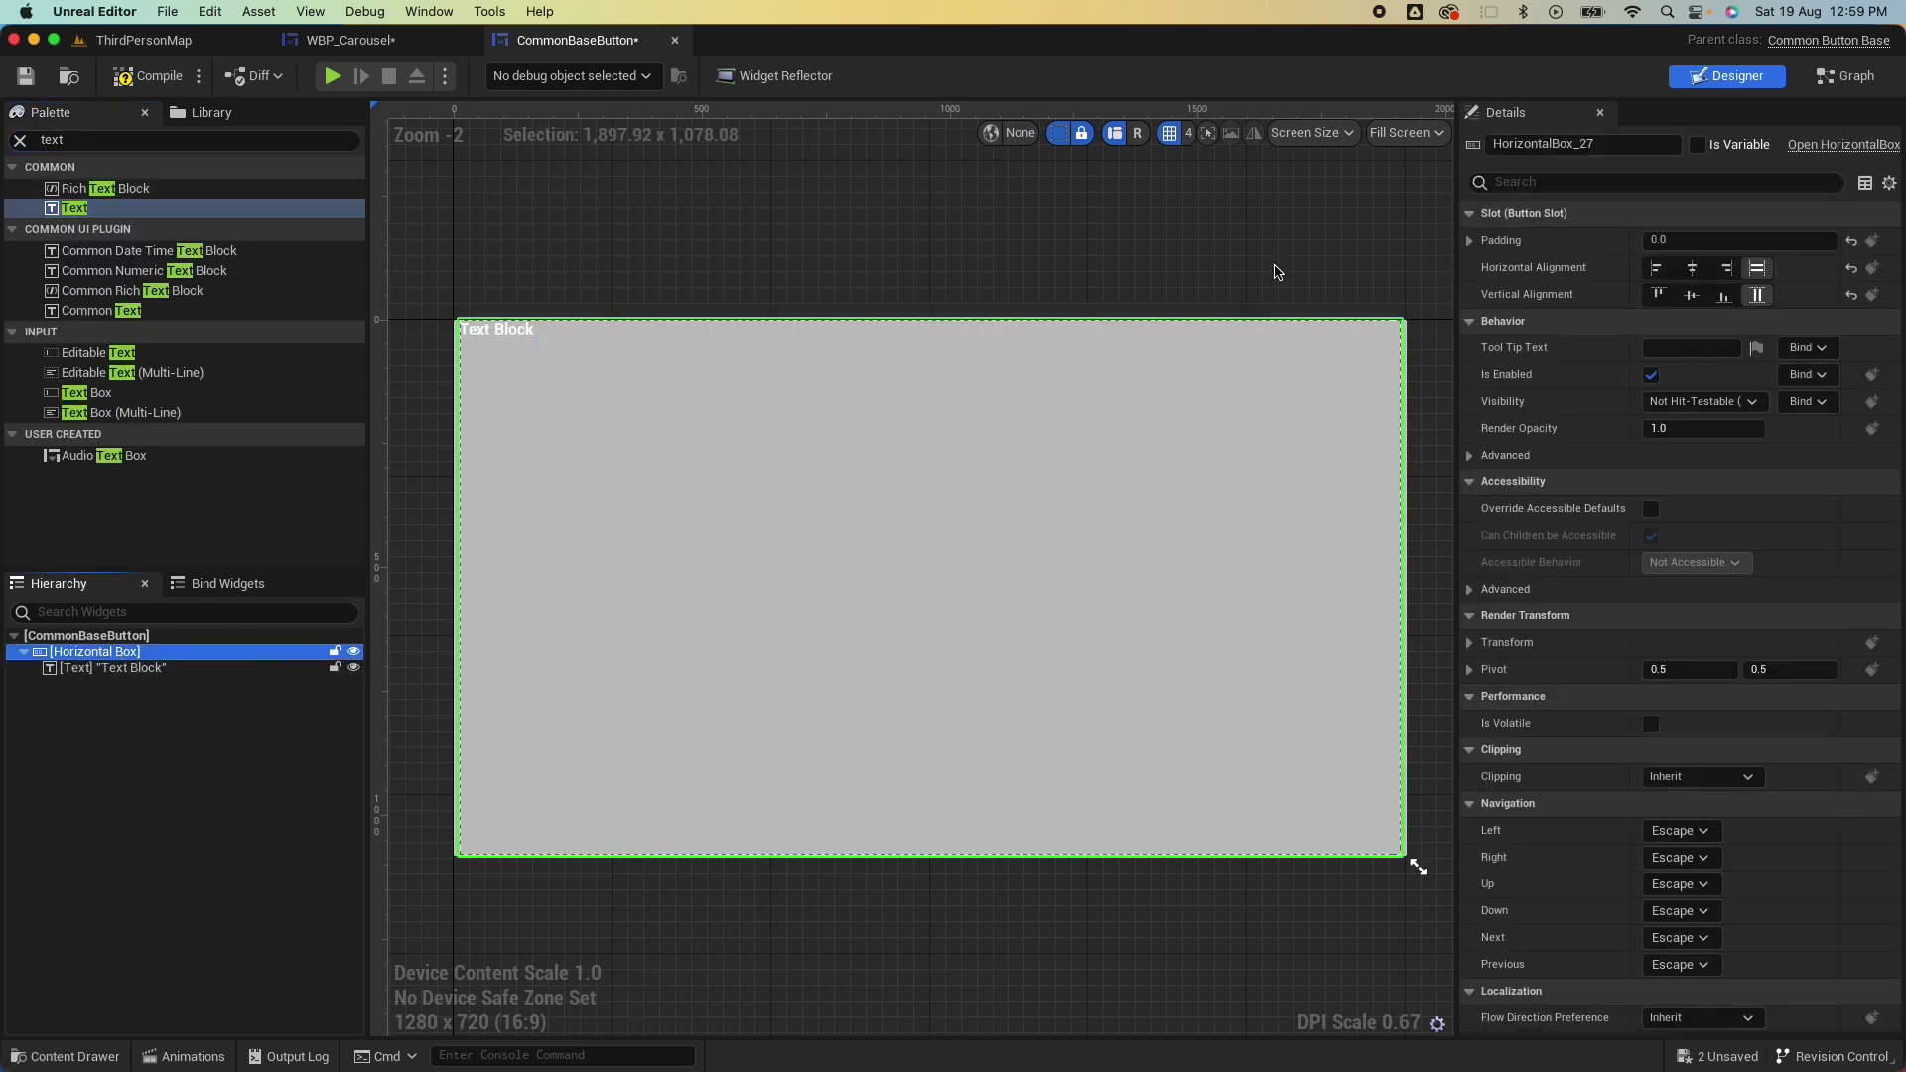
{"action": "left_click", "coordinate": [1409, 133]}
{"action": "left_click", "coordinate": [1404, 249]}
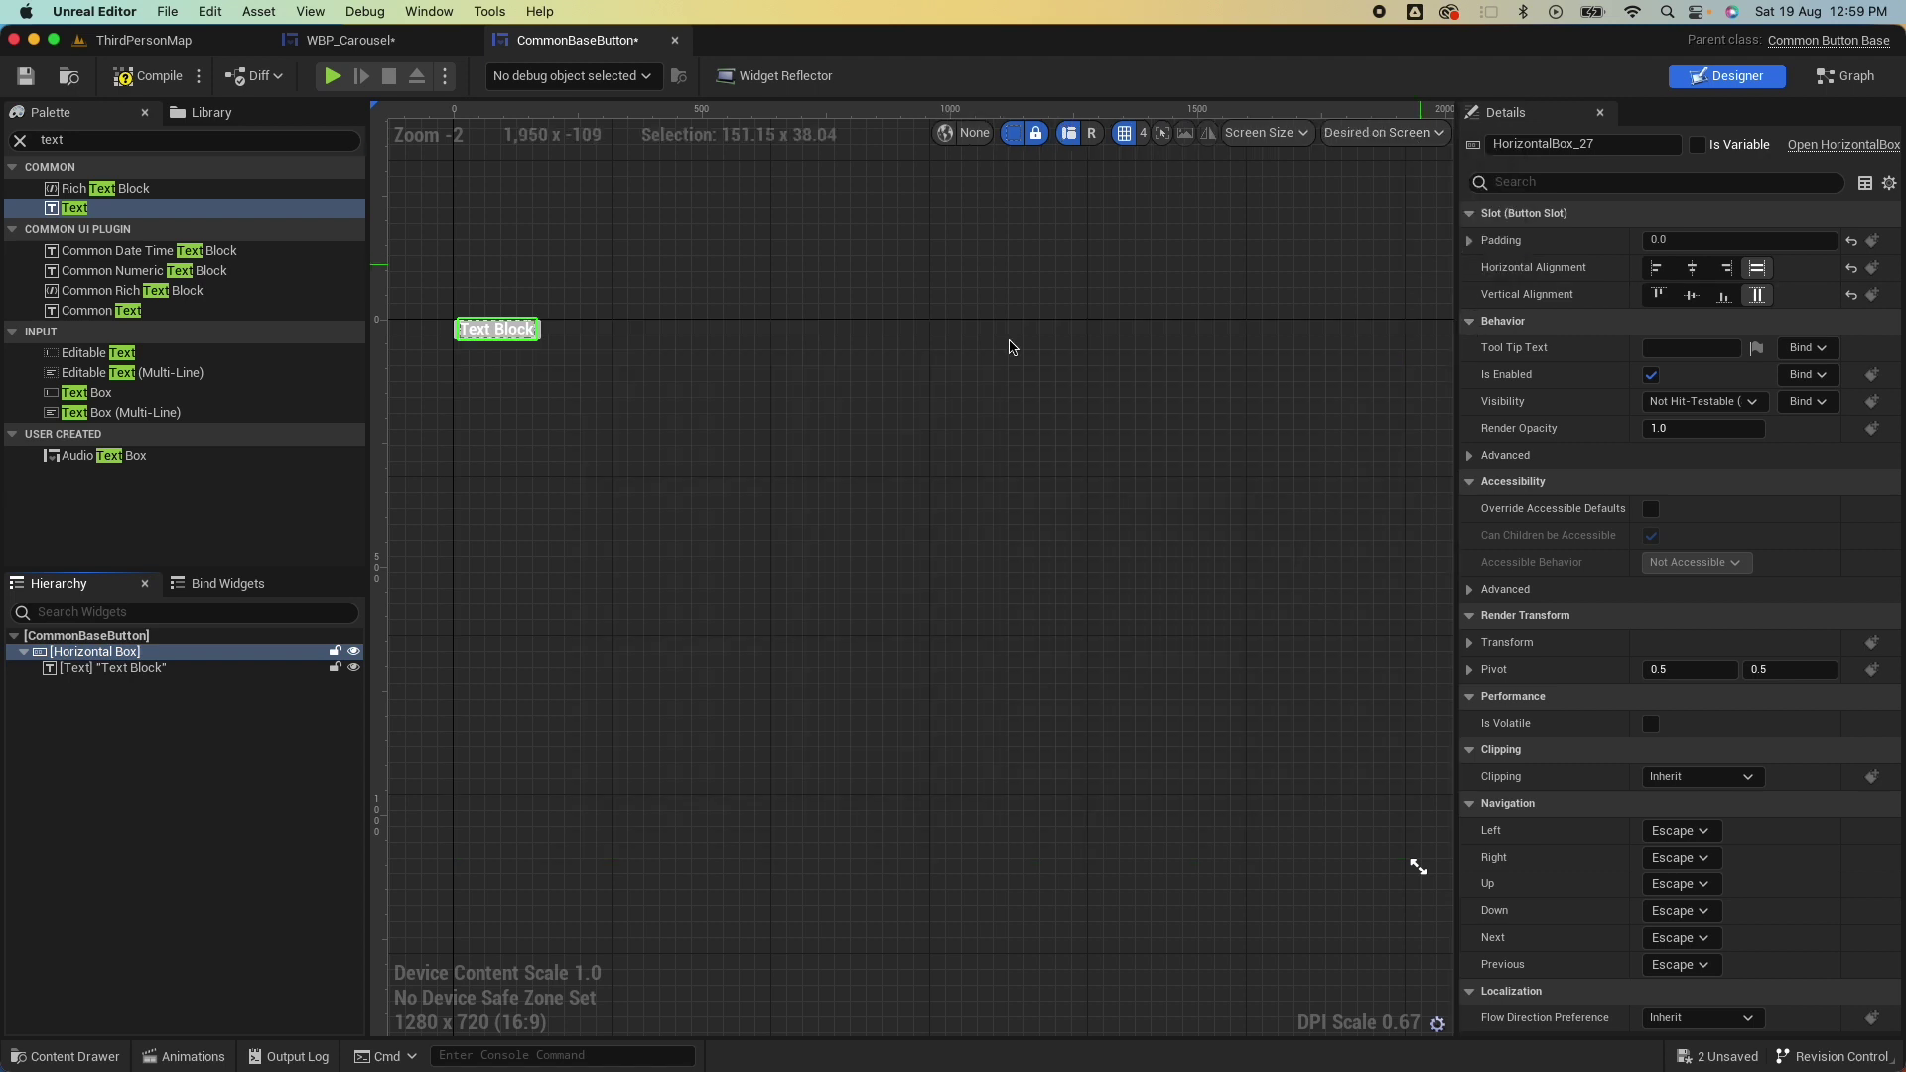
{"action": "left_click", "coordinate": [1231, 313]}
Change the text of the Text widget inside the Horizontal Box to Tab.
{"action": "left_click", "coordinate": [132, 655]}
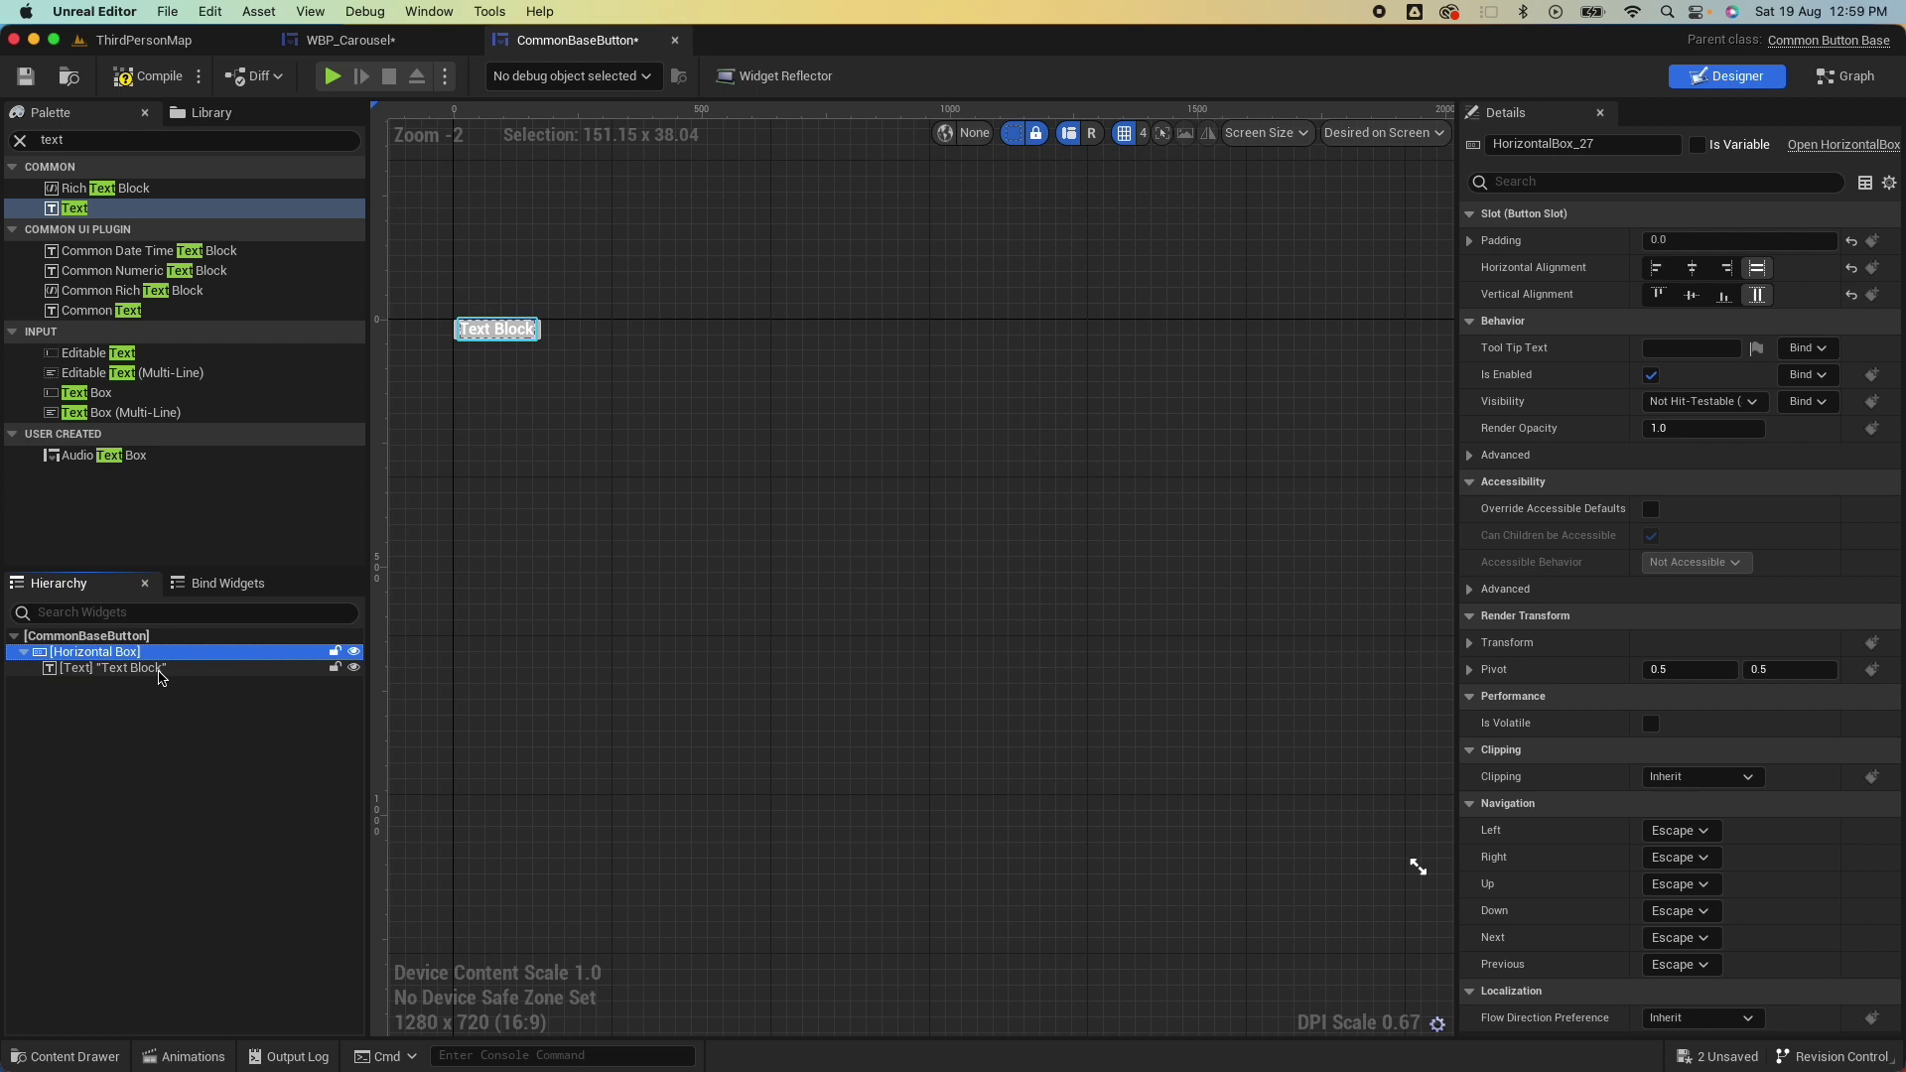
{"action": "left_click", "coordinate": [159, 668]}
{"action": "left_click", "coordinate": [1688, 374]}
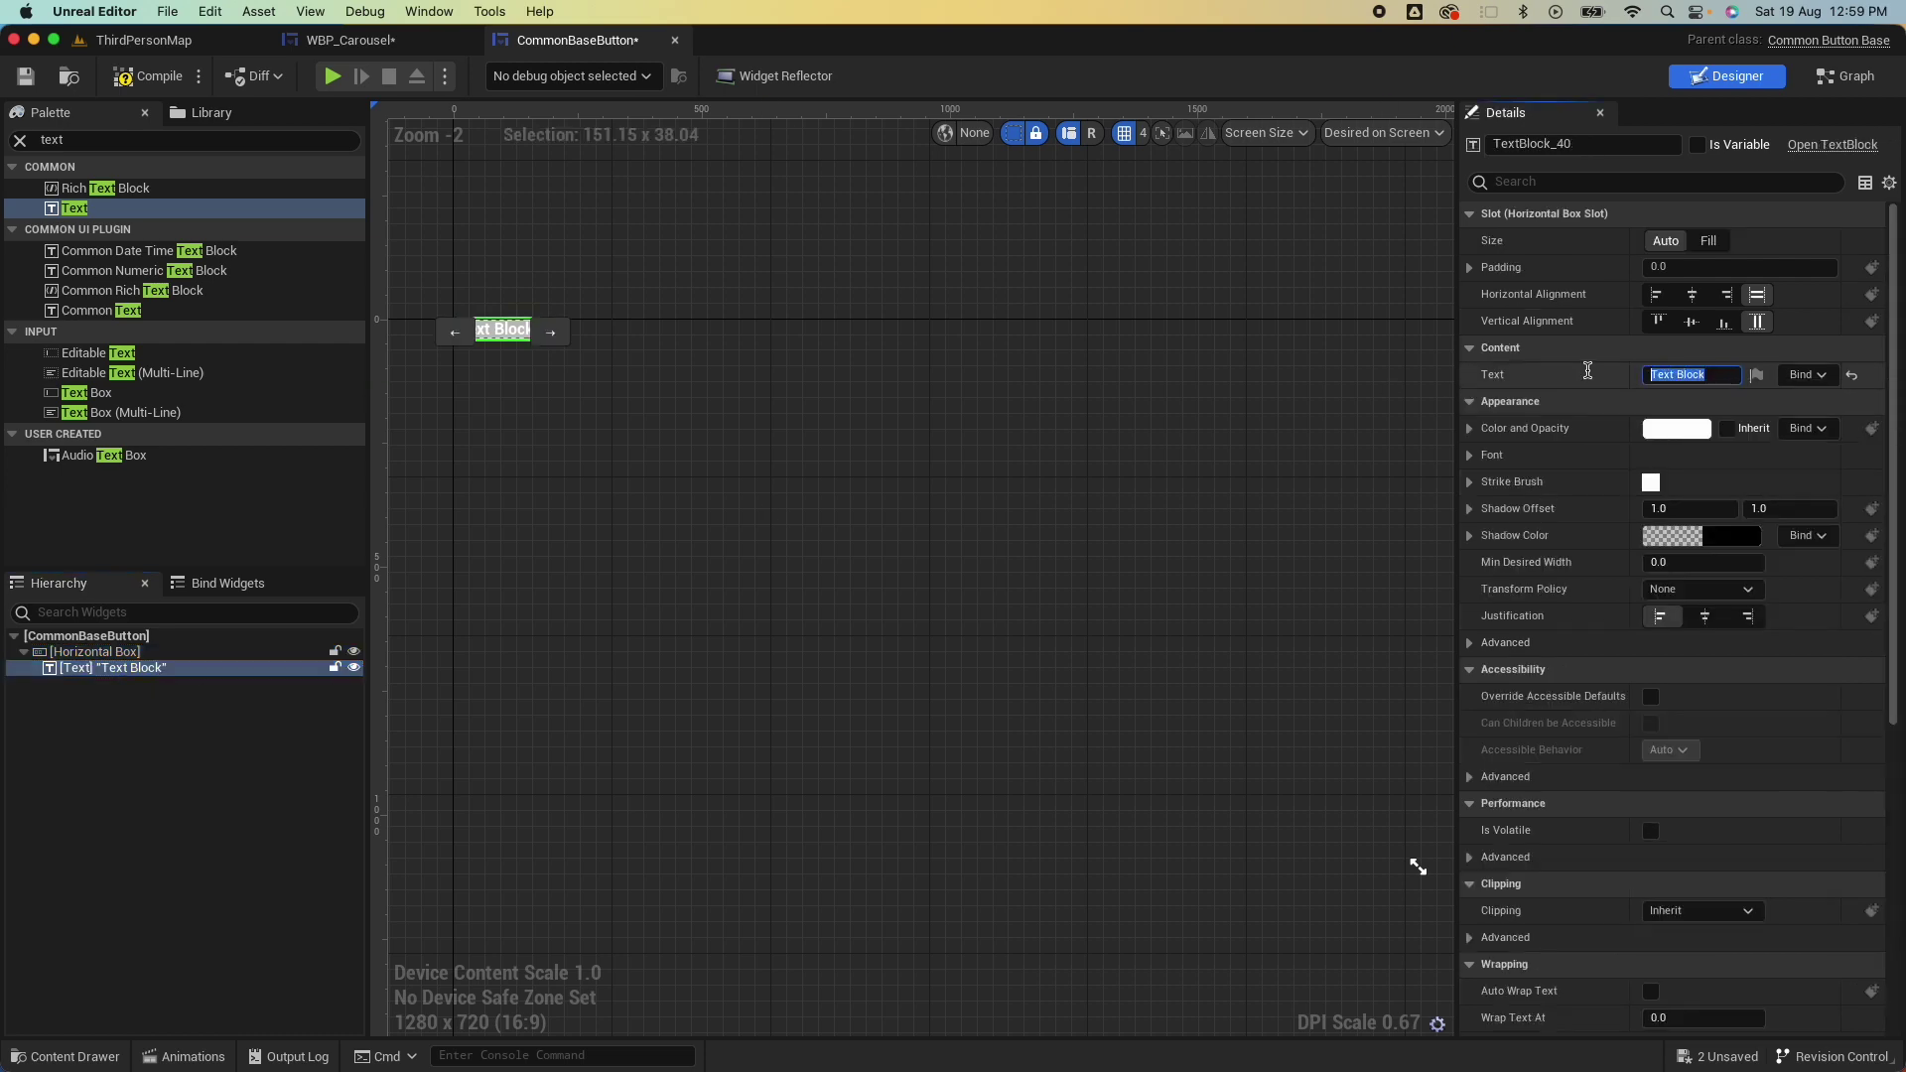
{"action": "key", "text": "Return"}
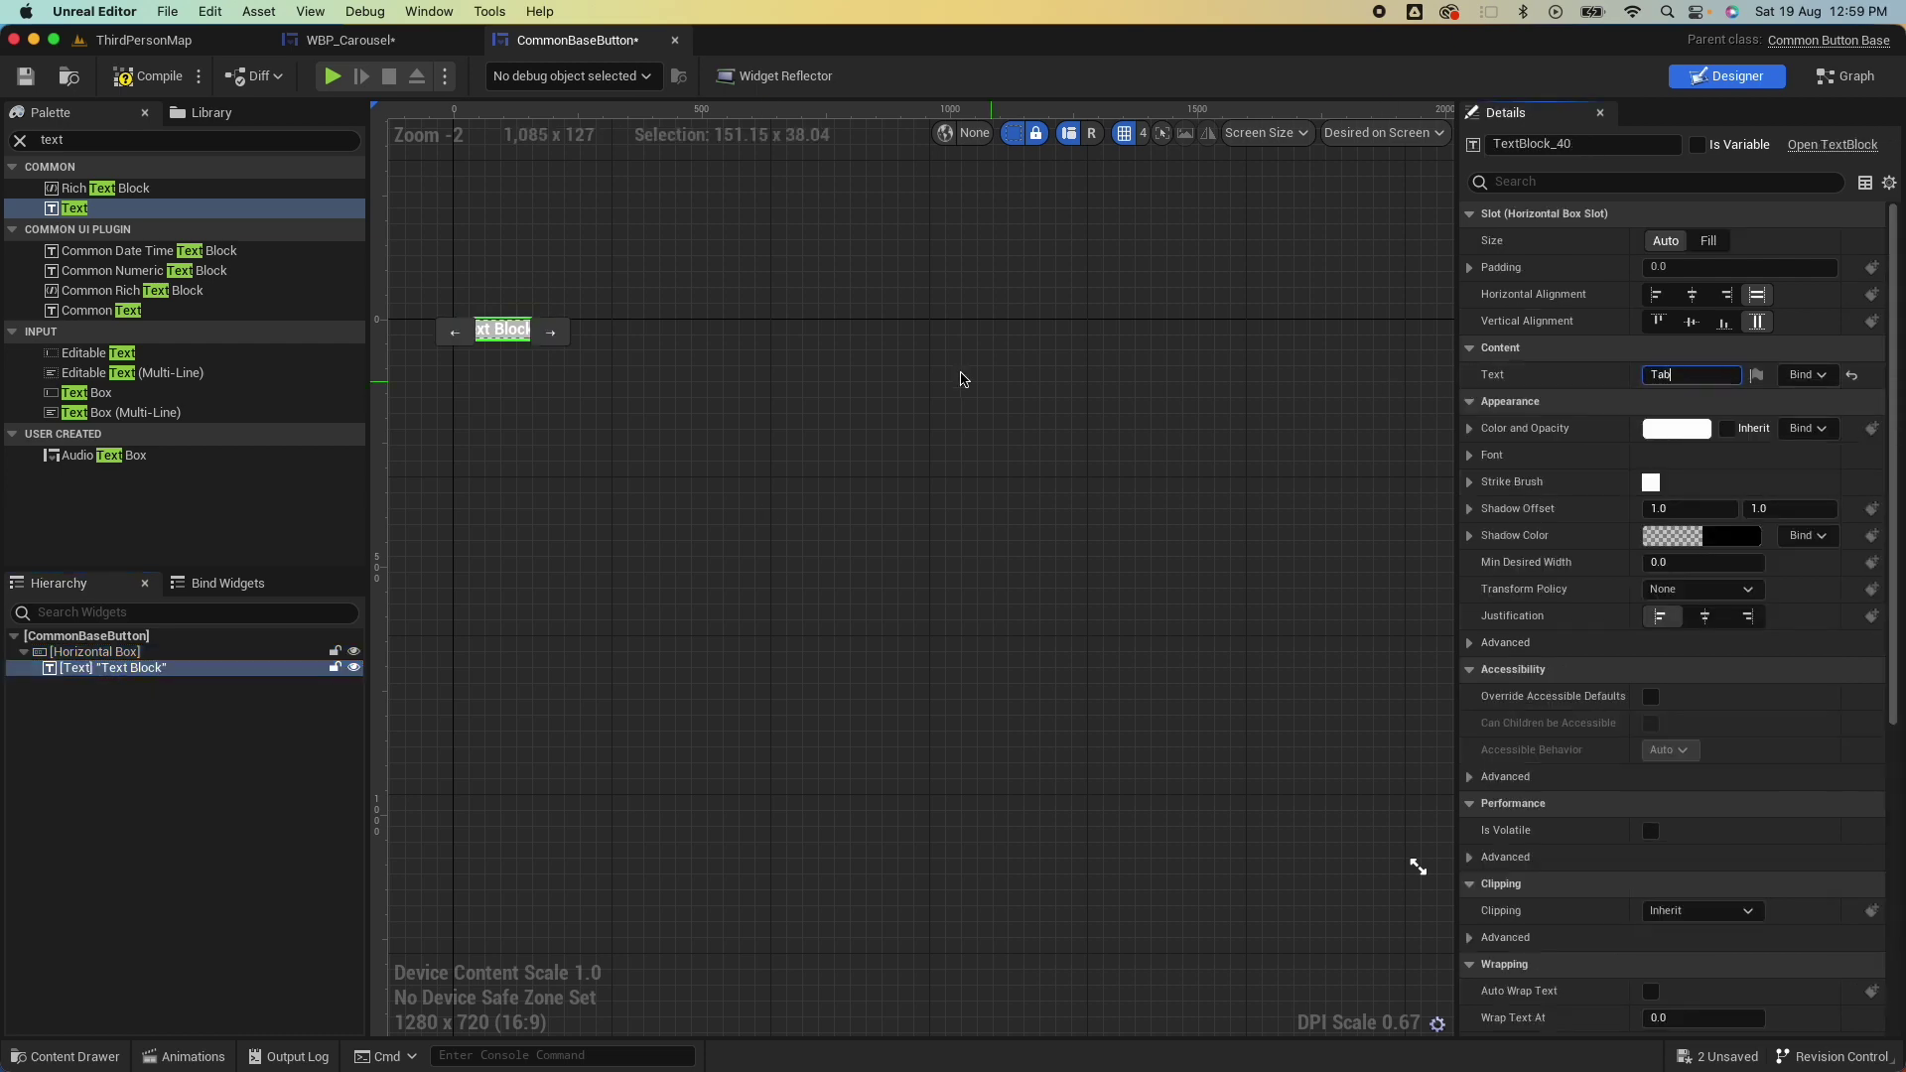
{"action": "left_click", "coordinate": [955, 374]}
Compile and save both CommonBaseButton and WBP_Carousel.
{"action": "left_click", "coordinate": [147, 76]}
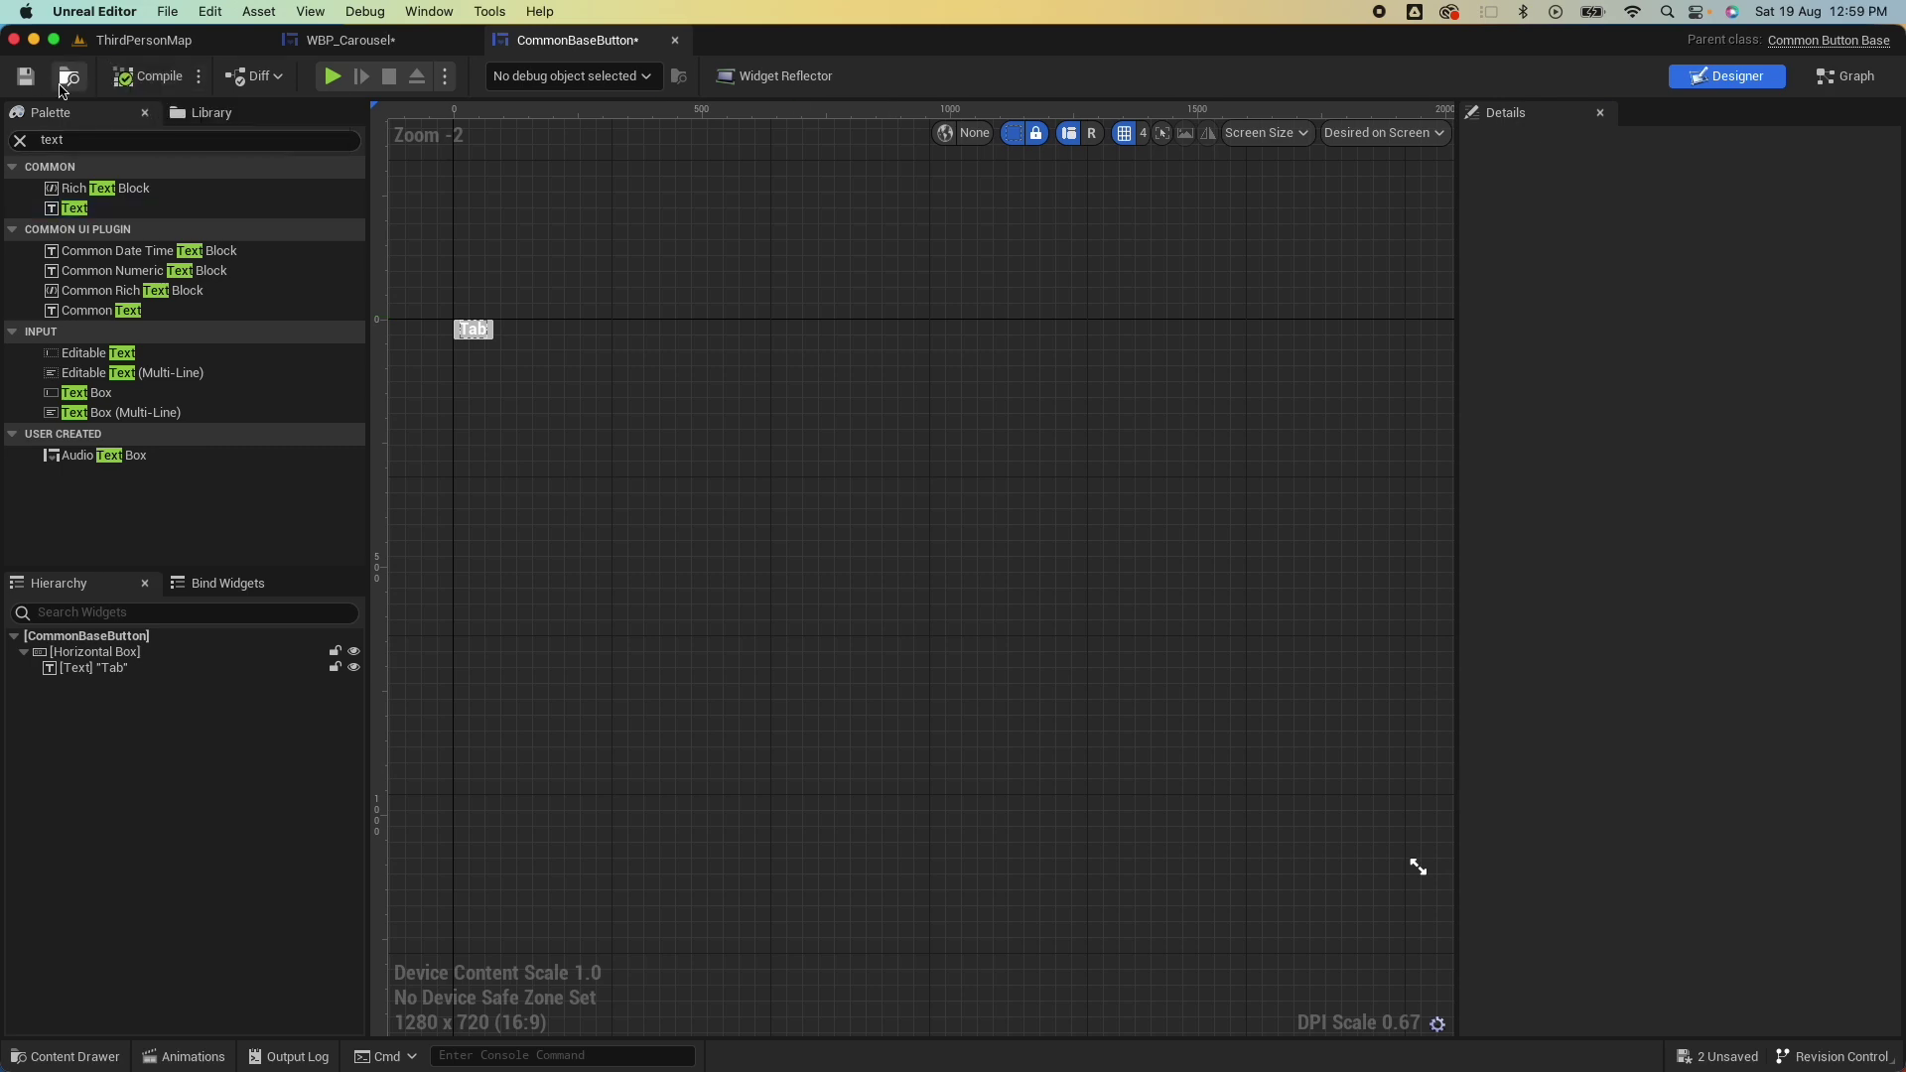
{"action": "left_click", "coordinate": [395, 42]}
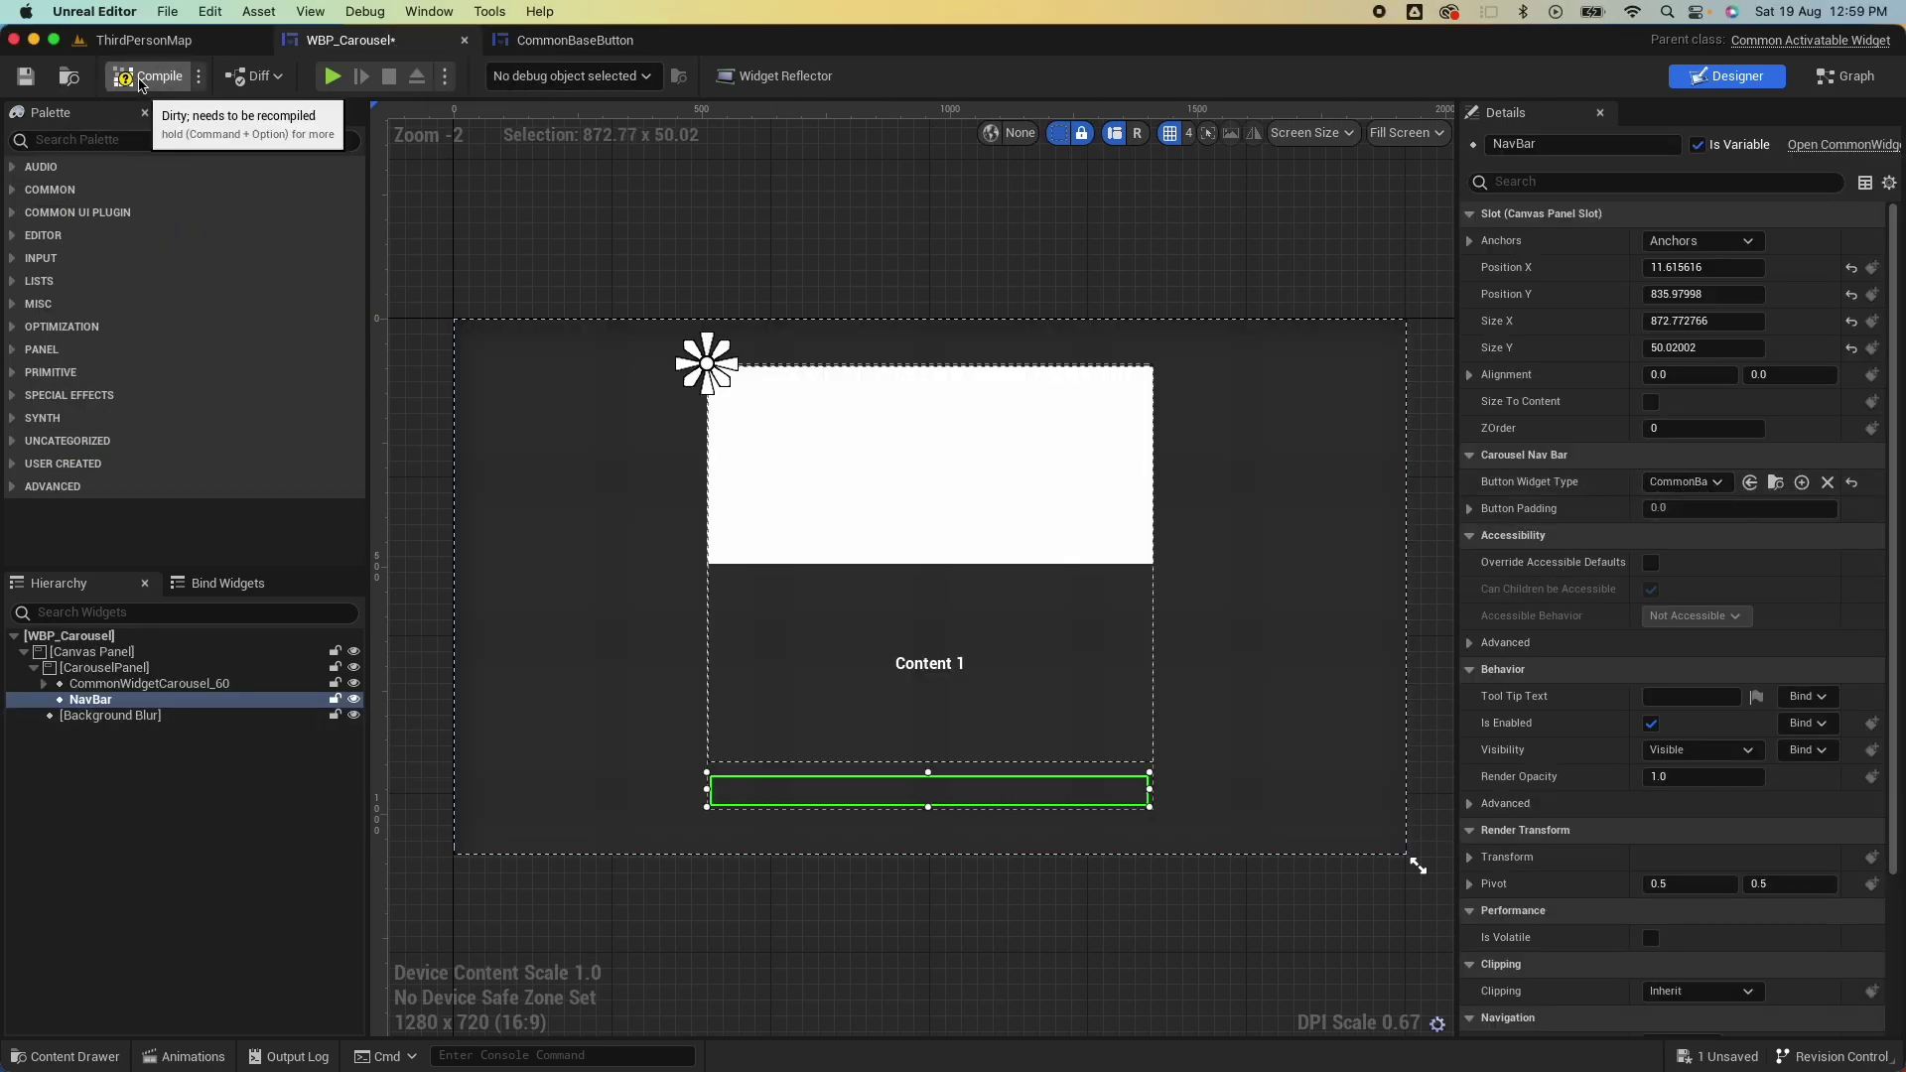
{"action": "left_click", "coordinate": [147, 76]}
{"action": "left_click", "coordinate": [25, 76]}
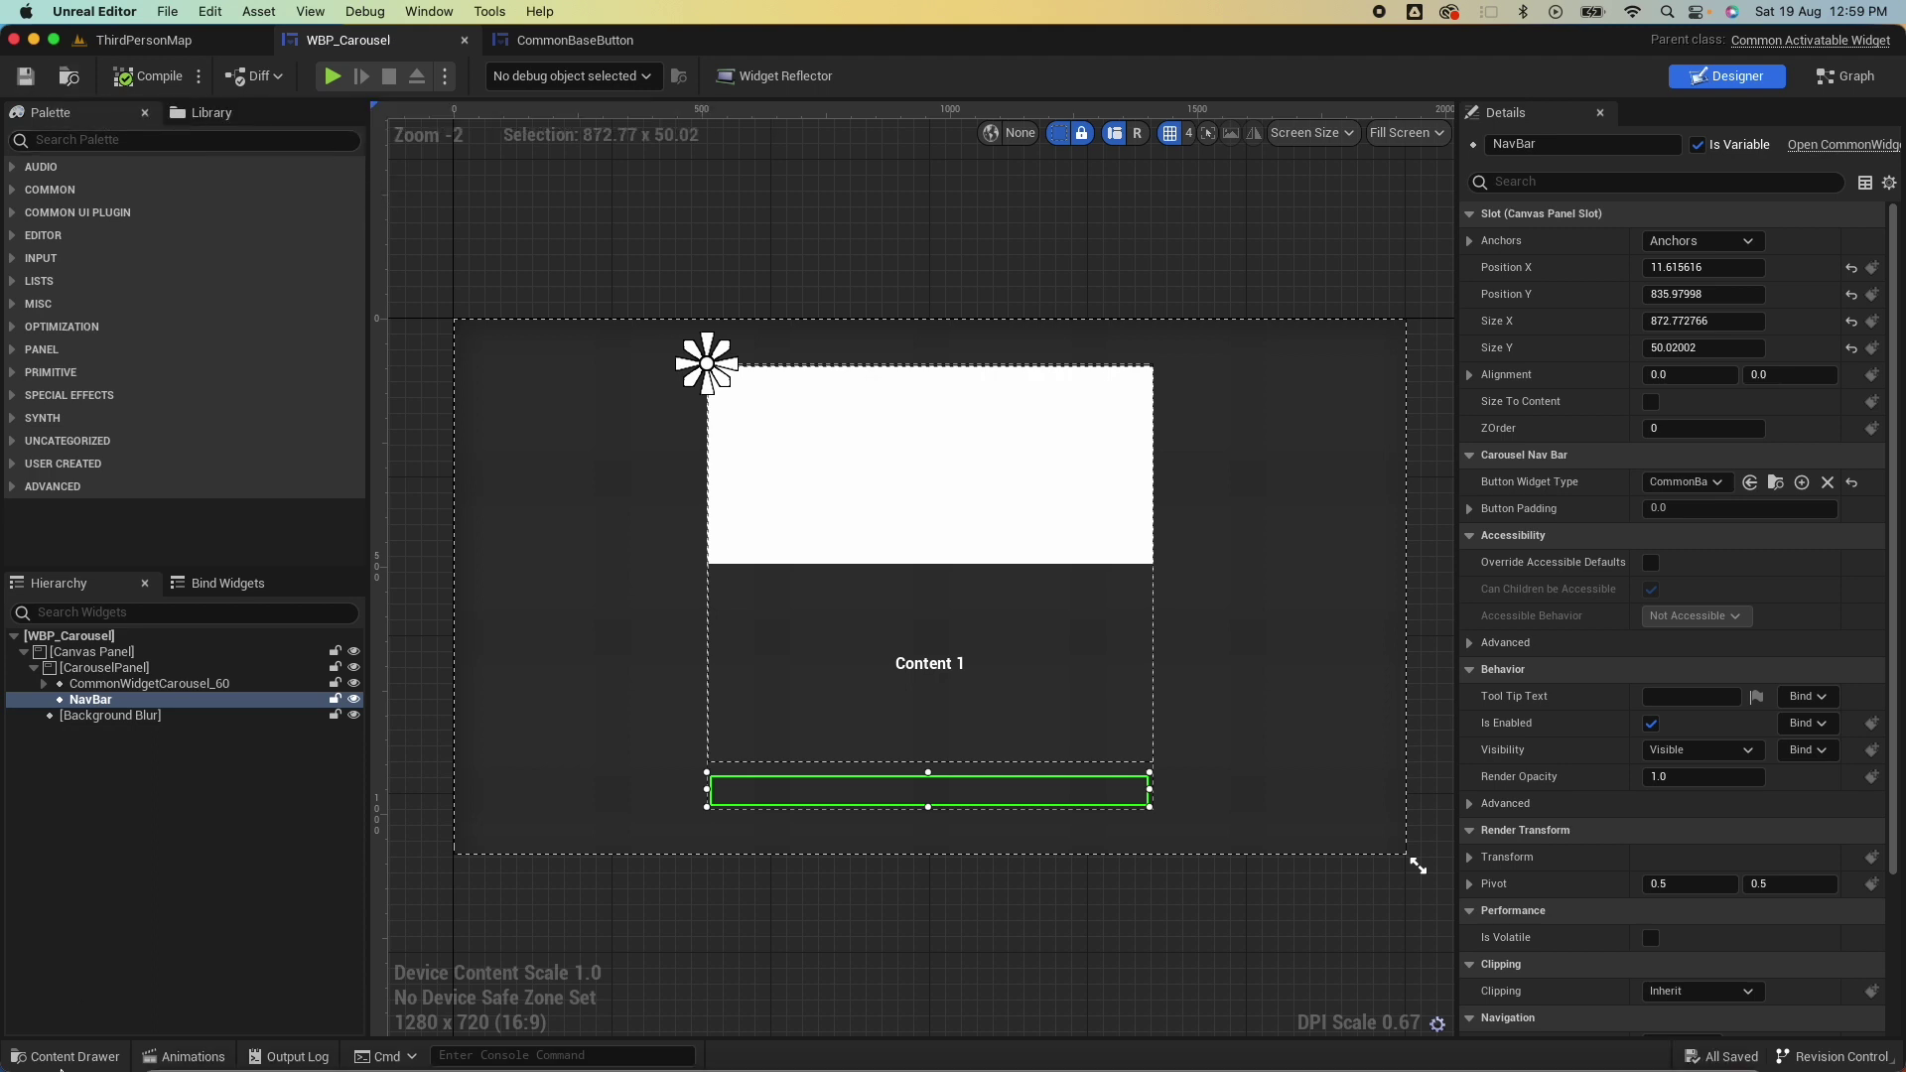
Create an Actor blueprint class named BP_PIckup in the Main/Blueprints folder.
{"action": "left_click", "coordinate": [63, 1052]}
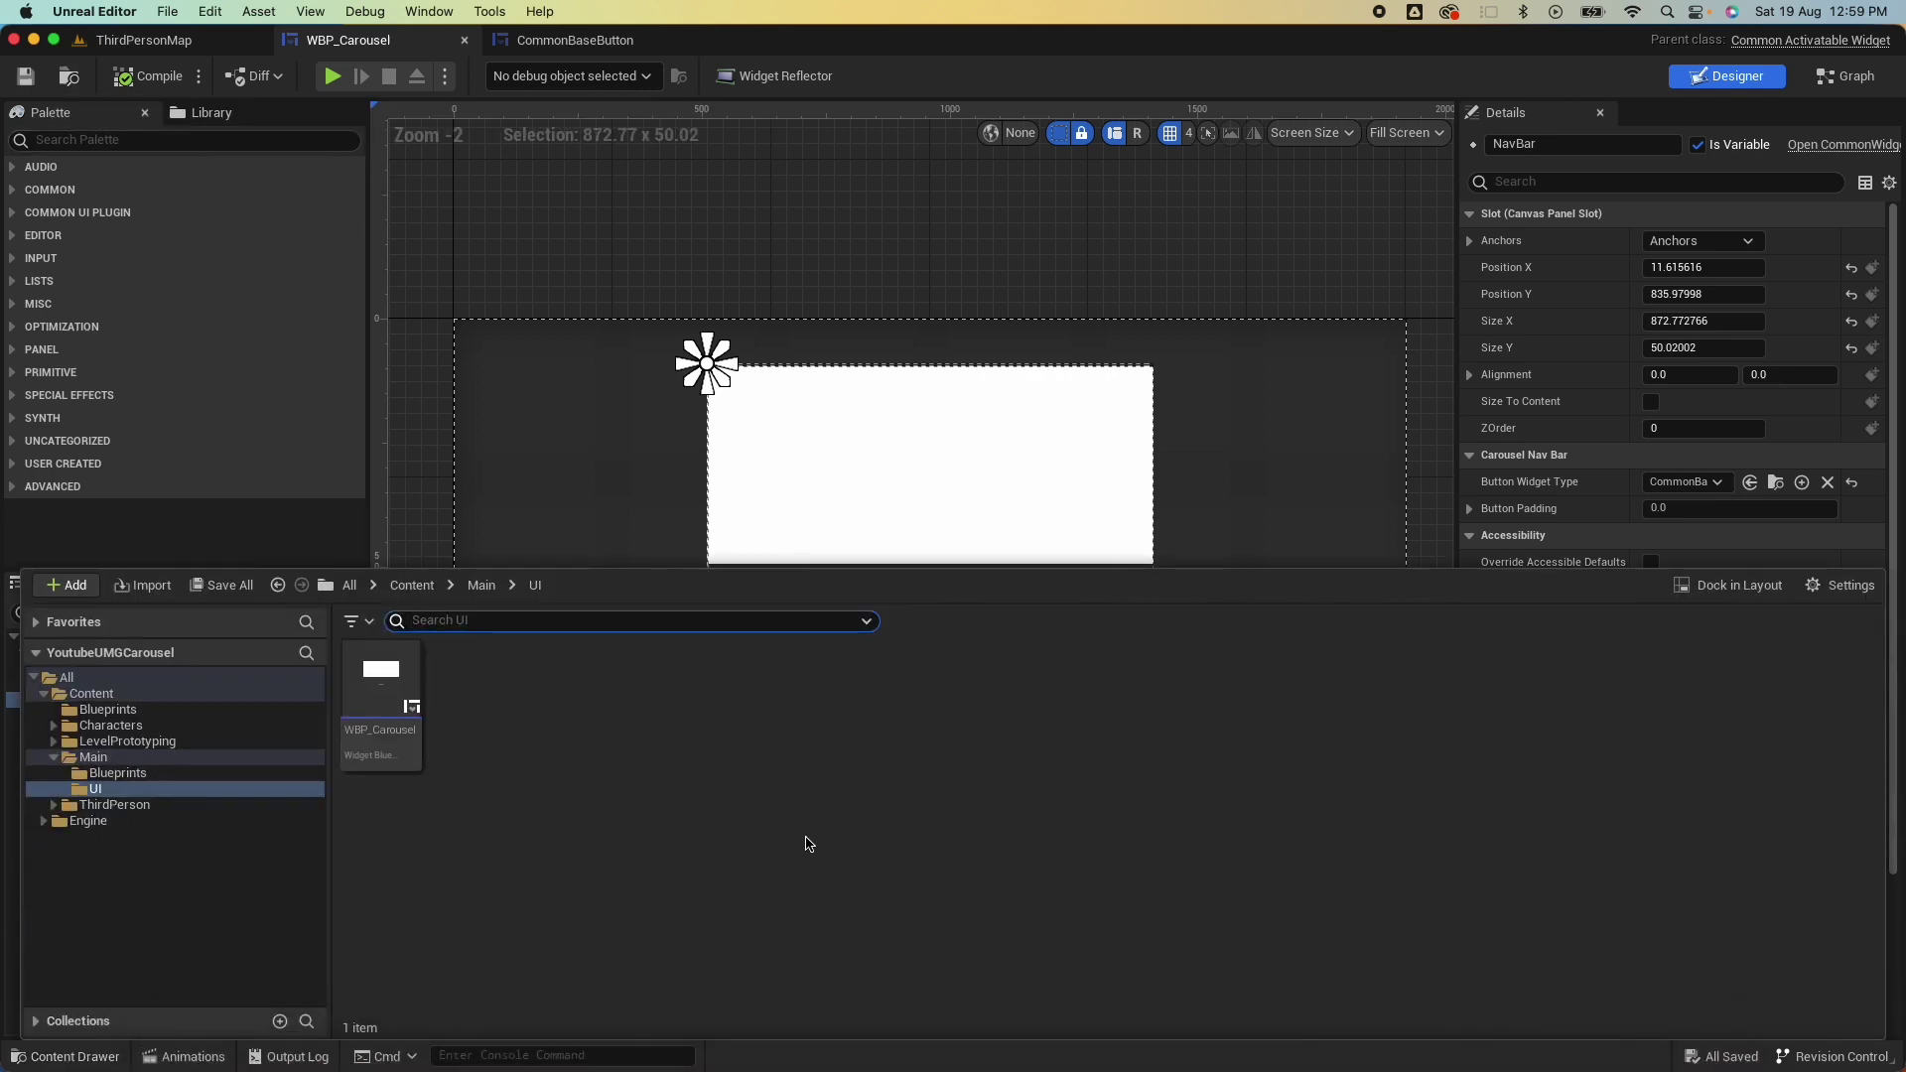
{"action": "left_click", "coordinate": [98, 775]}
{"action": "right_click", "coordinate": [428, 770]}
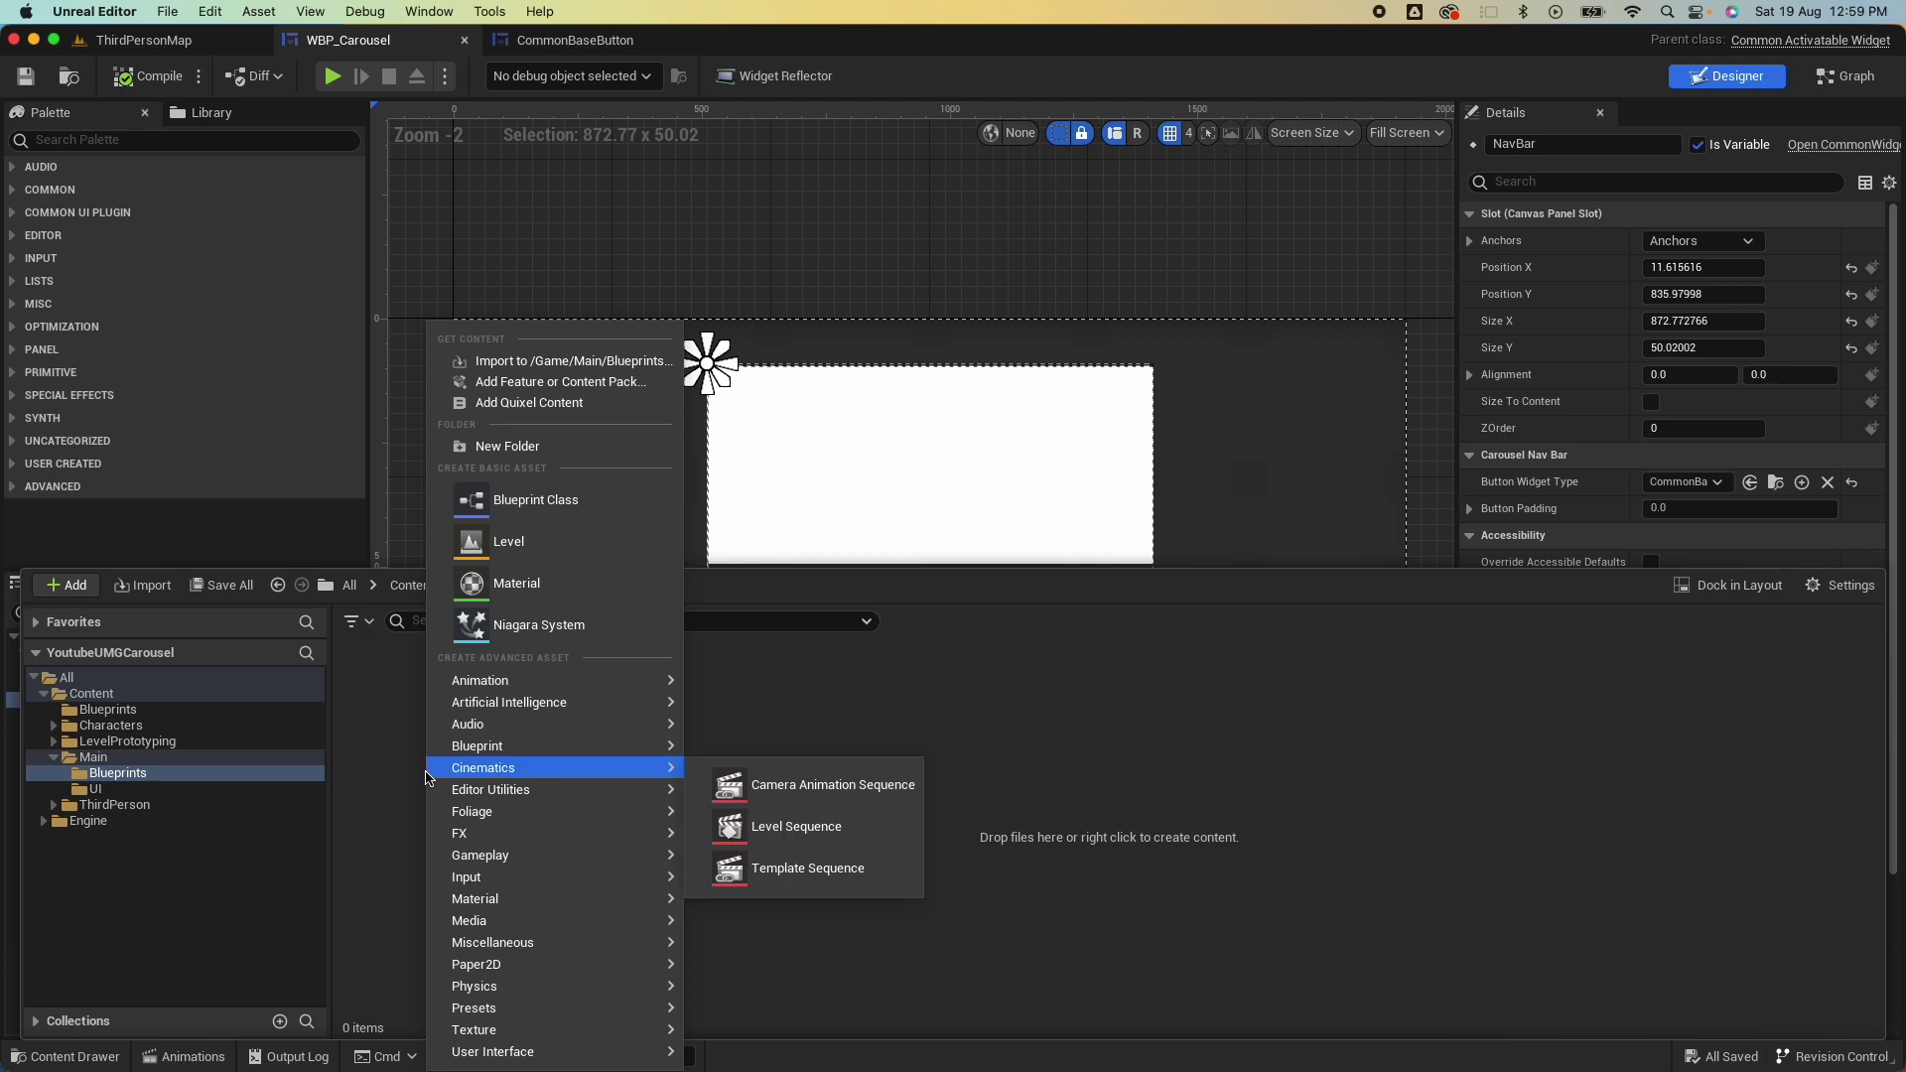
{"action": "left_click", "coordinate": [503, 508]}
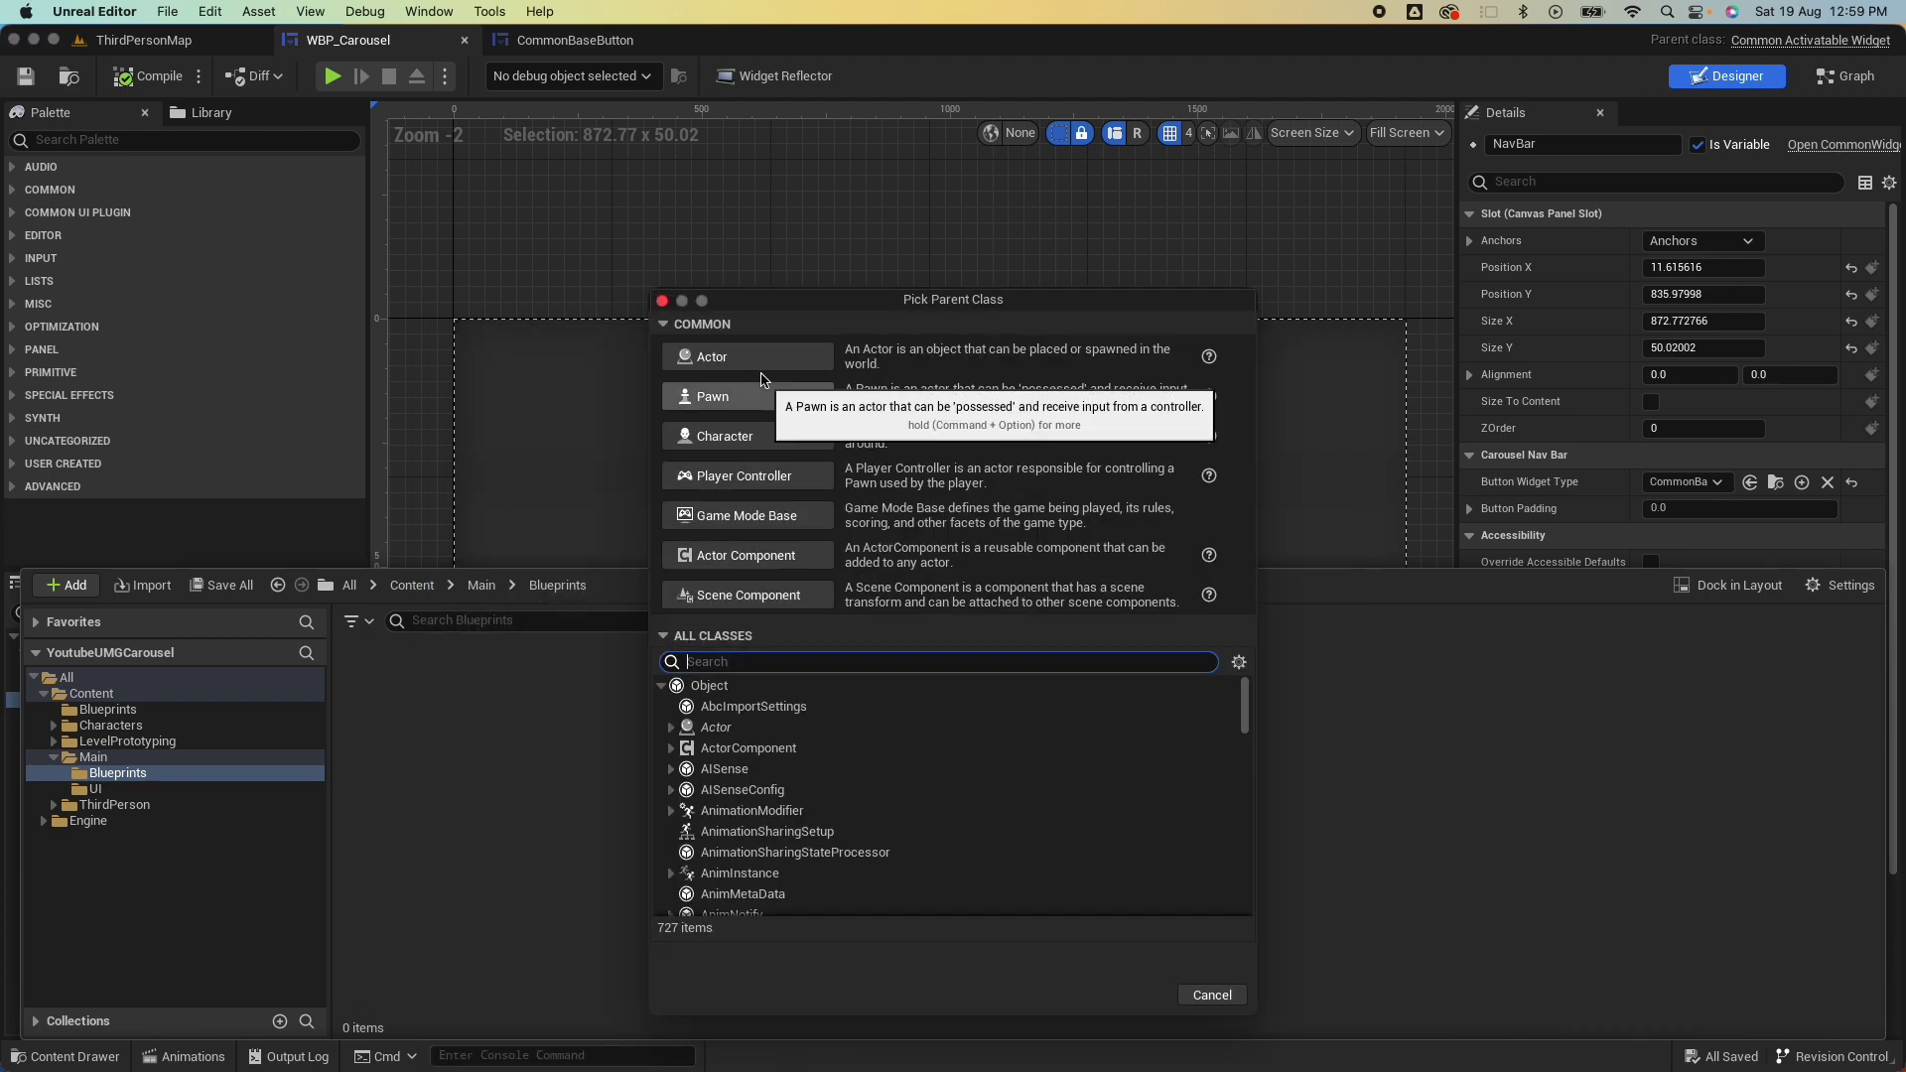
{"action": "left_click", "coordinate": [757, 363]}
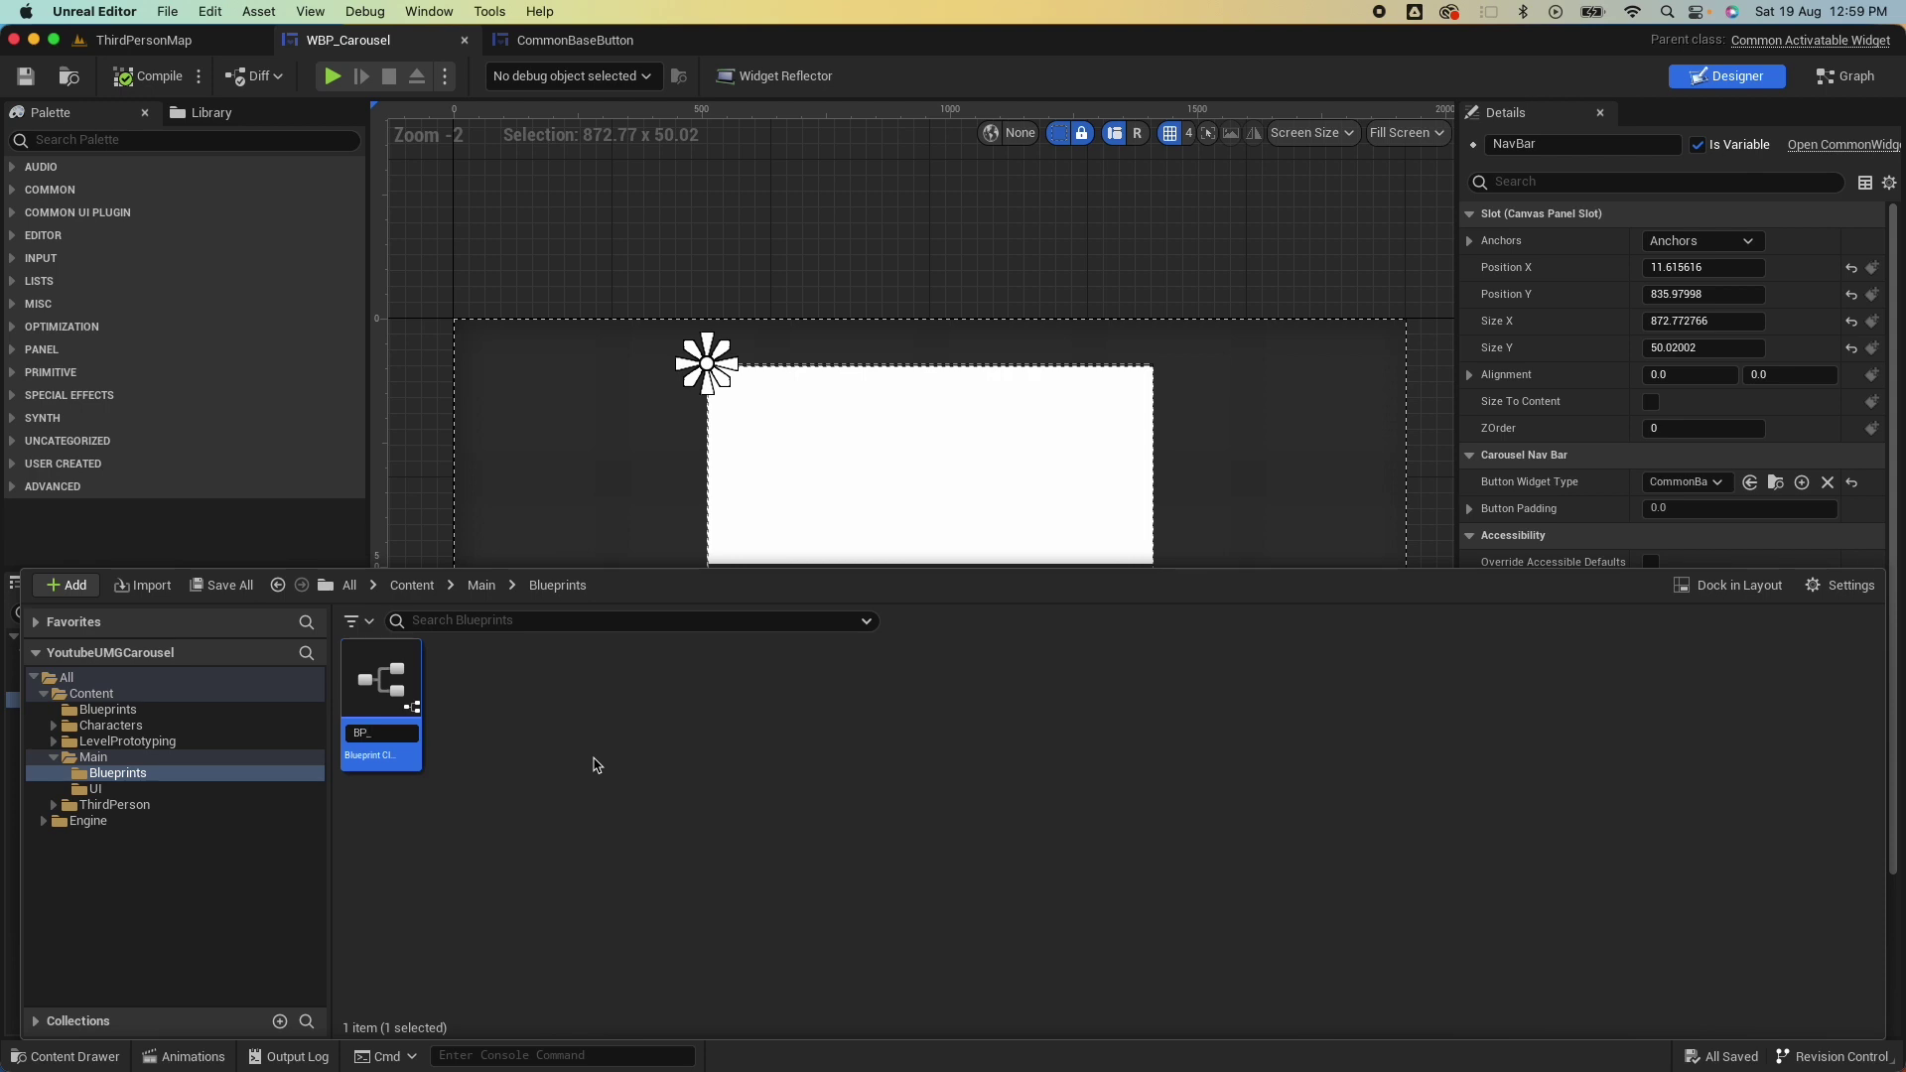
{"action": "type", "text": "BP_Pickup"}
{"action": "key", "text": "Return"}
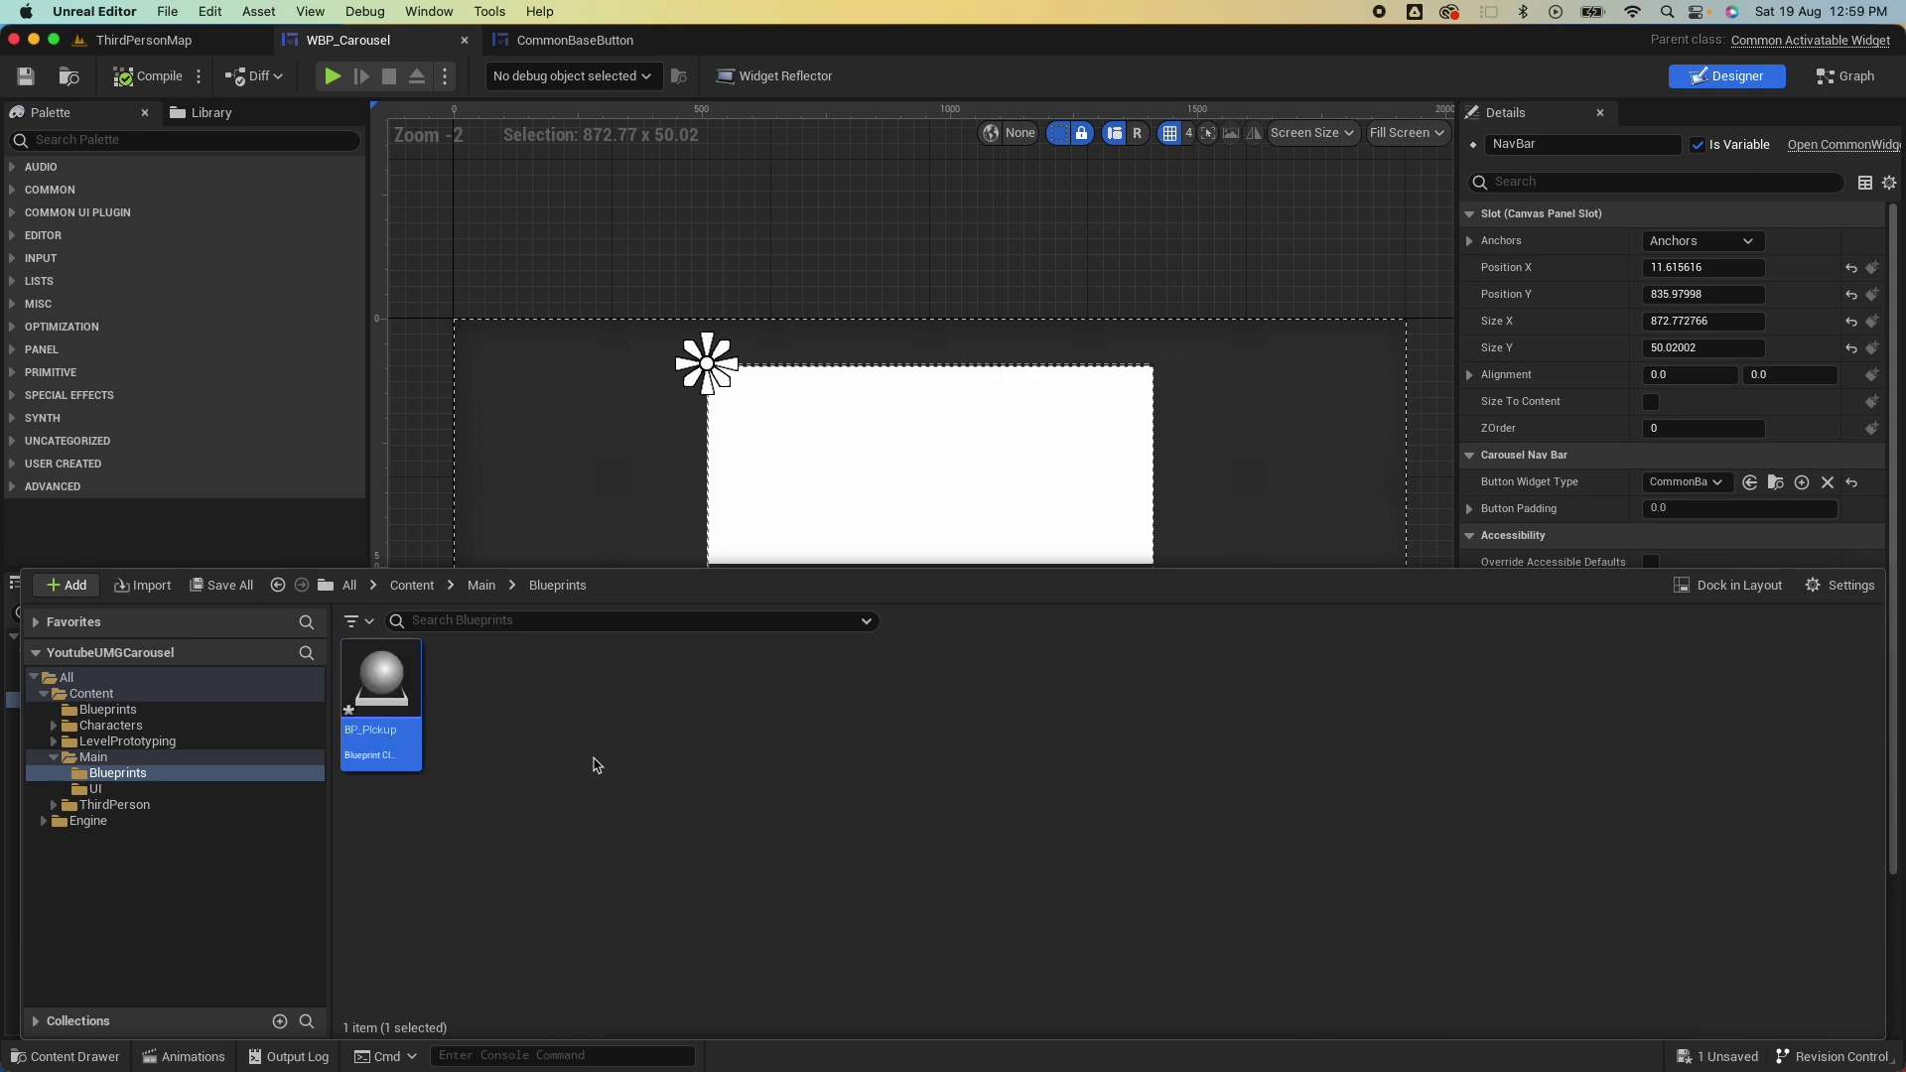
Open BP_PIckup and add a Static Mesh component under DefaultSceneRoot.
{"action": "double_click", "coordinate": [393, 693]}
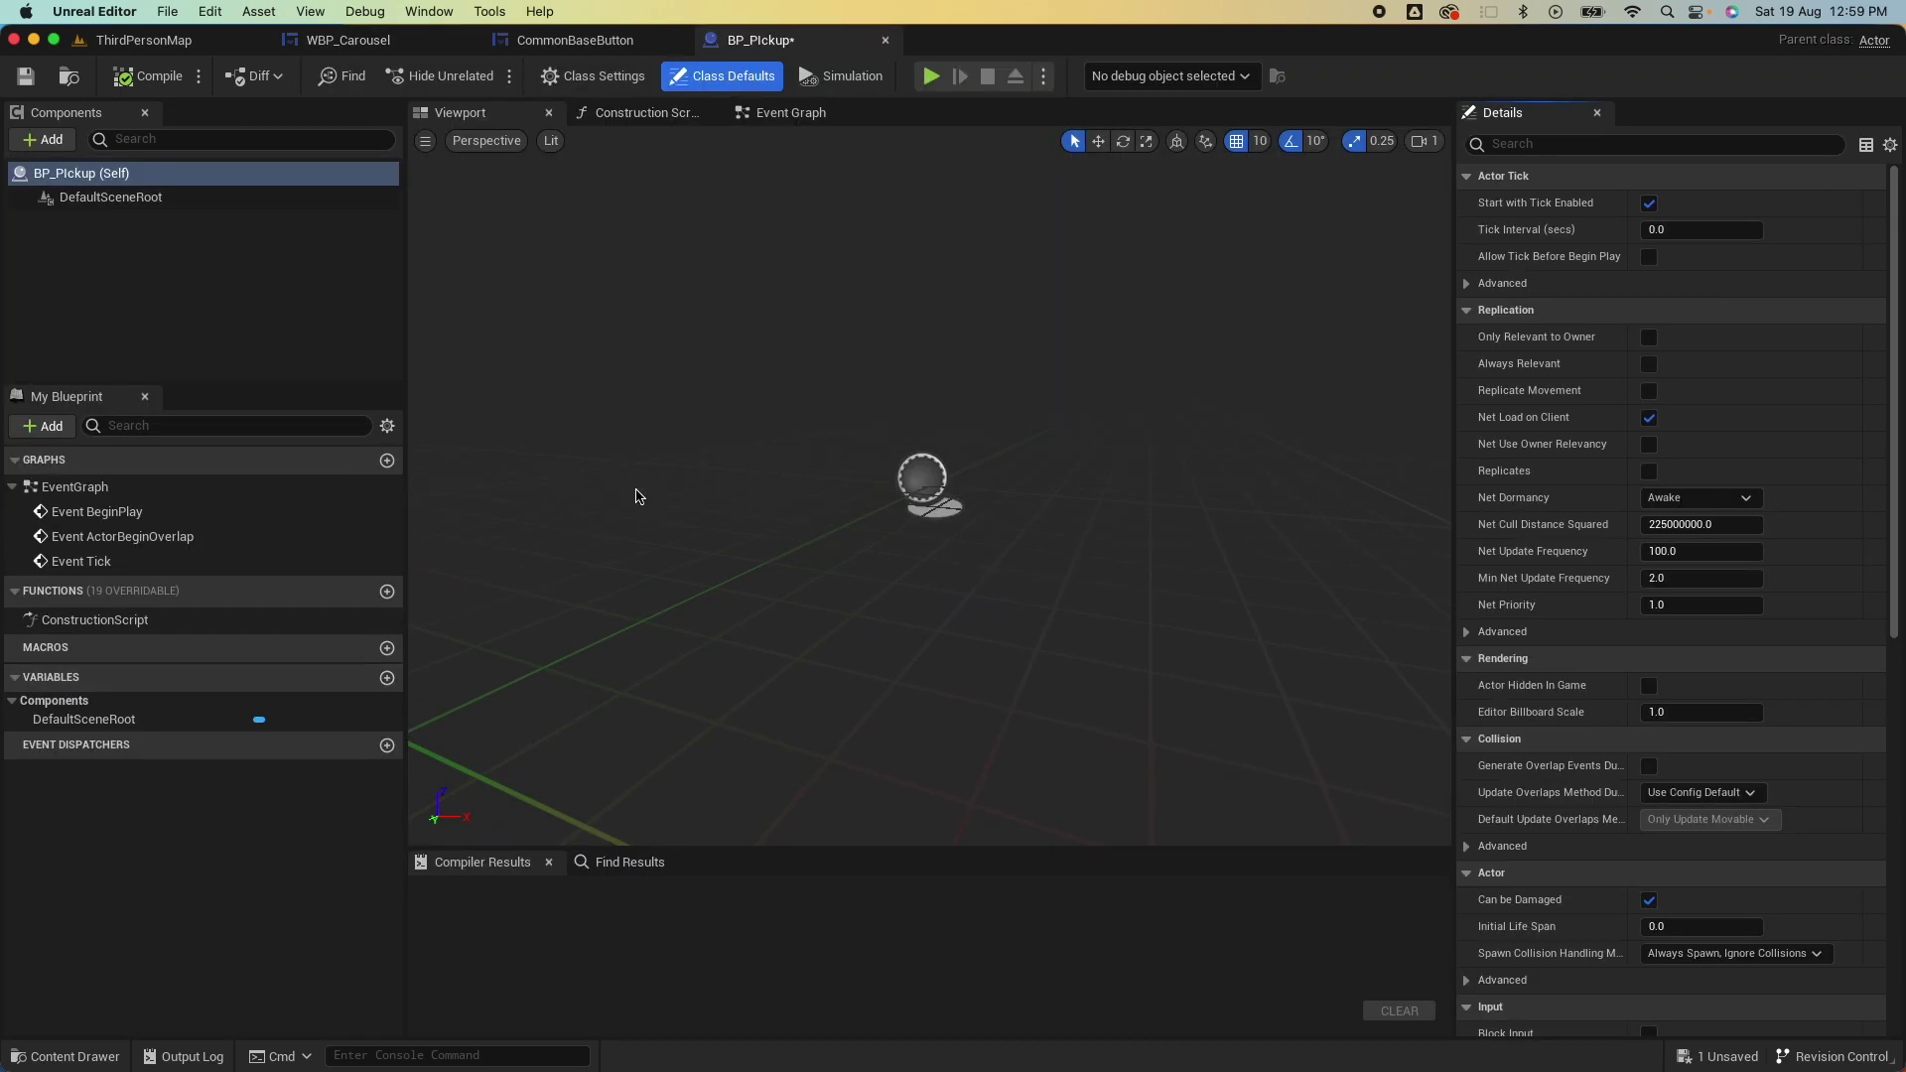
{"action": "left_click", "coordinate": [52, 141]}
{"action": "type", "text": "stat"}
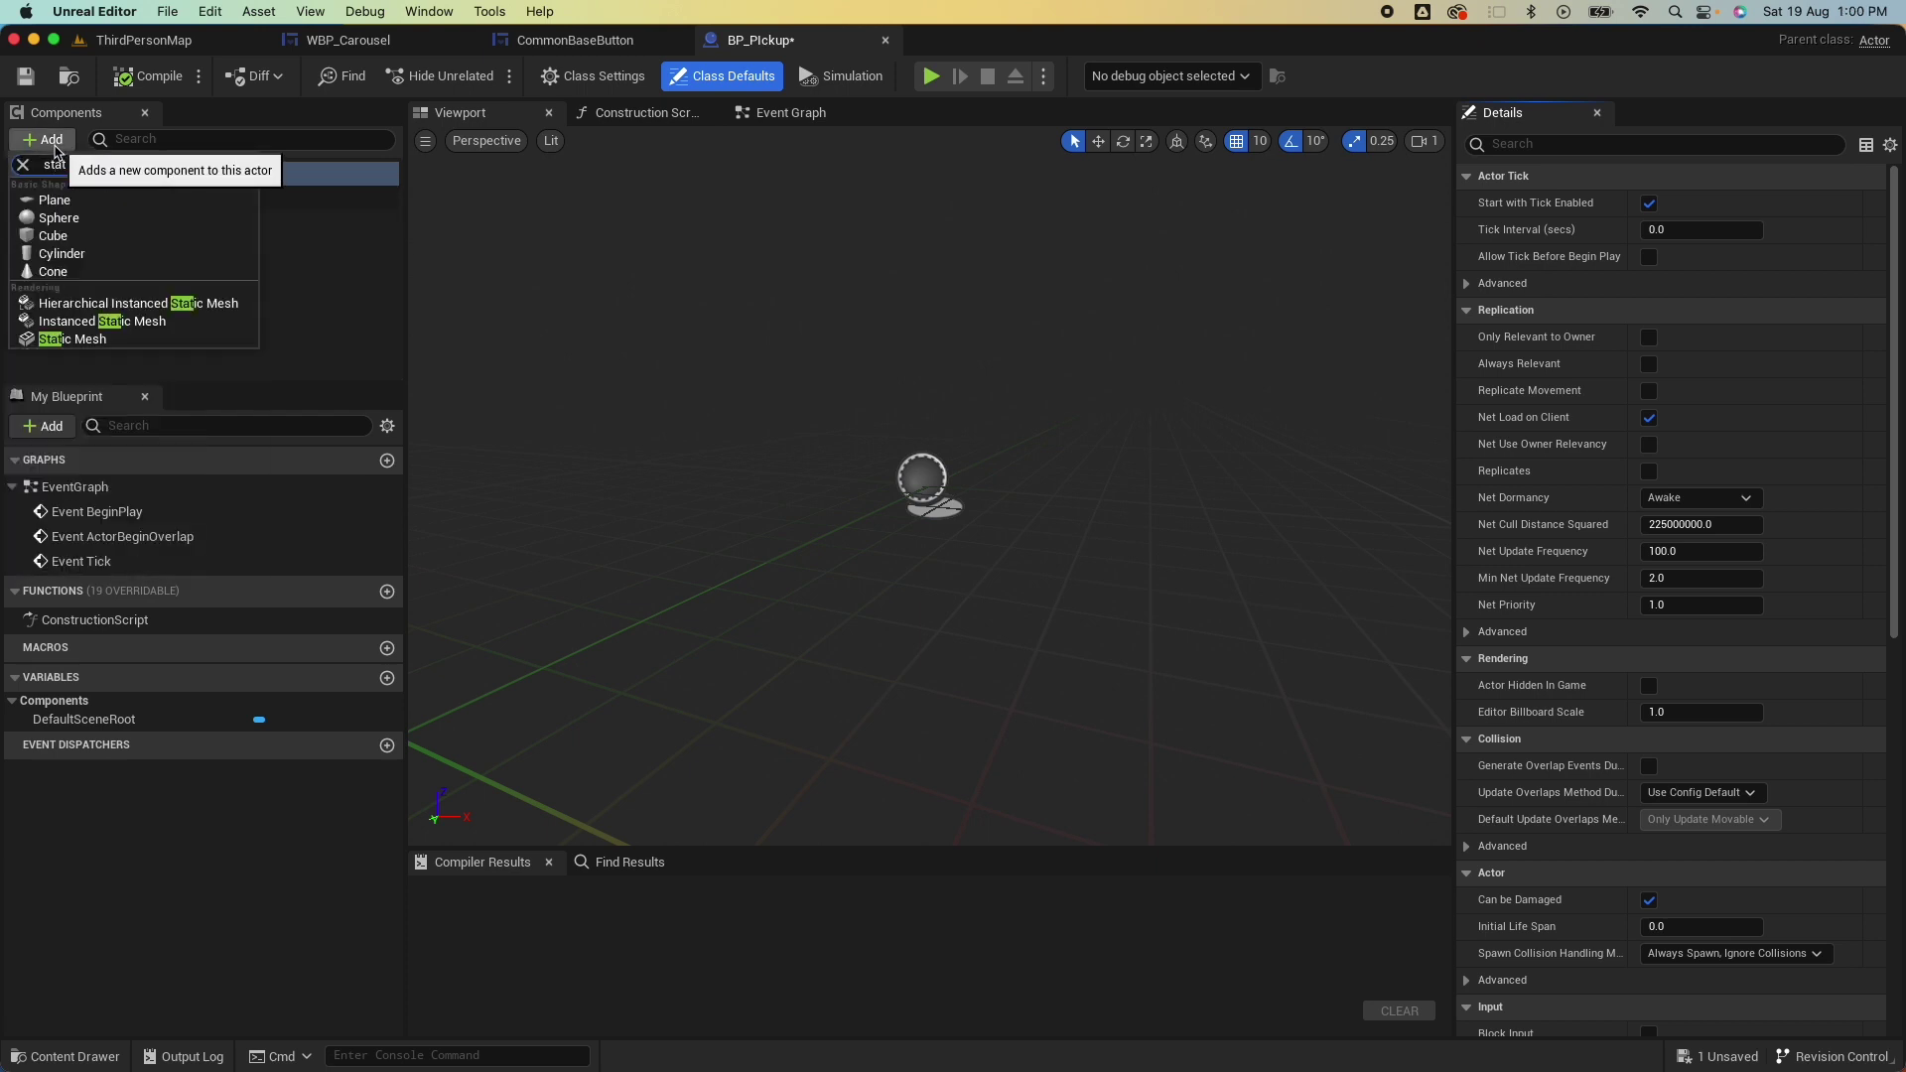
{"action": "left_click", "coordinate": [87, 337]}
{"action": "key", "text": "Return"}
{"action": "left_click", "coordinate": [171, 283]}
{"action": "left_click", "coordinate": [101, 220]}
Assign the Cylinder mesh to the StaticMesh component and scale it to 0.25 on all axes.
{"action": "left_click", "coordinate": [1777, 527]}
{"action": "type", "text": "cyl"}
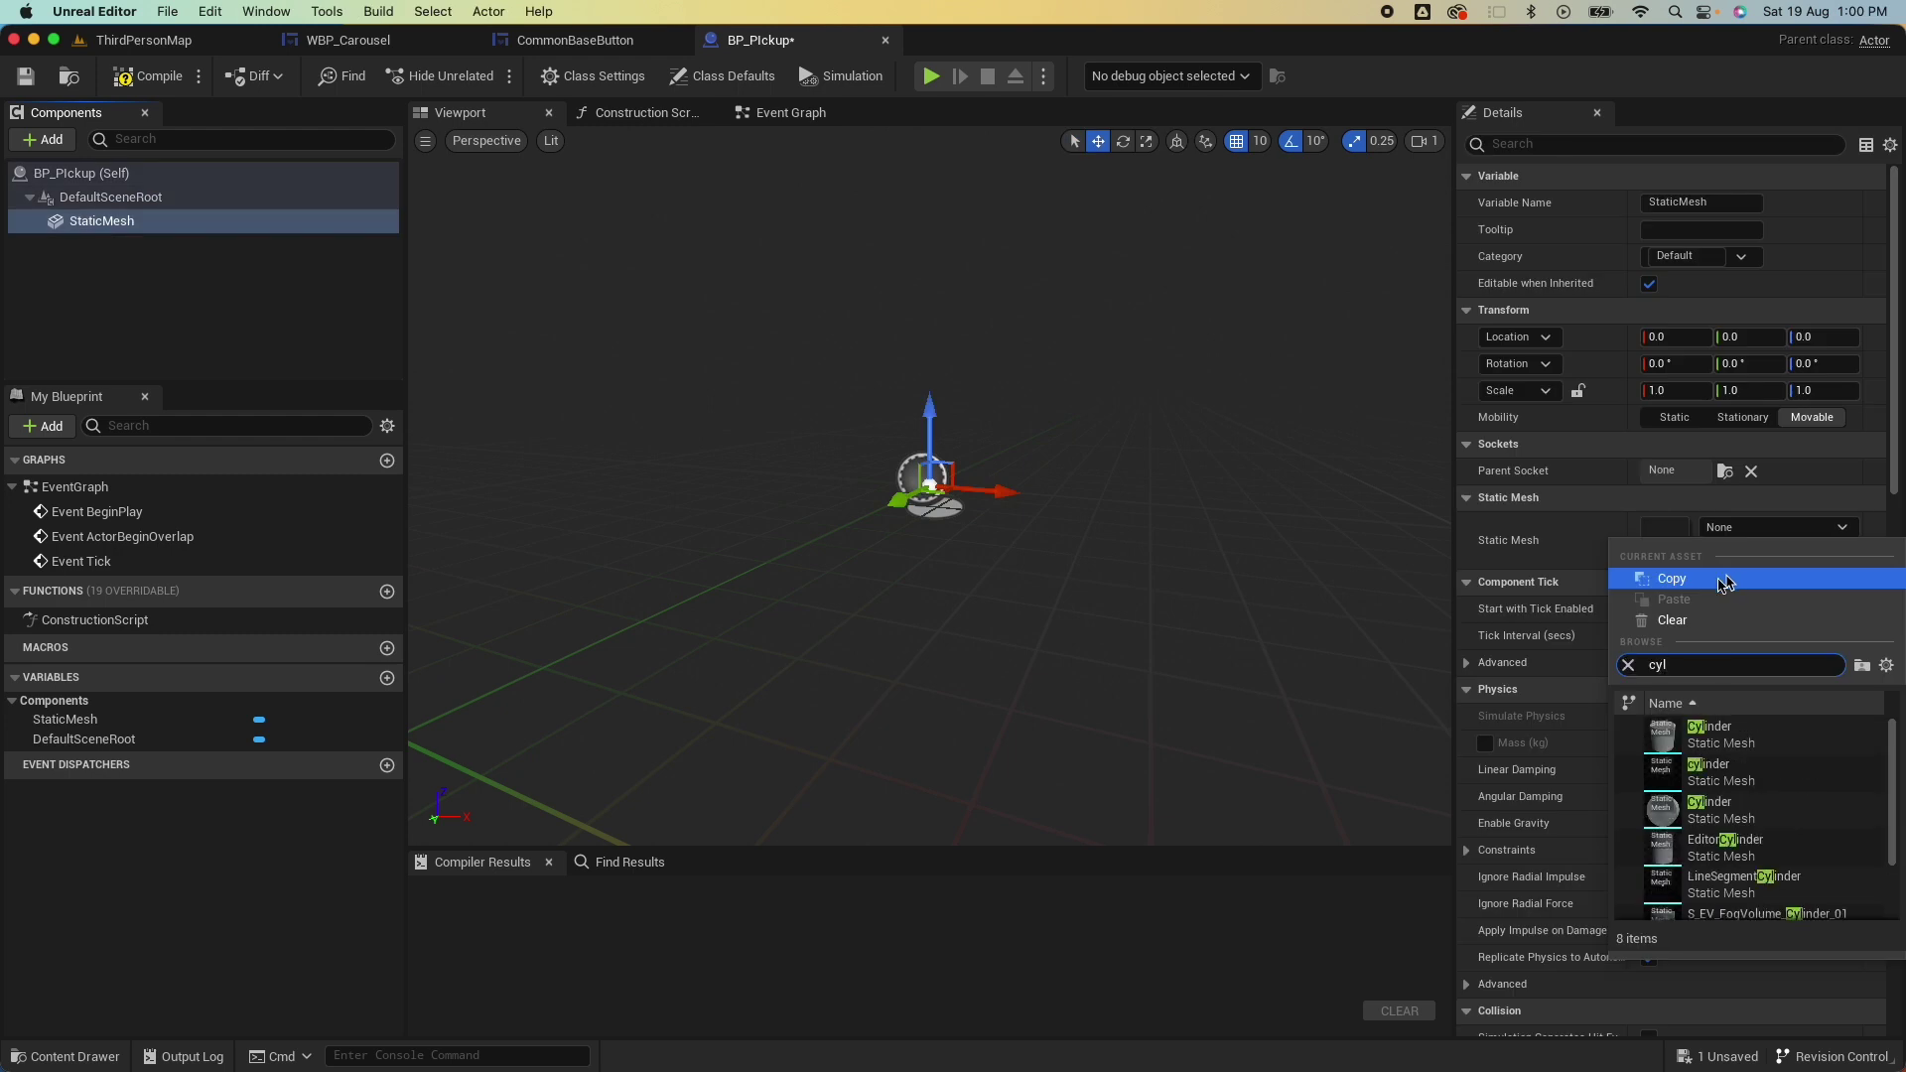
{"action": "left_click", "coordinate": [1710, 735]}
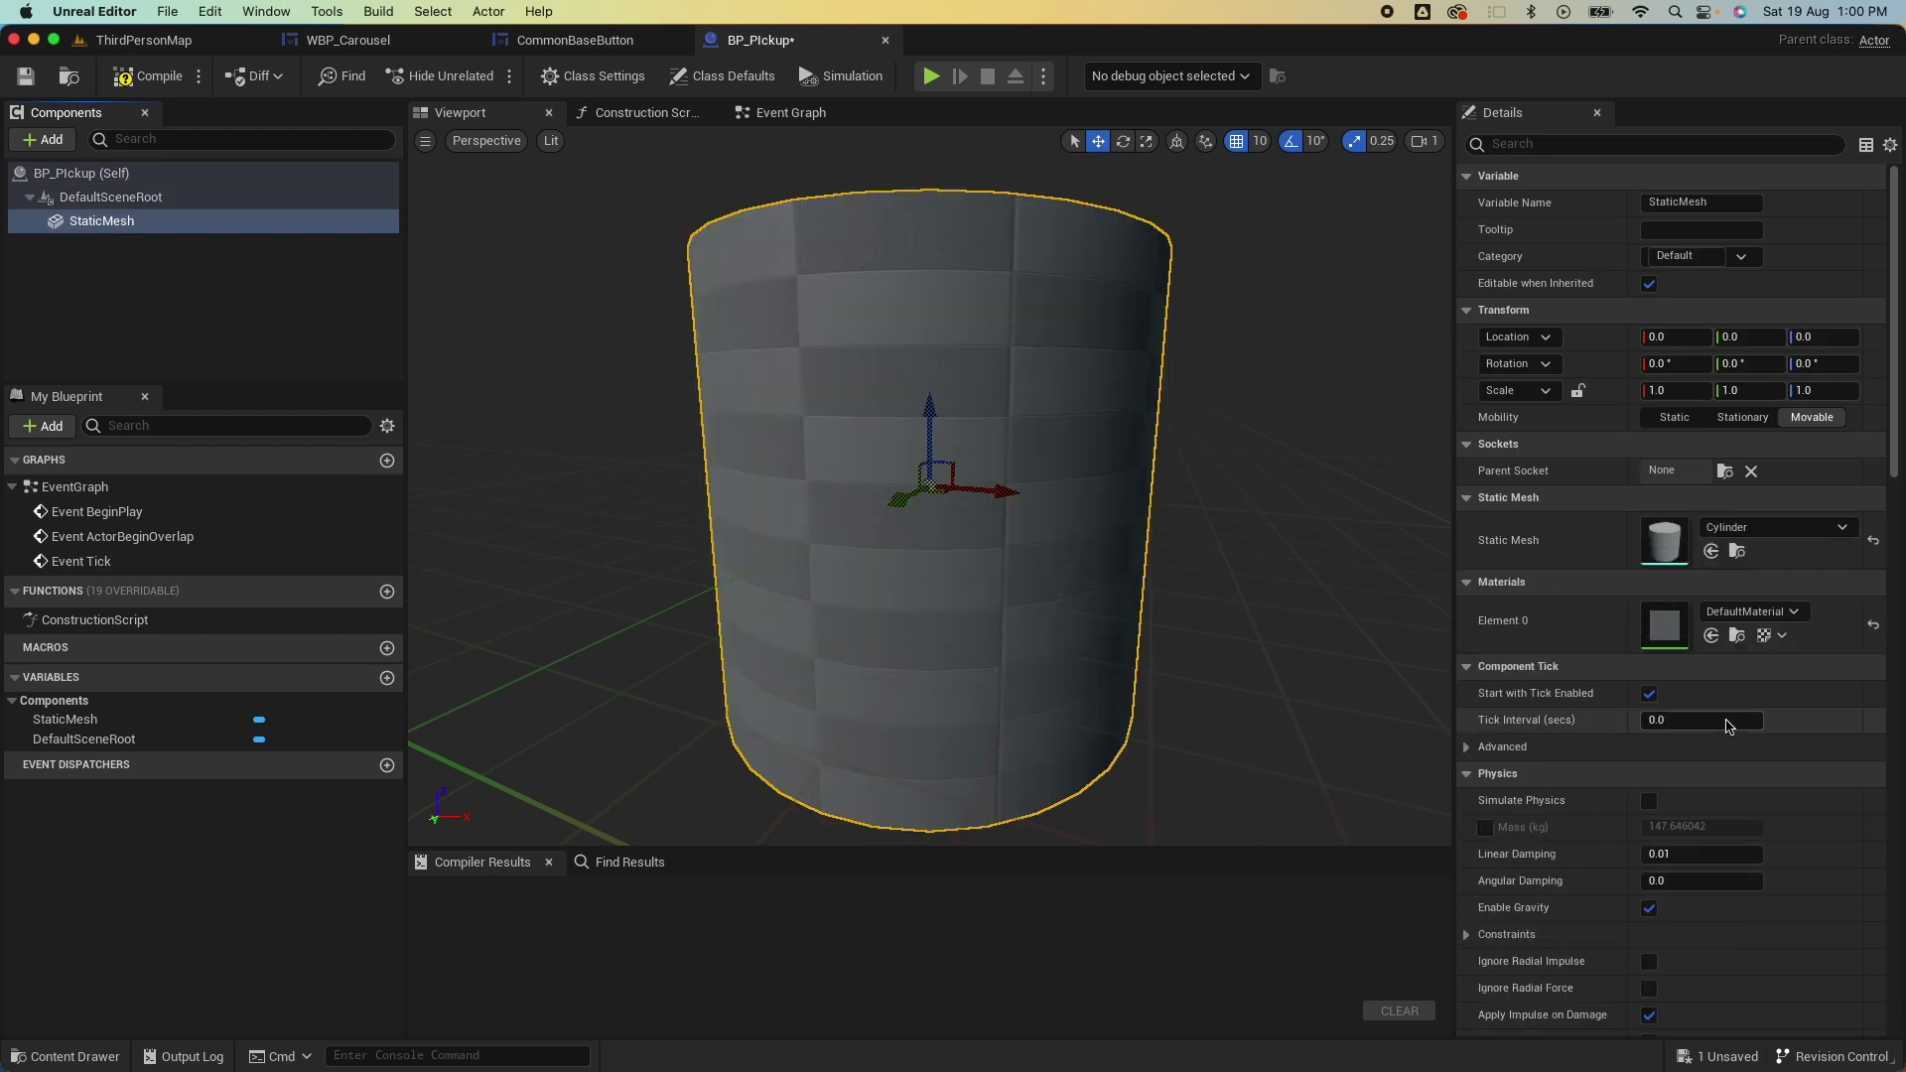
{"action": "left_click", "coordinate": [1693, 397]}
{"action": "type", "text": ".25"}
{"action": "key", "text": "Return"}
Assign the VREDReferenceTransparent material to Element 0 of the cylinder mesh.
{"action": "left_click", "coordinate": [1752, 612]}
{"action": "type", "text": "red"}
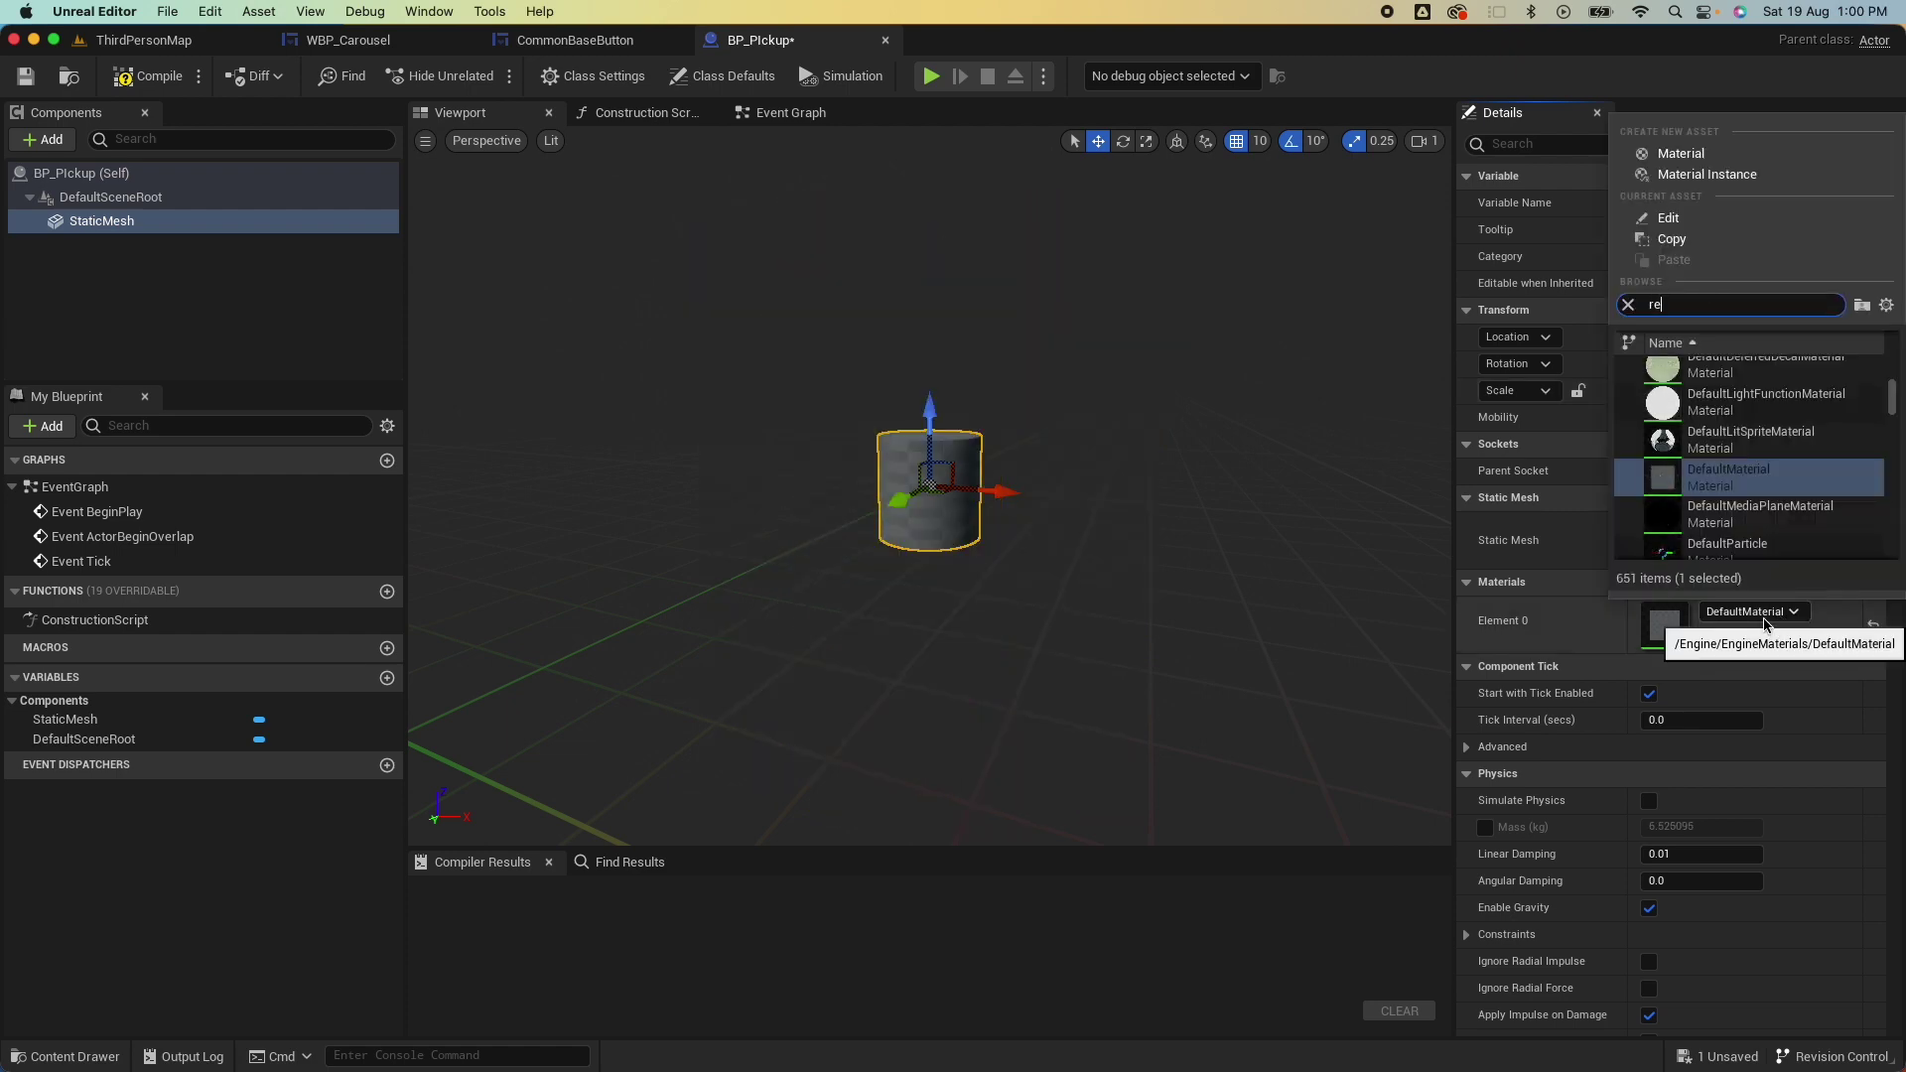
{"action": "left_click", "coordinate": [1732, 364]}
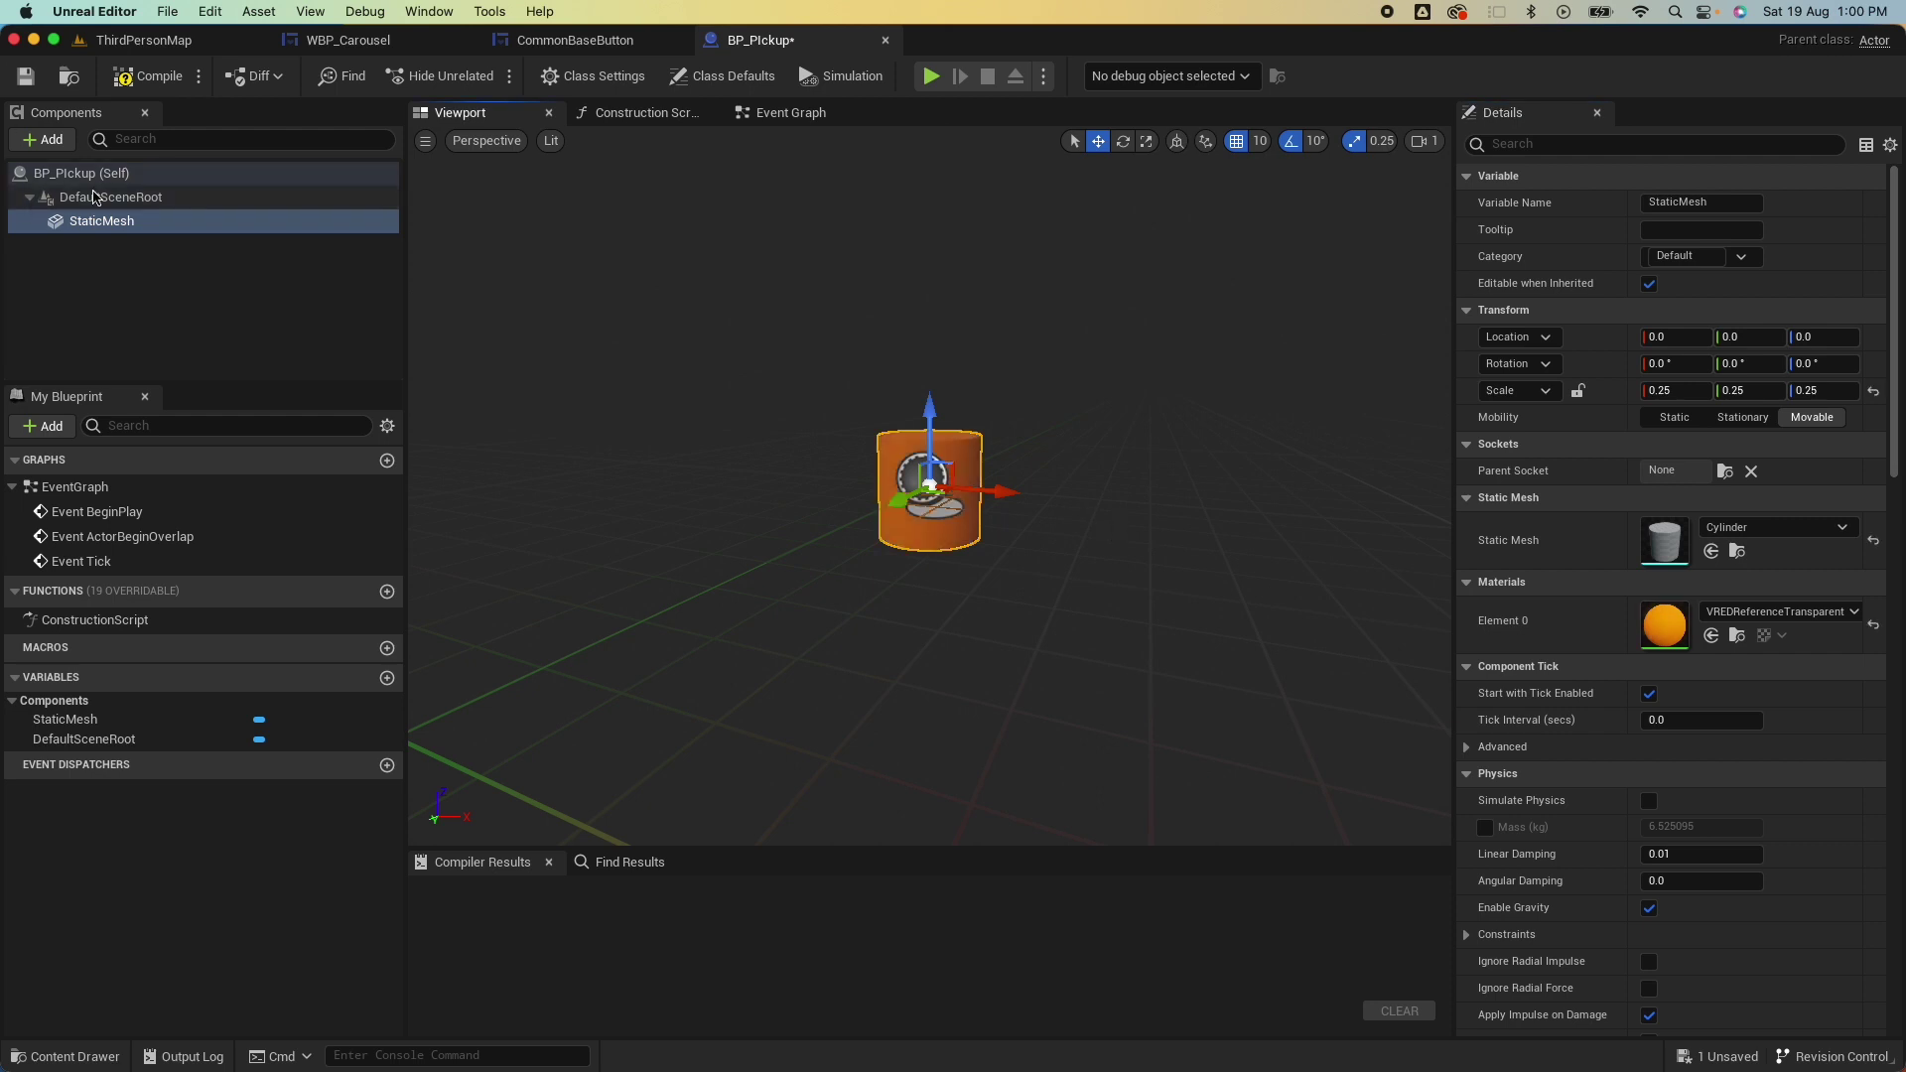
Add a Box Collision component under the StaticMesh in BP_PIckup and compile the blueprint.
{"action": "left_click", "coordinate": [56, 142]}
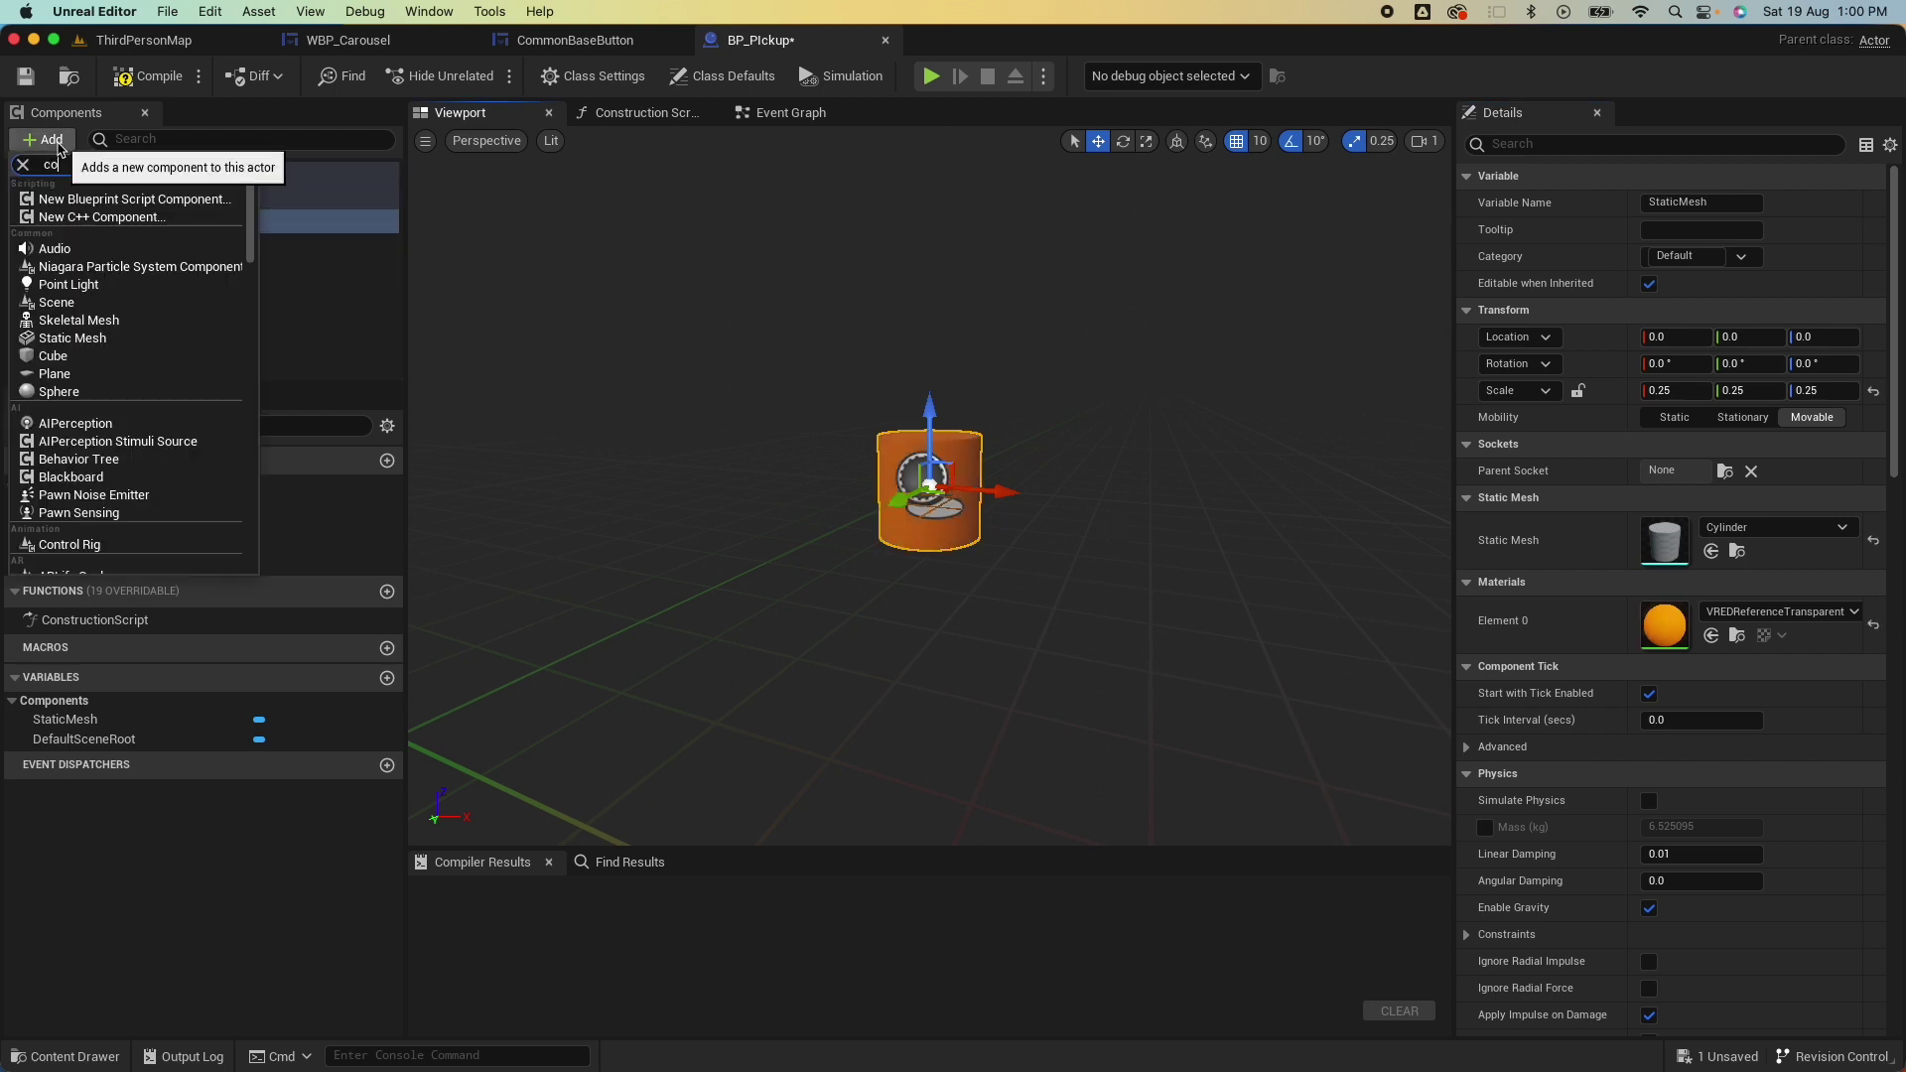
{"action": "type", "text": "coll"}
{"action": "key", "text": "Return"}
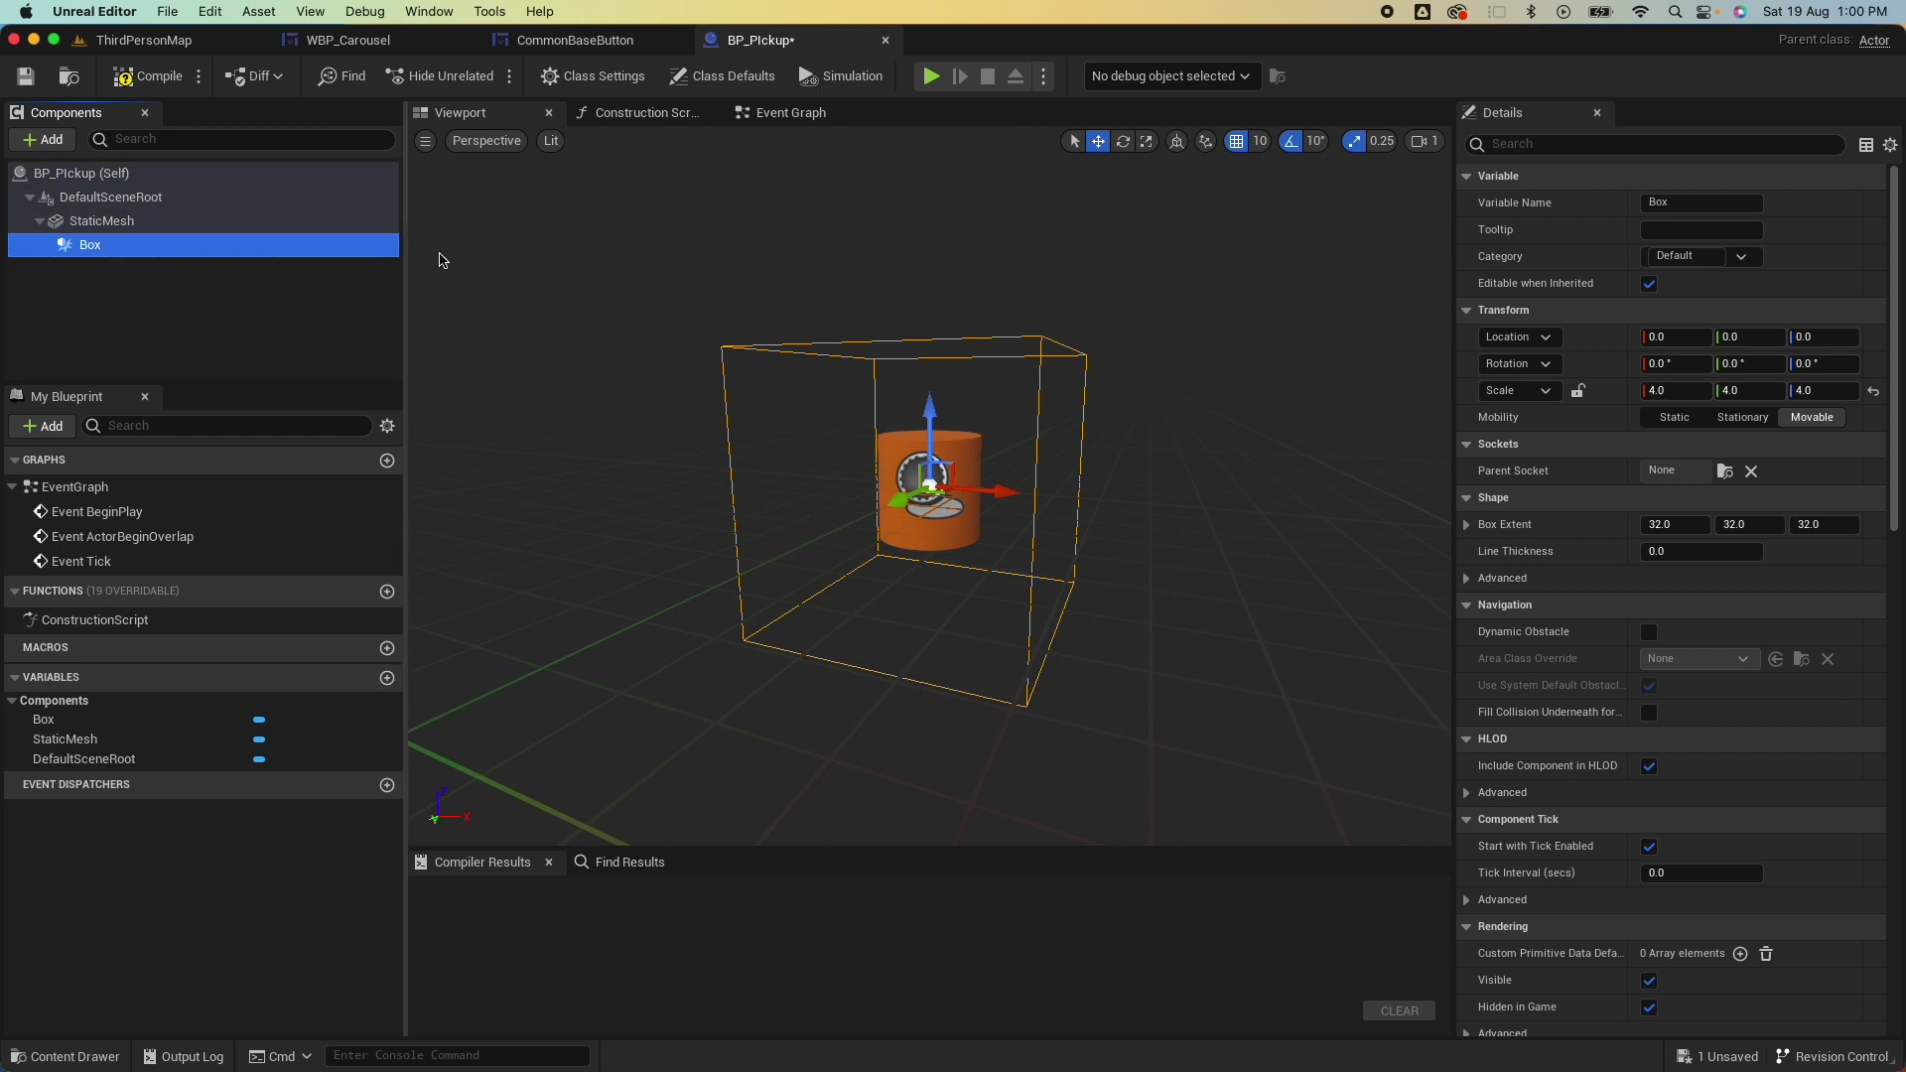
{"action": "key", "text": "F7"}
Delete the Event BeginPlay and Event Tick nodes from the BP_PIckup event graph, keeping Event ActorBeginOverlap.
{"action": "left_click", "coordinate": [779, 114]}
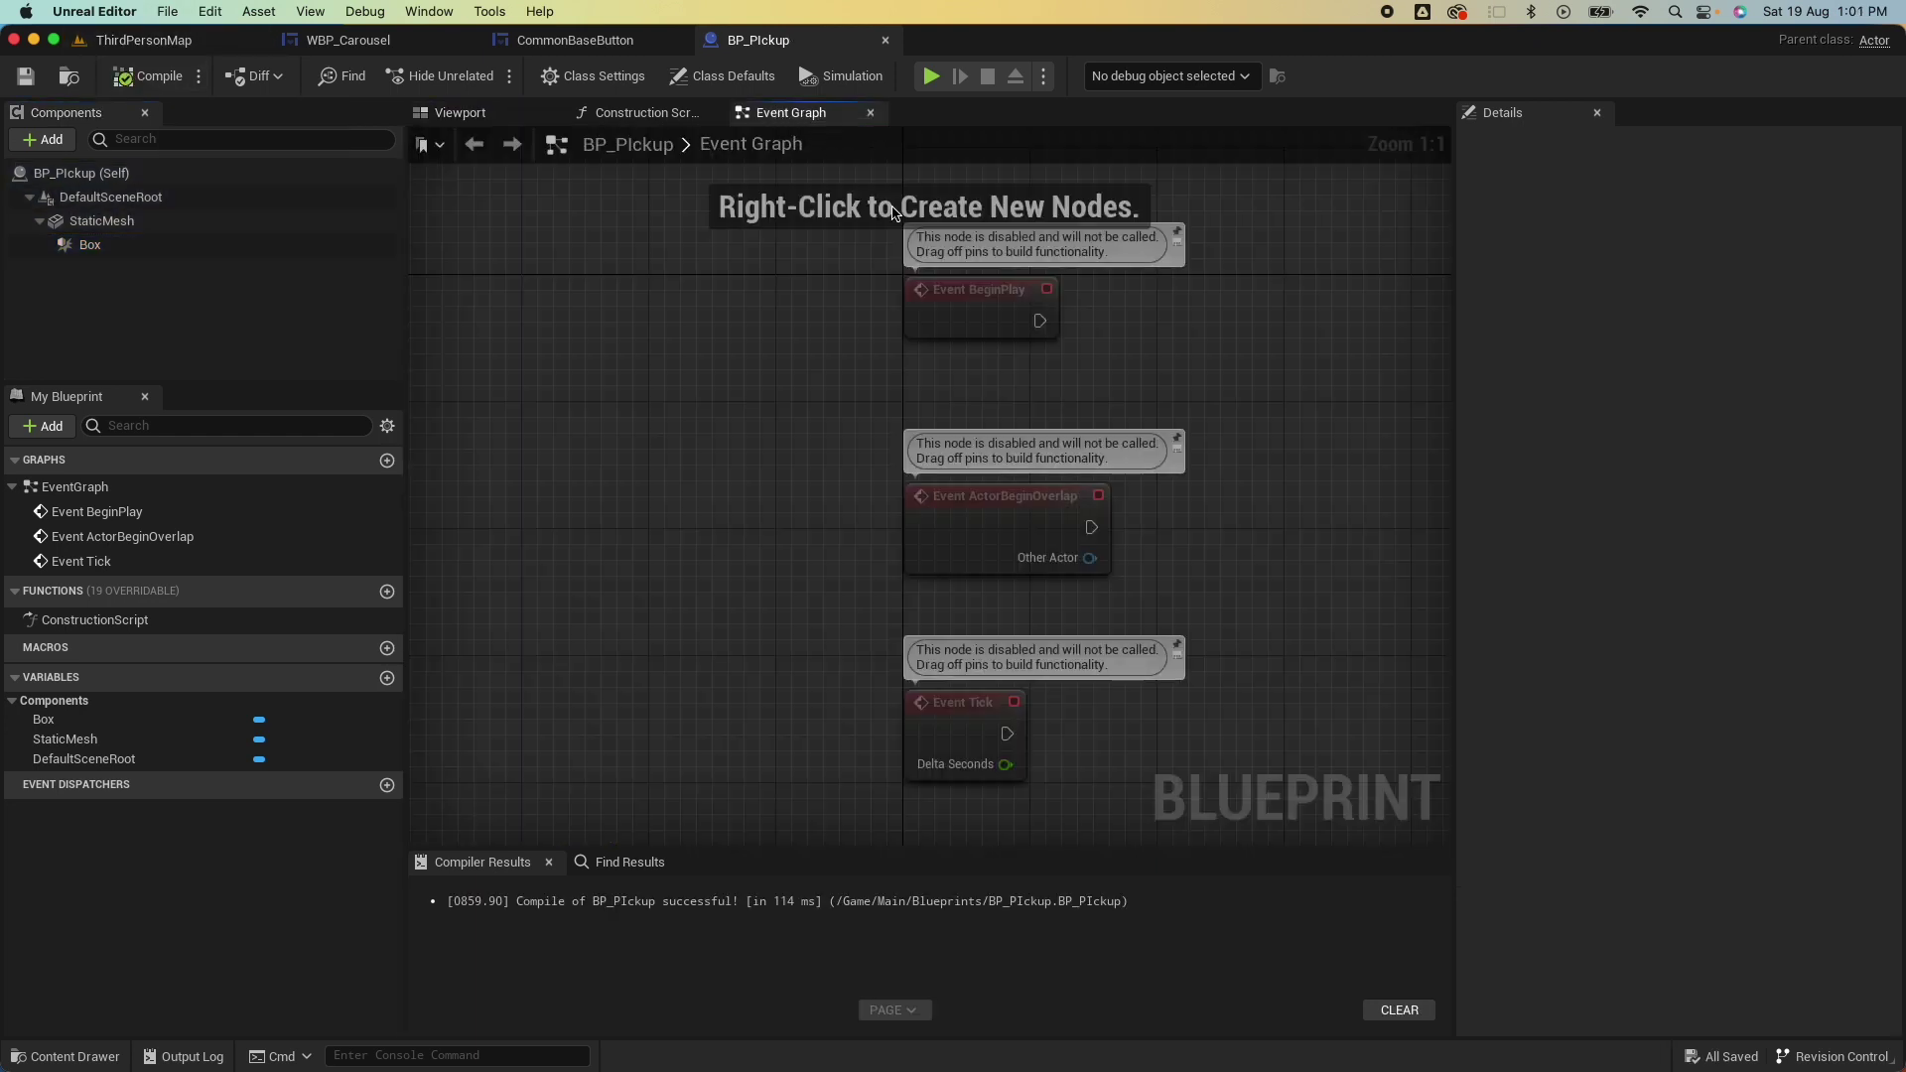
{"action": "left_click_drag", "start_coordinate": [1125, 387], "coordinate": [718, 246]}
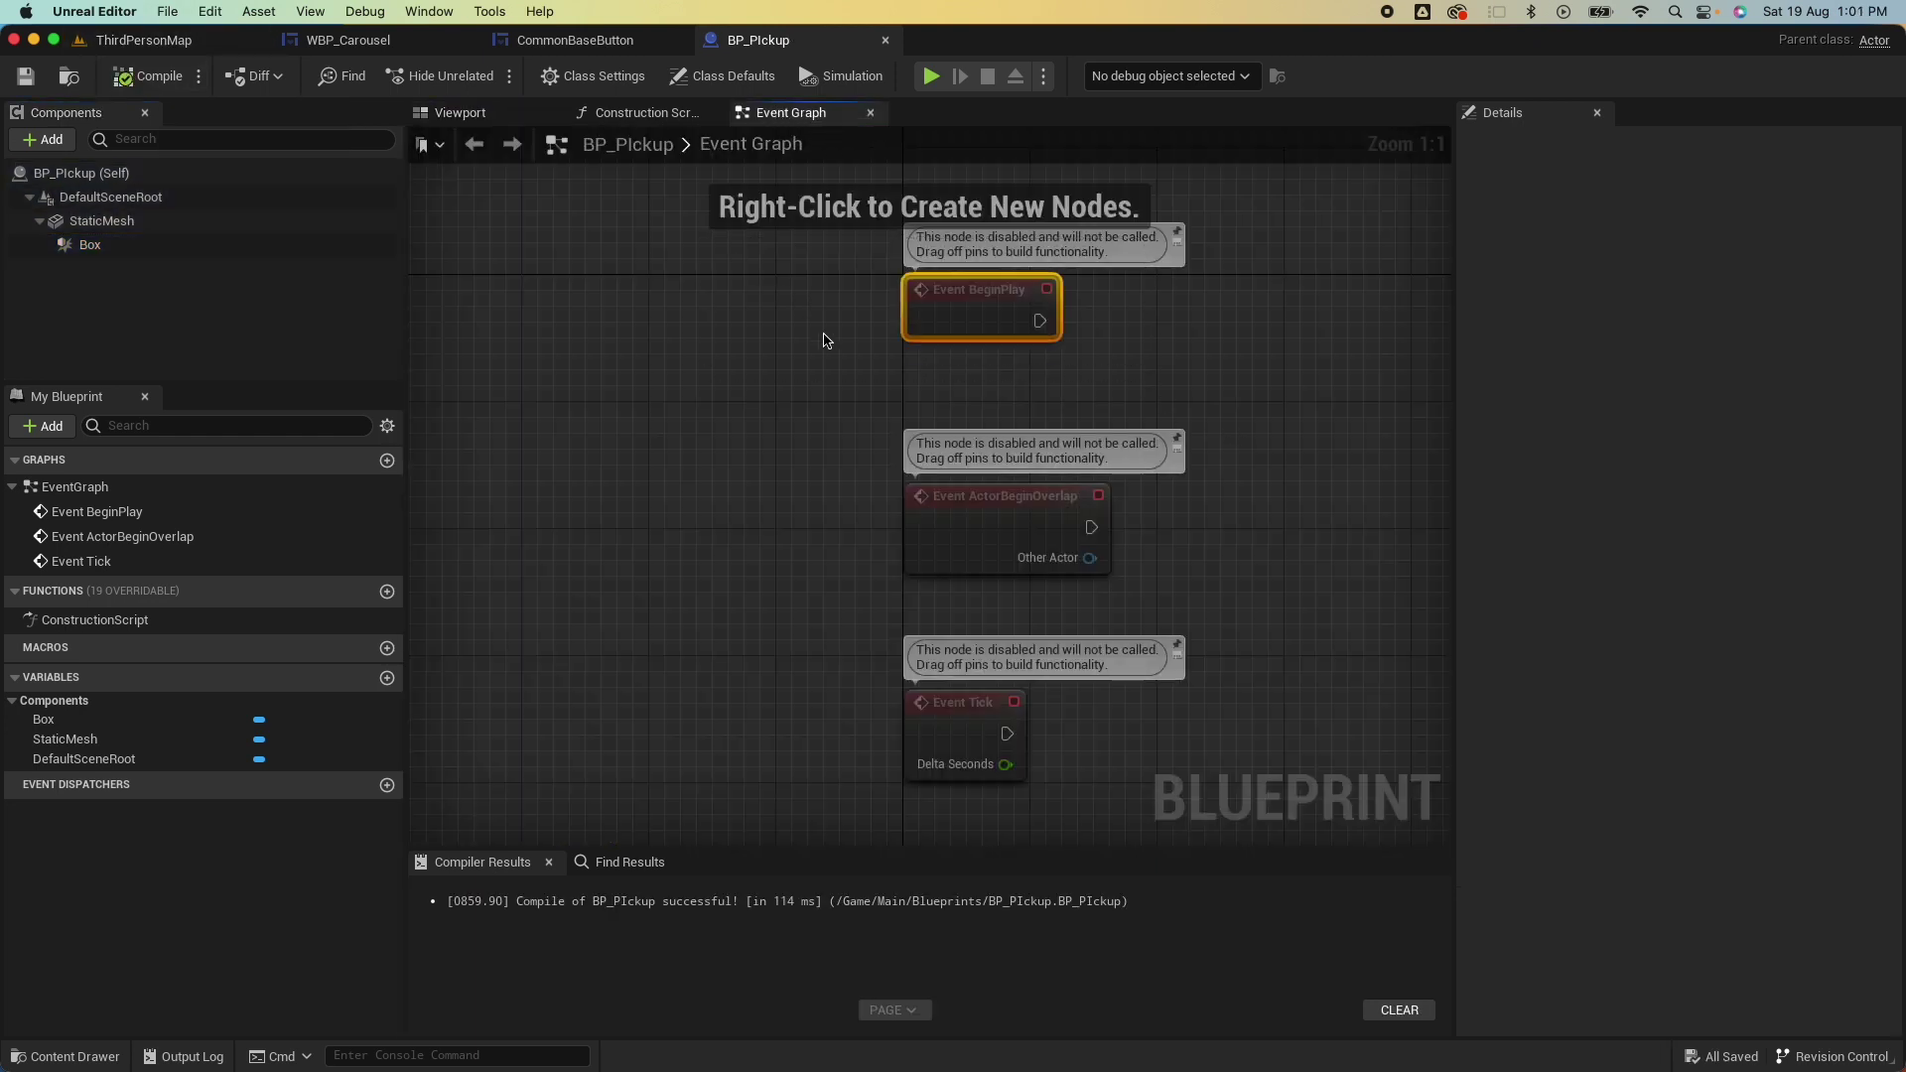
{"action": "key", "text": "Delete"}
{"action": "left_click_drag", "start_coordinate": [1140, 638], "coordinate": [839, 779]}
{"action": "key", "text": "Delete"}
{"action": "right_click_drag", "start_coordinate": [1391, 773], "coordinate": [1141, 773]}
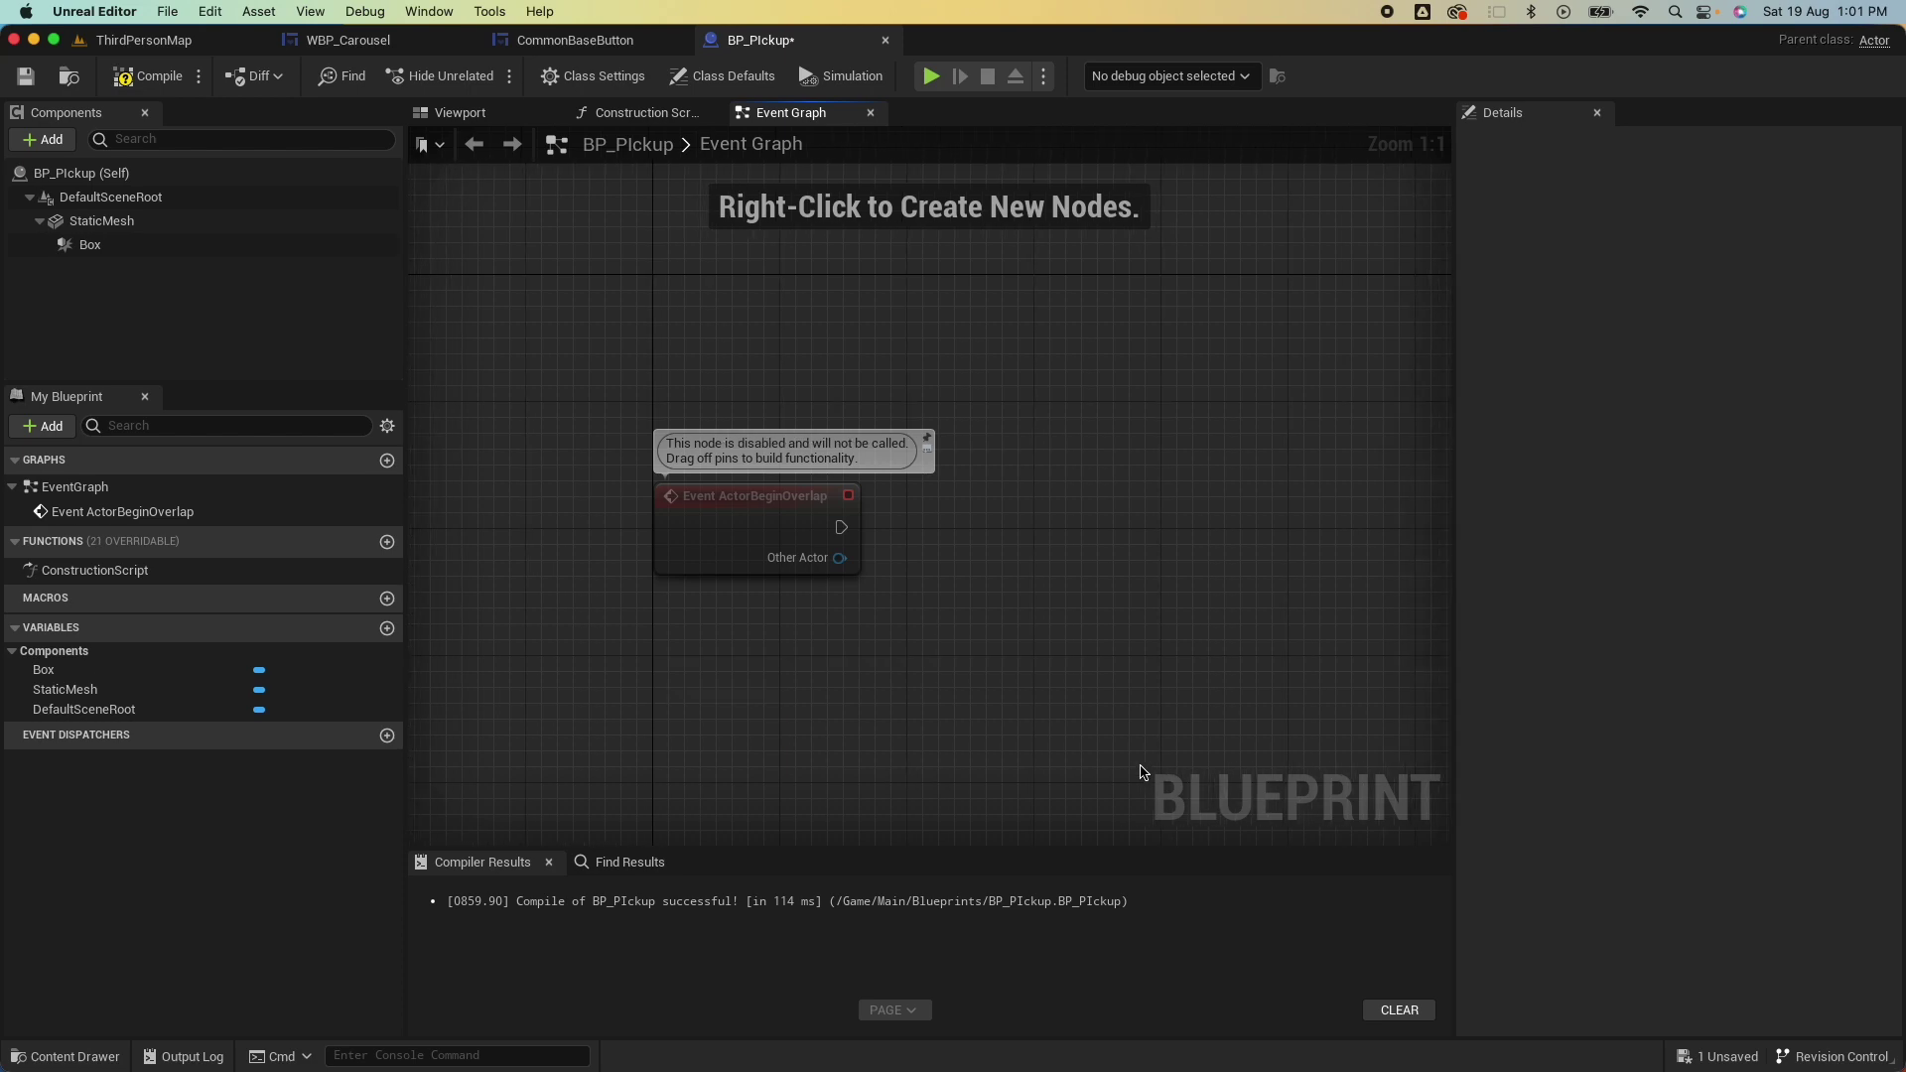
{"action": "right_click_drag", "start_coordinate": [866, 541], "coordinate": [851, 540]}
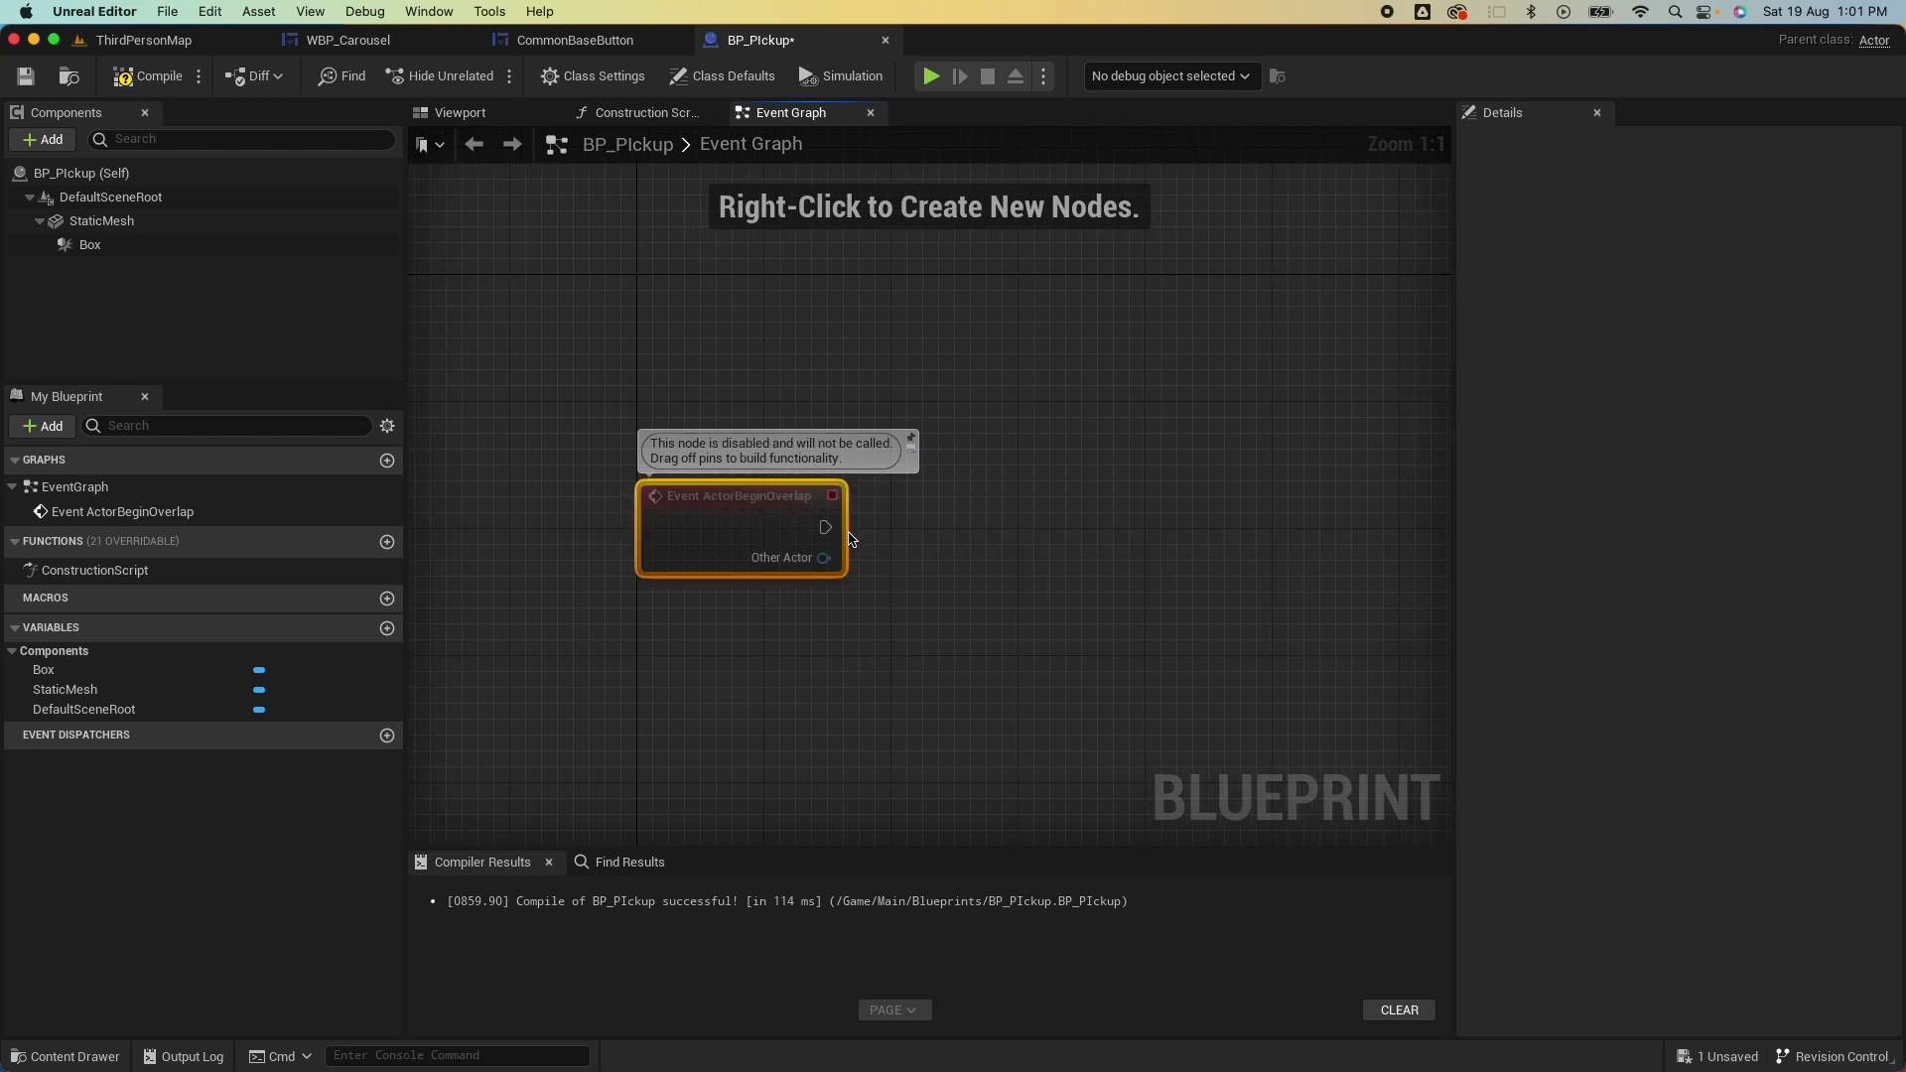
Add a Create Widget node executed from Event ActorBeginOverlap and set its class to WBP_Carousel.
{"action": "left_click_drag", "start_coordinate": [826, 527], "coordinate": [979, 532]}
{"action": "type", "text": "create"}
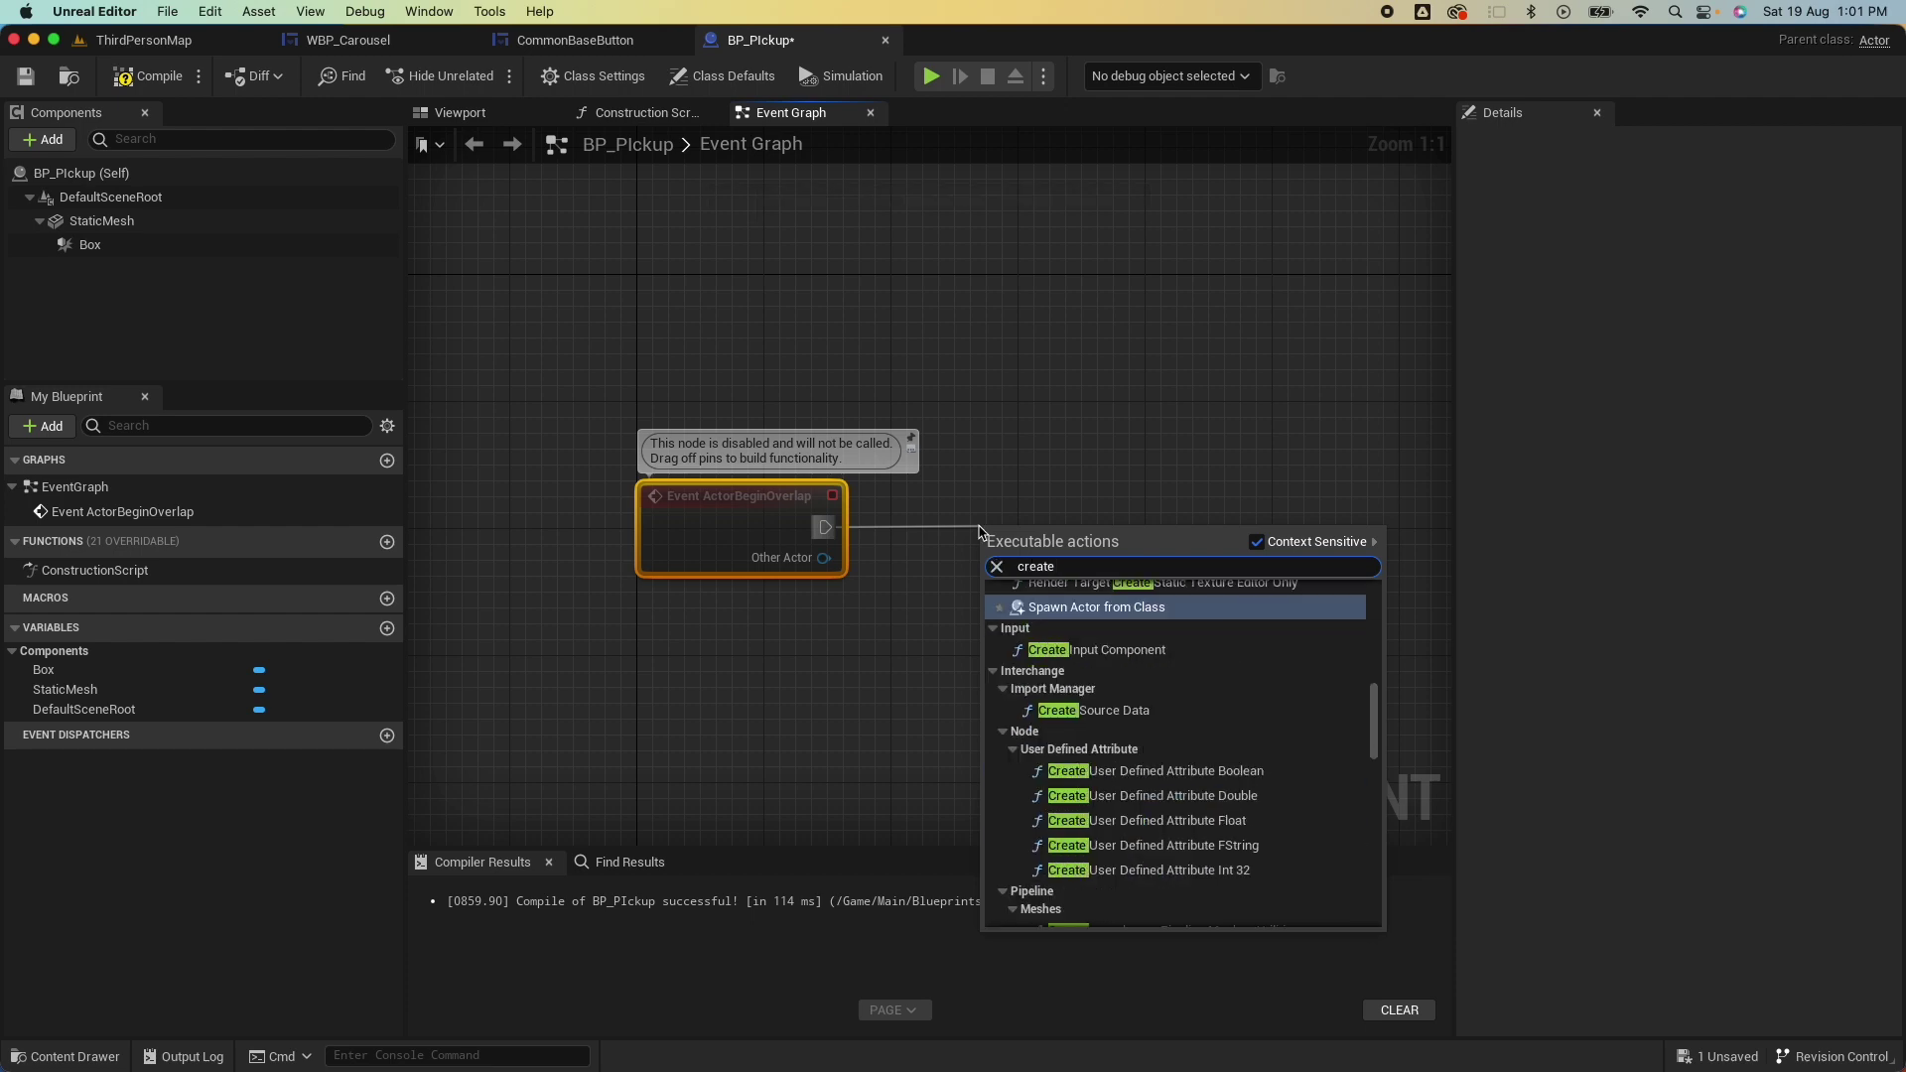
{"action": "type", "text": " wid"}
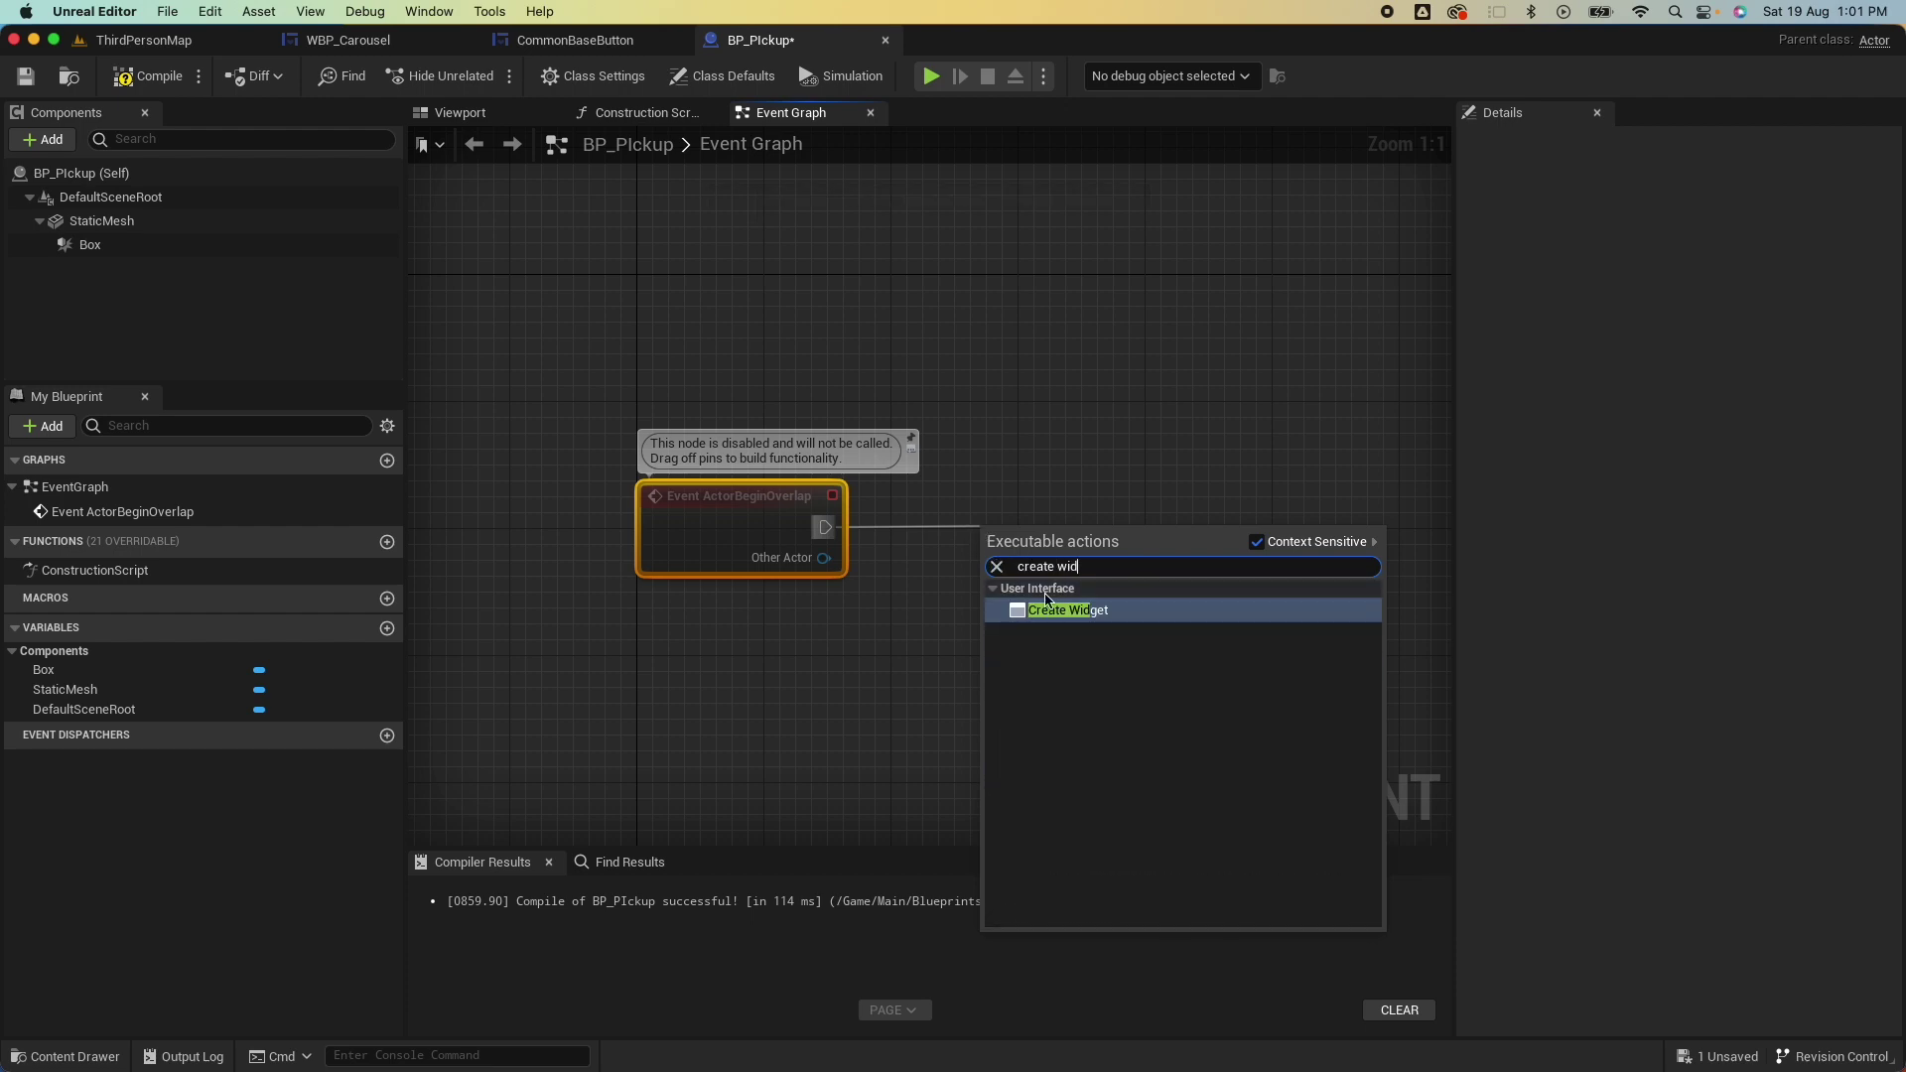
{"action": "left_click", "coordinate": [1067, 610]}
{"action": "left_click", "coordinate": [1069, 608]}
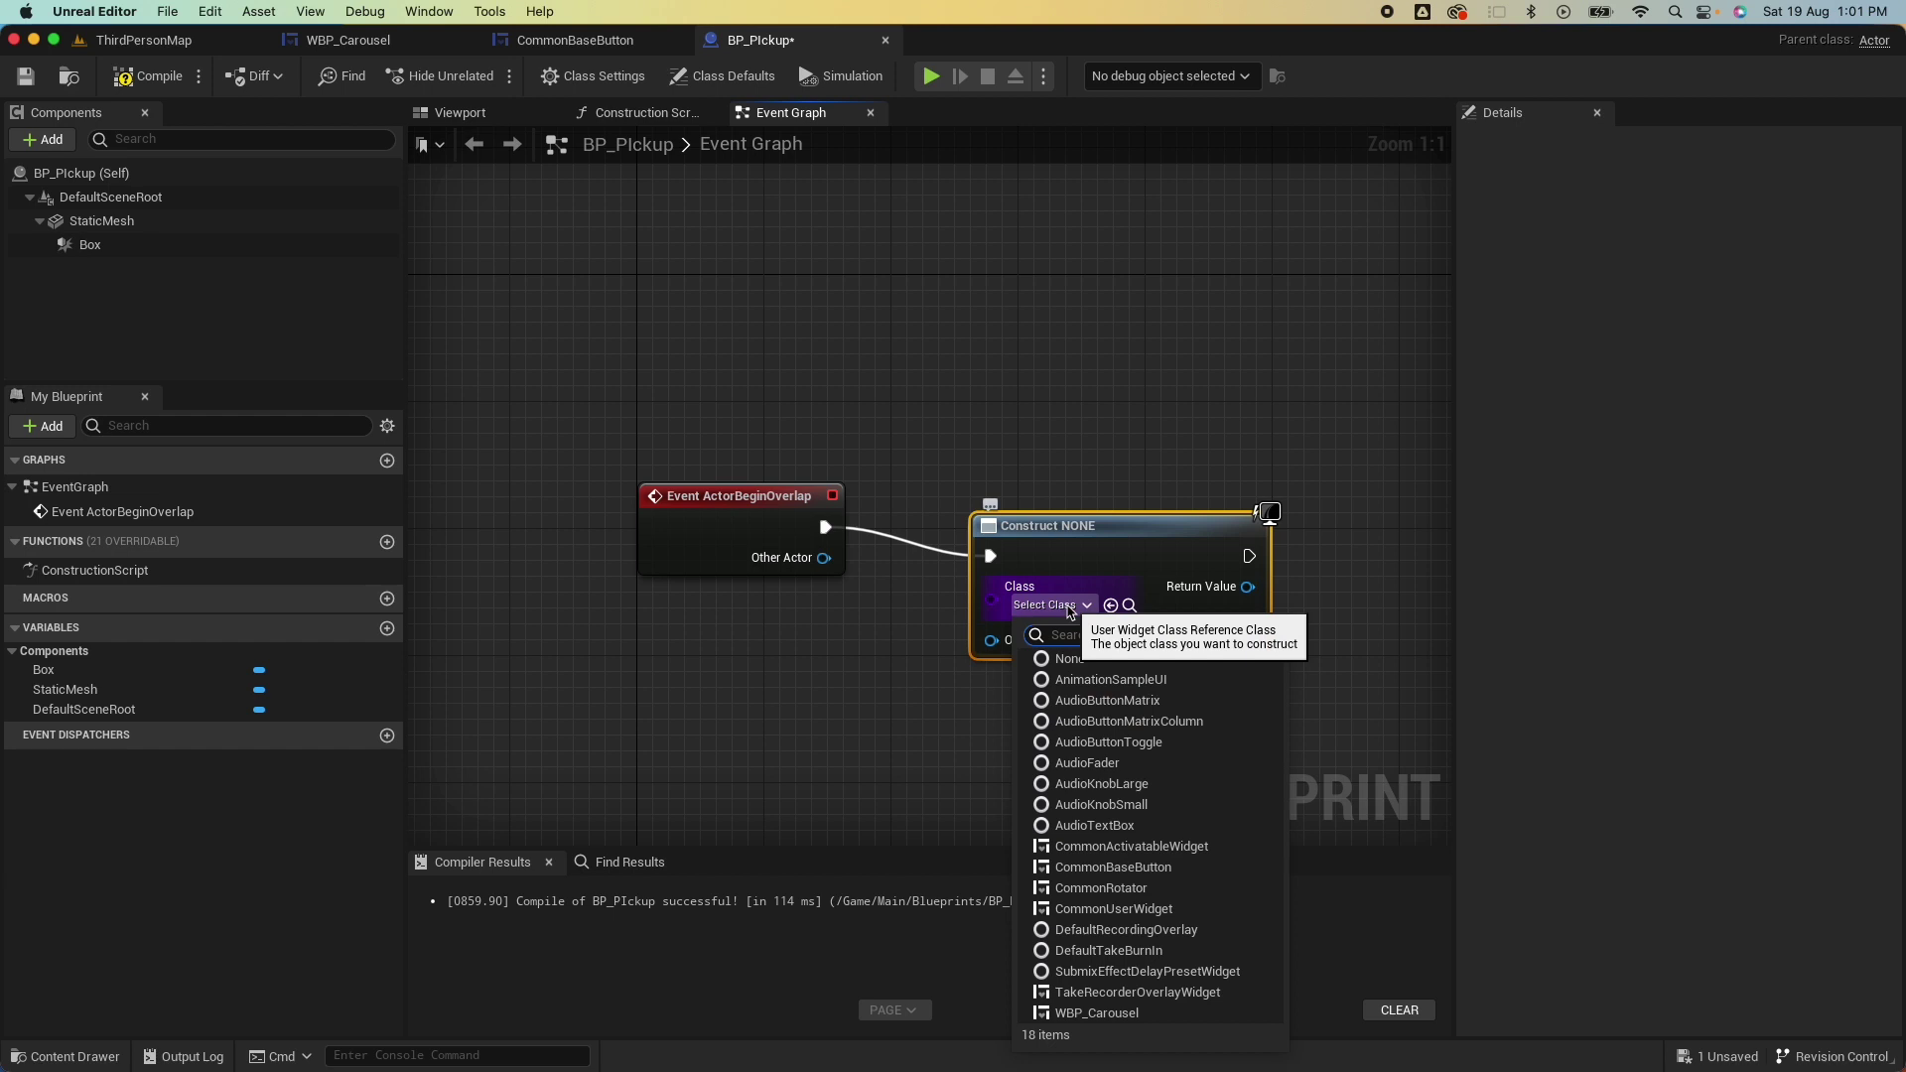
{"action": "type", "text": "wbp"}
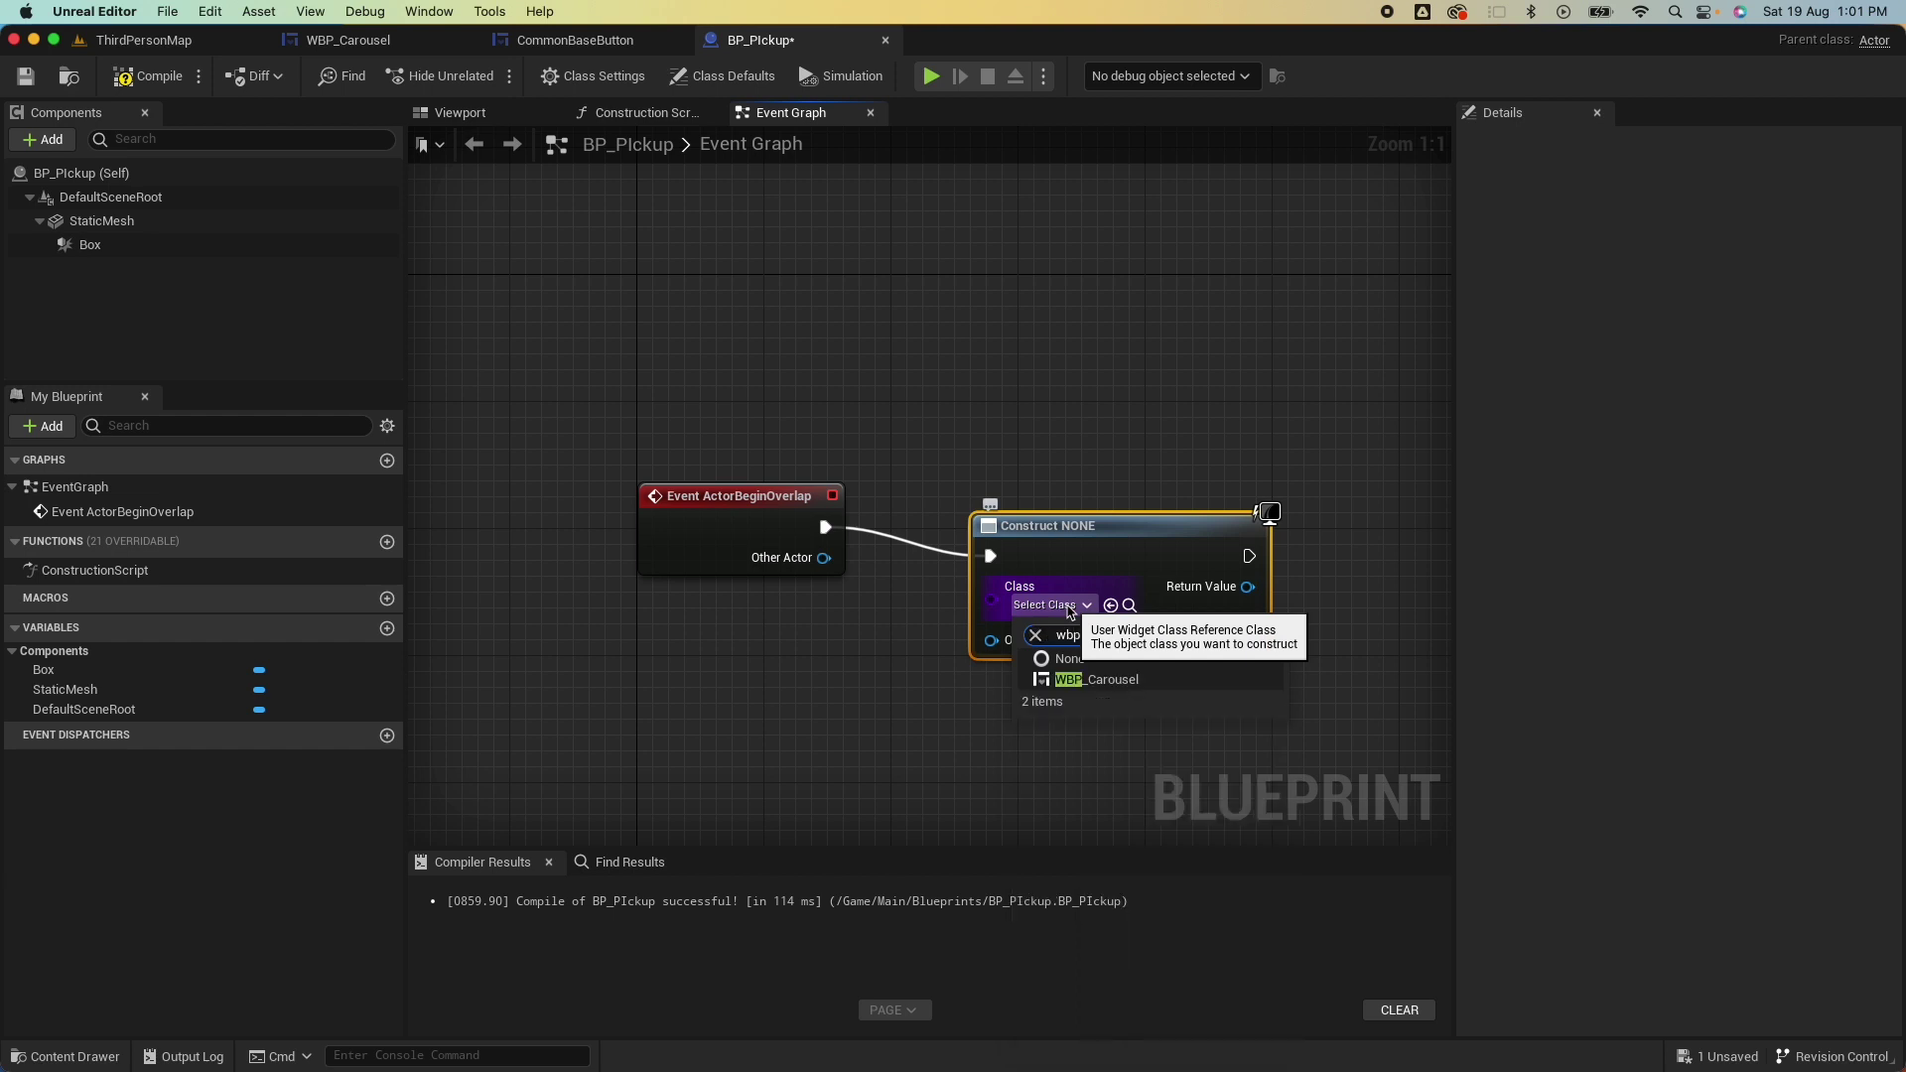
{"action": "left_click", "coordinate": [1107, 680]}
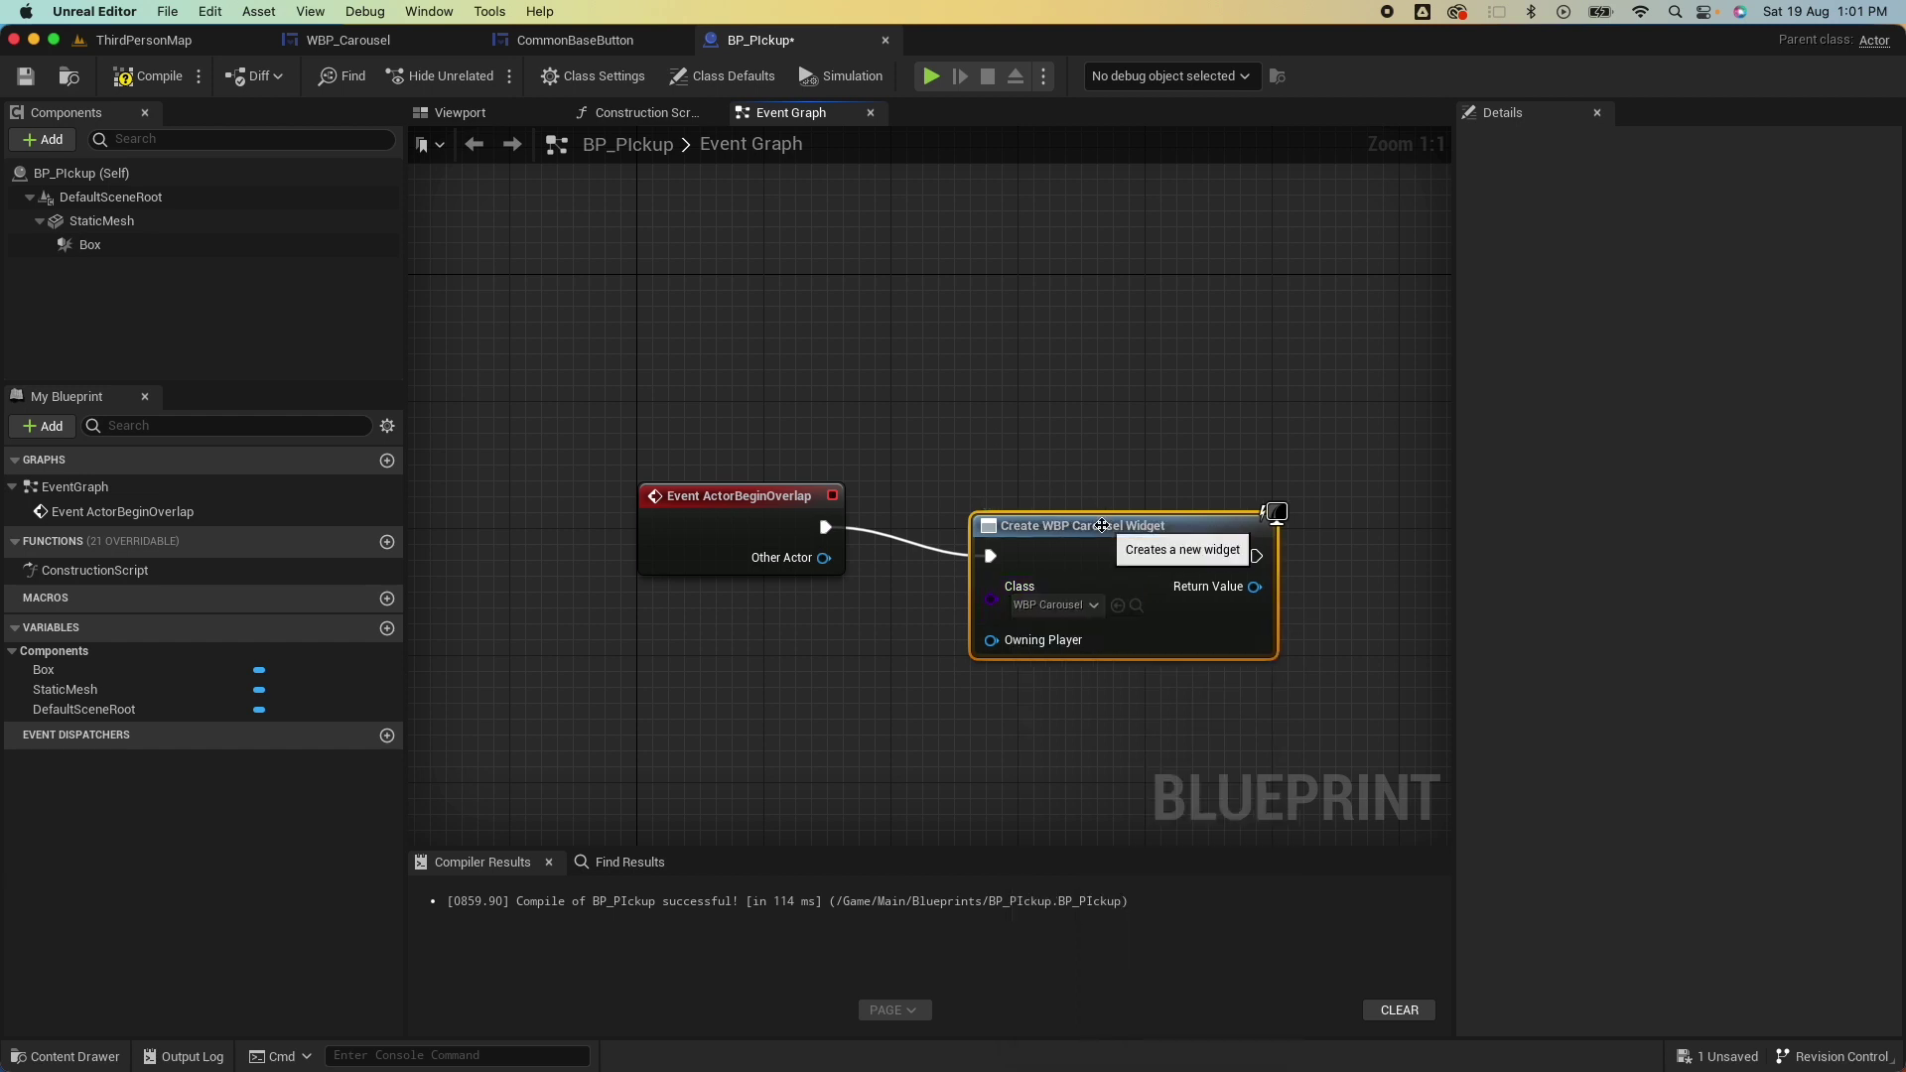
Add an Add to Viewport node from the Return Value of the Create WBP Carousel Widget node.
{"action": "scroll", "coordinate": [1092, 501], "scroll_direction": "down", "scroll_amount": 1}
{"action": "scroll", "coordinate": [1092, 502], "scroll_direction": "right", "scroll_amount": 5}
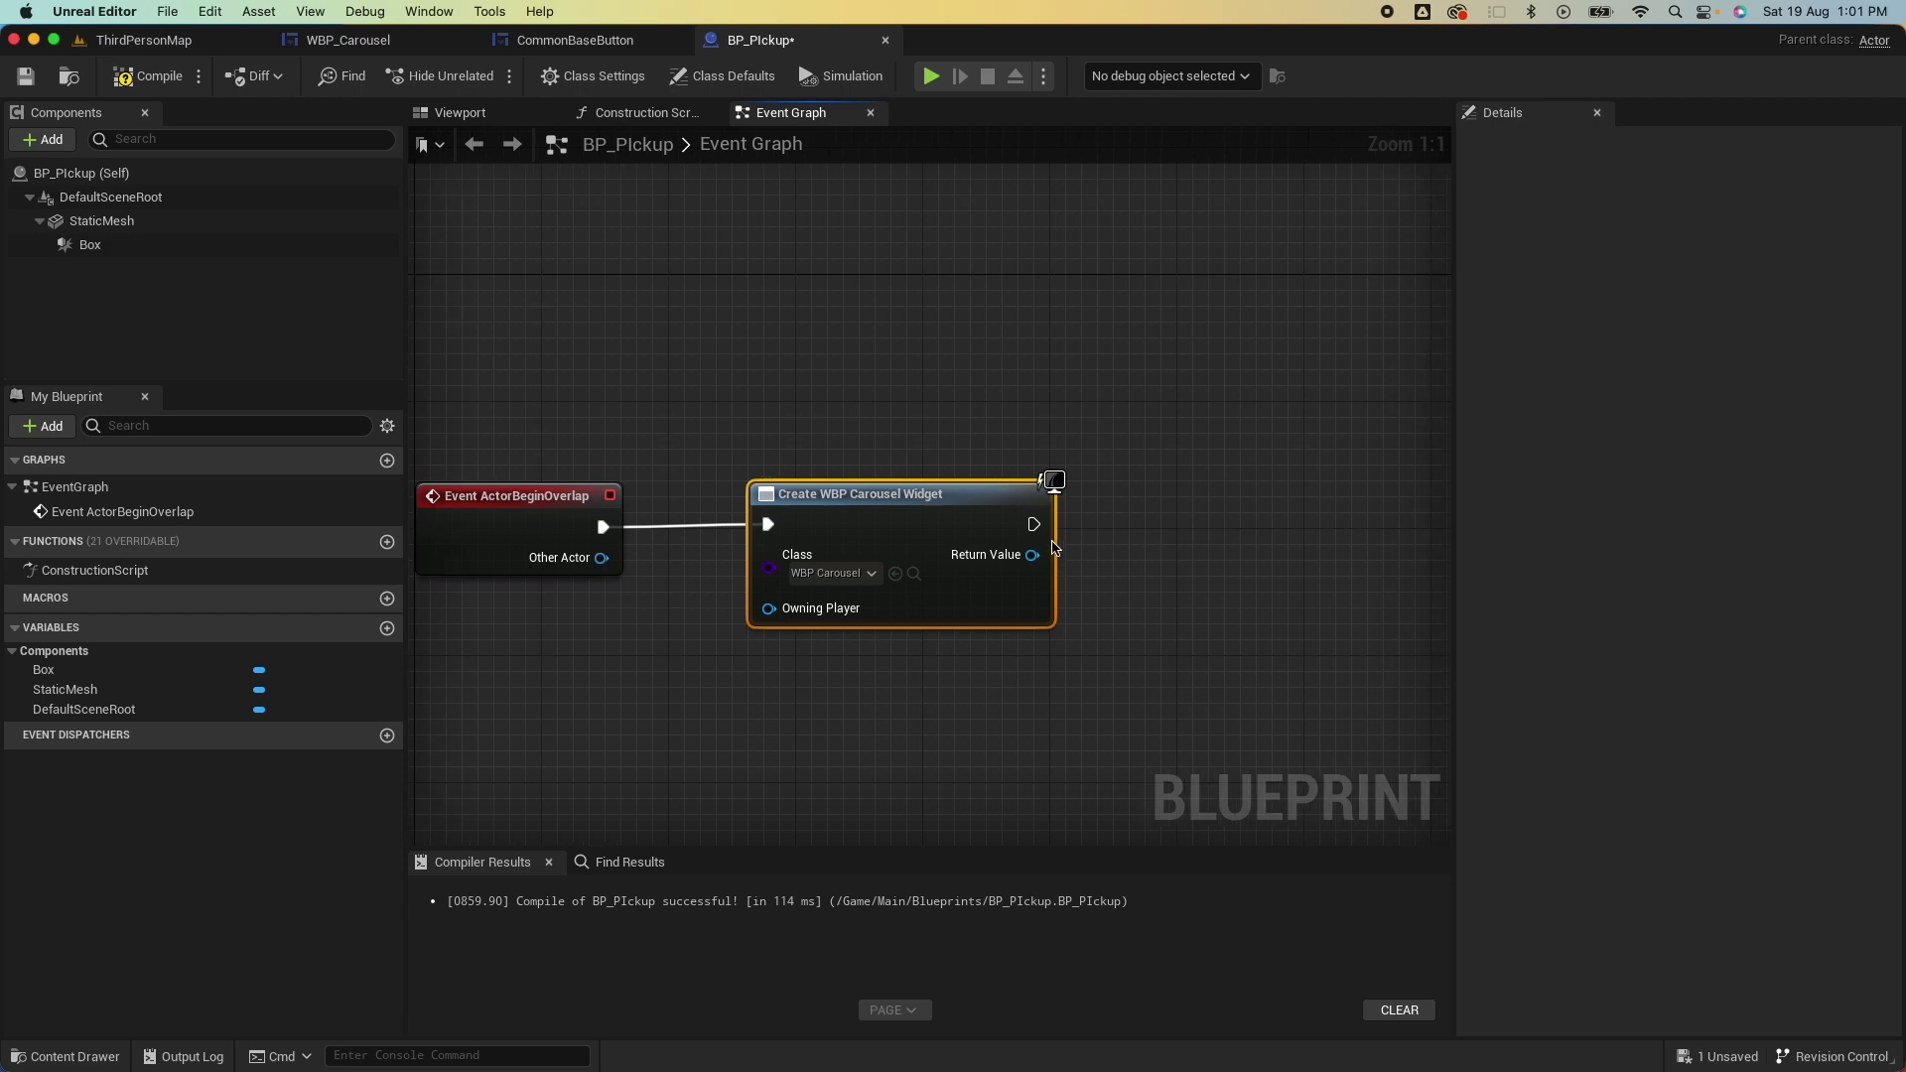
{"action": "left_click_drag", "start_coordinate": [1037, 555], "coordinate": [1143, 554]}
{"action": "type", "text": "add to view"}
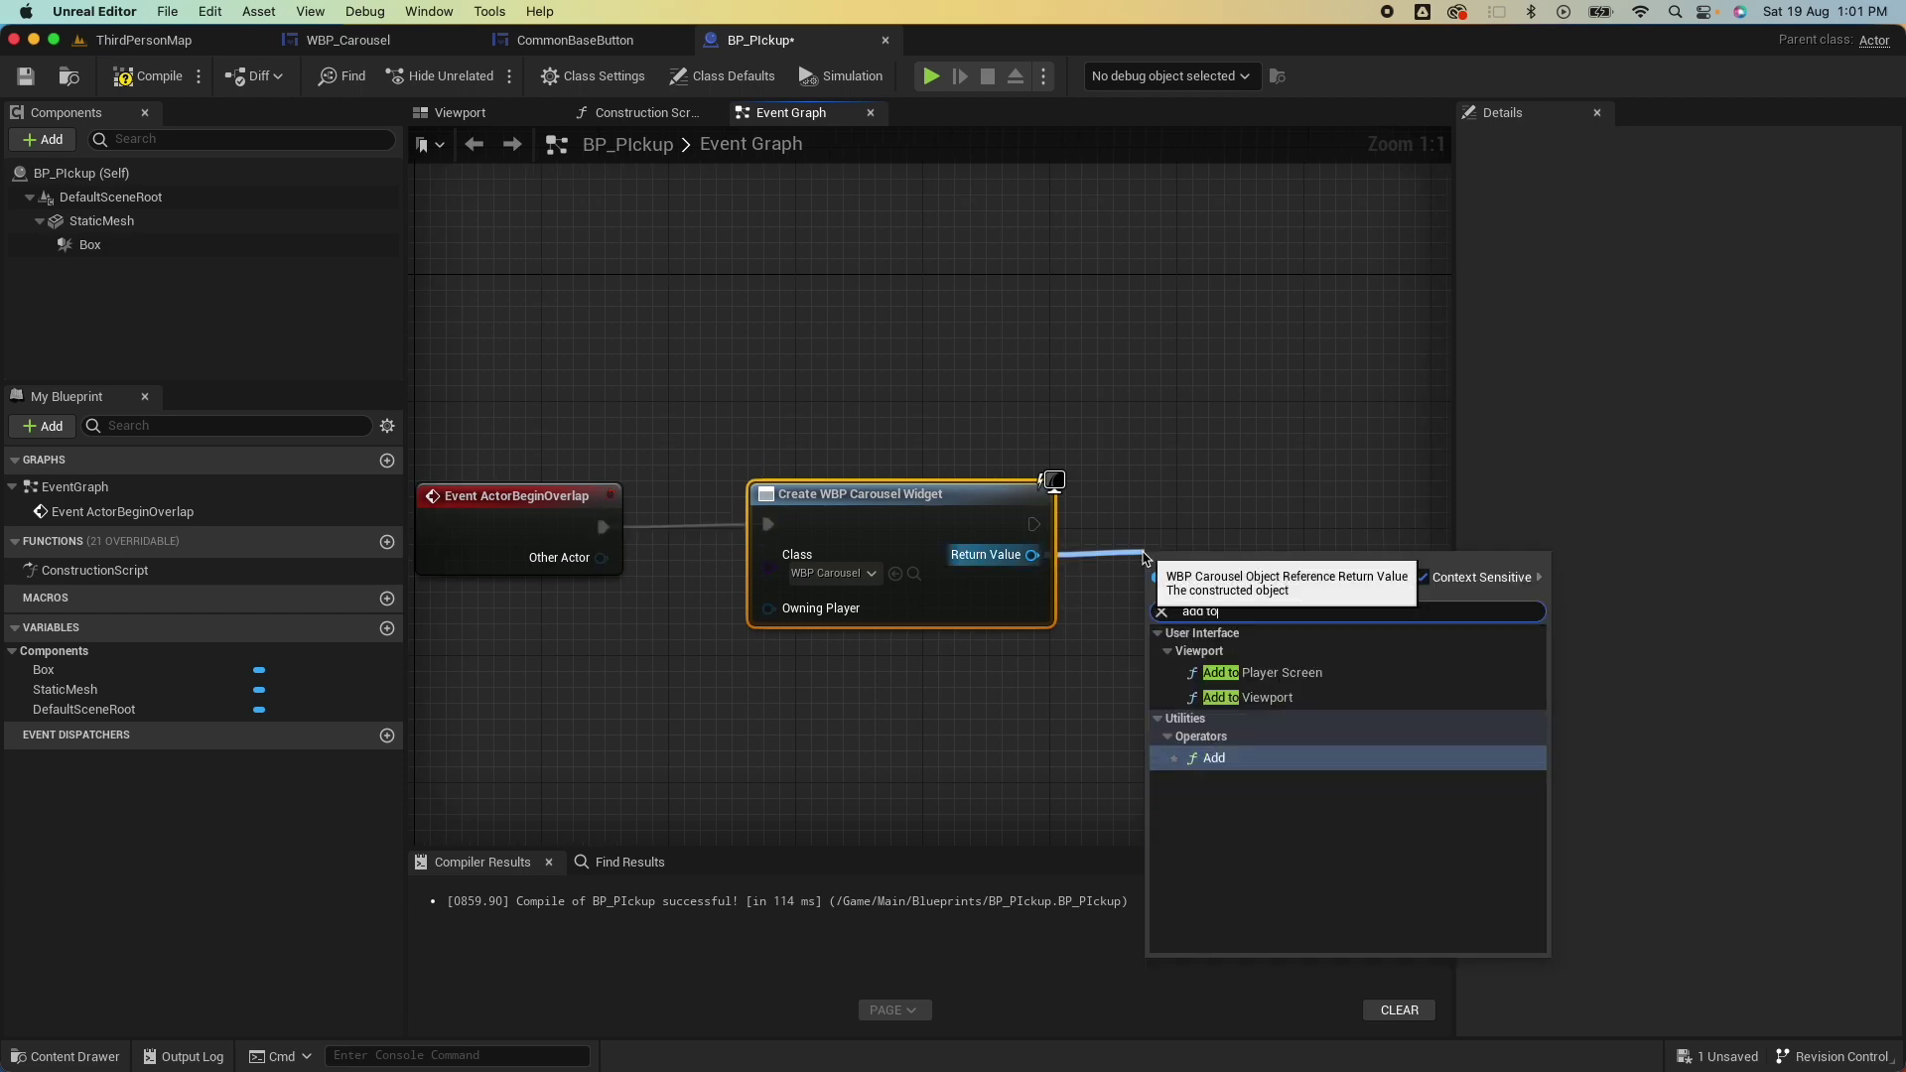
{"action": "left_click", "coordinate": [1231, 713]}
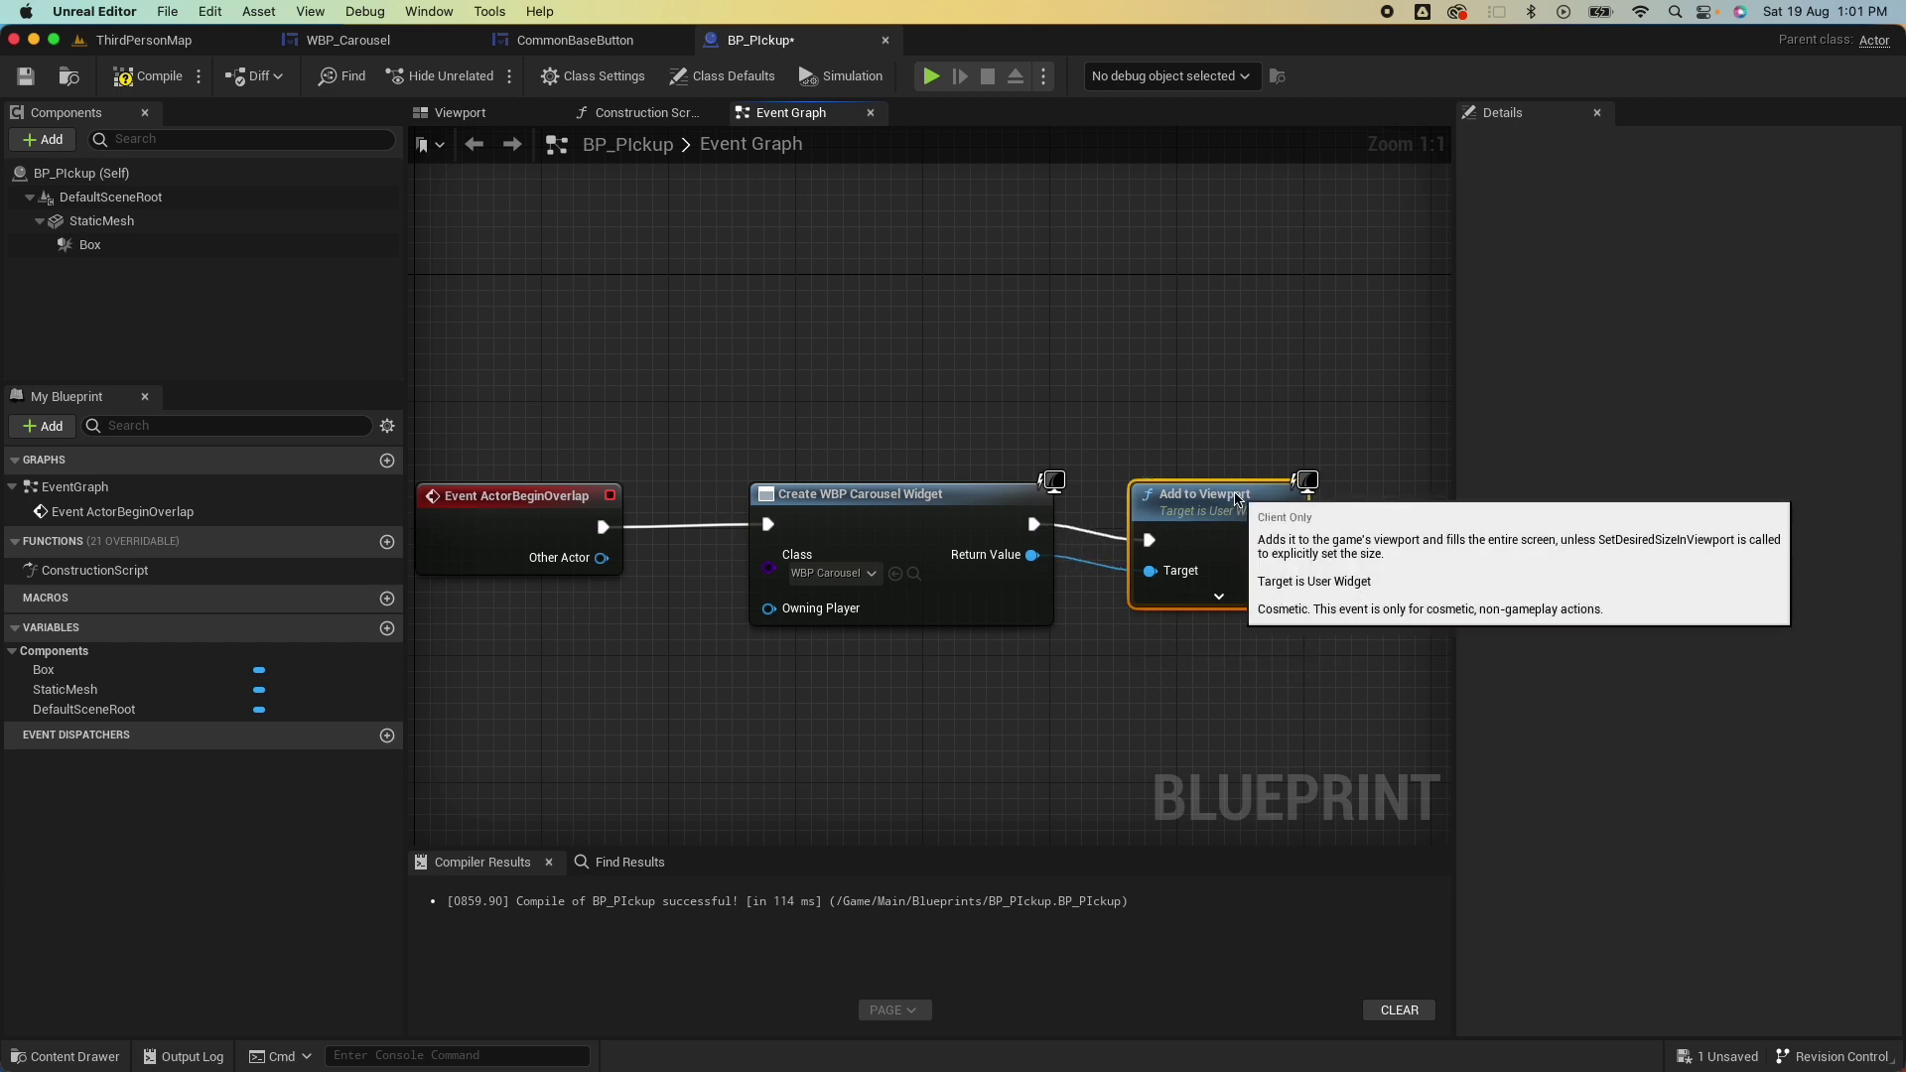
Add an Activate Widget node targeting the created carousel widget and connect its execution after Add to Viewport.
{"action": "scroll", "coordinate": [1219, 567], "scroll_direction": "right", "scroll_amount": 1}
{"action": "right_click_drag", "start_coordinate": [1220, 566], "coordinate": [995, 566]}
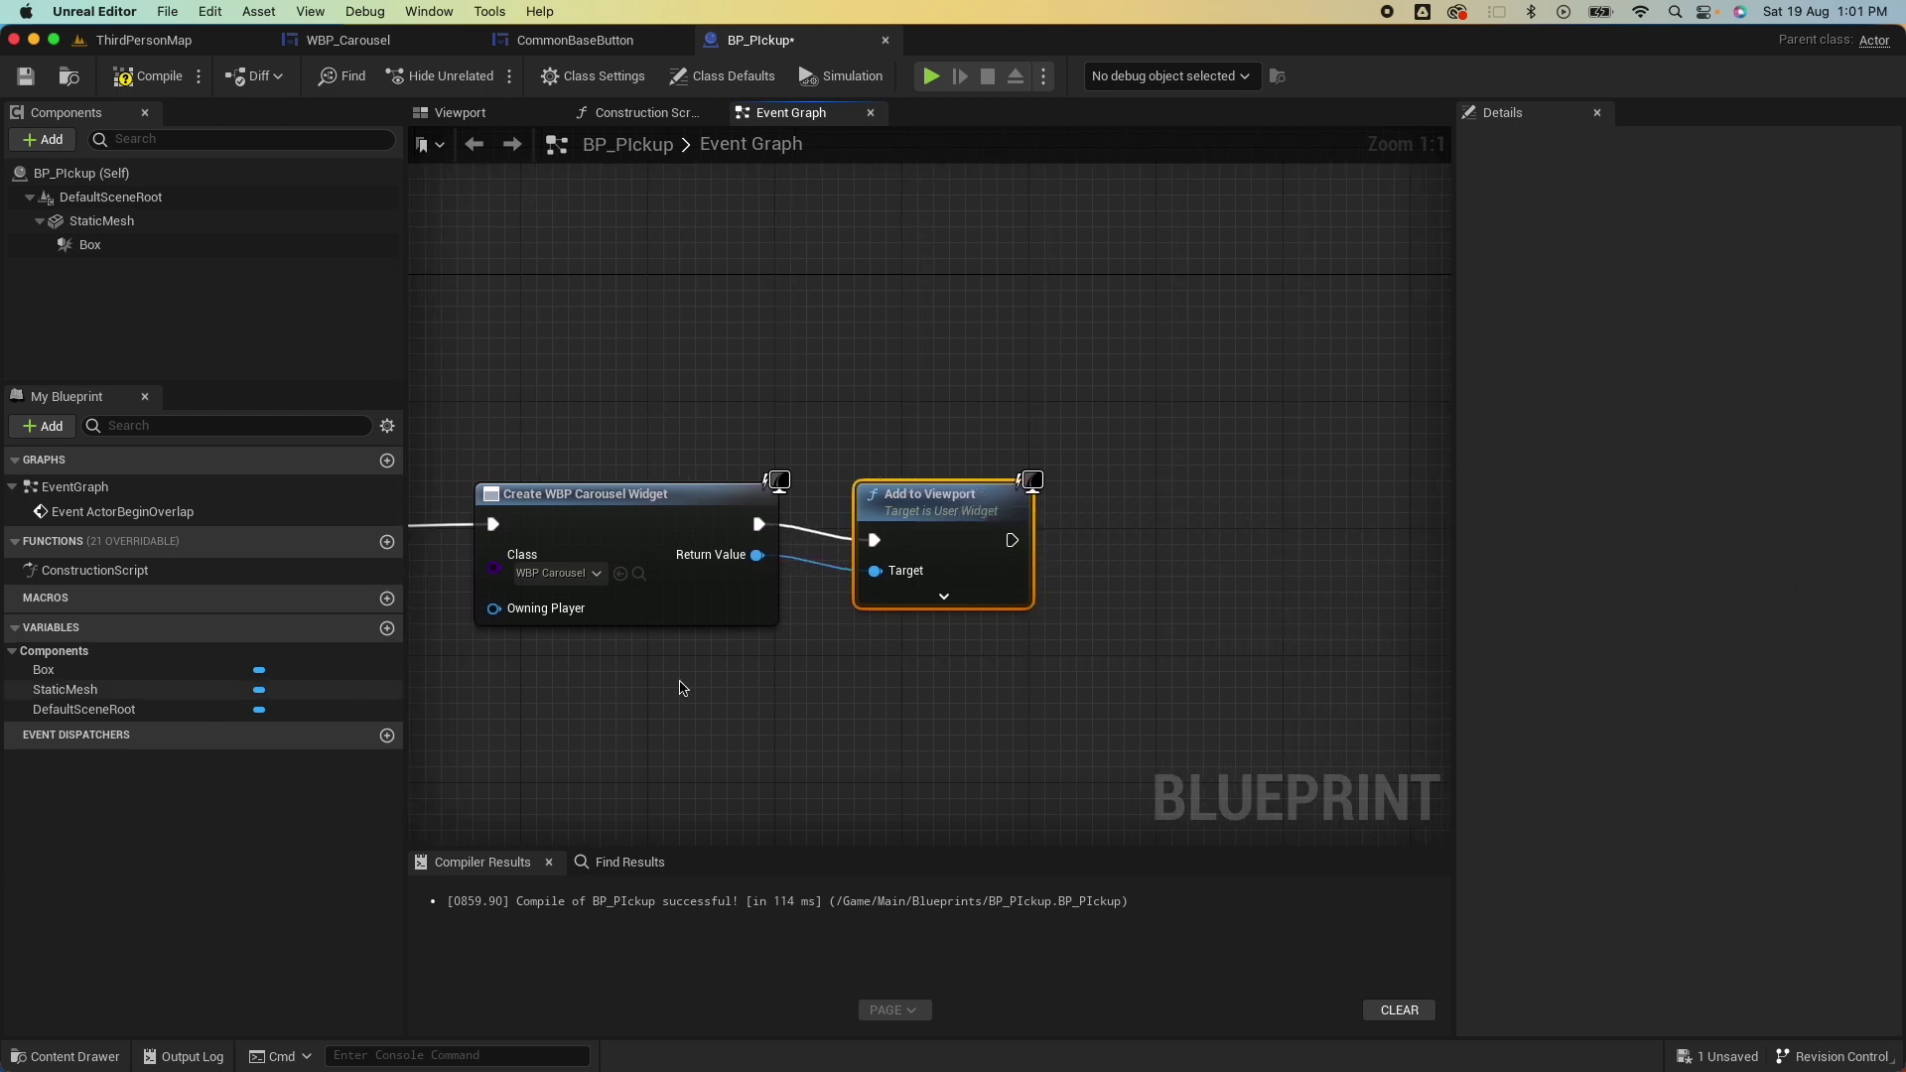
{"action": "left_click_drag", "start_coordinate": [757, 555], "coordinate": [935, 710]}
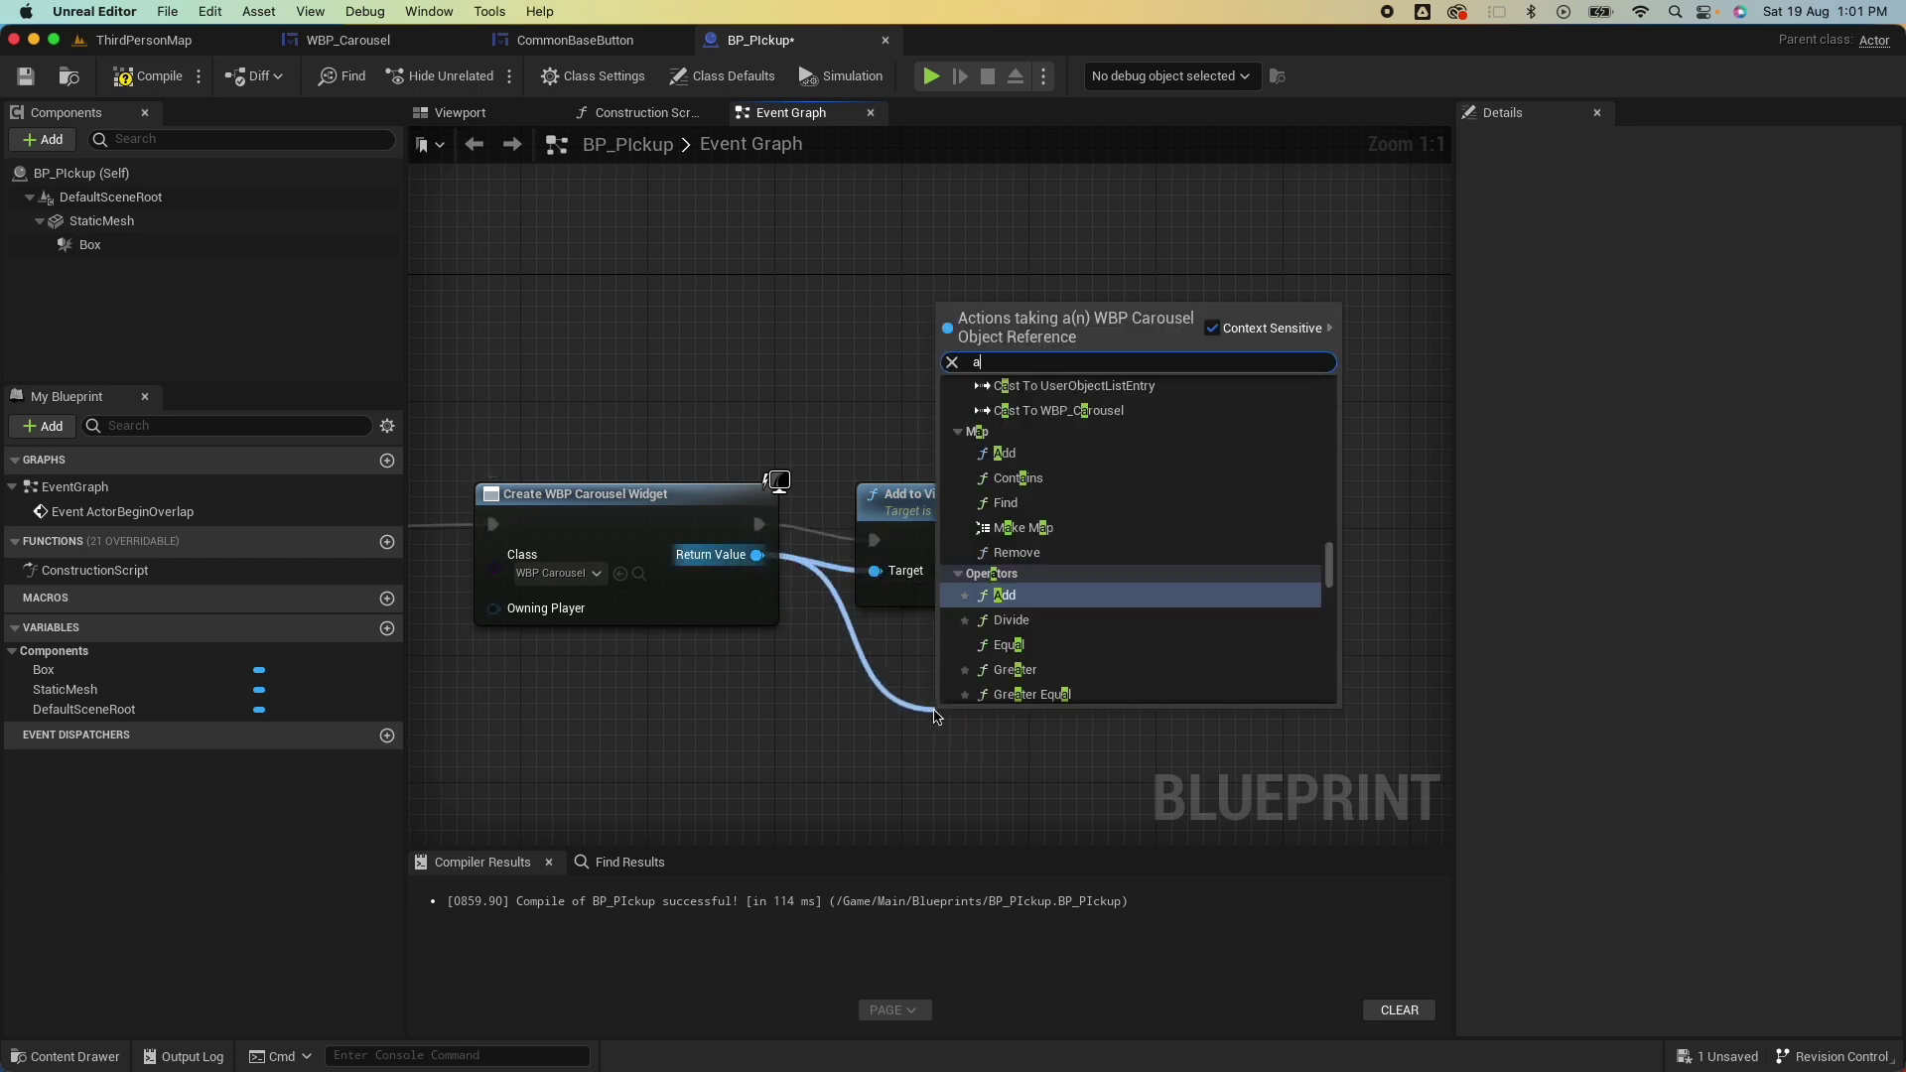
{"action": "type", "text": "activ"}
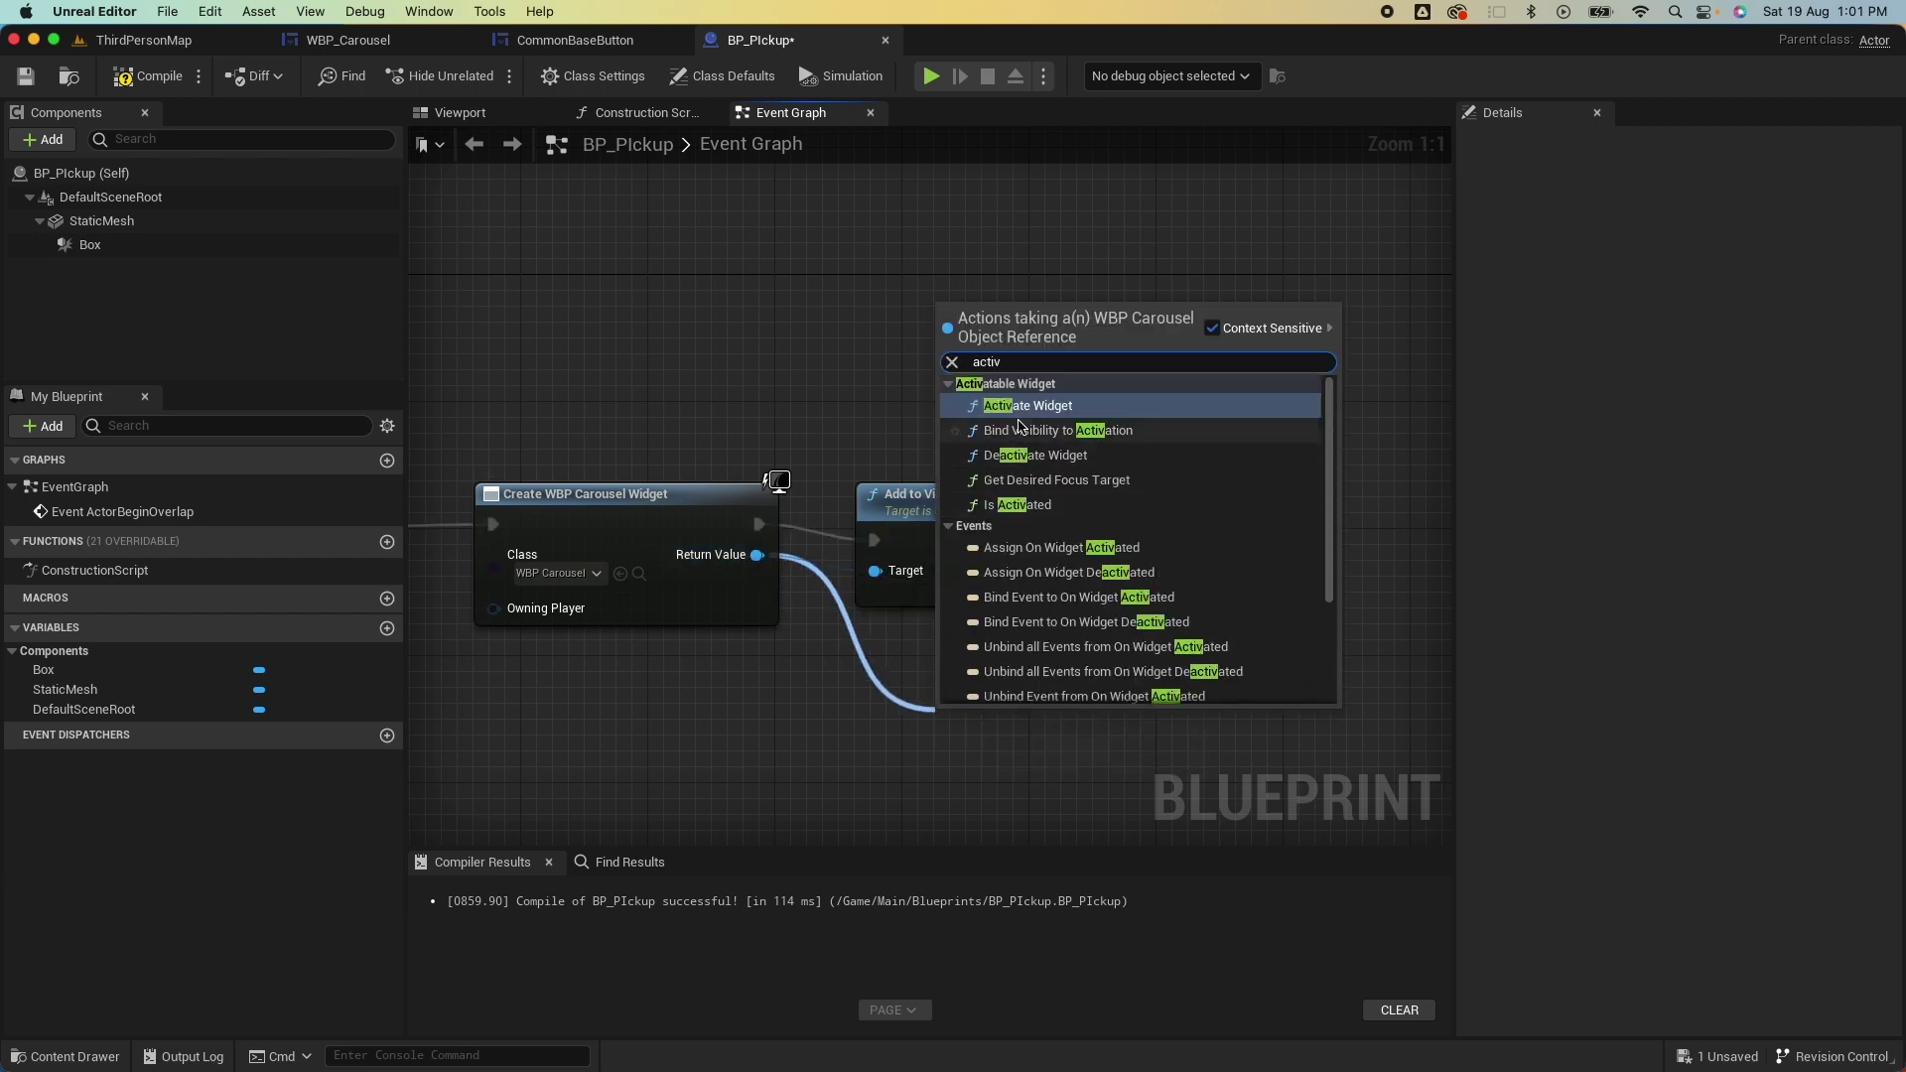
{"action": "left_click", "coordinate": [1022, 406]}
{"action": "left_click_drag", "start_coordinate": [1082, 716], "coordinate": [1280, 493]}
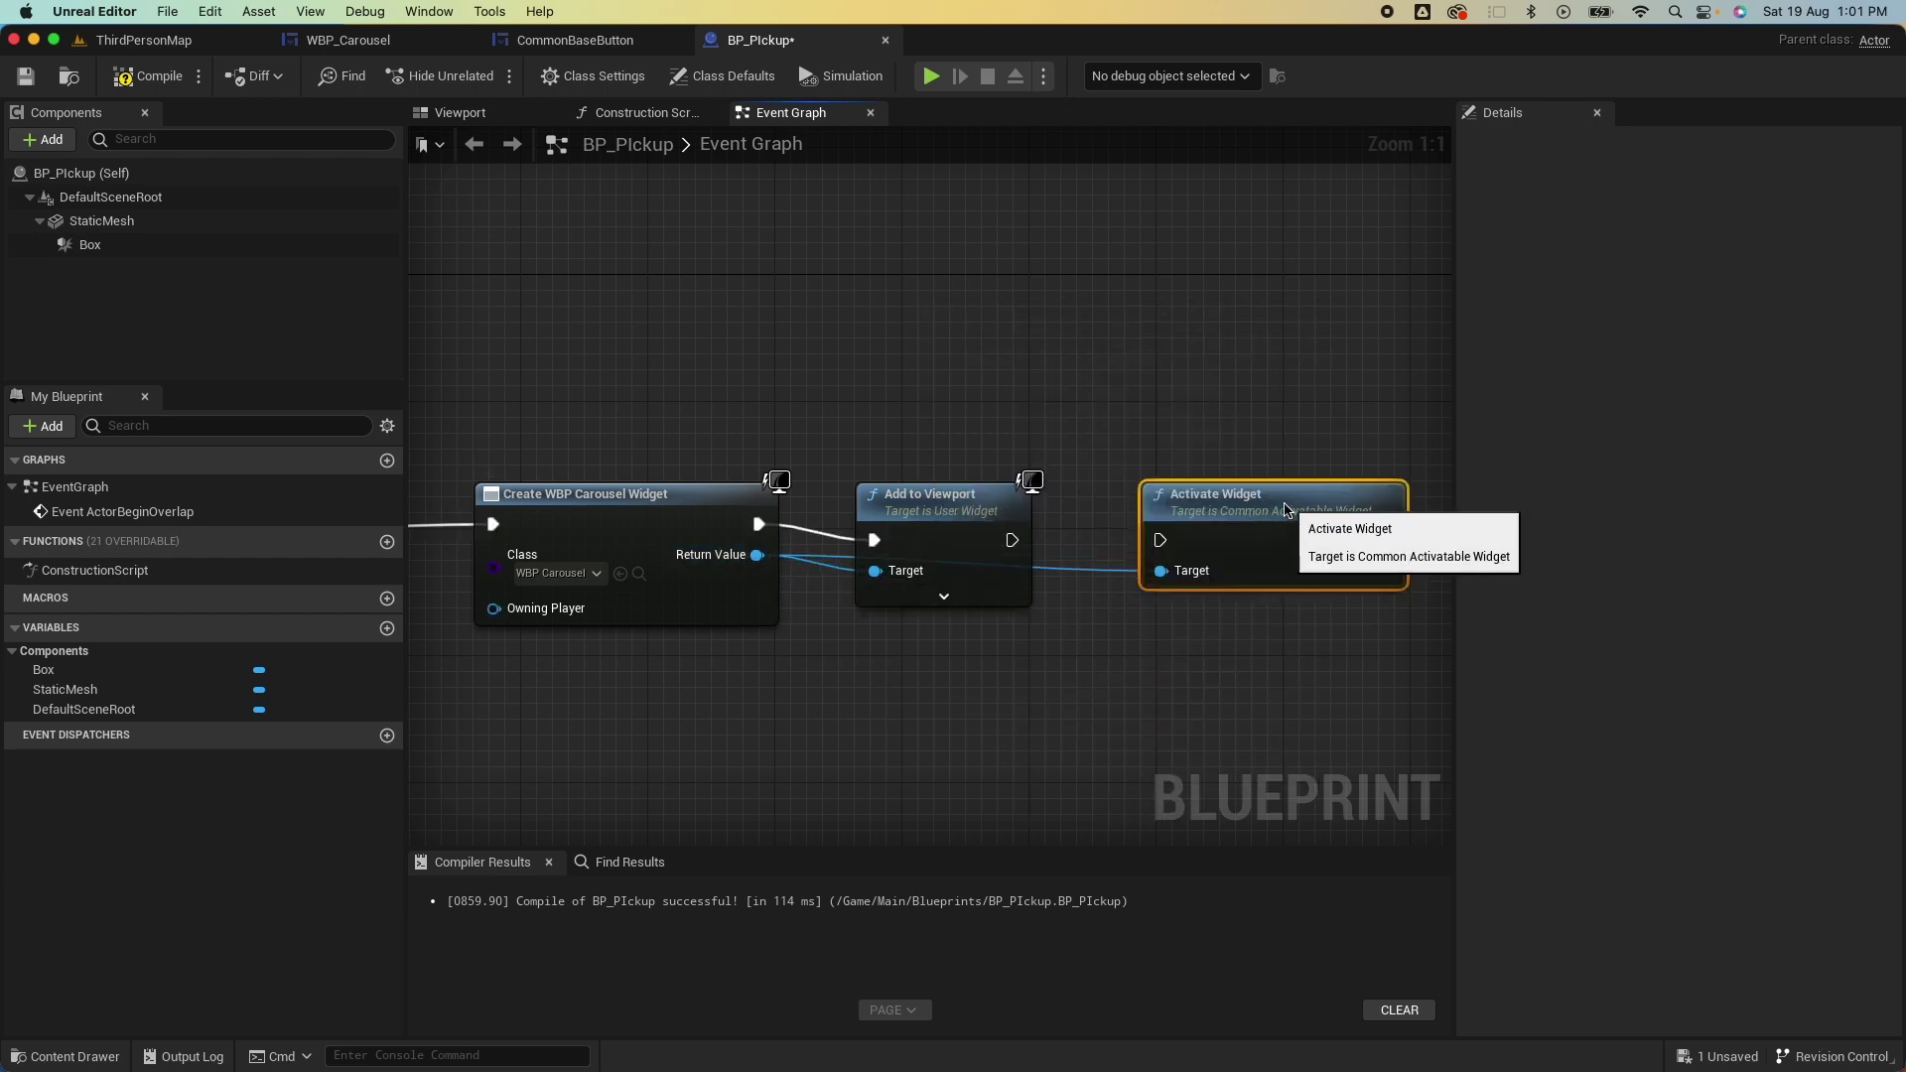
{"action": "left_click_drag", "start_coordinate": [1009, 540], "coordinate": [1096, 689]}
Route the Activate Widget target wire below Add to Viewport with two reroute nodes and tidy the node spacing.
{"action": "double_click", "coordinate": [1082, 557]}
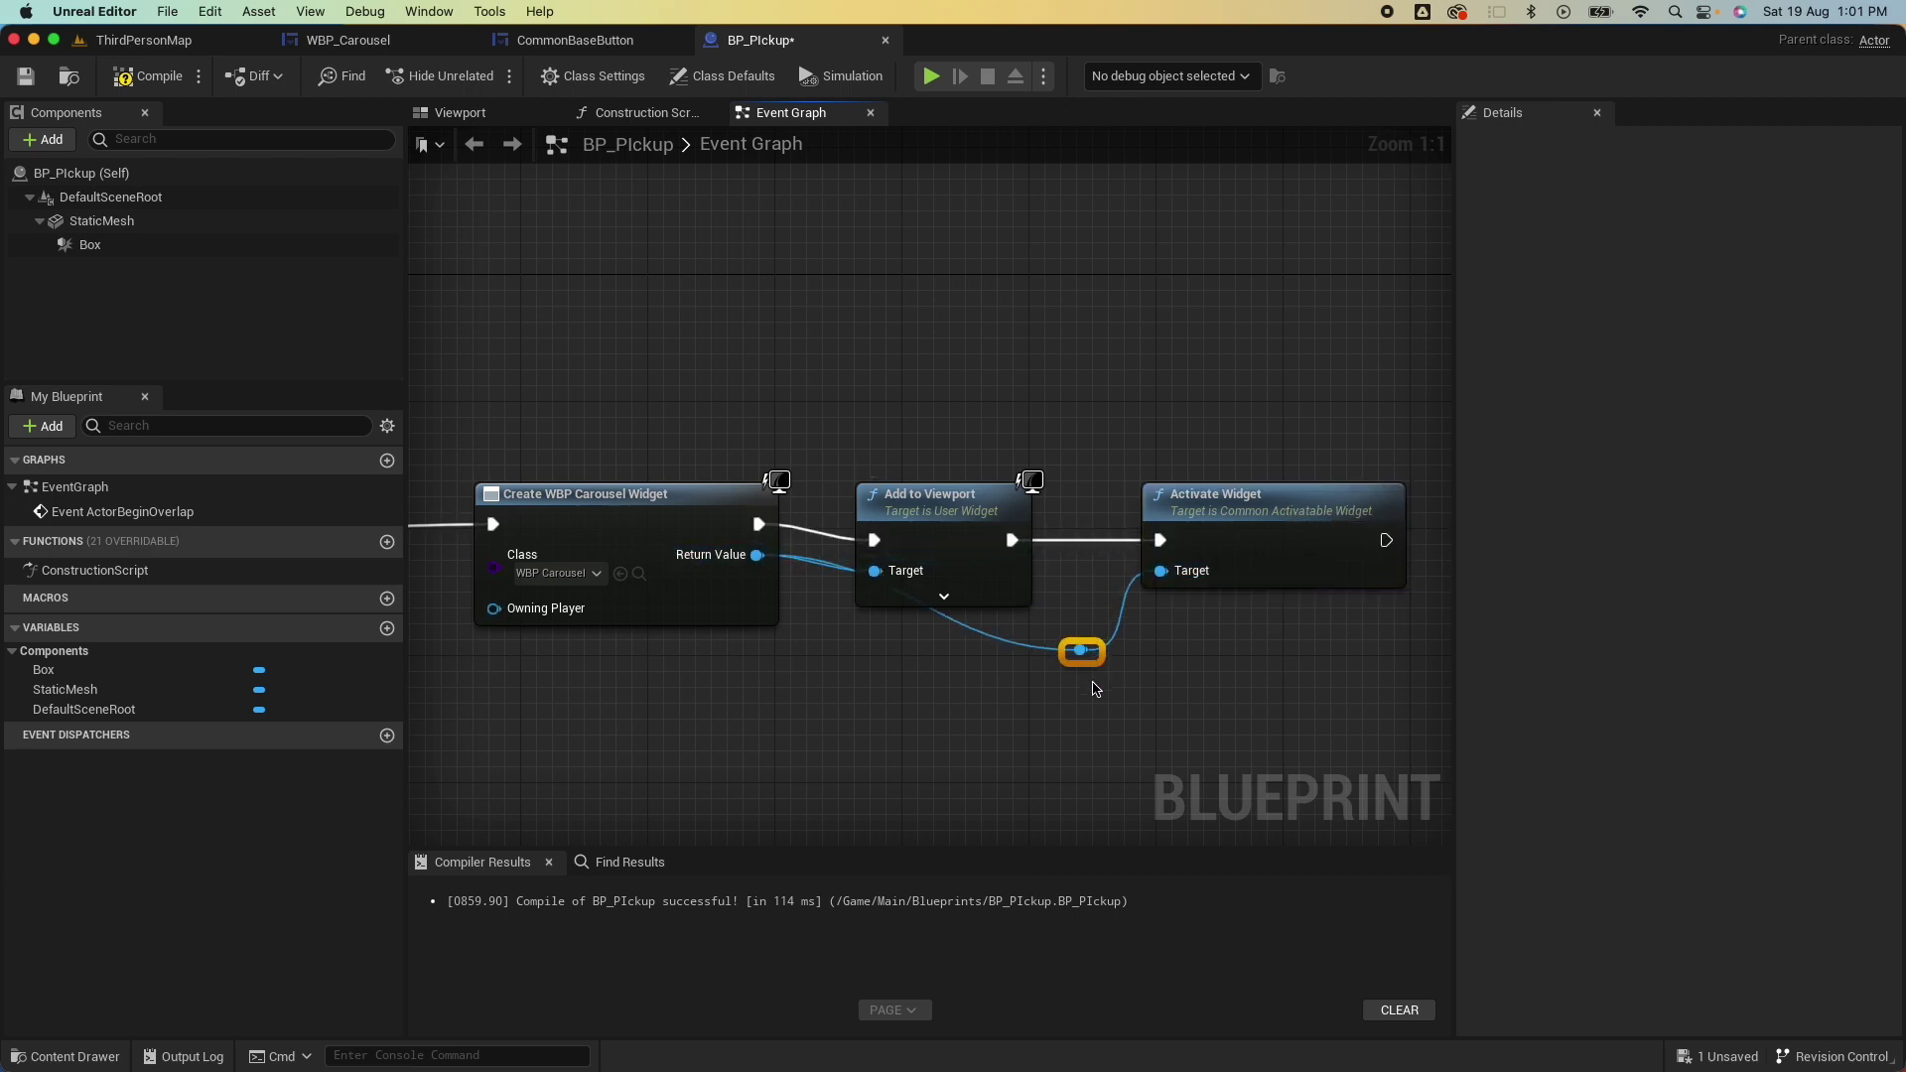
{"action": "double_click", "coordinate": [943, 628]}
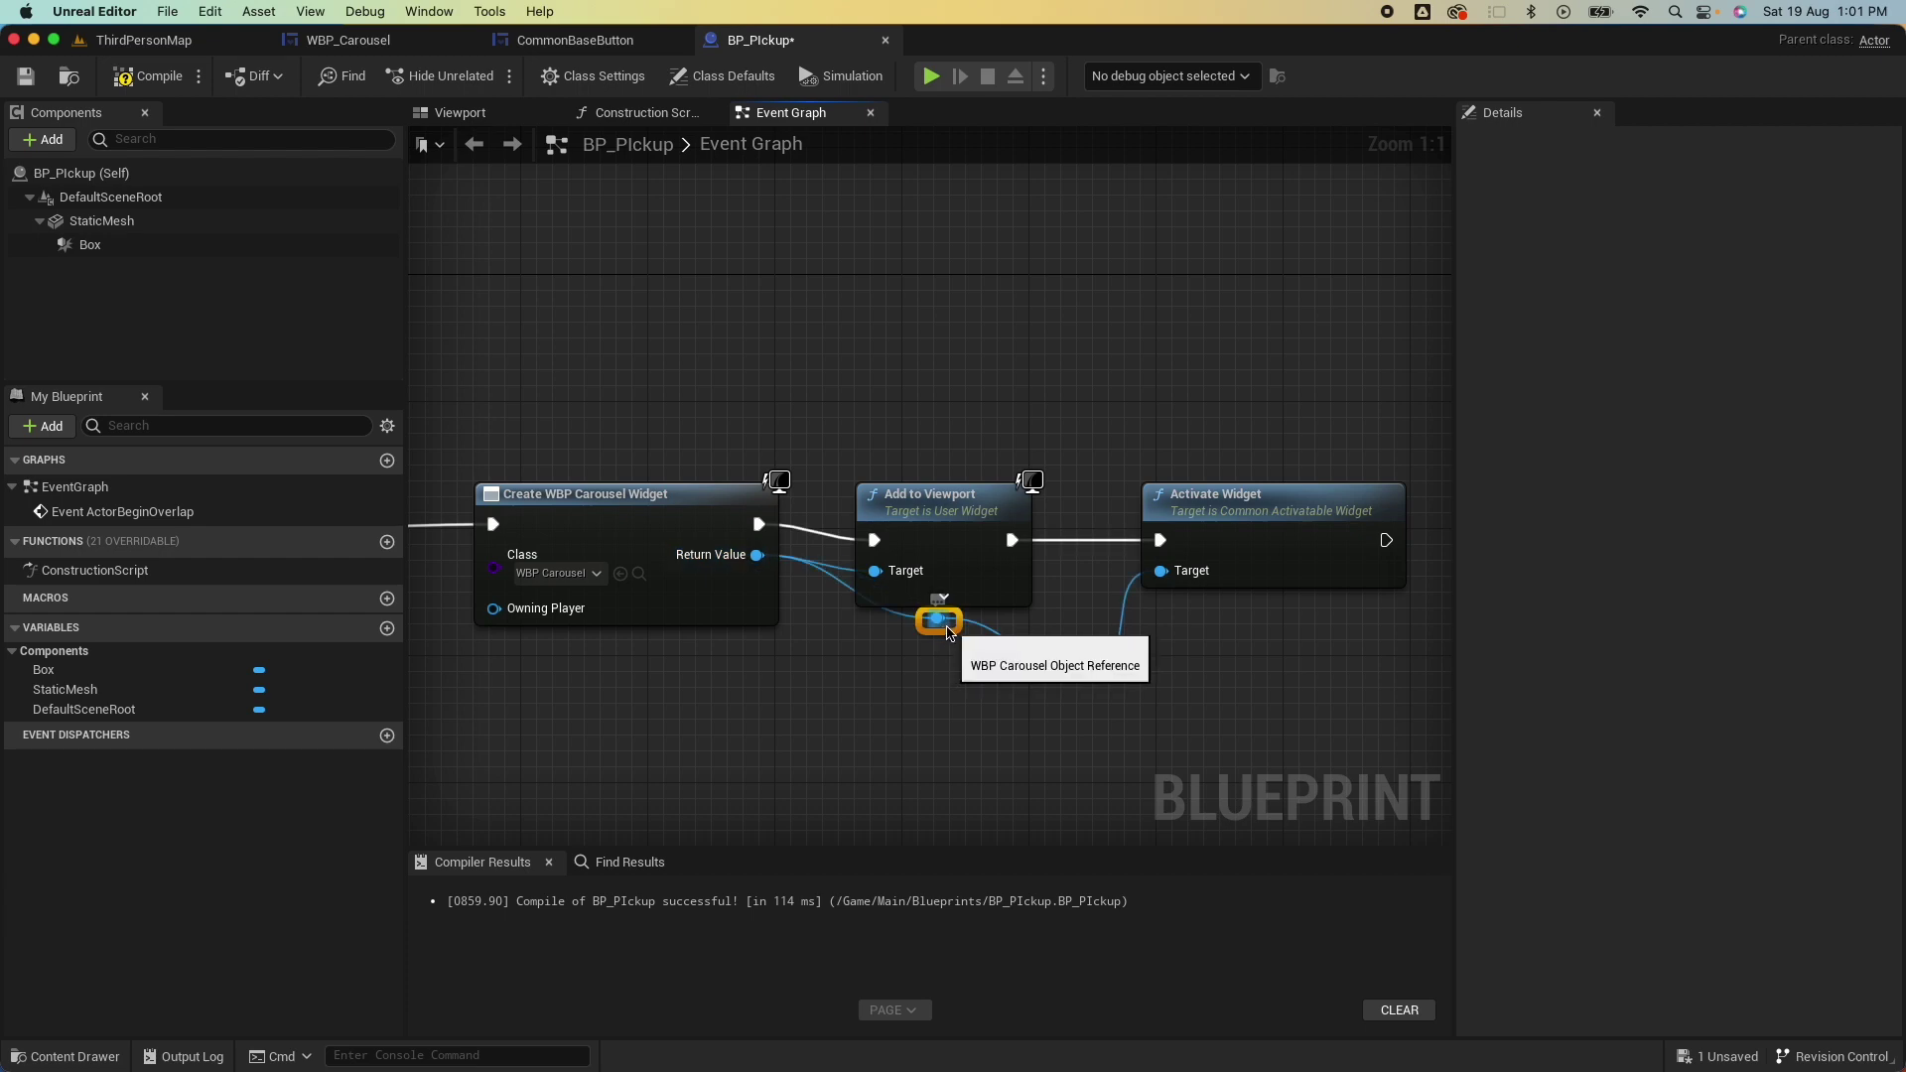
{"action": "left_click_drag", "start_coordinate": [944, 631], "coordinate": [888, 675]}
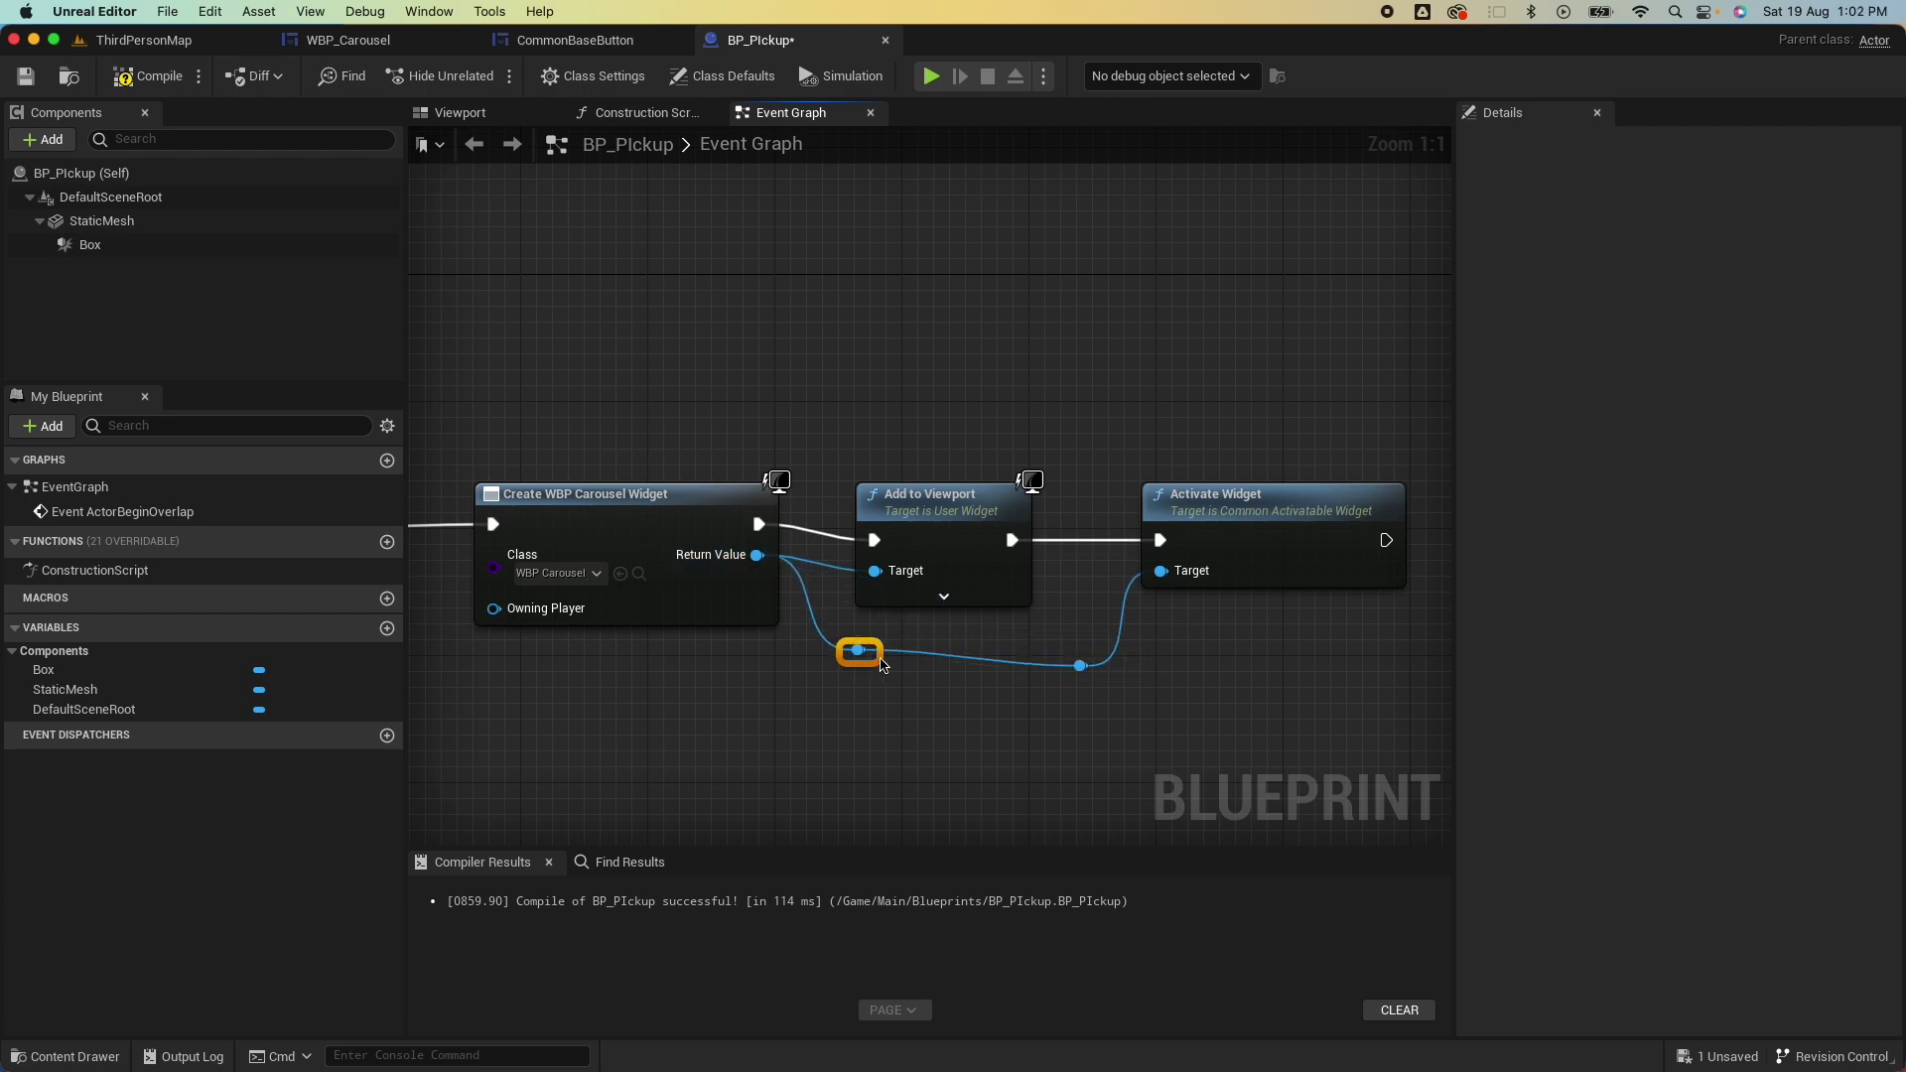
{"action": "left_click", "coordinate": [1181, 506]}
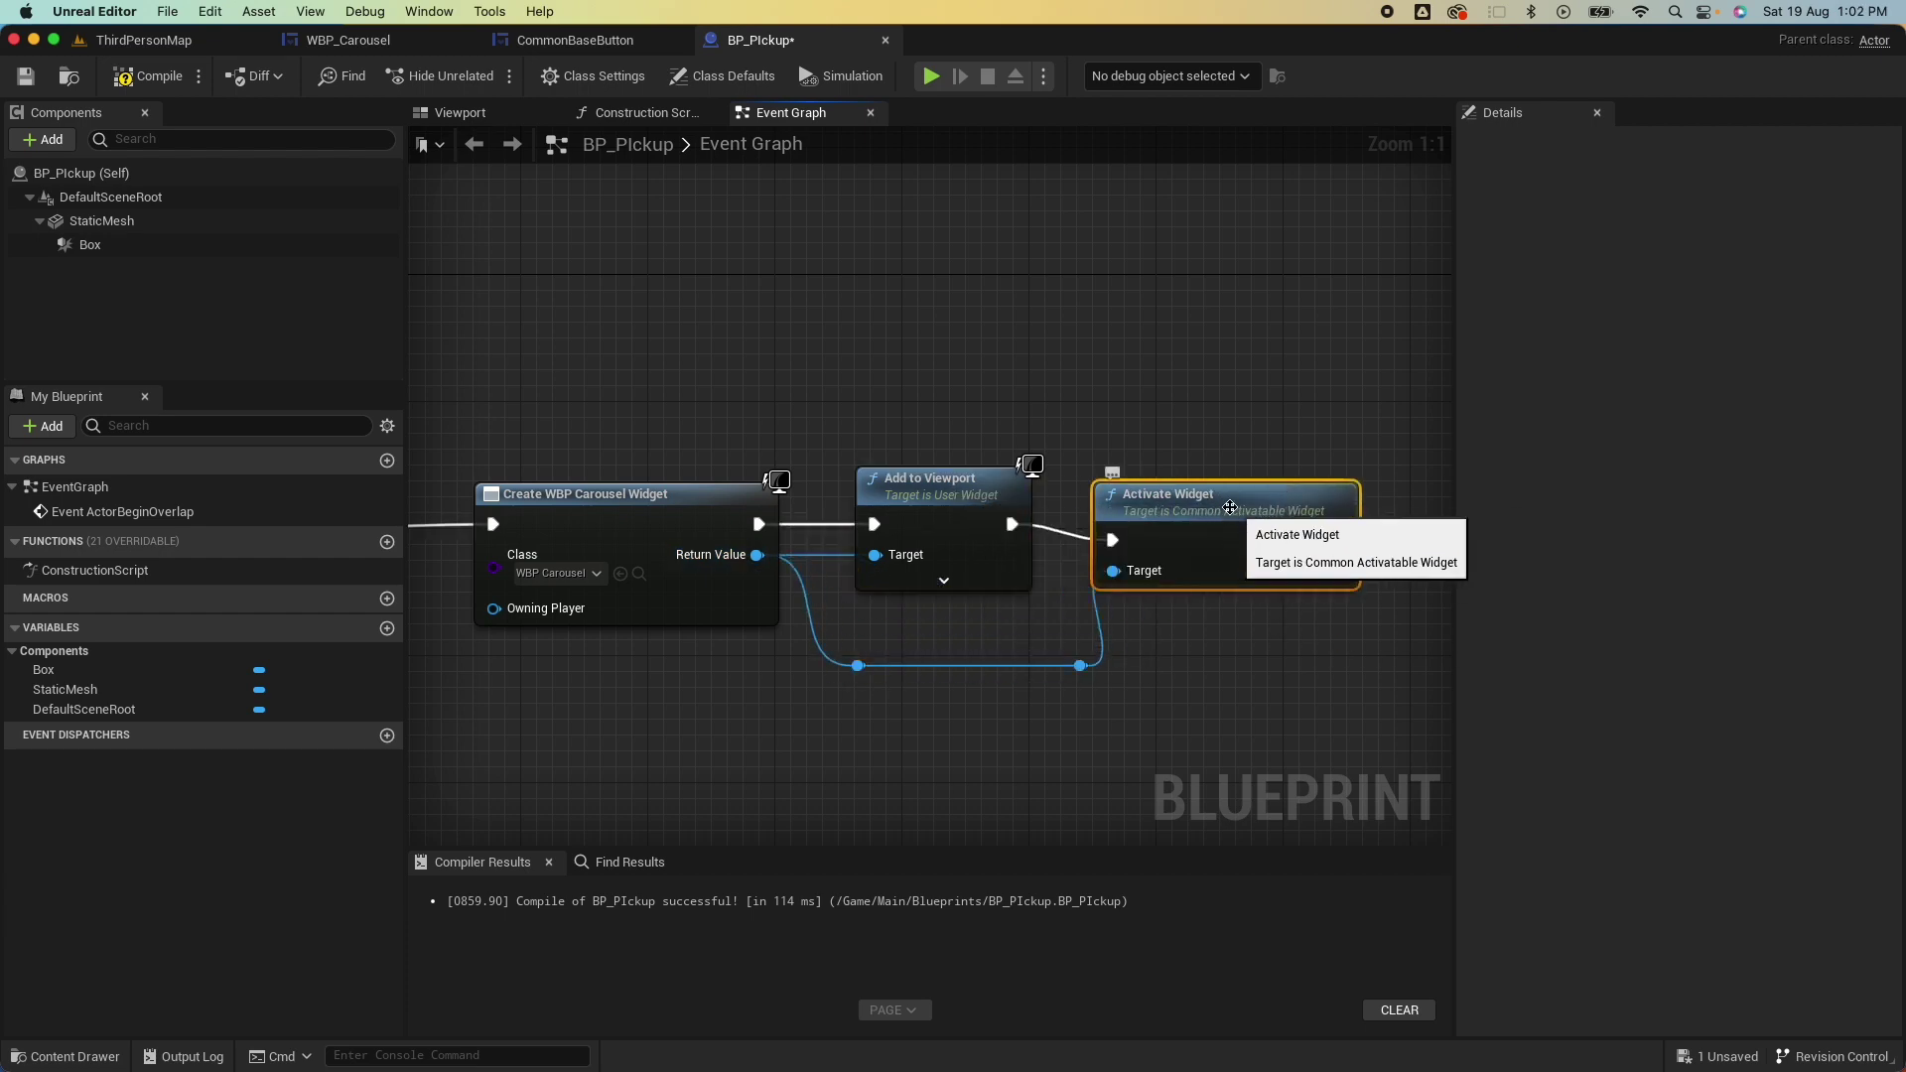
Add a Get Player Controller node below the Activate Widget node.
{"action": "right_click_drag", "start_coordinate": [1237, 549], "coordinate": [1148, 549]}
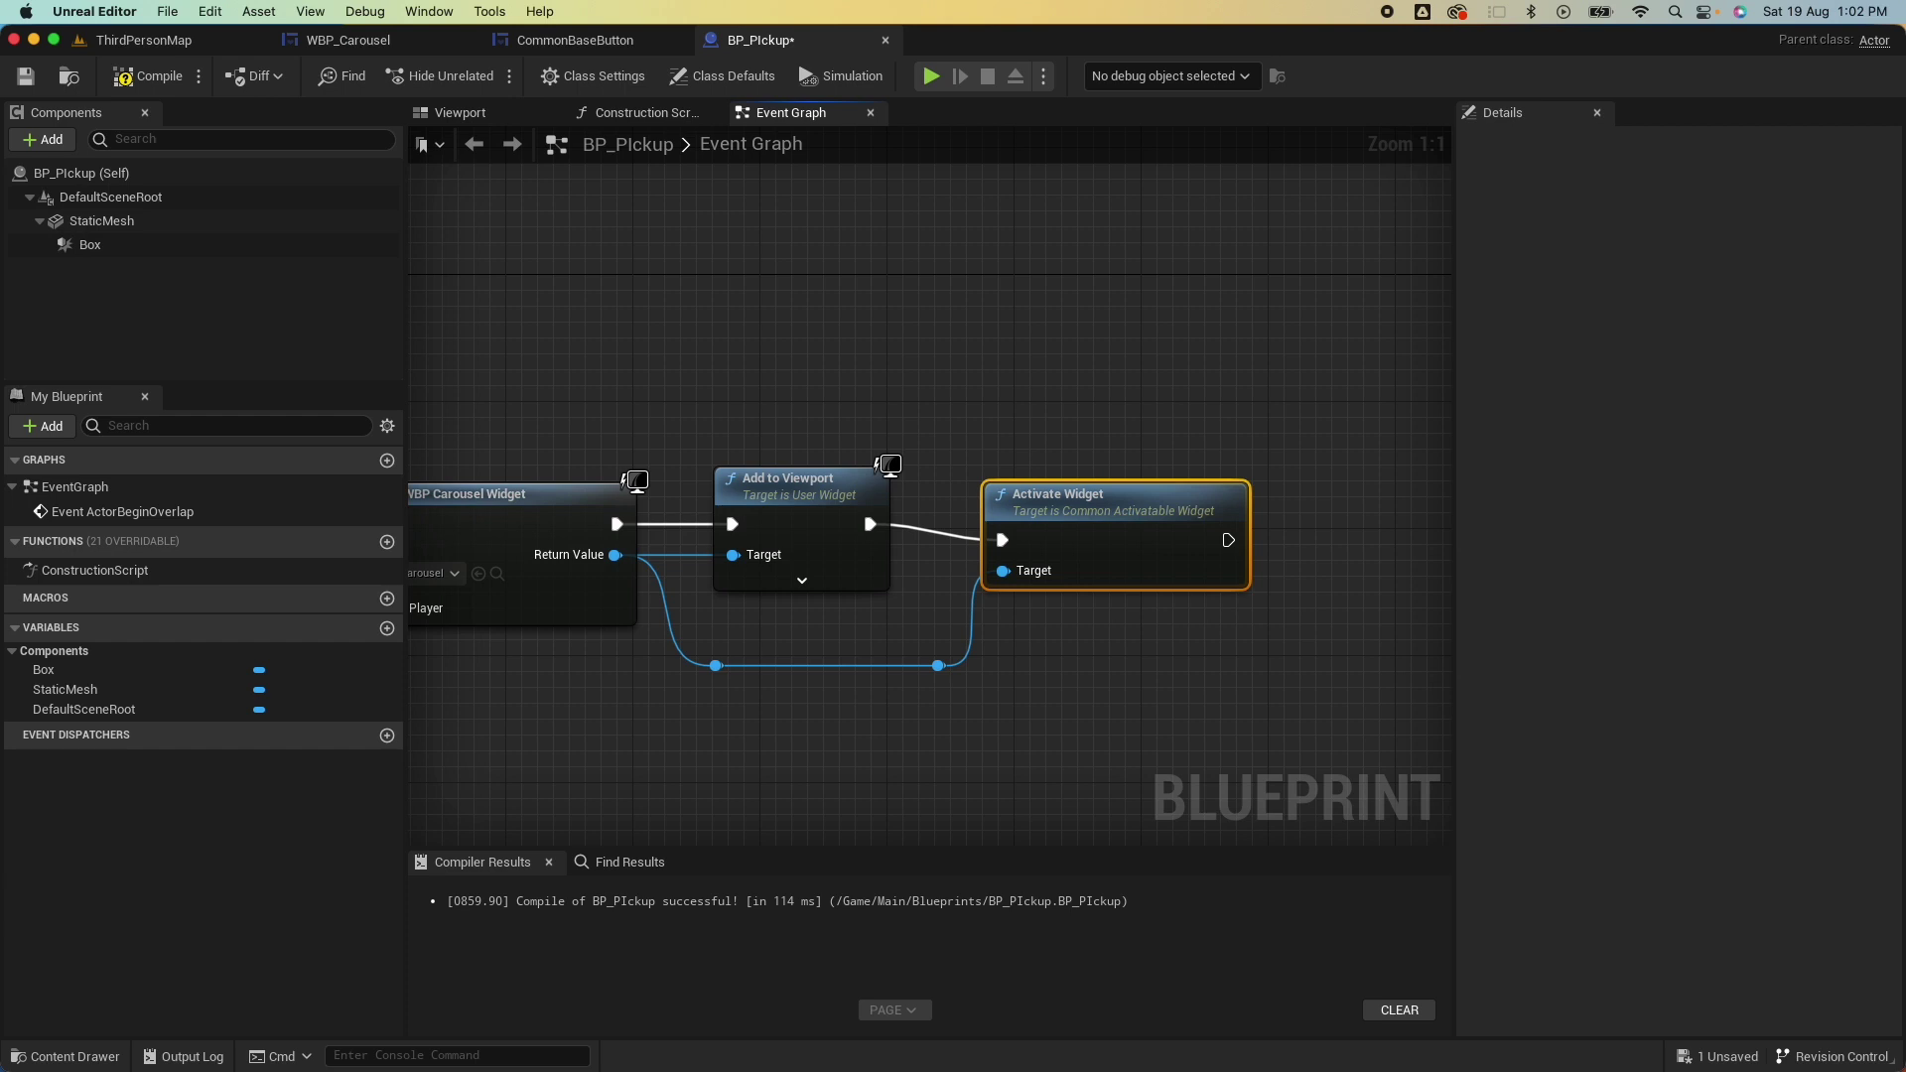
{"action": "right_click", "coordinate": [1150, 673]}
{"action": "type", "text": "get player con"}
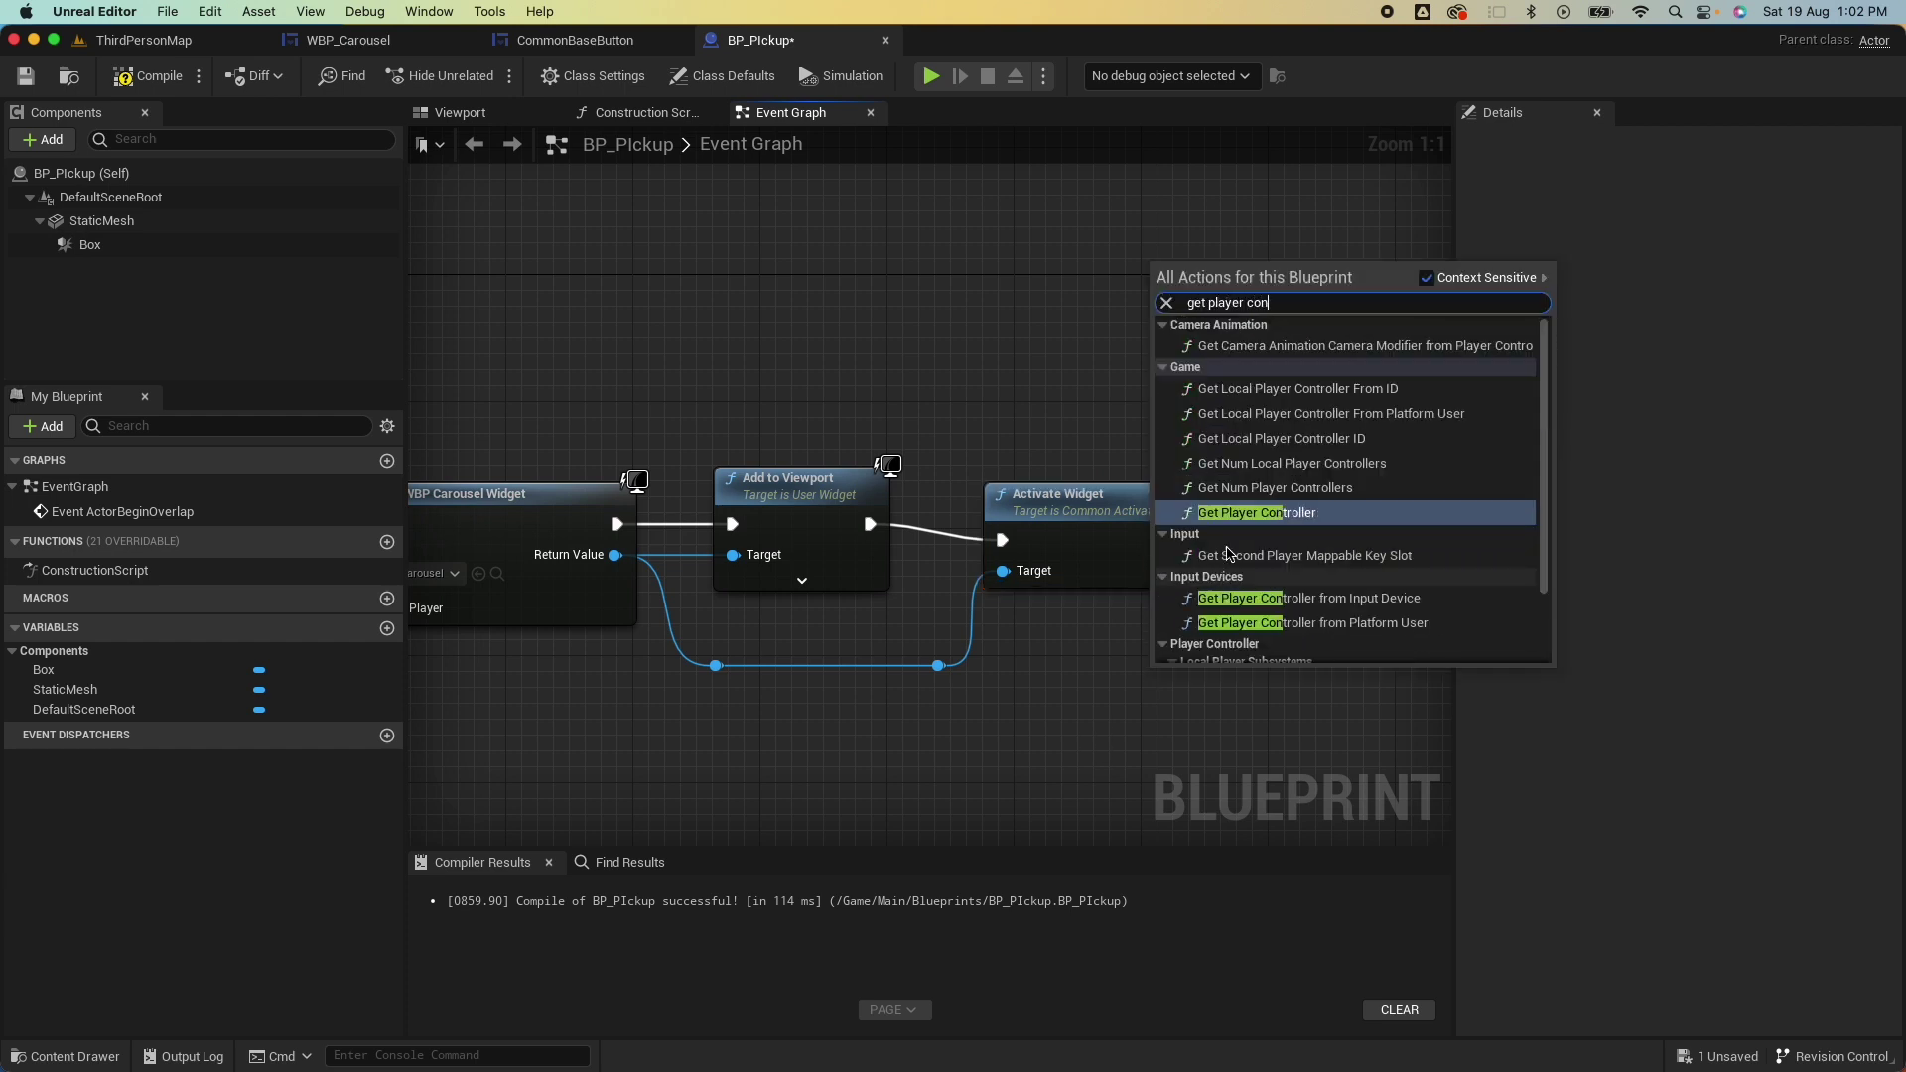
{"action": "key", "text": "Return"}
Add a Set Input Mode UI Only node from the player controller and connect its execution after Activate Widget.
{"action": "right_click_drag", "start_coordinate": [1406, 692], "coordinate": [1194, 692]}
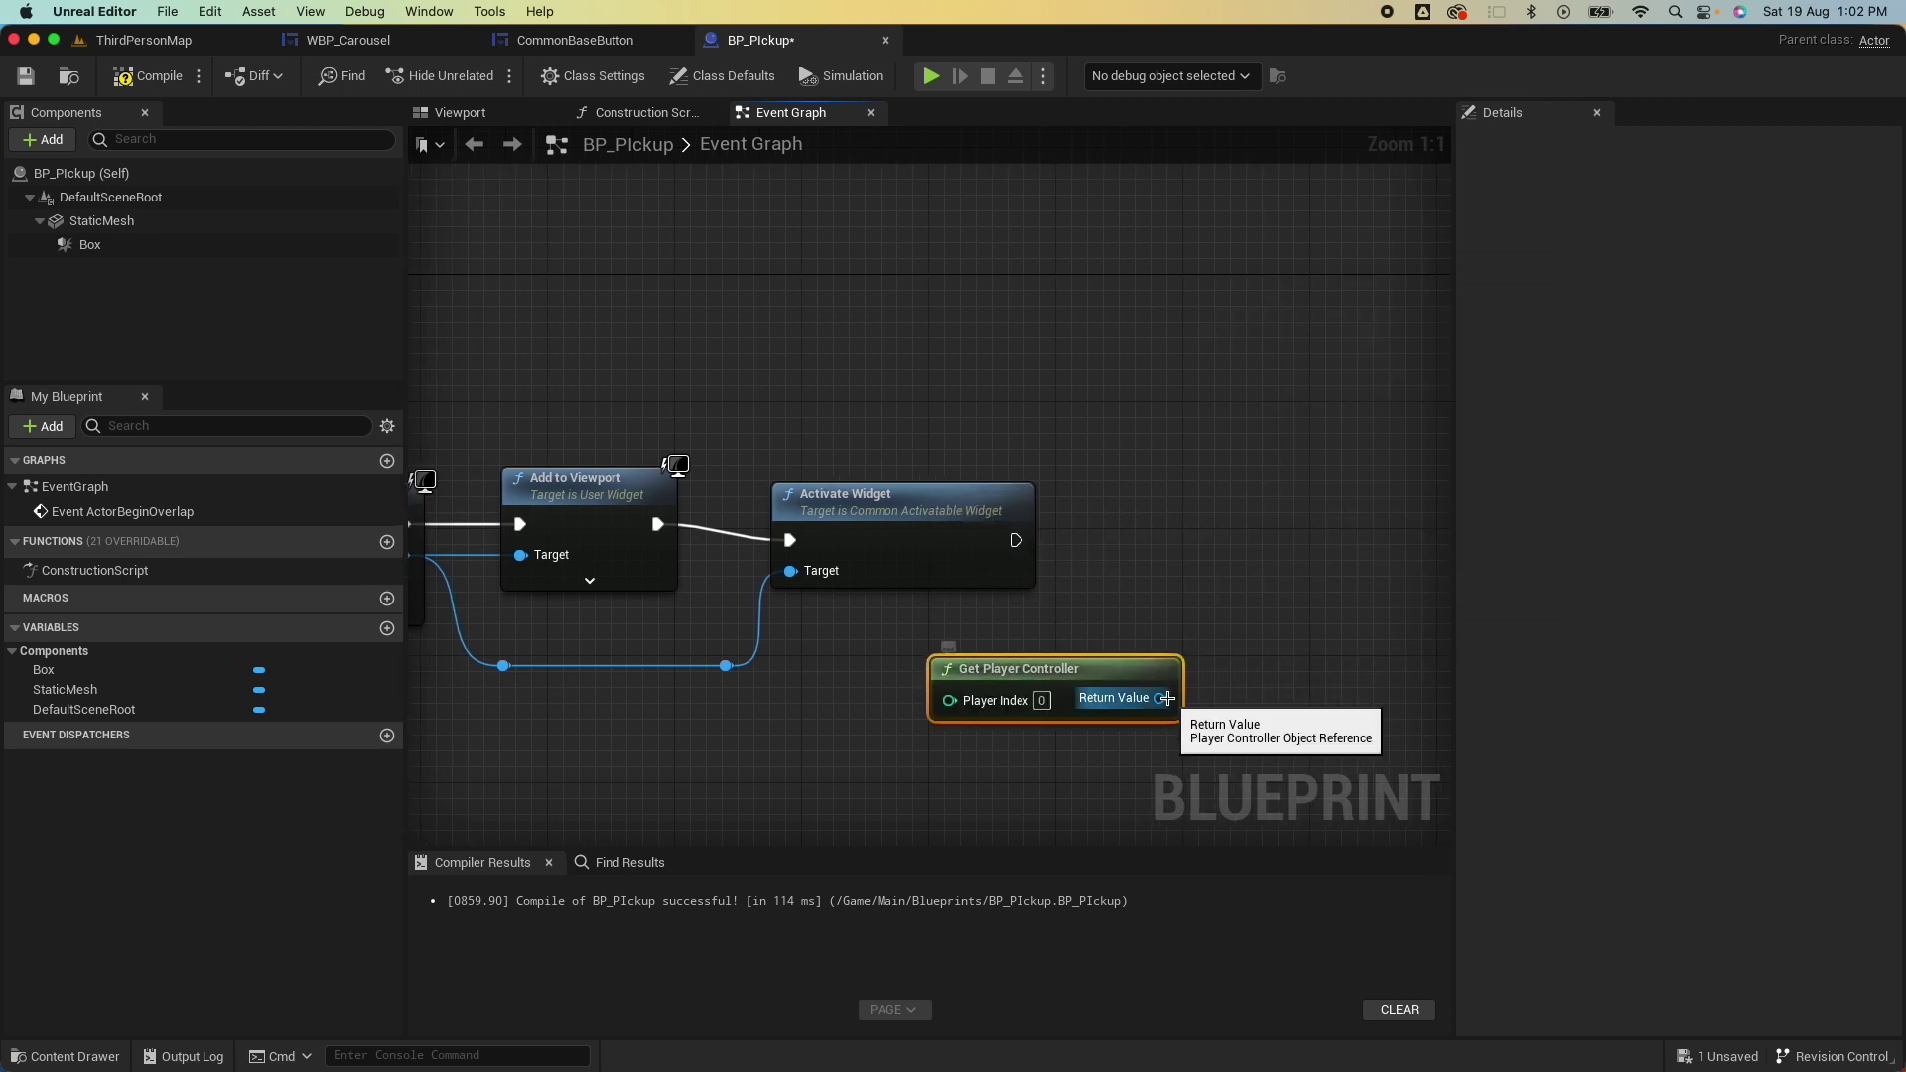
{"action": "left_click_drag", "start_coordinate": [1159, 698], "coordinate": [1208, 563]}
{"action": "type", "text": "set input"}
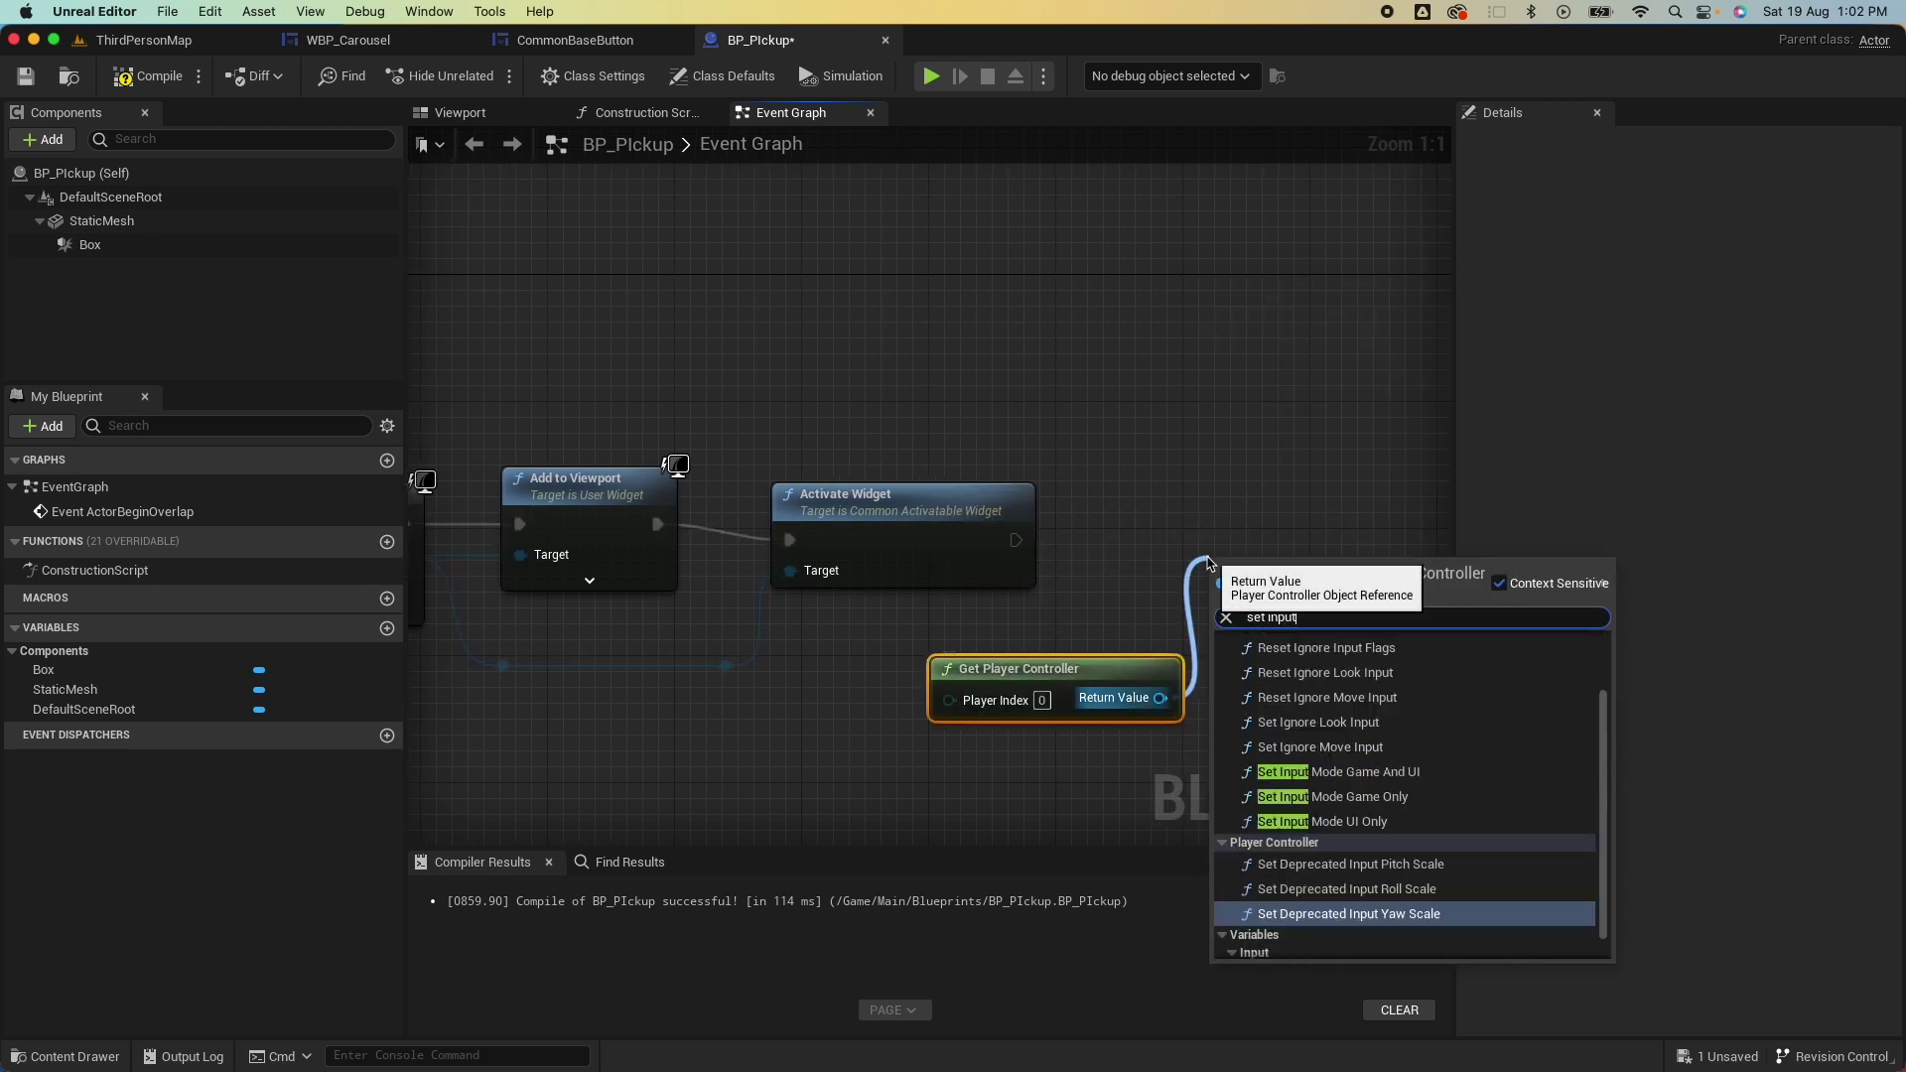
{"action": "left_click", "coordinate": [1365, 822]}
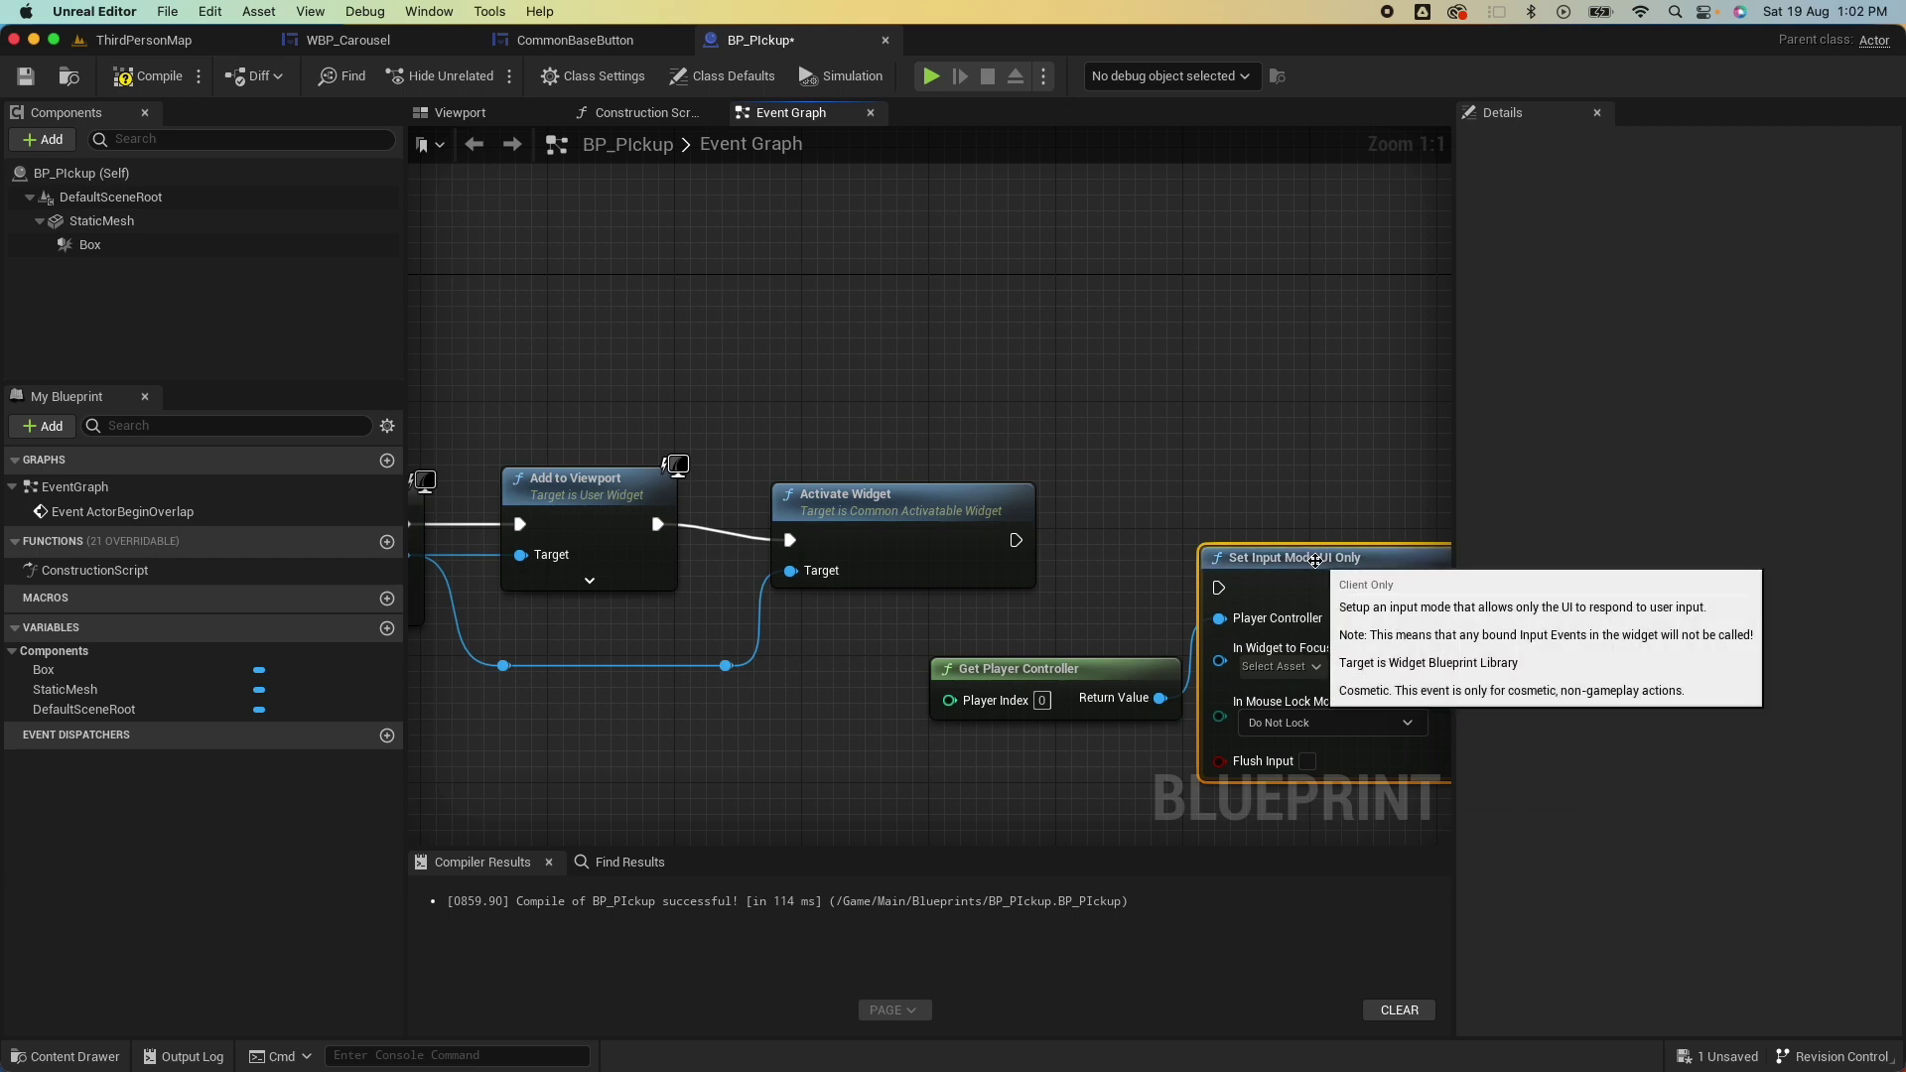
{"action": "left_click_drag", "start_coordinate": [1015, 540], "coordinate": [1219, 522]}
{"action": "left_click_drag", "start_coordinate": [1114, 668], "coordinate": [1032, 668]}
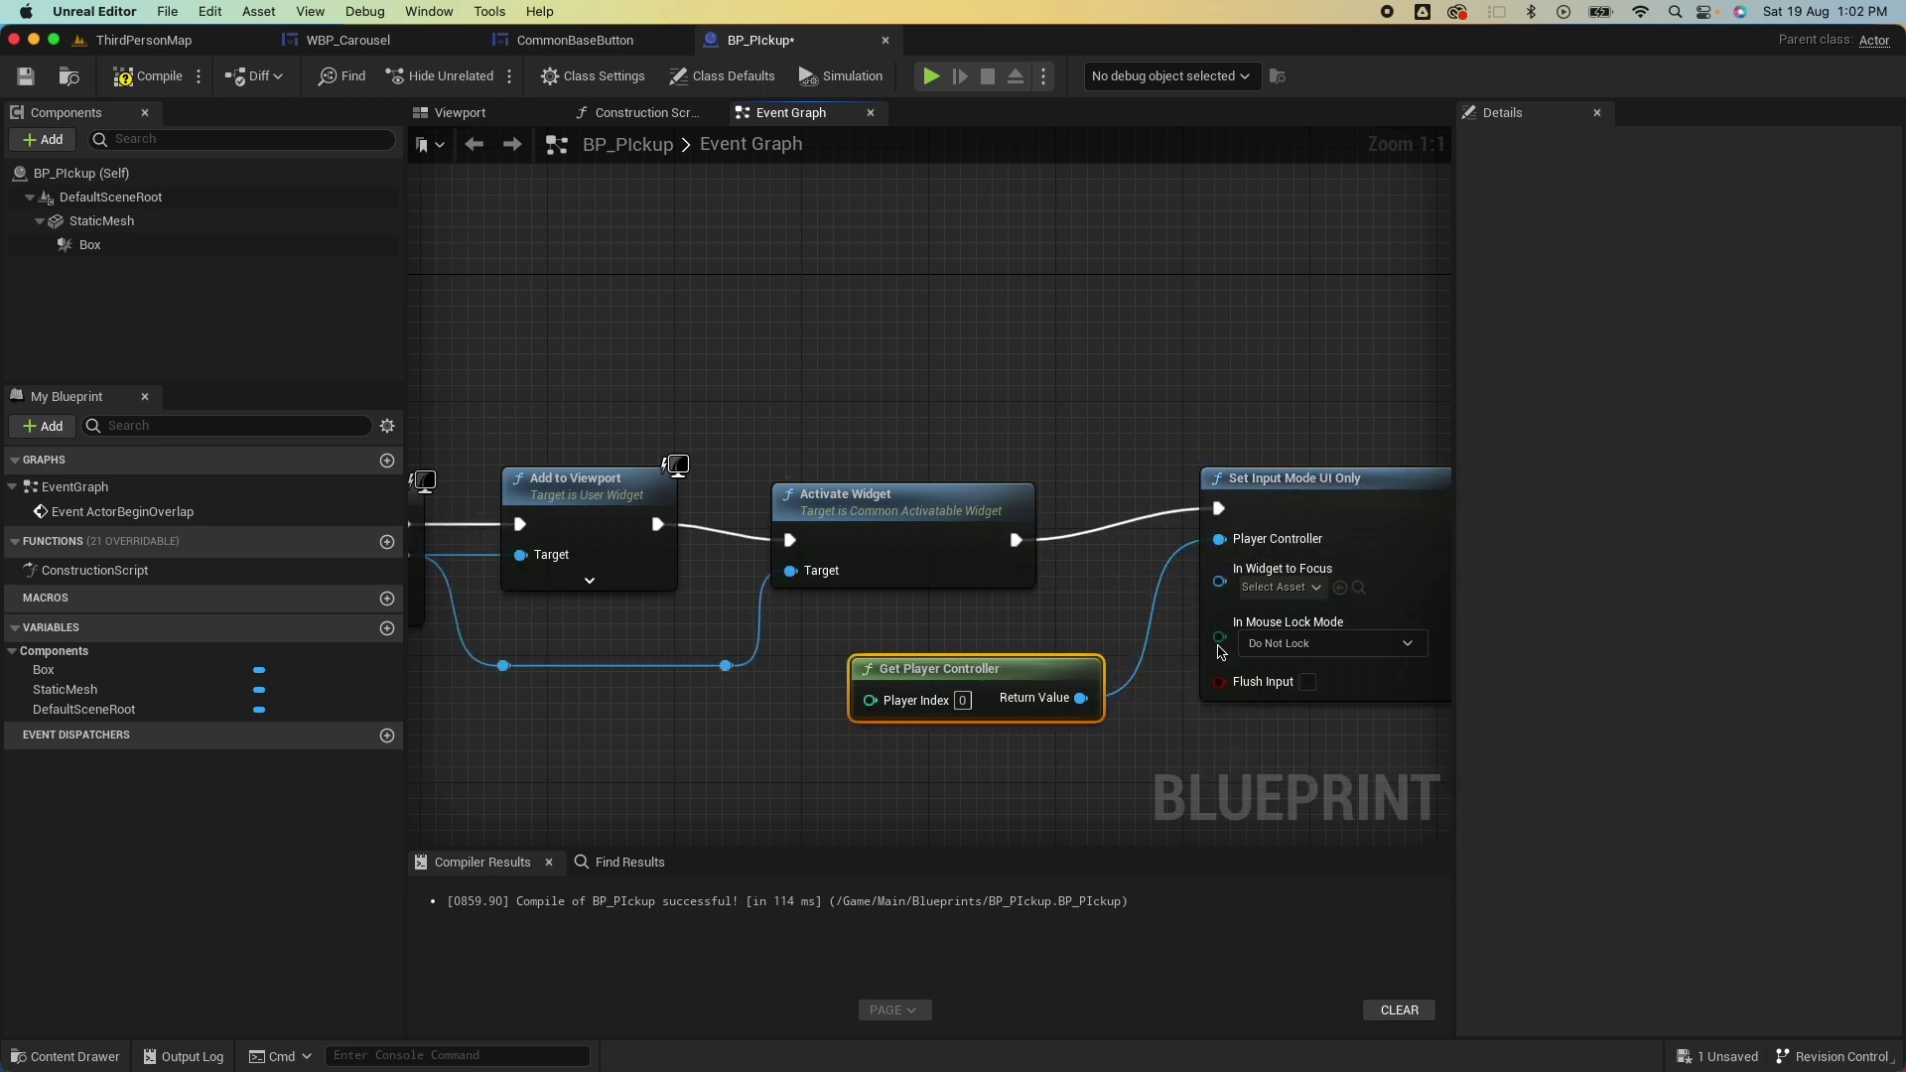
Add a Set Show Mouse Cursor node from the player controller, enable it, and connect it after Set Input Mode UI Only.
{"action": "scroll", "coordinate": [1229, 652], "scroll_direction": "right", "scroll_amount": 3}
{"action": "scroll", "coordinate": [1236, 653], "scroll_direction": "right", "scroll_amount": 4}
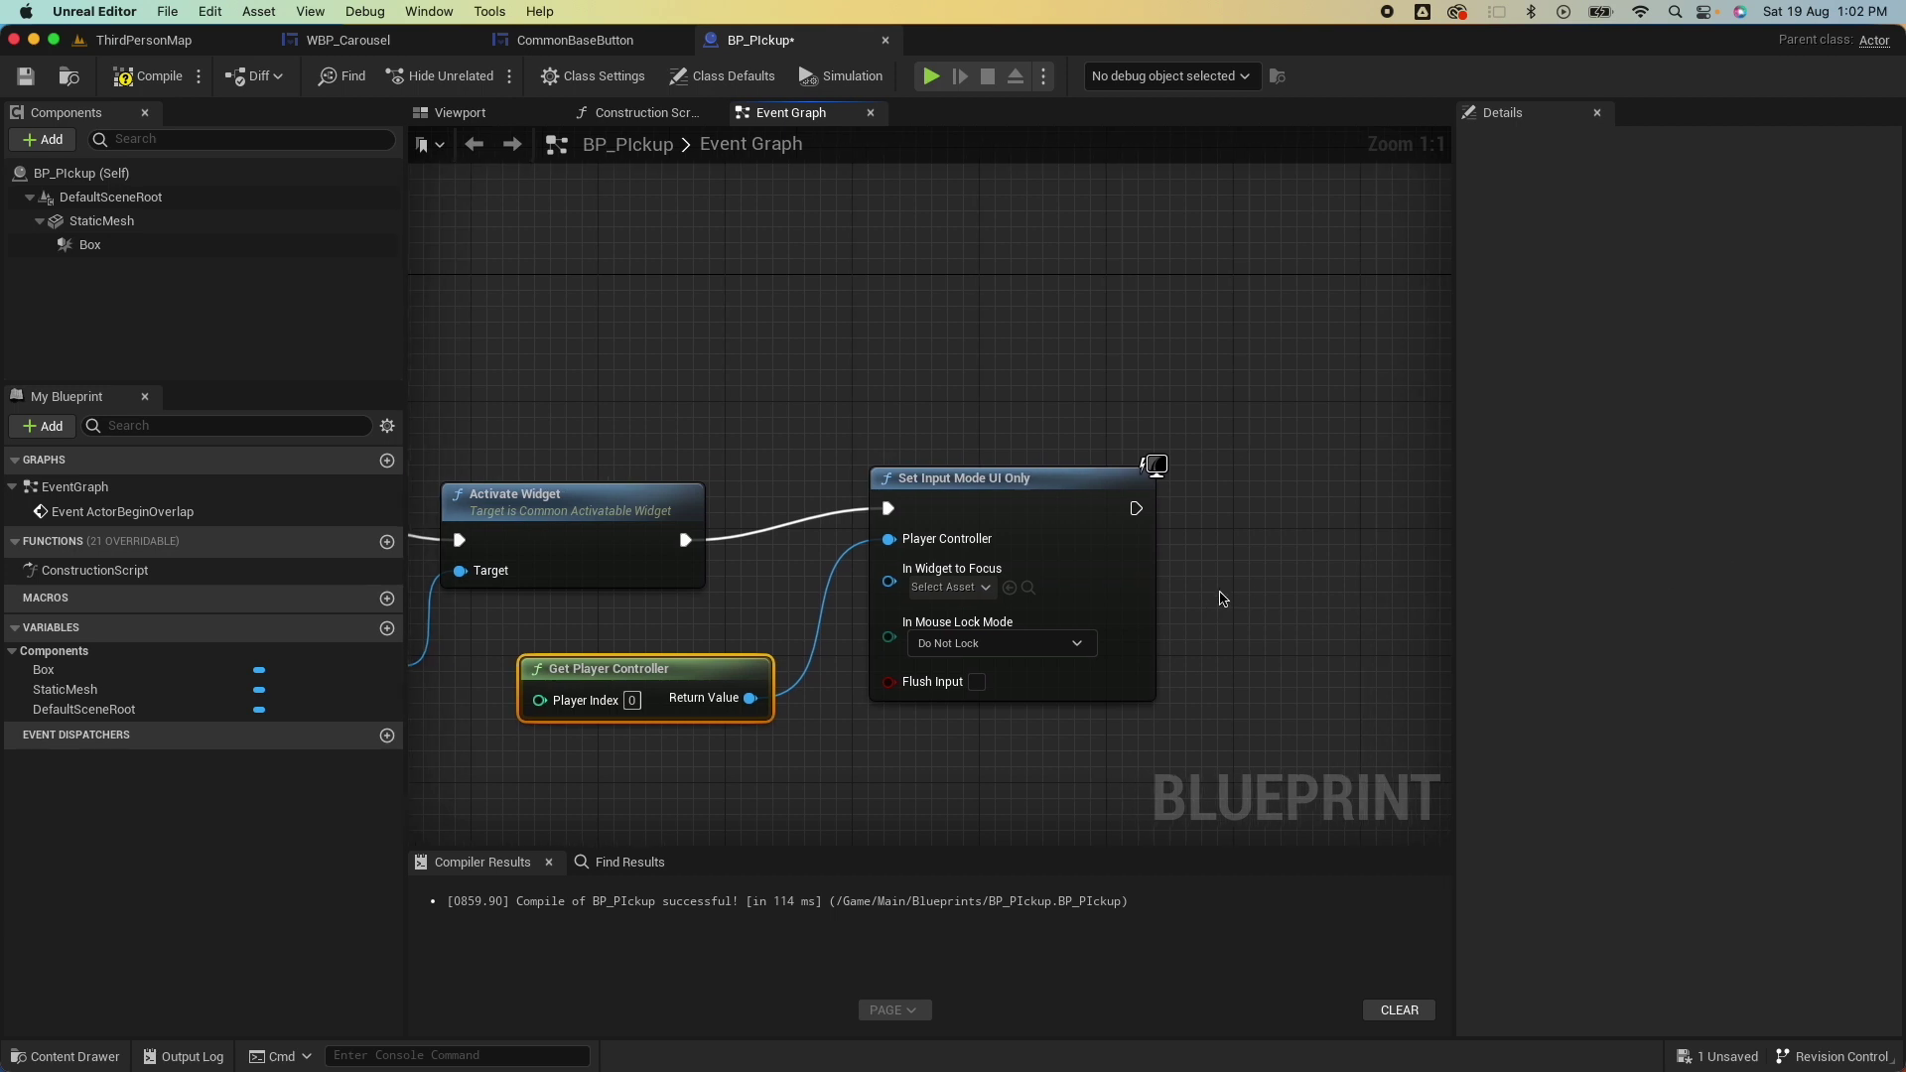
{"action": "left_click_drag", "start_coordinate": [750, 697], "coordinate": [1199, 733]}
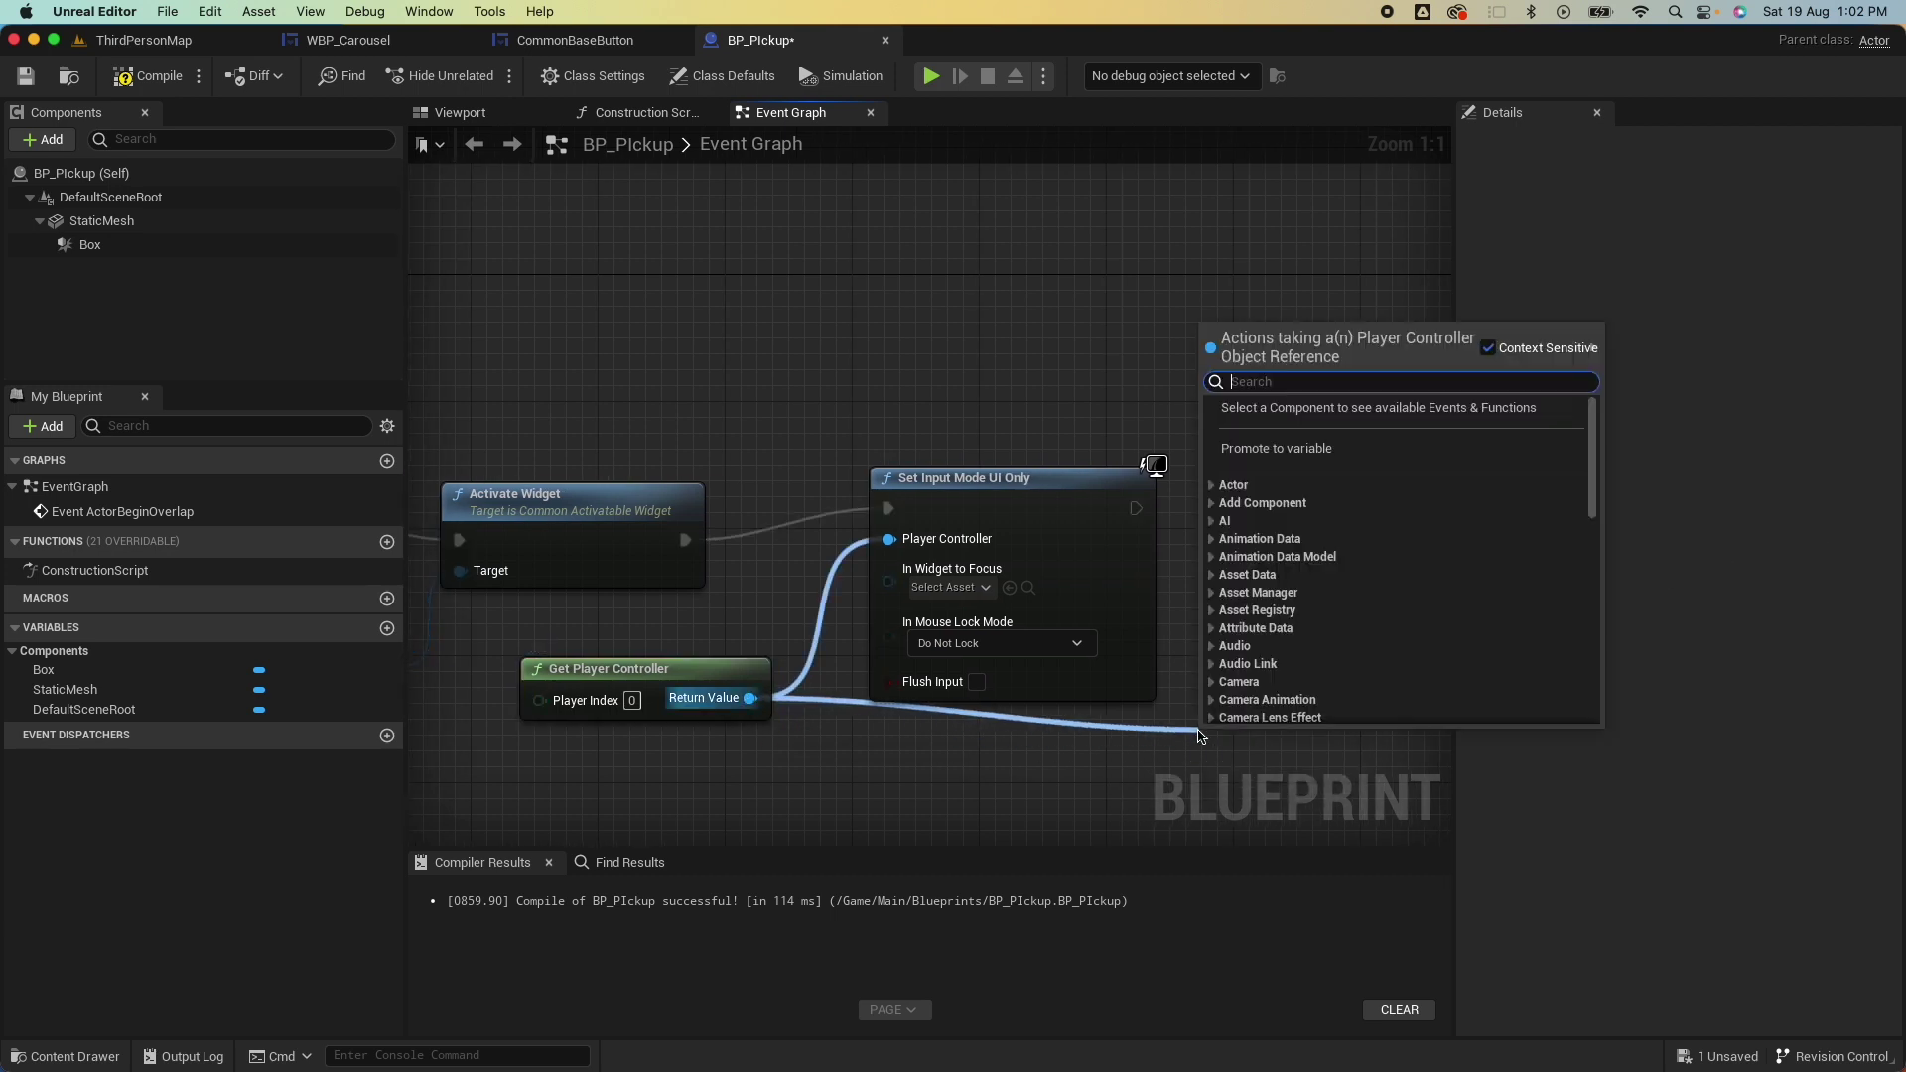
{"action": "type", "text": "set mouse cu"}
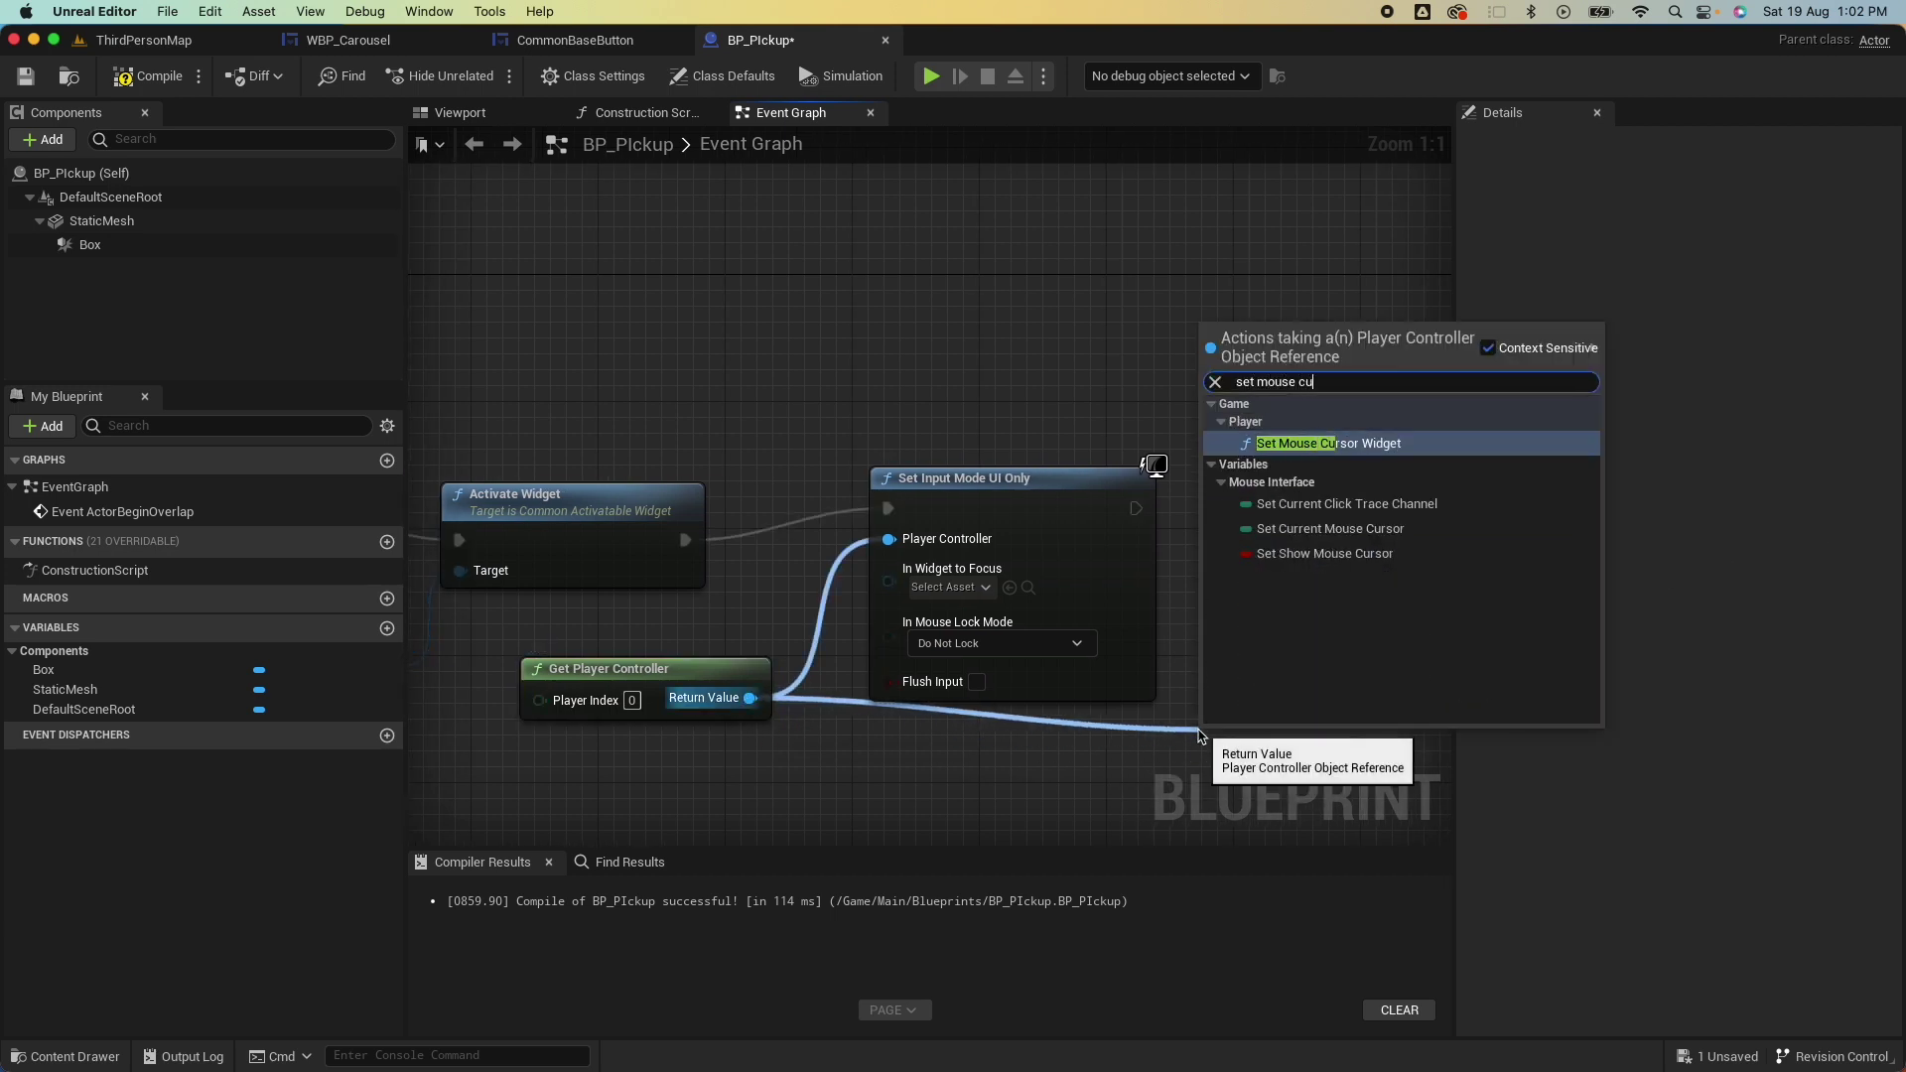
{"action": "left_click", "coordinate": [1363, 561]}
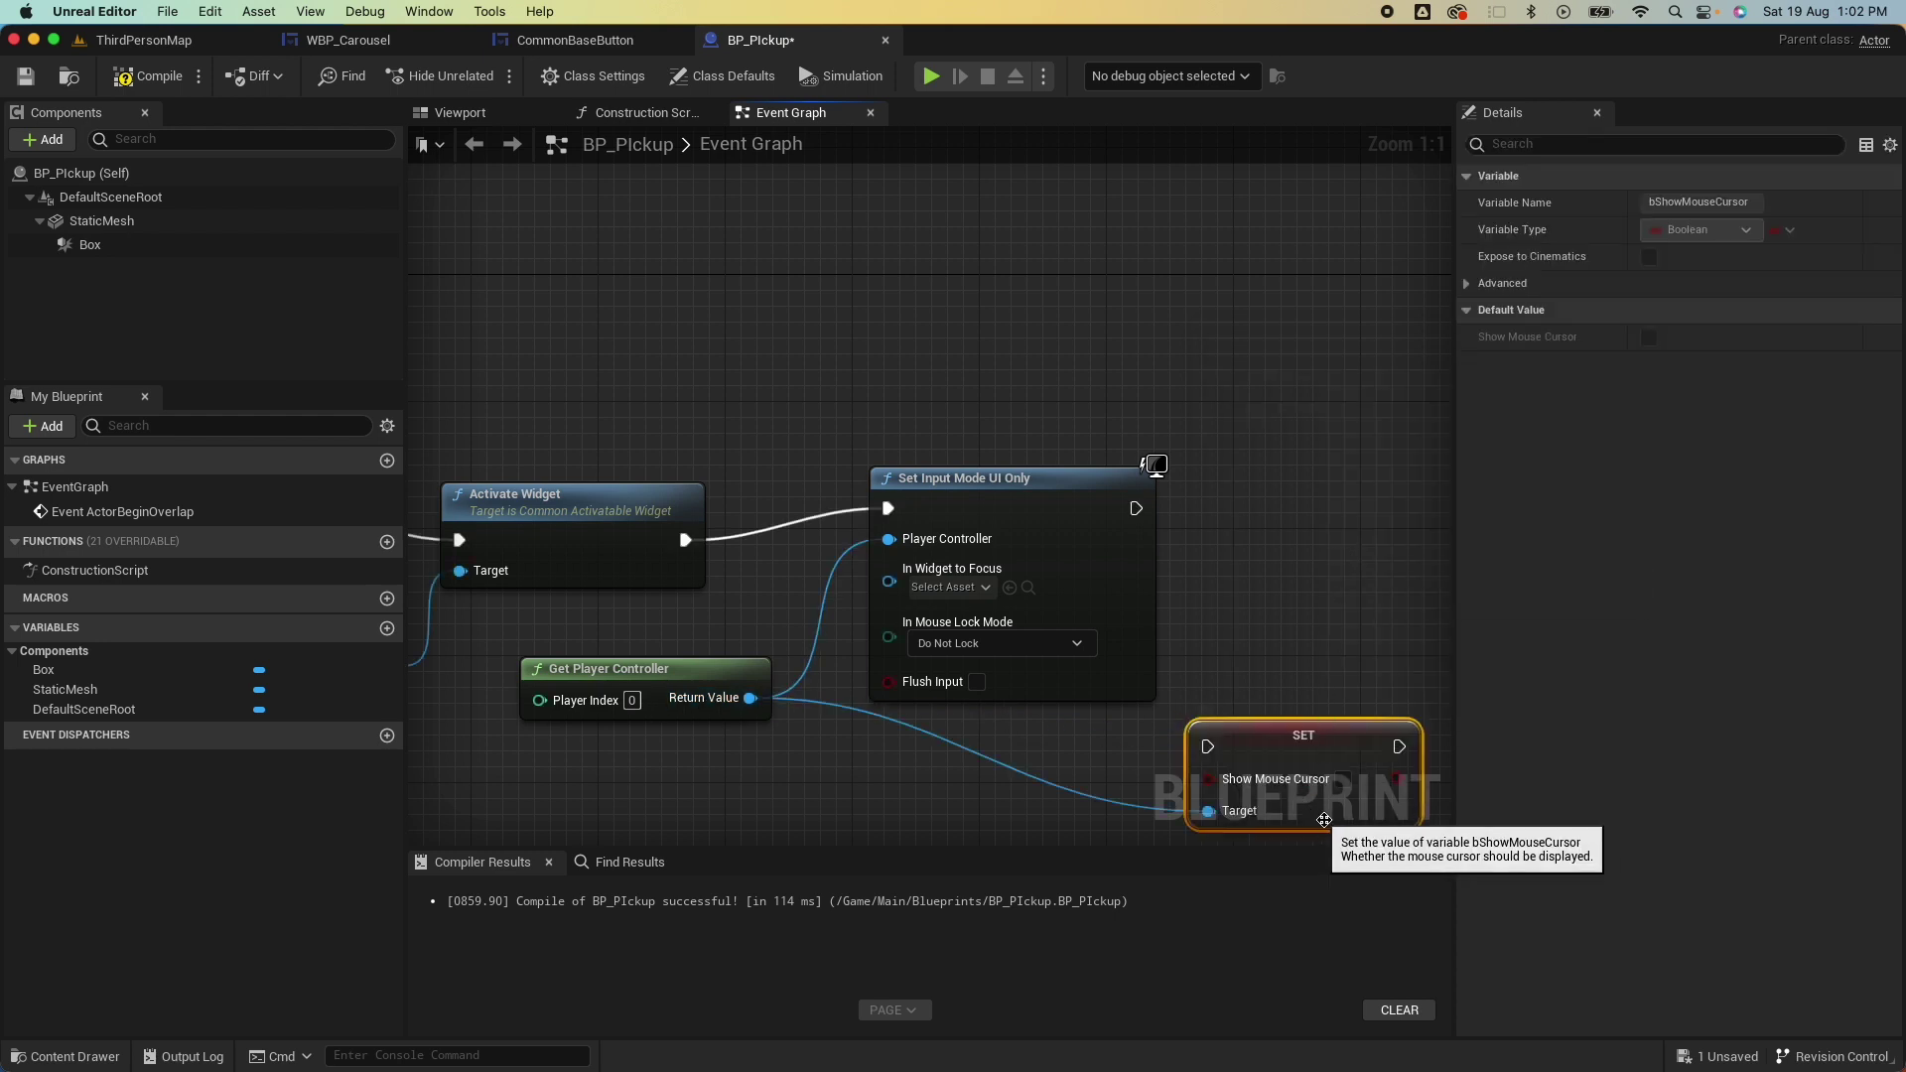
{"action": "left_click_drag", "start_coordinate": [1323, 739], "coordinate": [1356, 504]}
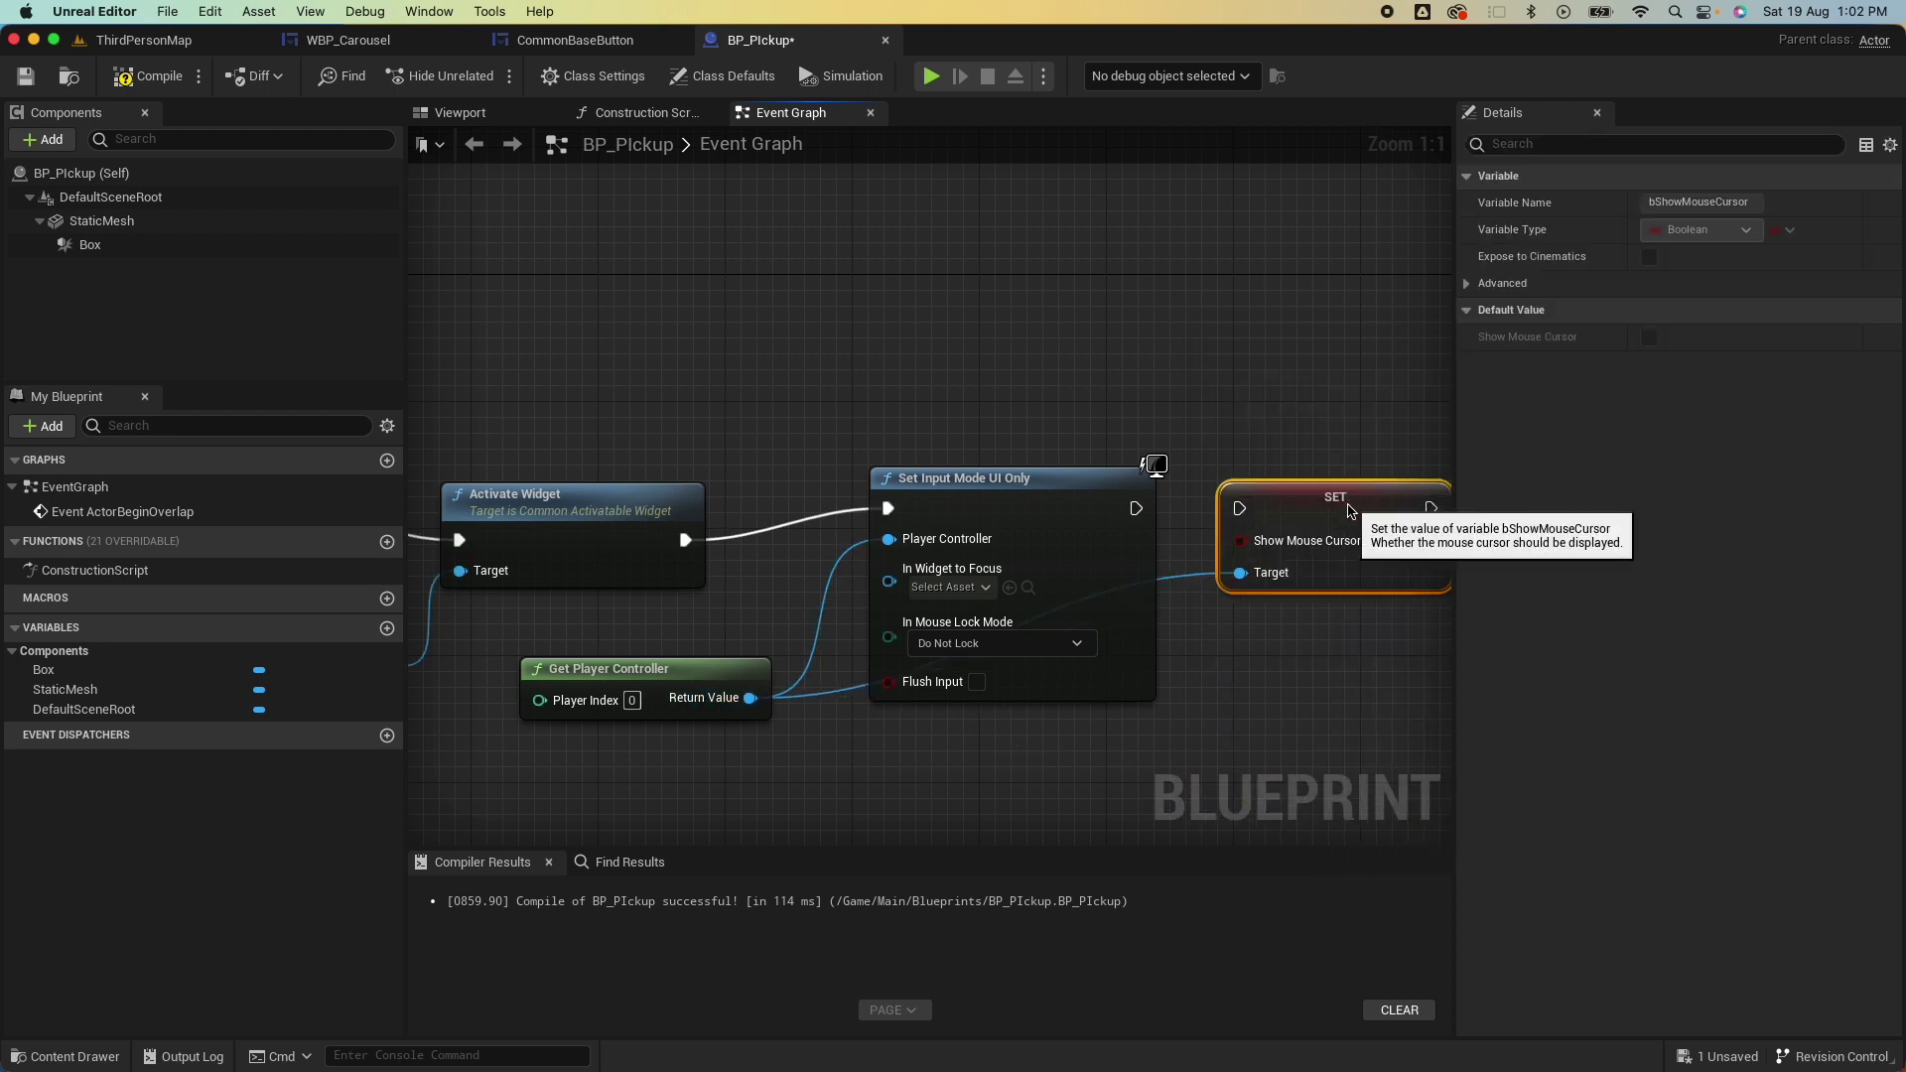
{"action": "left_click_drag", "start_coordinate": [1130, 513], "coordinate": [1240, 508]}
Route the Show Mouse Cursor target wire beneath Set Input Mode UI Only using two reroute nodes.
{"action": "double_click", "coordinate": [1177, 573]}
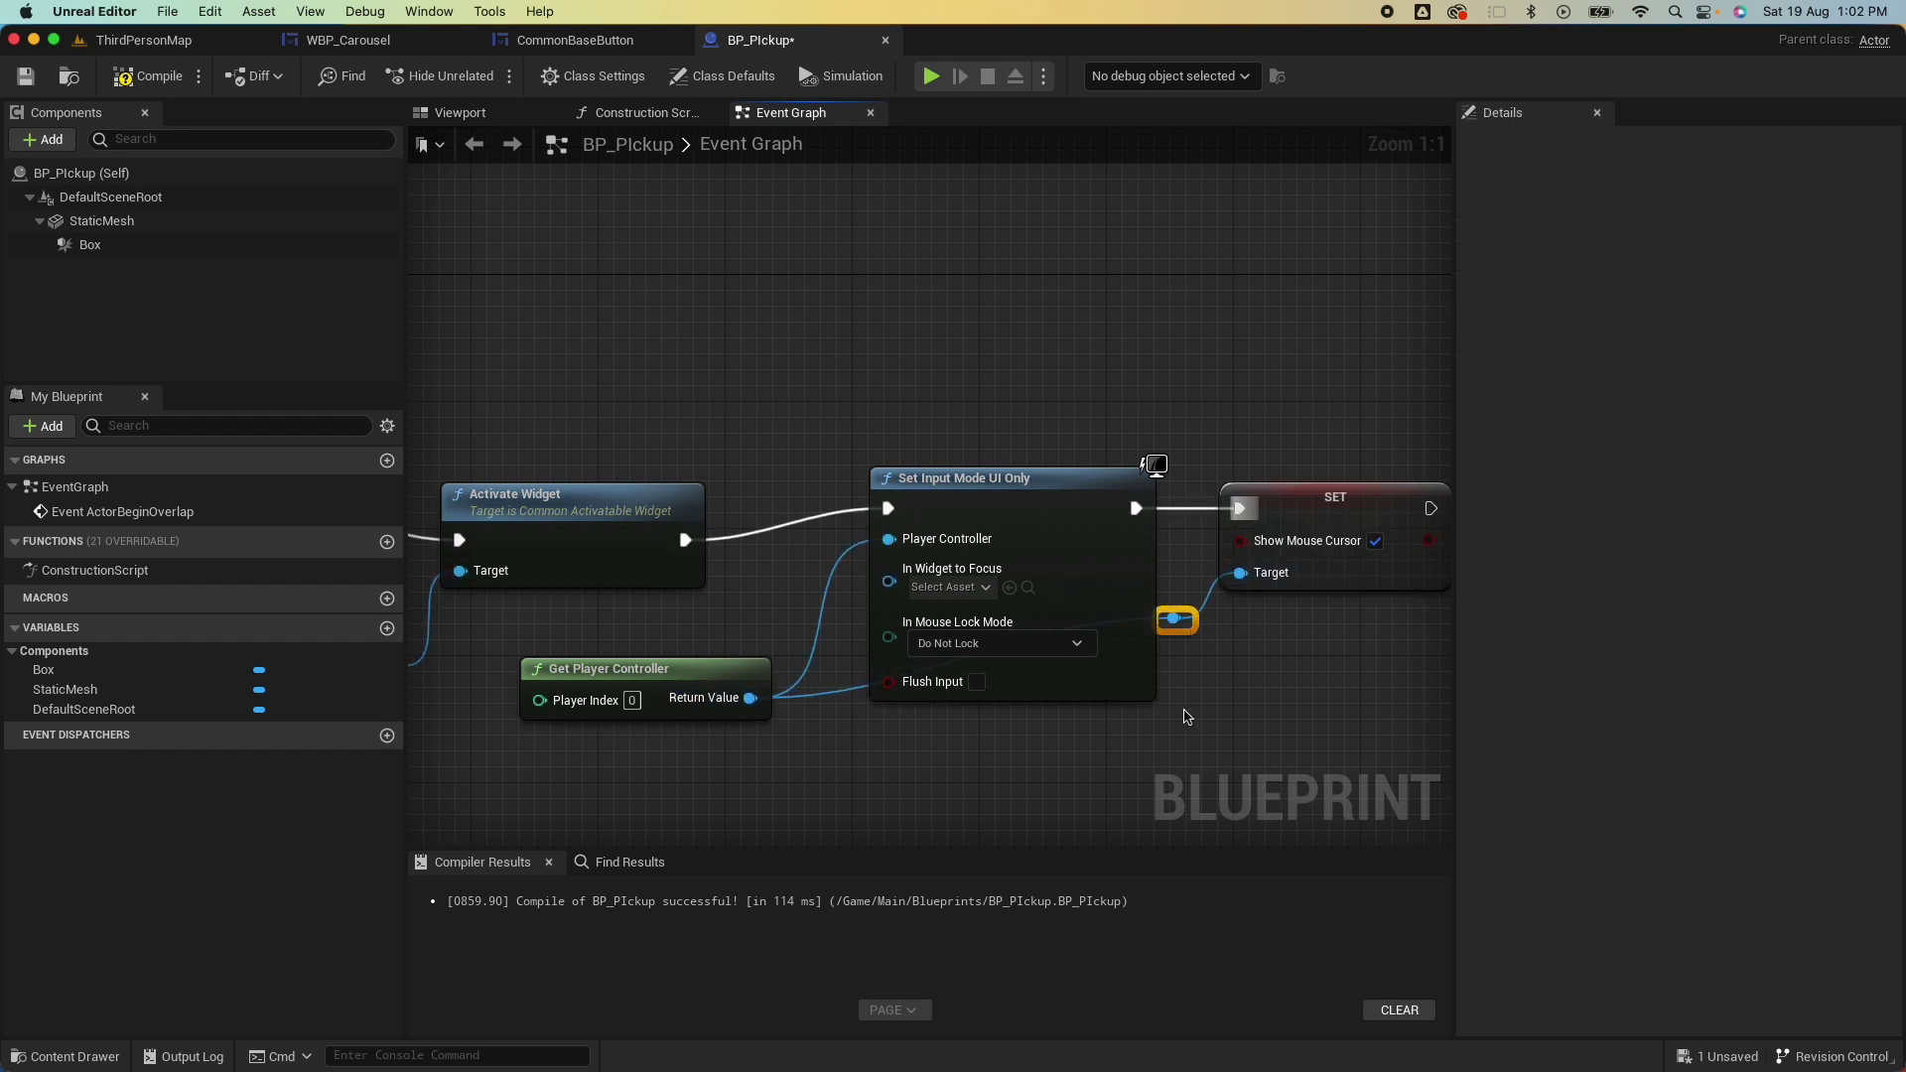
{"action": "left_click_drag", "start_coordinate": [1176, 619], "coordinate": [1143, 762]}
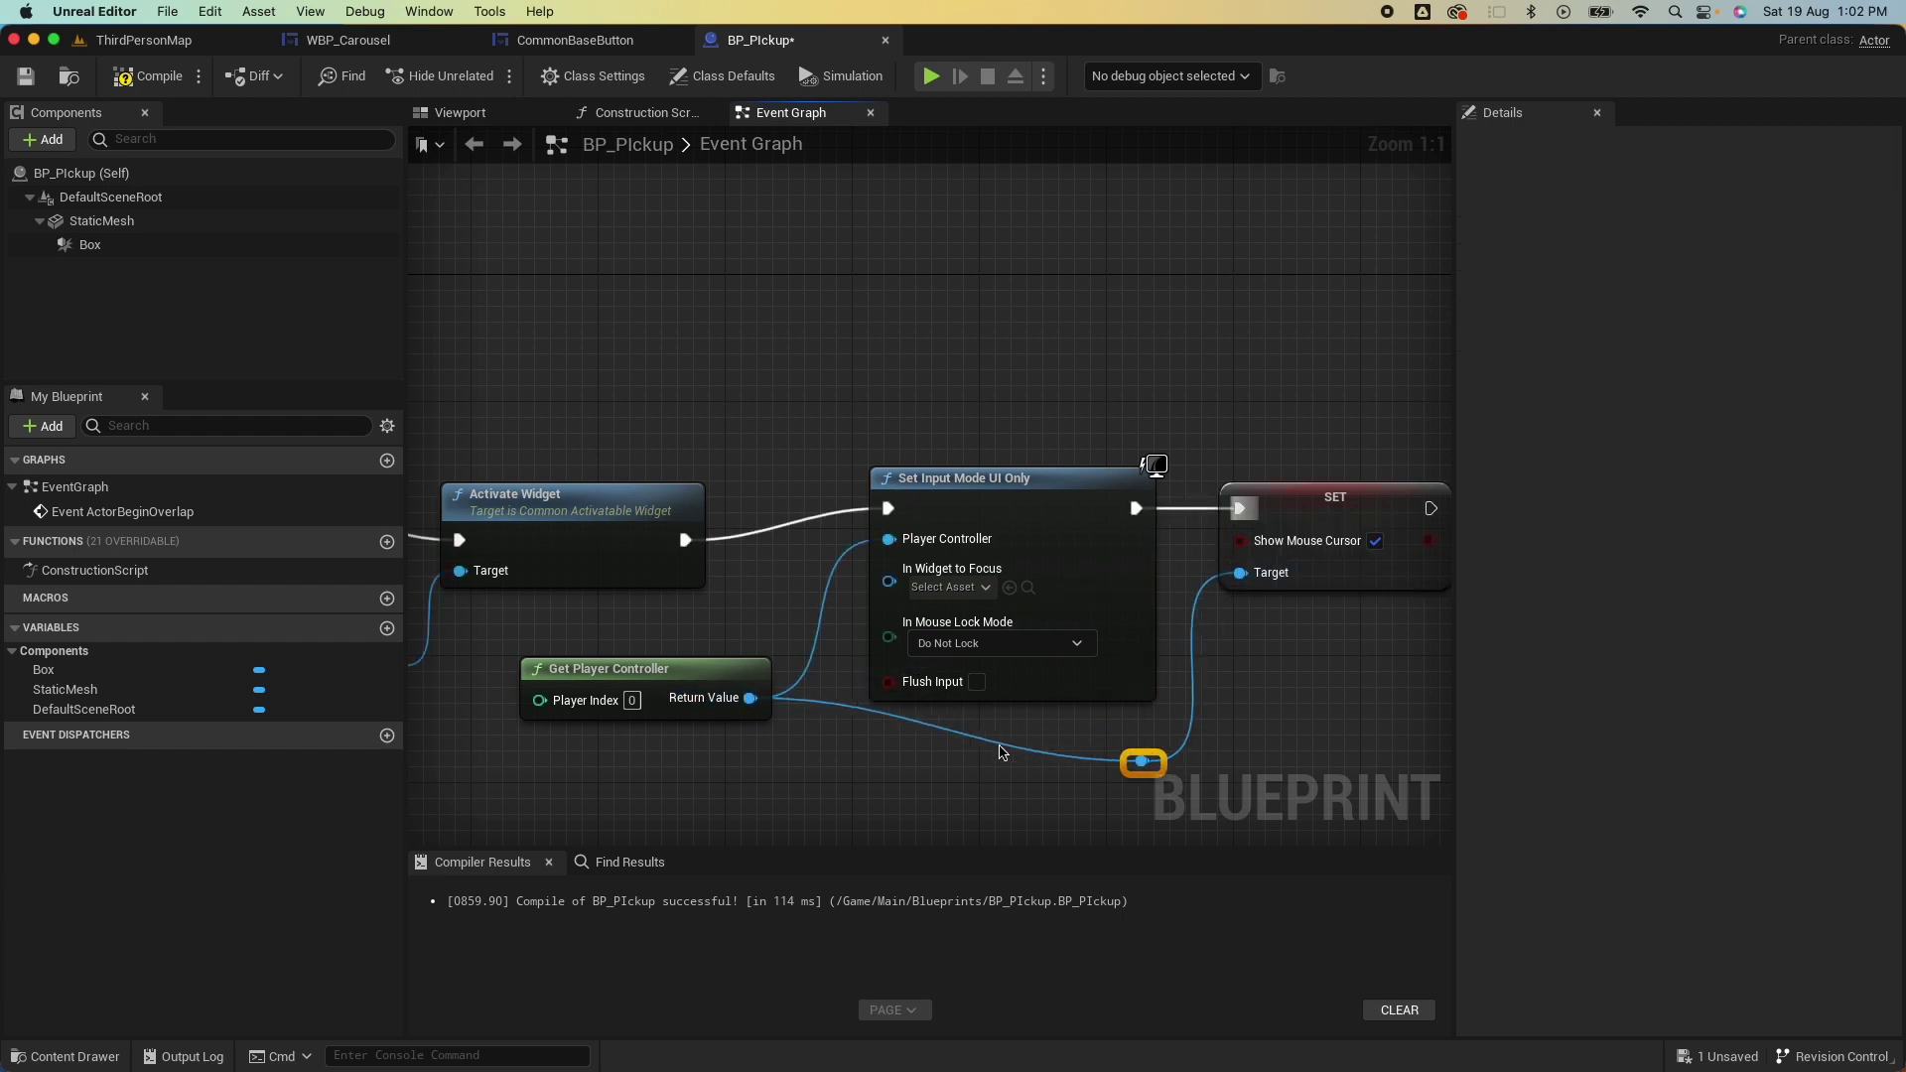
{"action": "double_click", "coordinate": [995, 739]}
{"action": "left_click_drag", "start_coordinate": [1005, 746], "coordinate": [919, 773]}
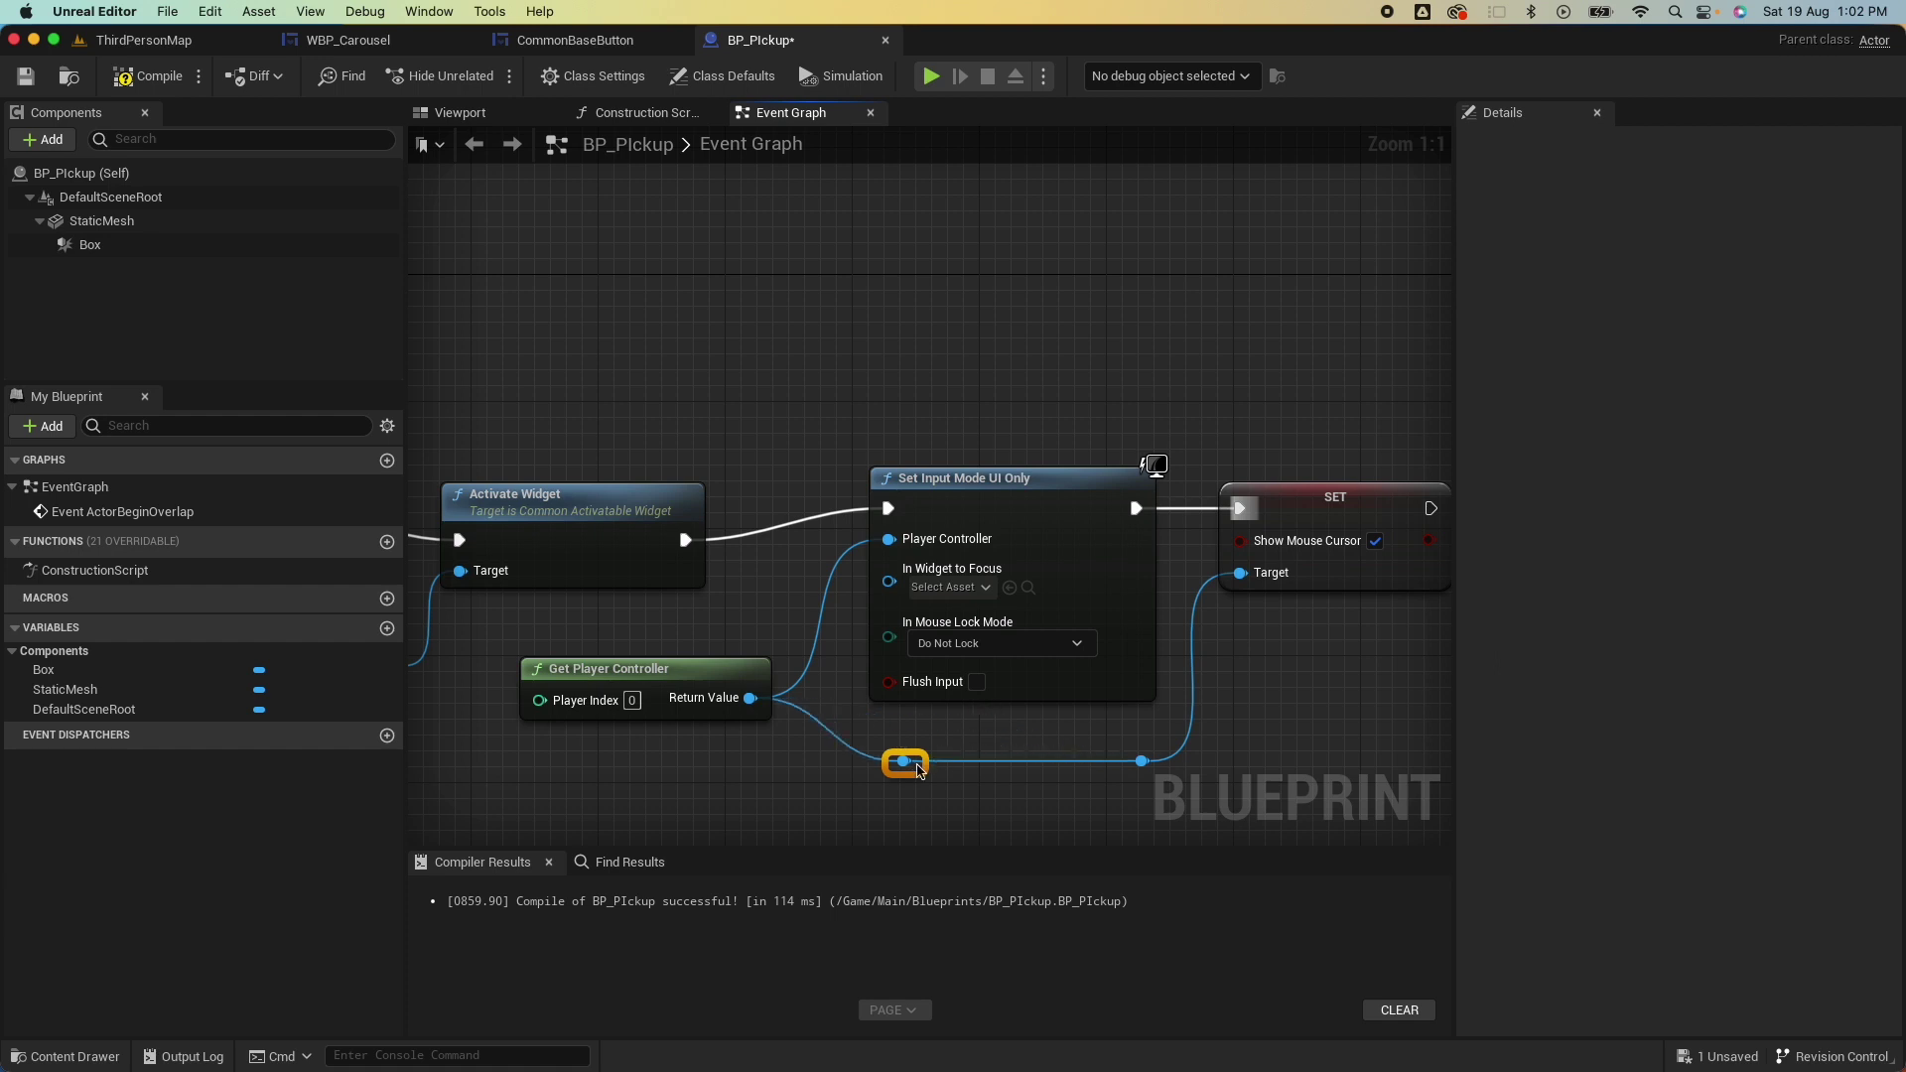
Add a Set Game Paused node after Set Show Mouse Cursor with Paused enabled, and compile BP_PIckup.
{"action": "right_click_drag", "start_coordinate": [1283, 702], "coordinate": [998, 702]}
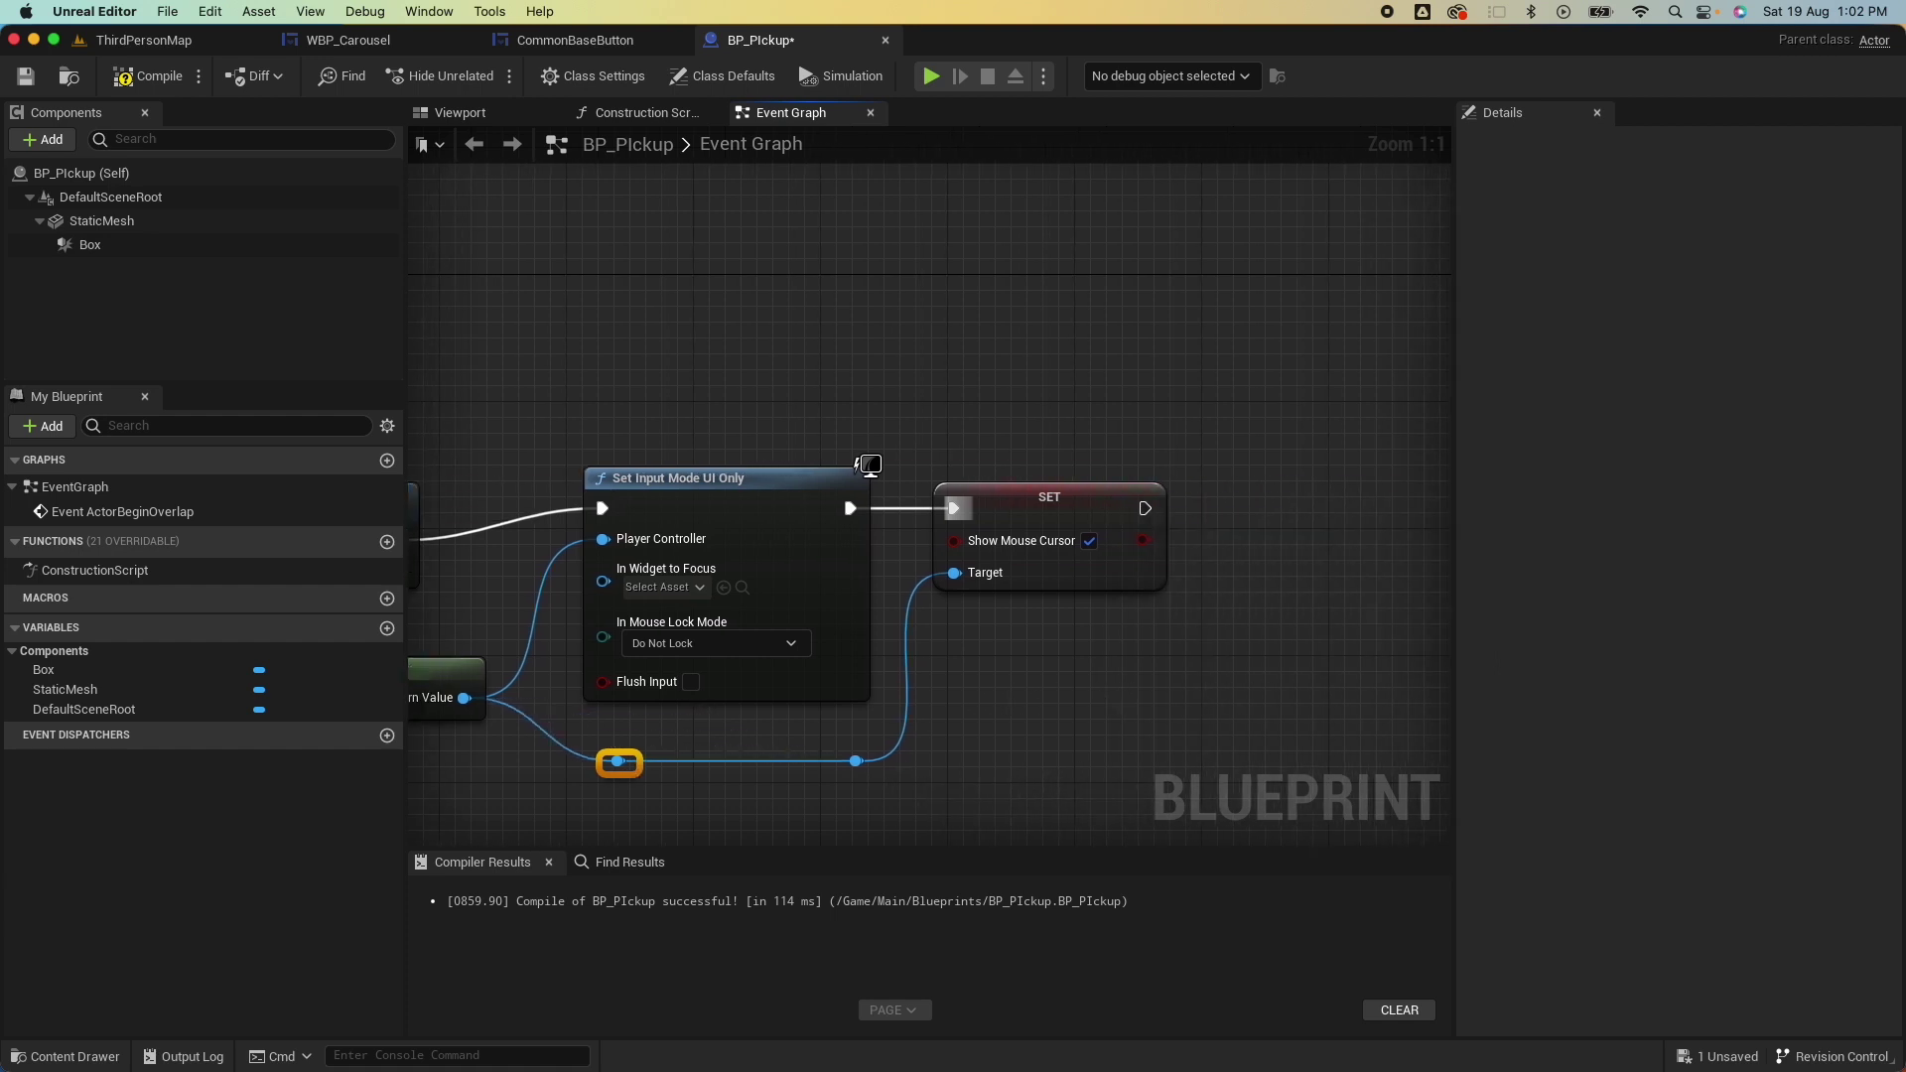
{"action": "left_click_drag", "start_coordinate": [1144, 509], "coordinate": [1207, 511]}
{"action": "type", "text": "se"}
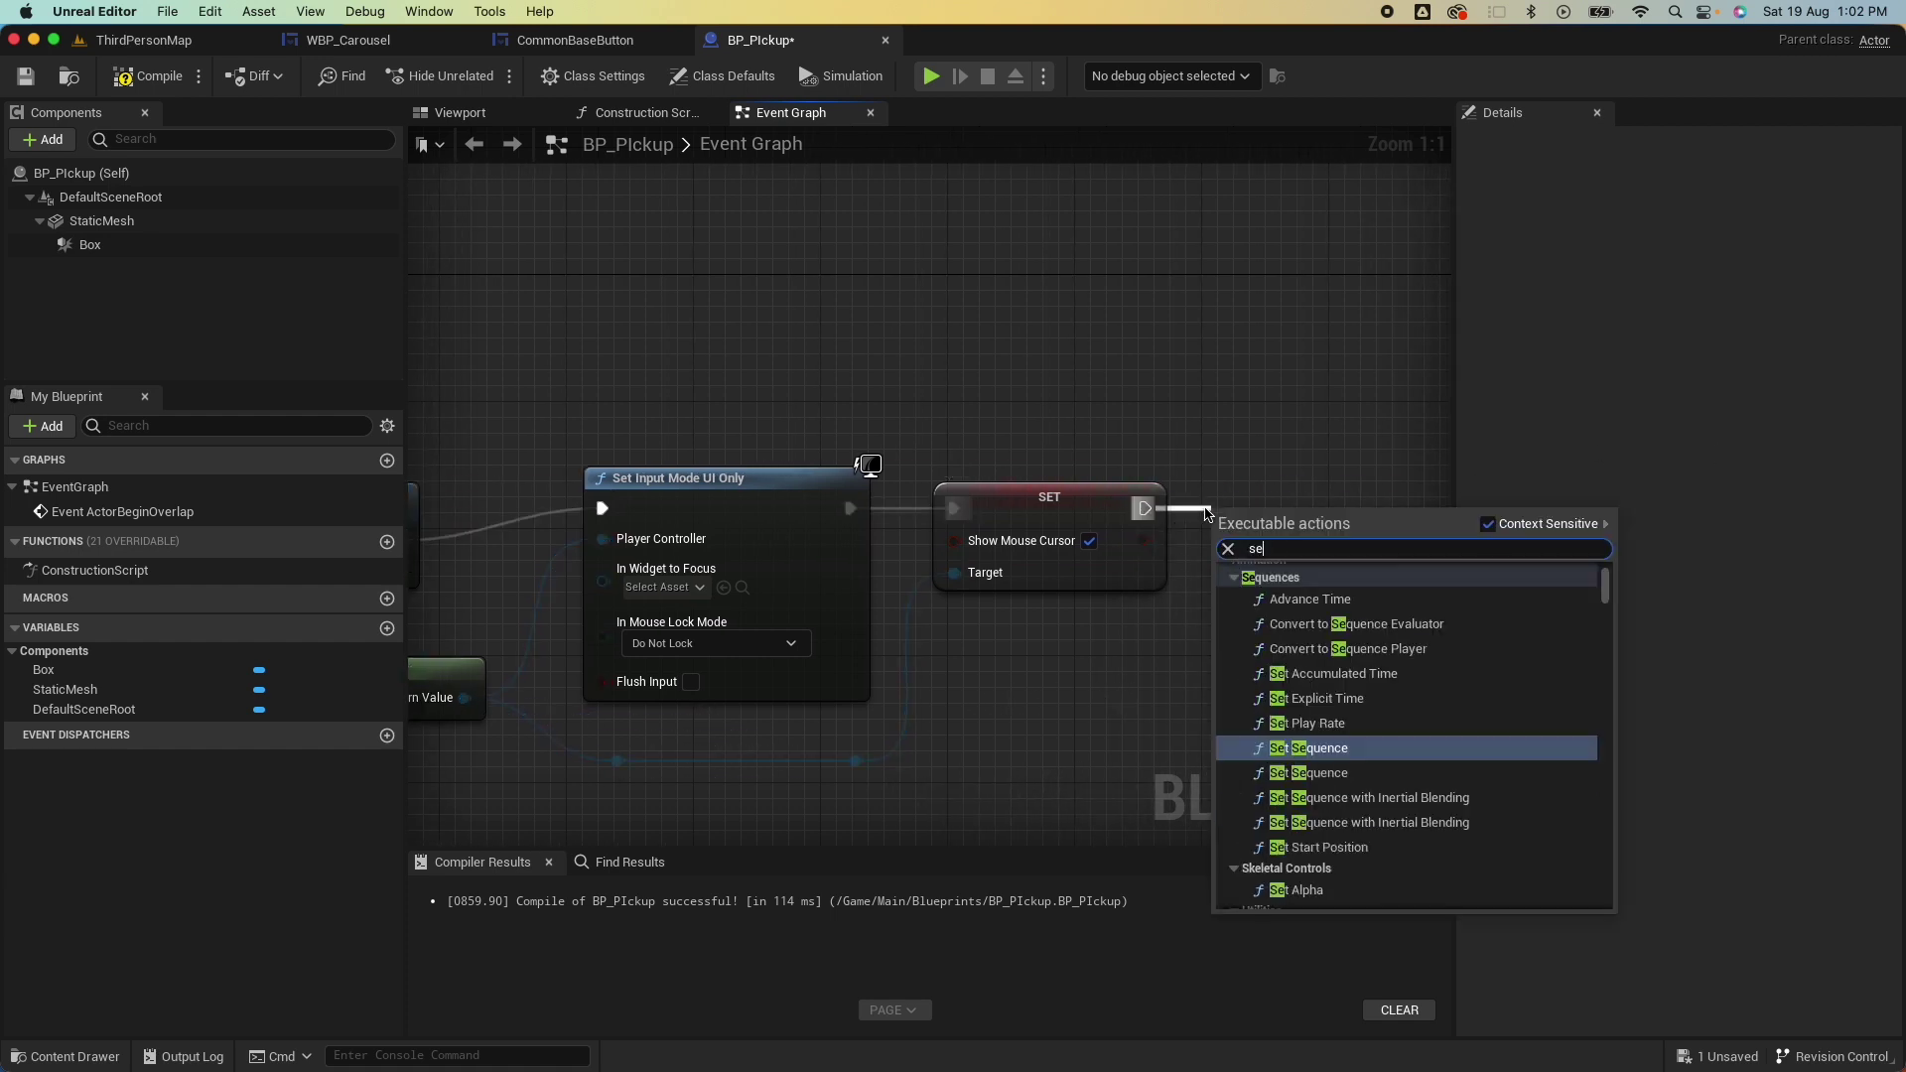
{"action": "type", "text": "t pause"}
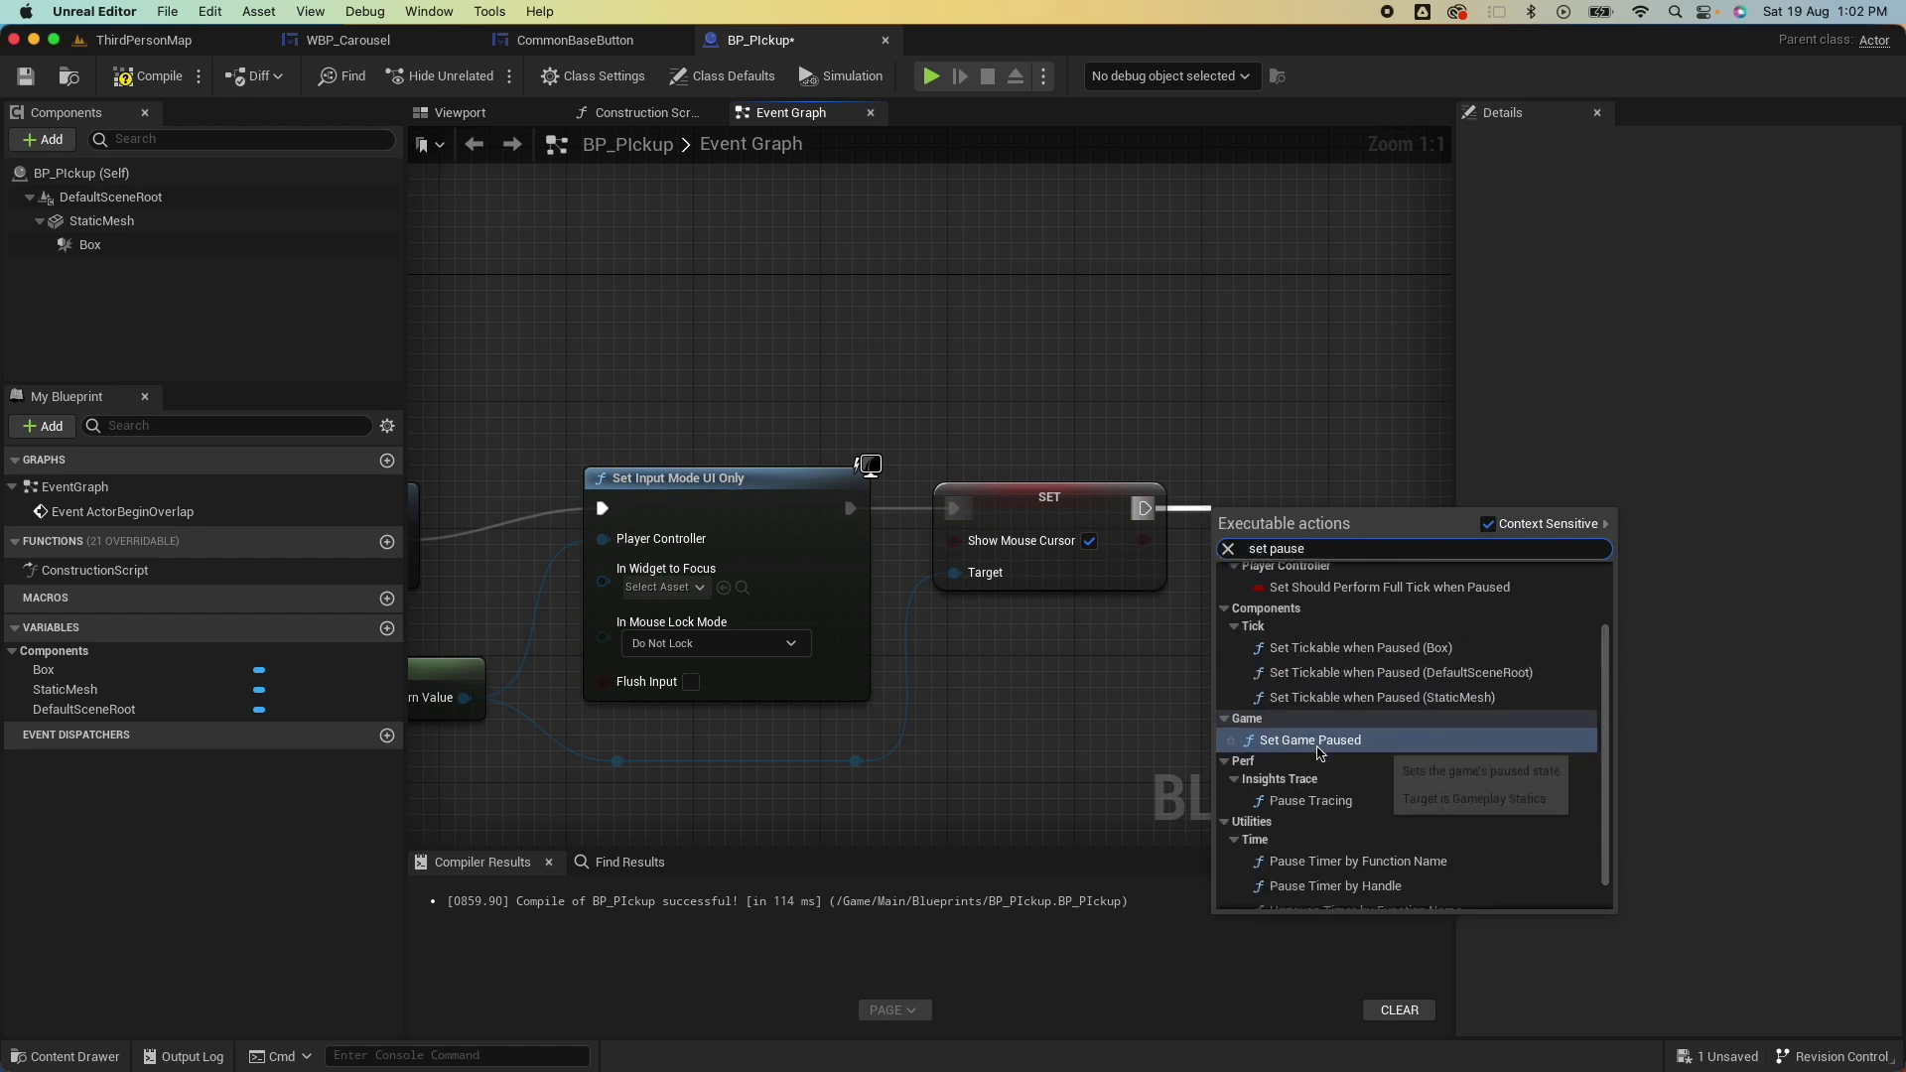
{"action": "left_click", "coordinate": [1294, 746]}
{"action": "left_click", "coordinate": [1291, 573]}
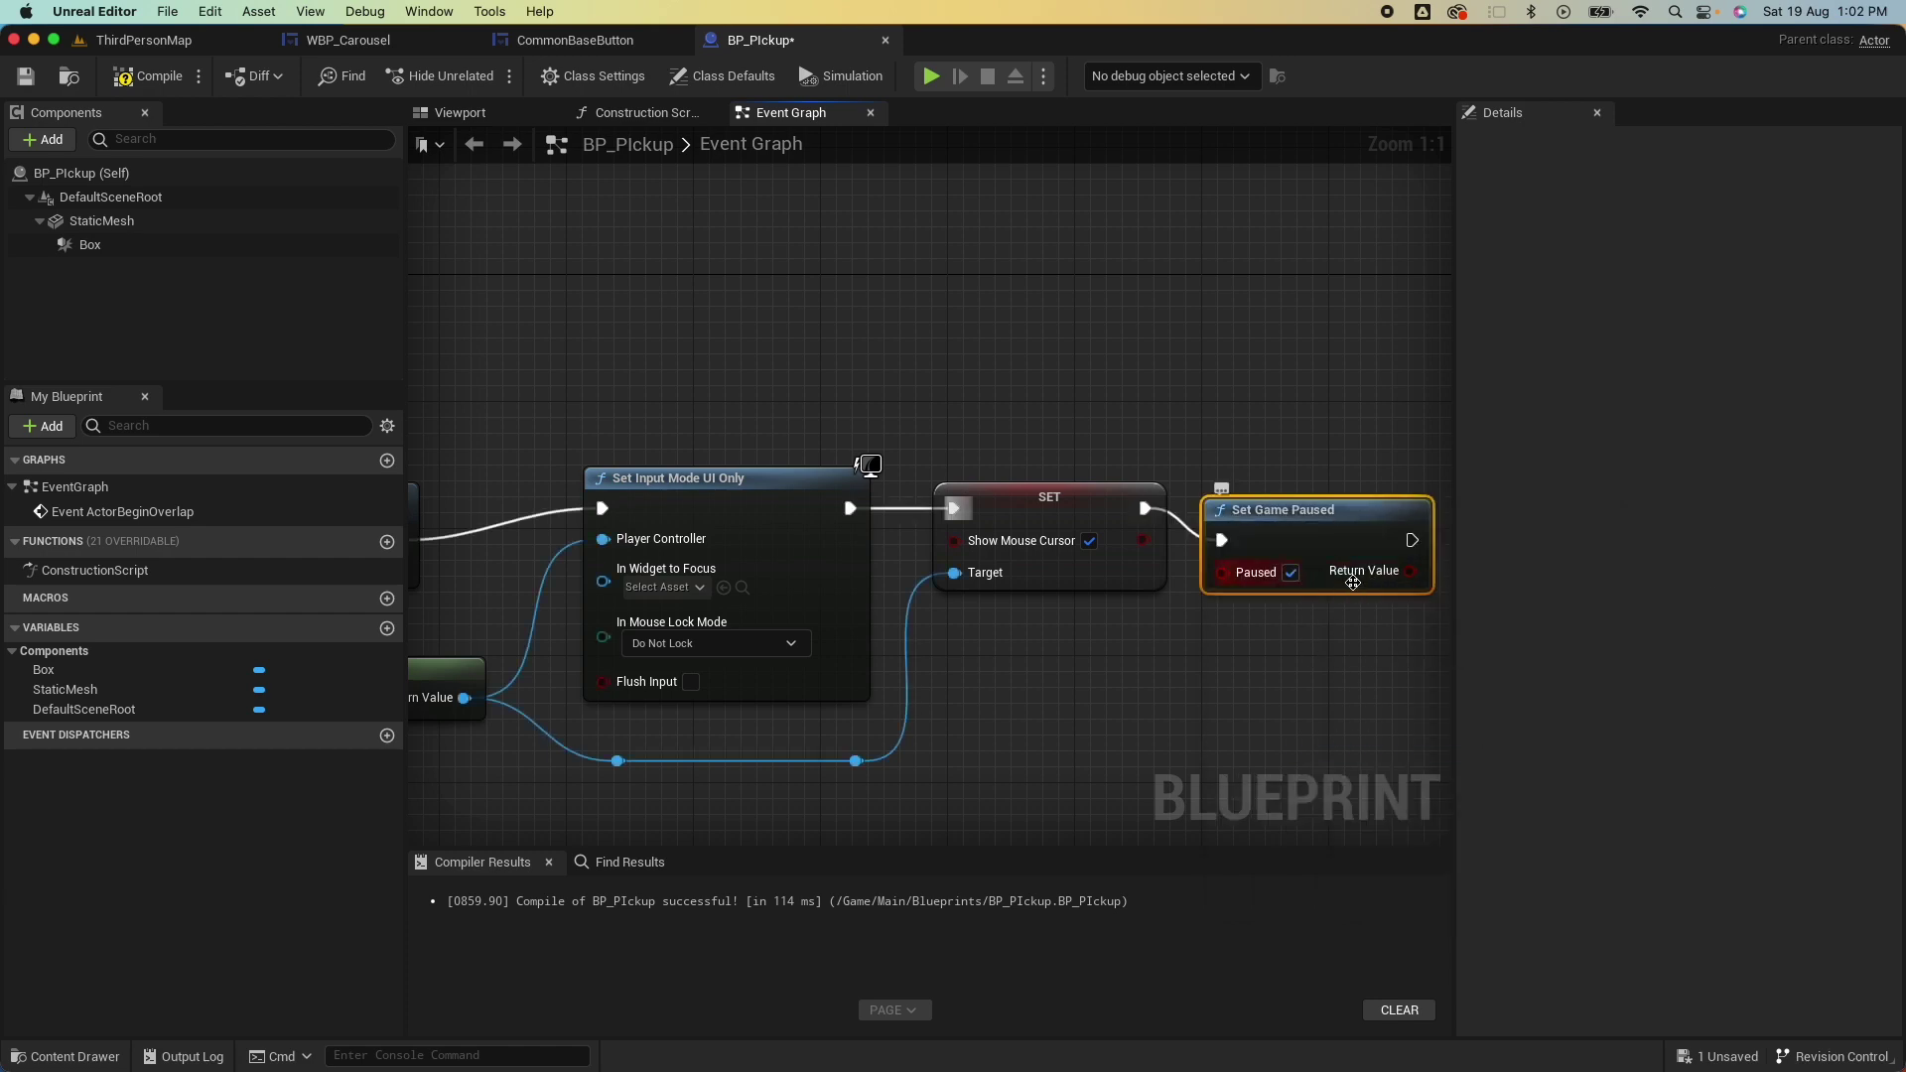
{"action": "left_click", "coordinate": [139, 76]}
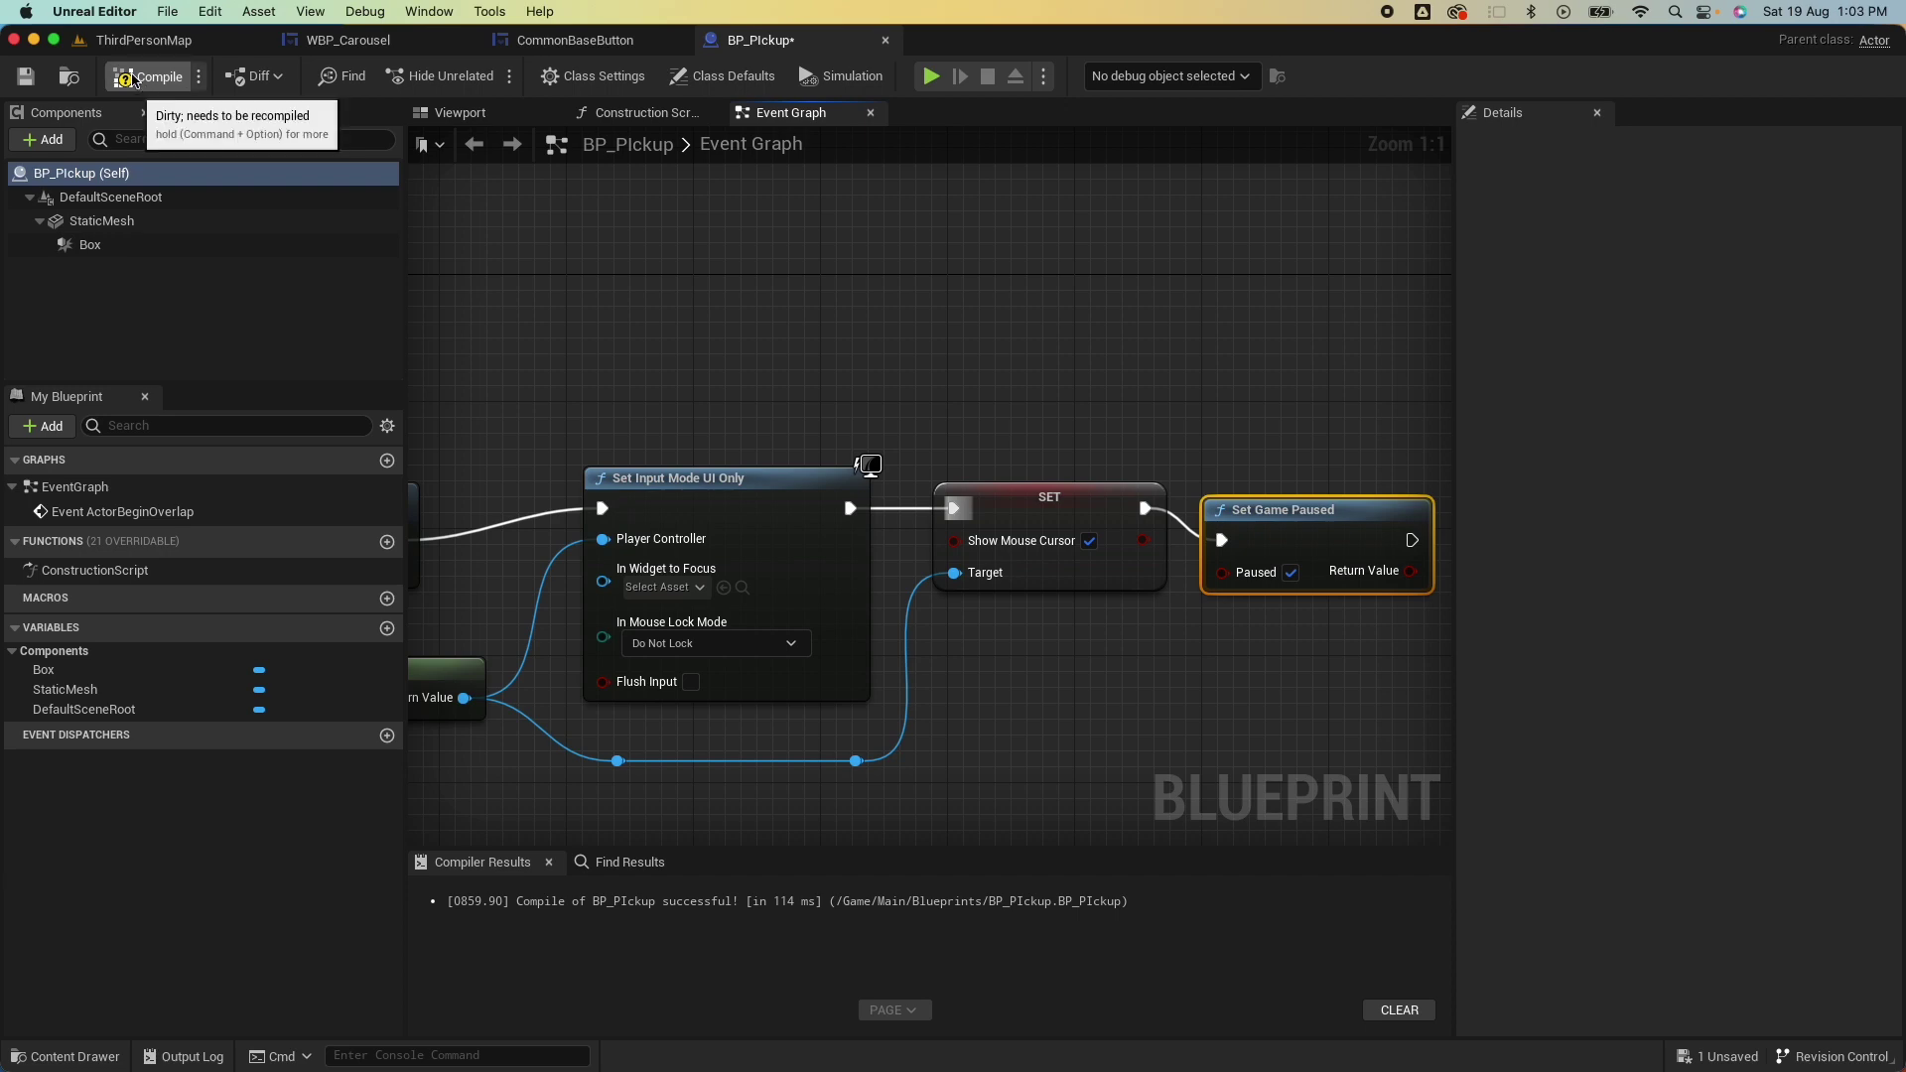
Save BP_PIckup and place an instance of it on the ThirdPersonMap floor at about X 1320, Y 1110, Z 90.
{"action": "left_click", "coordinate": [30, 82]}
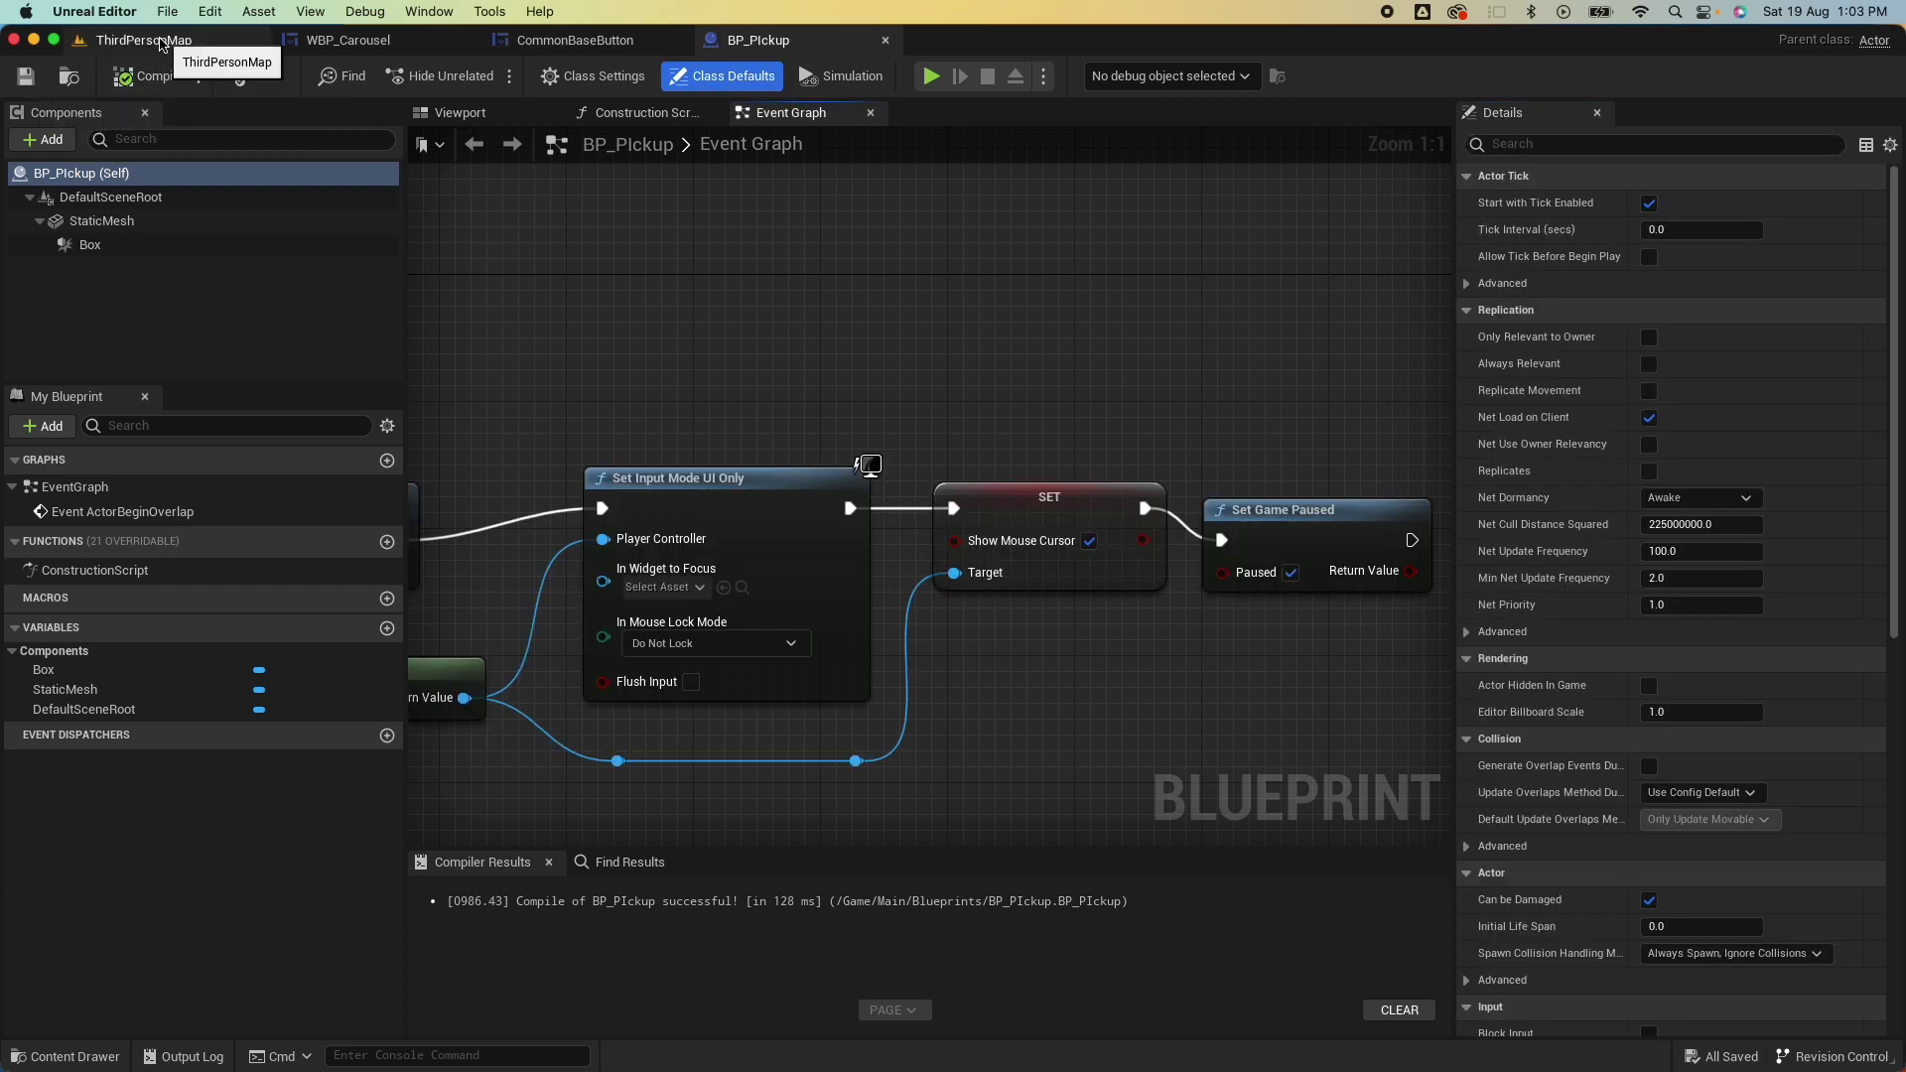
{"action": "left_click", "coordinate": [144, 39]}
{"action": "left_click", "coordinate": [76, 1062]}
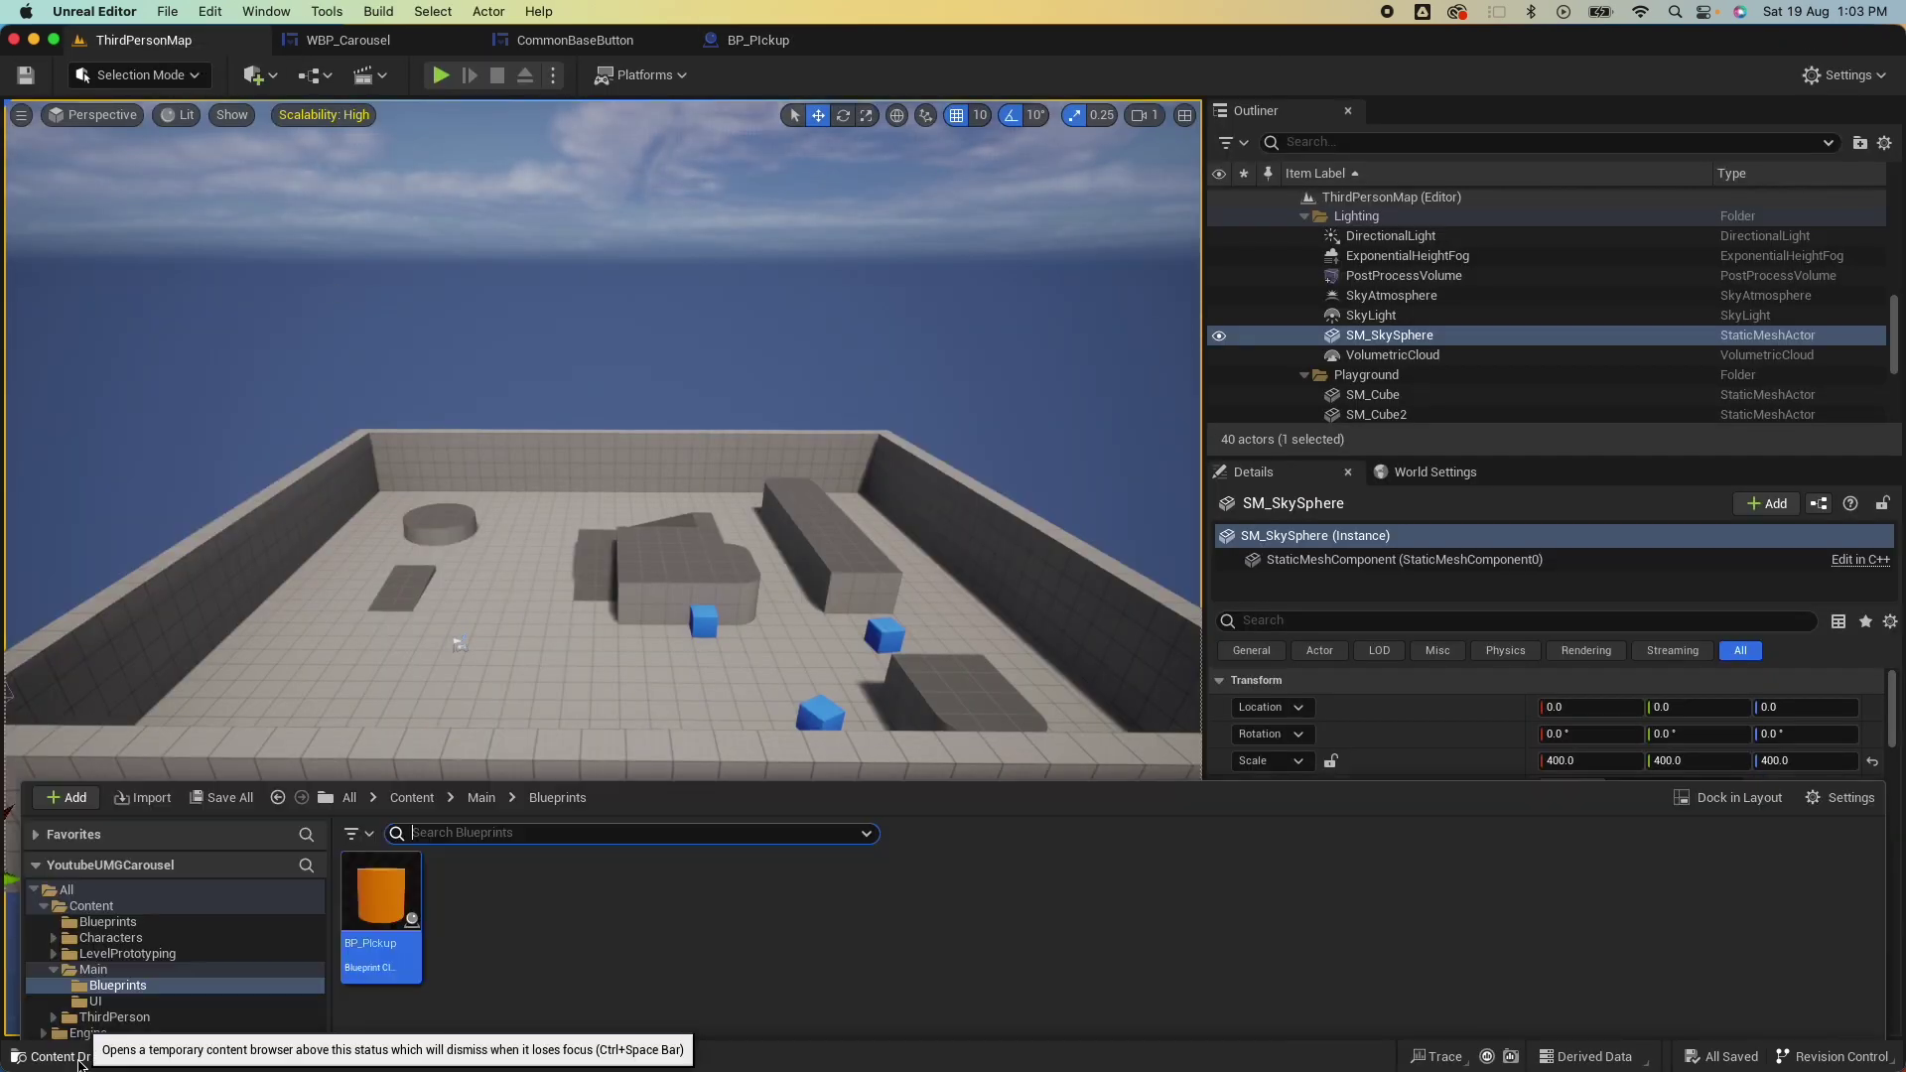
{"action": "left_click_drag", "start_coordinate": [388, 615], "coordinate": [499, 433]}
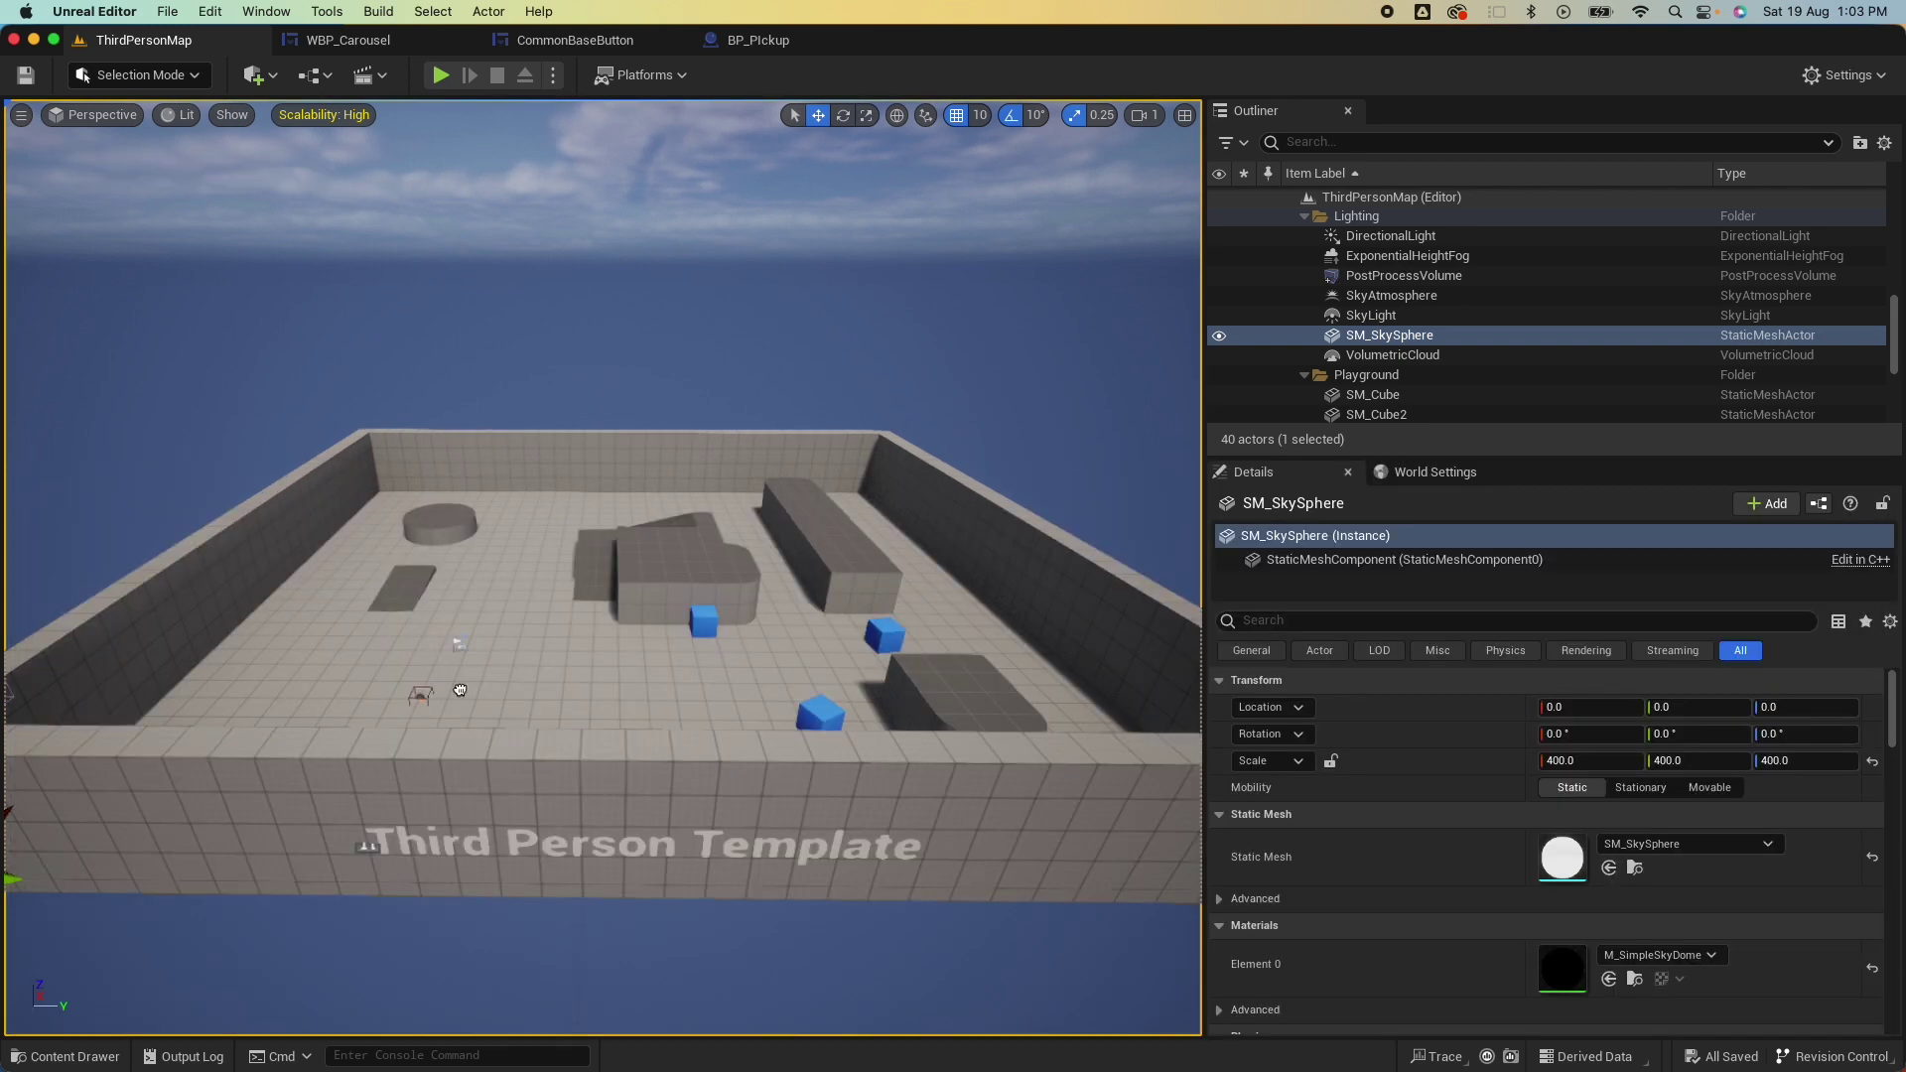
{"action": "left_click_drag", "start_coordinate": [483, 608], "coordinate": [483, 609]}
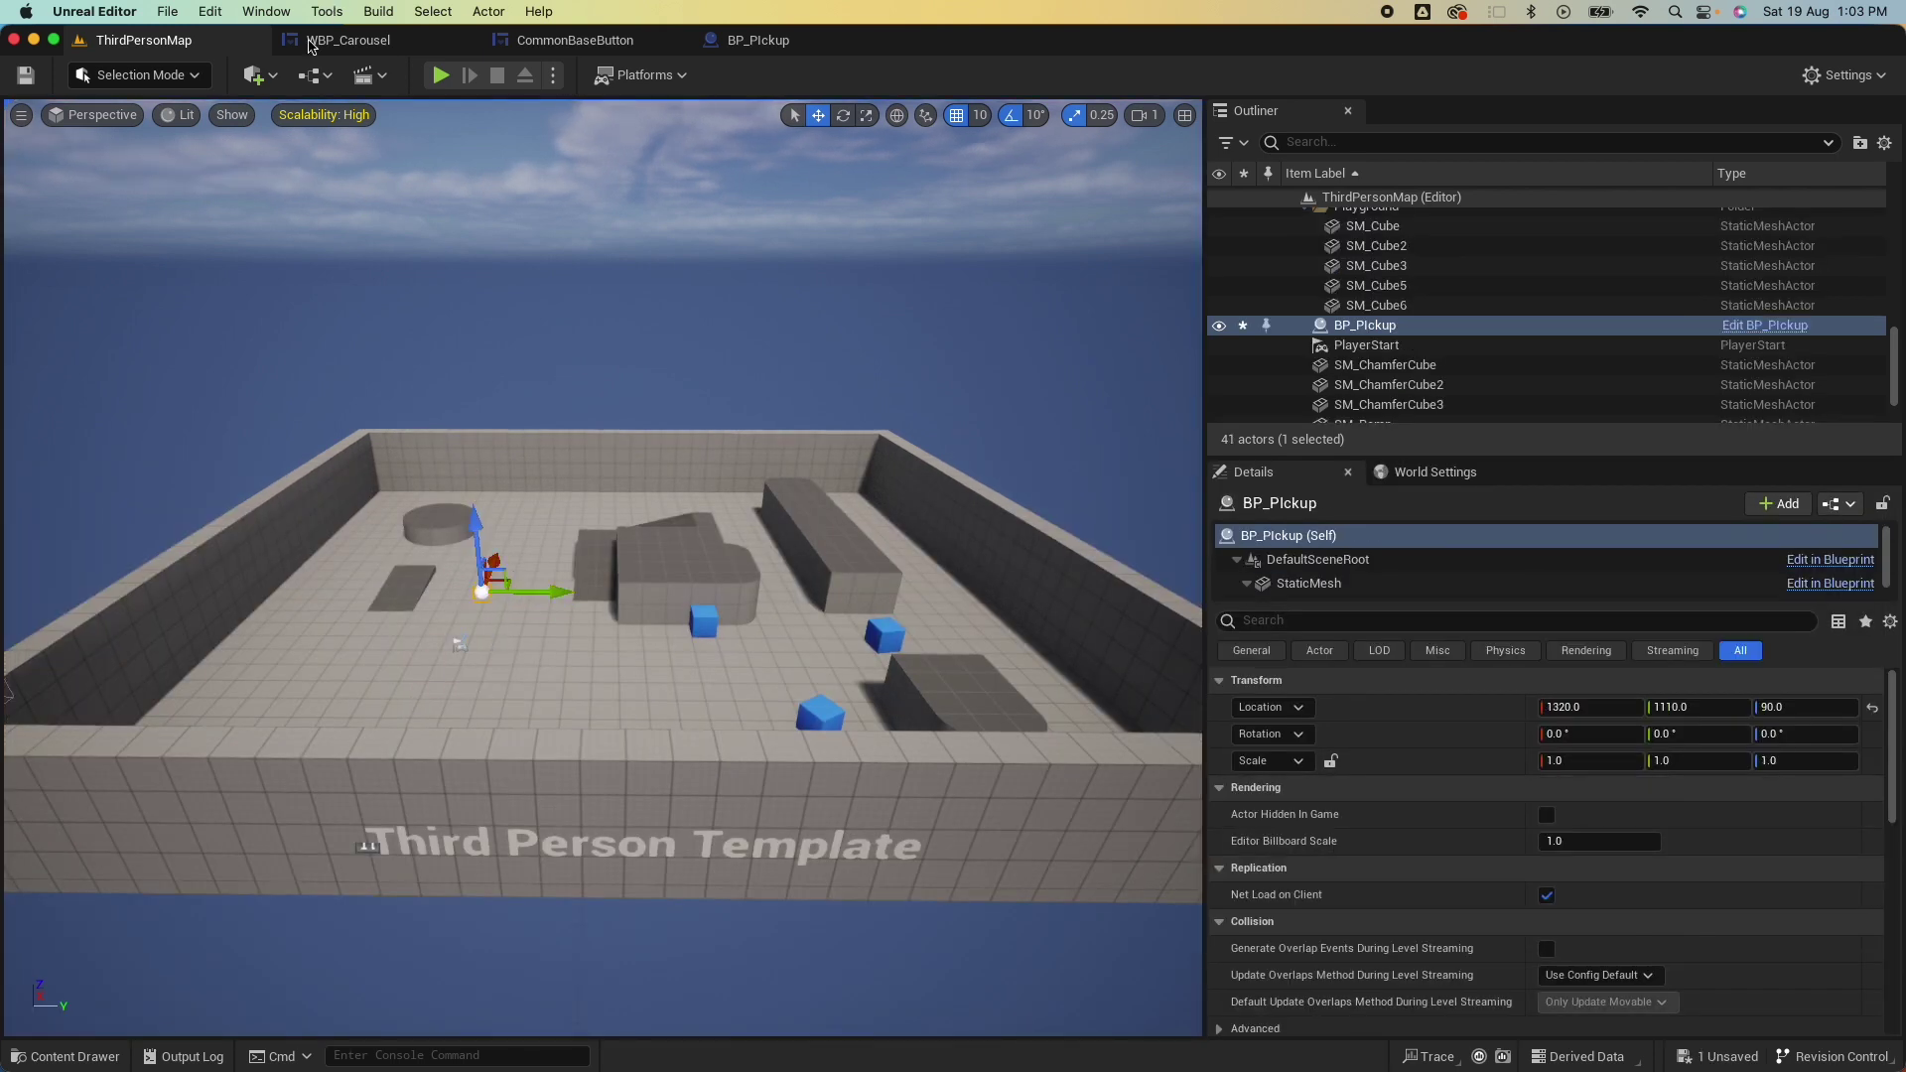
Set the Box Extent of BP_PIckup's Box collision component to 100 on X, Y and Z.
{"action": "left_click", "coordinate": [757, 39]}
{"action": "left_click", "coordinate": [87, 244]}
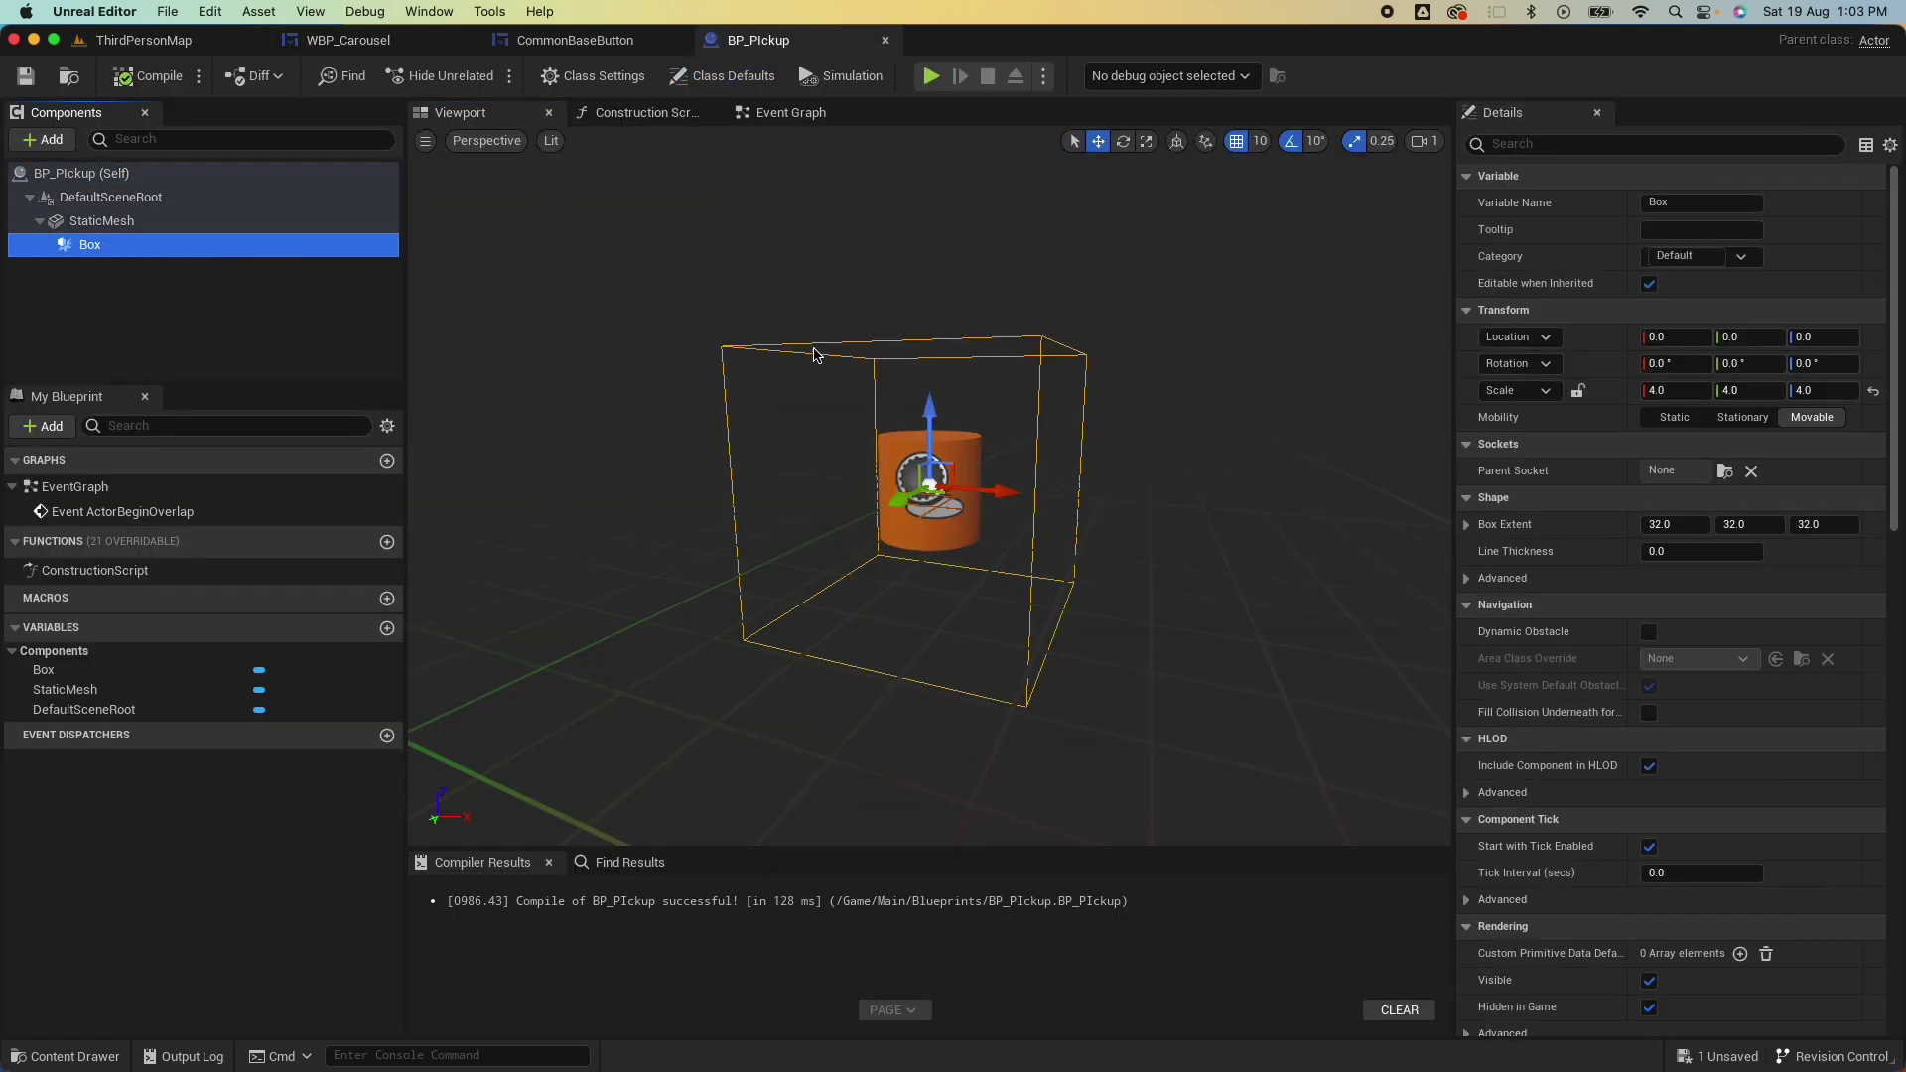
{"action": "left_click", "coordinate": [1662, 526]}
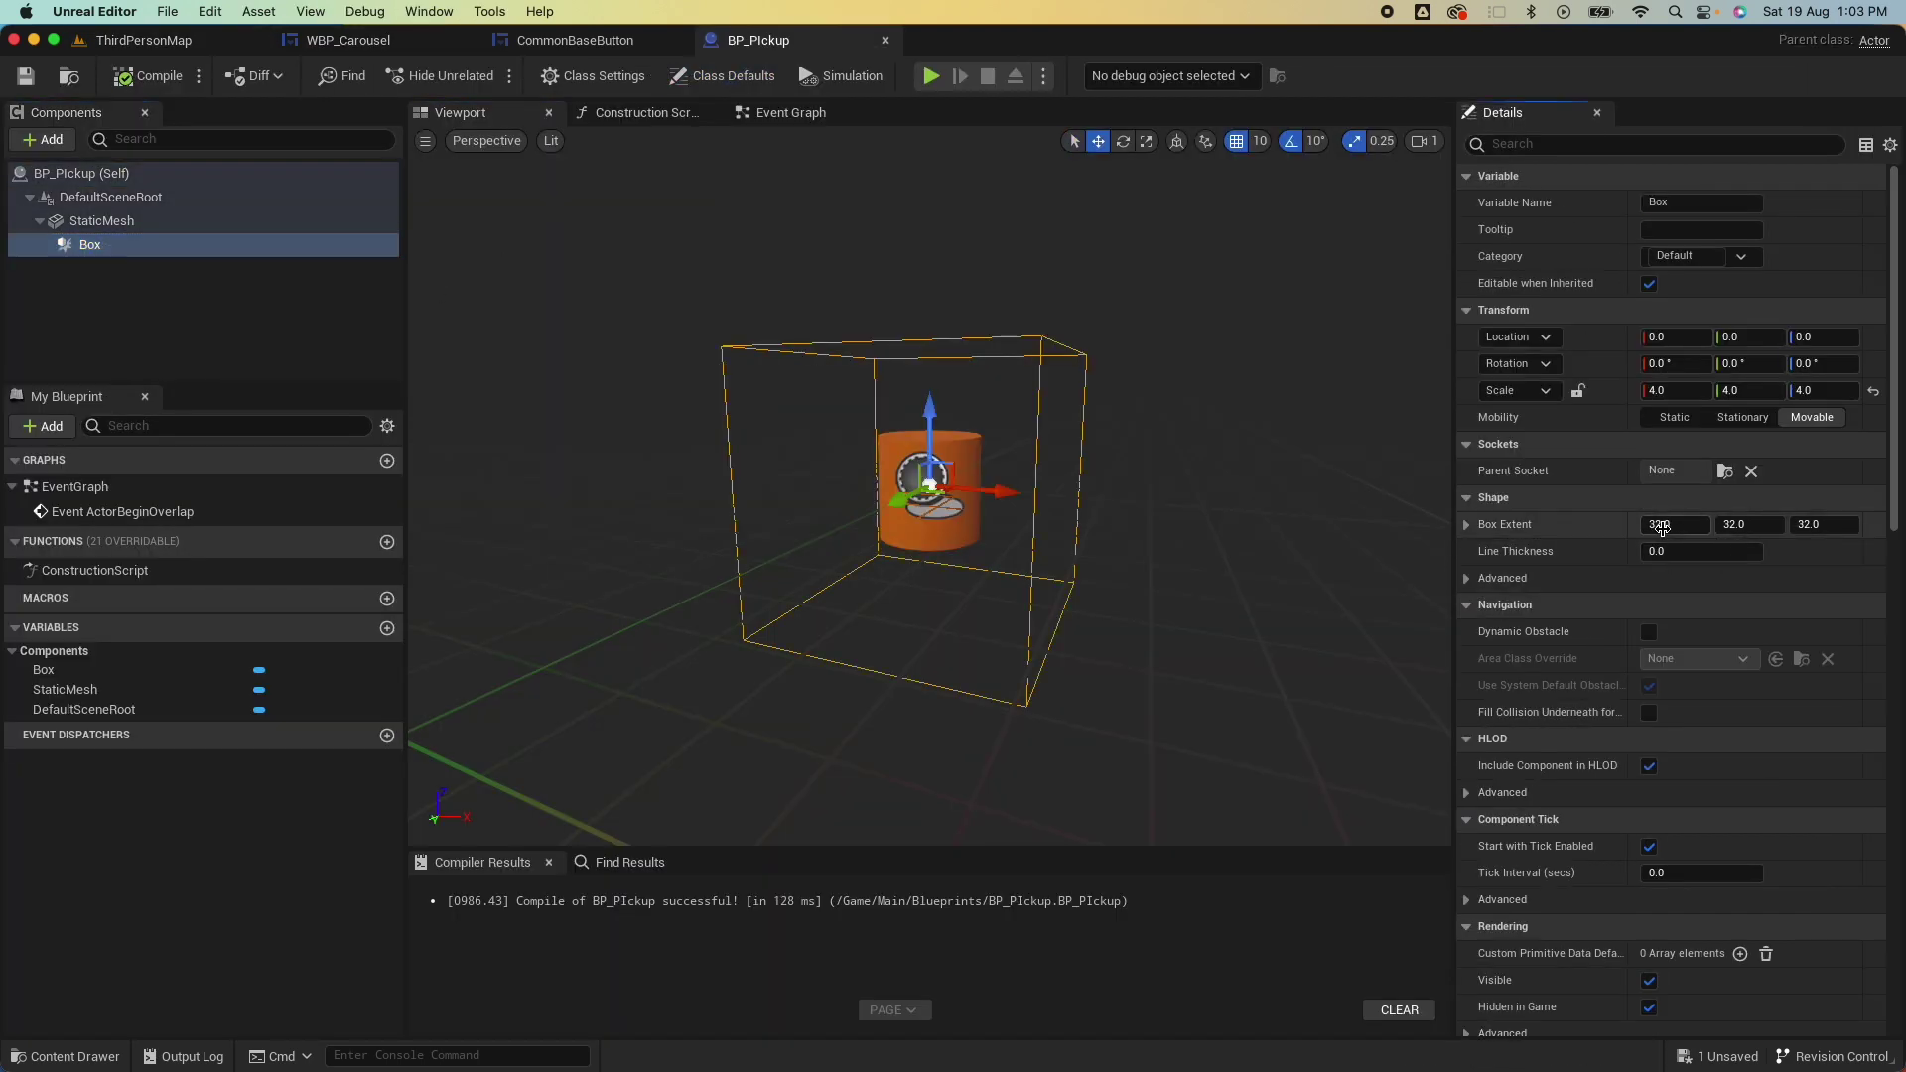
{"action": "left_click_drag", "start_coordinate": [1663, 526], "coordinate": [1727, 526]}
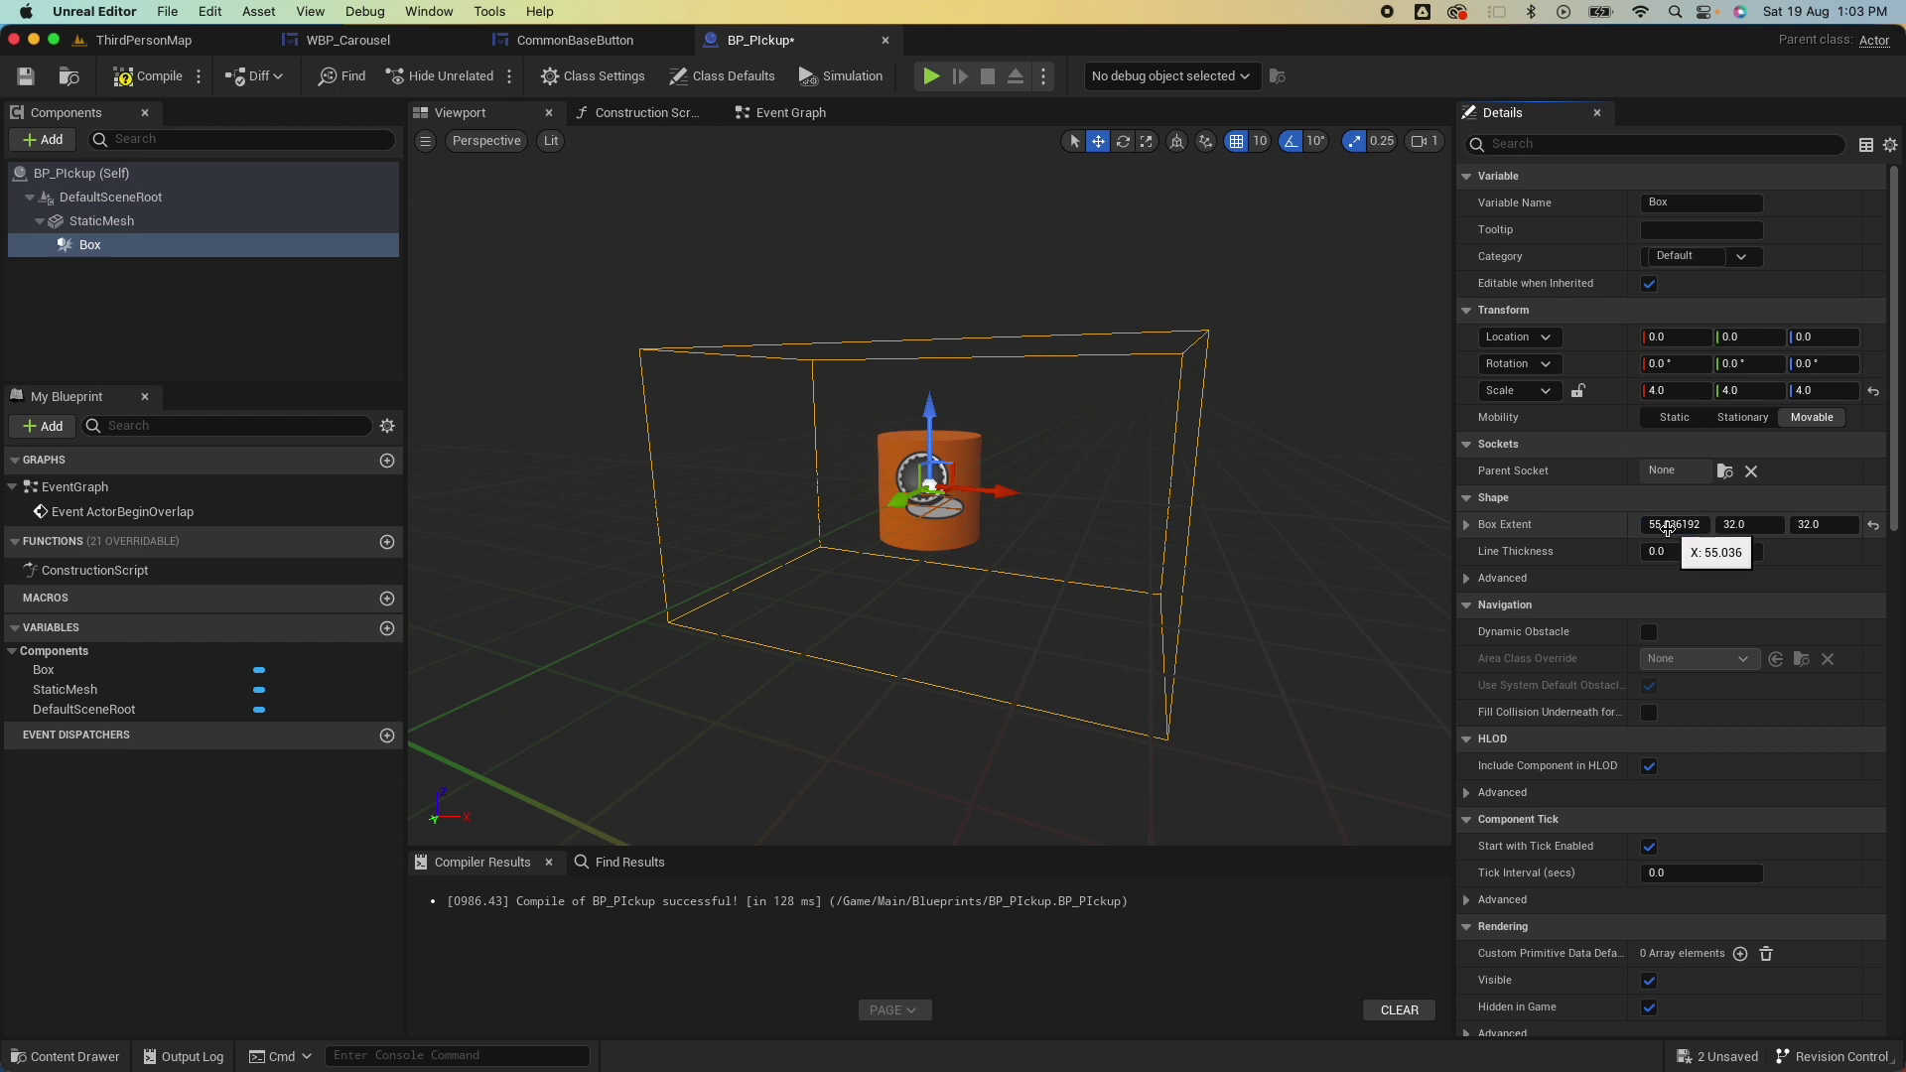
{"action": "key", "text": "Tab"}
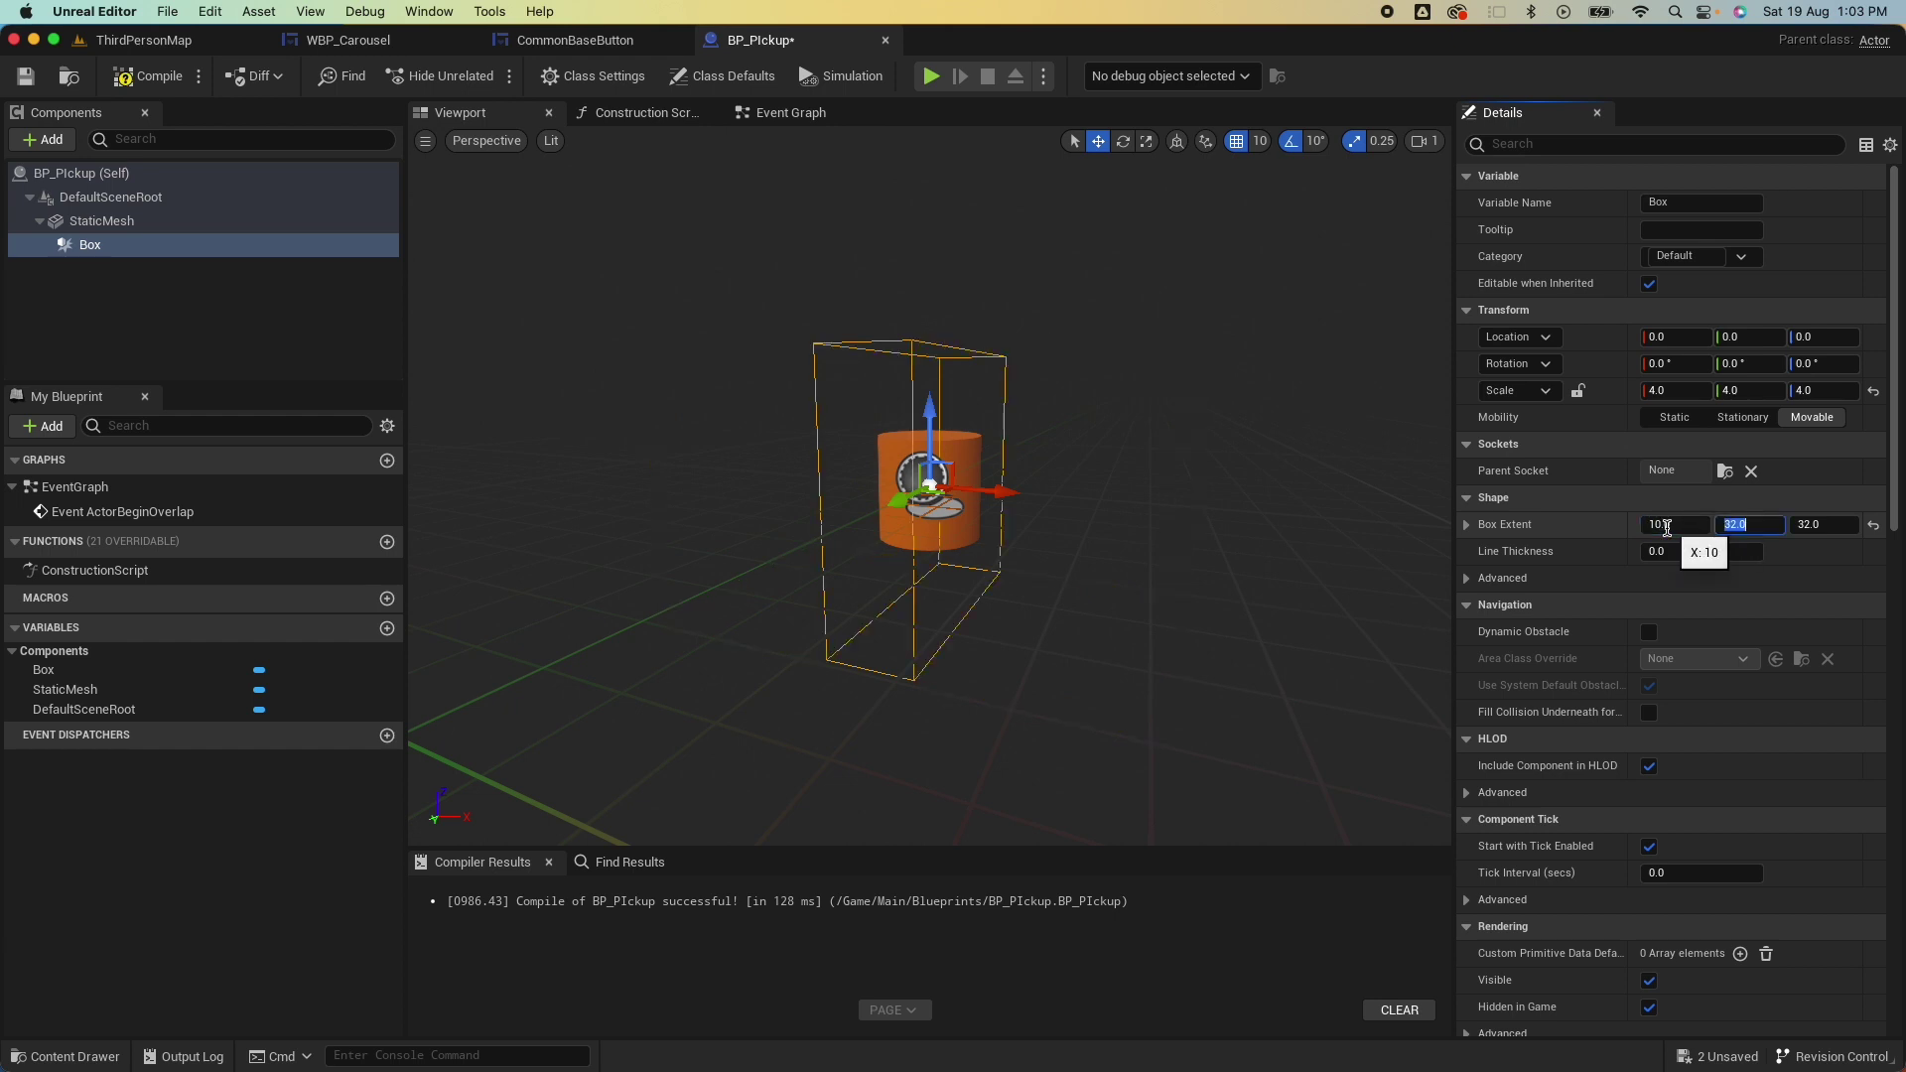
{"action": "key", "text": "Tab"}
{"action": "type", "text": "1"}
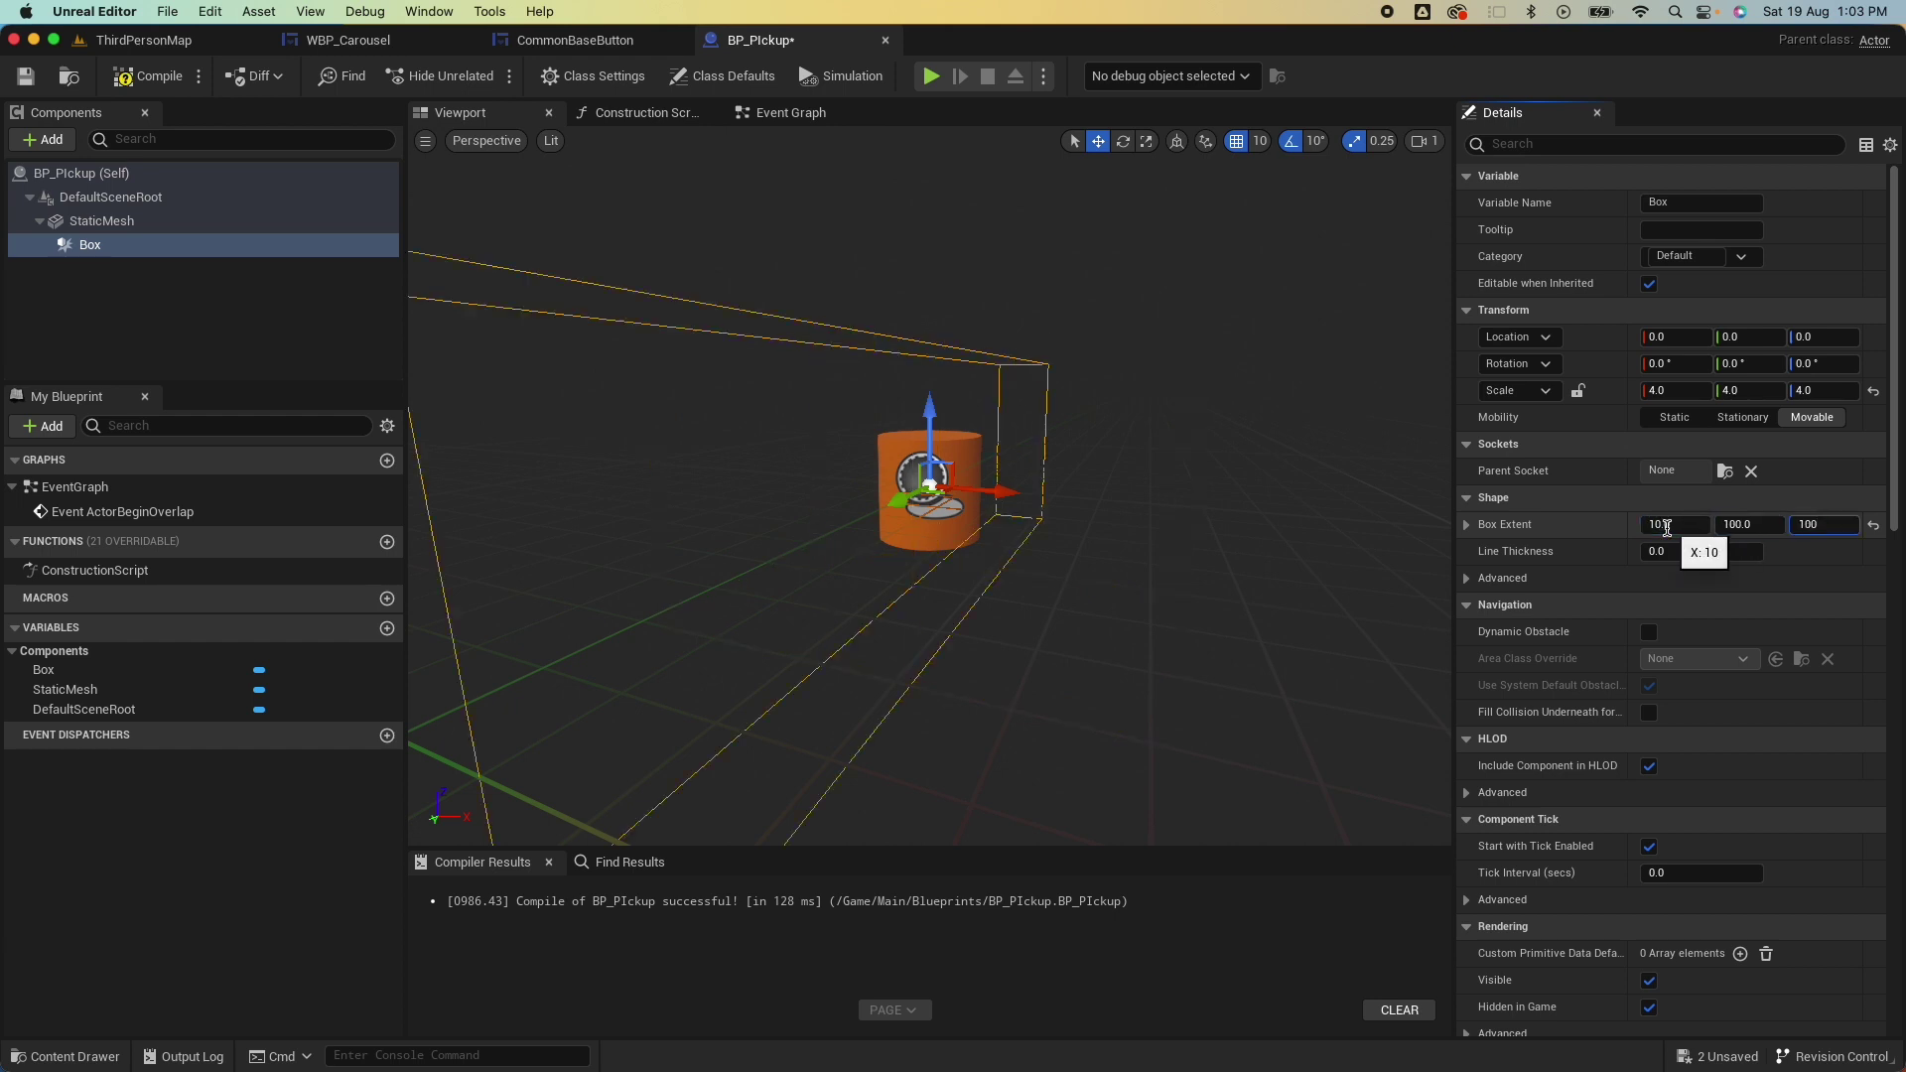
{"action": "type", "text": "00"}
{"action": "key", "text": "Return"}
{"action": "left_click", "coordinate": [1667, 527]}
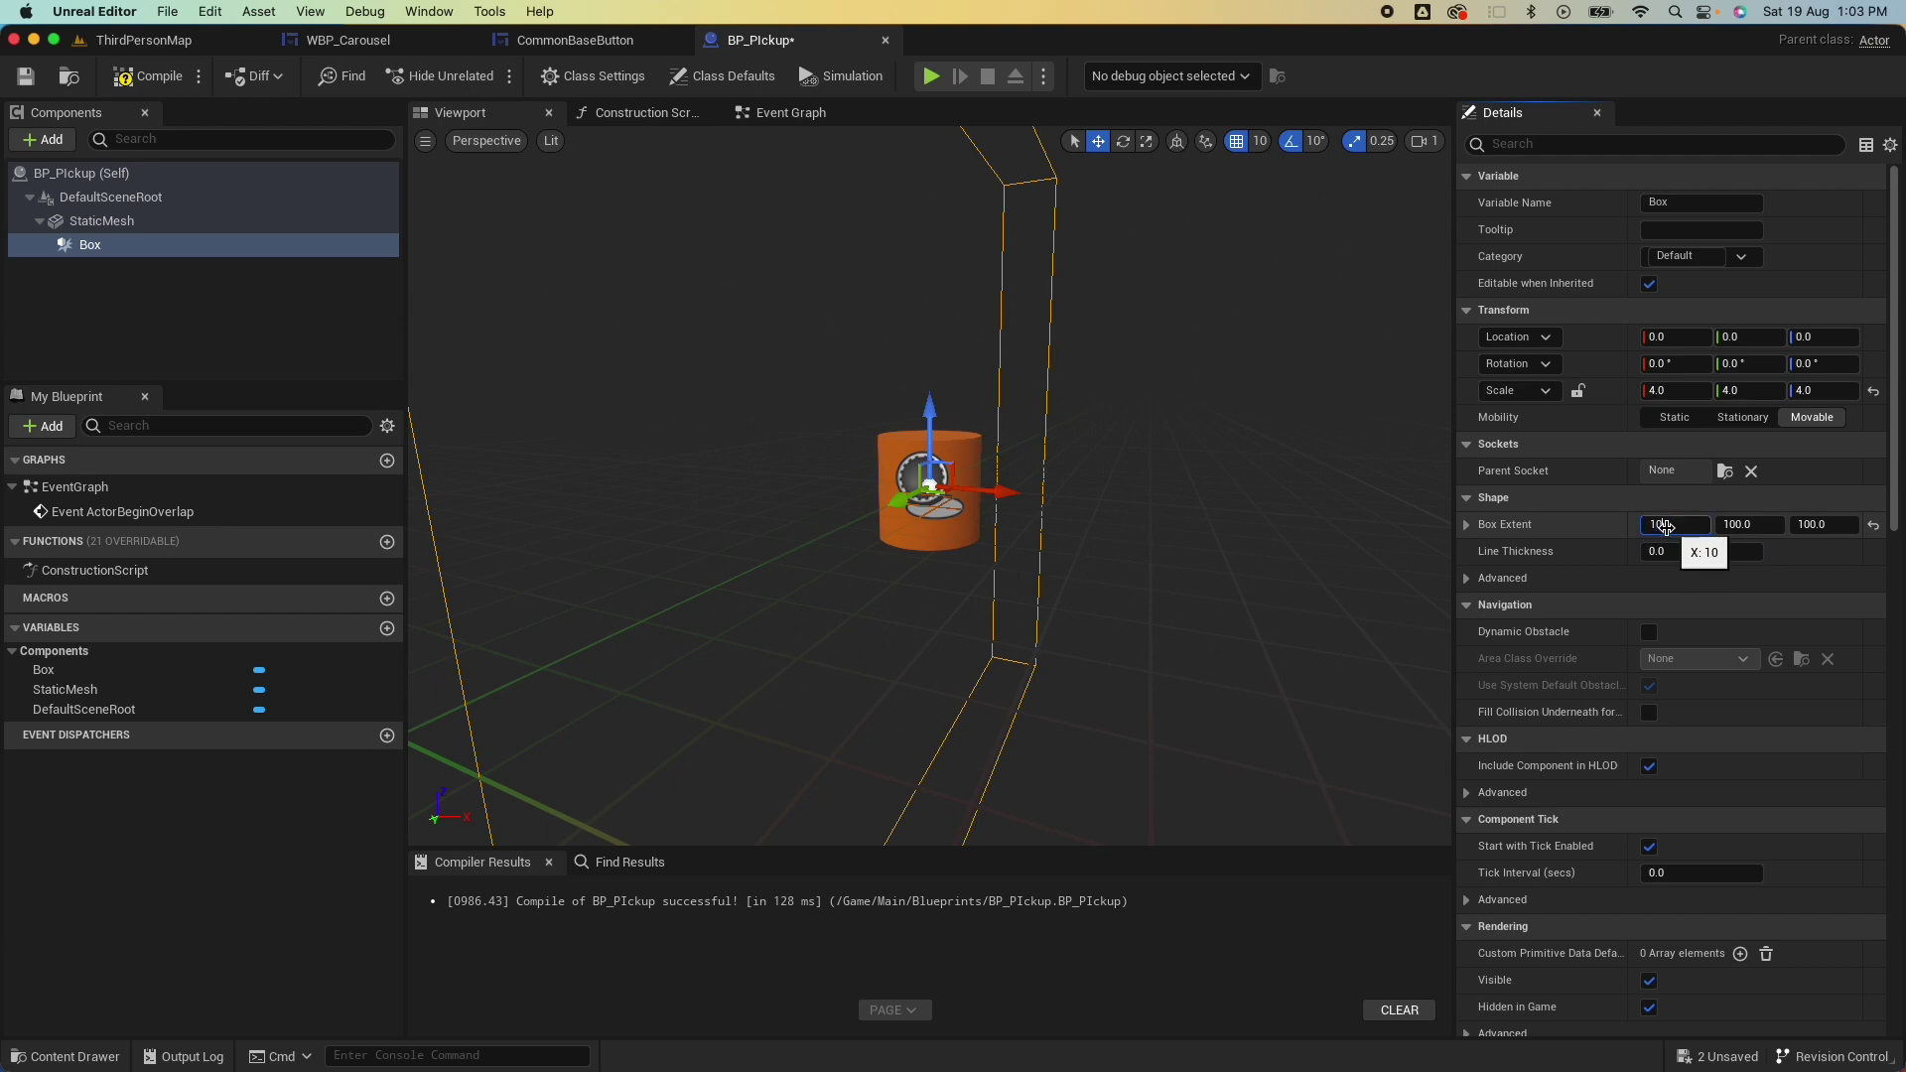
{"action": "type", "text": "100"}
{"action": "key", "text": "Return"}
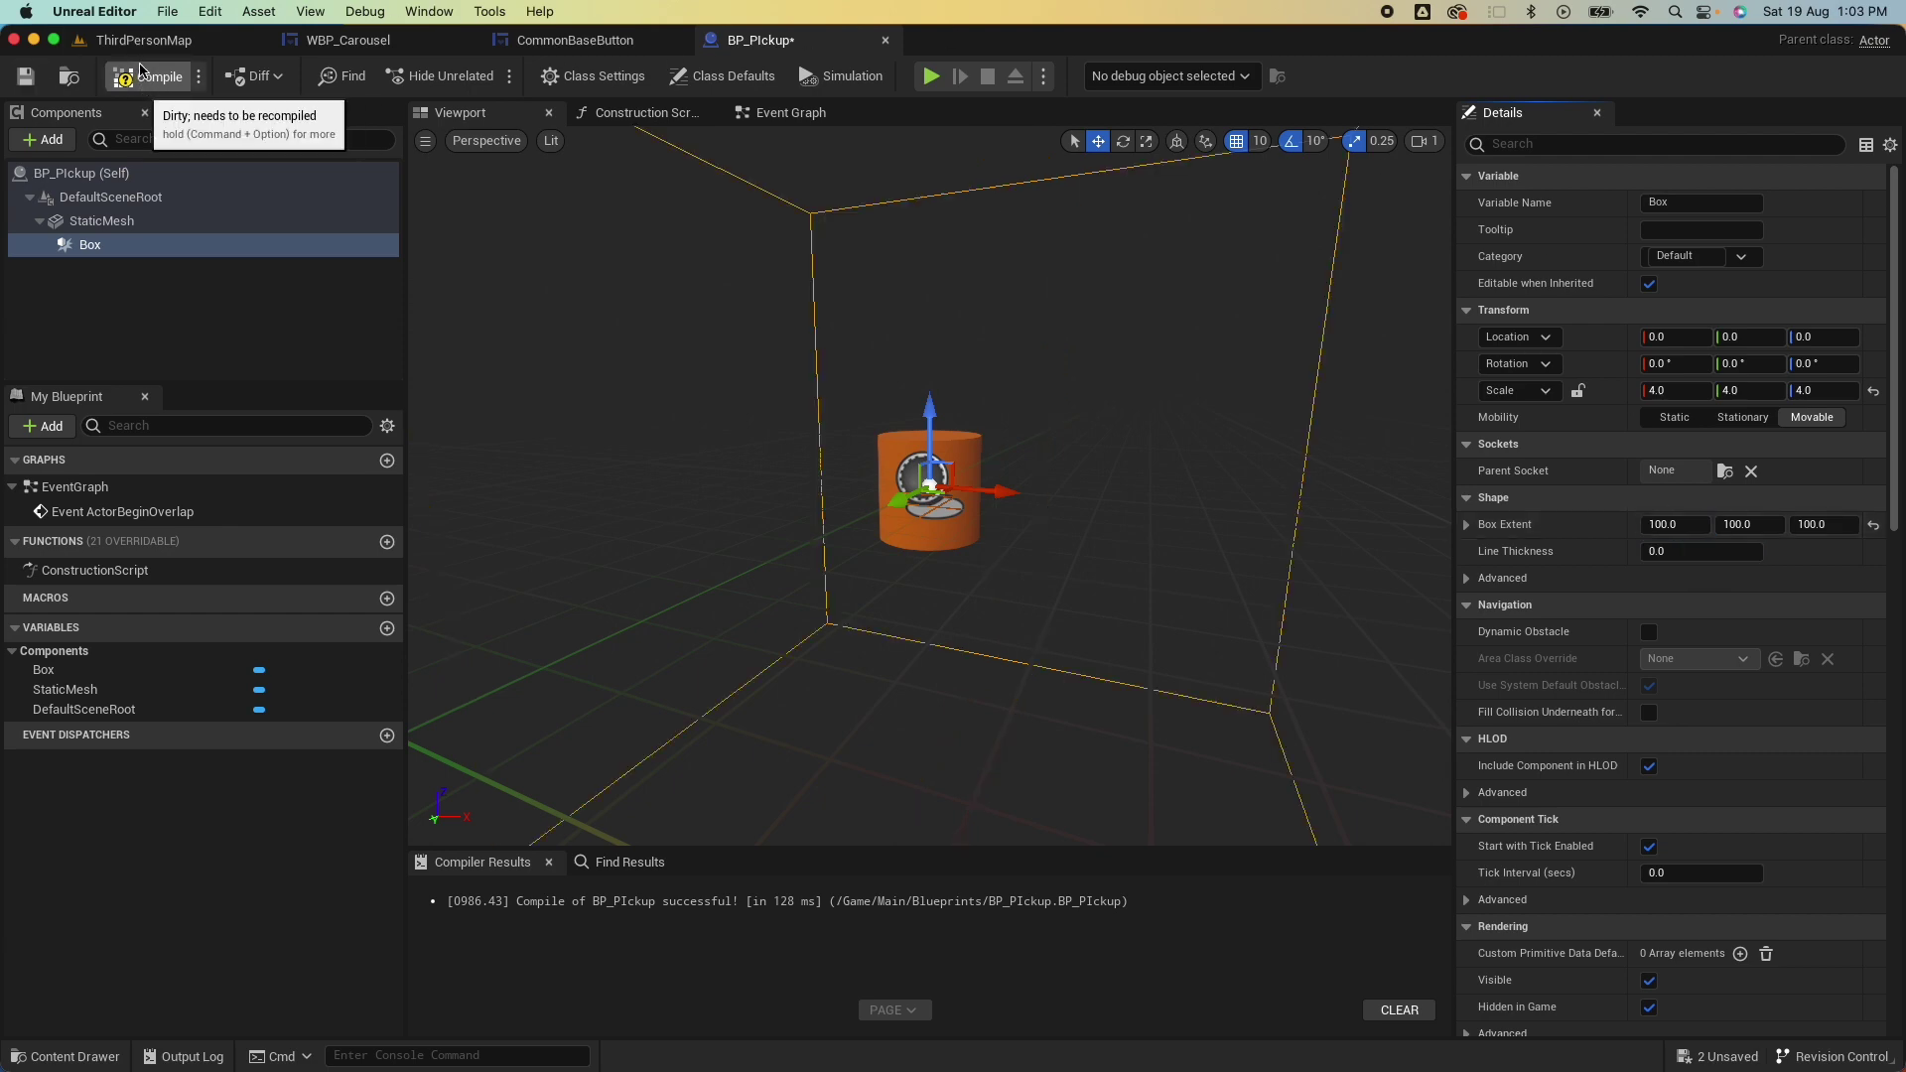
Play ThirdPersonMap and walk the character forward into the pickup to open the carousel.
{"action": "left_click", "coordinate": [144, 40]}
{"action": "left_click", "coordinate": [444, 75]}
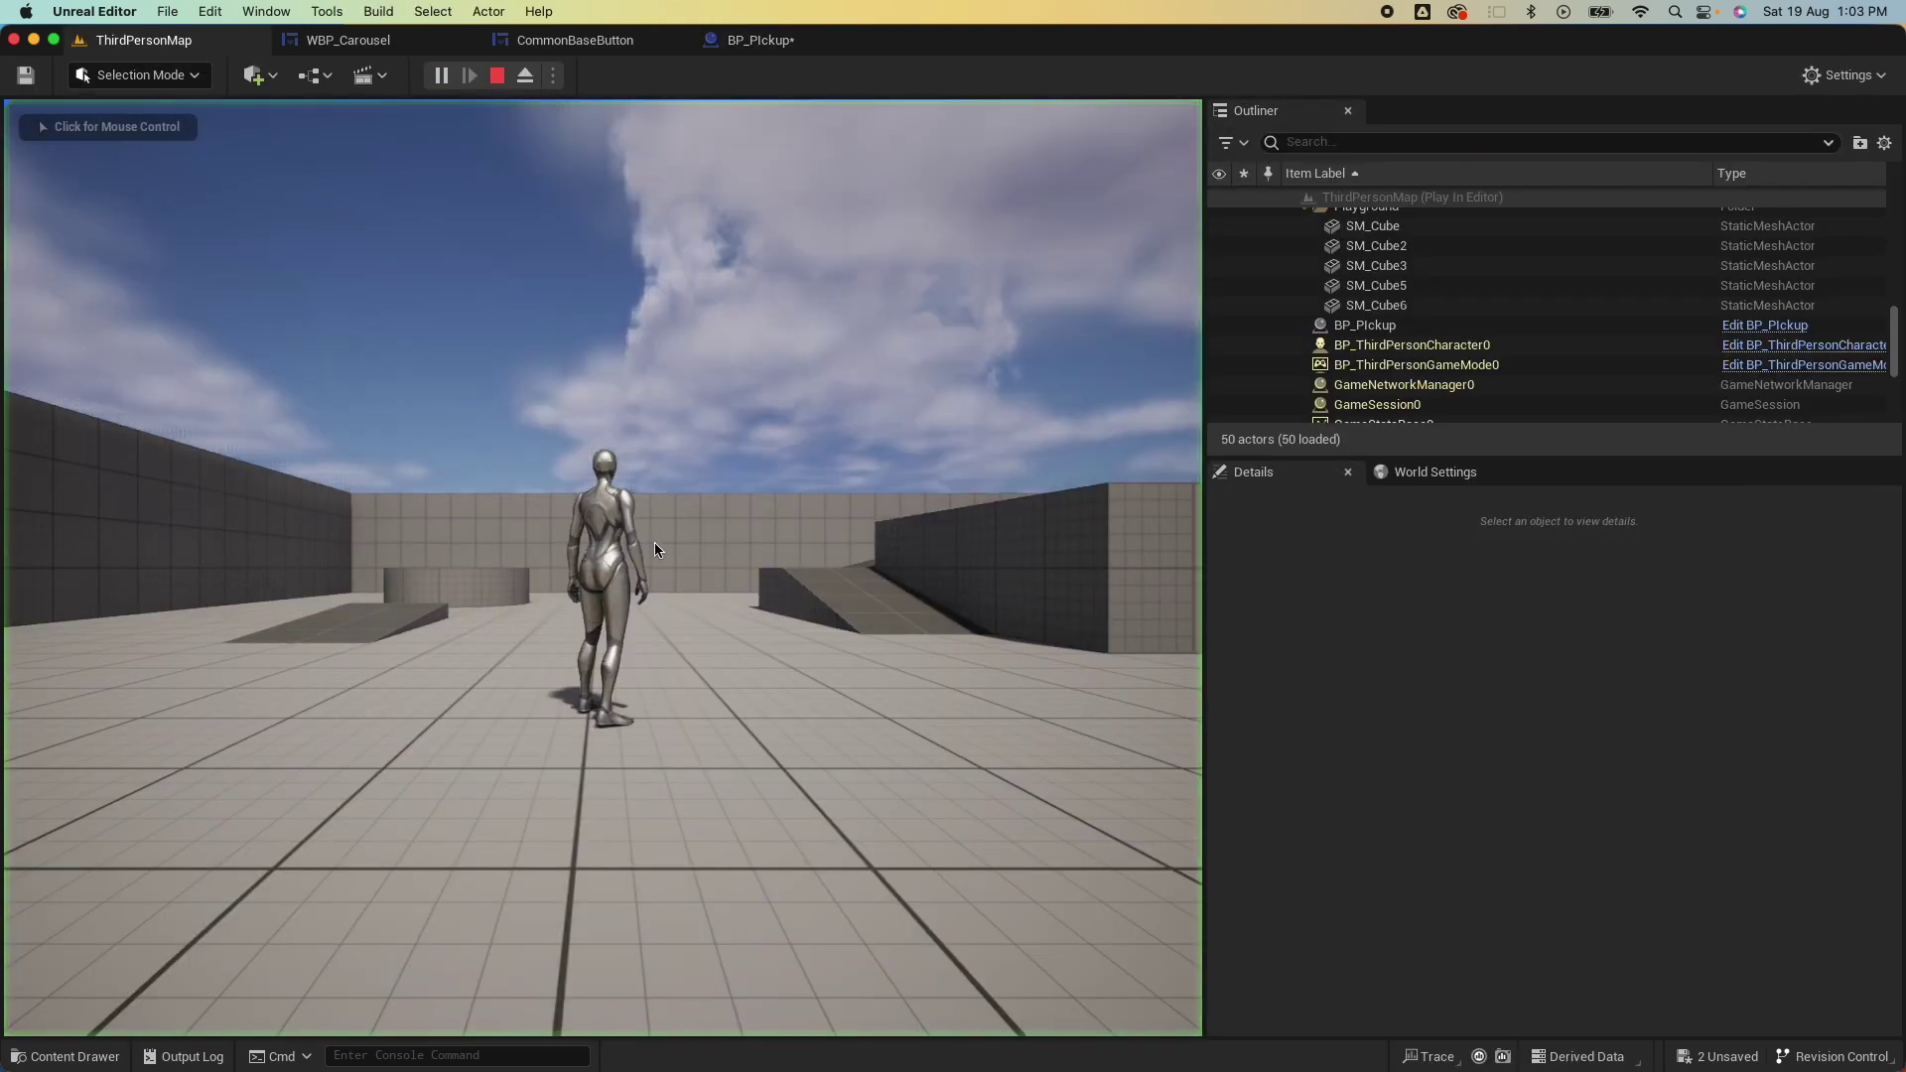
{"action": "left_click", "coordinate": [653, 542]}
{"action": "key", "text": "w"}
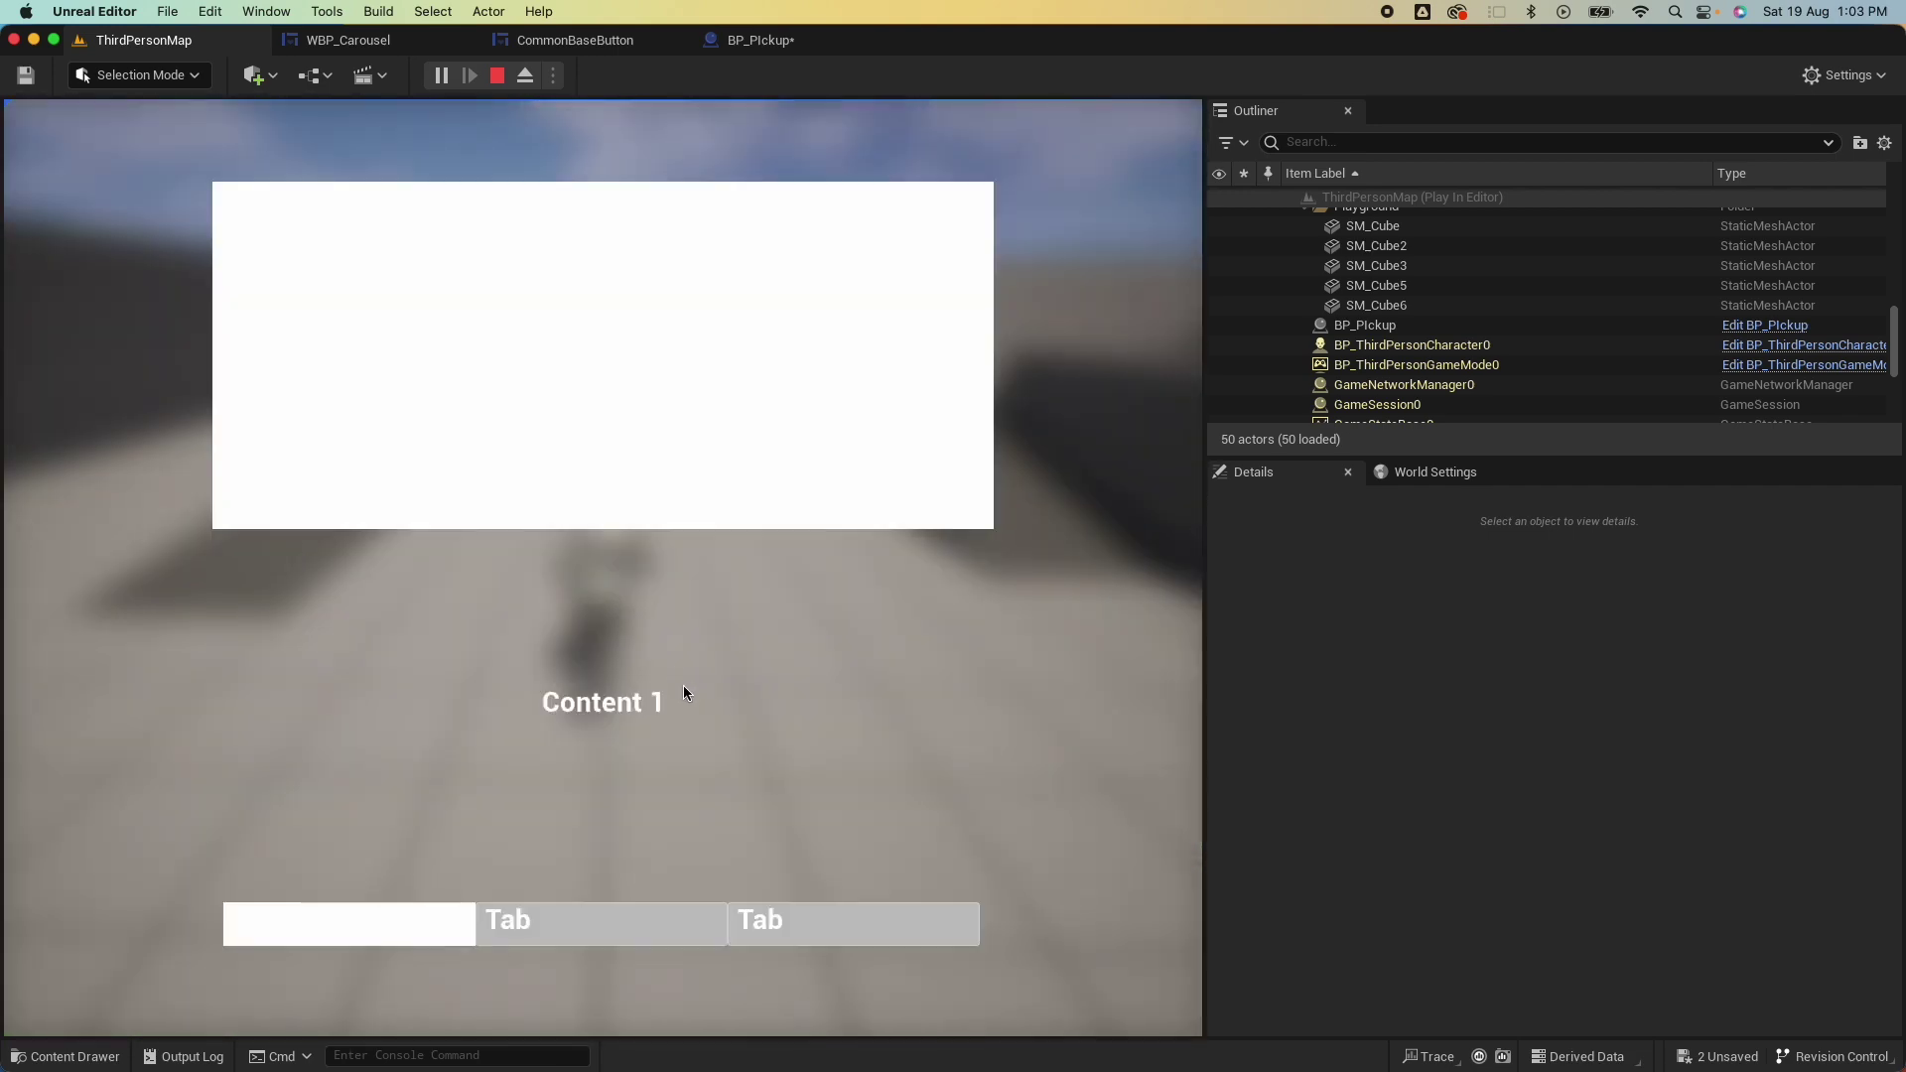
Test switching between the carousel pages with the different nav bar tabs, and end the play session.
{"action": "left_click", "coordinate": [557, 923]}
{"action": "left_click", "coordinate": [838, 927]}
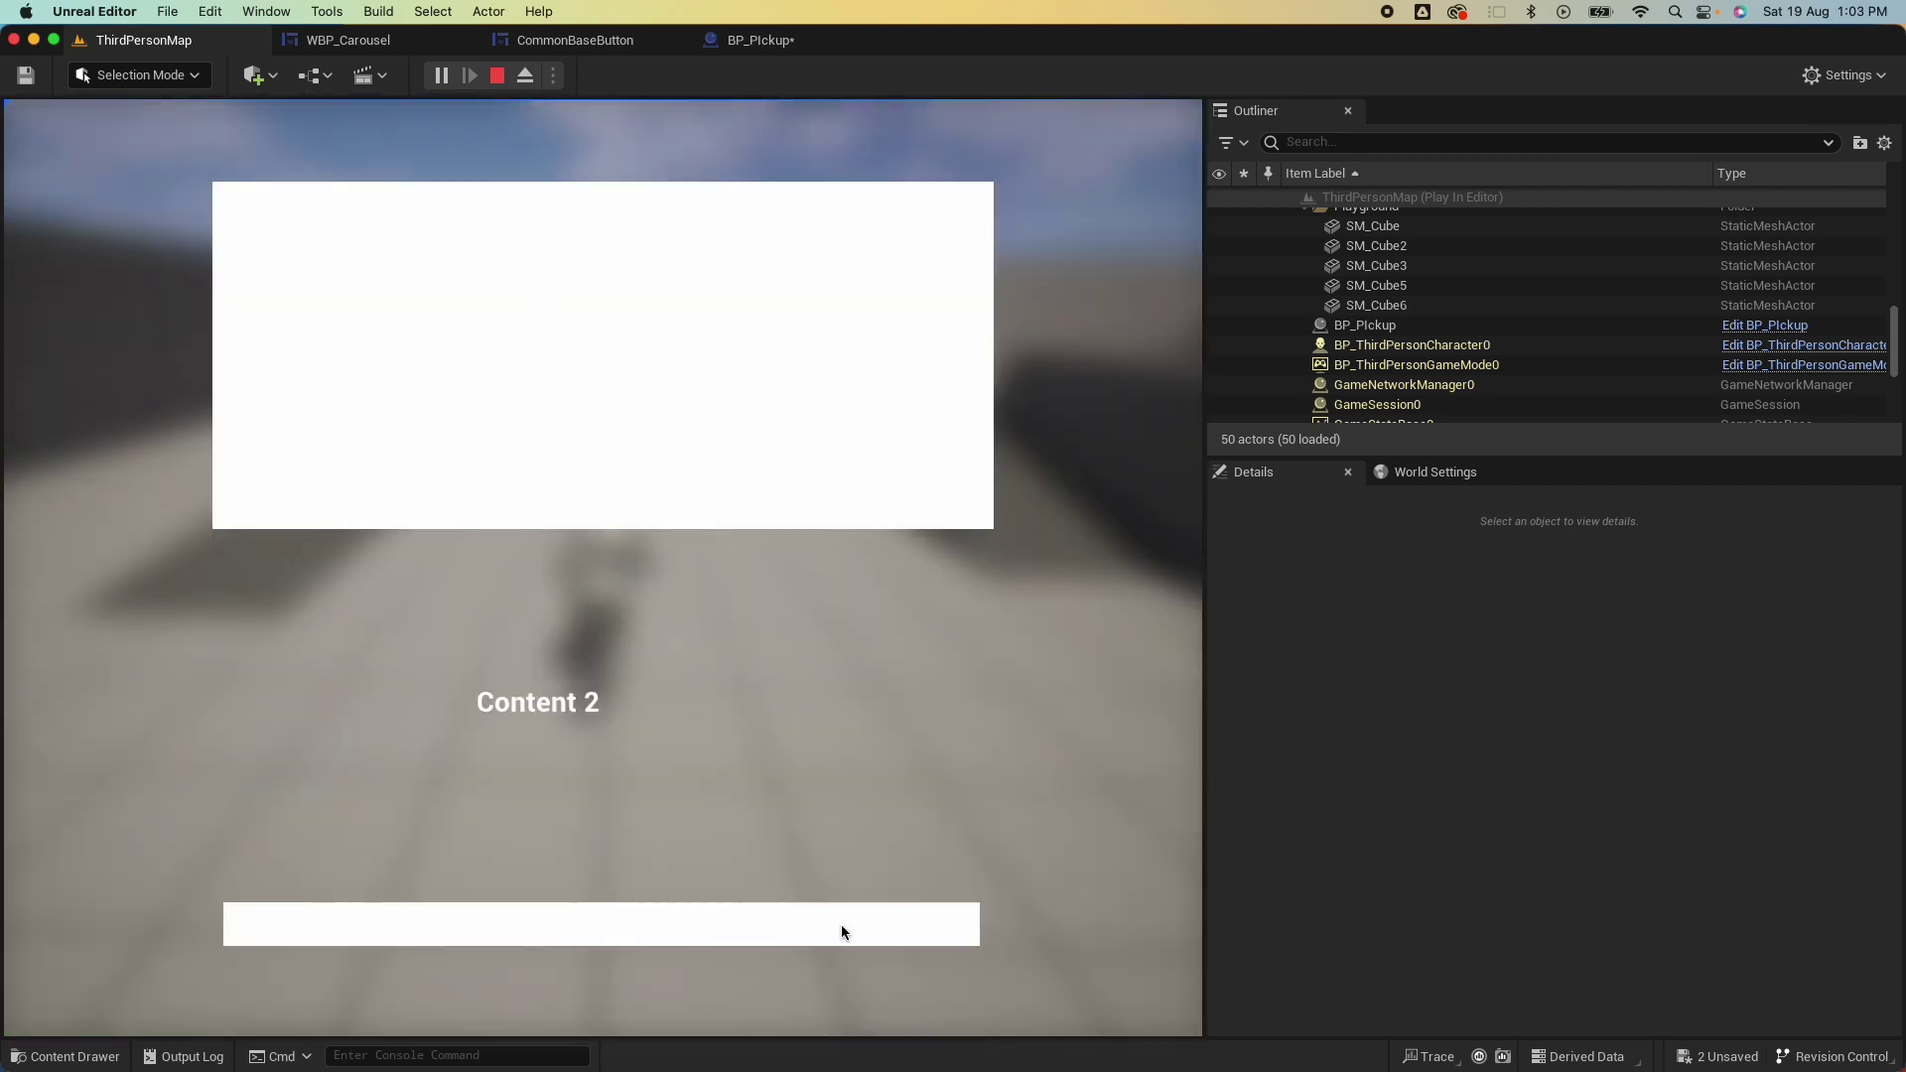
{"action": "left_click", "coordinate": [462, 925]}
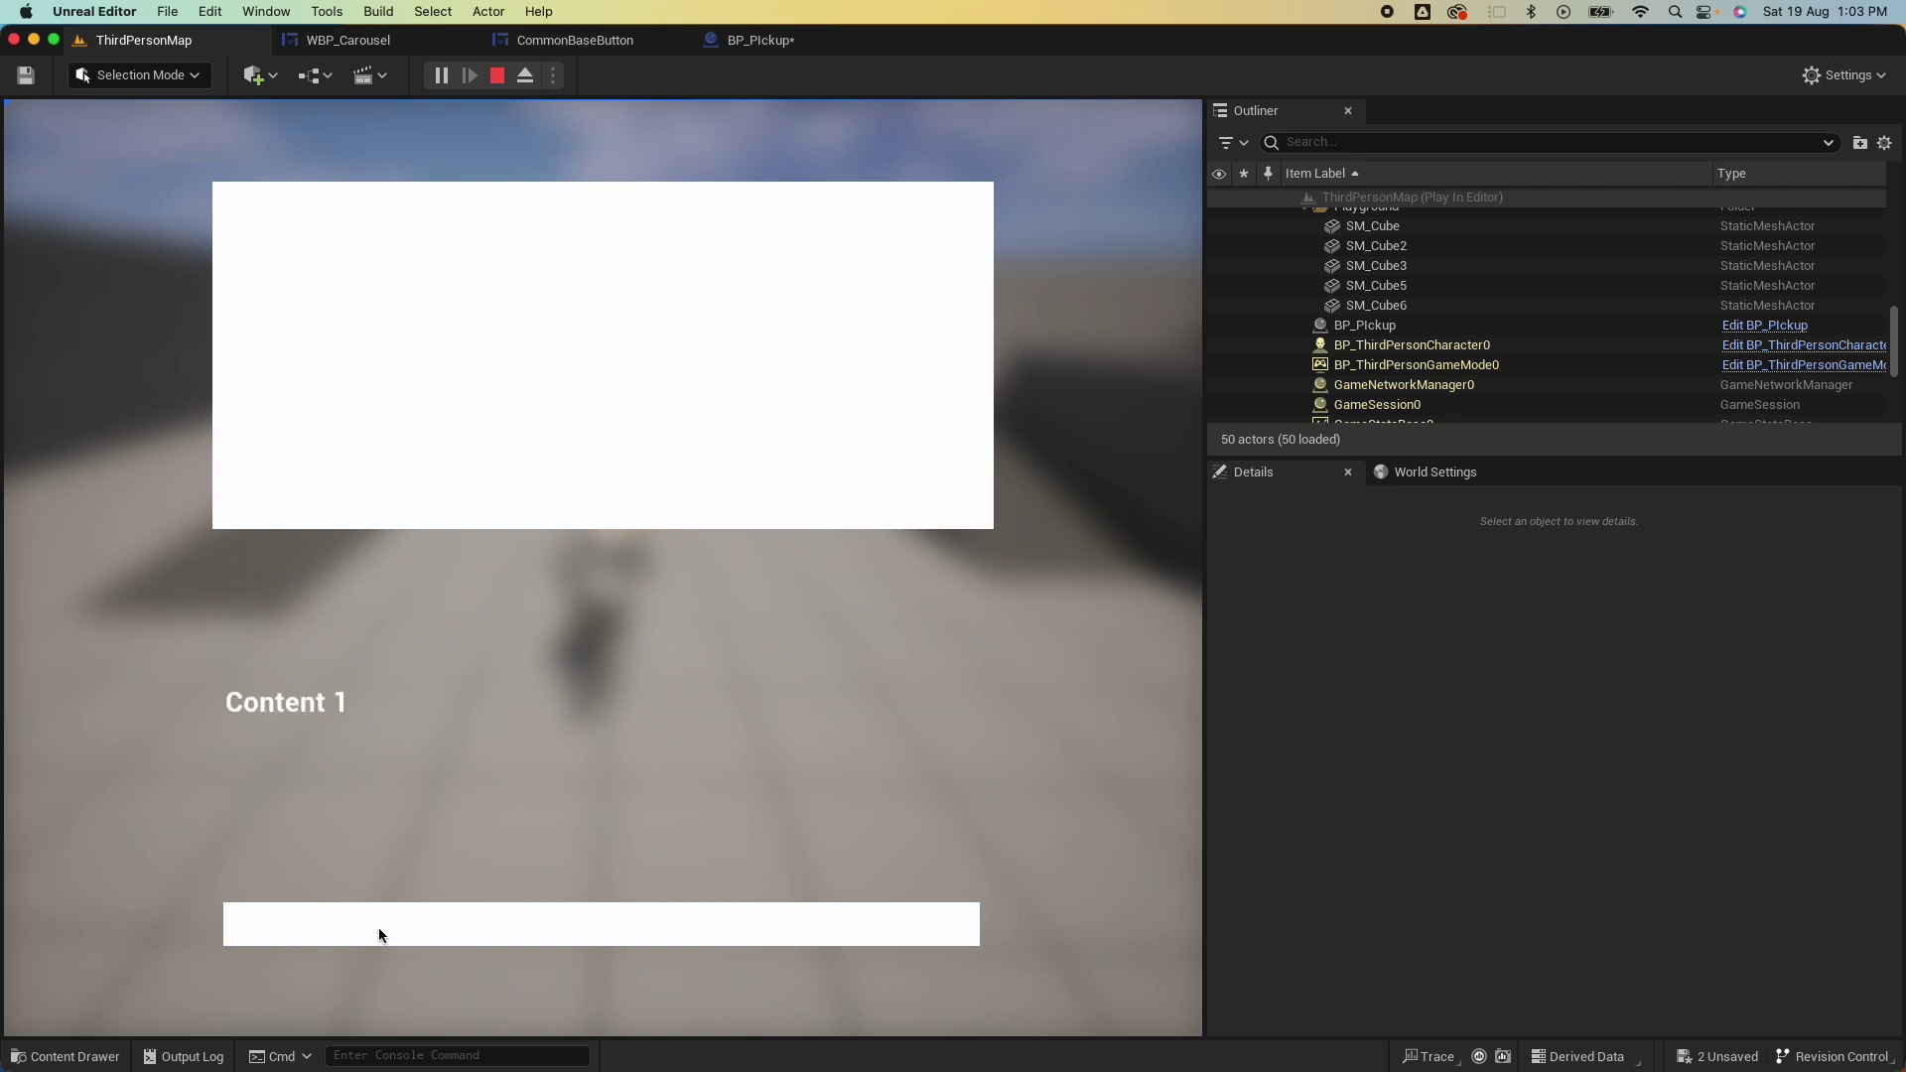
{"action": "left_click", "coordinate": [309, 923]}
{"action": "left_click", "coordinate": [633, 929]}
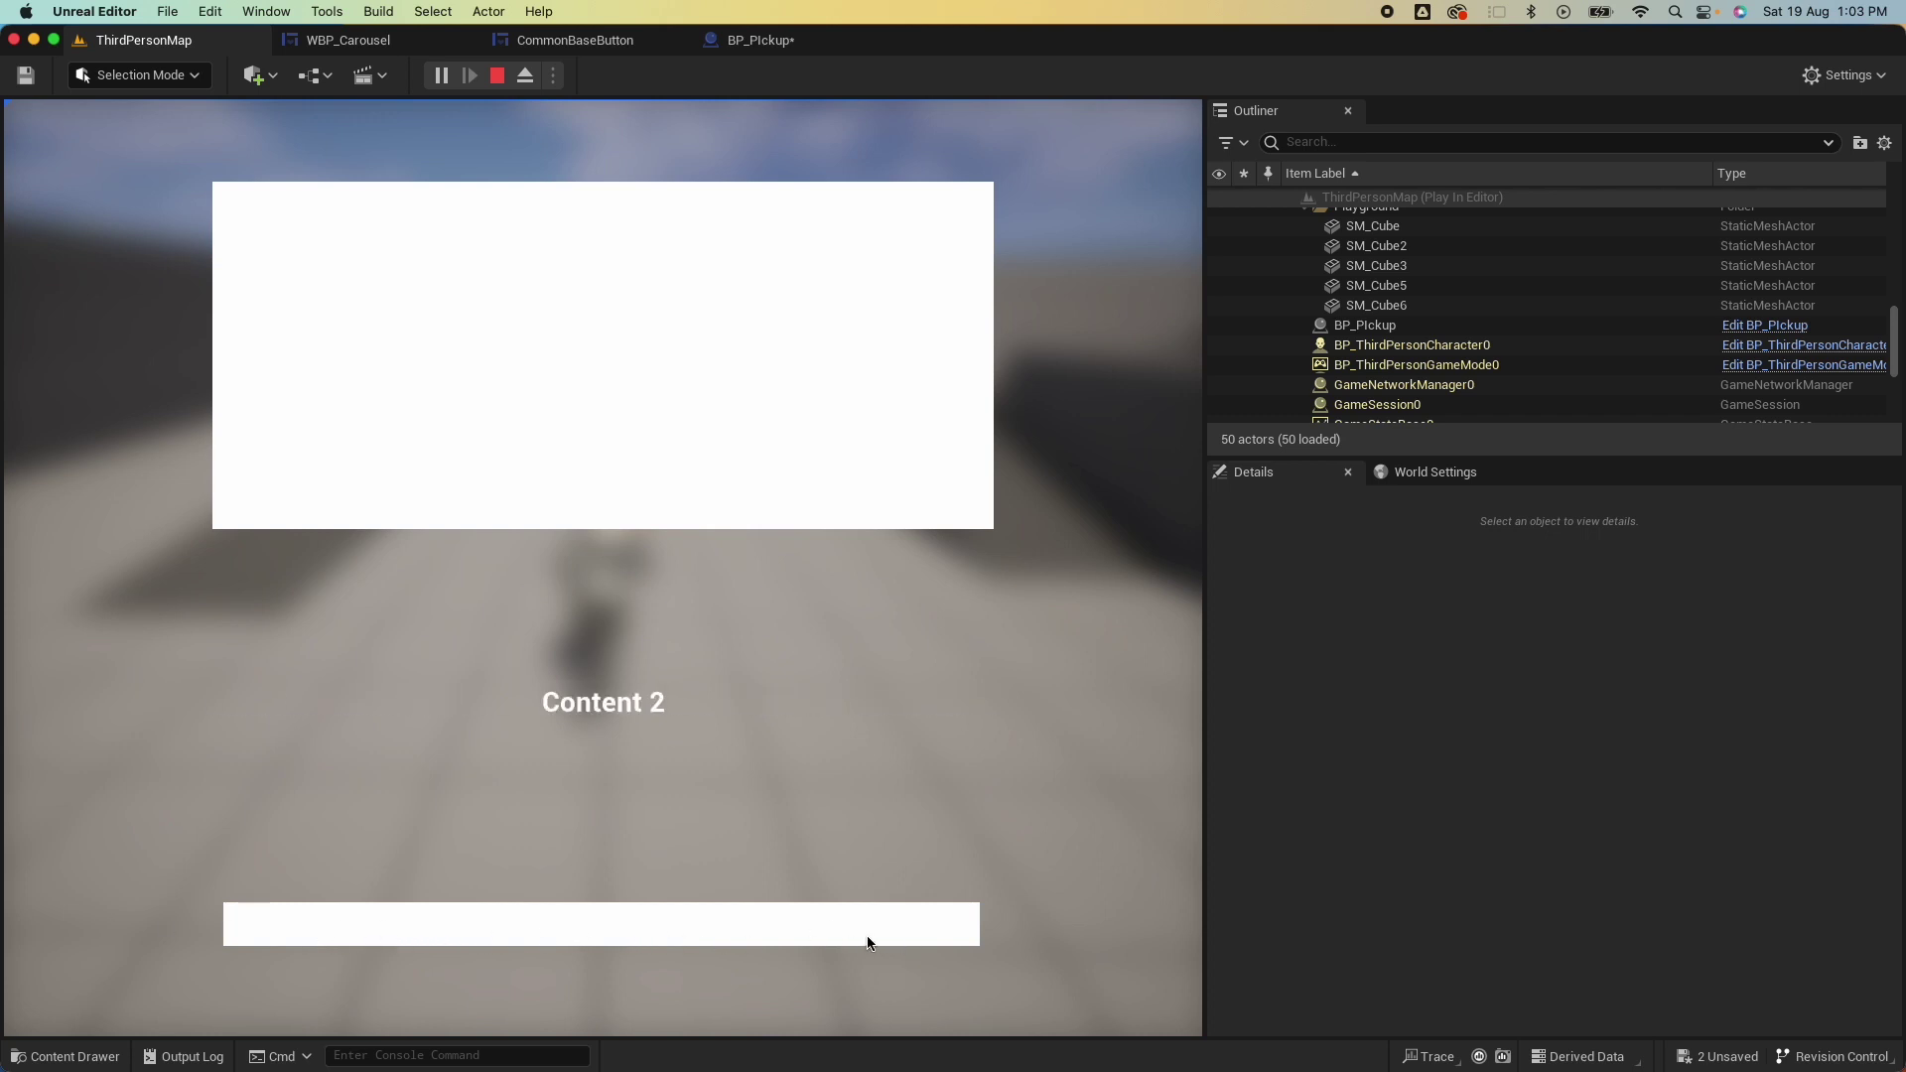
{"action": "key", "text": "Escape"}
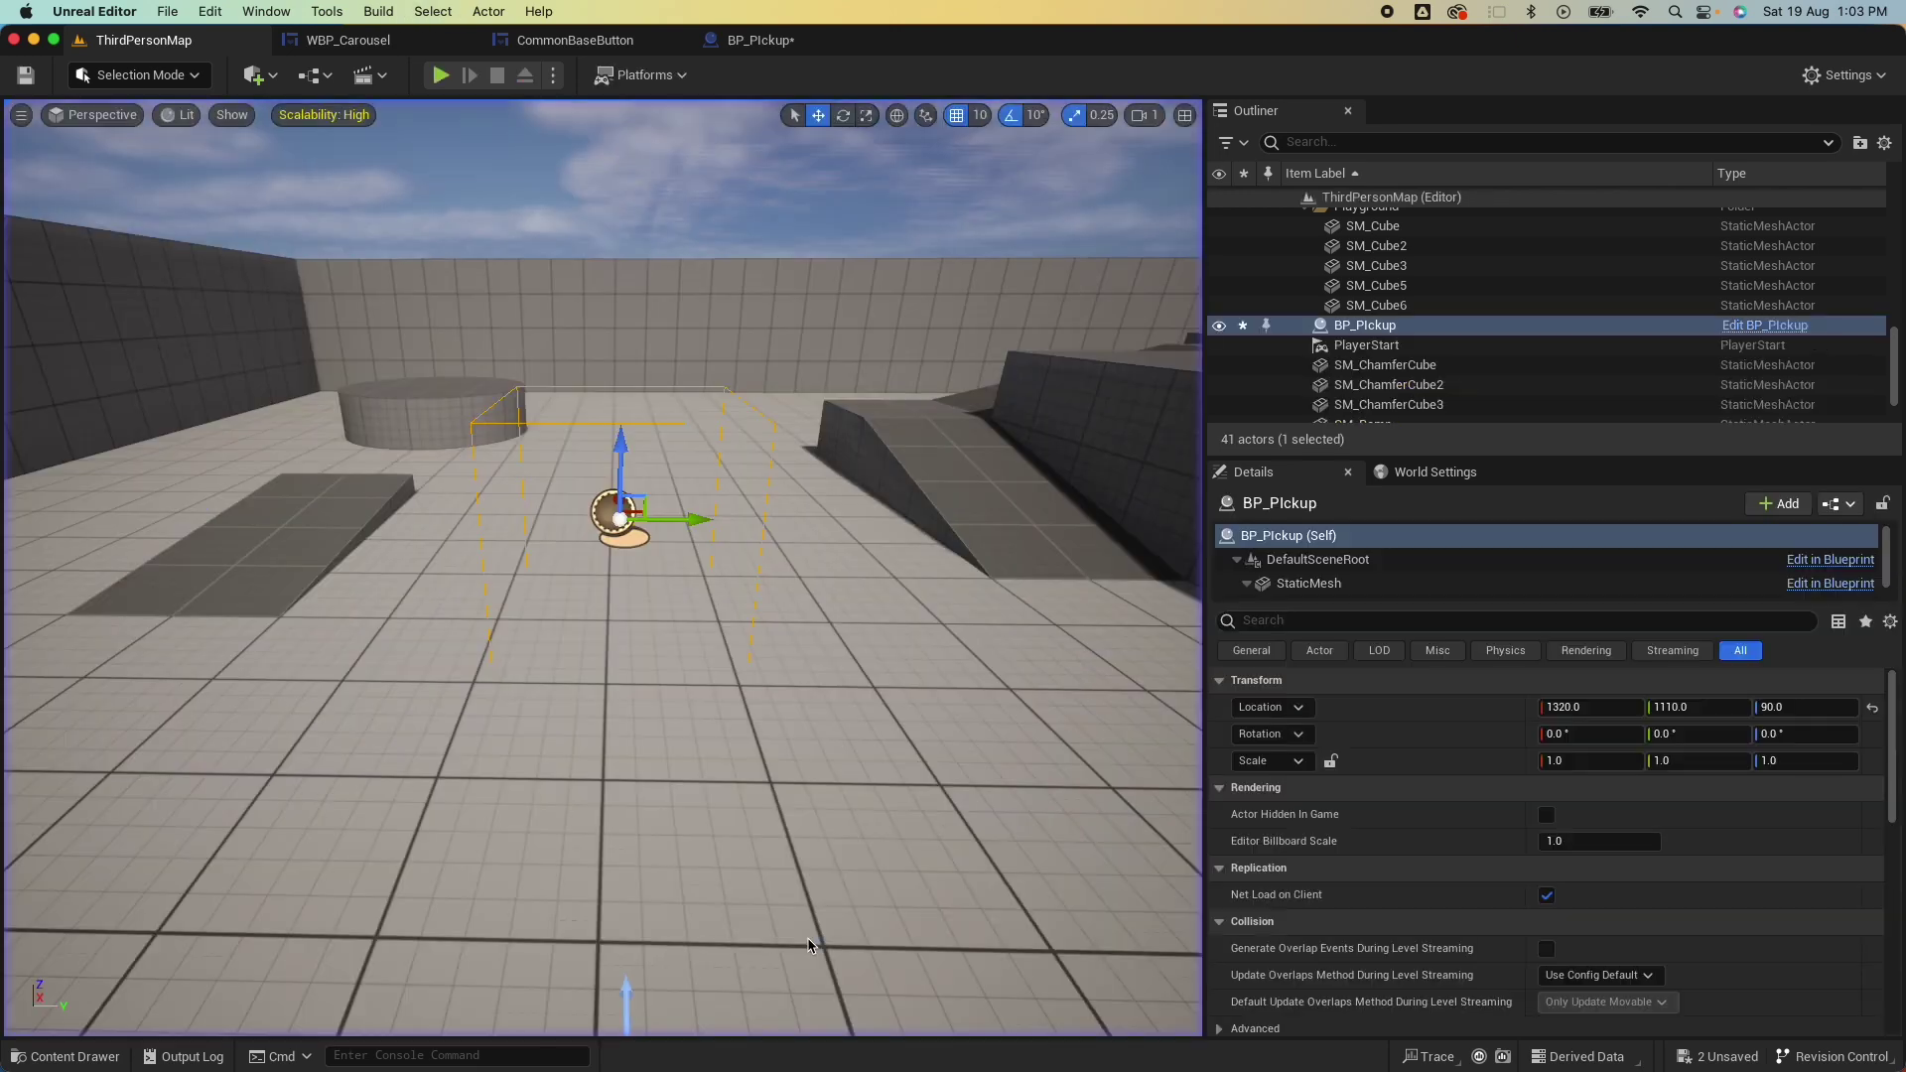
Create a new style blueprint named CommonButtonStyle in Content/Main/UI for the Style property of CommonBaseButton.
{"action": "left_click", "coordinate": [593, 40]}
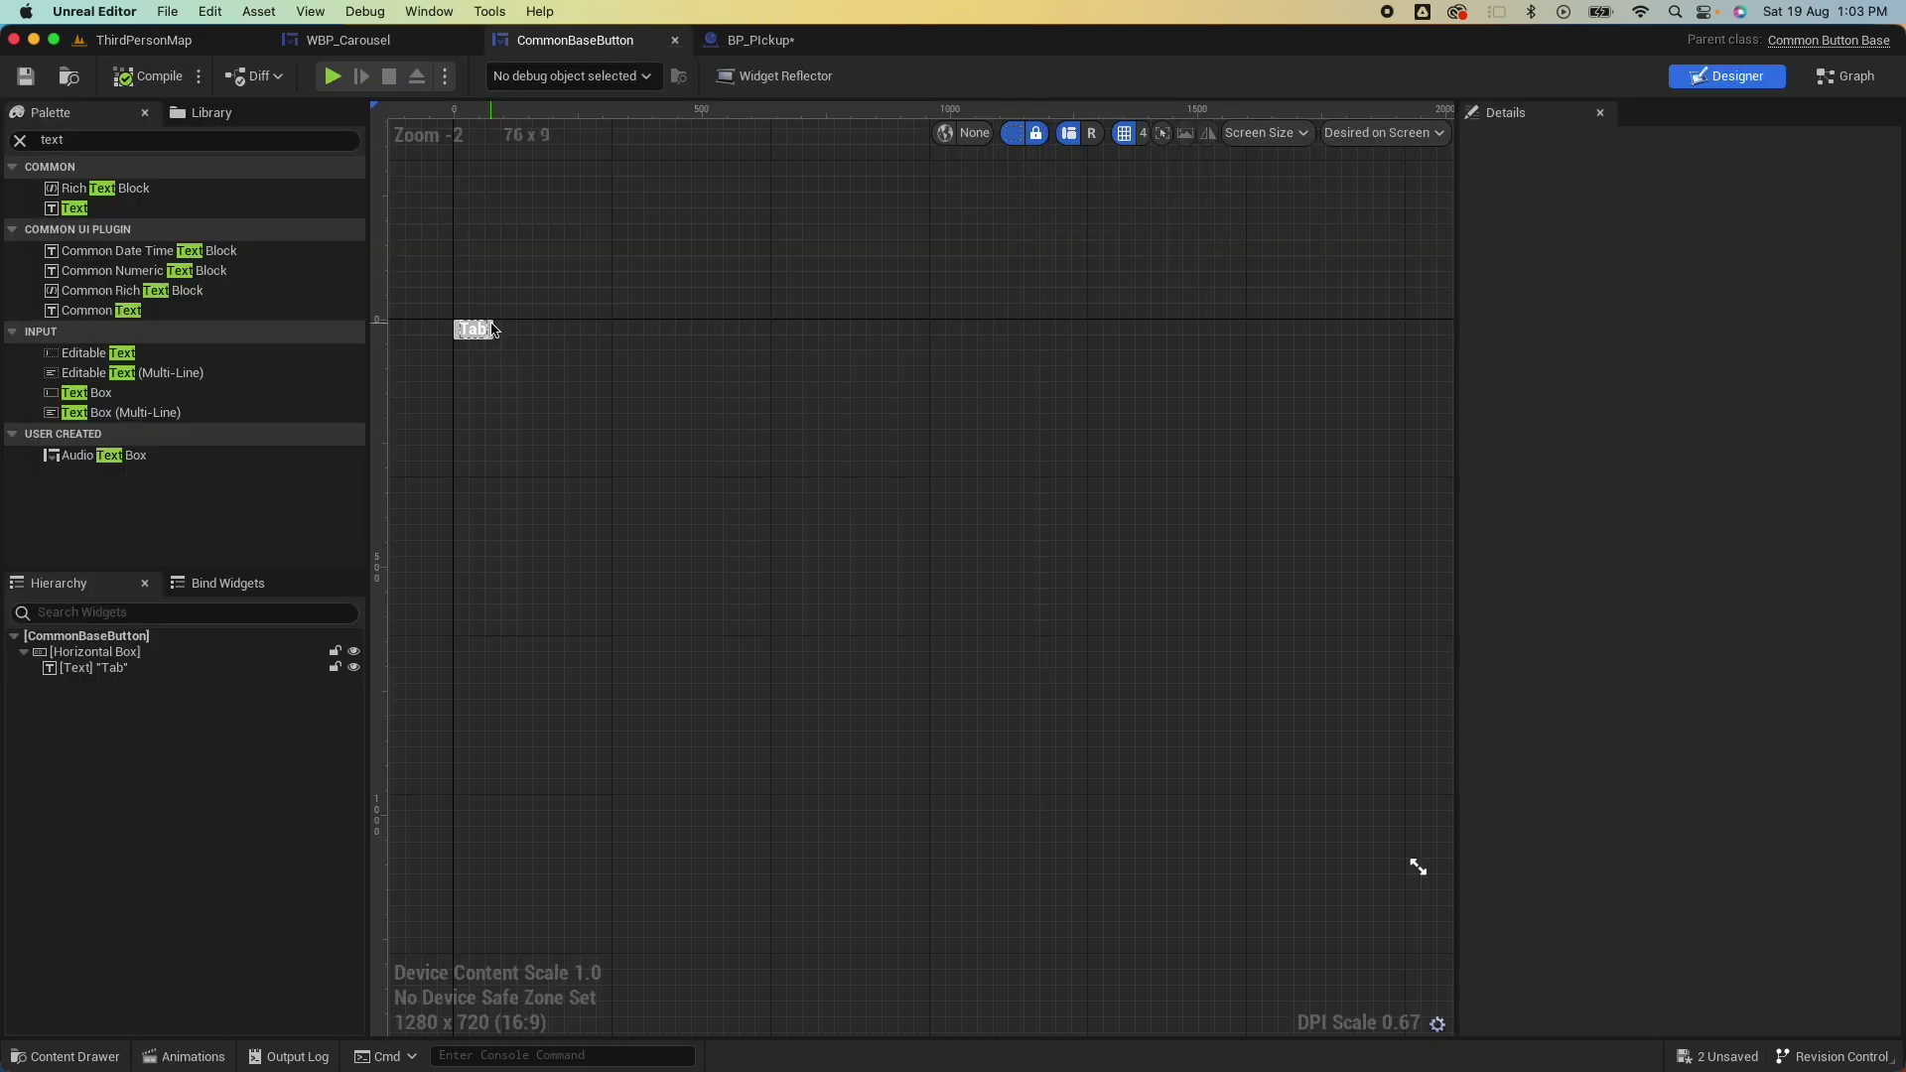
{"action": "left_click", "coordinate": [123, 637]}
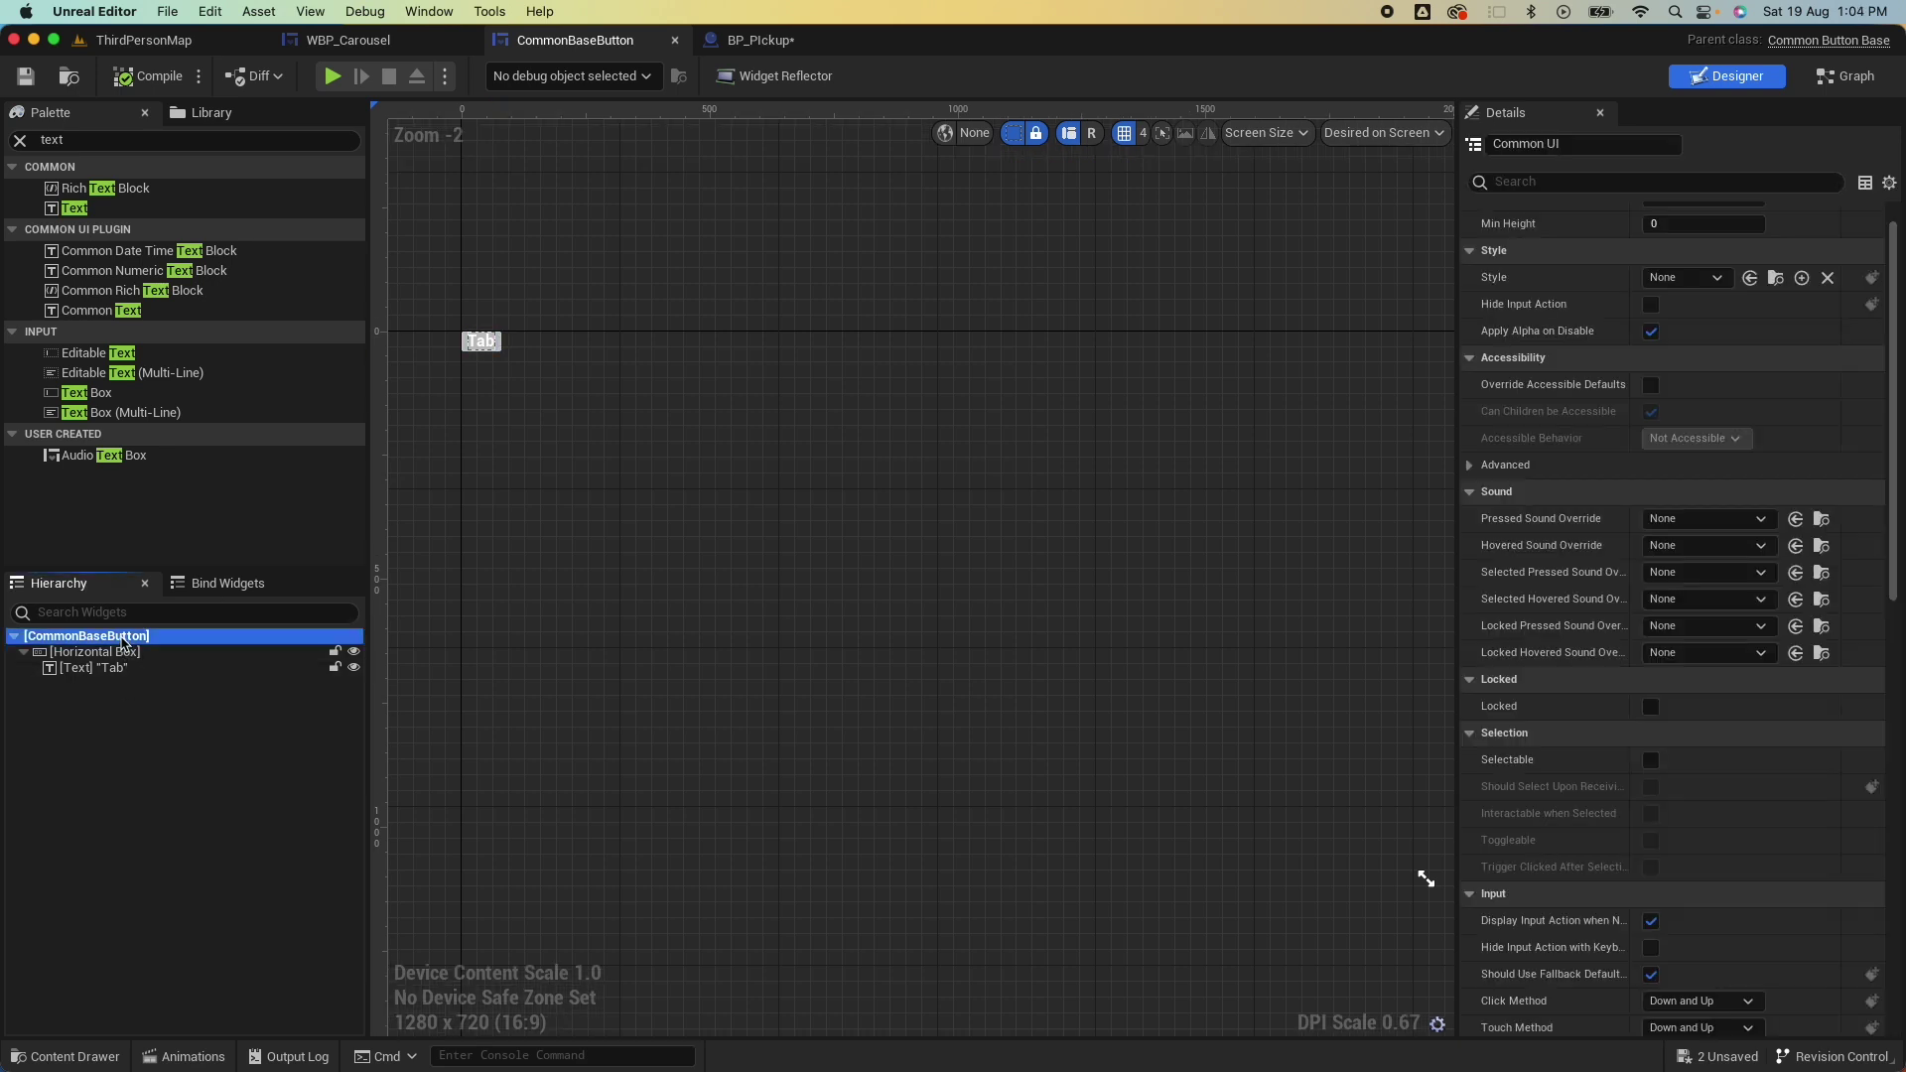
{"action": "scroll", "coordinate": [1688, 596], "scroll_direction": "up", "scroll_amount": 1}
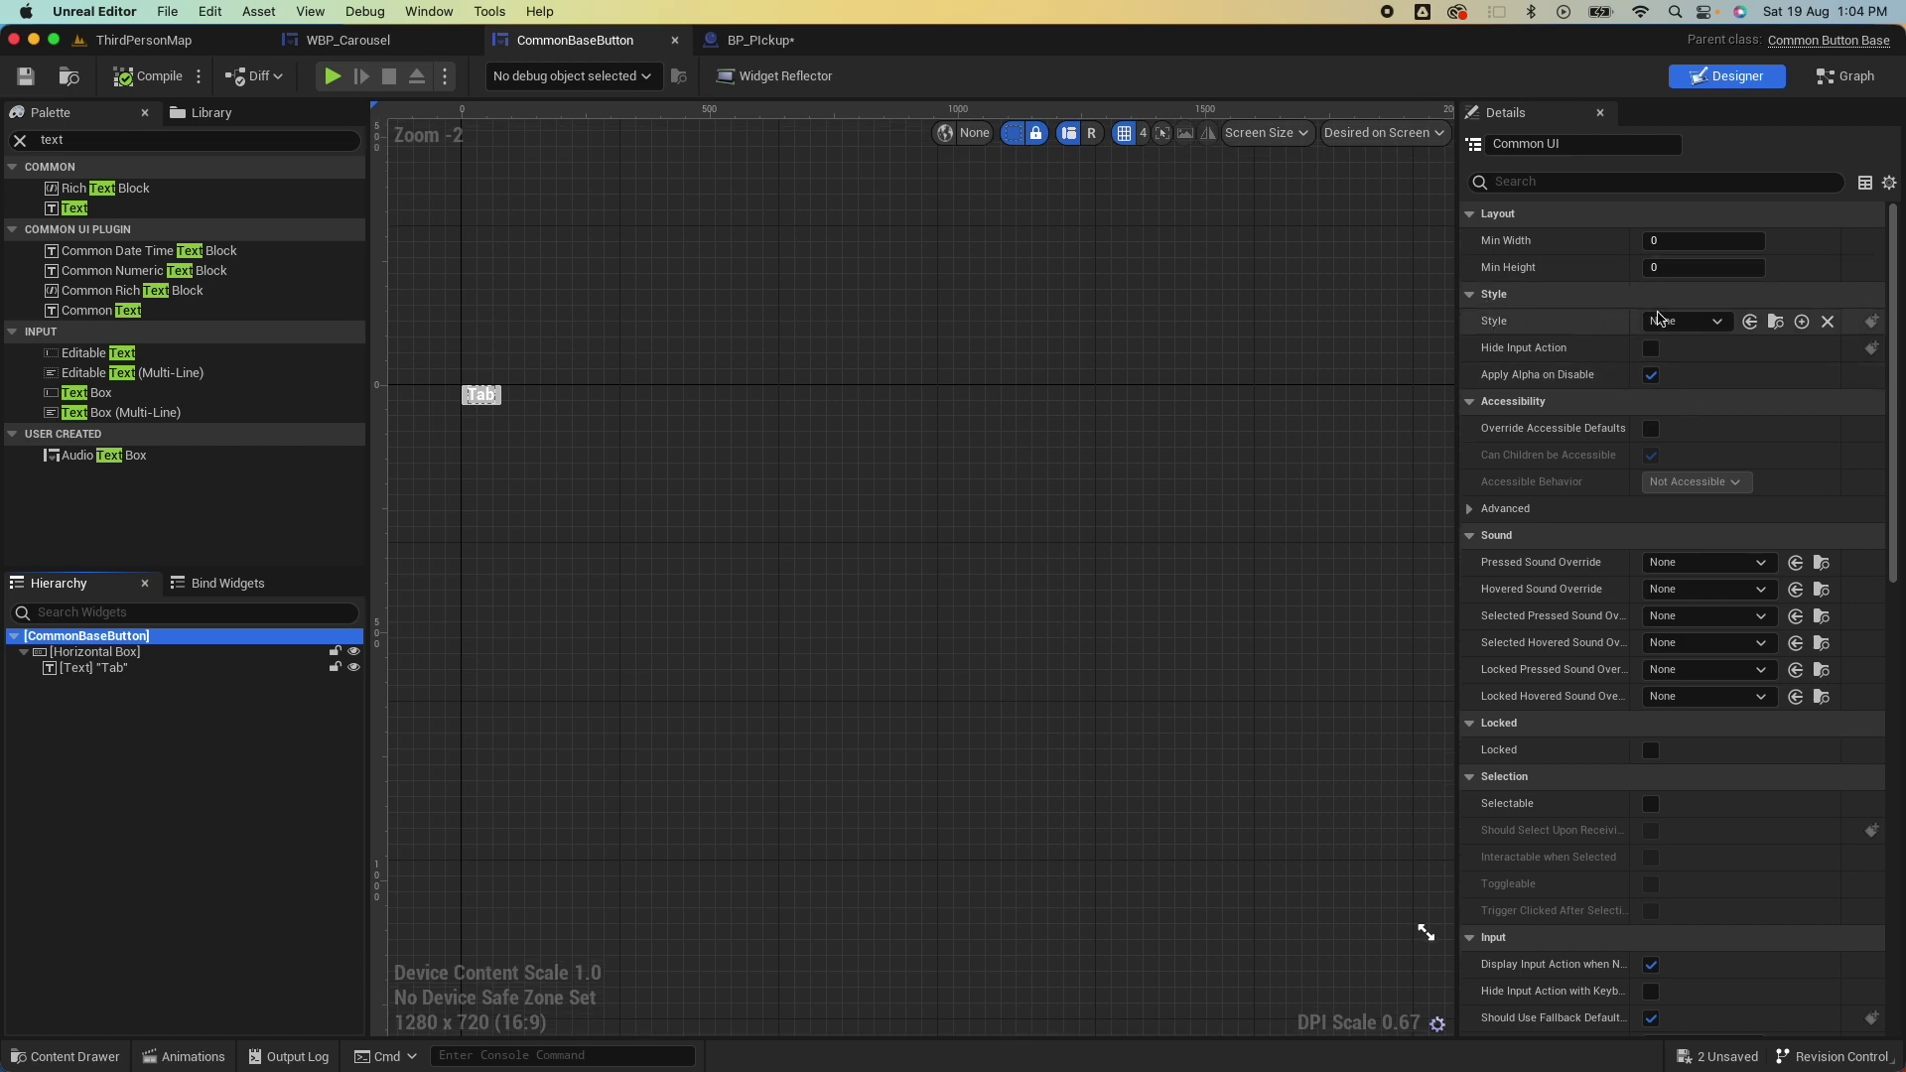
{"action": "left_click", "coordinate": [1693, 322]}
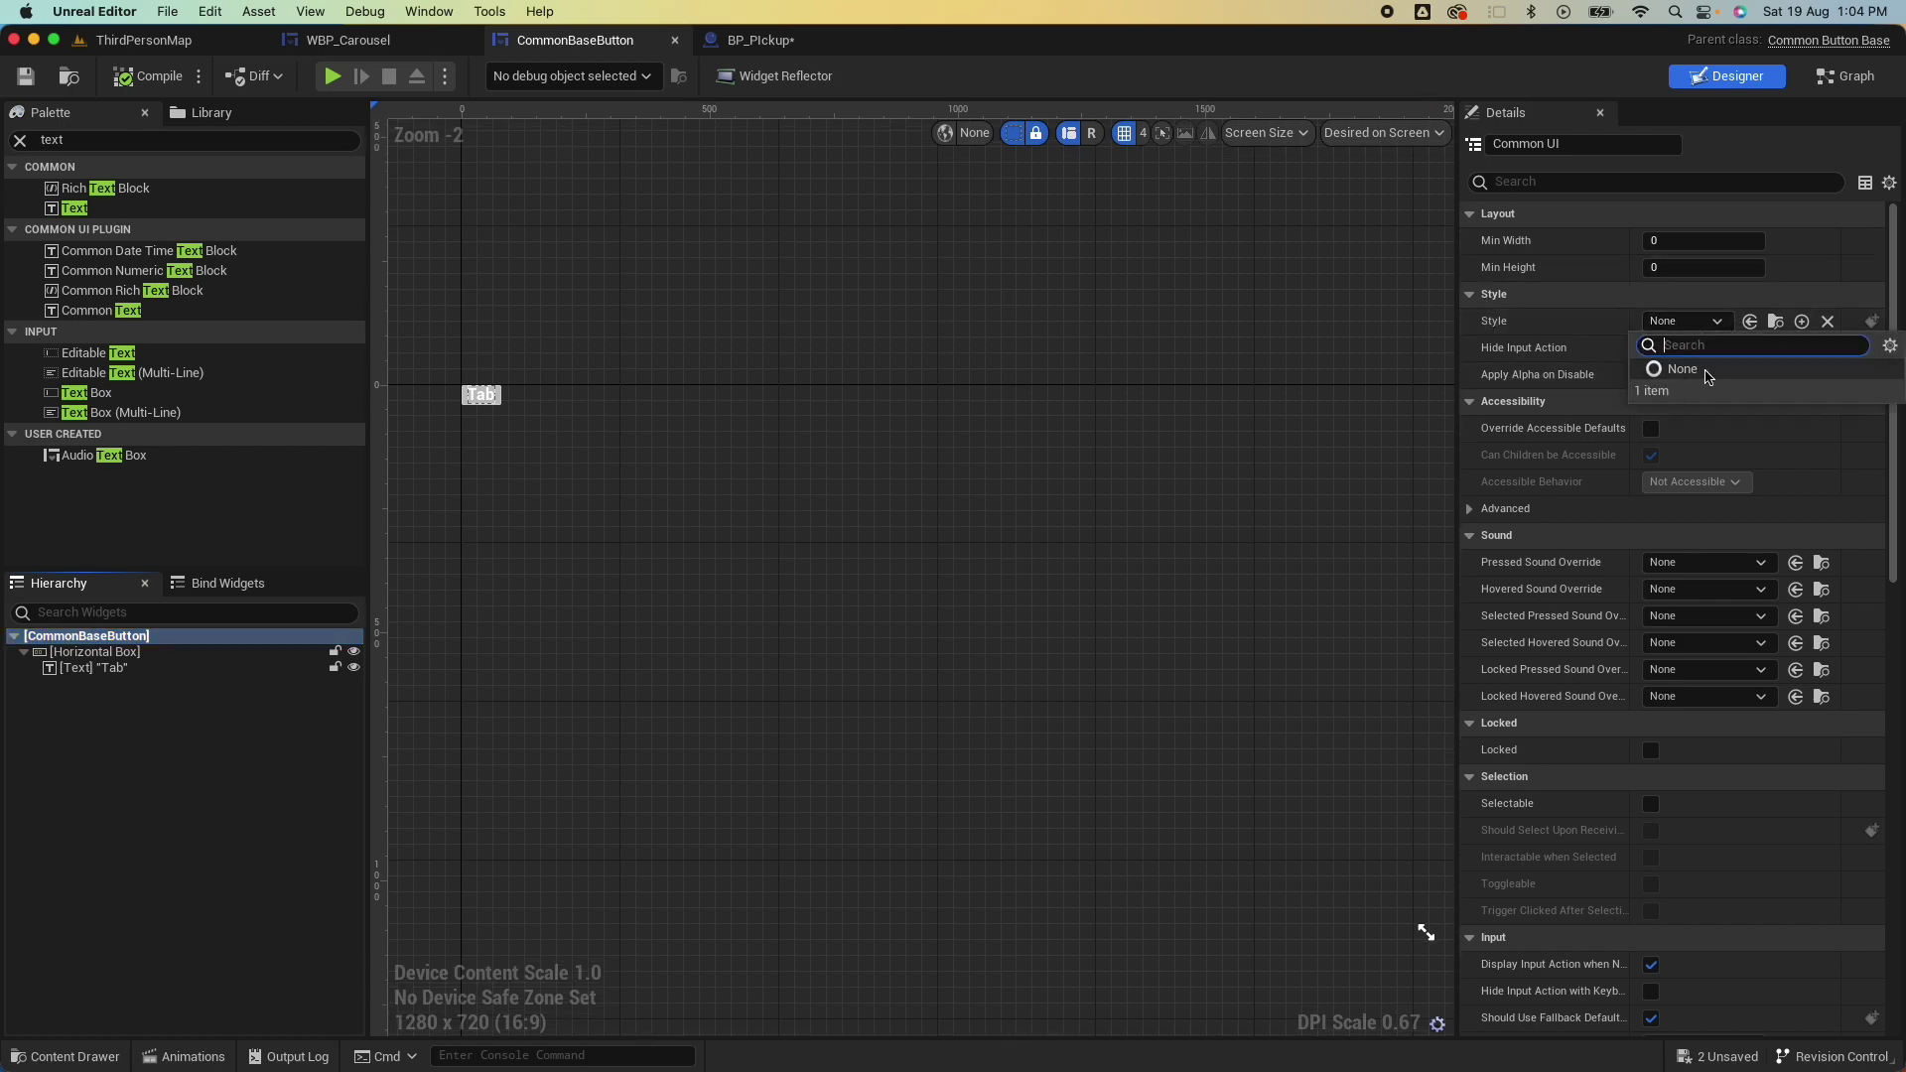
{"action": "left_click", "coordinate": [1706, 372]}
{"action": "left_click", "coordinate": [1801, 323]}
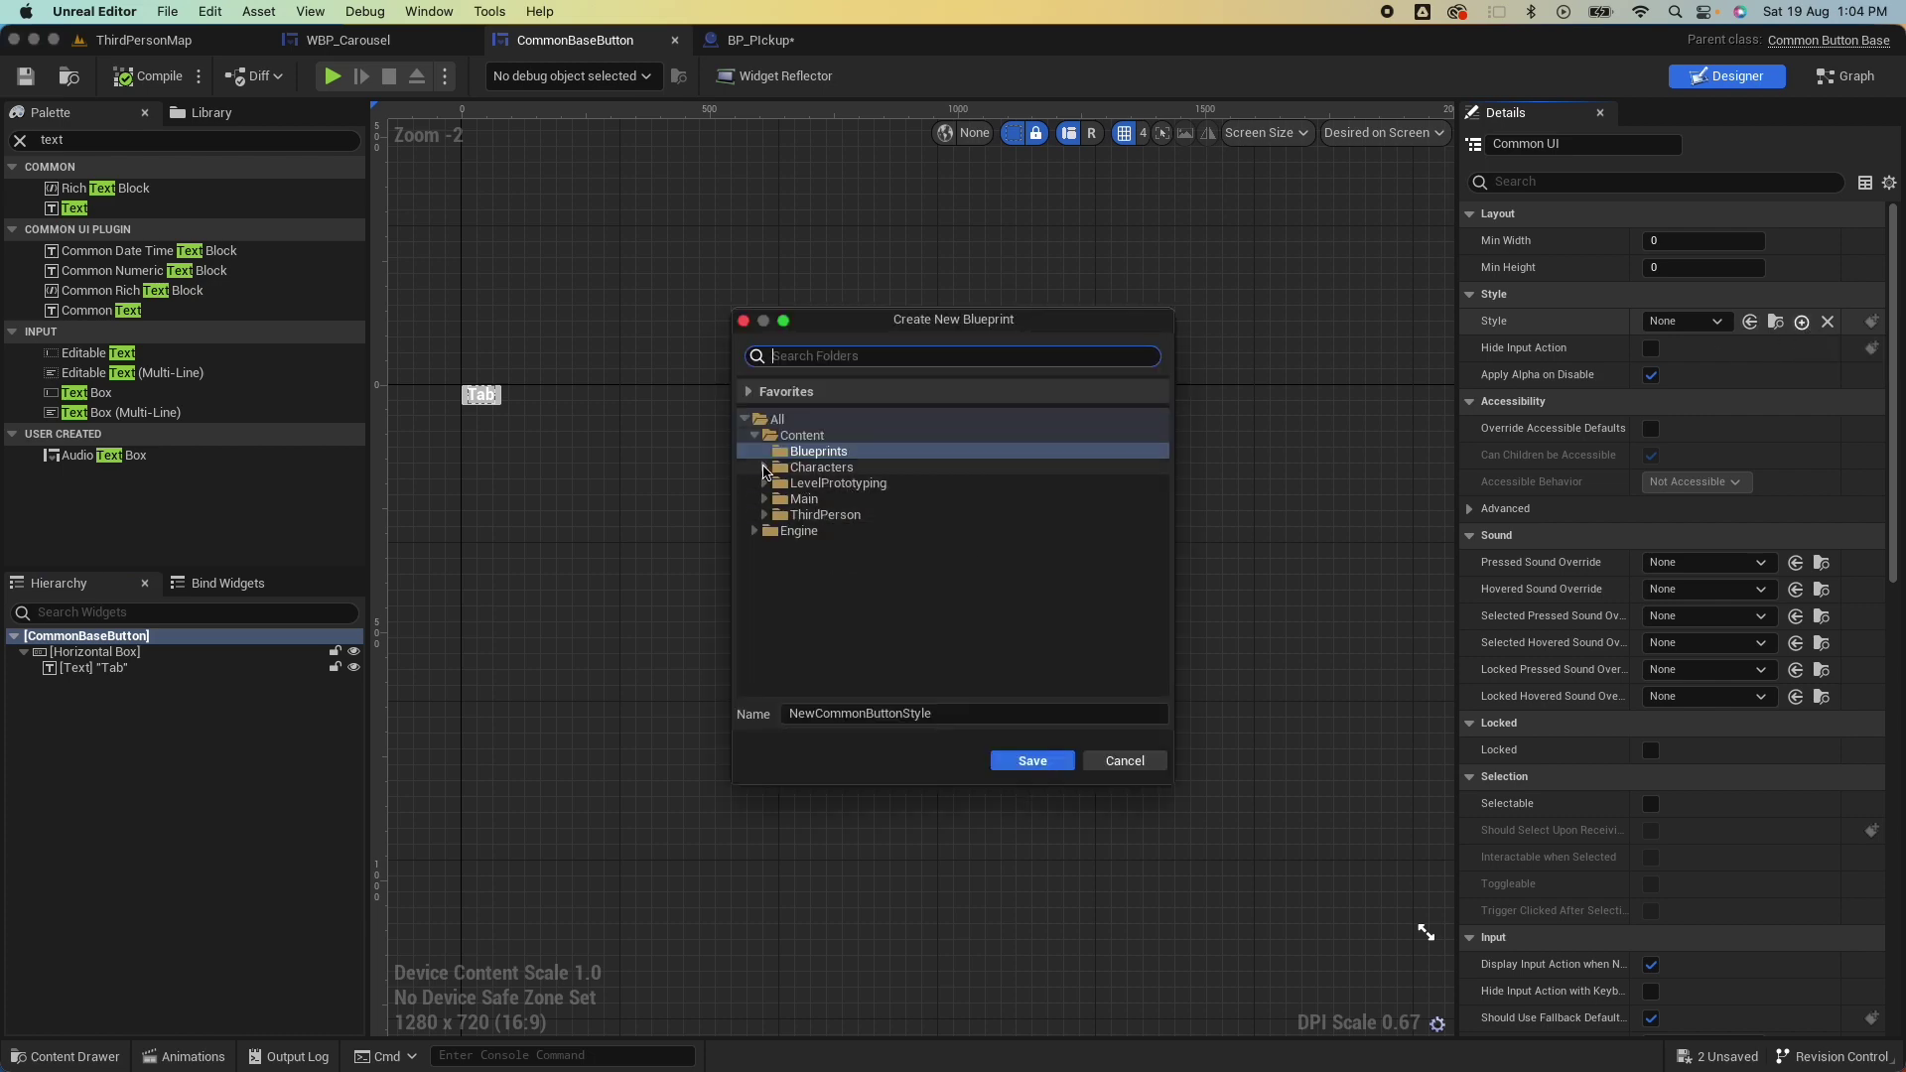
{"action": "left_click", "coordinate": [806, 502]}
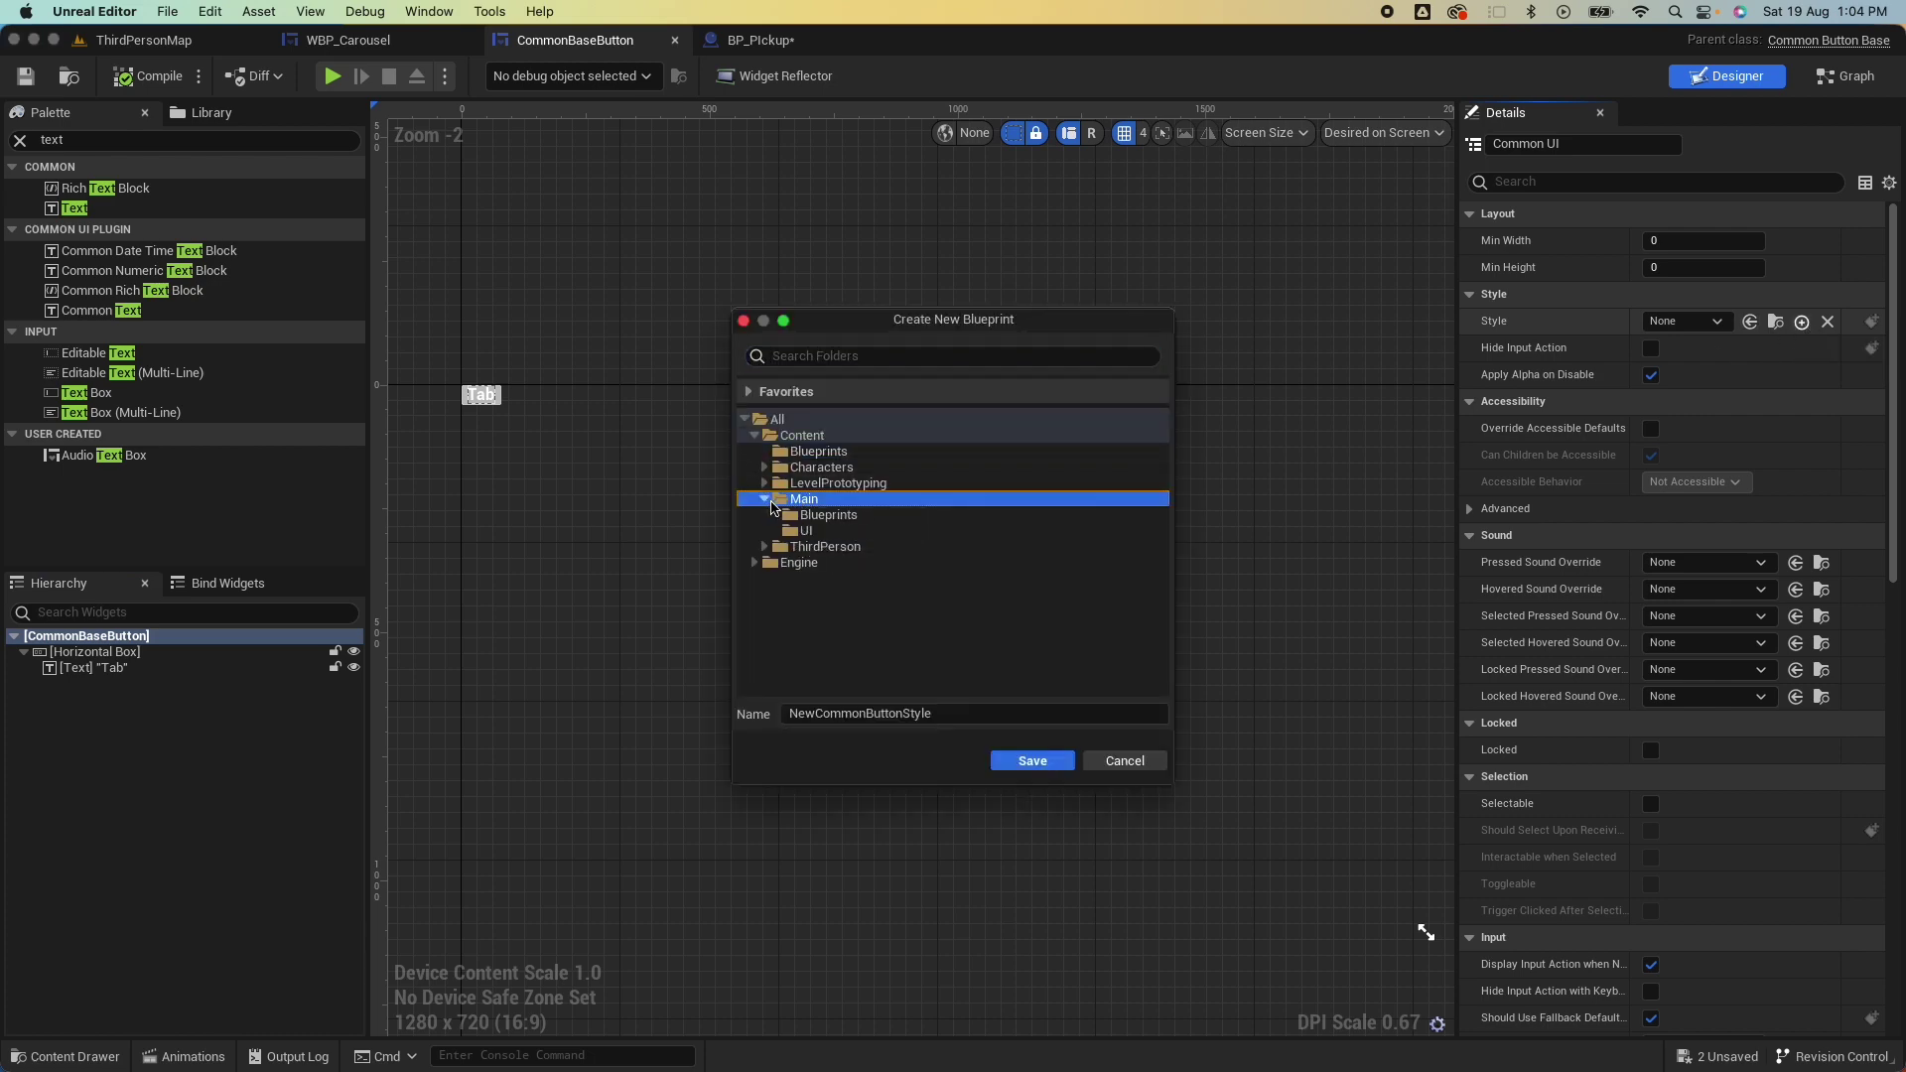
{"action": "left_click", "coordinate": [804, 532]}
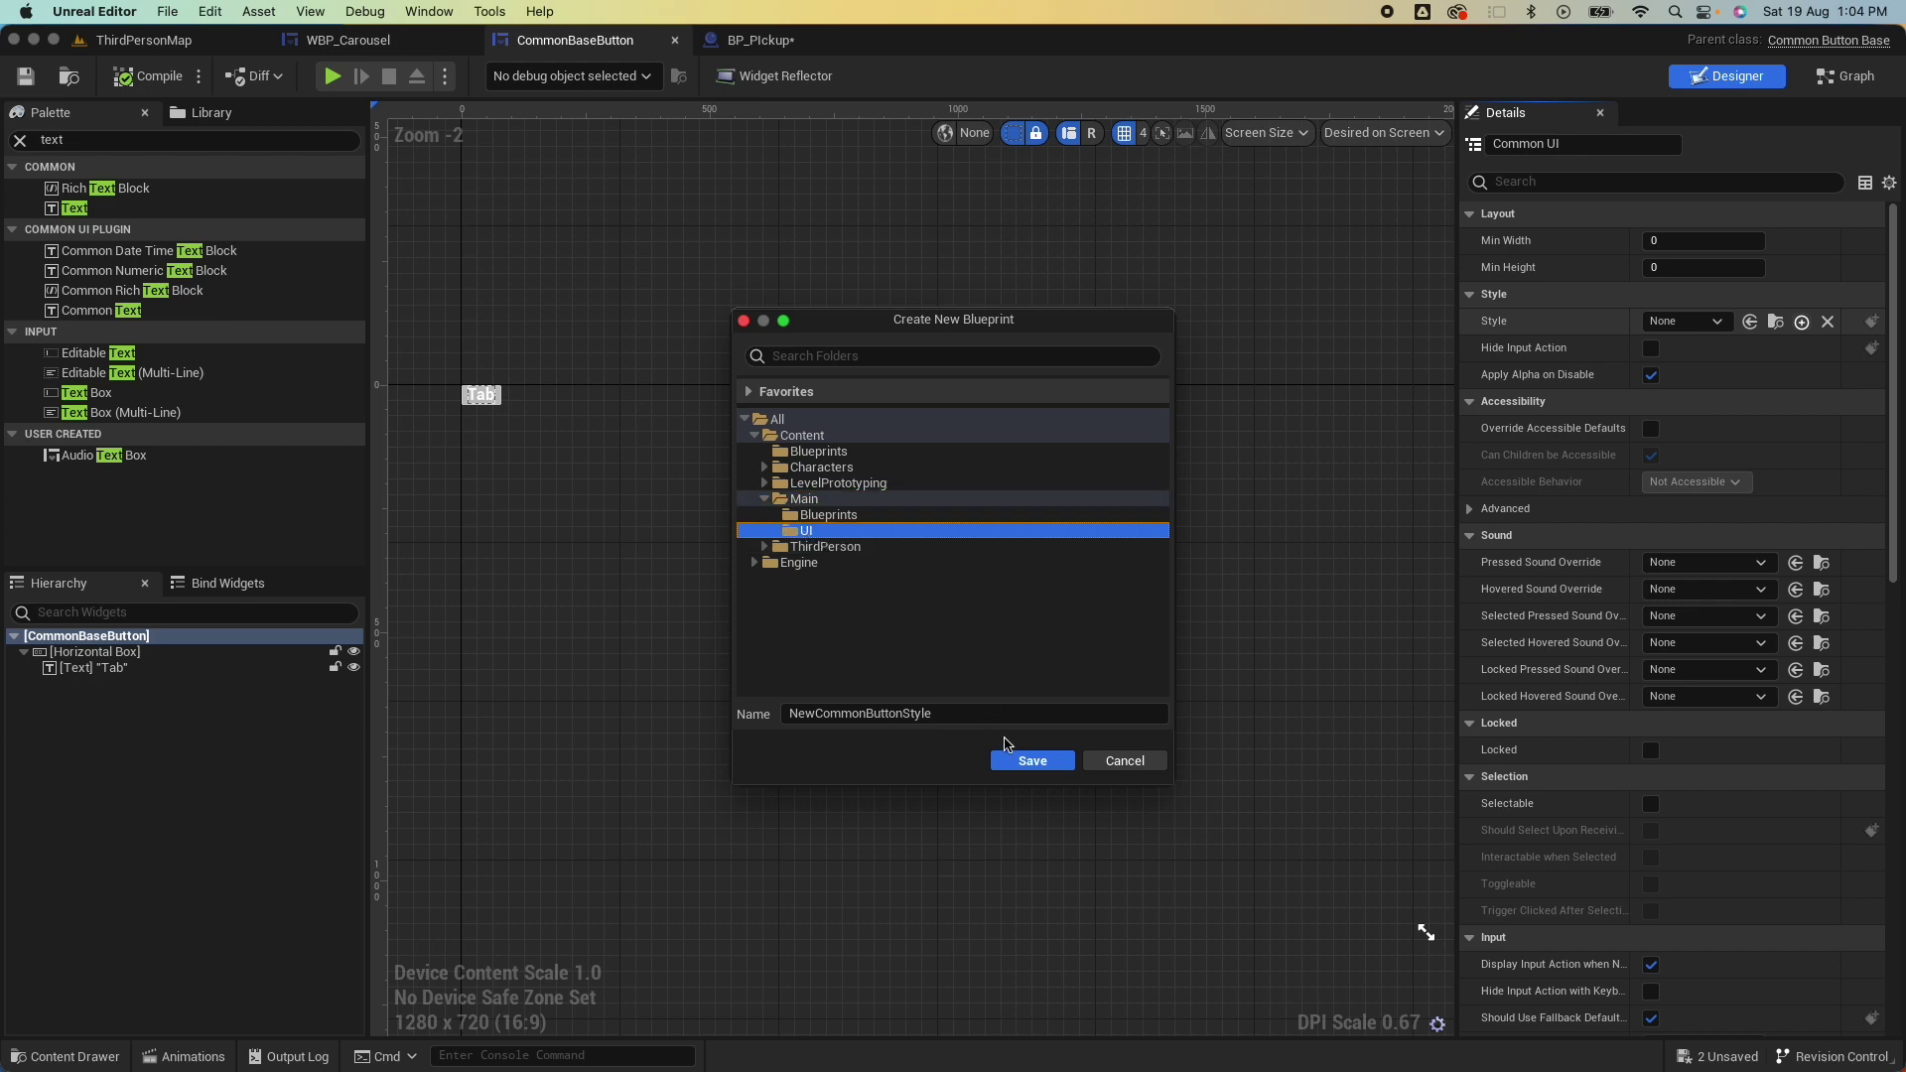
{"action": "left_click", "coordinate": [959, 714]}
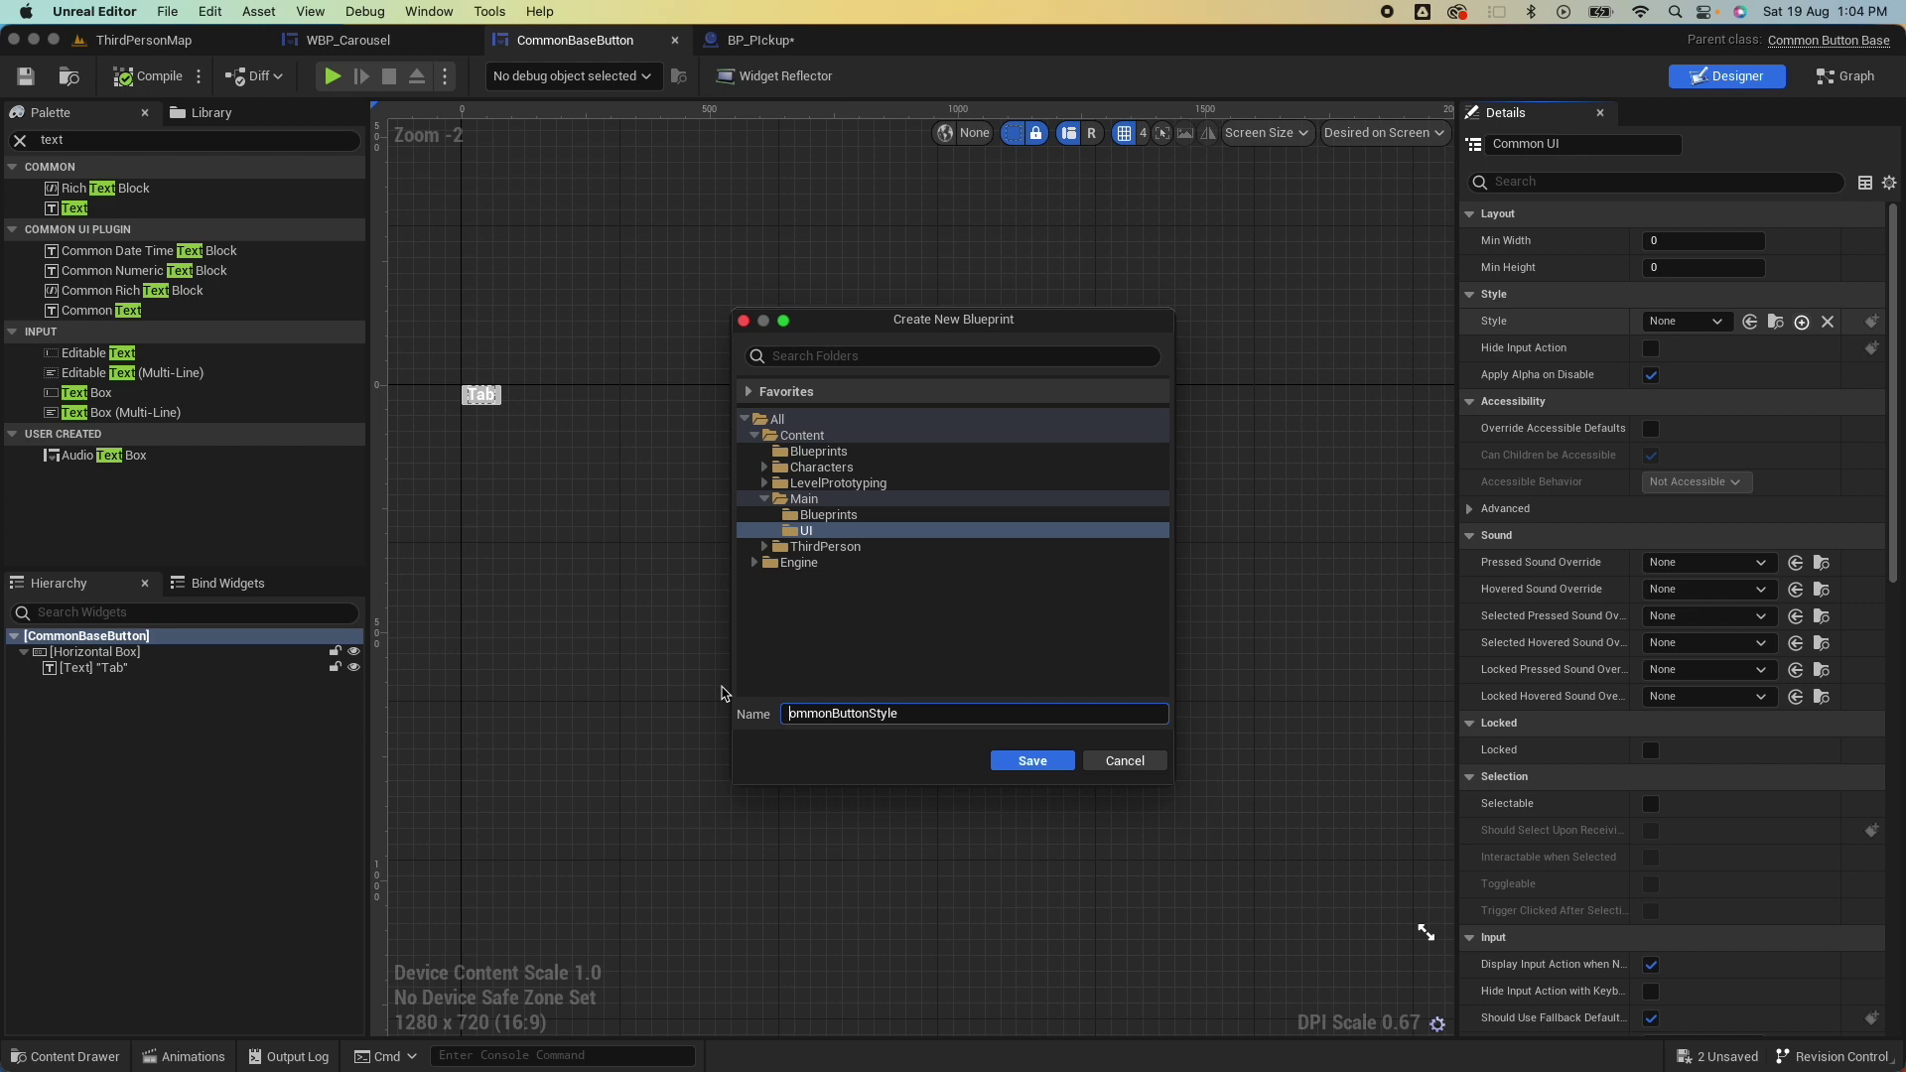
{"action": "left_click", "coordinate": [1030, 762]}
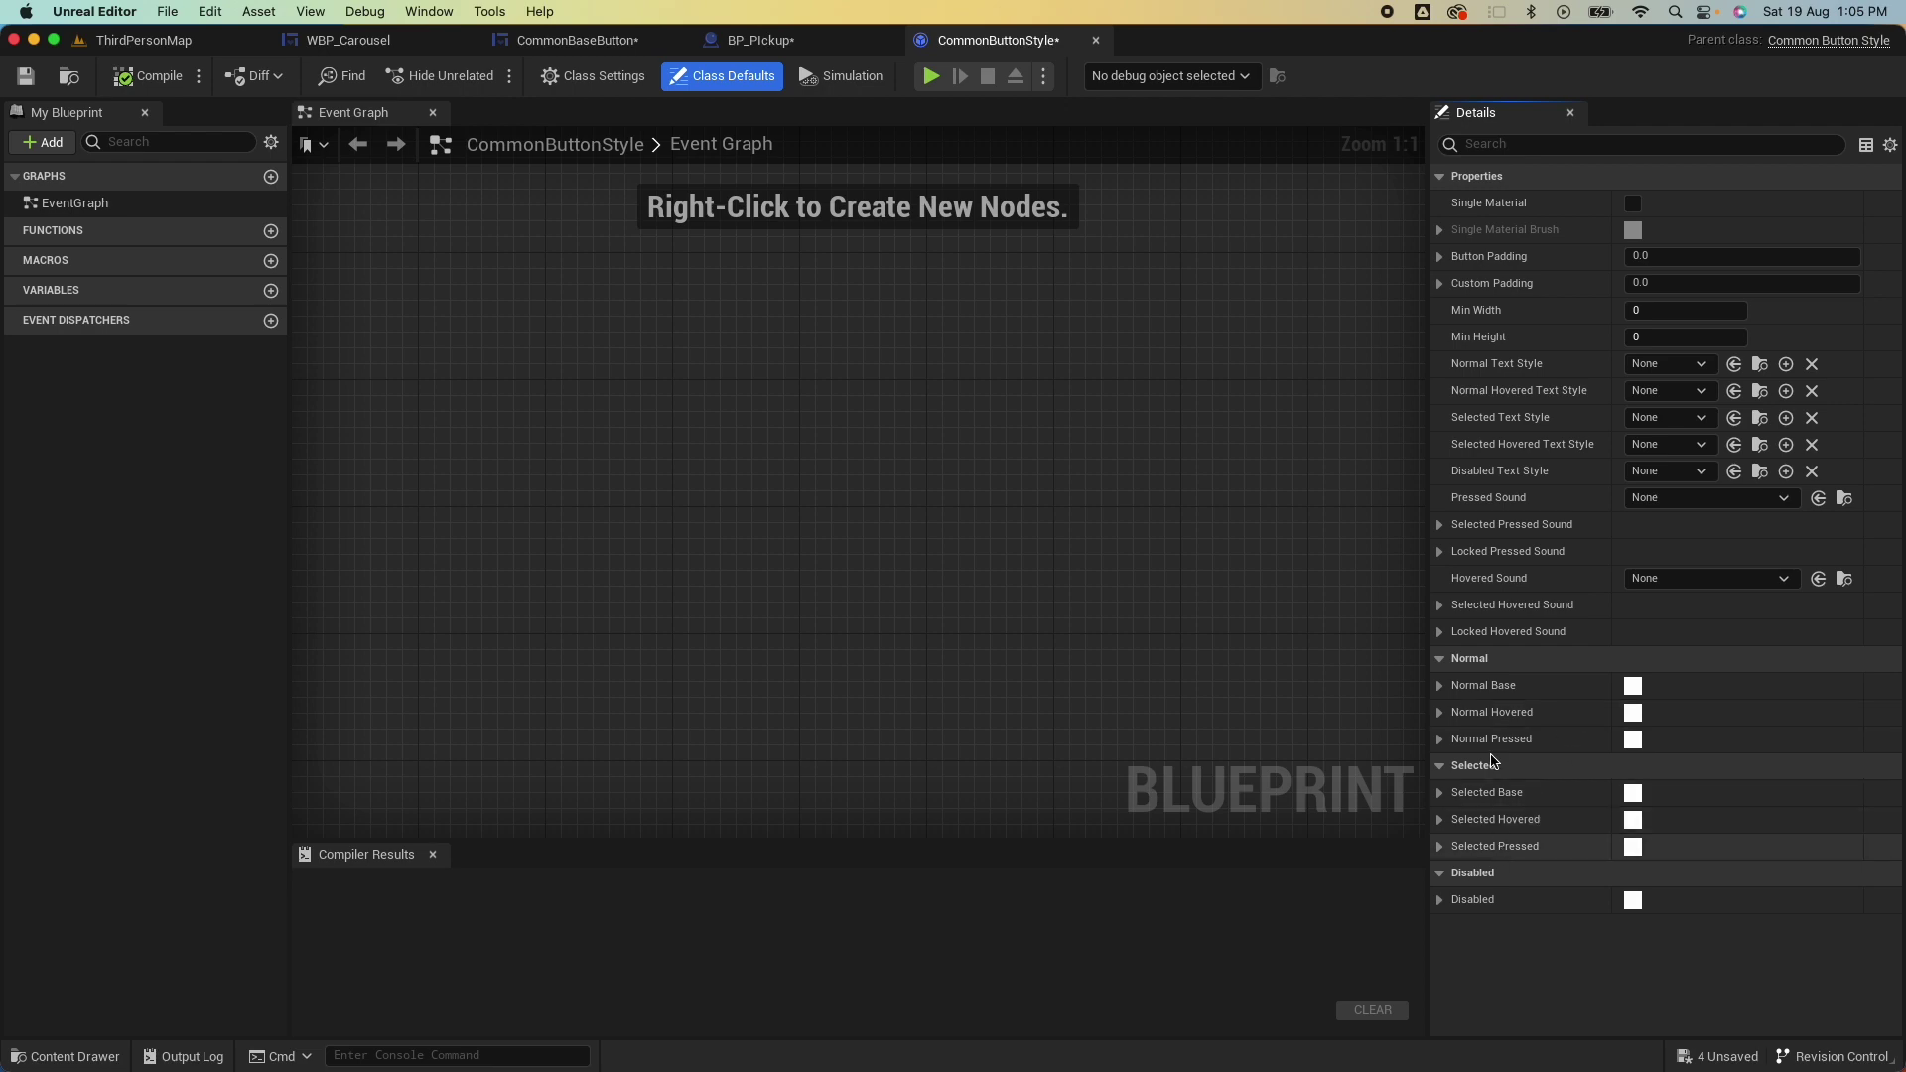
Set the Normal Base tint of CommonButtonStyle to dark grey, hex sRGB 545454FF, and store that colour as a saved swatch.
{"action": "left_click", "coordinate": [1439, 711]}
{"action": "scroll", "coordinate": [1571, 728], "scroll_direction": "down", "scroll_amount": 2}
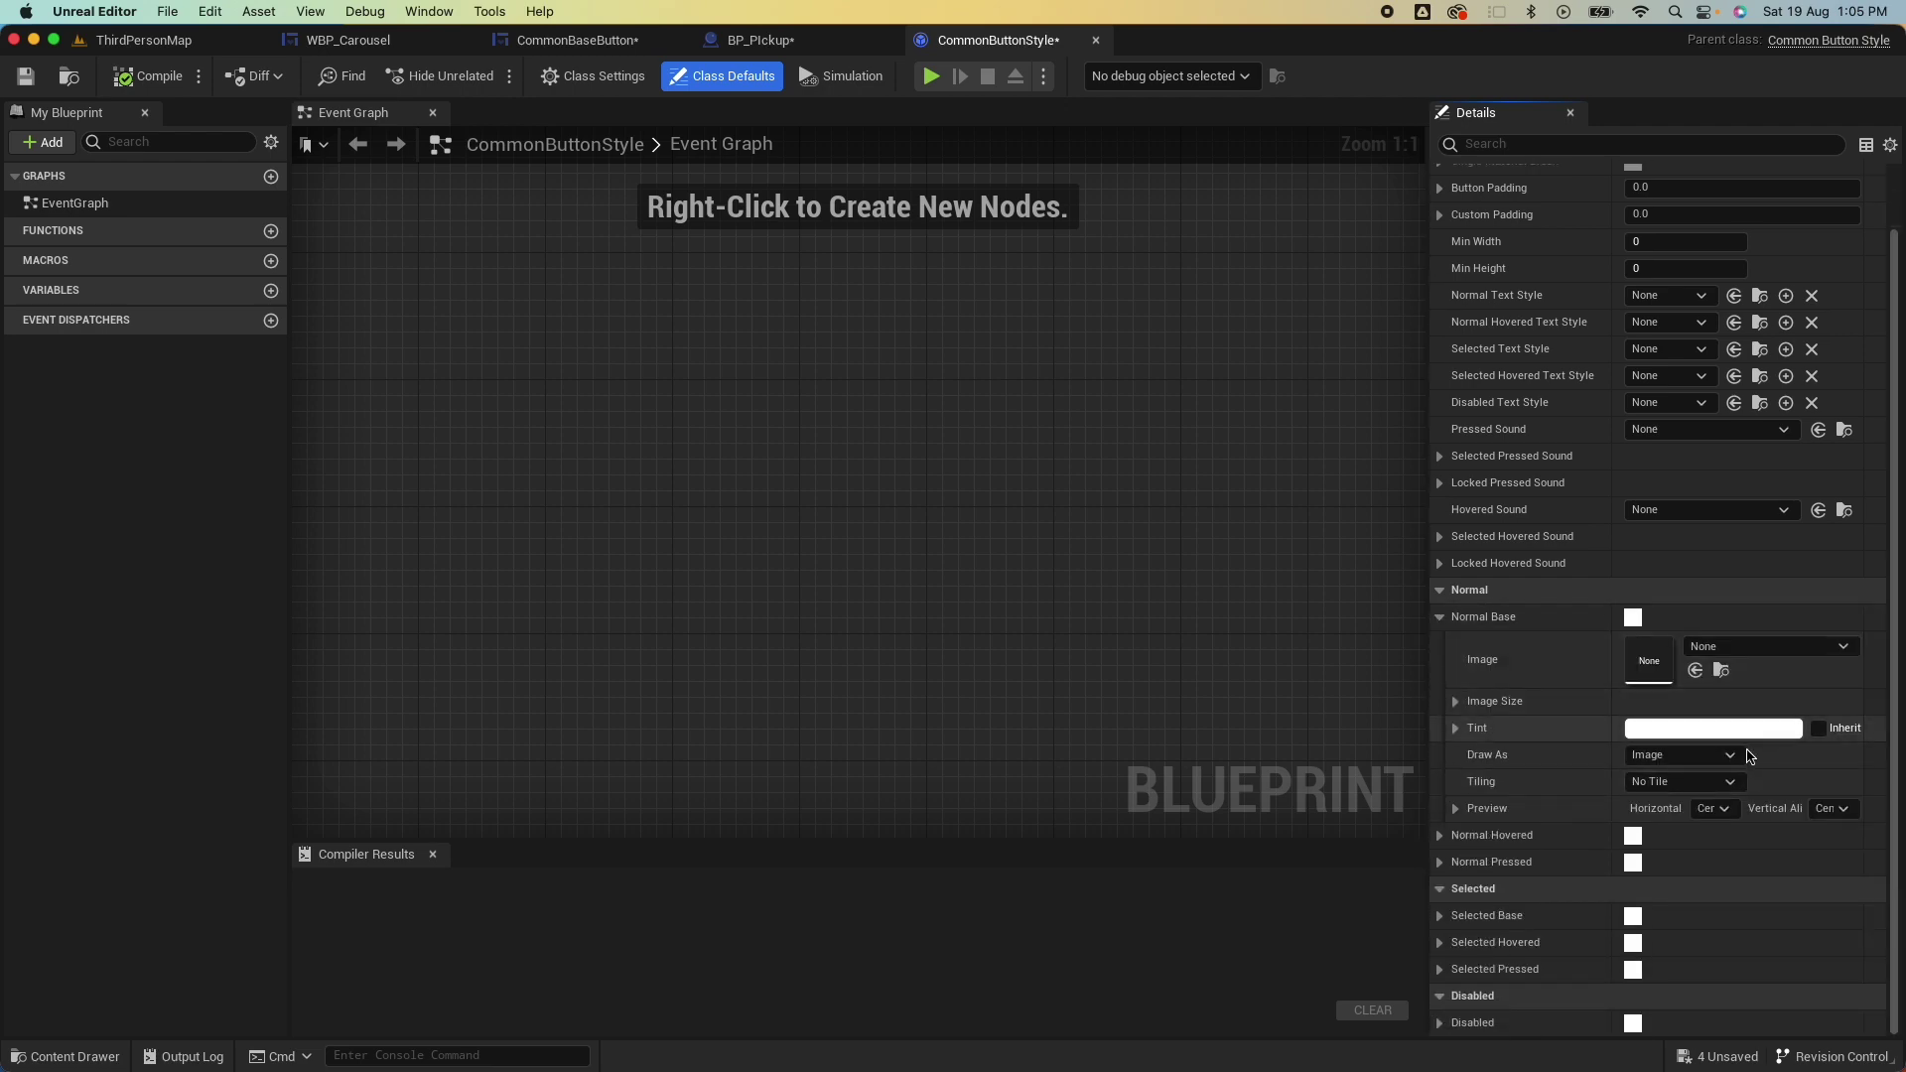
{"action": "left_click", "coordinate": [1732, 733]}
{"action": "left_click", "coordinate": [1578, 779]}
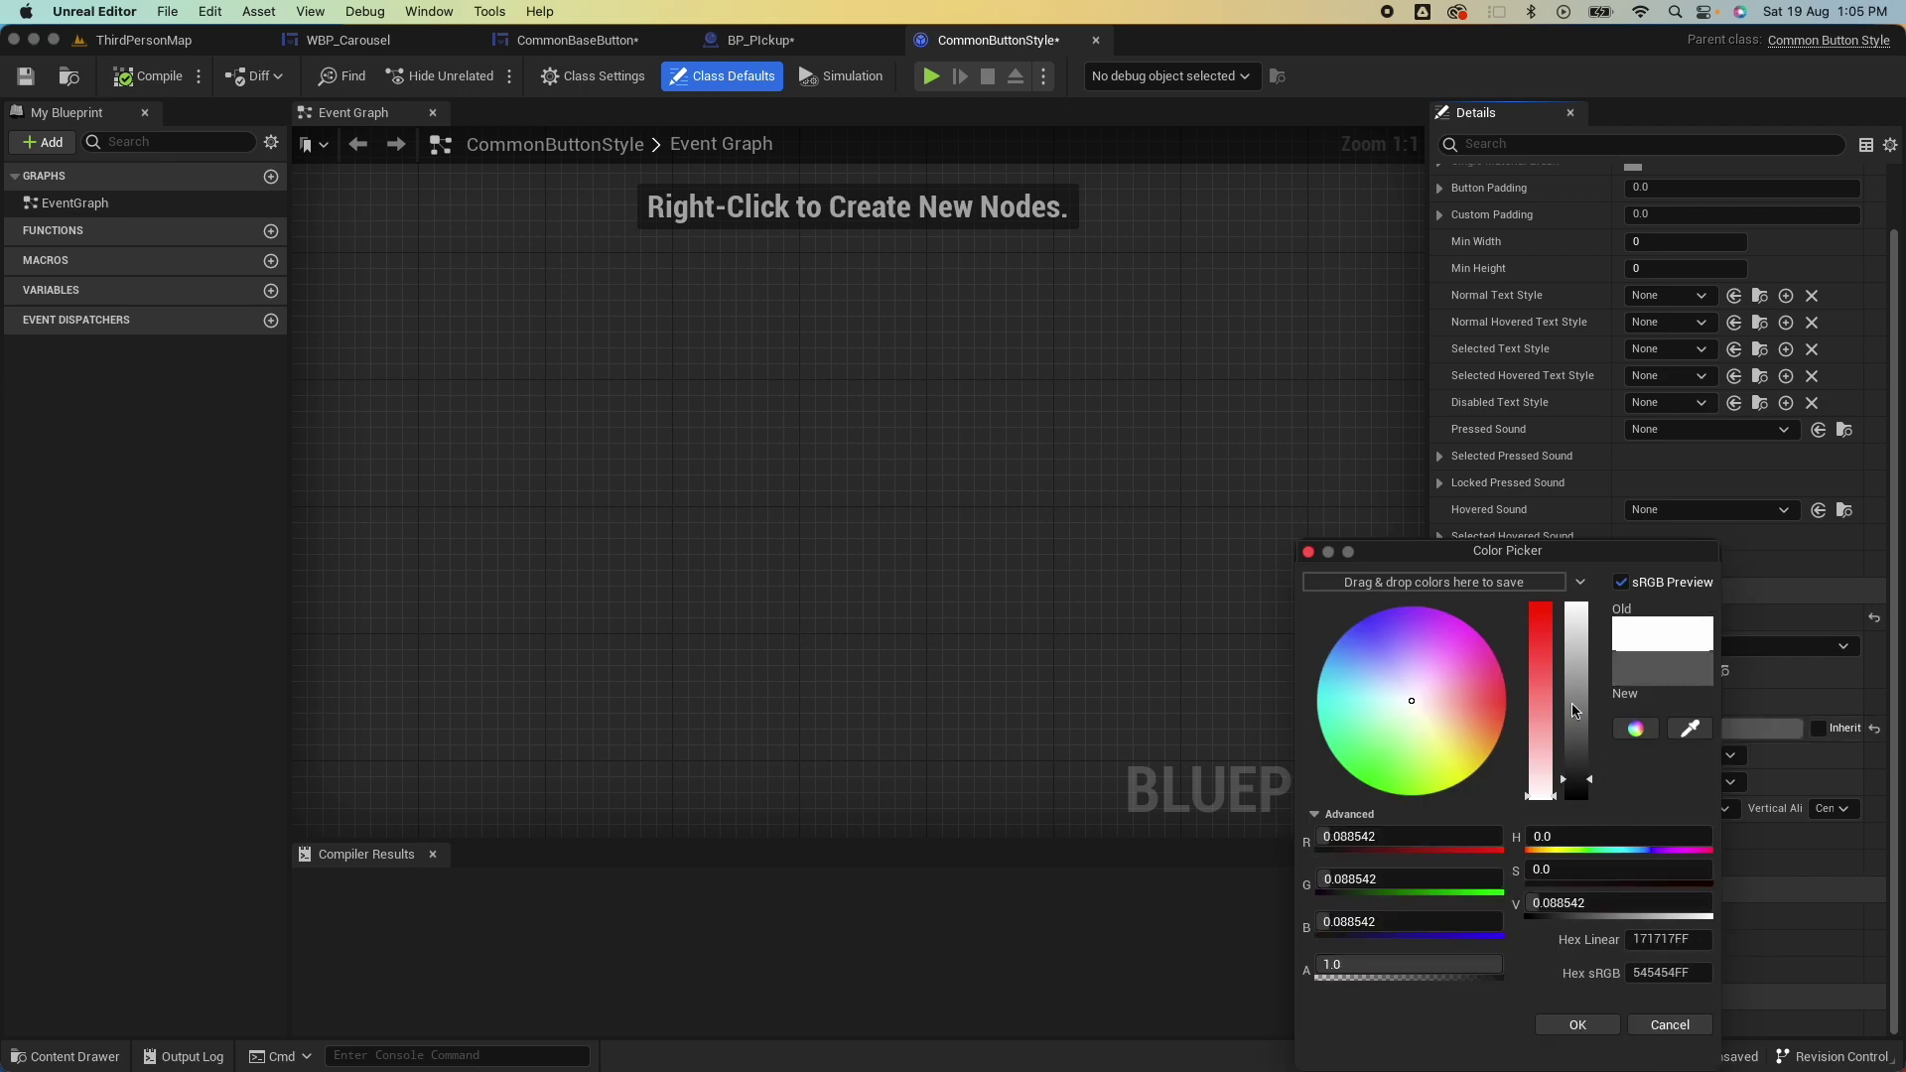
{"action": "left_click_drag", "start_coordinate": [1649, 680], "coordinate": [1459, 592]}
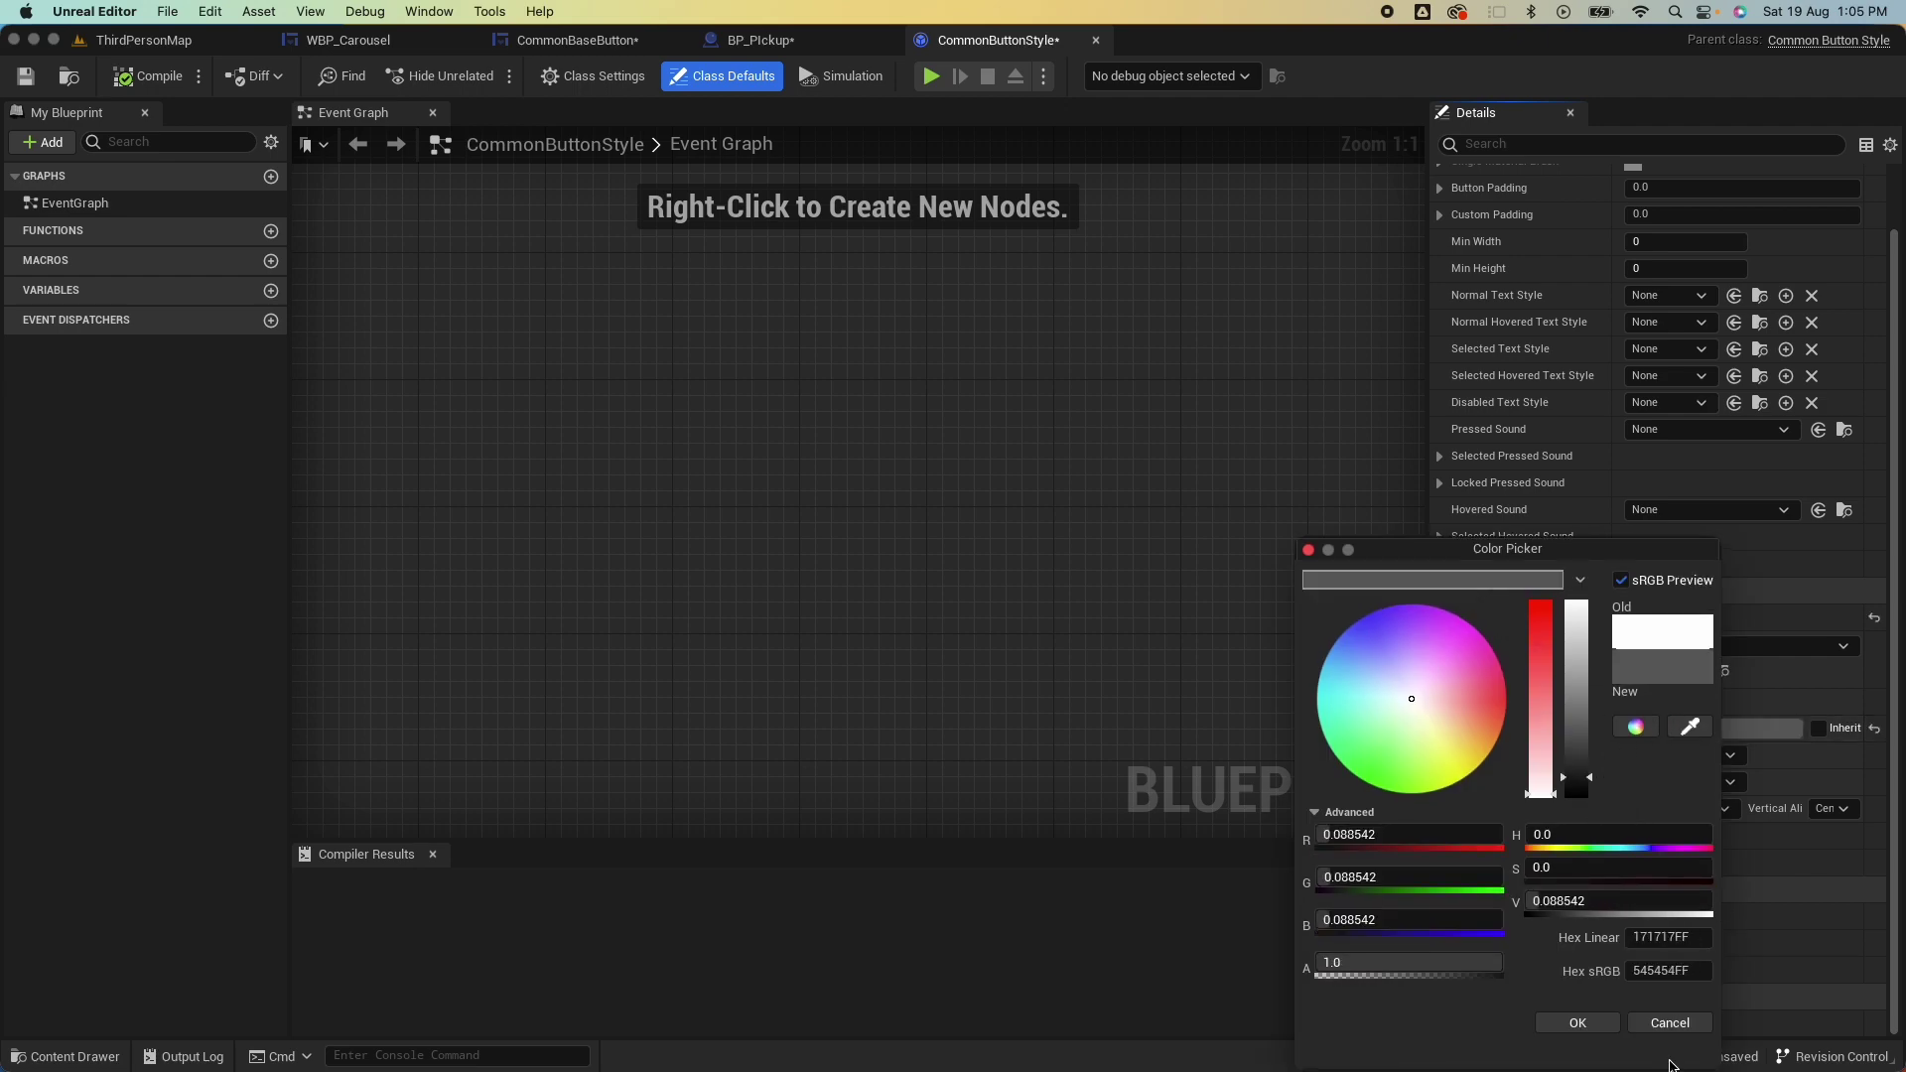
{"action": "left_click", "coordinate": [1577, 1024]}
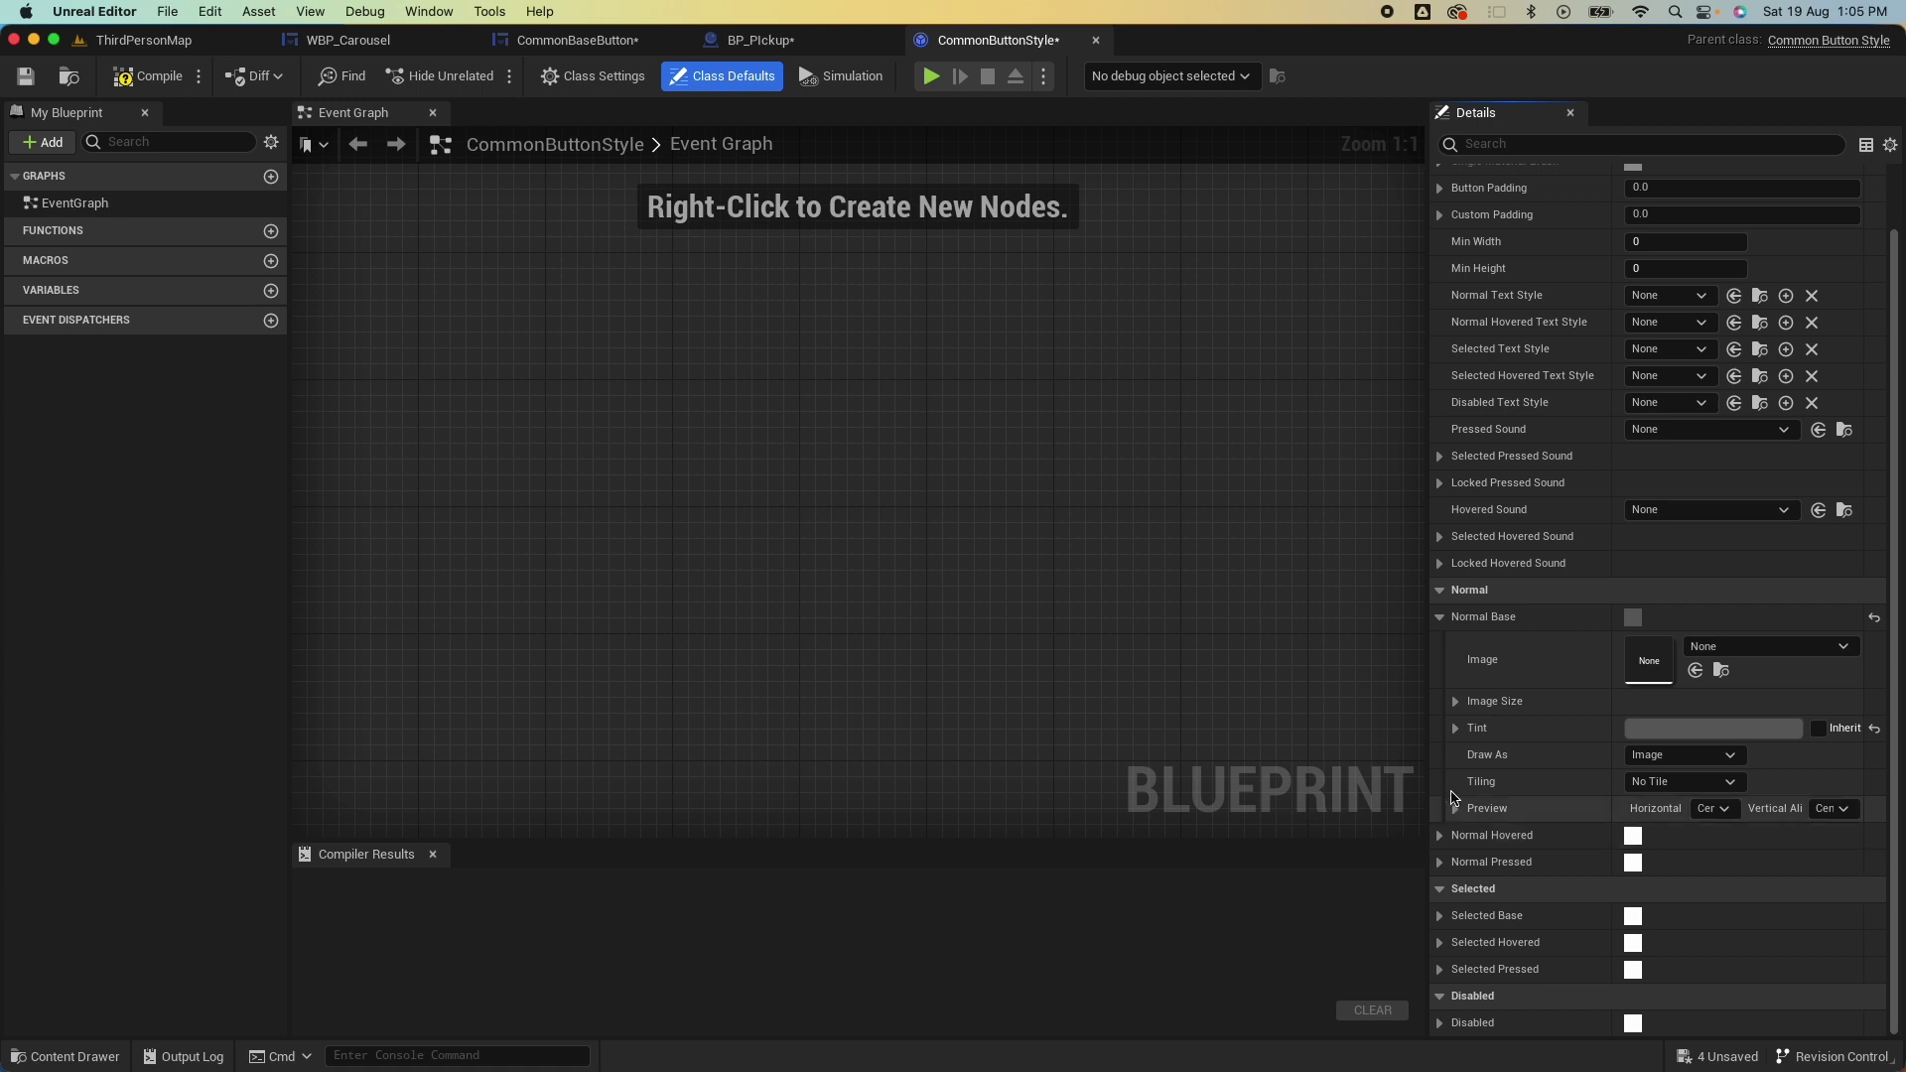
Set the Normal Hovered tint of CommonButtonStyle to light green, hex sRGB 8EFFAAFF.
{"action": "left_click", "coordinate": [1440, 835]}
{"action": "left_click", "coordinate": [1712, 946]}
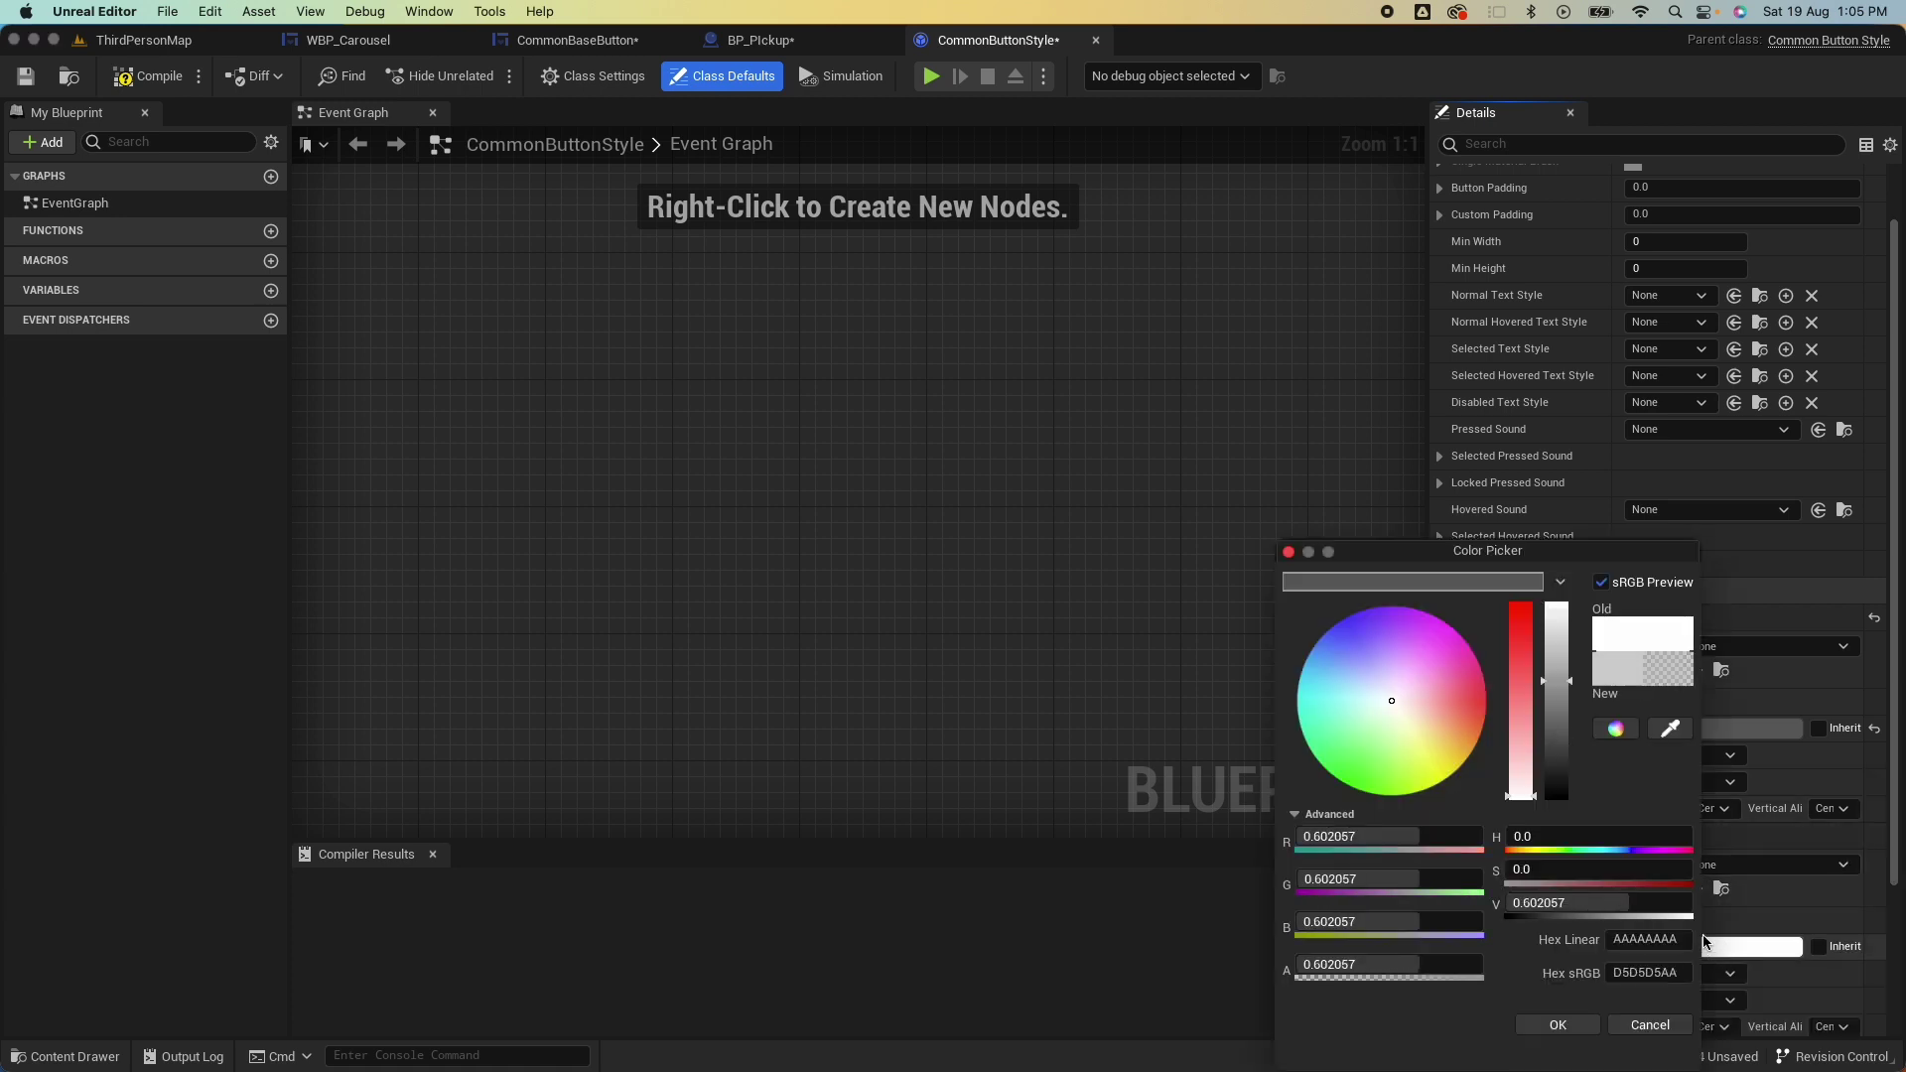
{"action": "left_click", "coordinate": [1346, 766]}
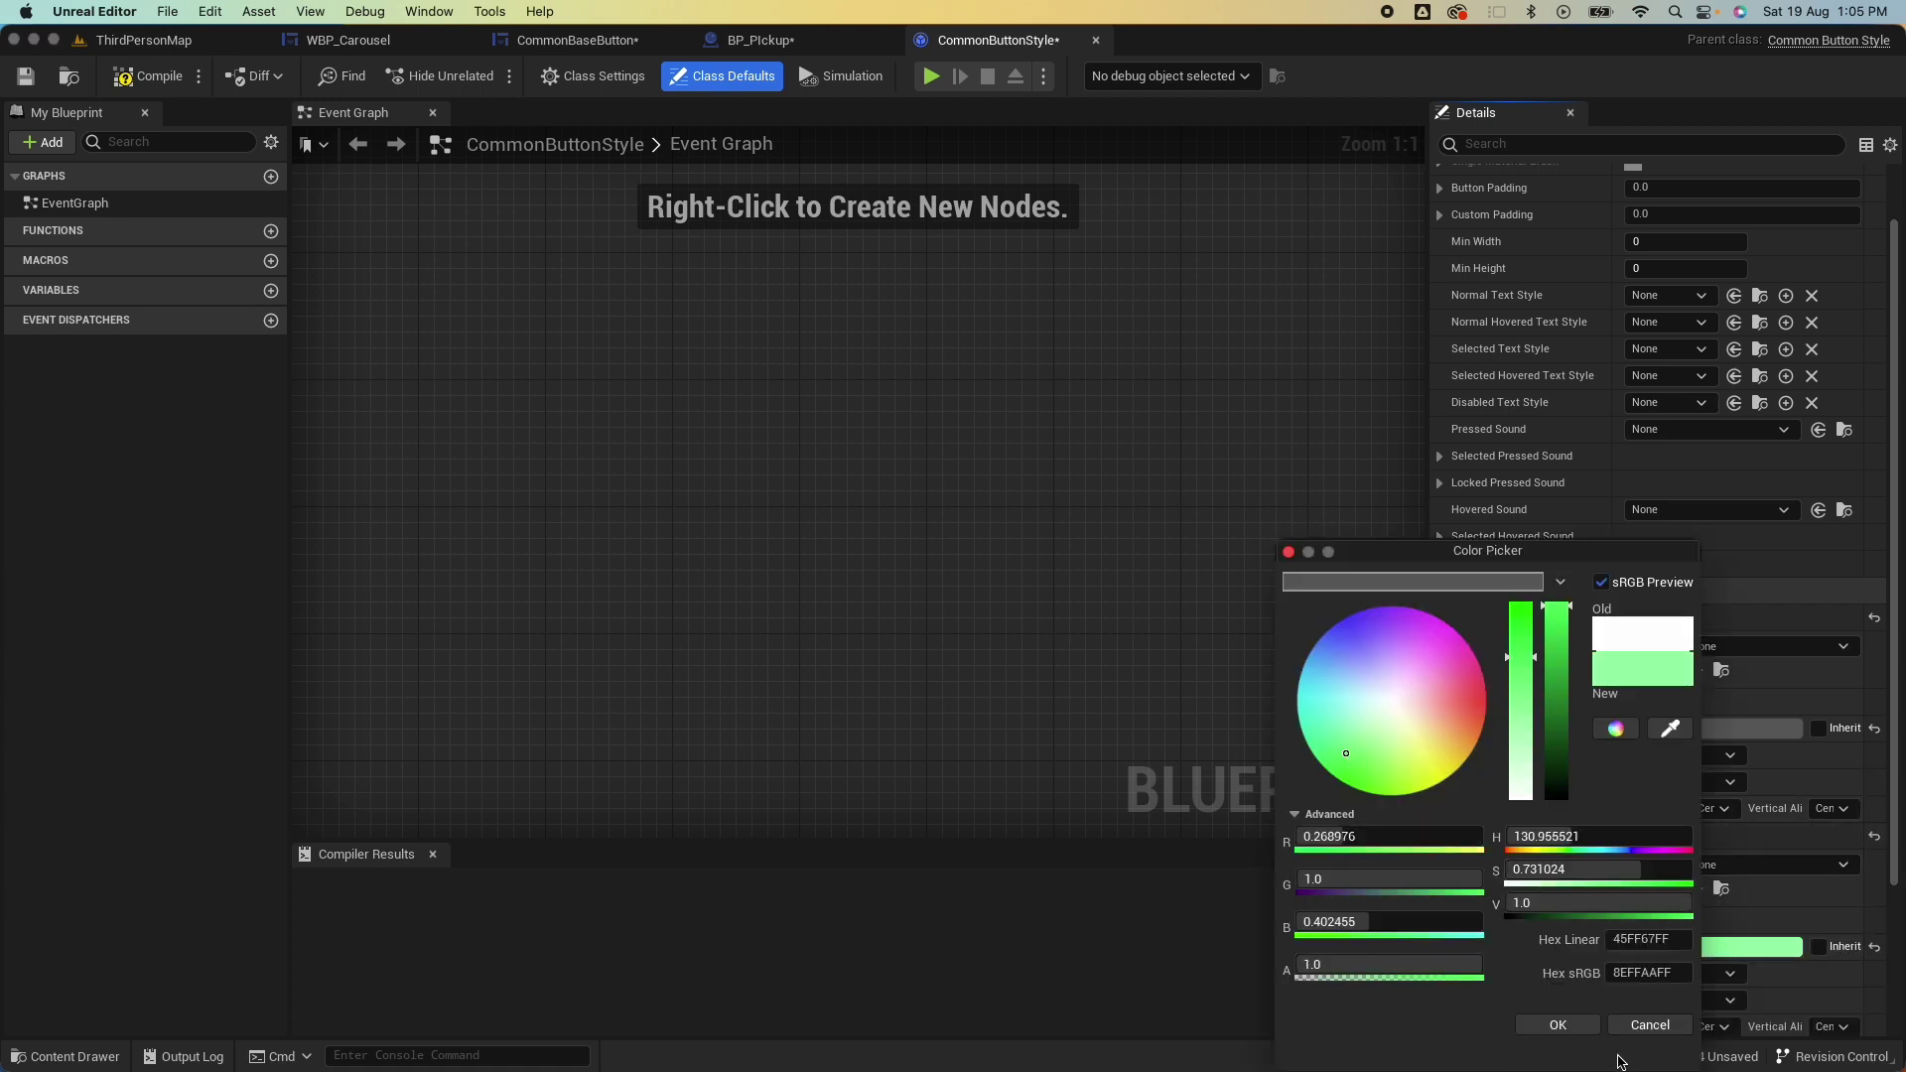
{"action": "left_click", "coordinate": [1557, 1025]}
Set the Normal Pressed tint of CommonButtonStyle to a light violet.
{"action": "scroll", "coordinate": [1687, 809], "scroll_direction": "down", "scroll_amount": 3}
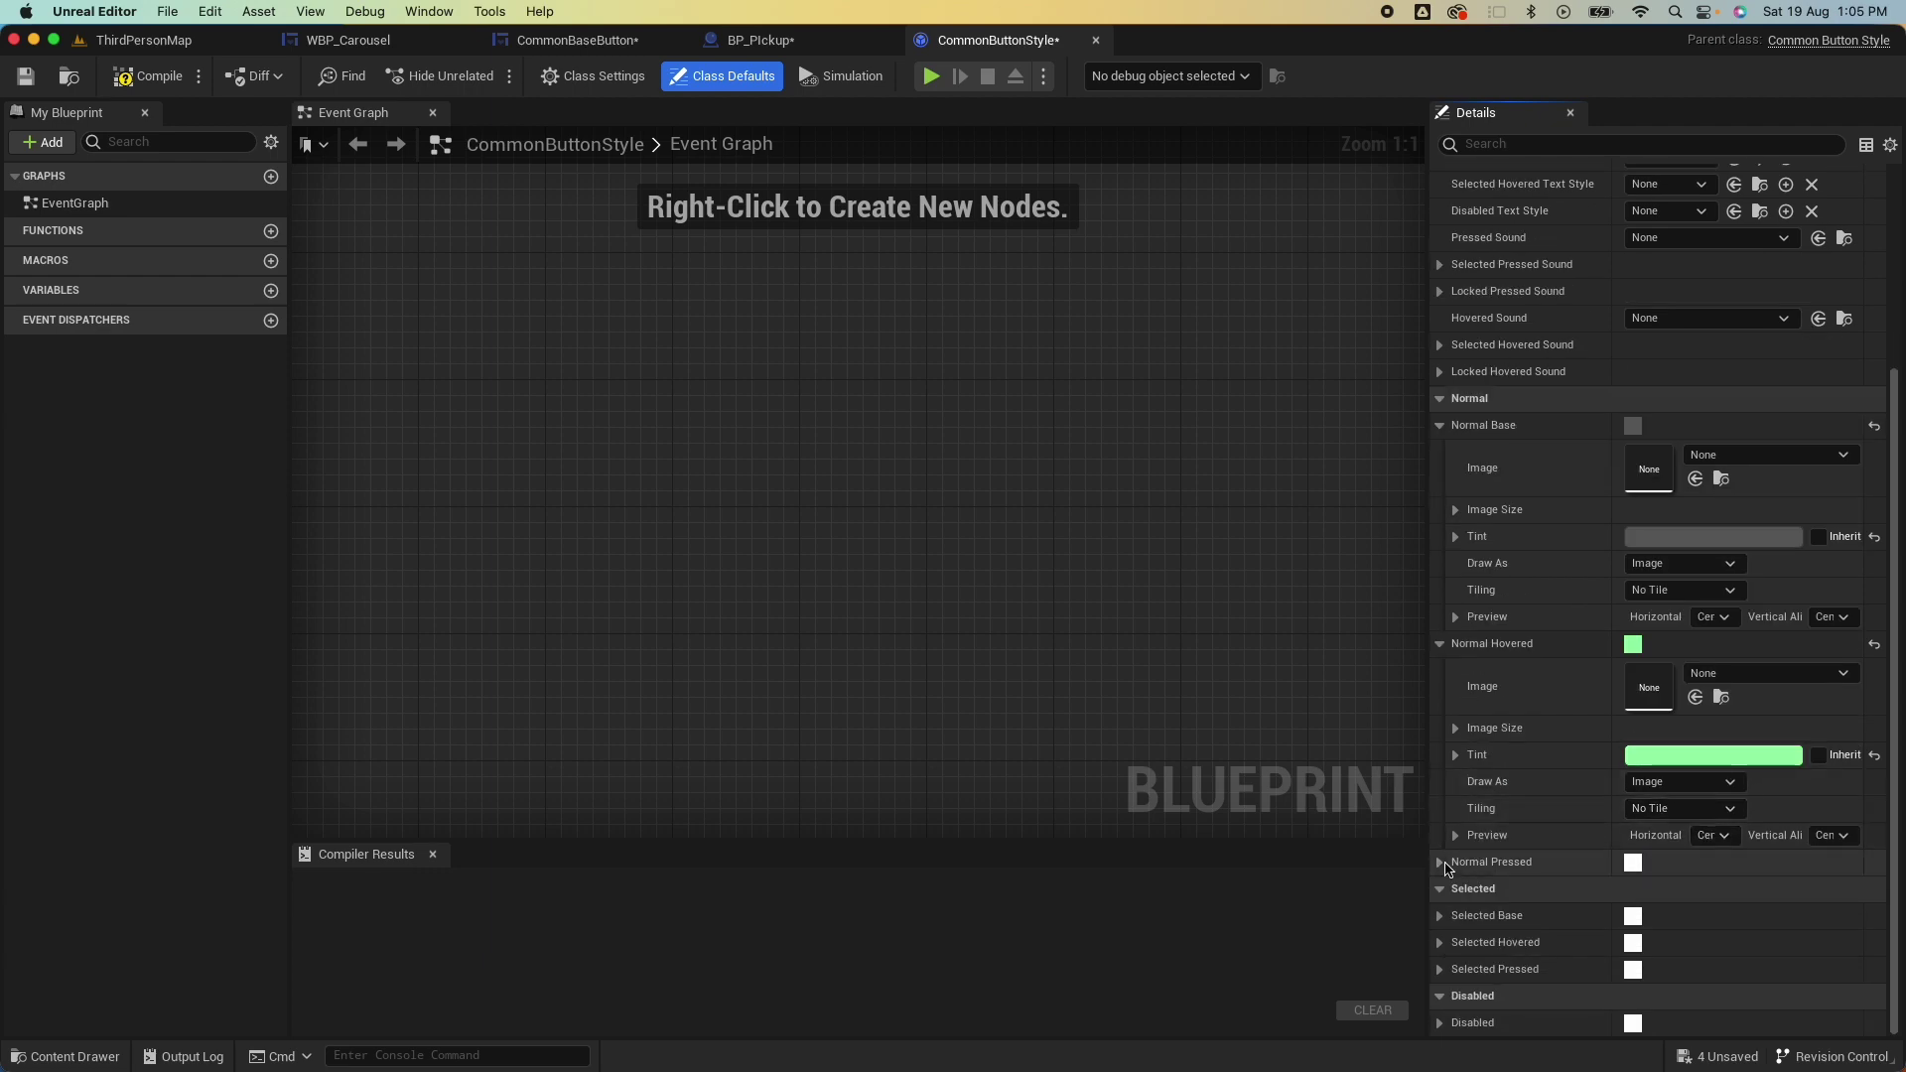
{"action": "left_click", "coordinate": [1440, 861]}
{"action": "left_click", "coordinate": [1725, 974]}
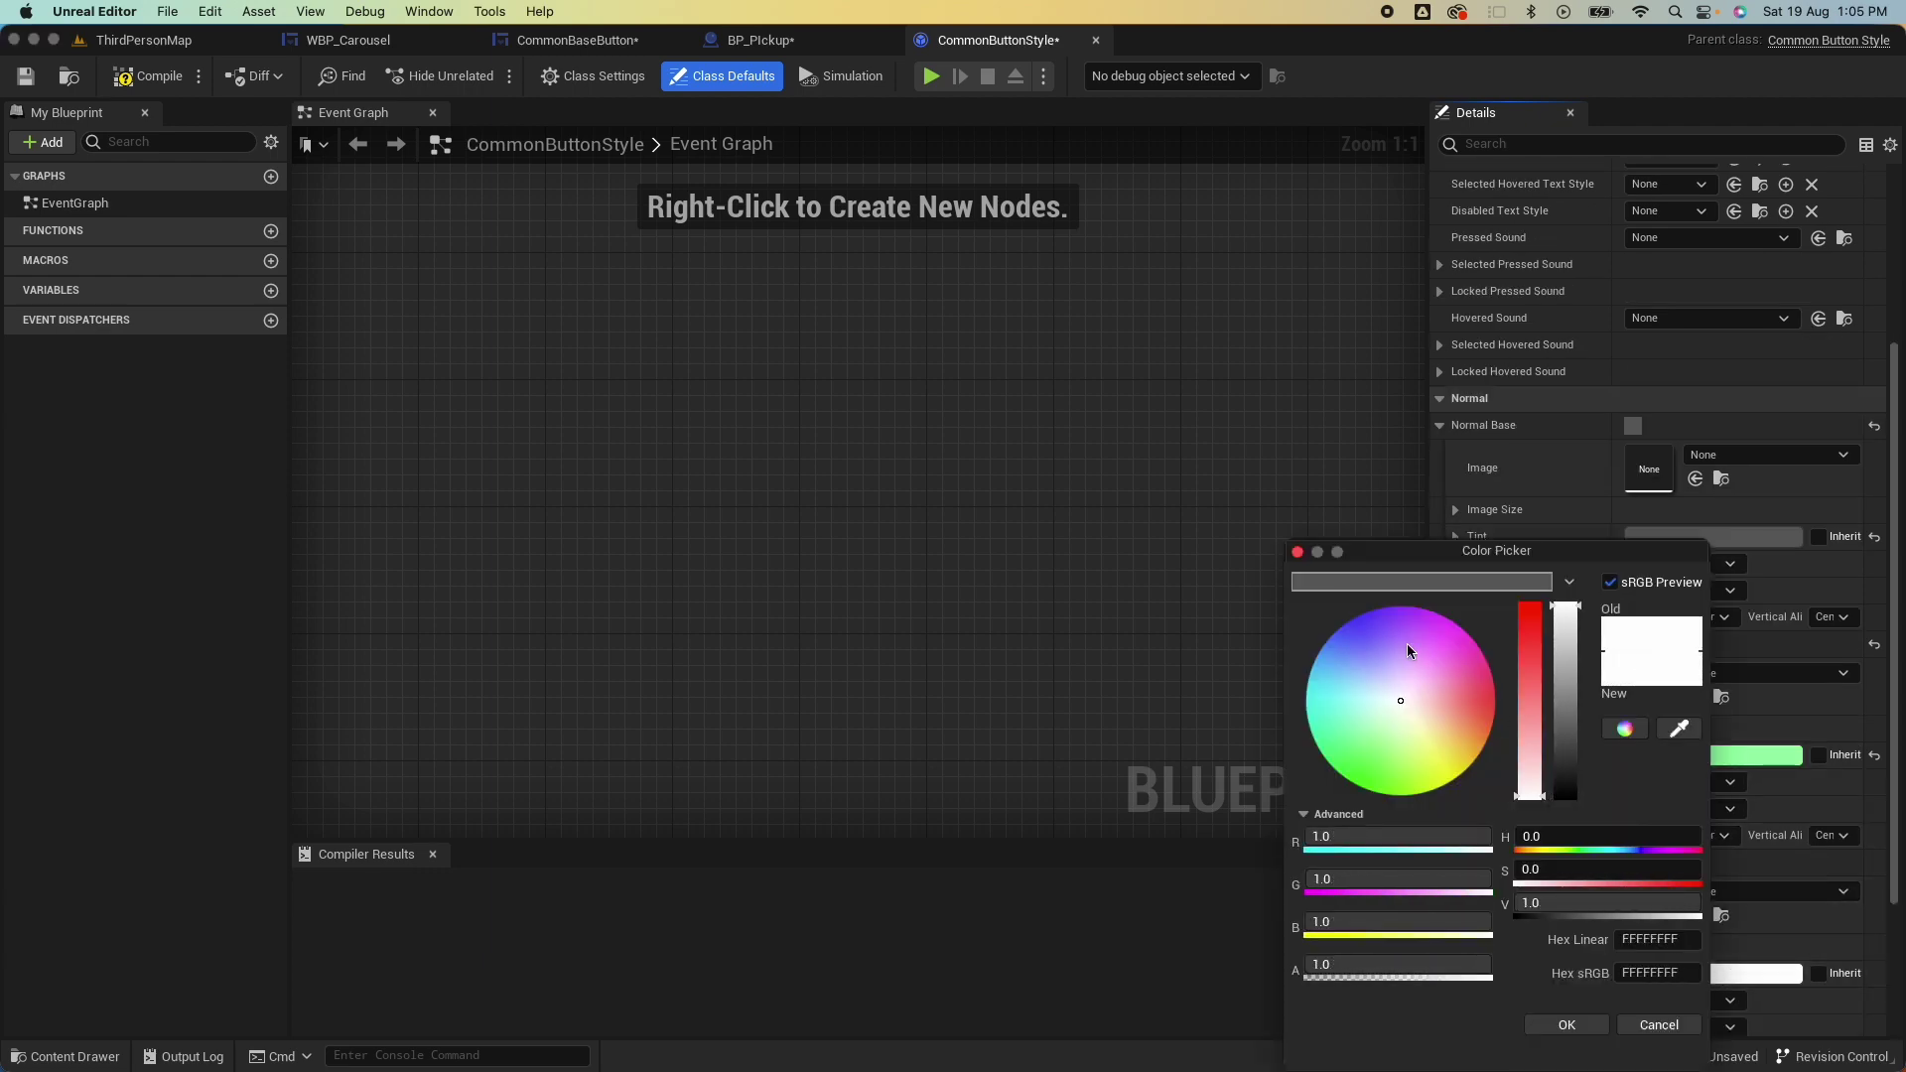
{"action": "left_click", "coordinate": [1362, 647]}
{"action": "left_click", "coordinate": [1566, 1024]}
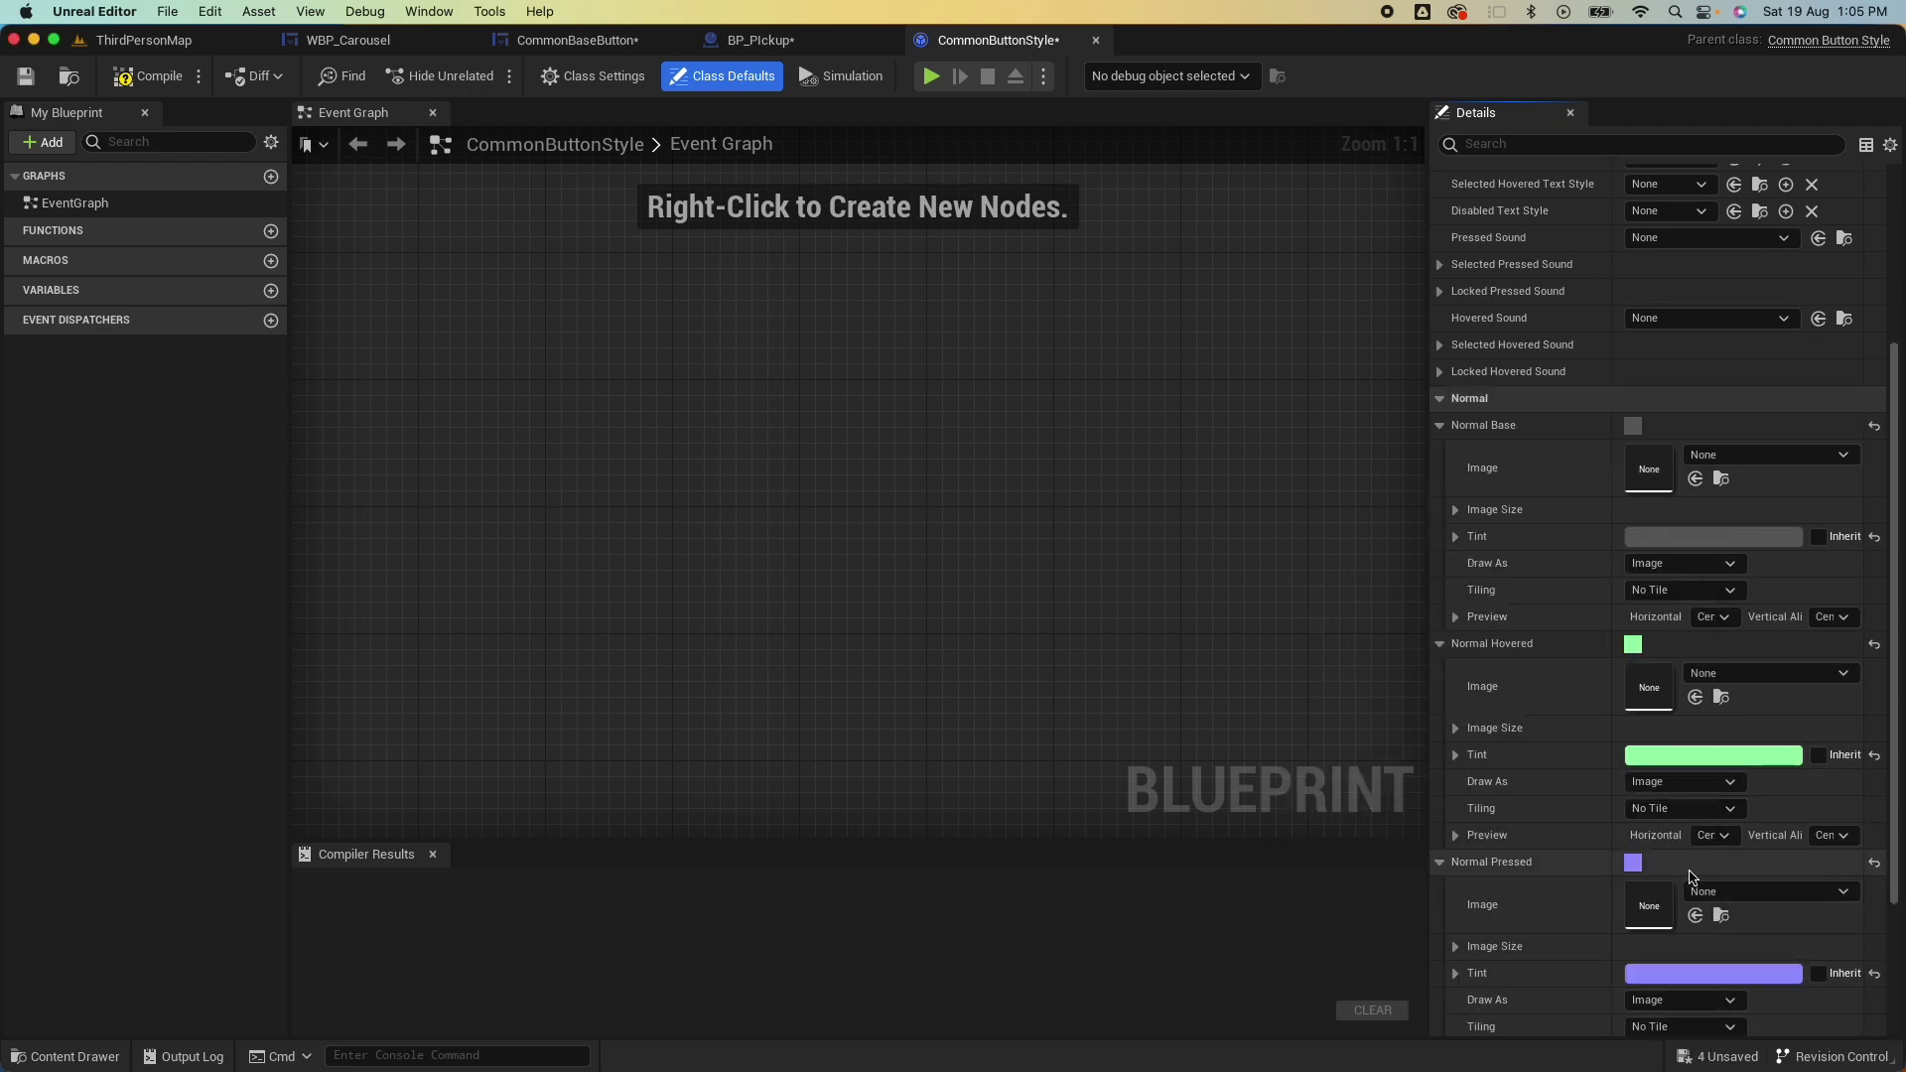
Set the Selected Base tint of CommonButtonStyle to light yellow, hex sRGB FFEA78FF.
{"action": "scroll", "coordinate": [1692, 875], "scroll_direction": "down", "scroll_amount": 3}
{"action": "left_click", "coordinate": [1440, 917]}
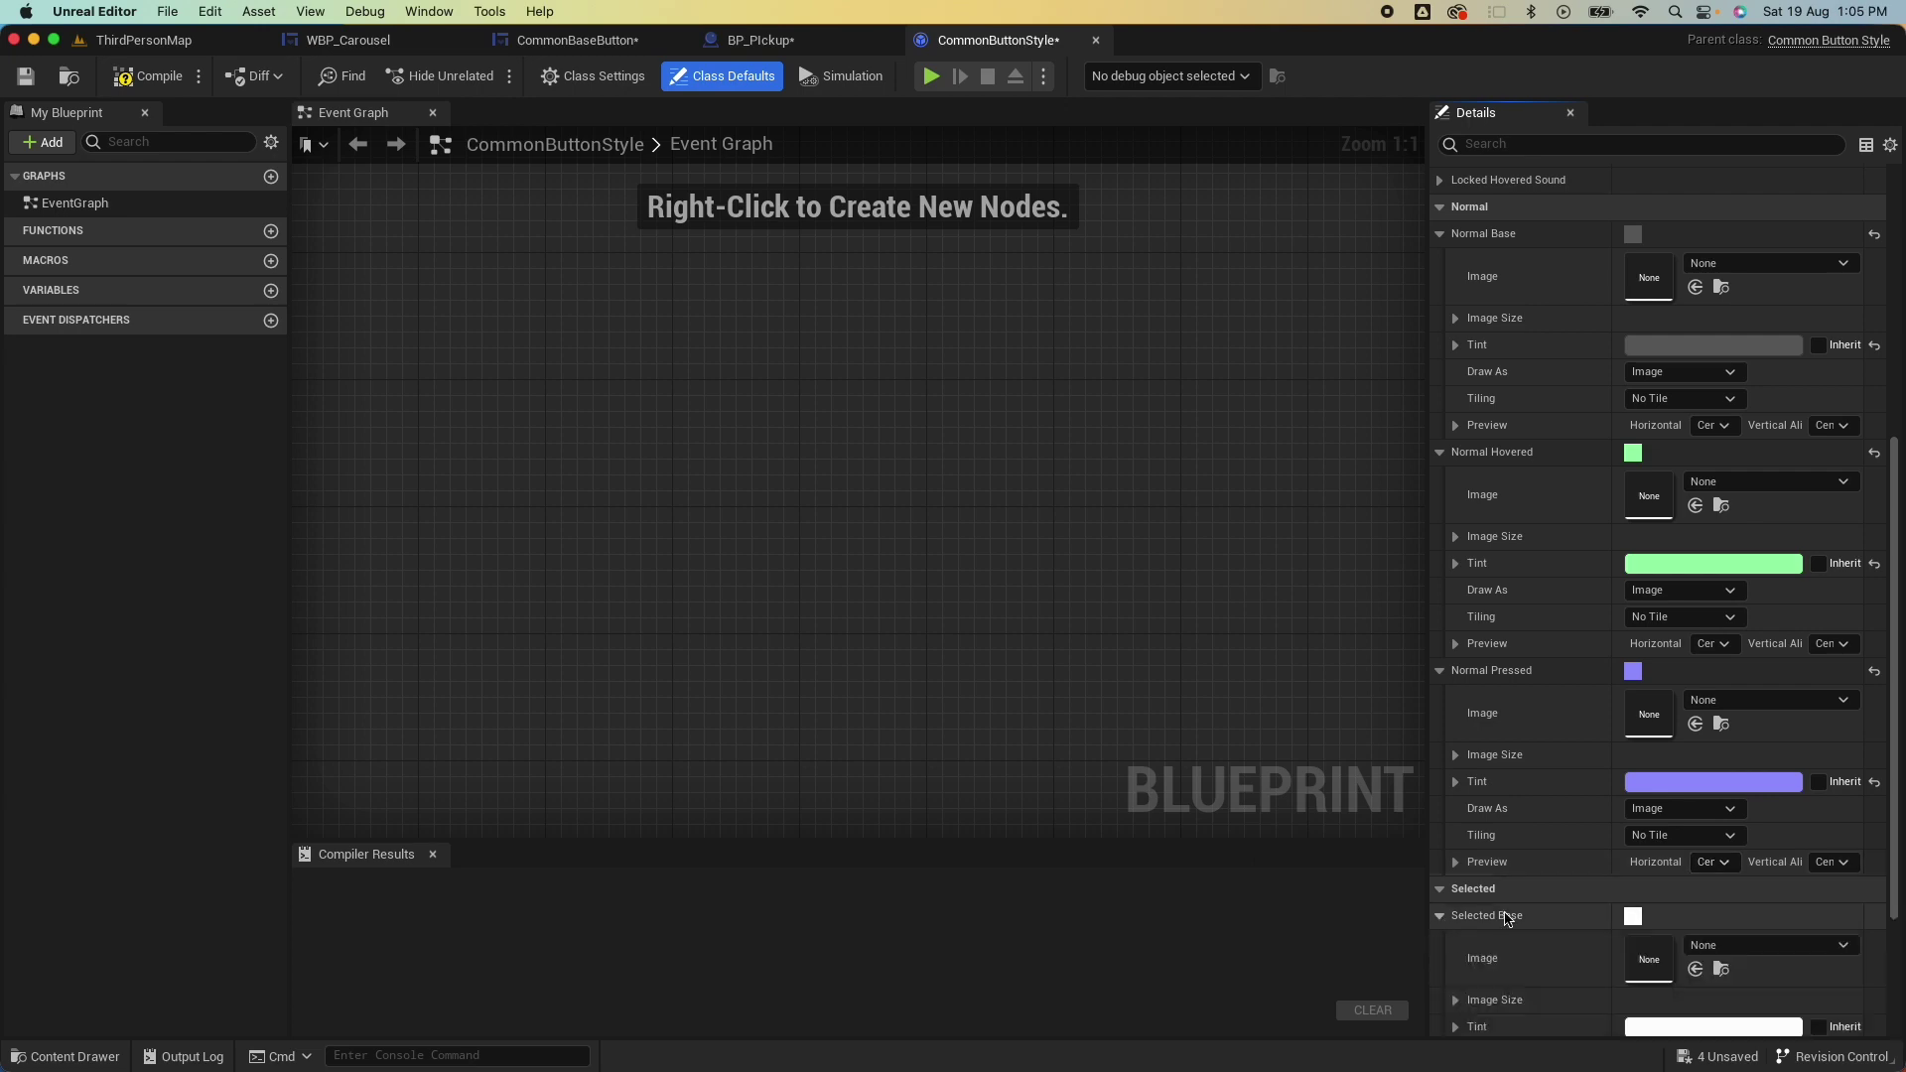
{"action": "scroll", "coordinate": [1582, 911], "scroll_direction": "down", "scroll_amount": 4}
{"action": "left_click", "coordinate": [1714, 842]}
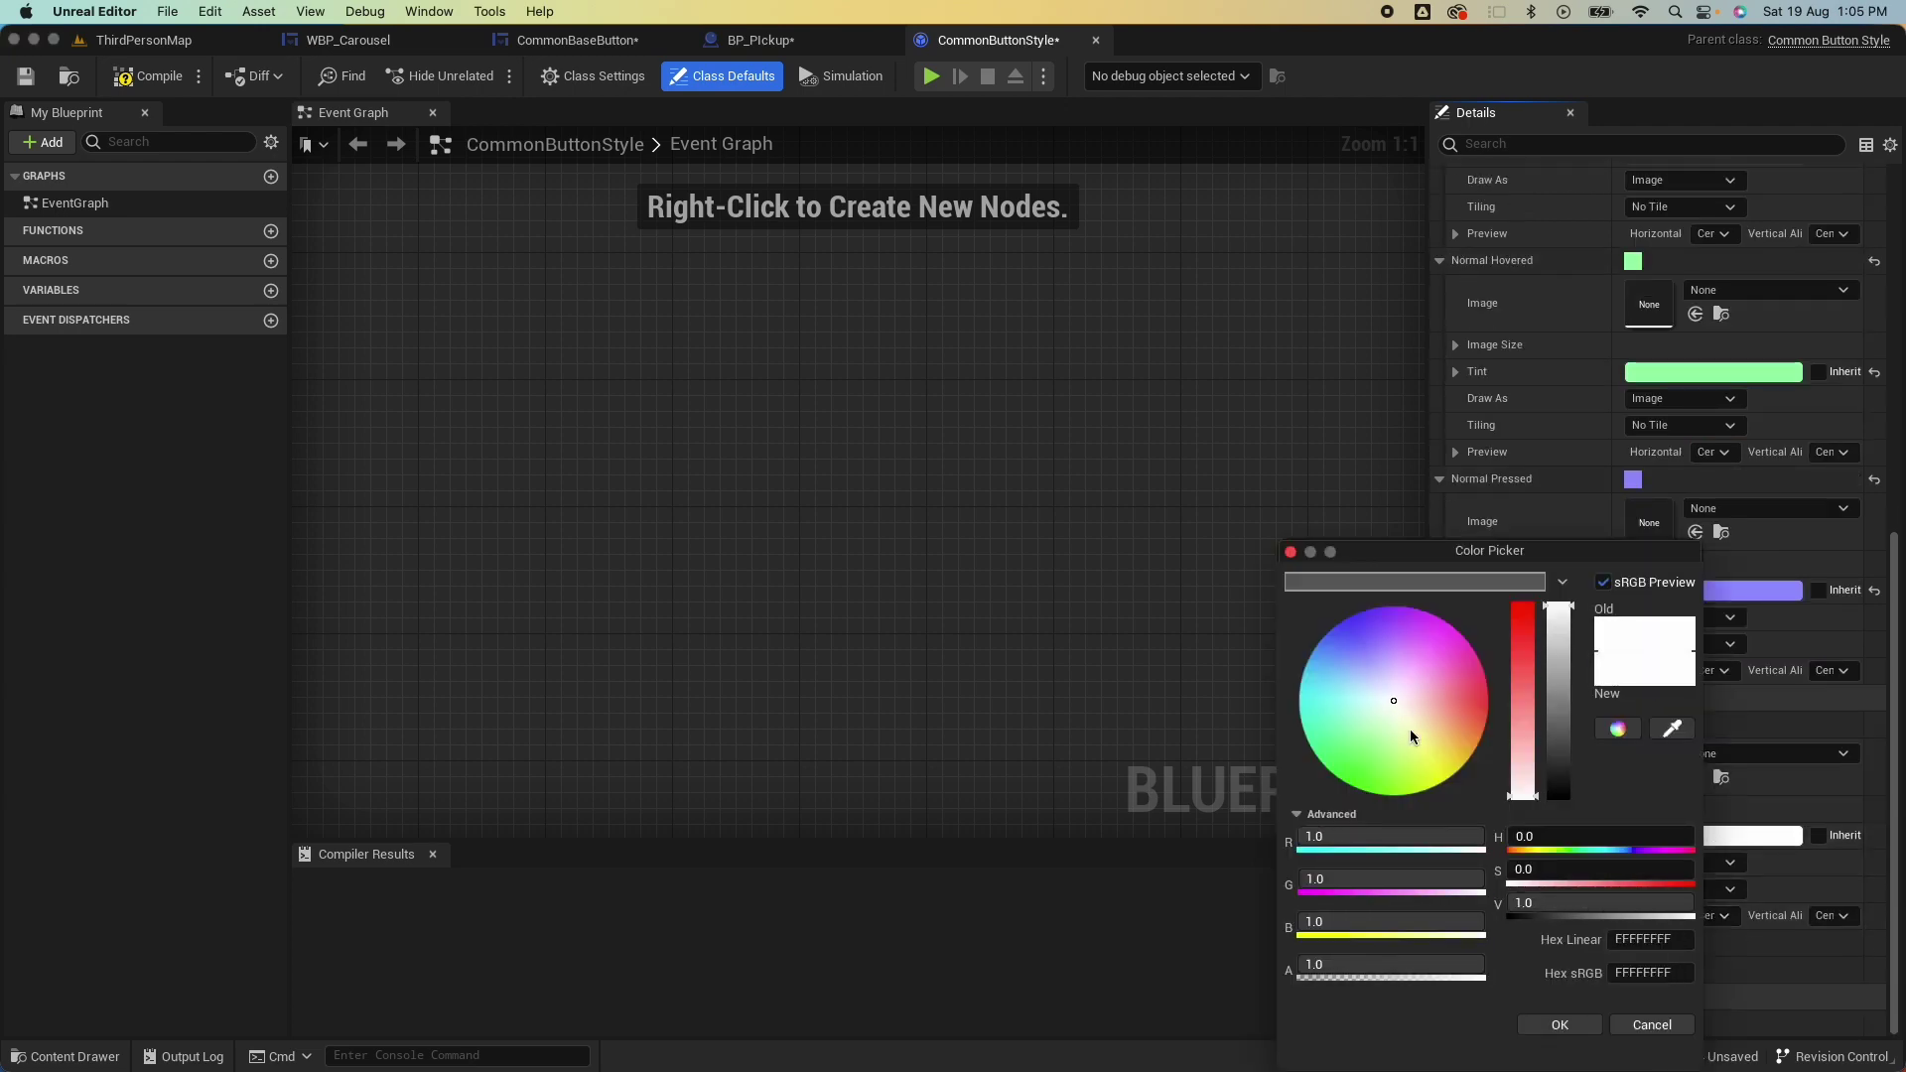
{"action": "left_click", "coordinate": [1446, 759]}
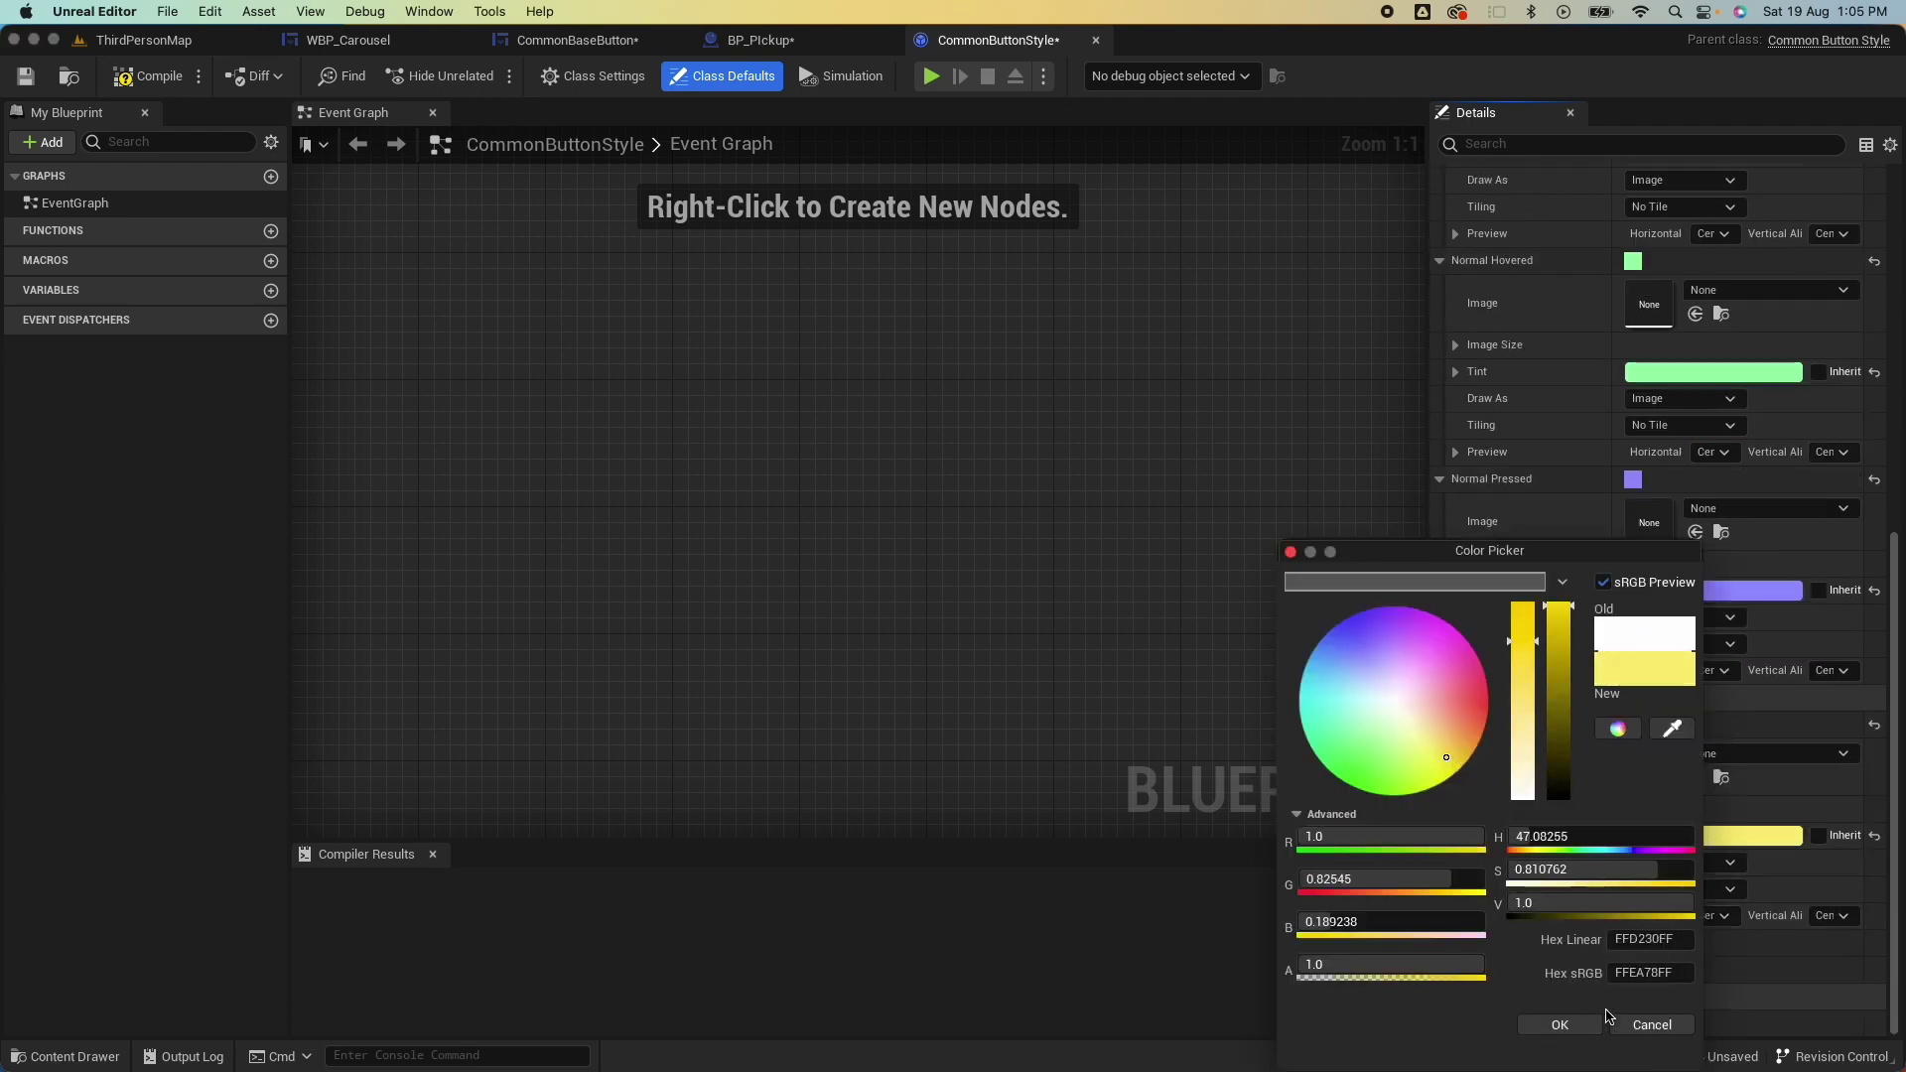
{"action": "left_click", "coordinate": [1559, 1025]}
Set the Selected Hovered tint of CommonButtonStyle to pink, hex sRGB FF99E4FF.
{"action": "left_click", "coordinate": [1560, 943]}
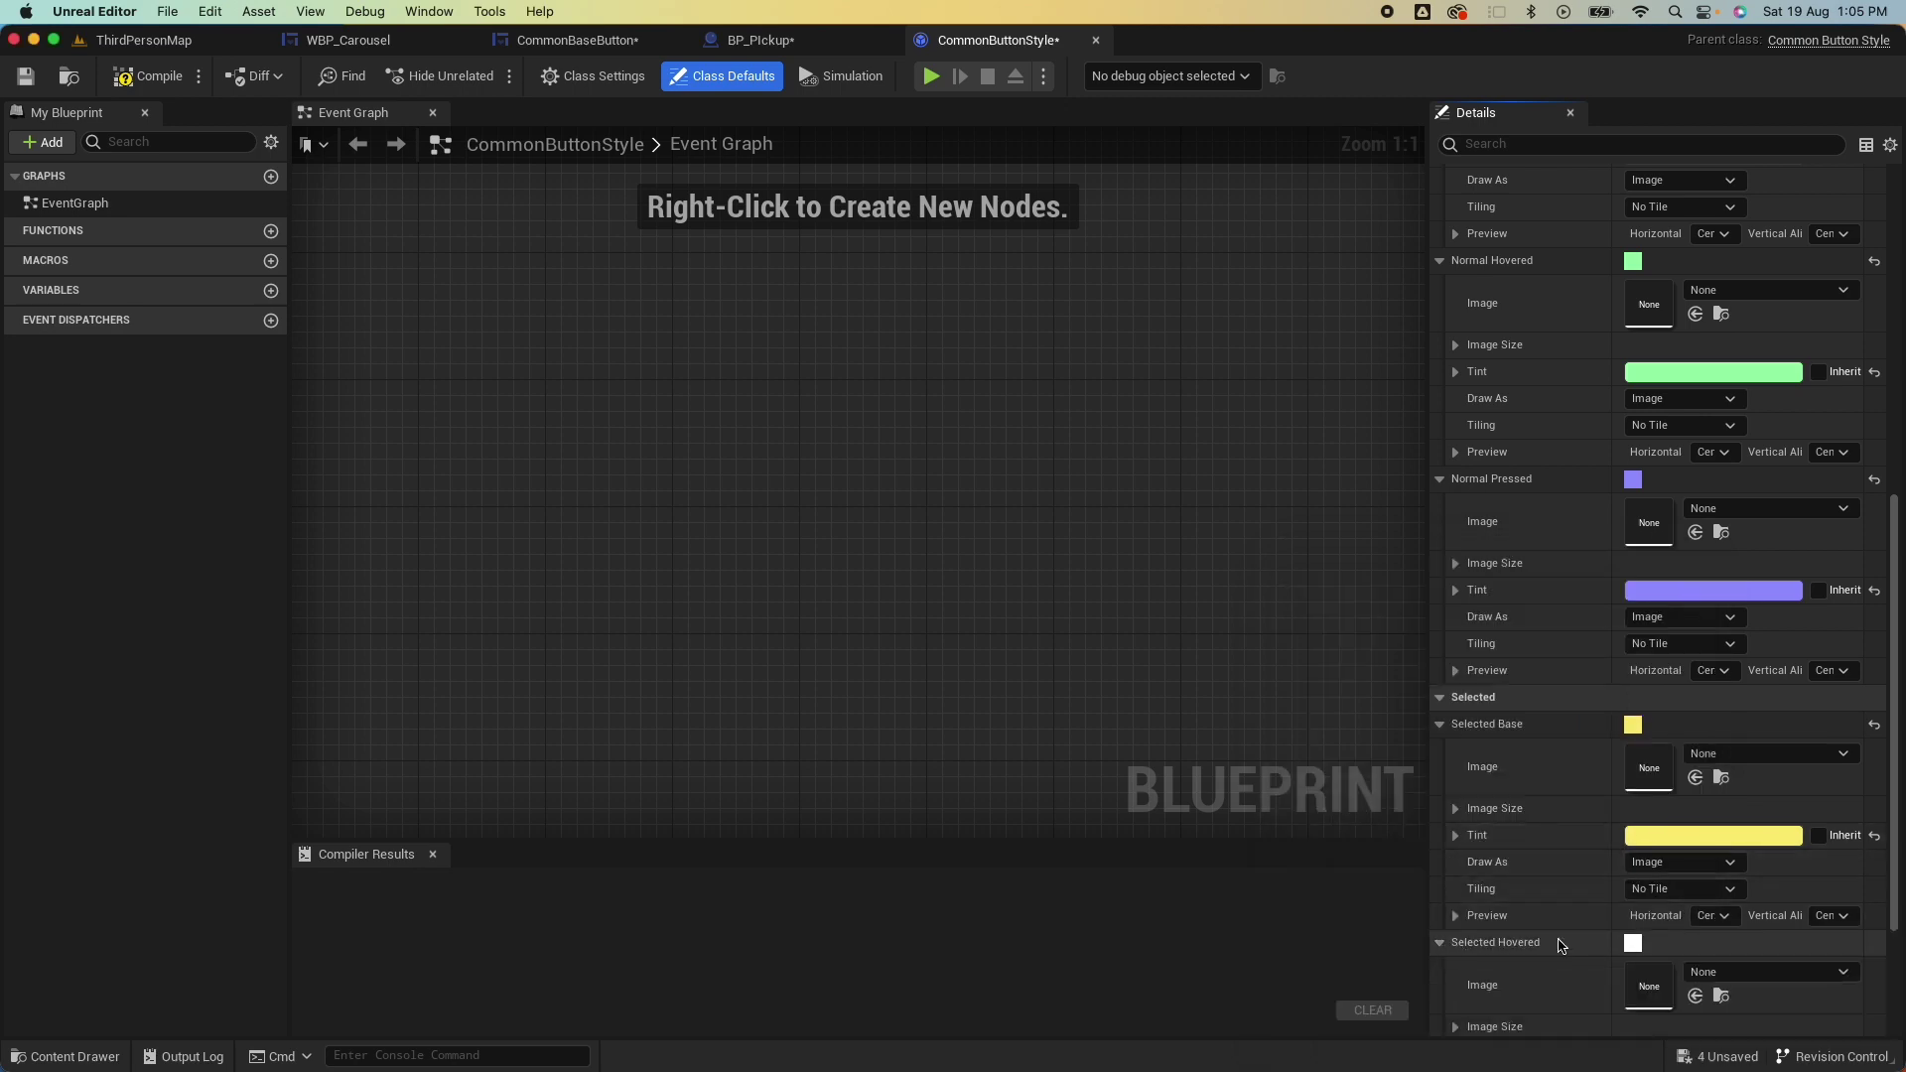
{"action": "scroll", "coordinate": [1560, 943], "scroll_direction": "down", "scroll_amount": 4}
{"action": "left_click", "coordinate": [1732, 864]}
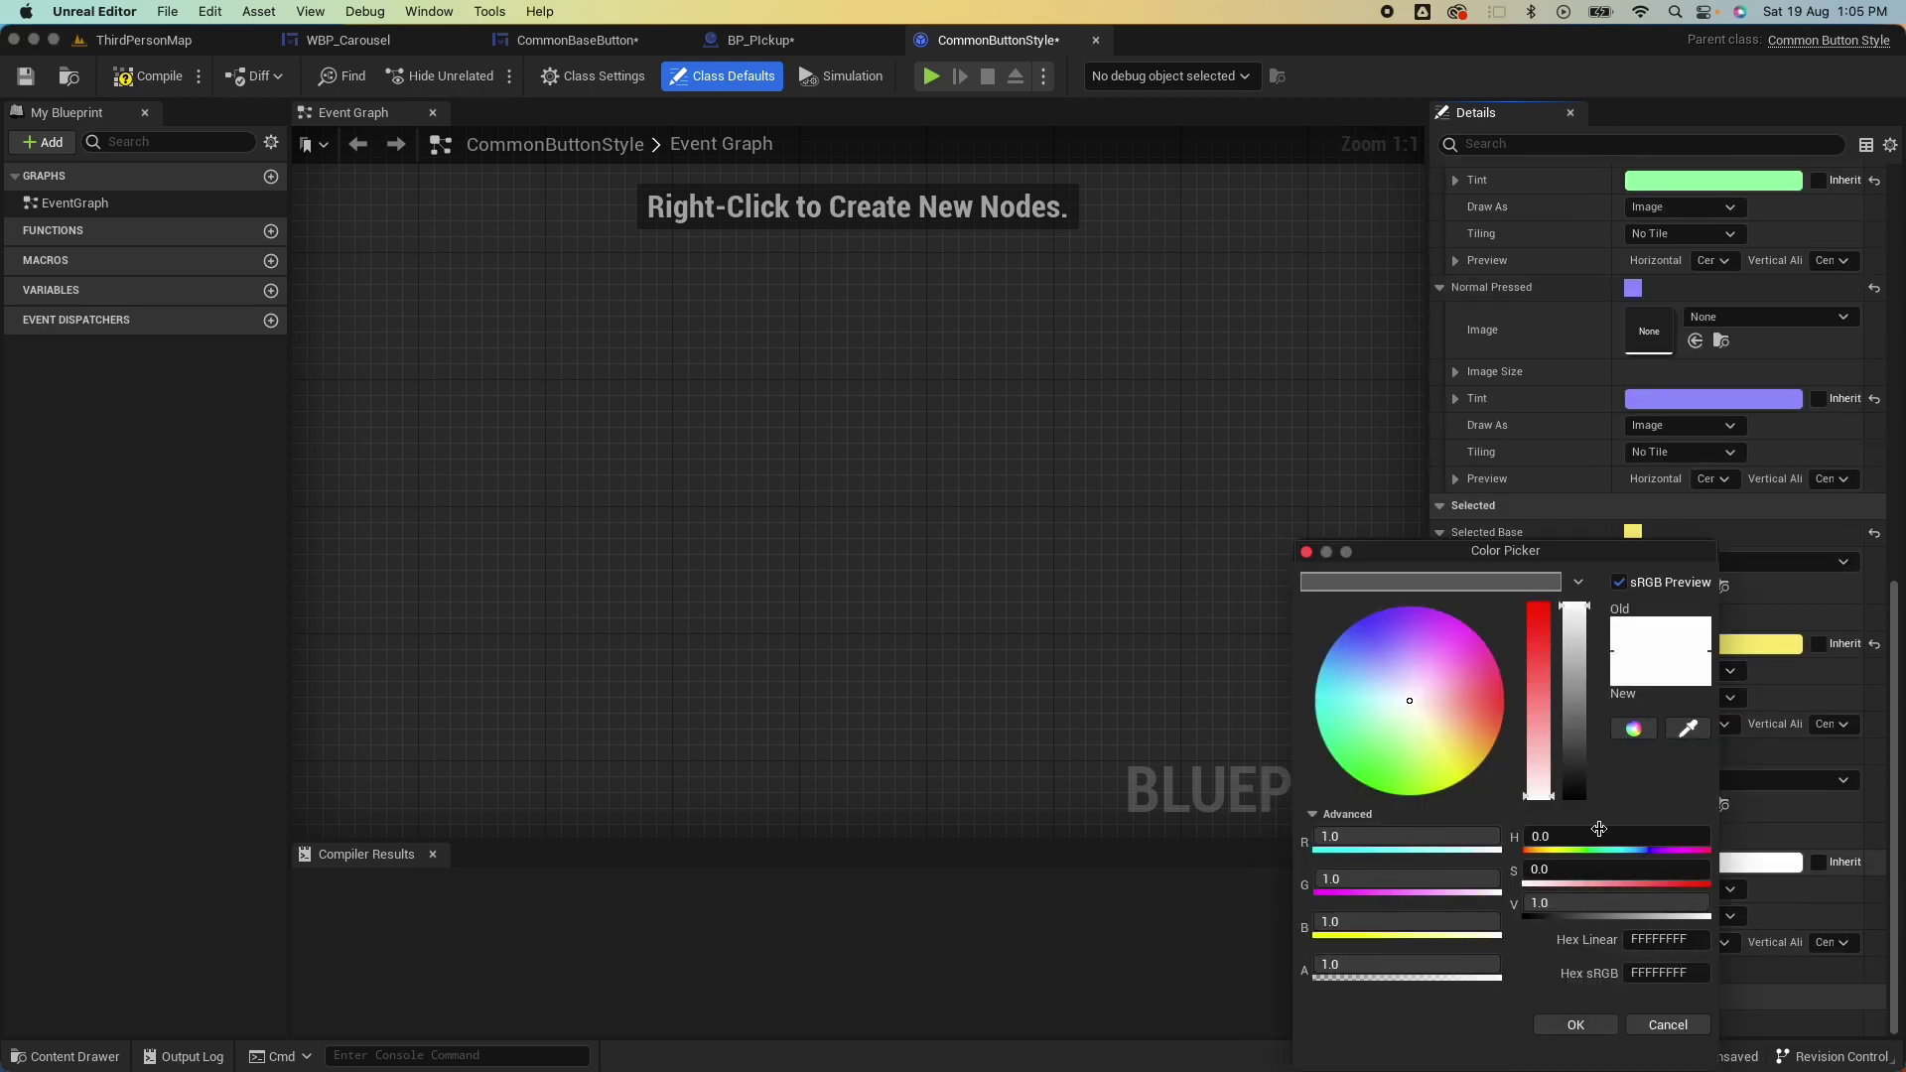
{"action": "left_click", "coordinate": [1457, 657]}
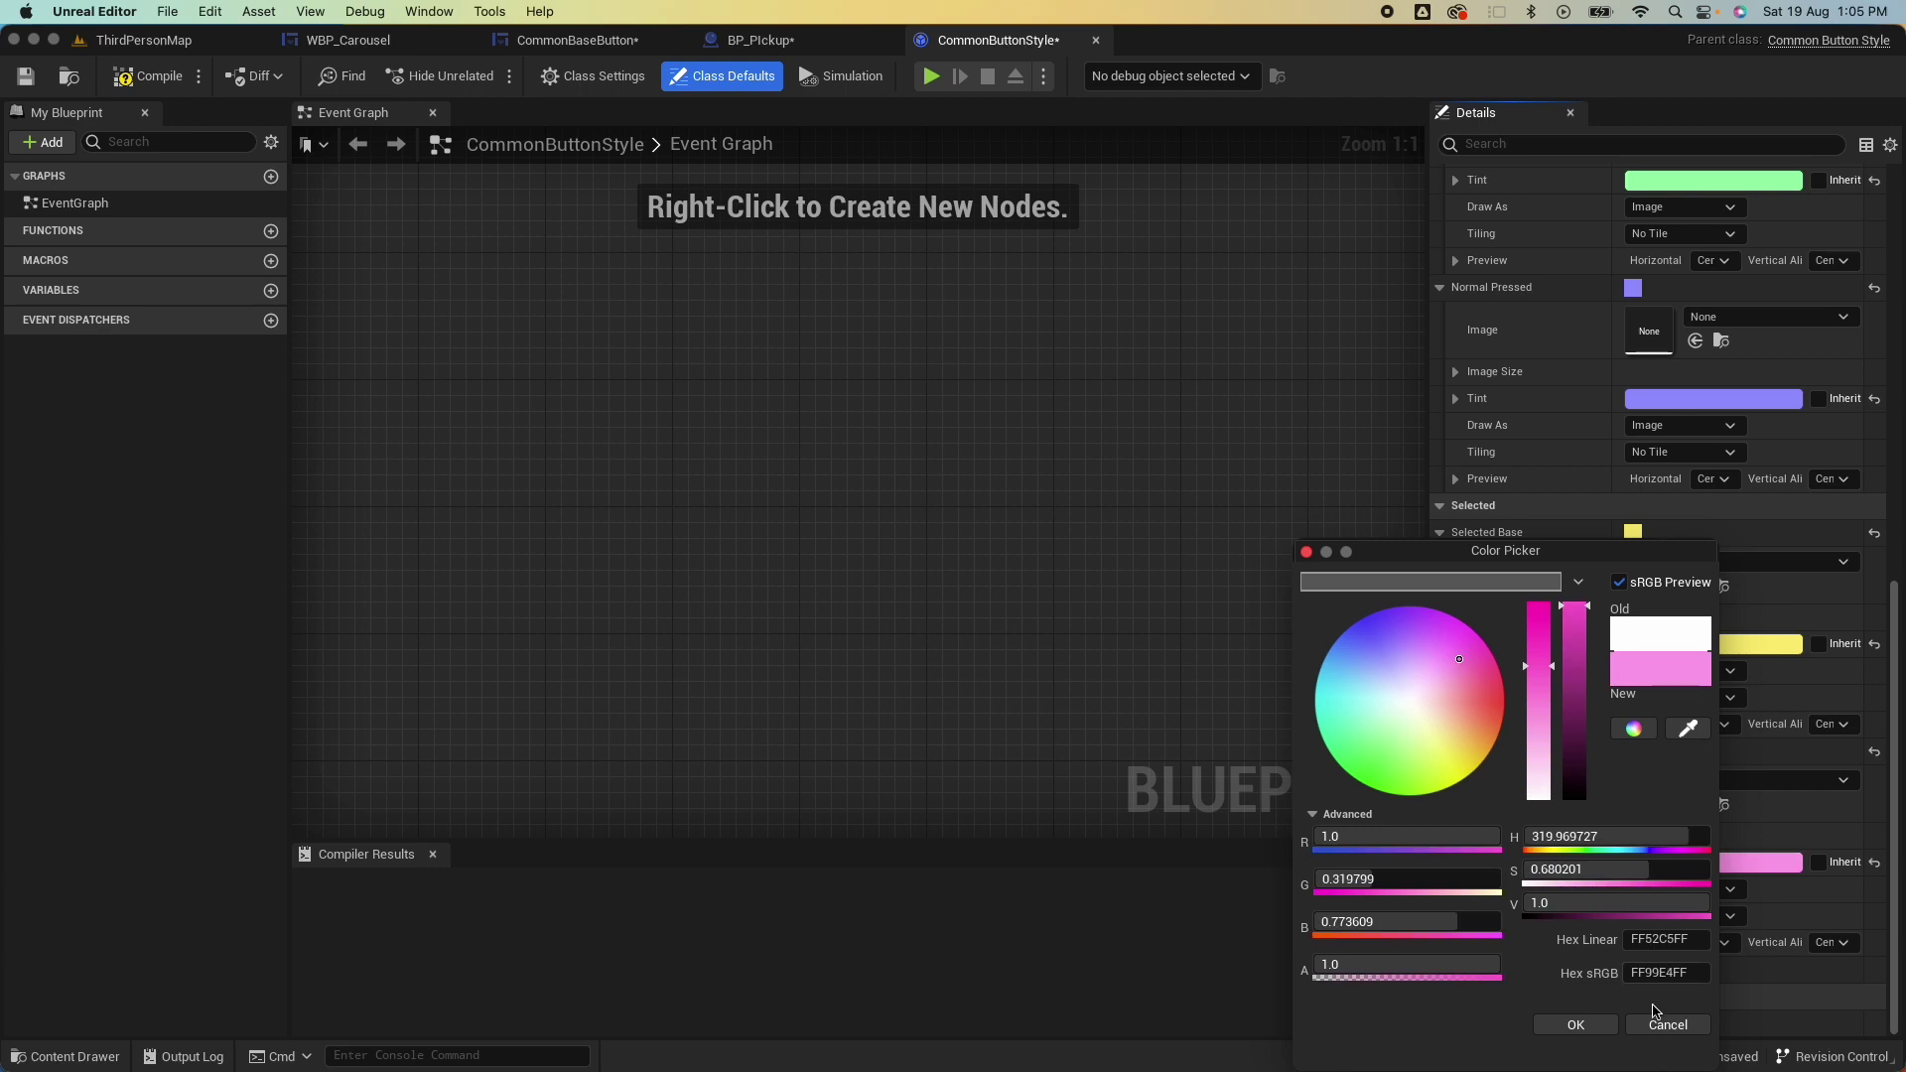
{"action": "left_click", "coordinate": [1576, 1032]}
Set the Selected Pressed tint of CommonButtonStyle to a light violet.
{"action": "left_click", "coordinate": [1608, 970]}
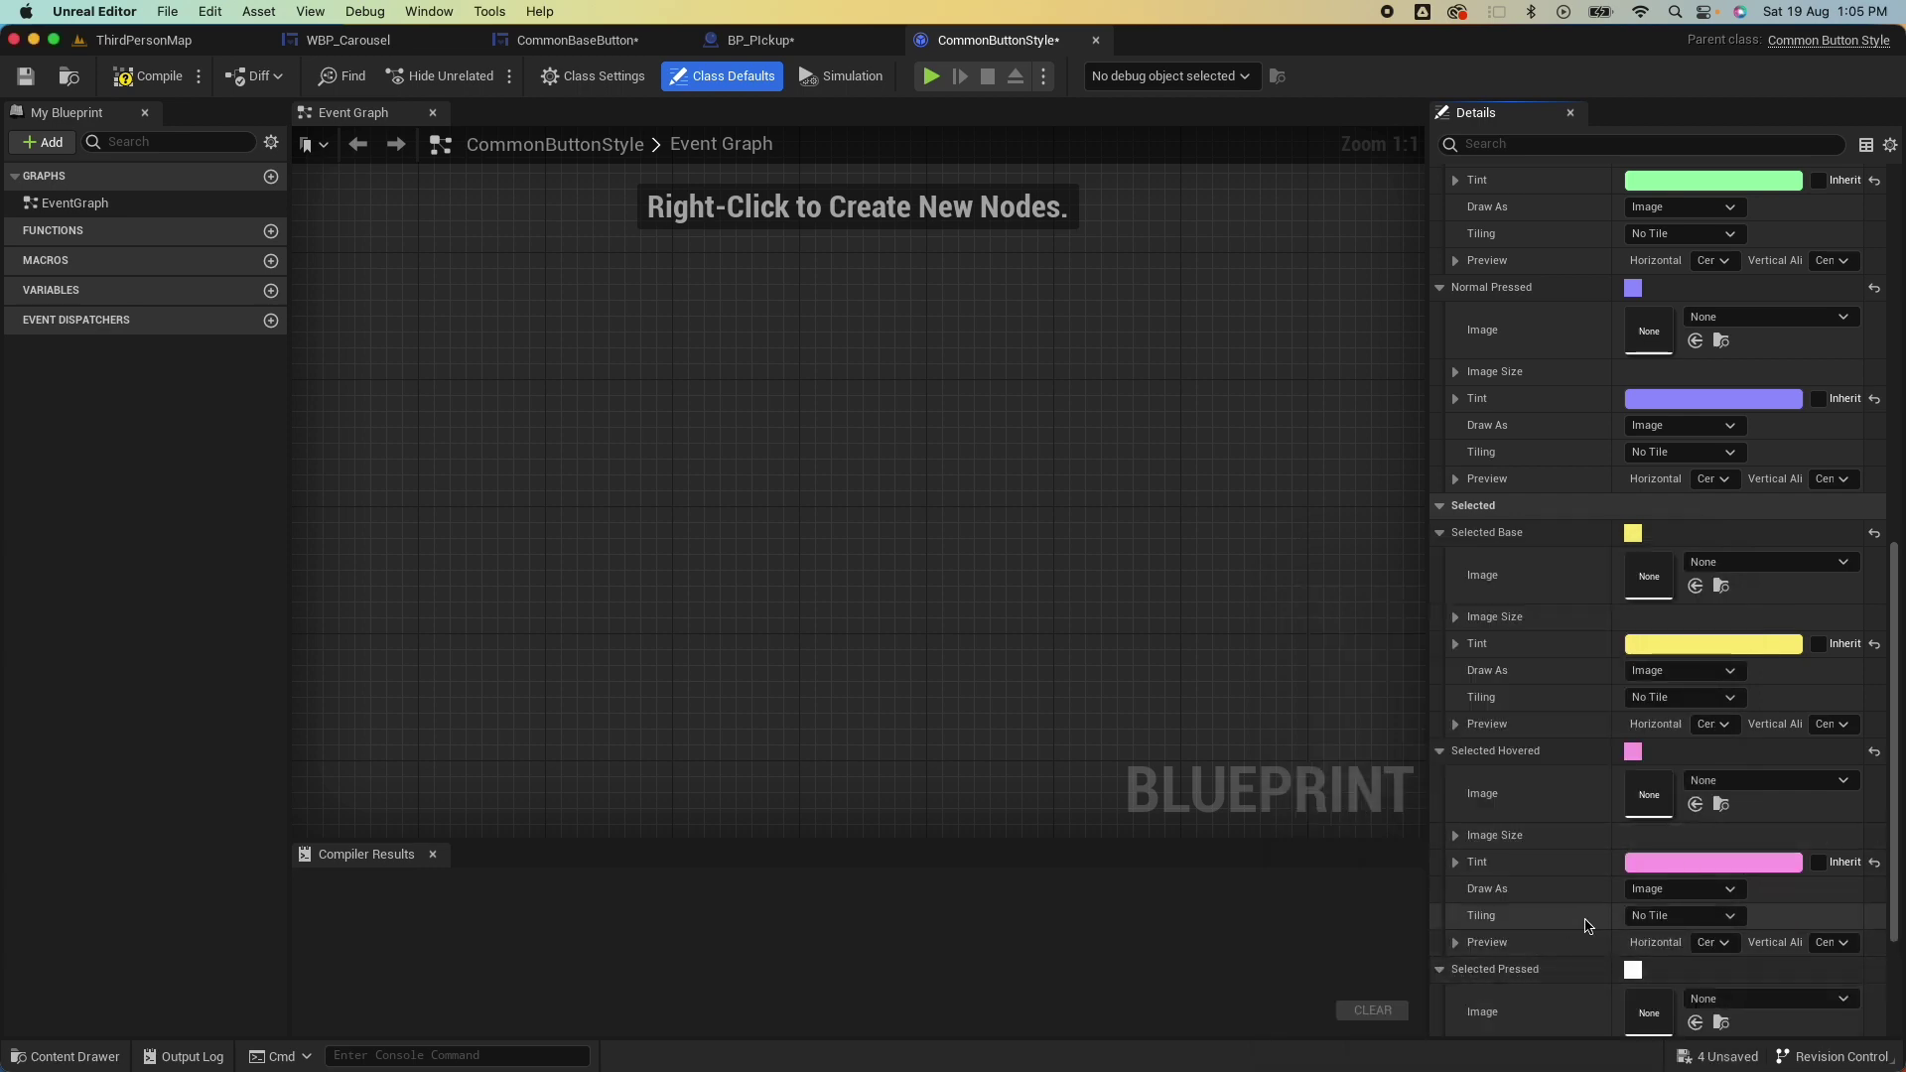
{"action": "scroll", "coordinate": [1585, 925], "scroll_direction": "down", "scroll_amount": 4}
{"action": "left_click", "coordinate": [1707, 890]}
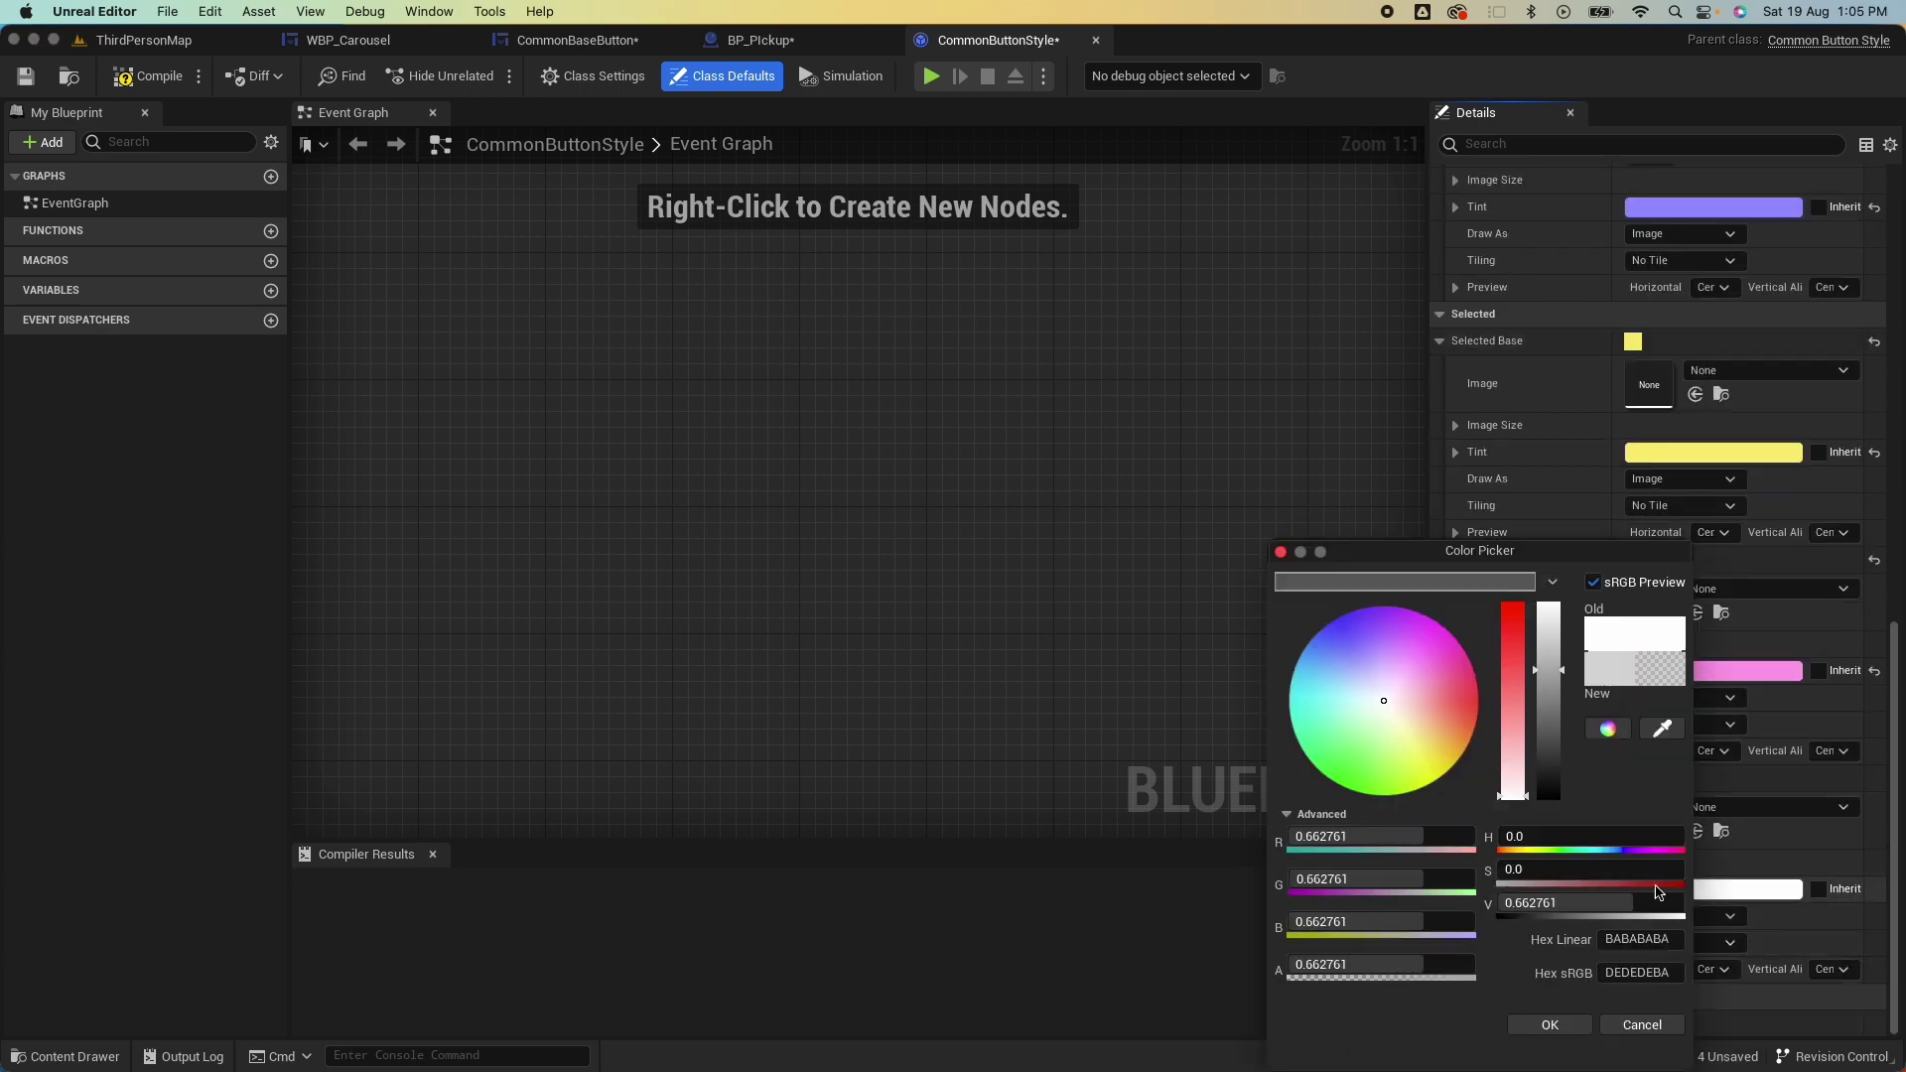
{"action": "left_click", "coordinate": [1353, 643]}
{"action": "left_click", "coordinate": [1549, 1023]}
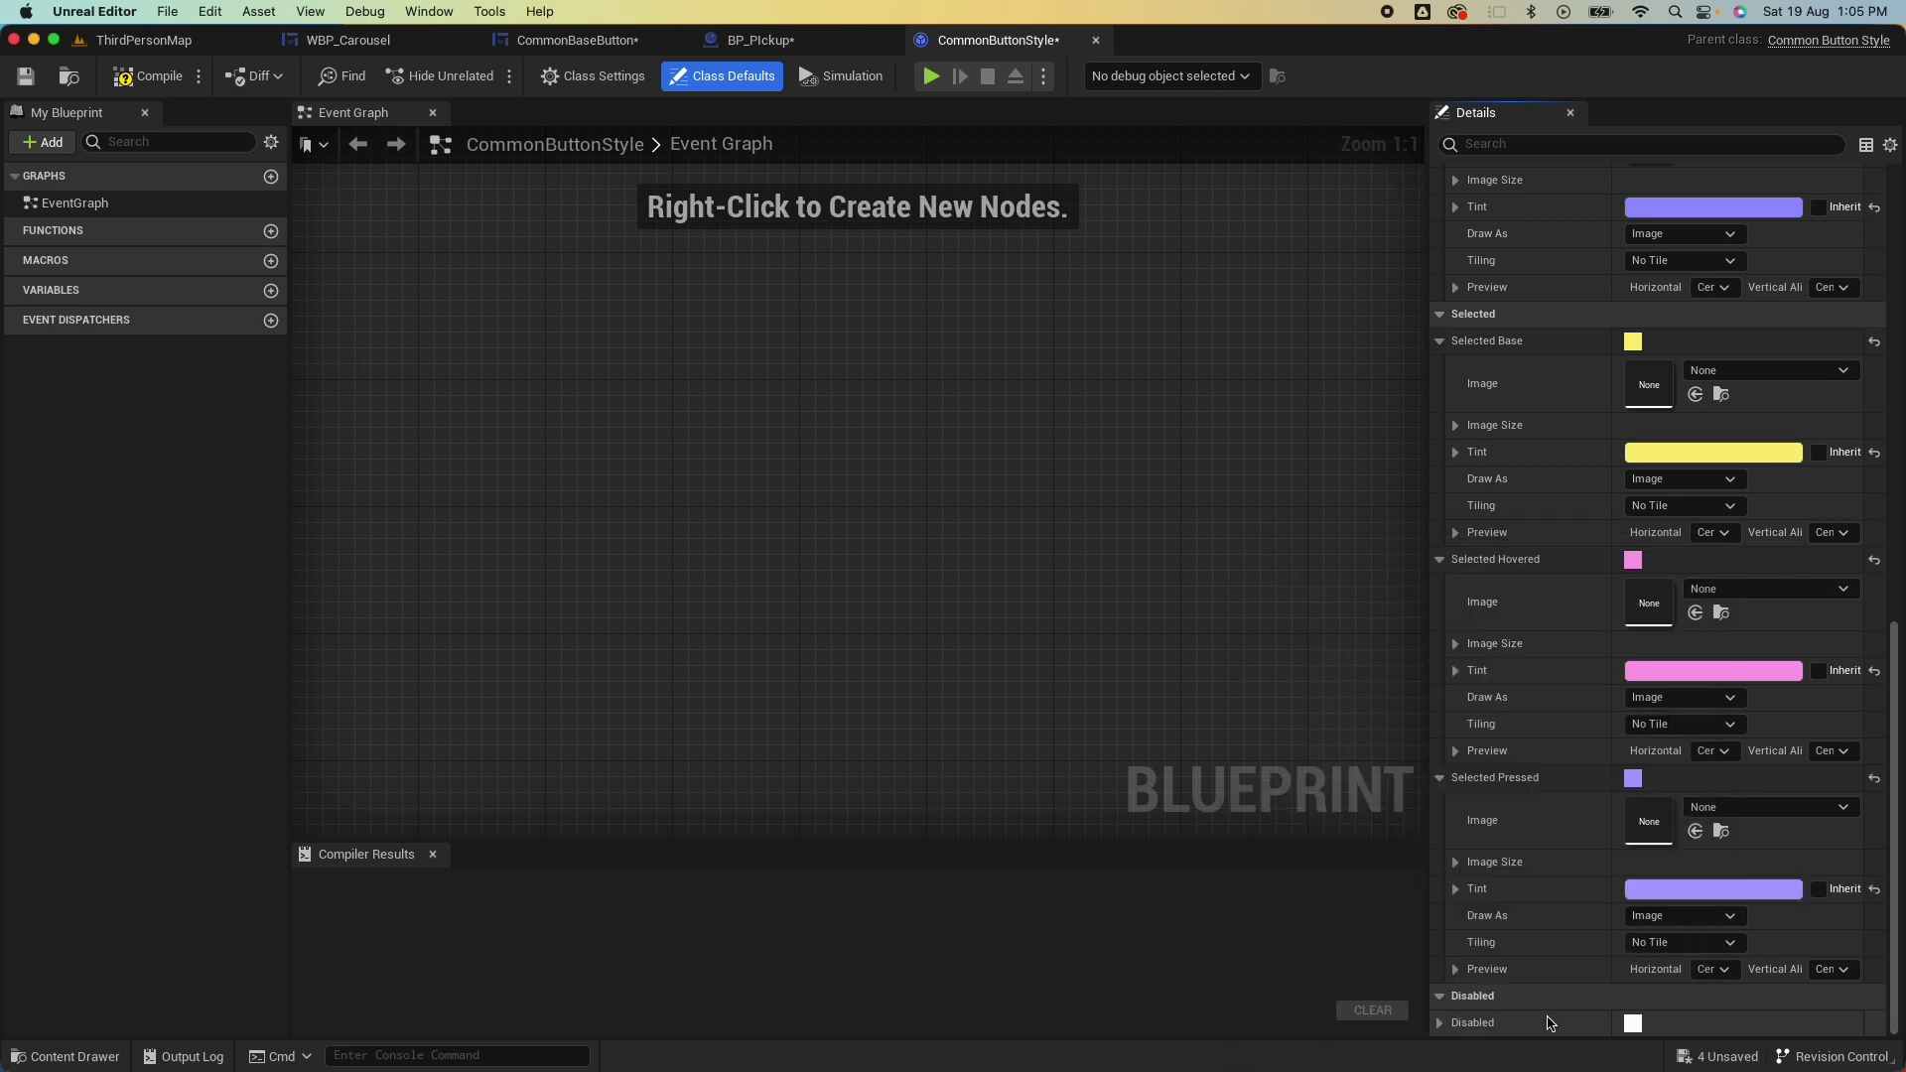
Compile and save CommonButtonStyle, and compile the CommonBaseButton widget.
{"action": "left_click", "coordinate": [147, 77]}
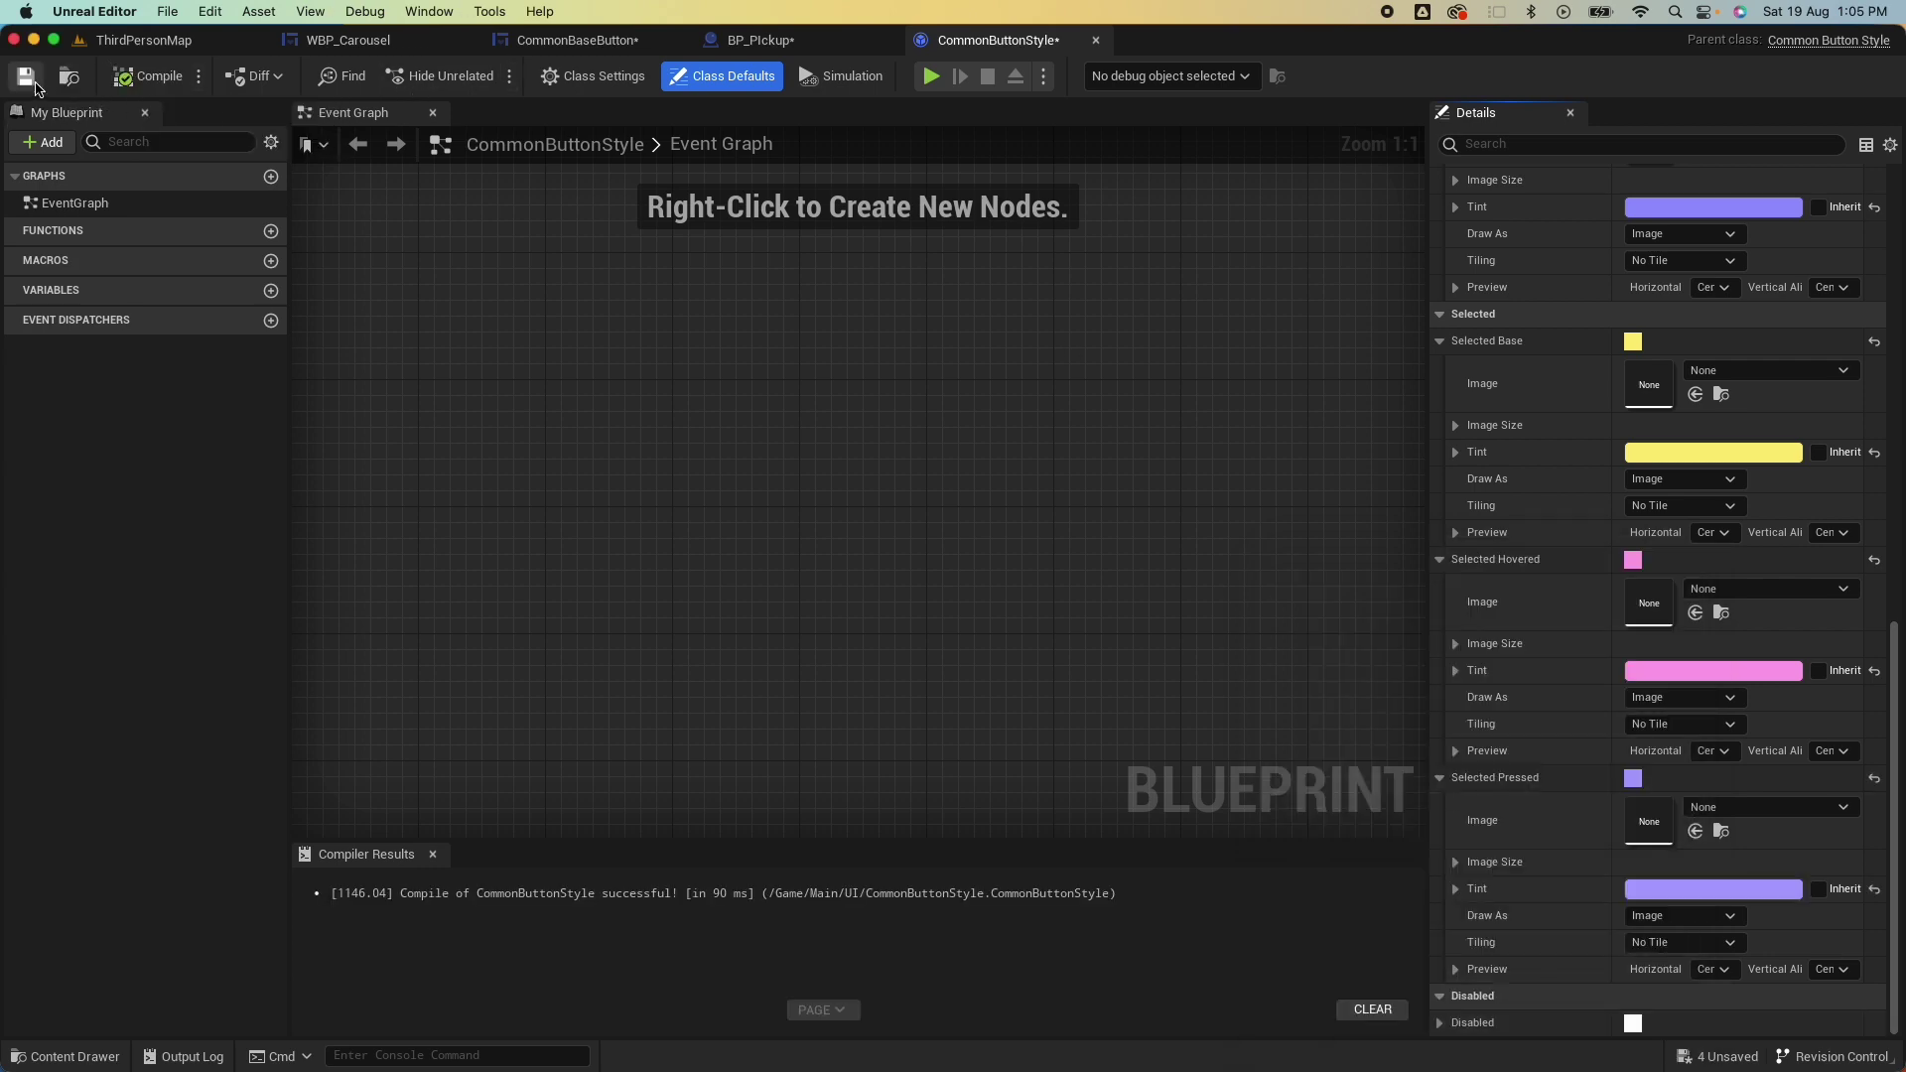
{"action": "left_click", "coordinate": [578, 41]}
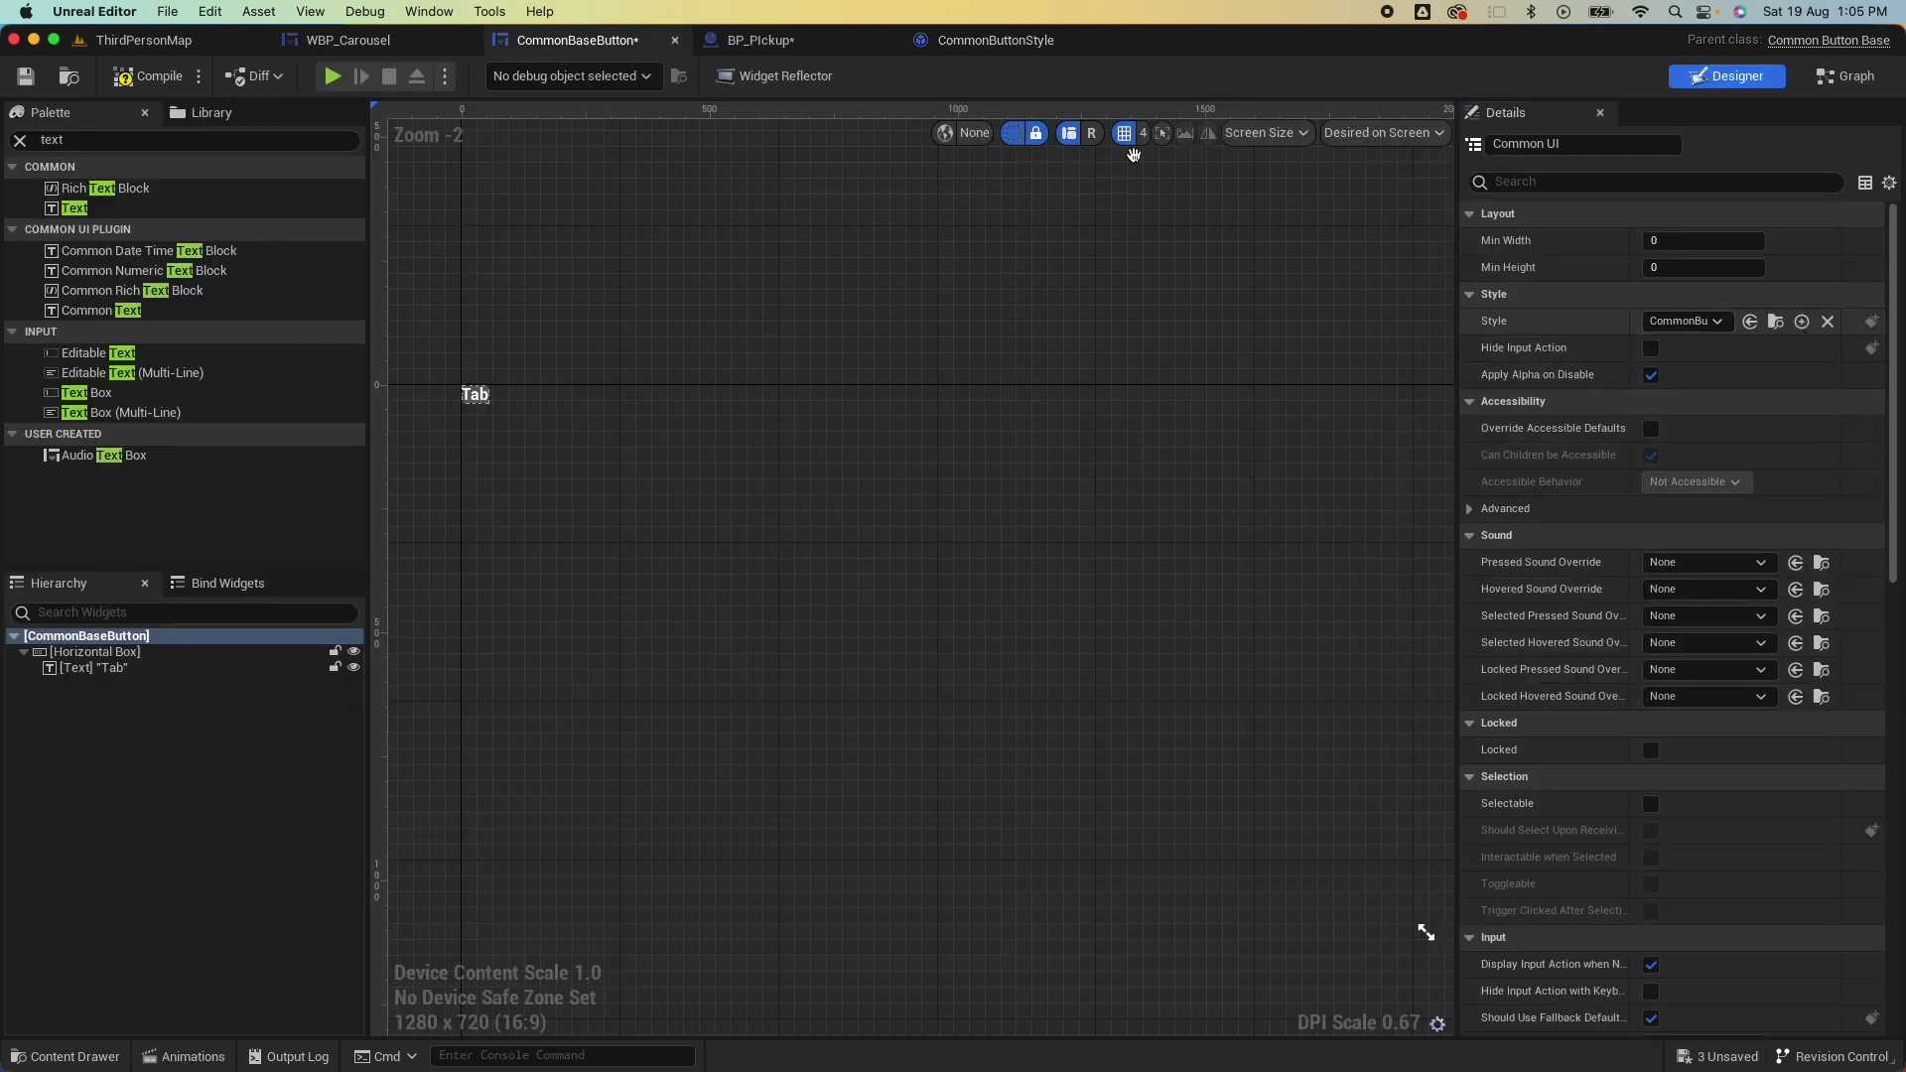
{"action": "left_click", "coordinate": [147, 76]}
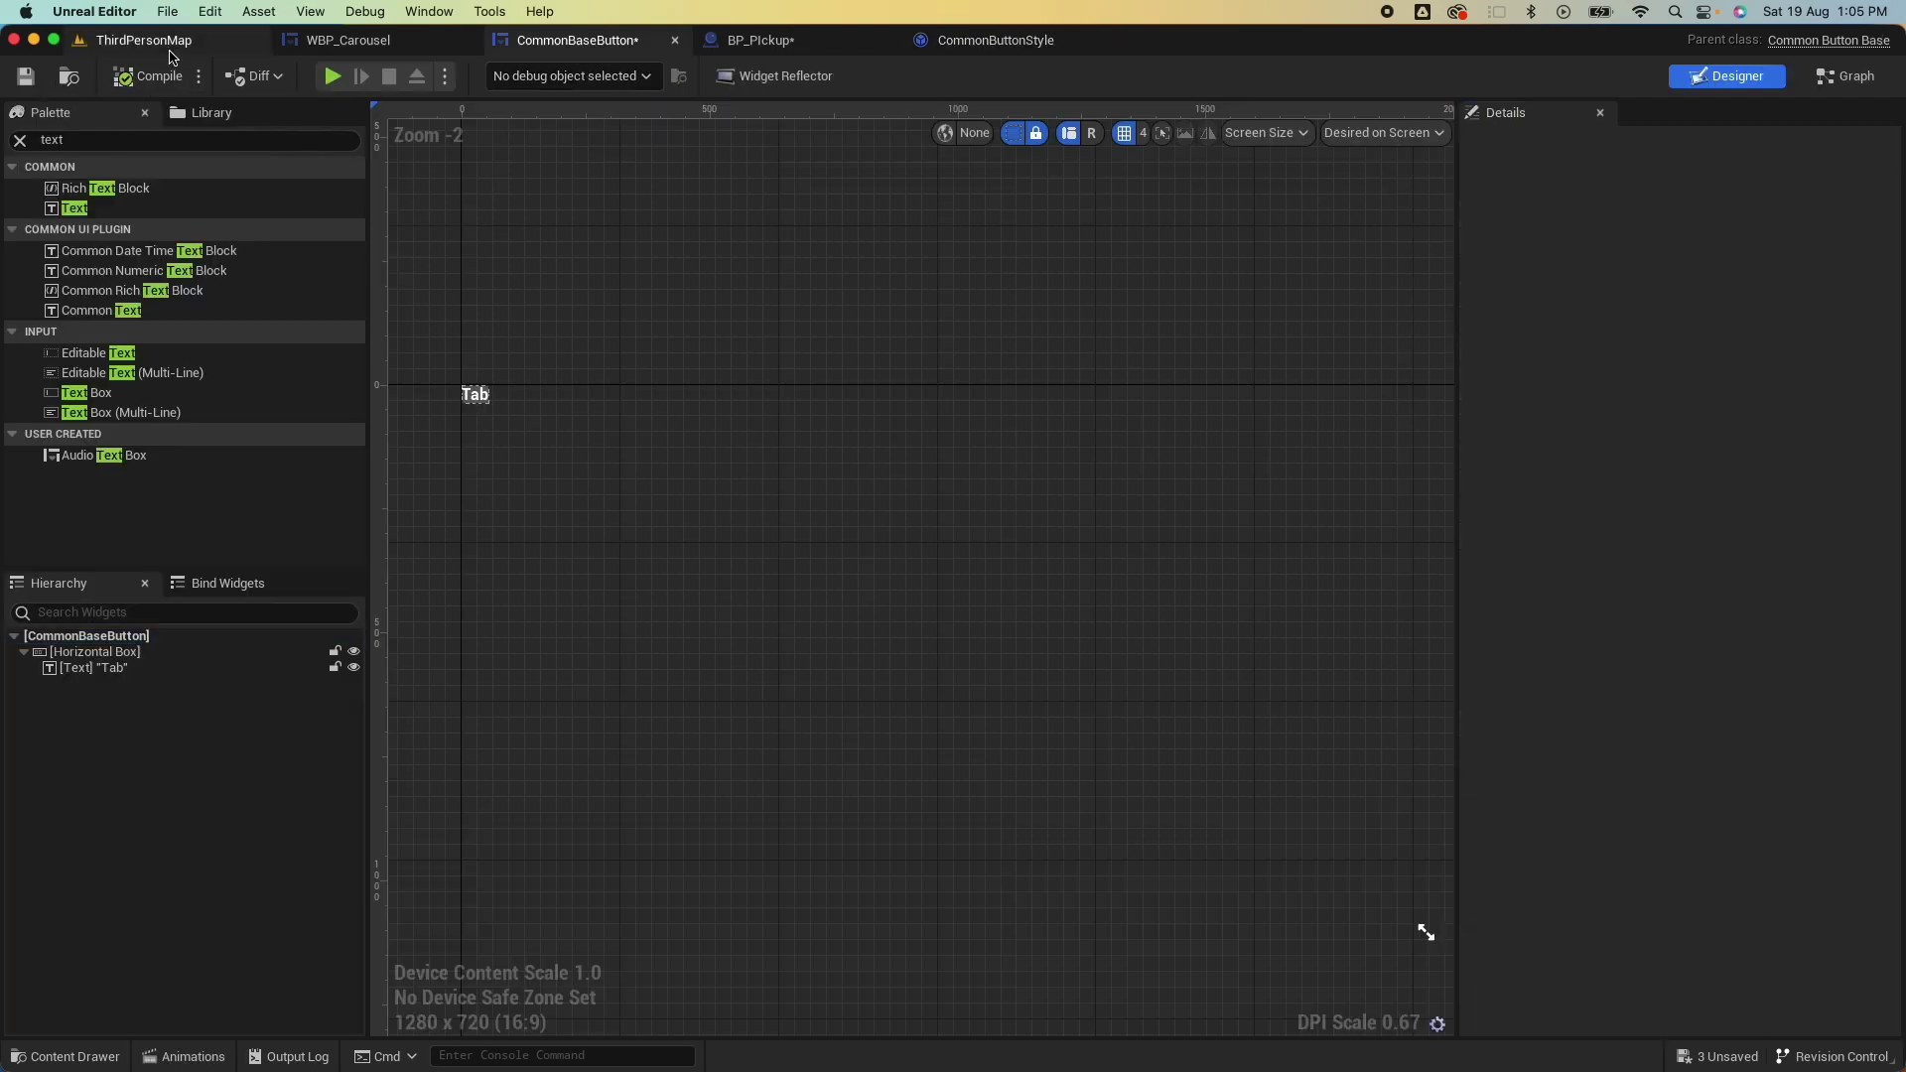
Play ThirdPersonMap, walk into the pickup, switch repeatedly between the three nav bar tabs to check their styling, and stop the session.
{"action": "left_click", "coordinate": [138, 40]}
{"action": "left_click", "coordinate": [441, 75]}
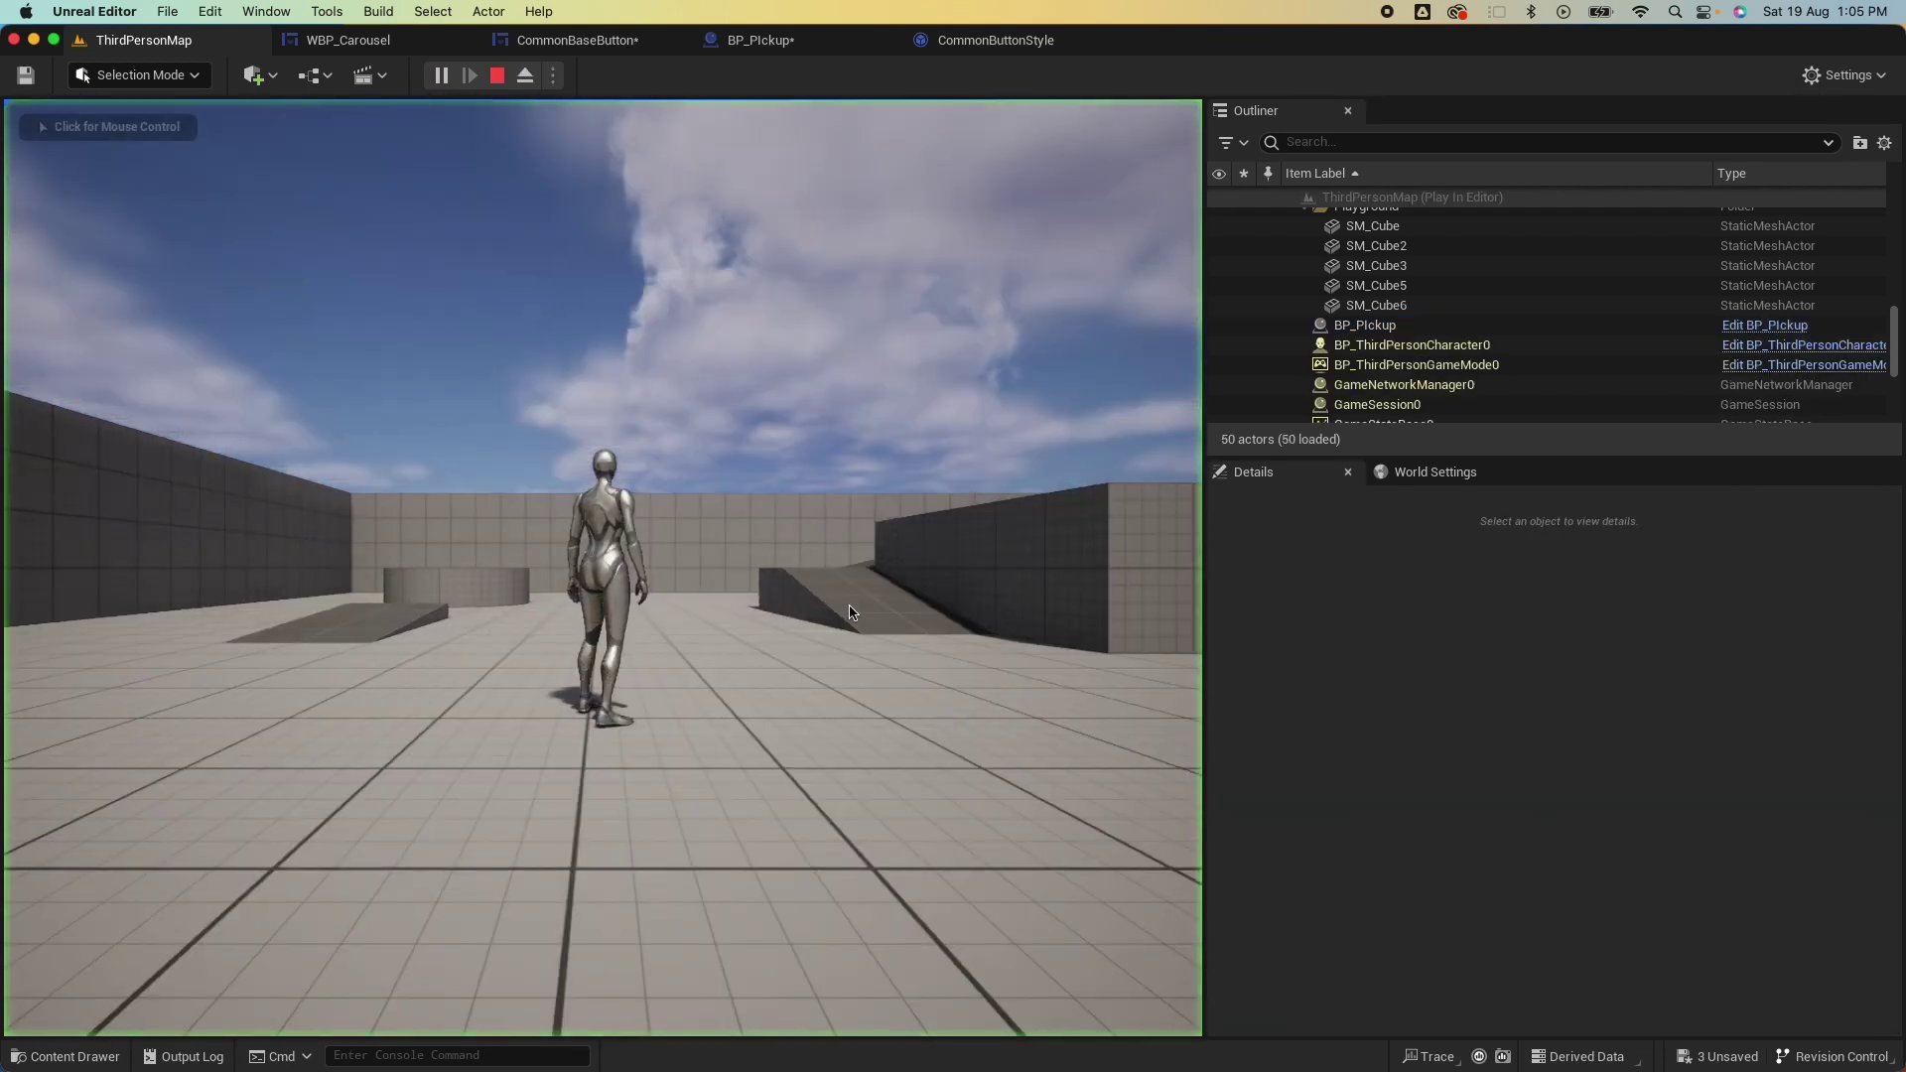
{"action": "key", "text": "w"}
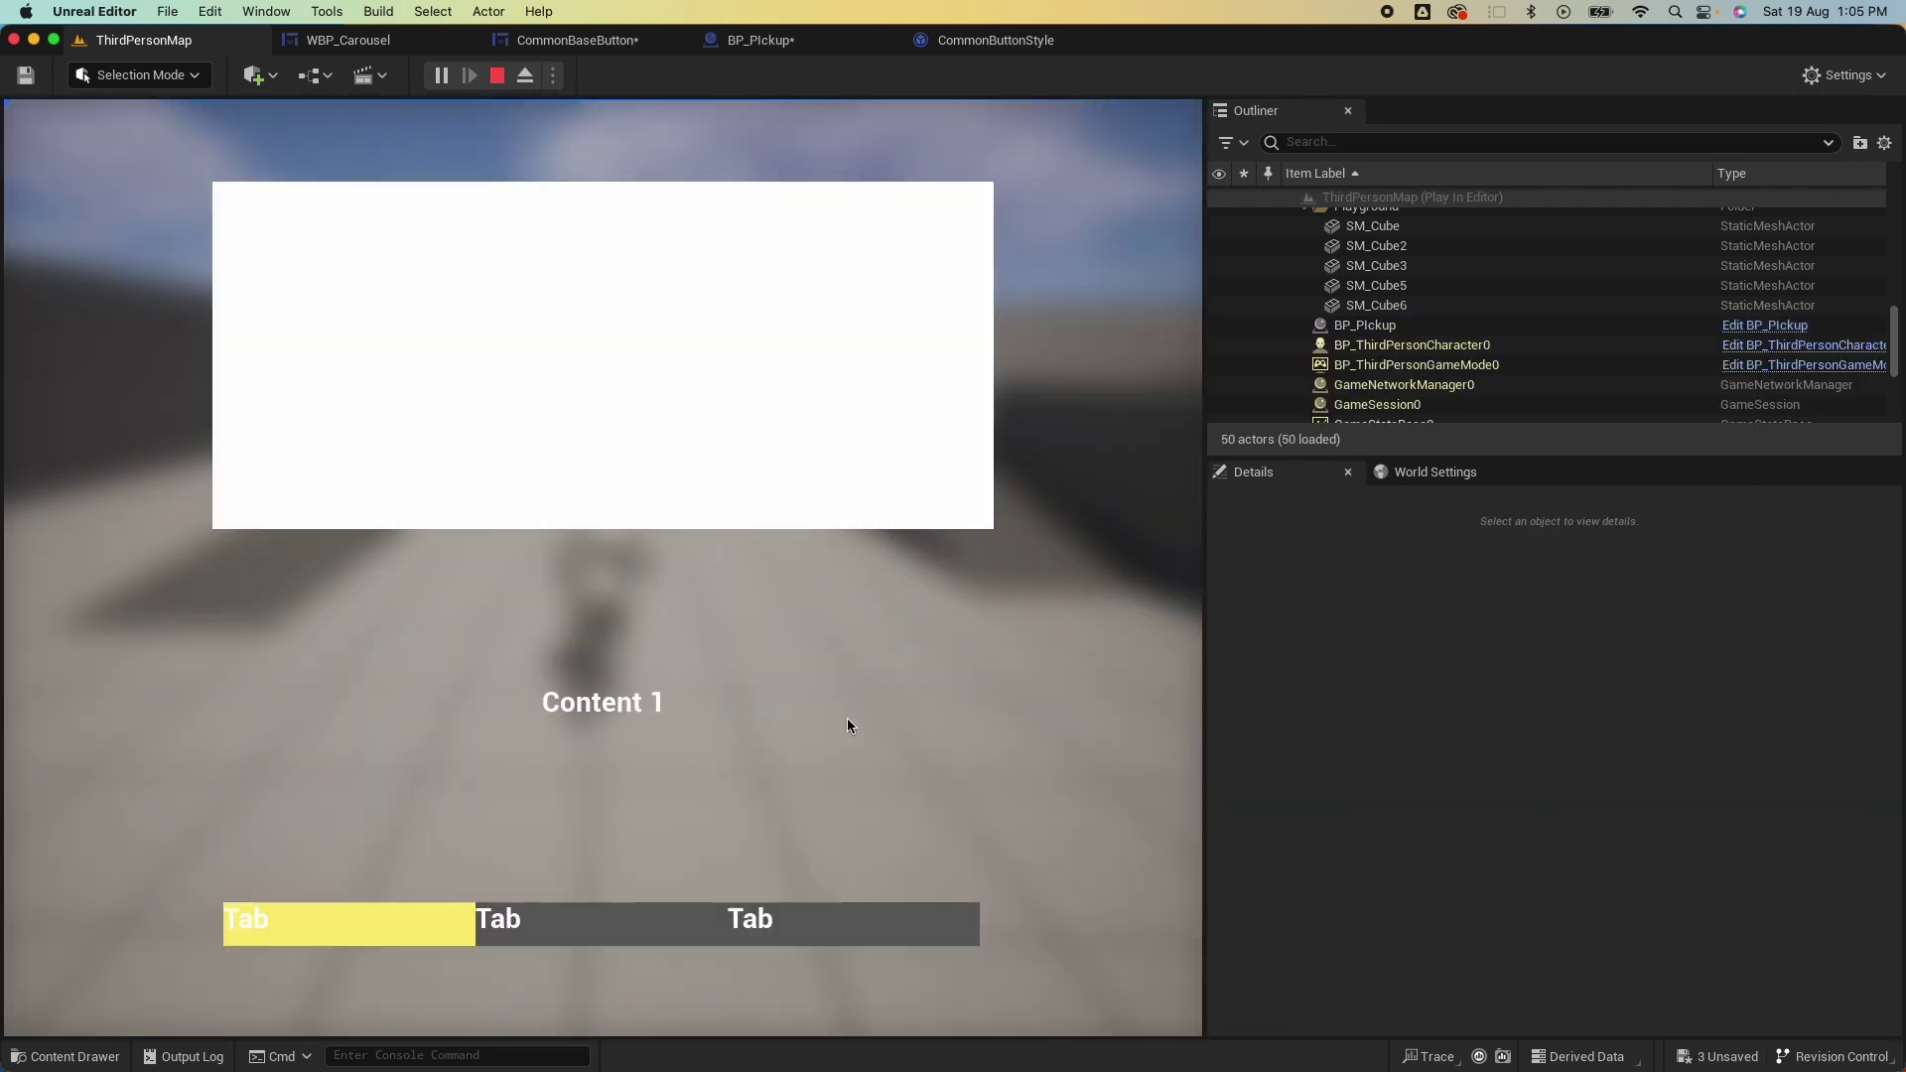
{"action": "left_click", "coordinate": [530, 921]}
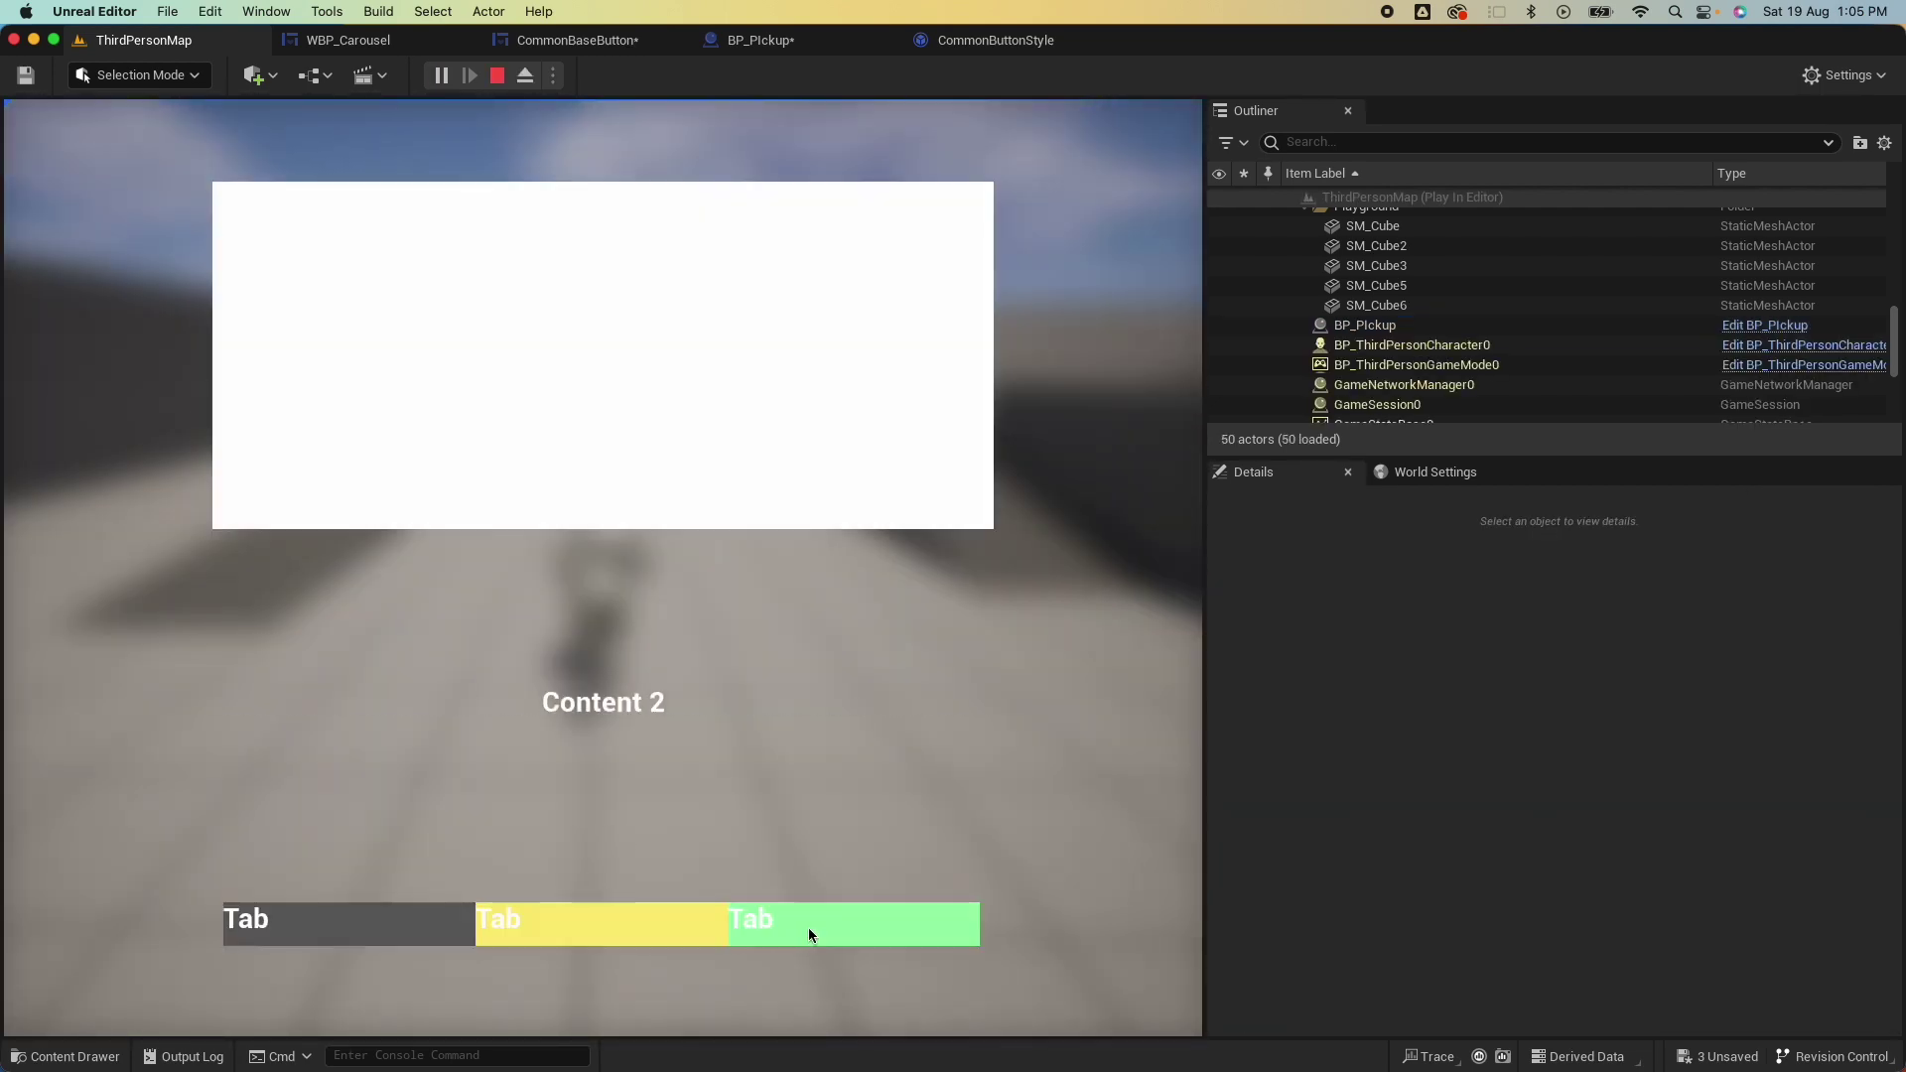
{"action": "left_click", "coordinate": [808, 927]}
{"action": "left_click", "coordinate": [601, 927]}
{"action": "left_click", "coordinate": [338, 925]}
{"action": "left_click", "coordinate": [578, 927]}
{"action": "left_click", "coordinate": [794, 927]}
{"action": "left_click", "coordinate": [569, 927]}
{"action": "left_click", "coordinate": [413, 927]}
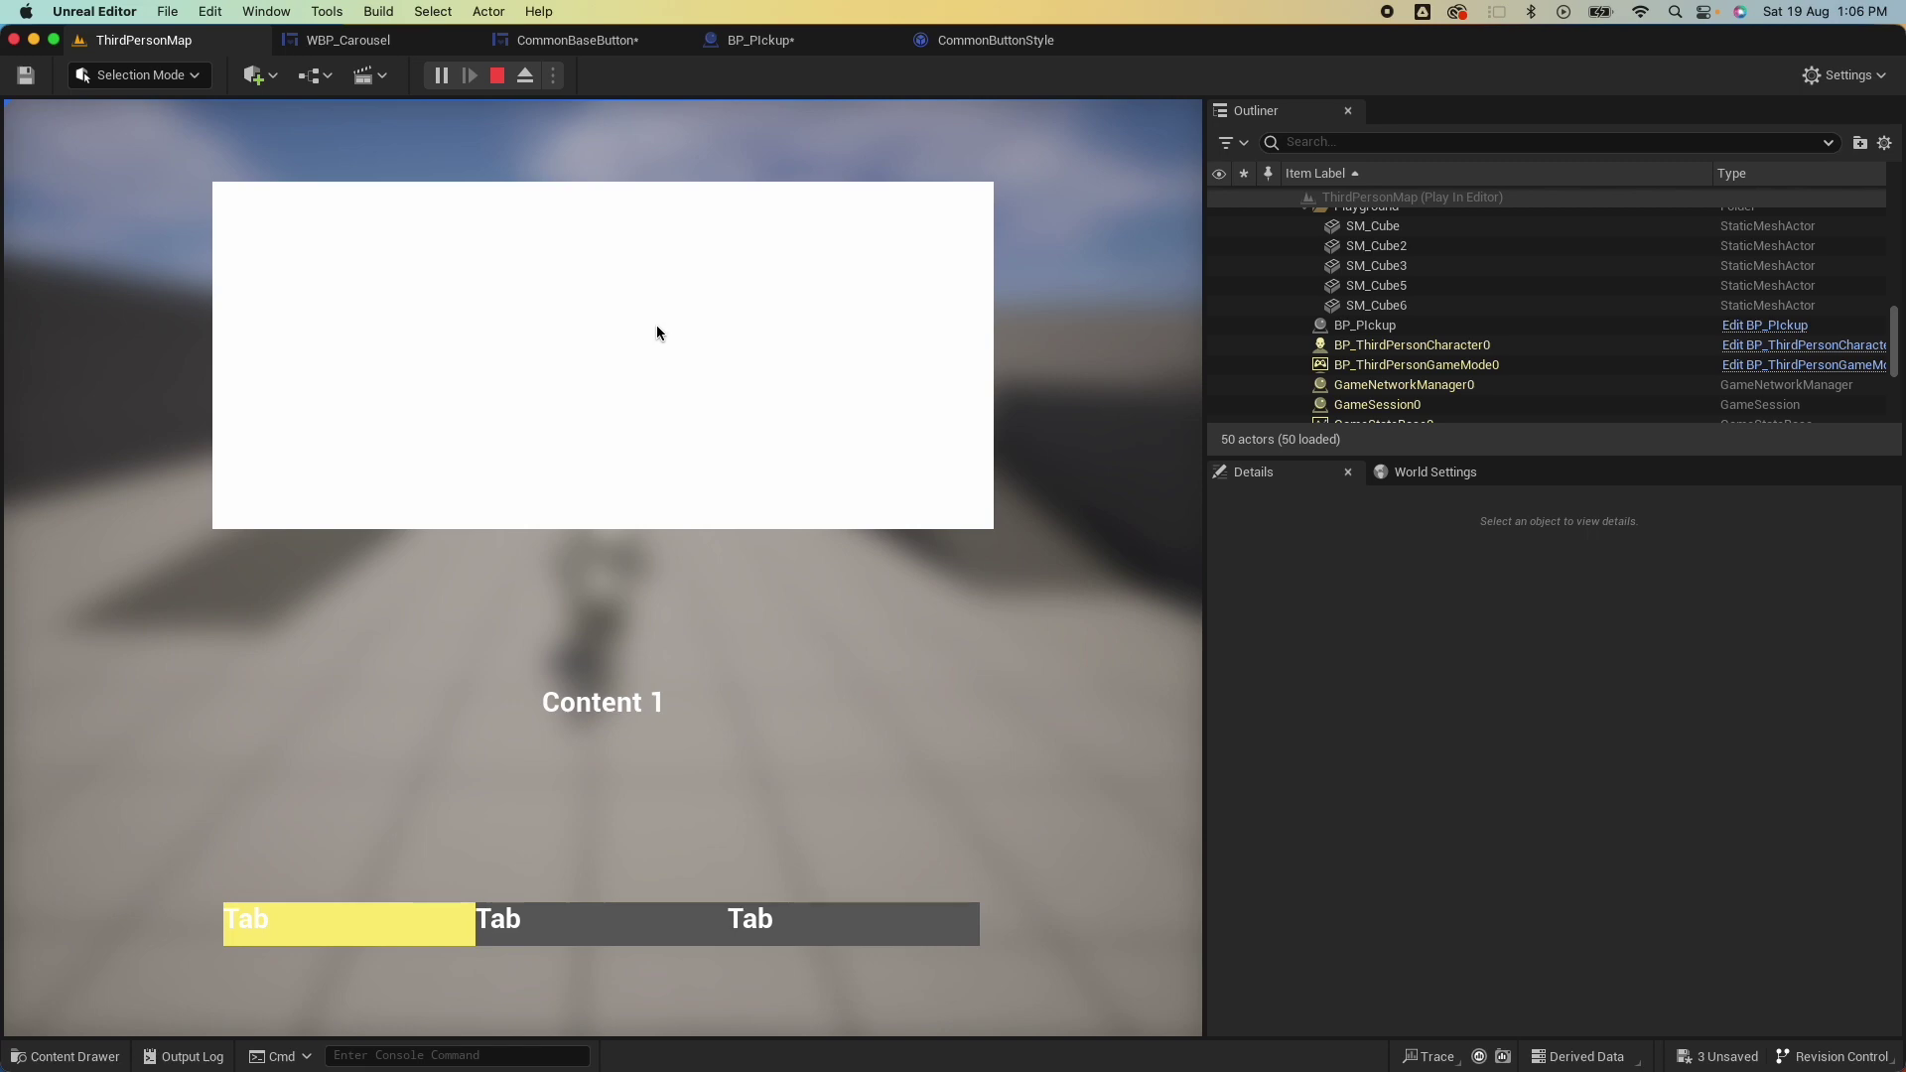
{"action": "left_click", "coordinate": [497, 76]}
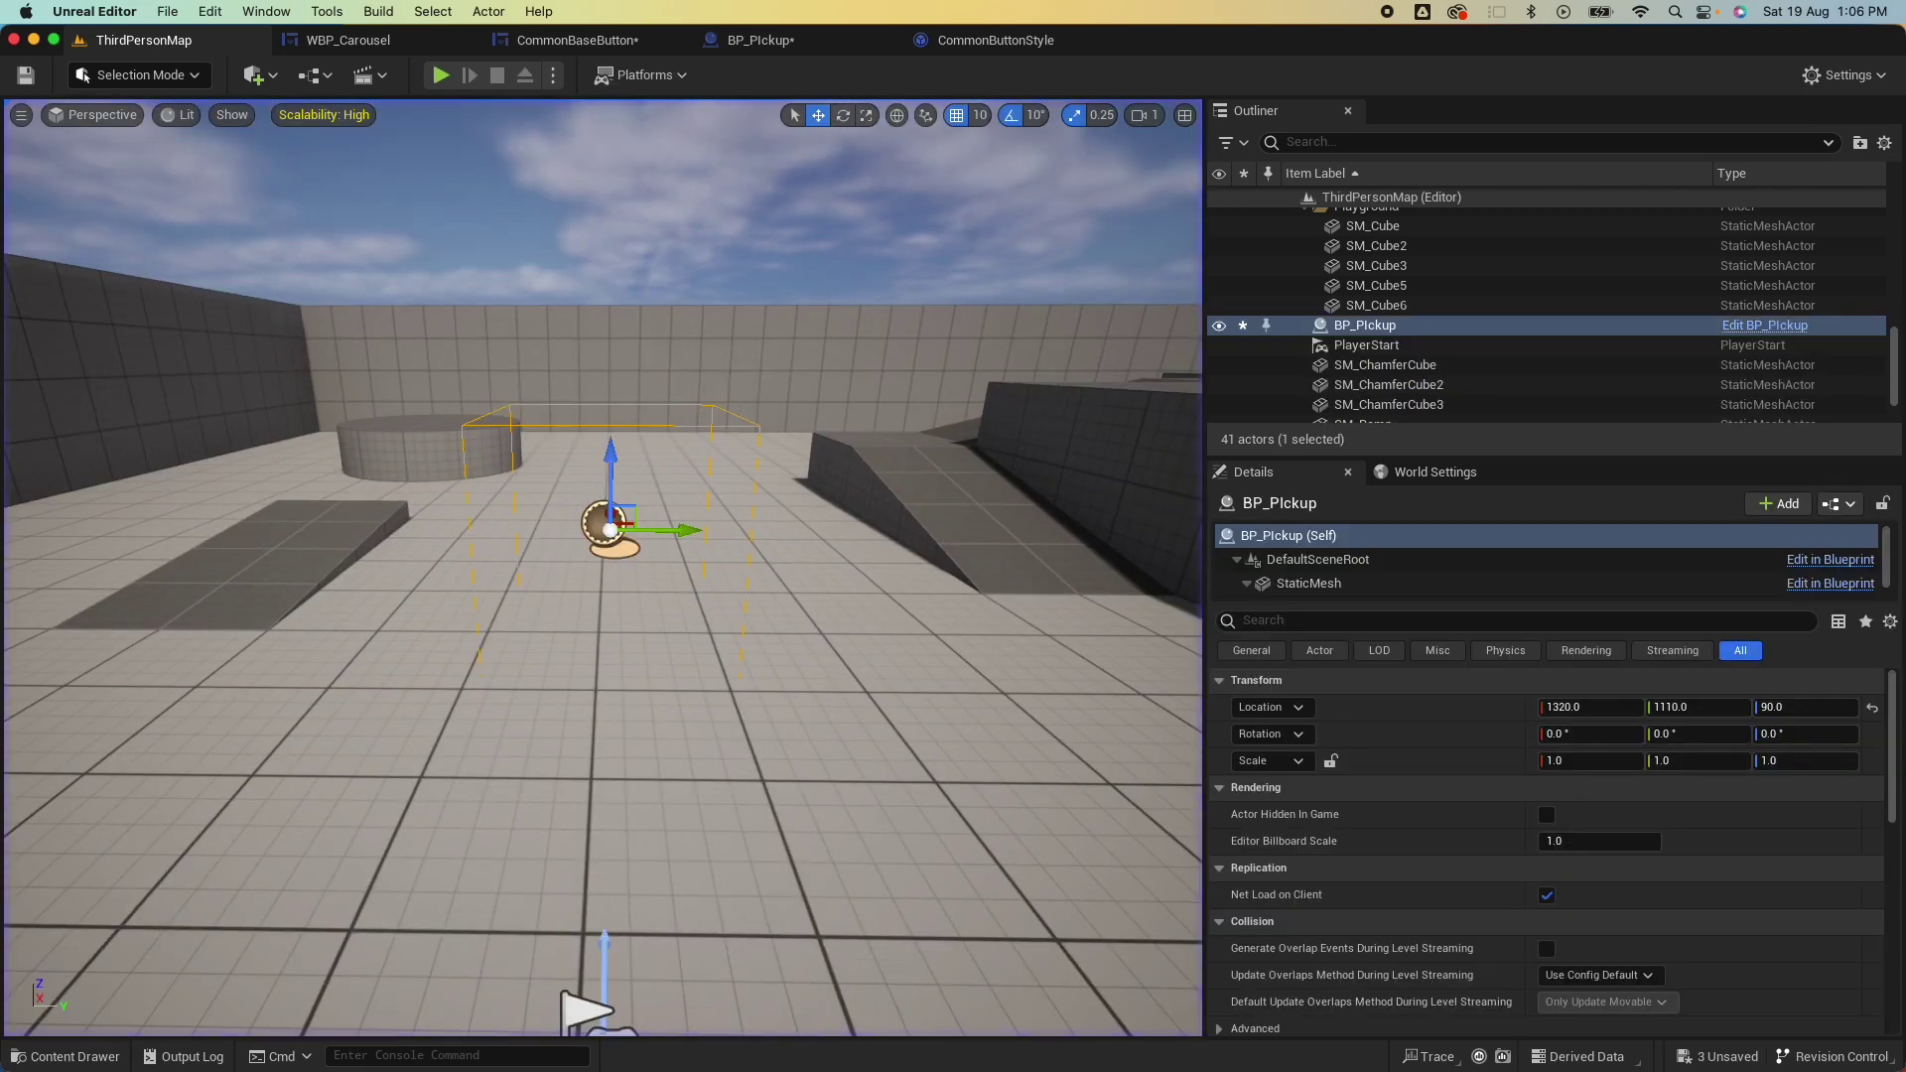
Create a folder named Assets inside Content/Main.
{"action": "key", "text": "ctrl+space"}
{"action": "left_click", "coordinate": [93, 658]}
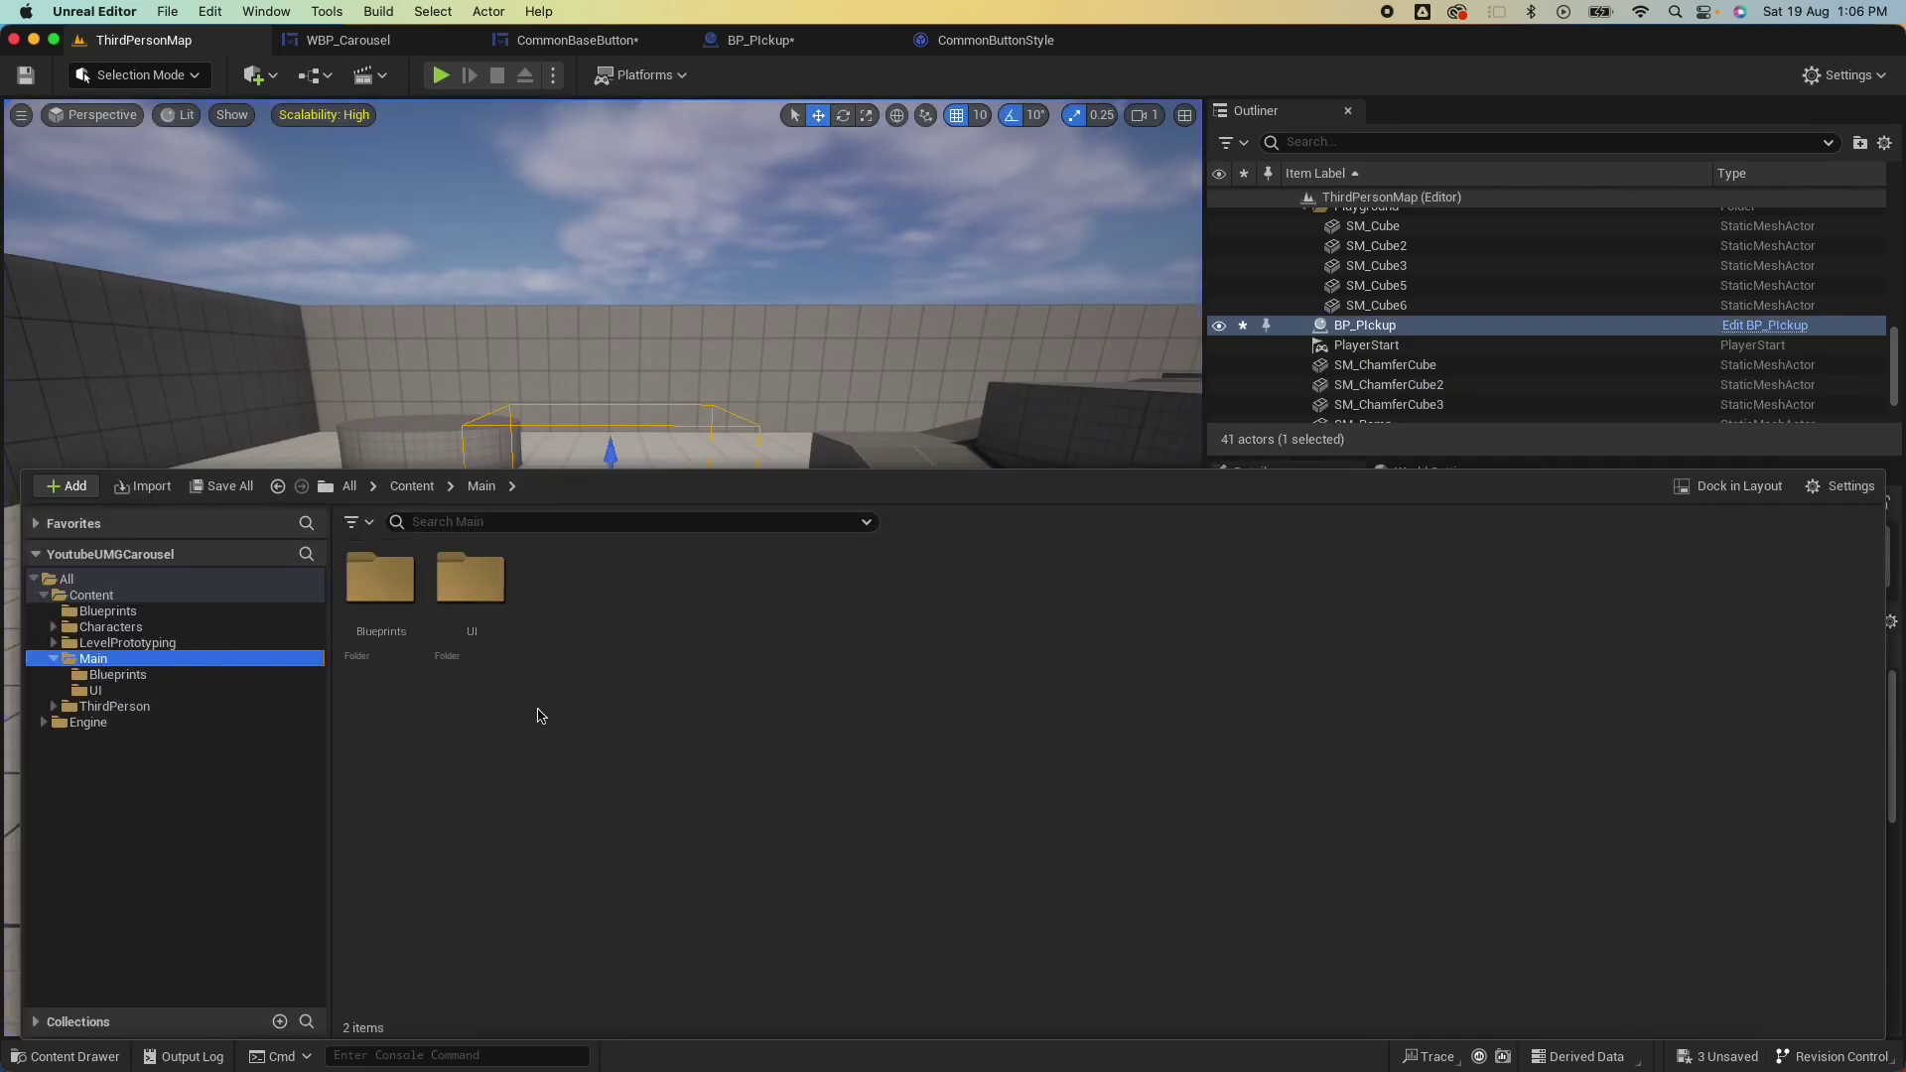
{"action": "right_click", "coordinate": [638, 711]}
{"action": "left_click", "coordinate": [730, 446]}
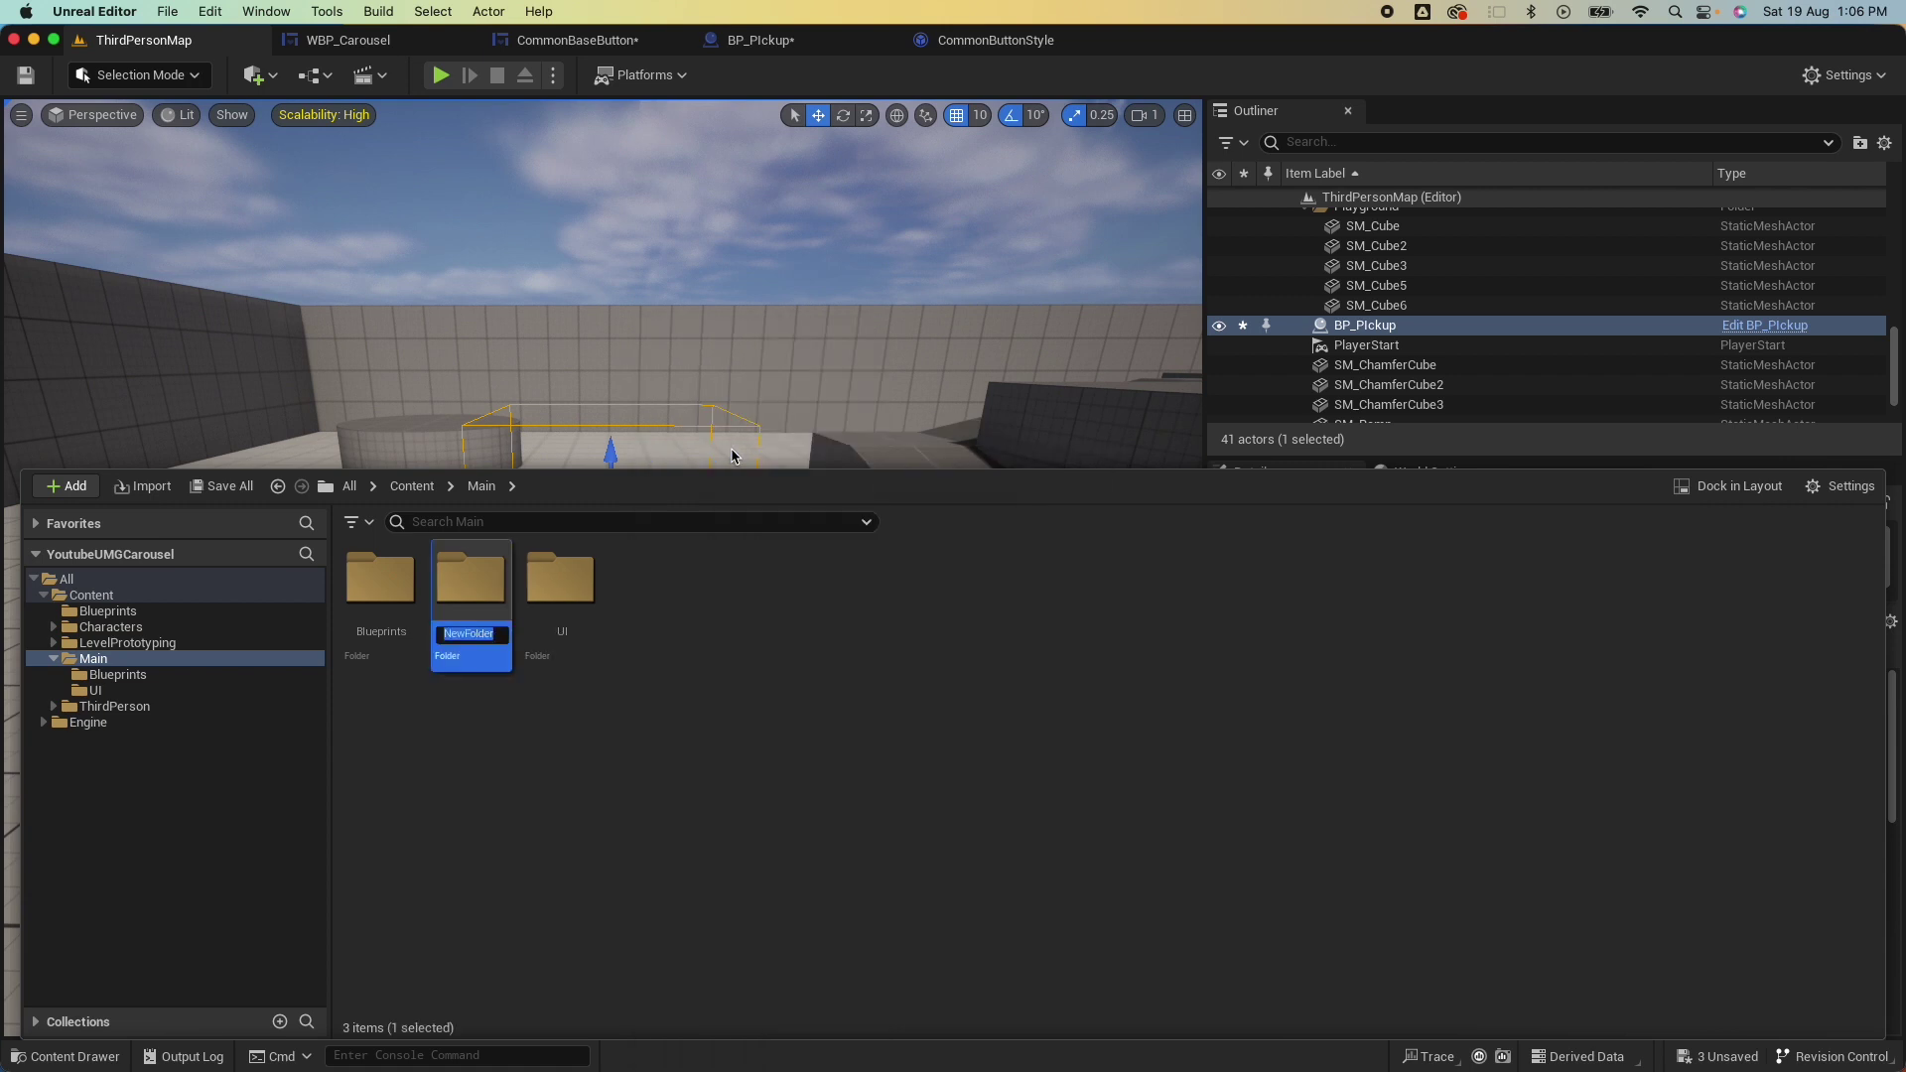
{"action": "type", "text": "Assets"}
{"action": "key", "text": "Return"}
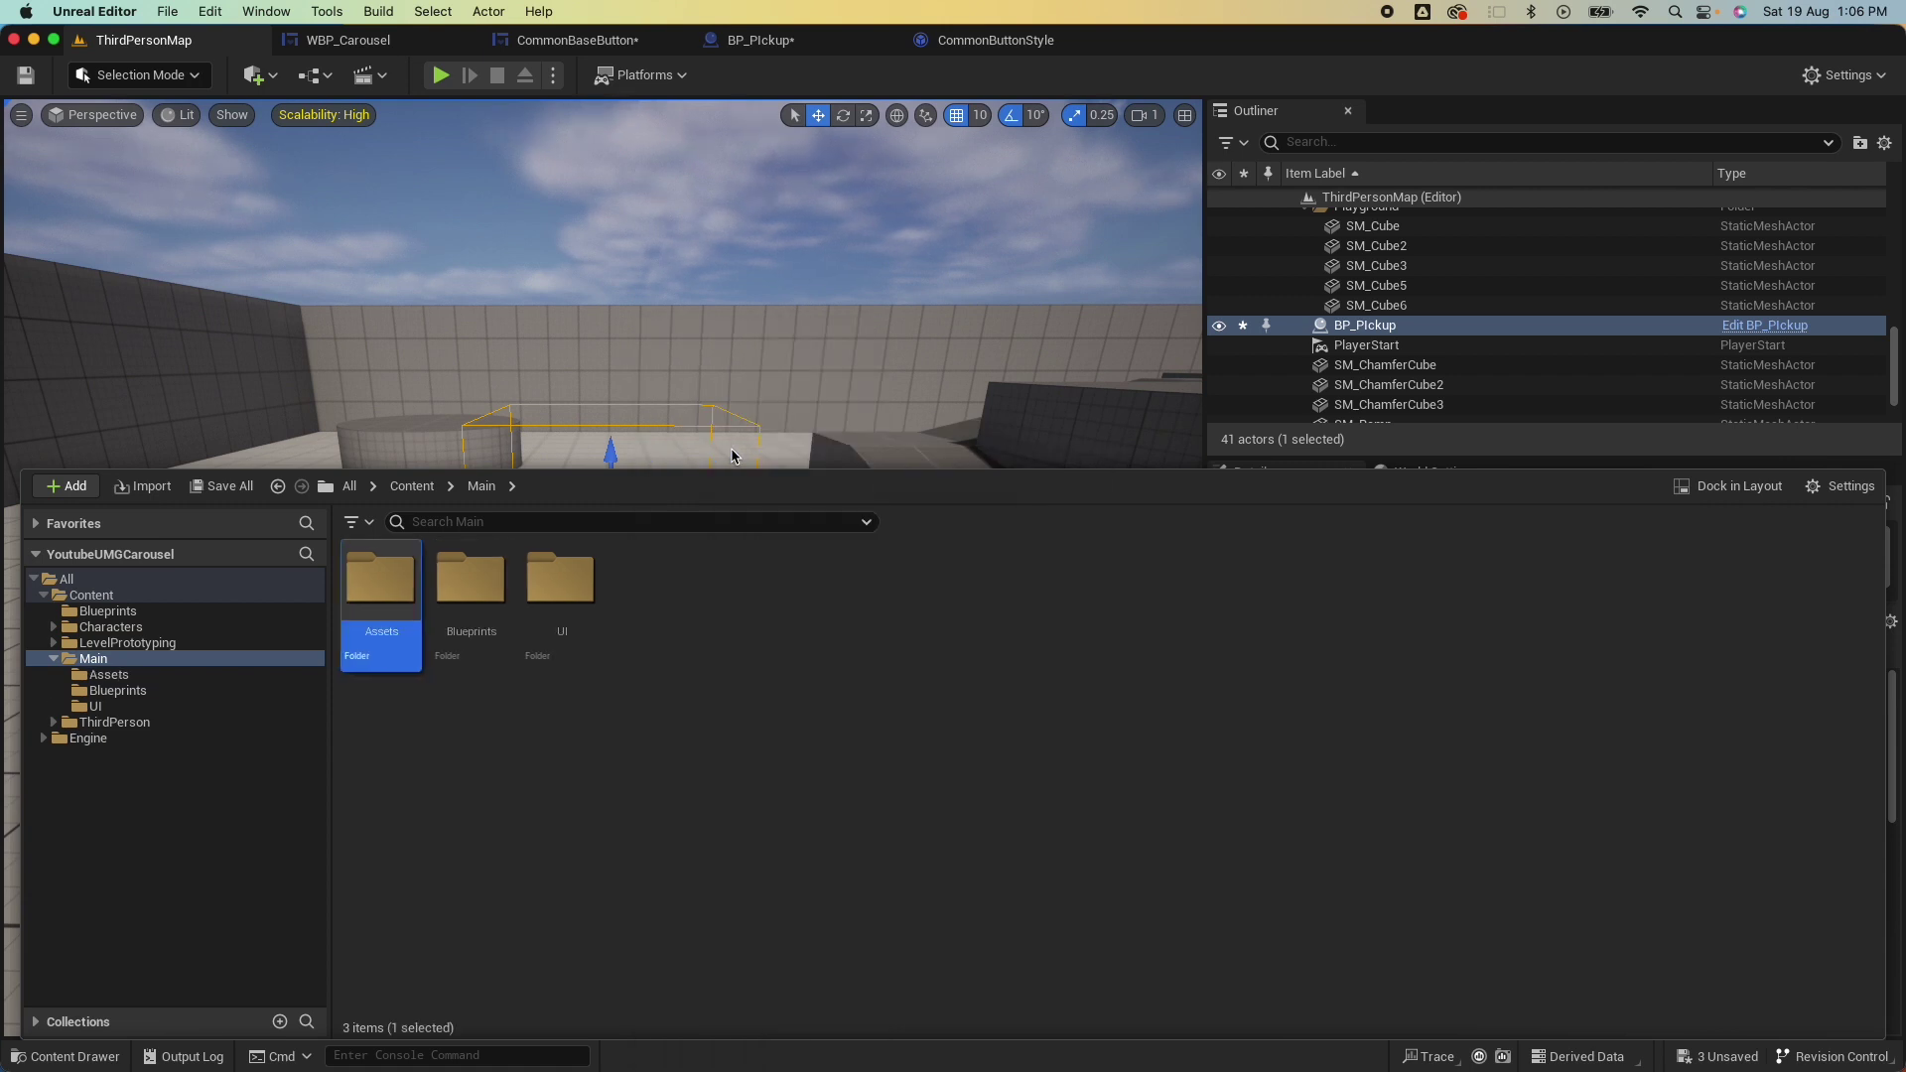
Import HealthPotion.png, ManaPotion.png and Poison.png from the Finder Potions folder into Content/Main/Assets.
{"action": "double_click", "coordinate": [392, 596]}
{"action": "key", "text": "super+Tab"}
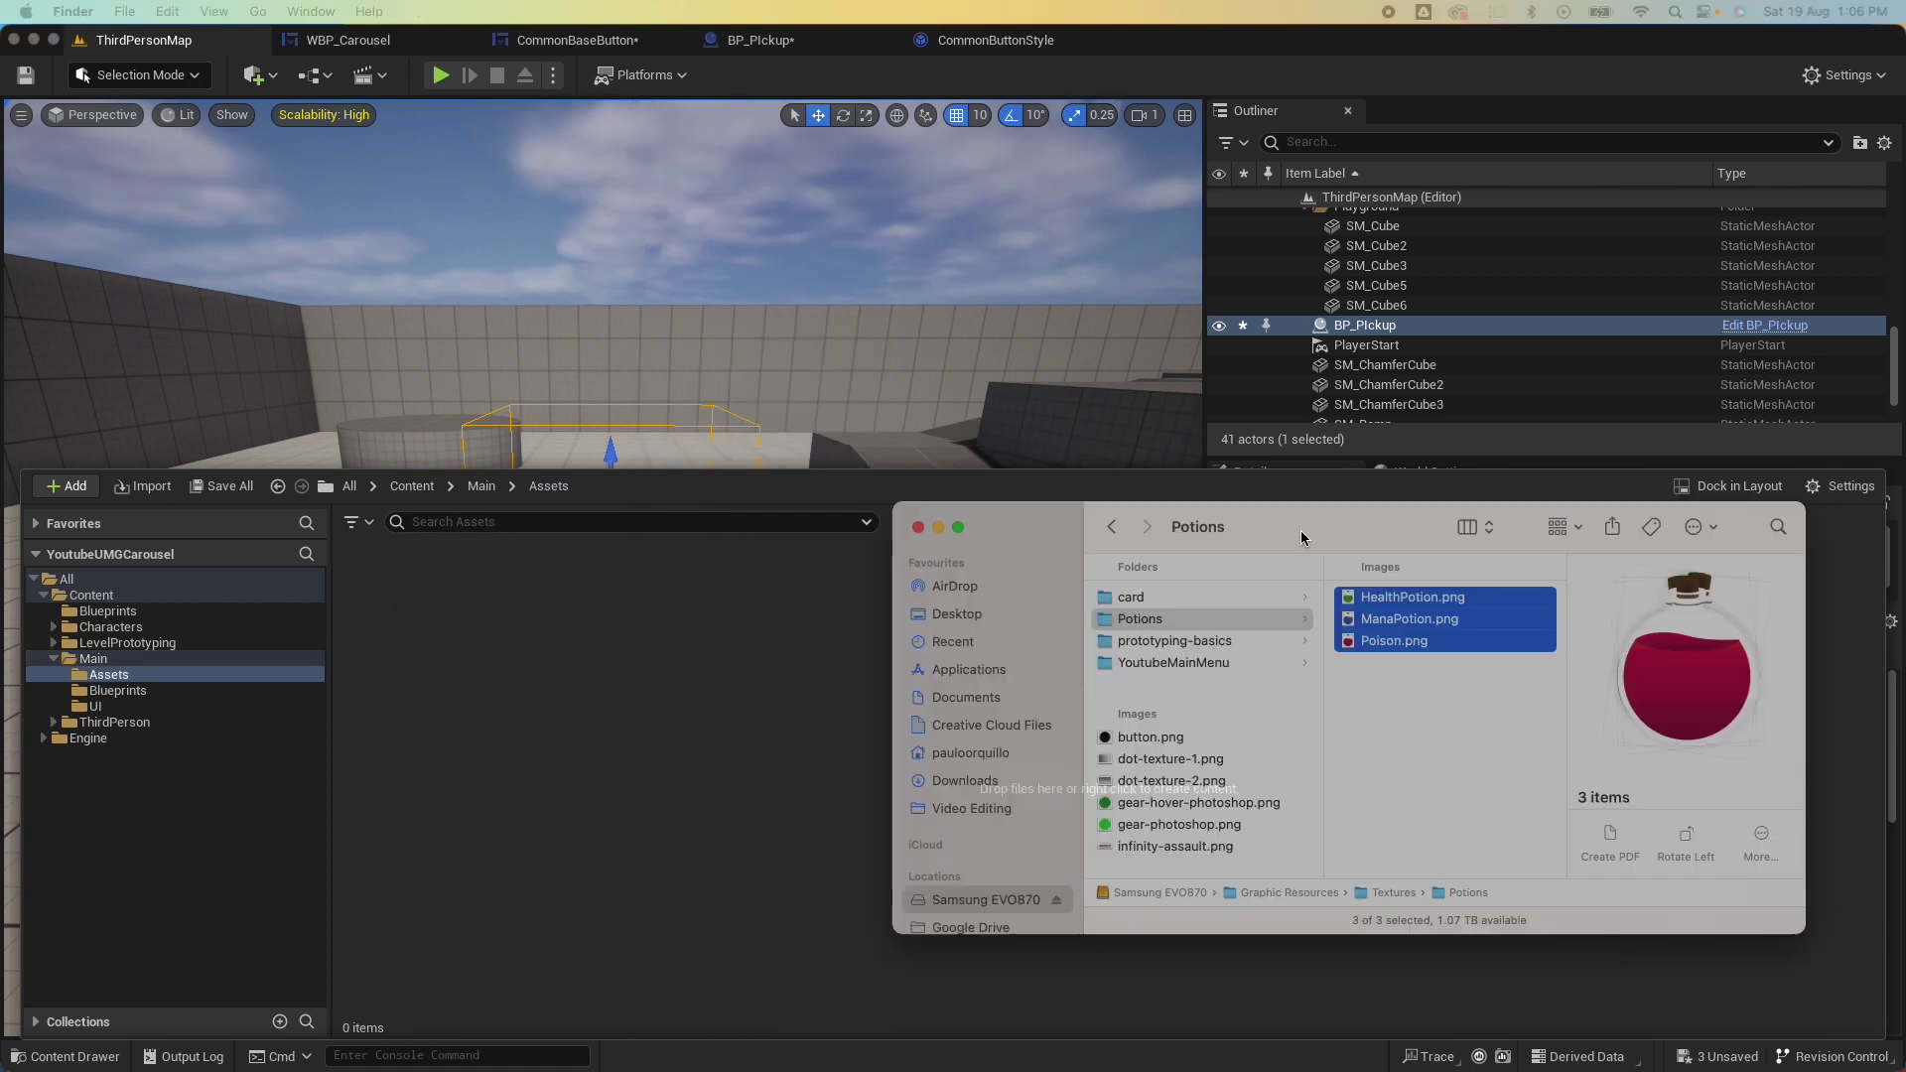
{"action": "left_click_drag", "start_coordinate": [1301, 537], "coordinate": [1302, 328]}
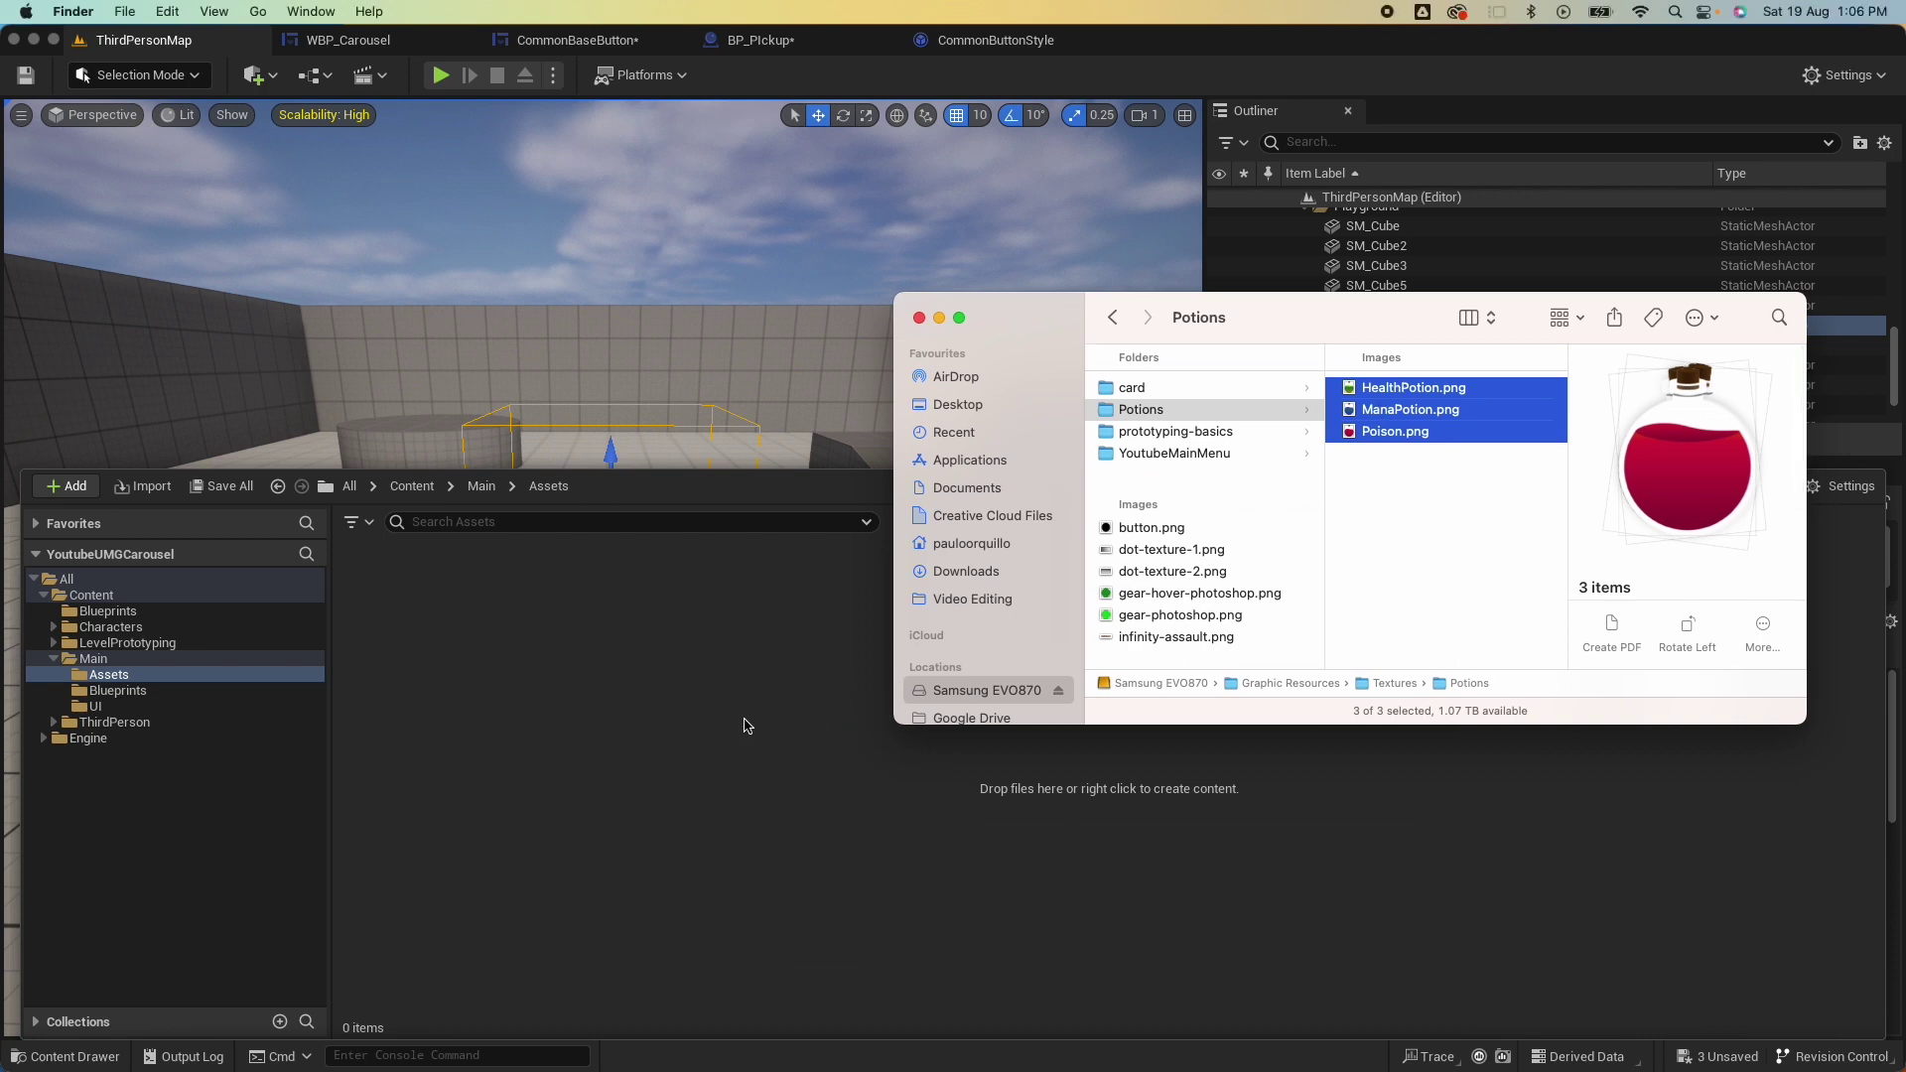
{"action": "left_click_drag", "start_coordinate": [740, 725], "coordinate": [739, 725]}
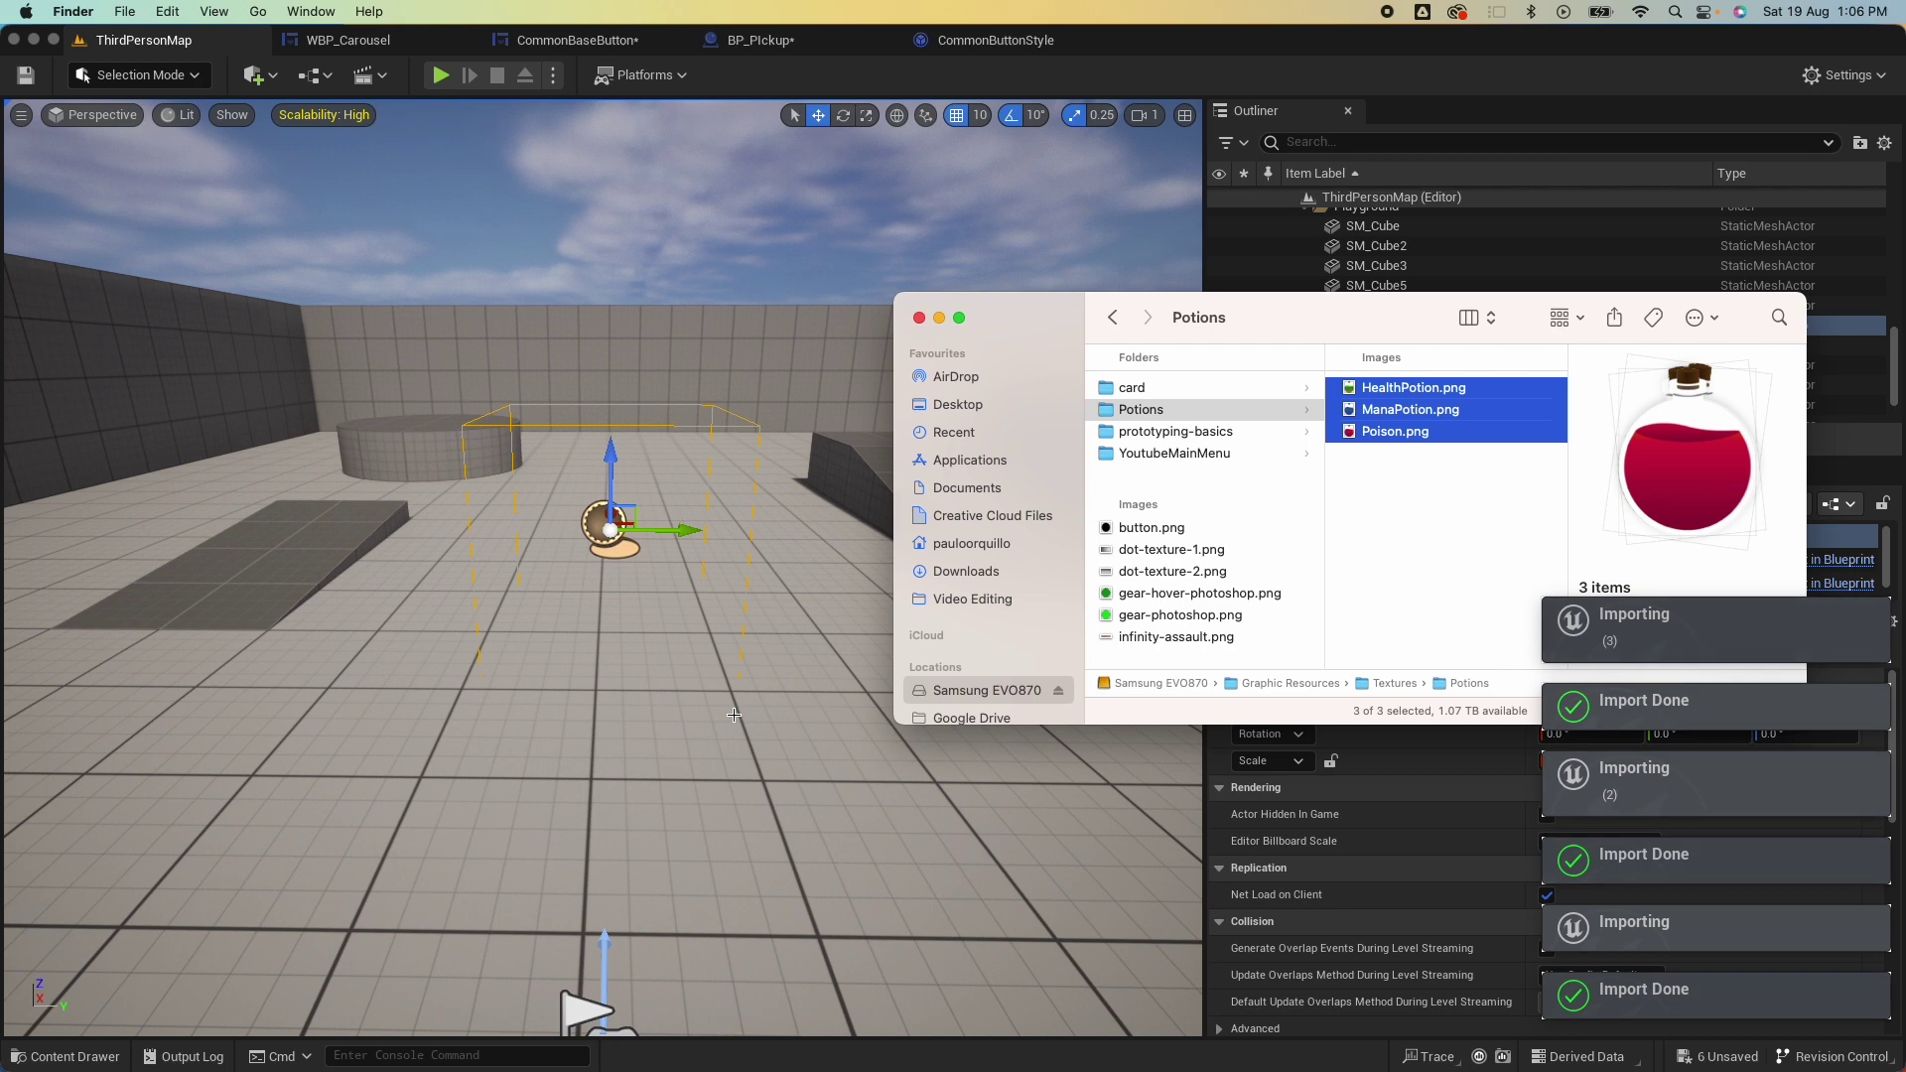
{"action": "left_click", "coordinate": [704, 367]}
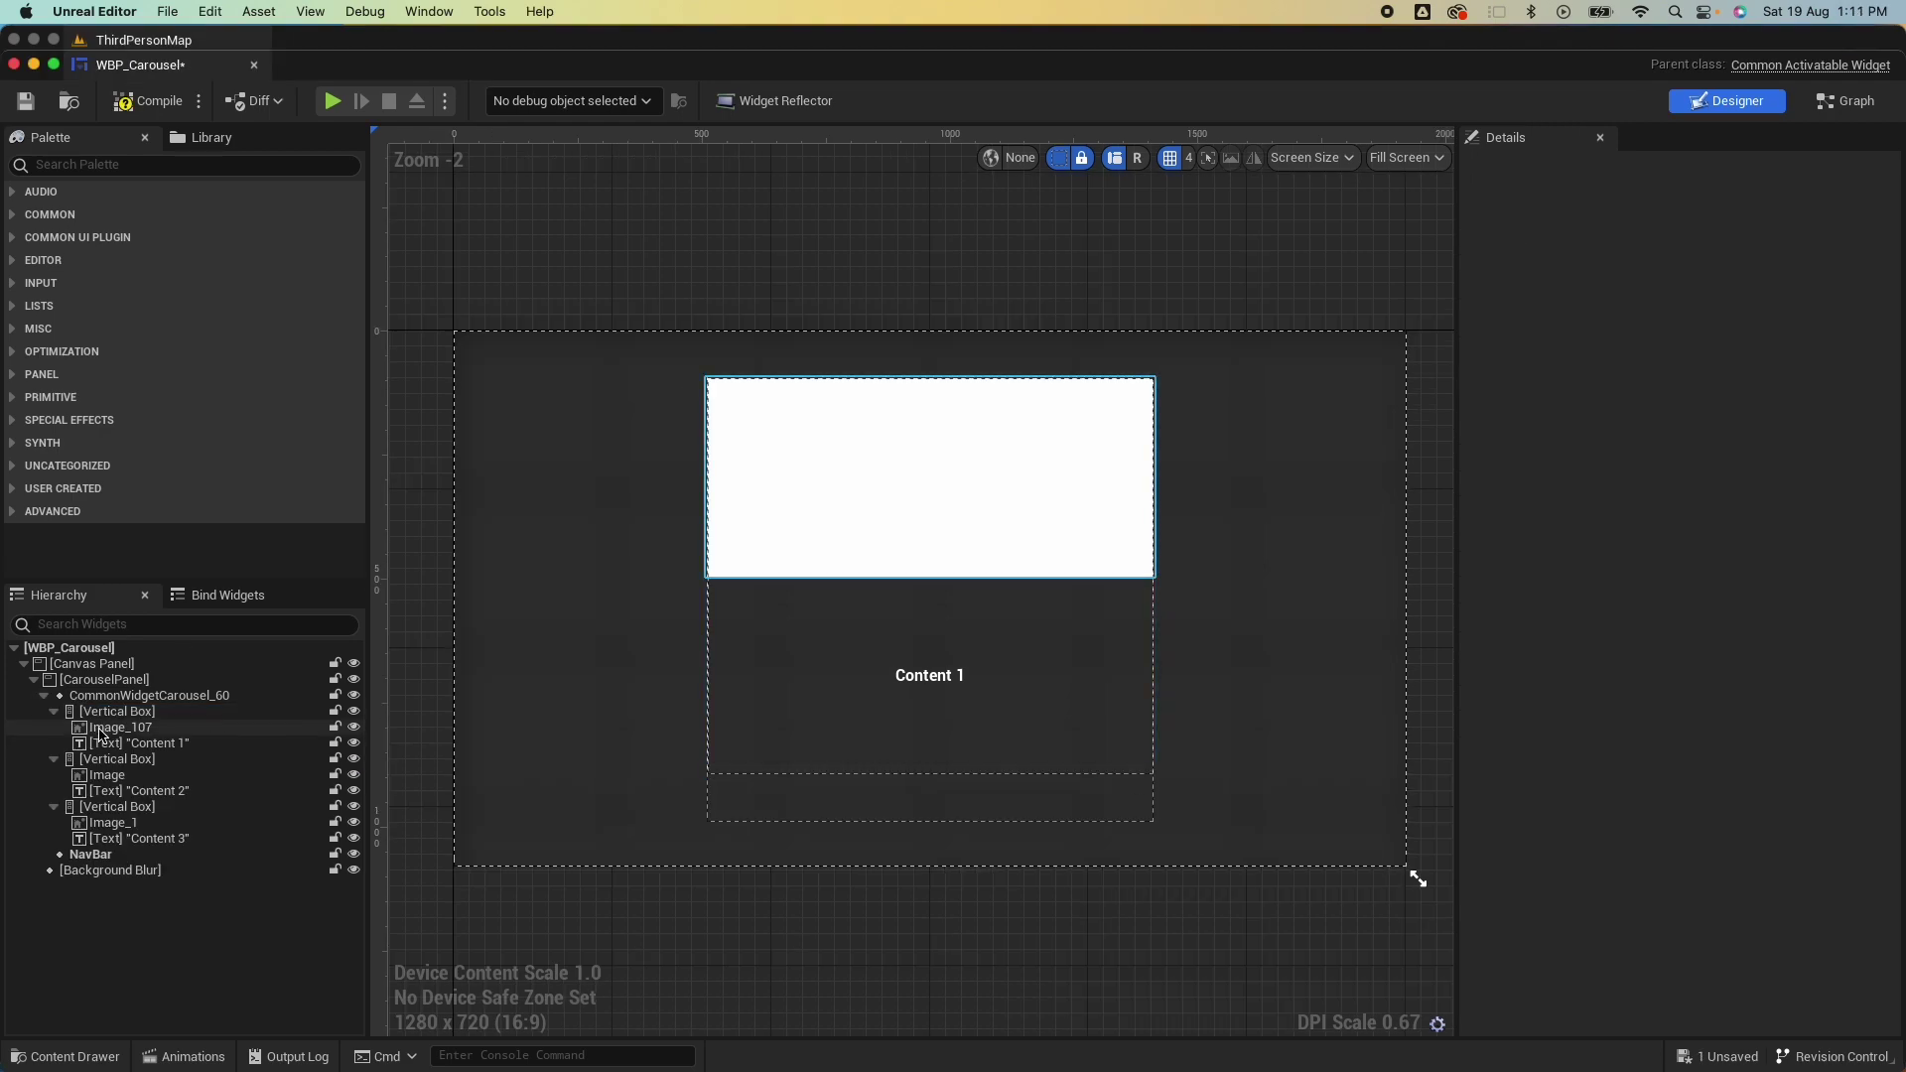
Assign the HealthPotion texture as the brush image of Image_107 in the first vertical box of WBP_Carousel.
{"action": "left_click", "coordinate": [102, 730]}
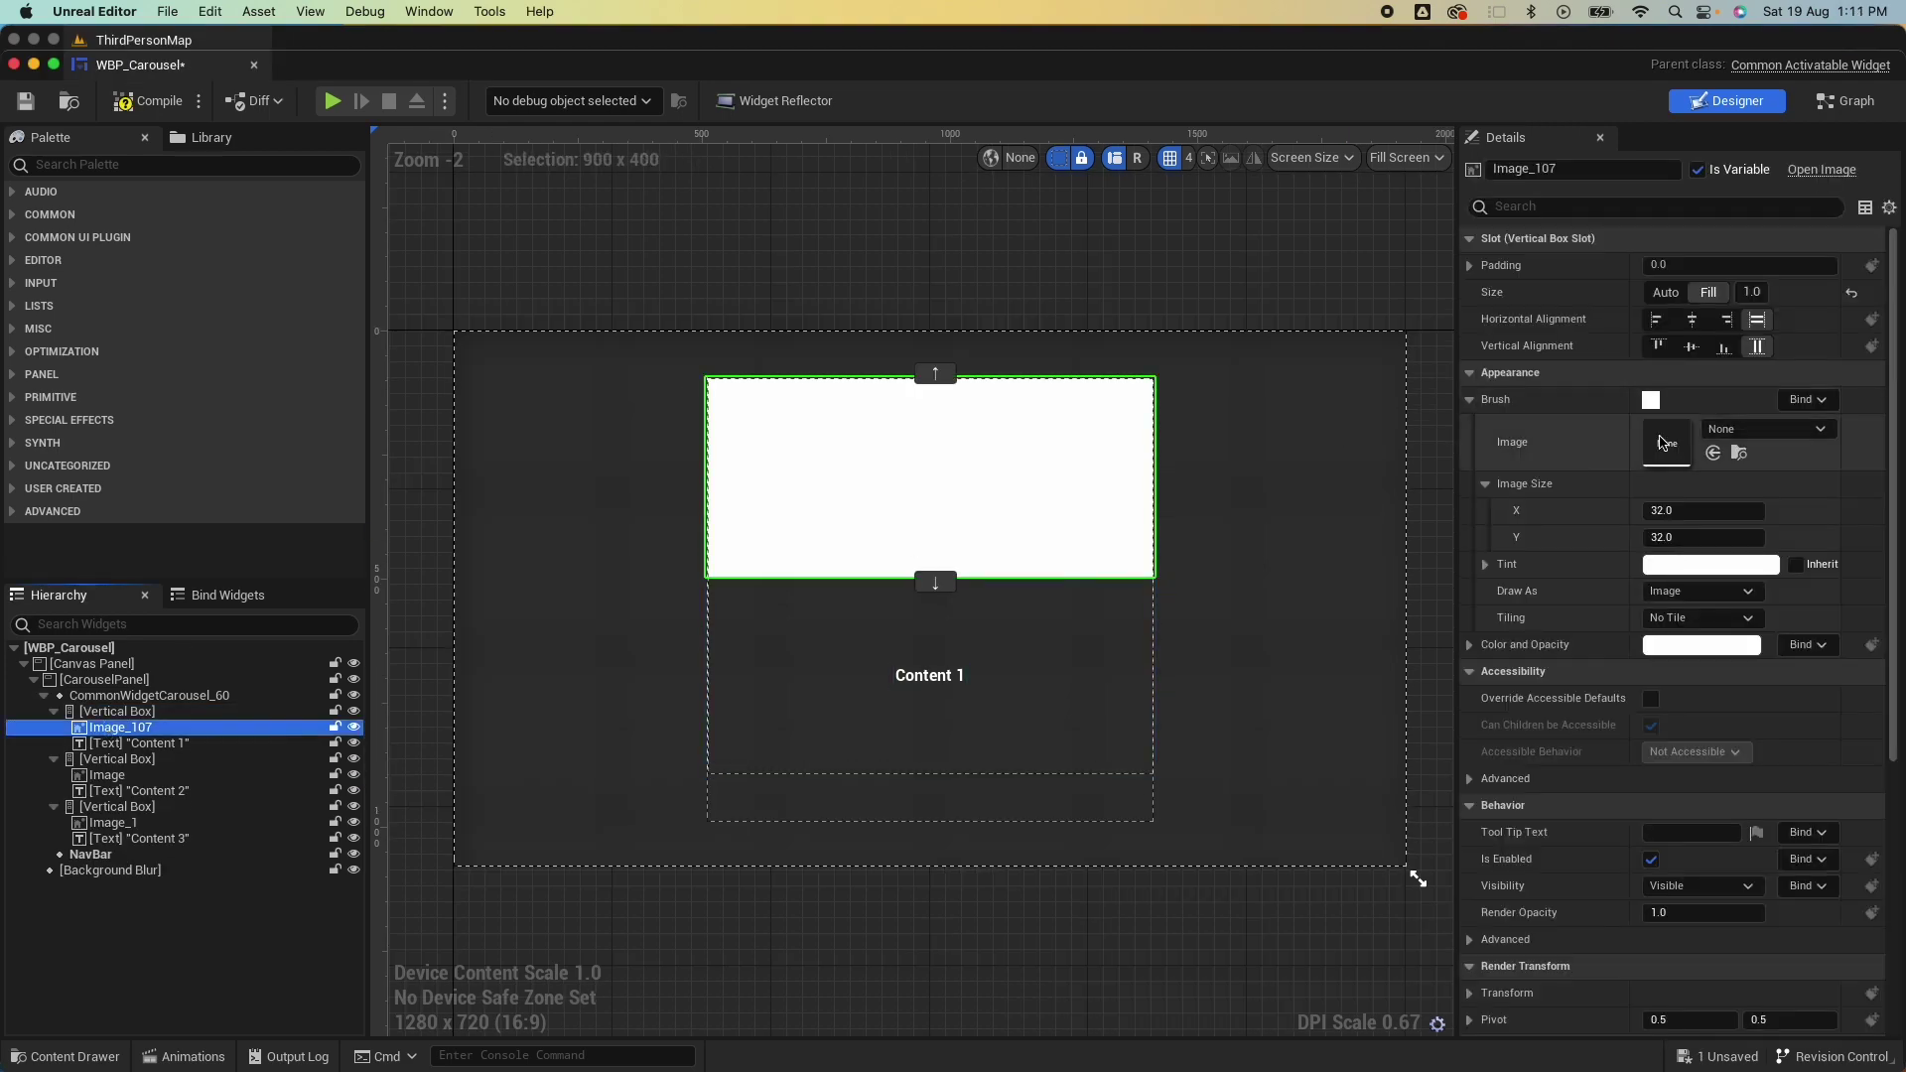
{"action": "left_click", "coordinate": [1764, 433]}
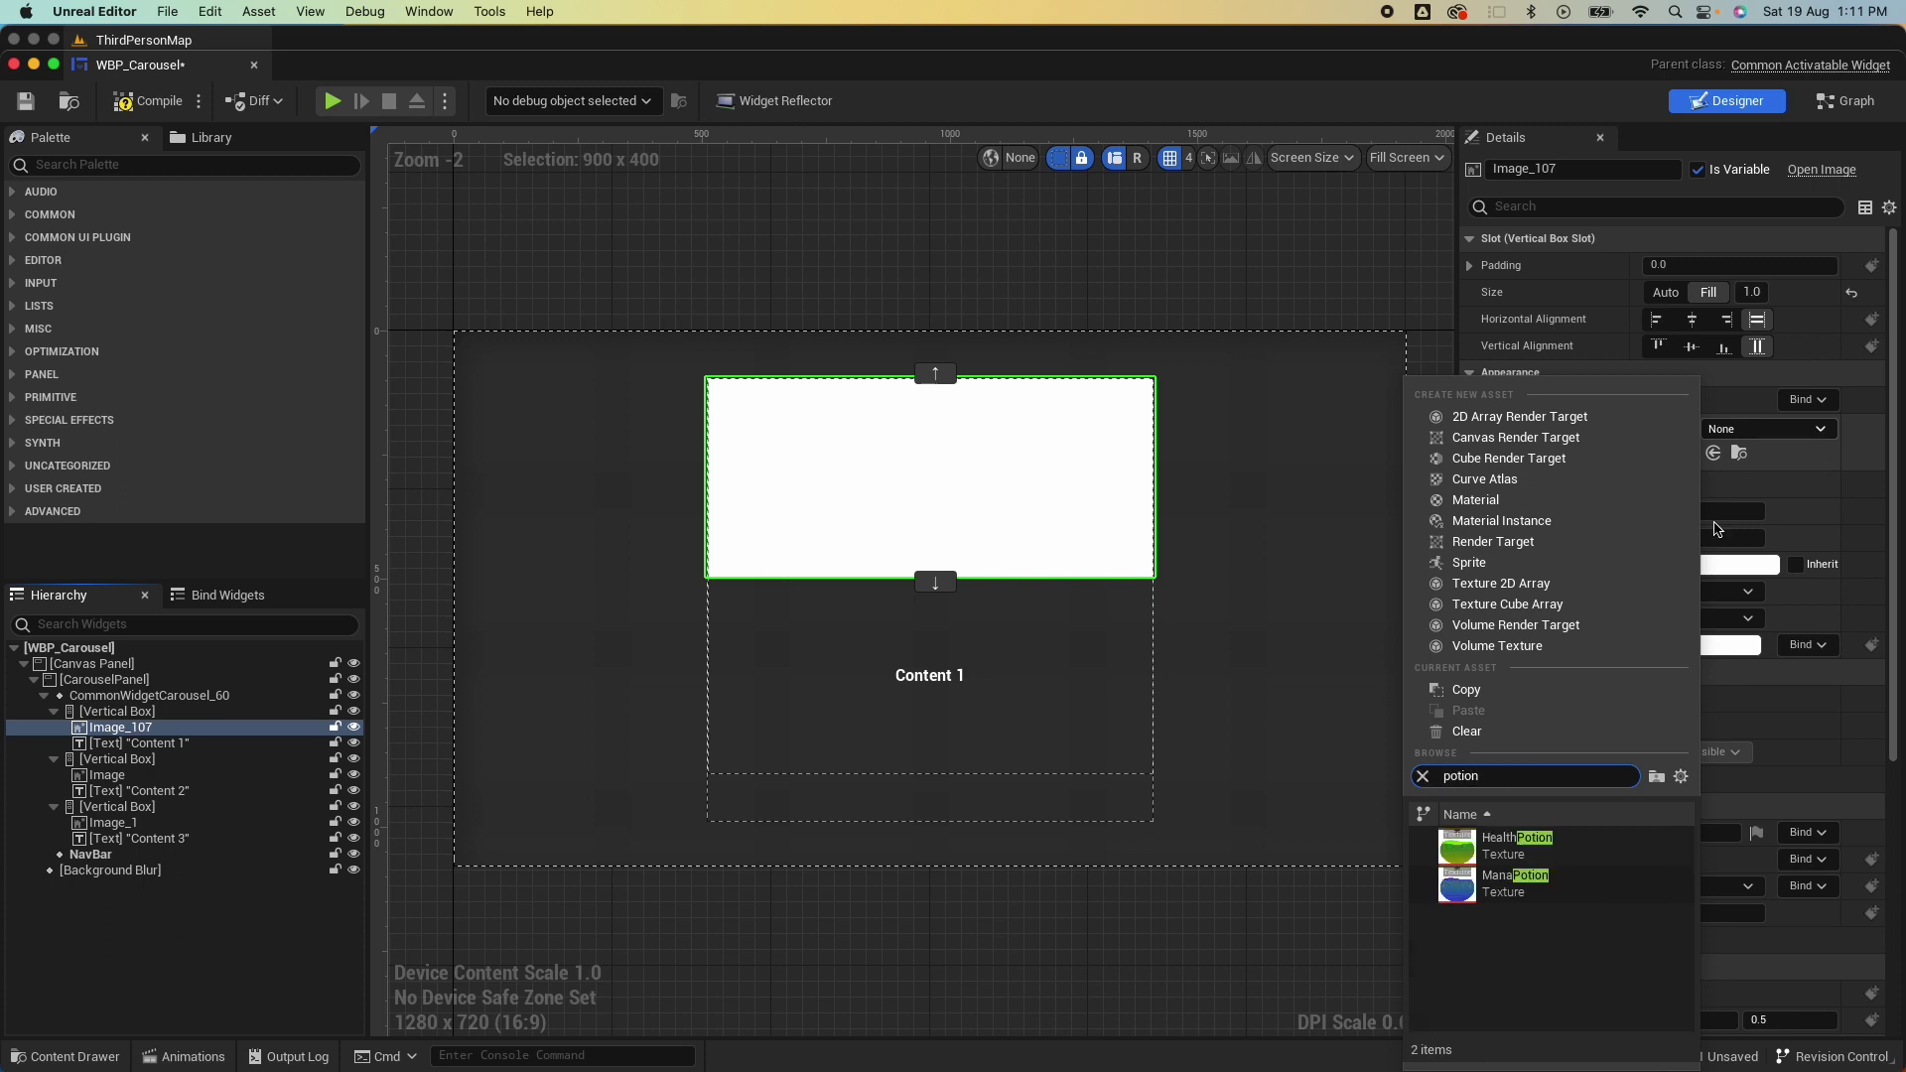
{"action": "left_click", "coordinate": [1518, 847]}
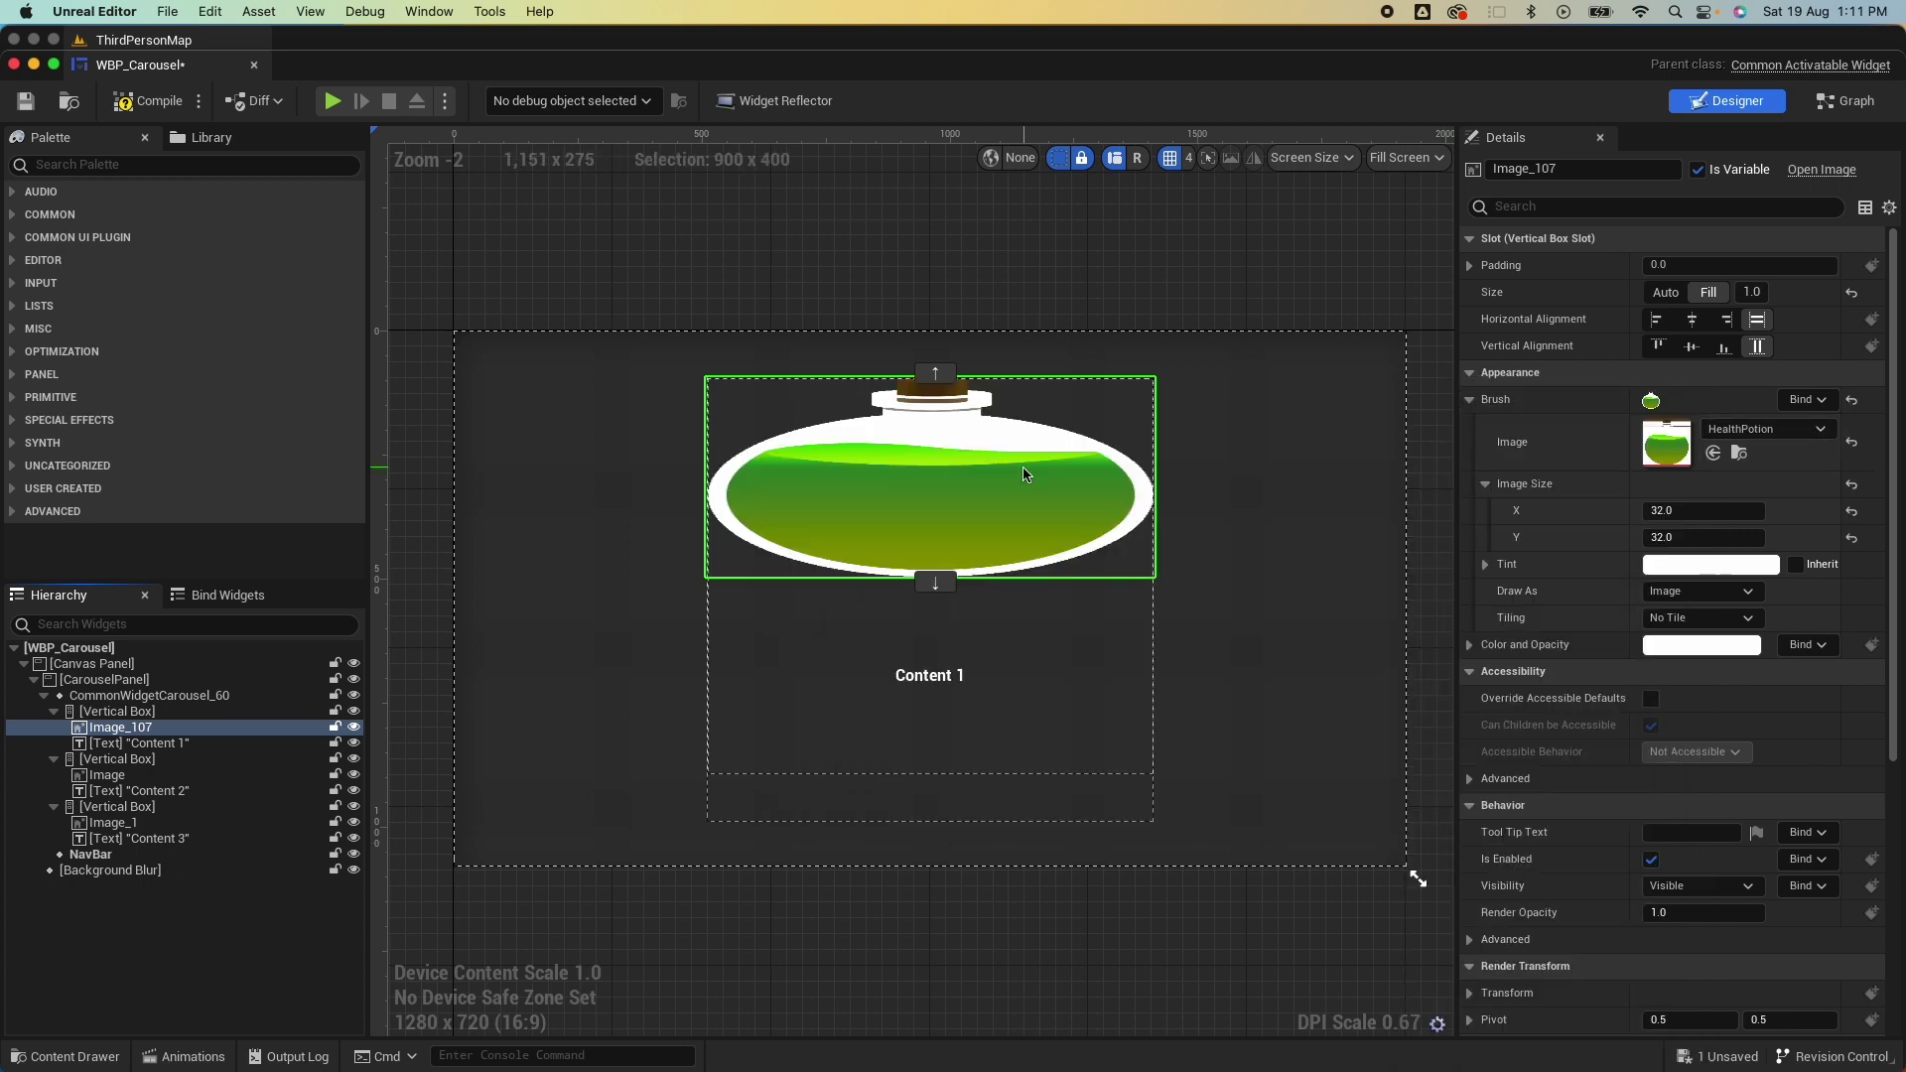
Give Image_107 Auto slot size, centre it horizontally and vertically, and set its image size to 408 by 496.
{"action": "left_click", "coordinate": [1665, 292]}
{"action": "left_click", "coordinate": [1691, 319]}
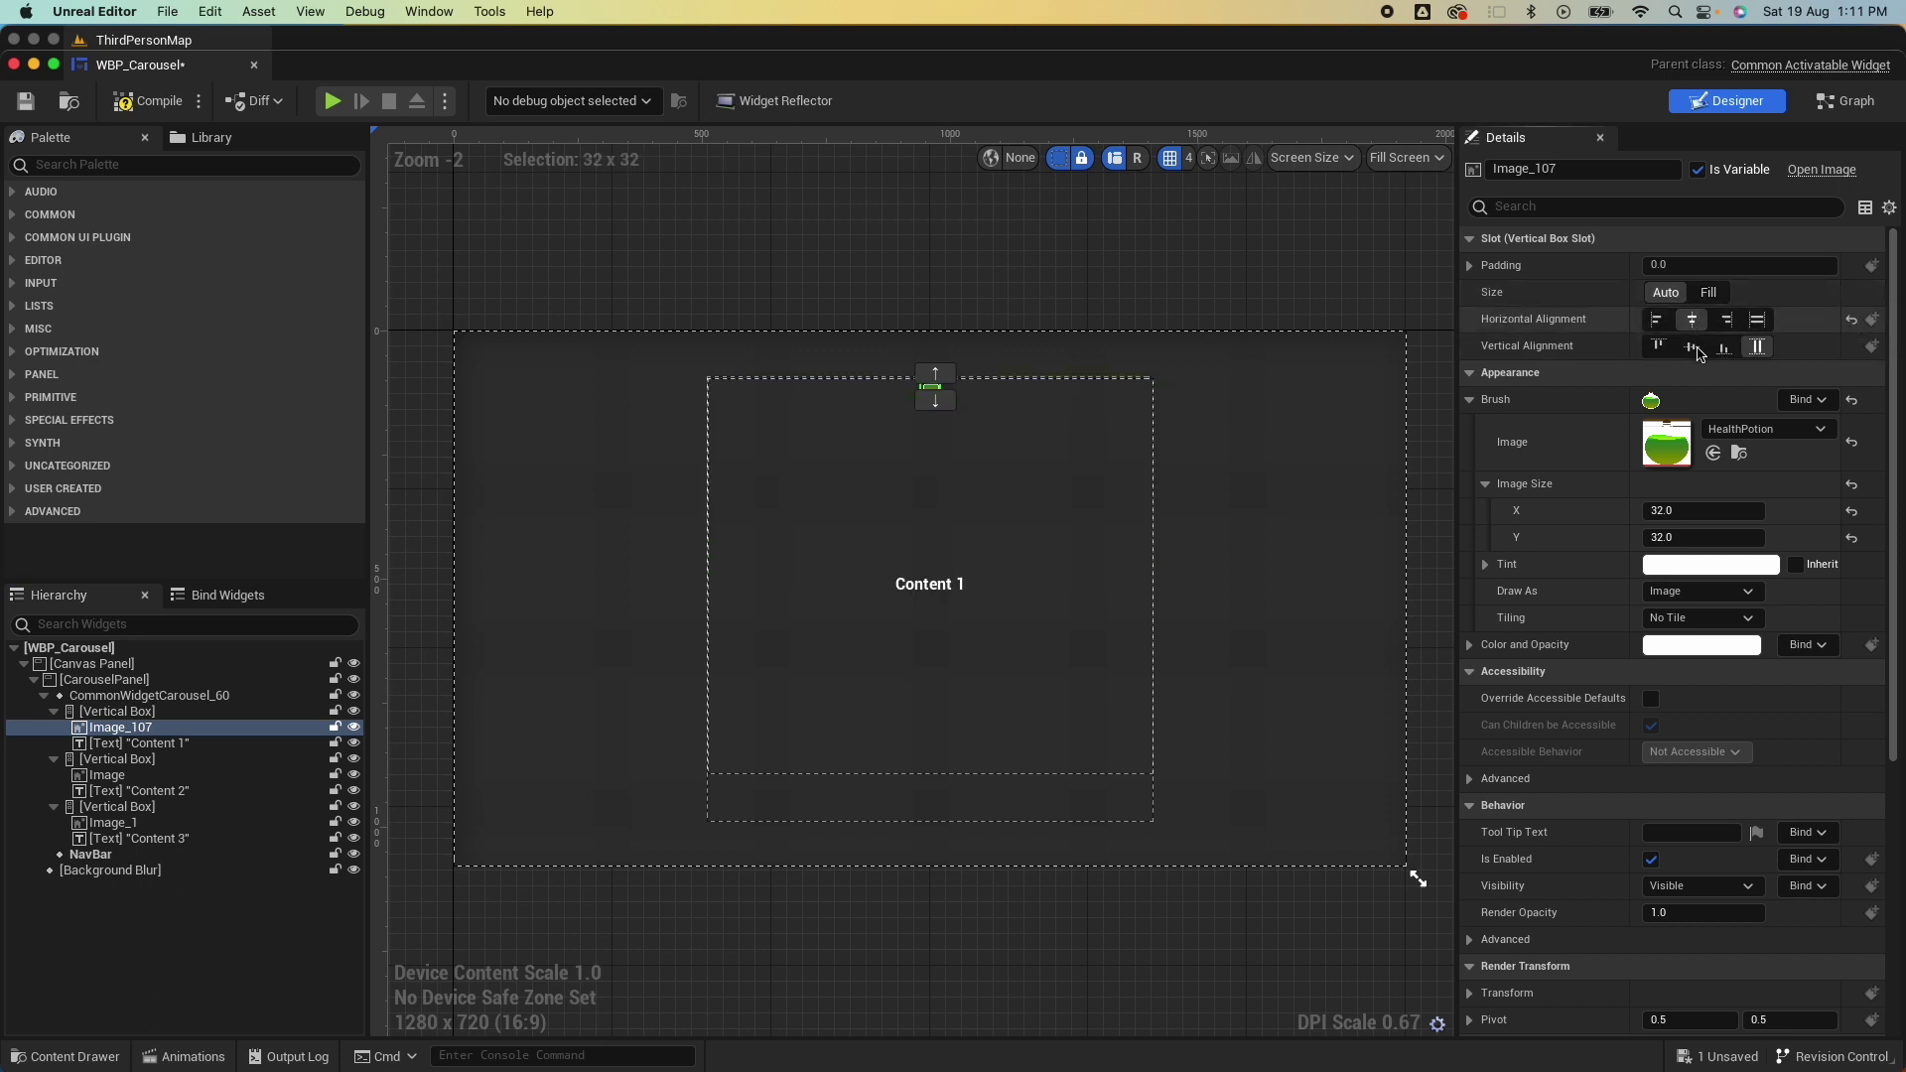
{"action": "left_click", "coordinate": [1698, 349]}
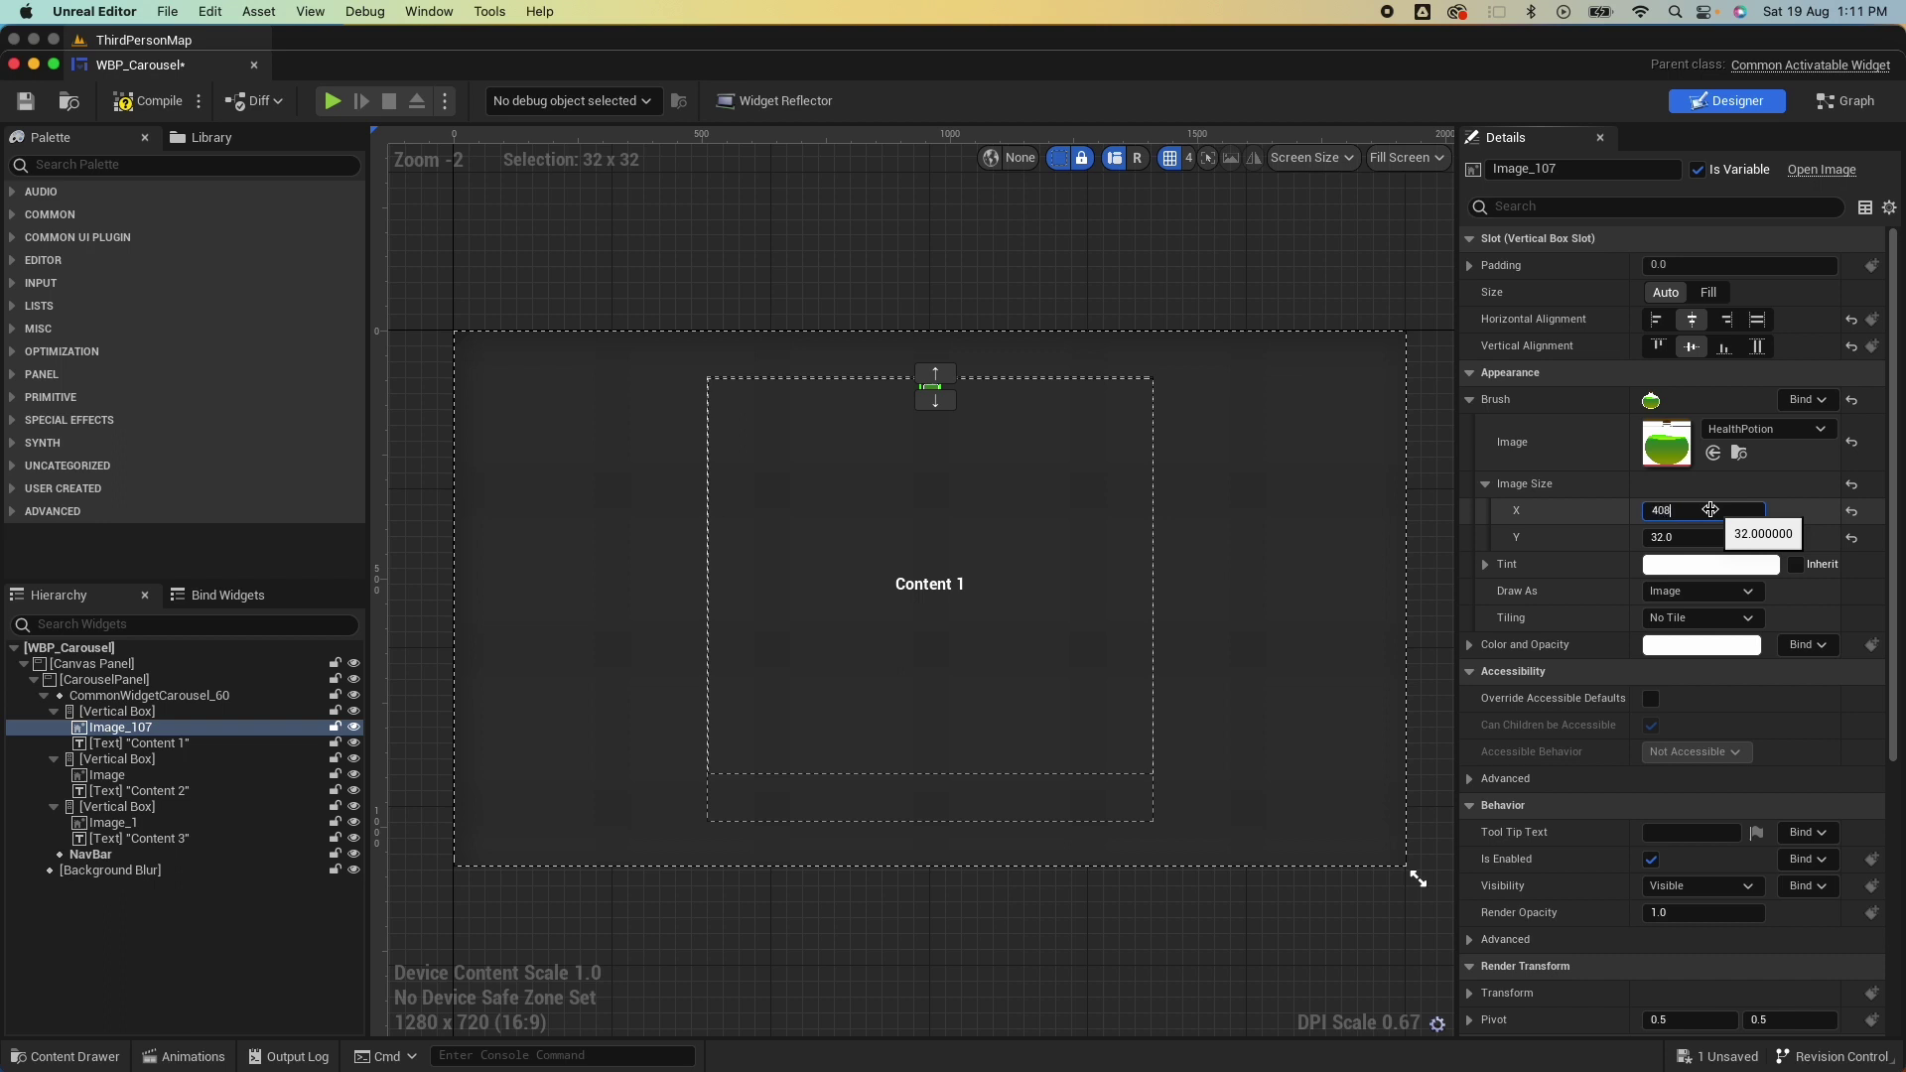
{"action": "left_click", "coordinate": [1710, 509]}
{"action": "type", "text": "408"}
{"action": "key", "text": "Tab"}
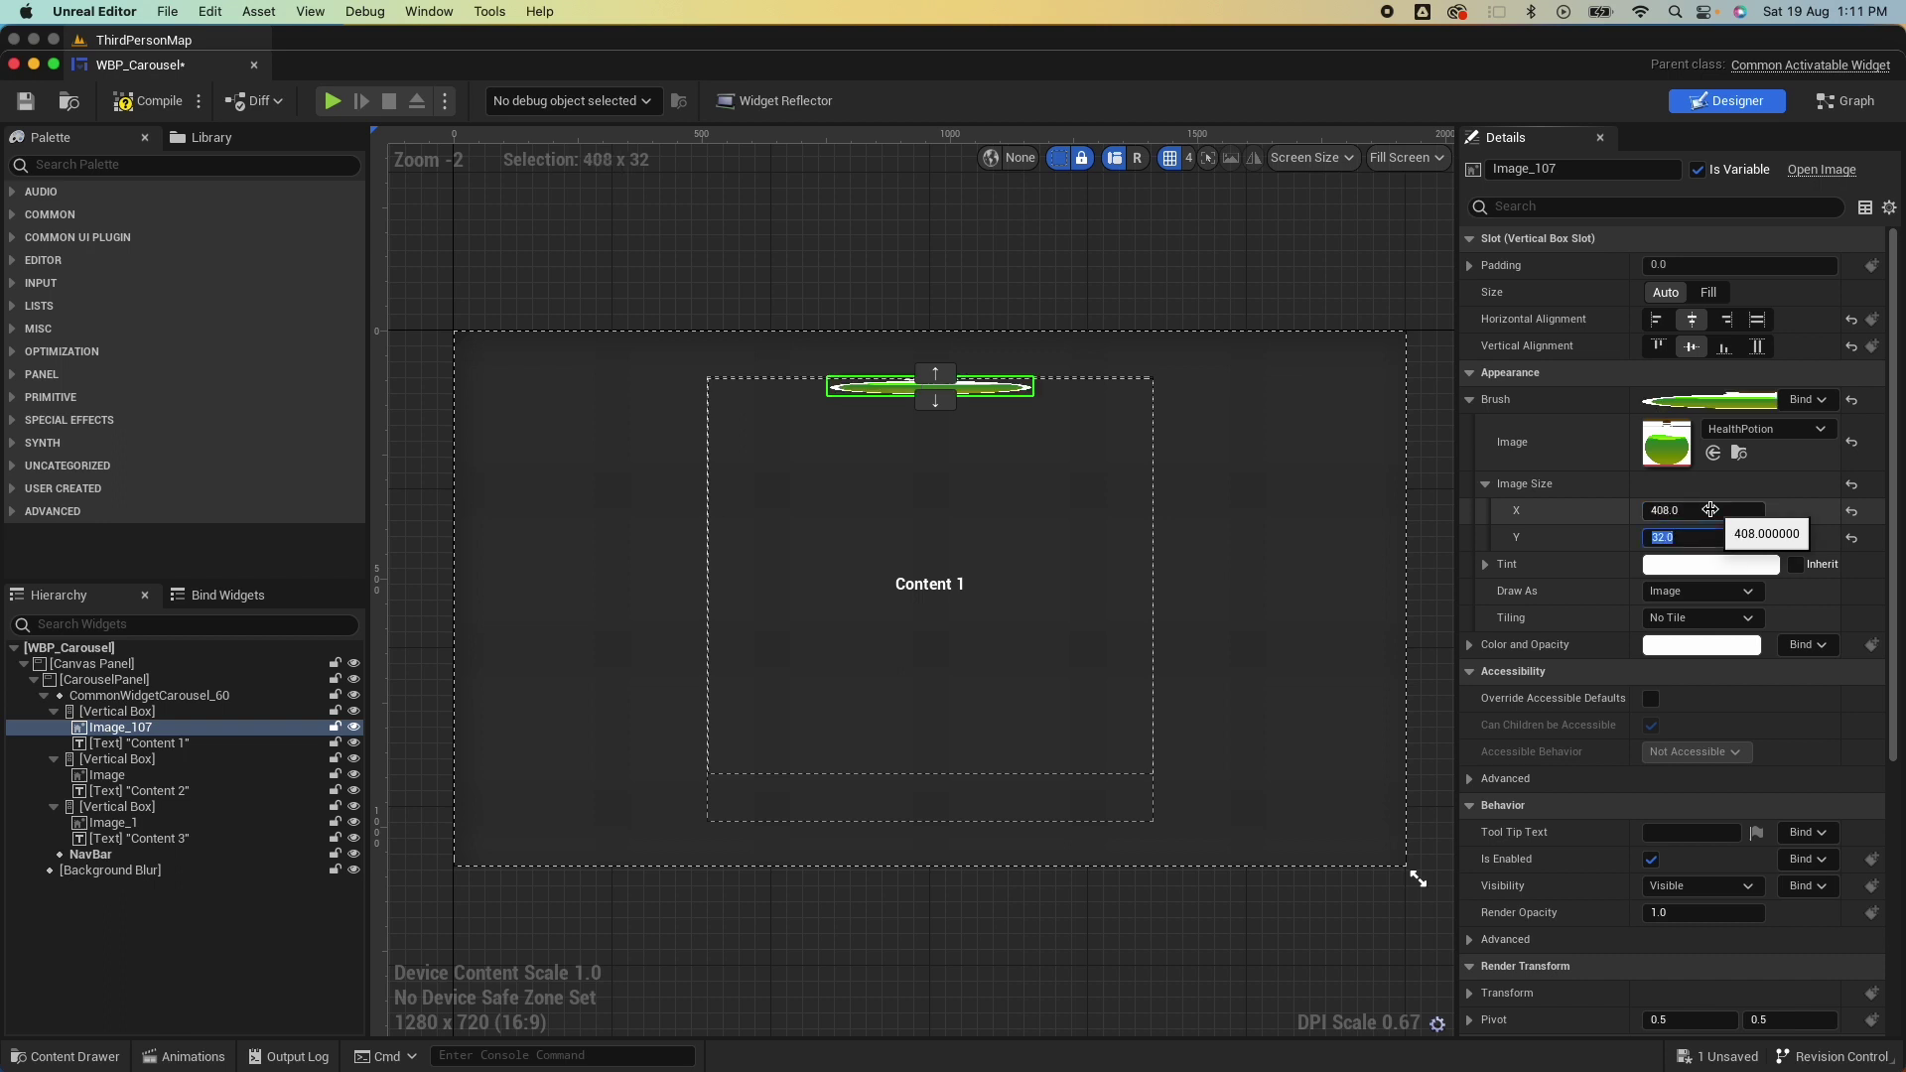
{"action": "key", "text": "Return"}
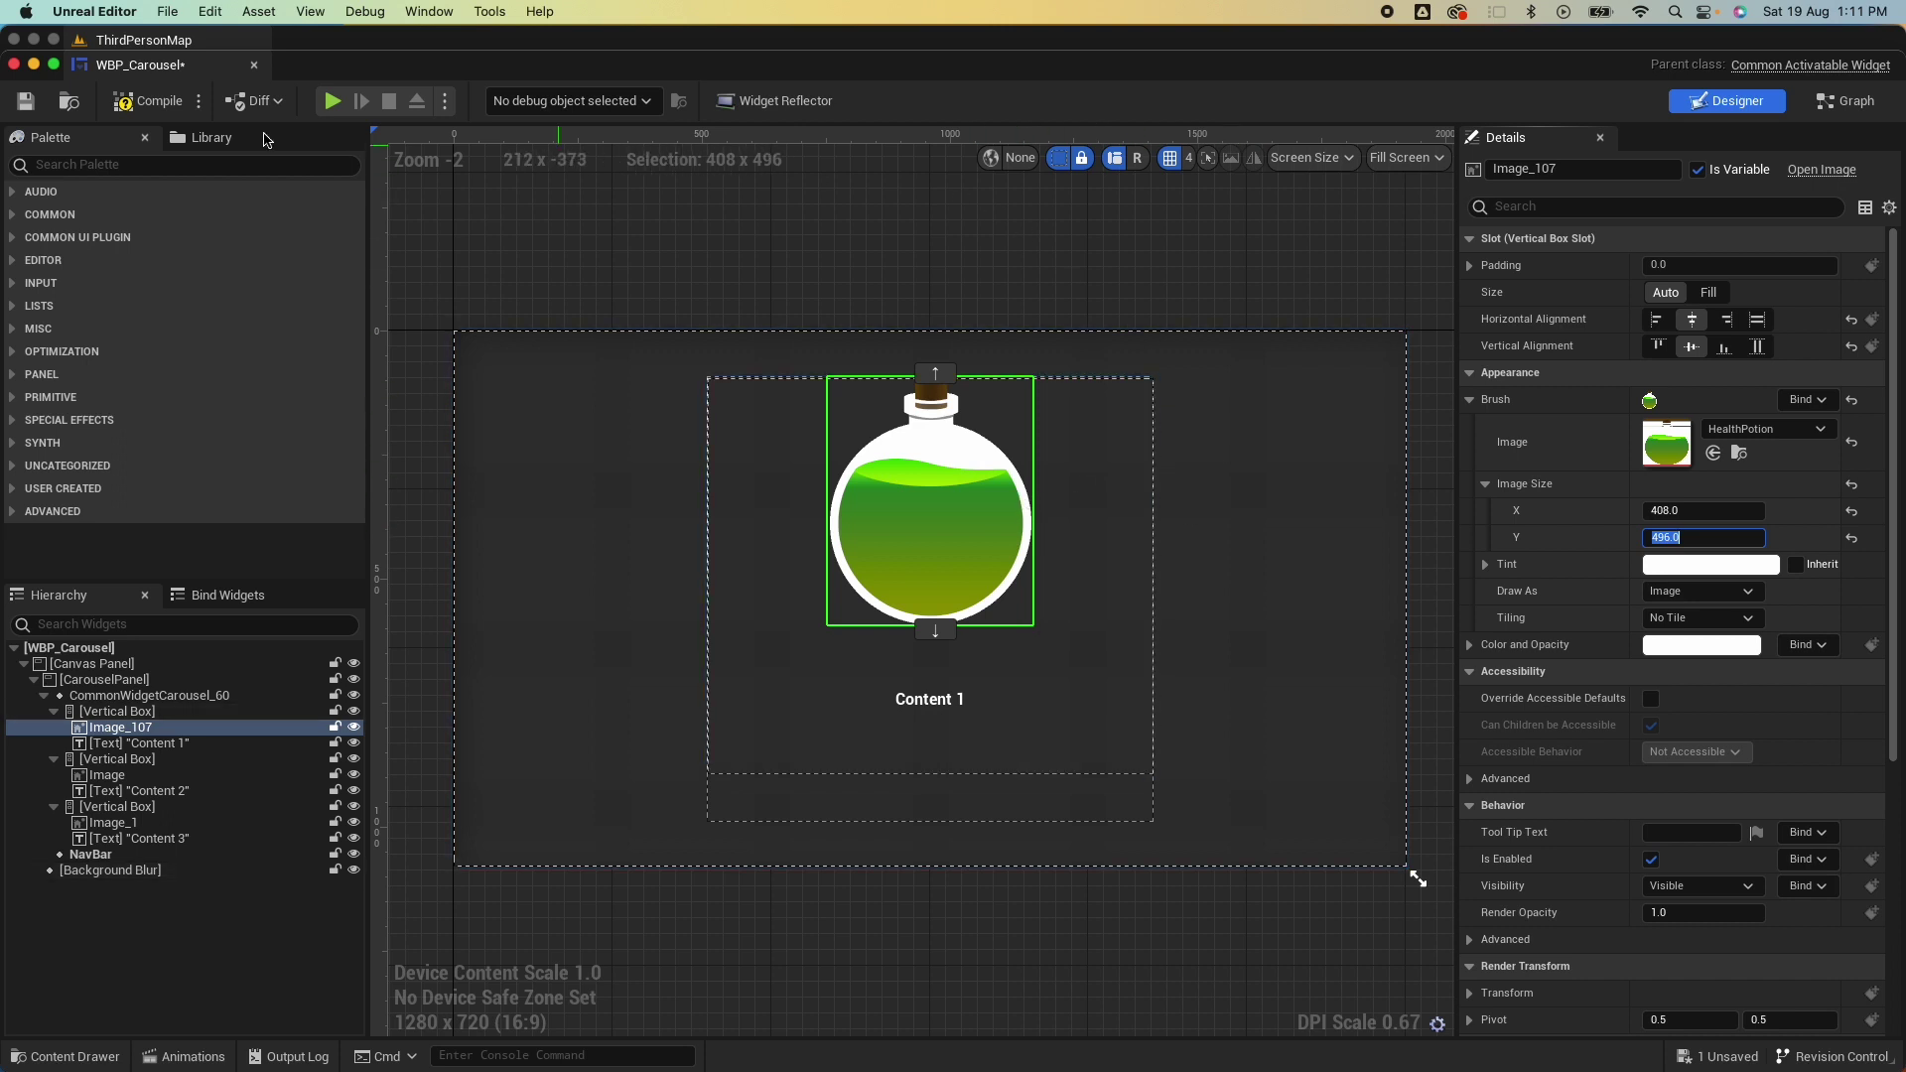
{"action": "left_click", "coordinate": [143, 149]}
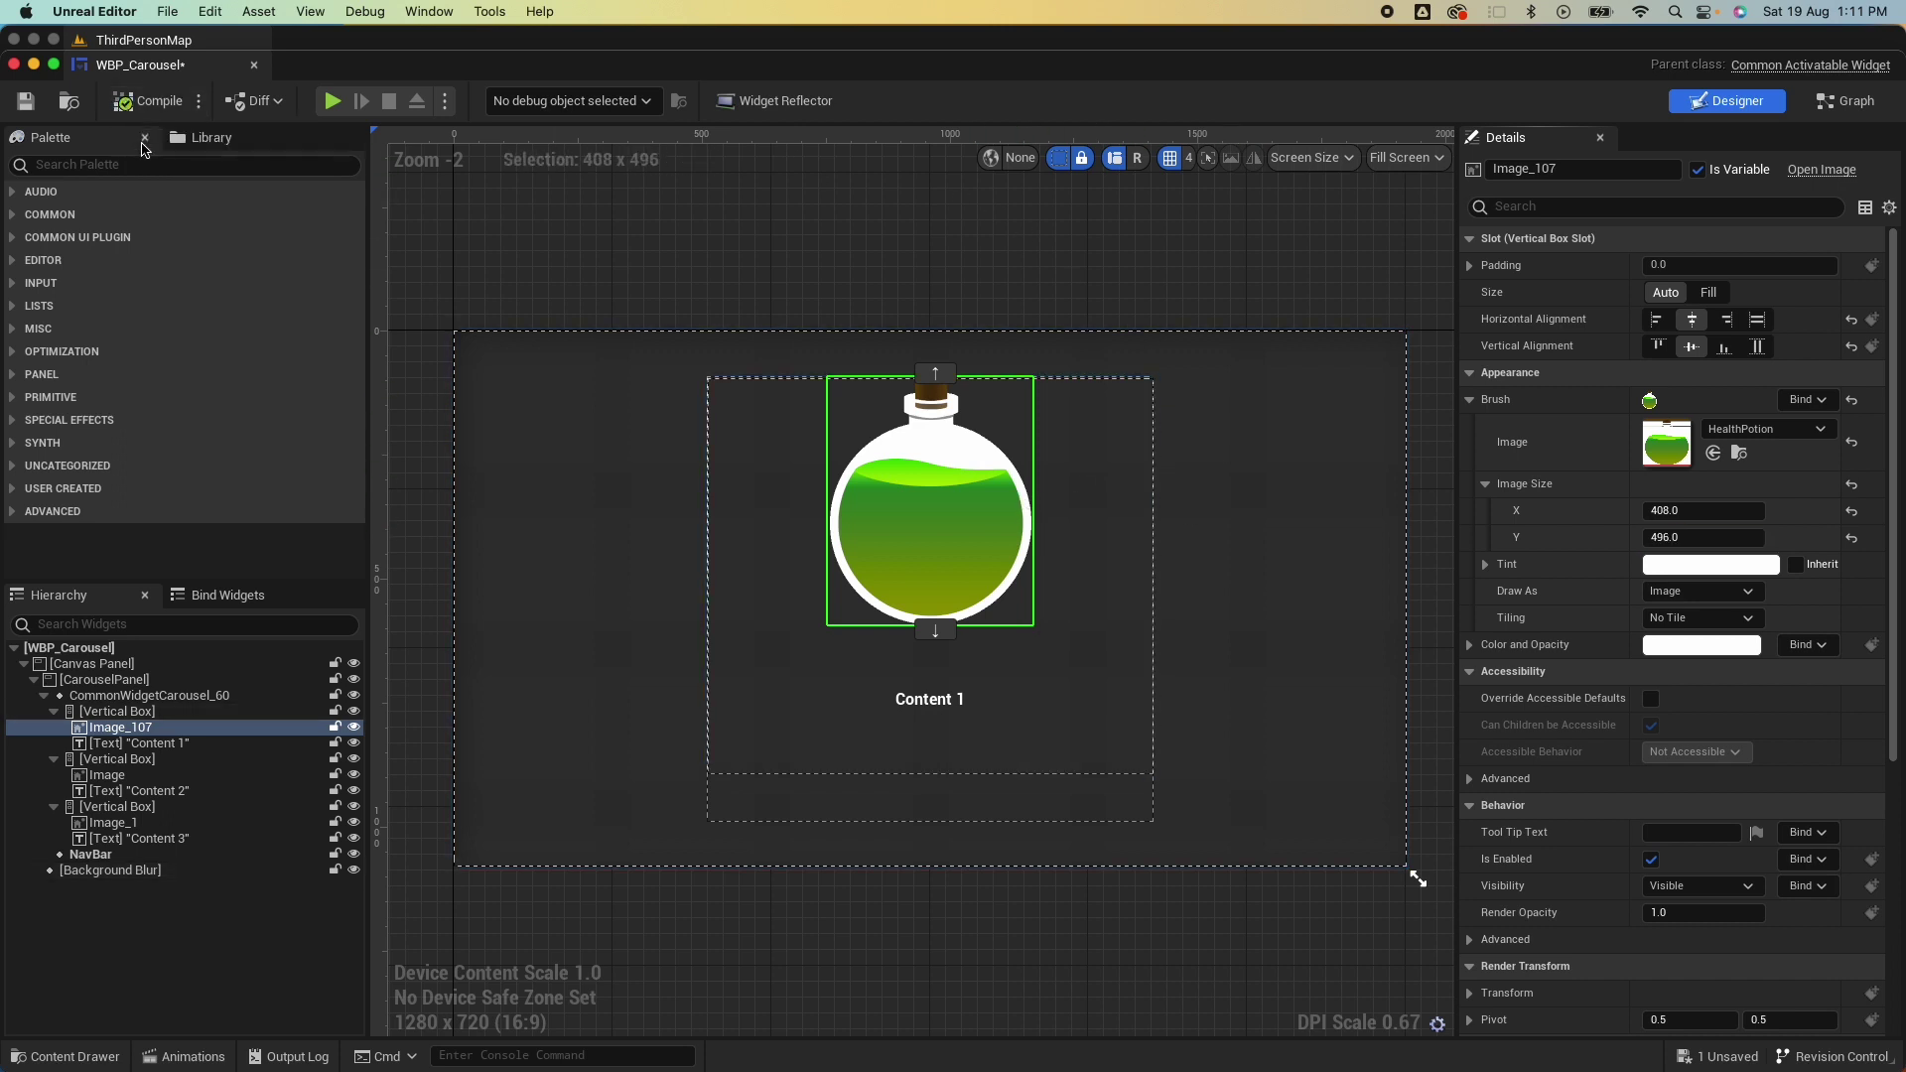
Assign the ManaPotion texture to Image in the second vertical box and set its image size to 408 by 496.
{"action": "left_click", "coordinate": [159, 791]}
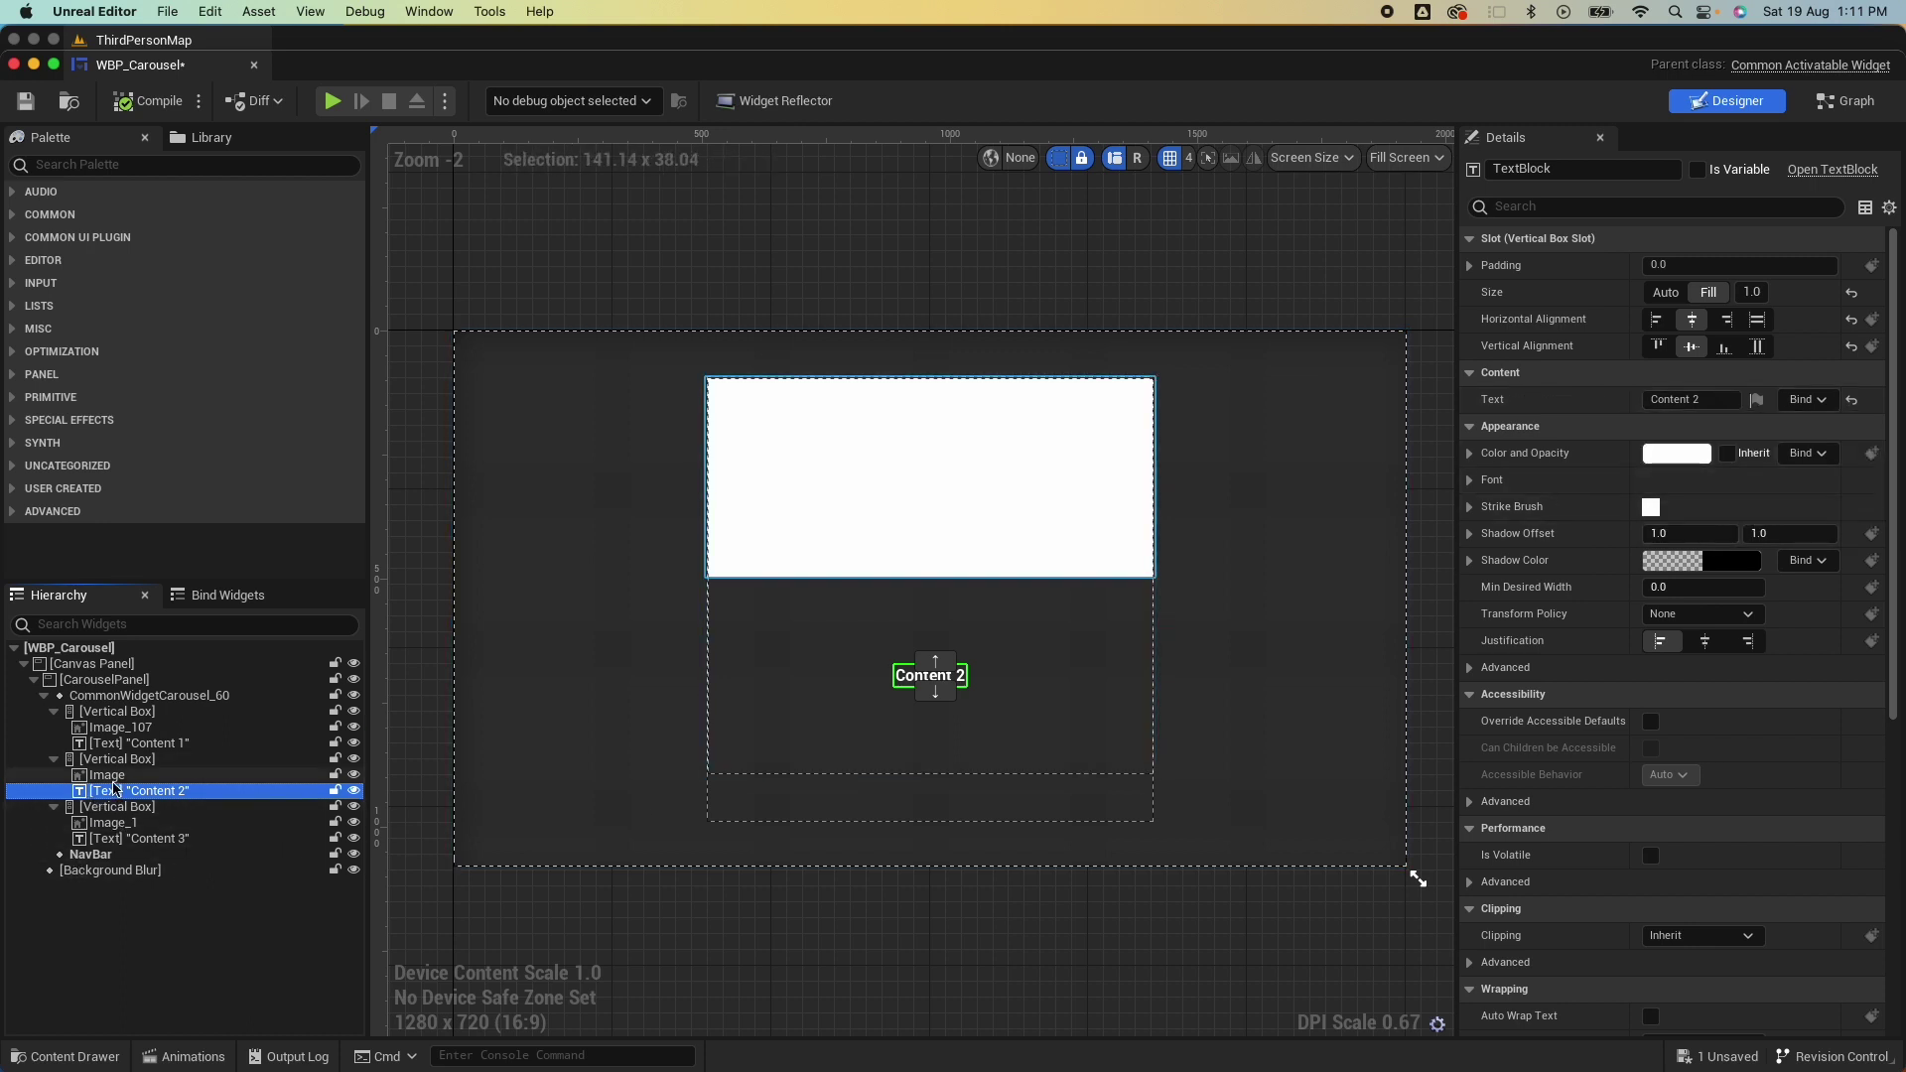
{"action": "left_click", "coordinate": [107, 775]}
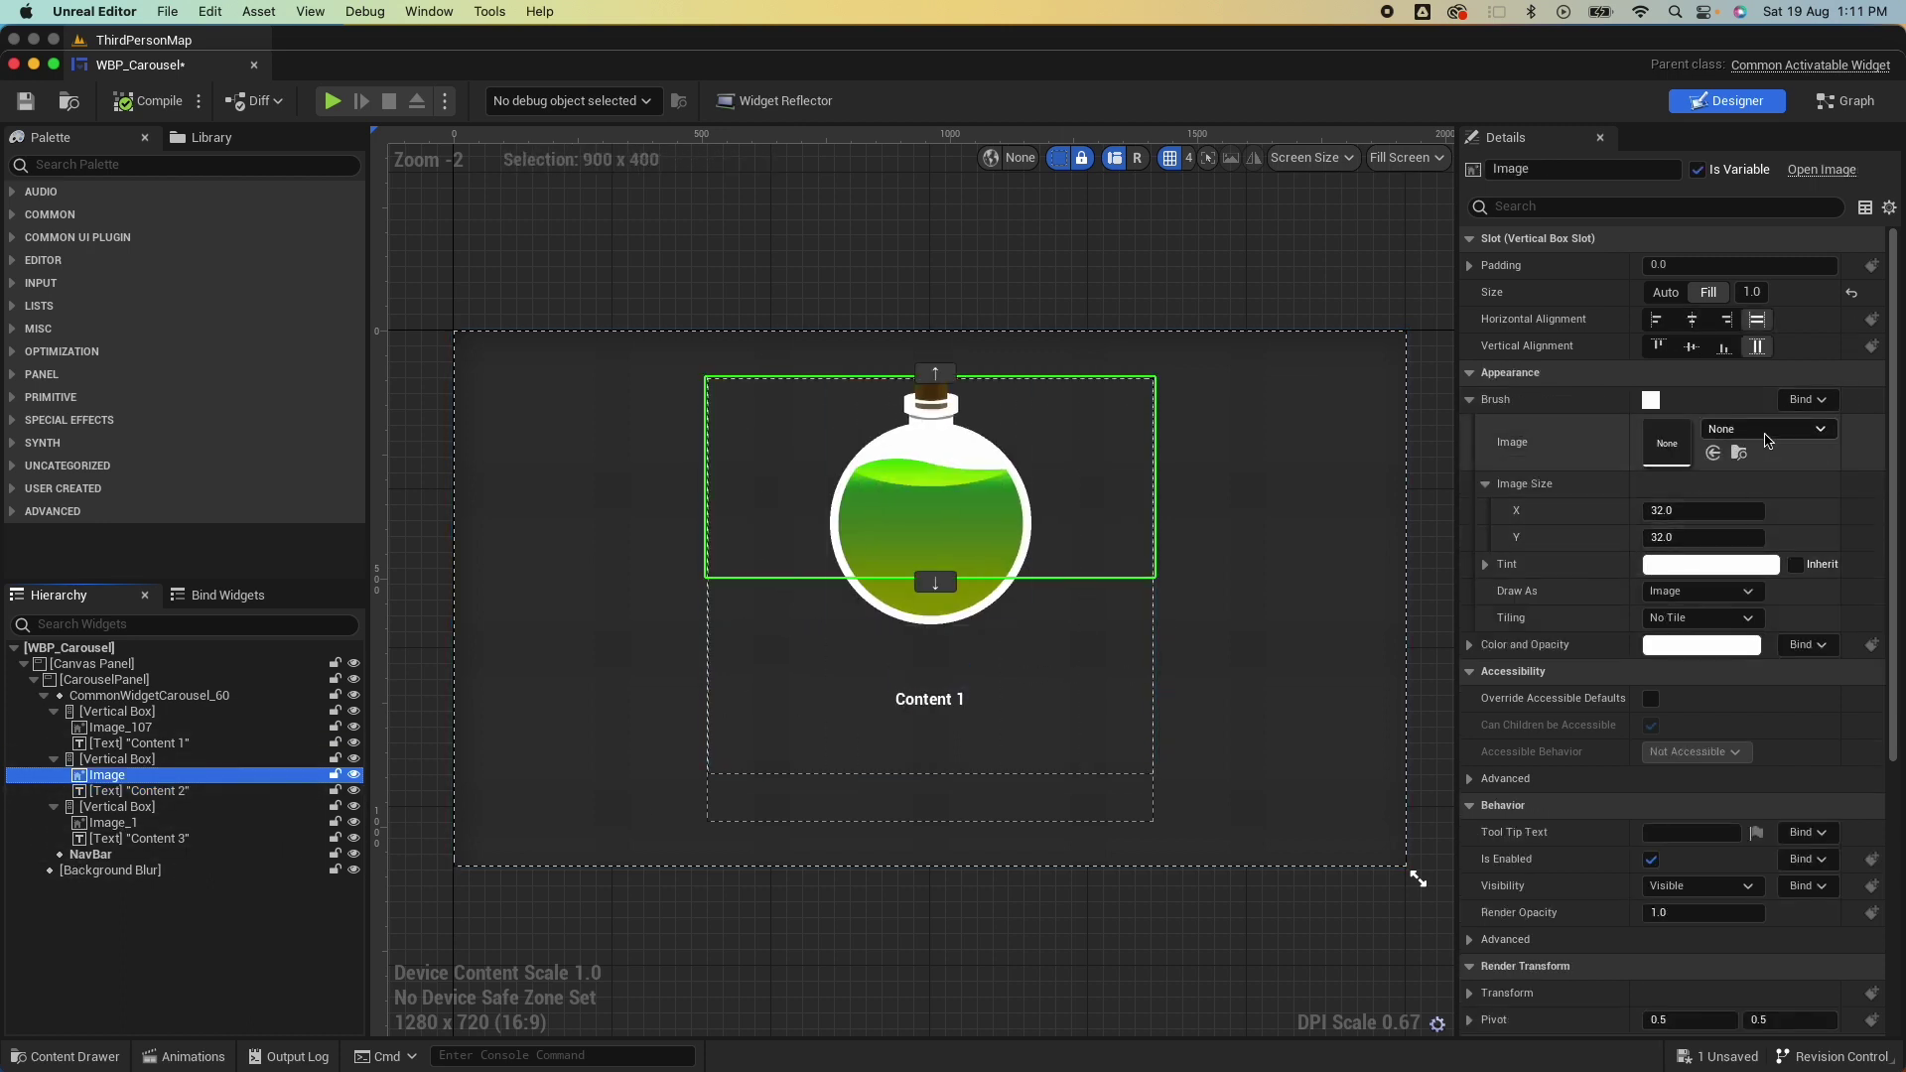
{"action": "left_click", "coordinate": [1786, 430]}
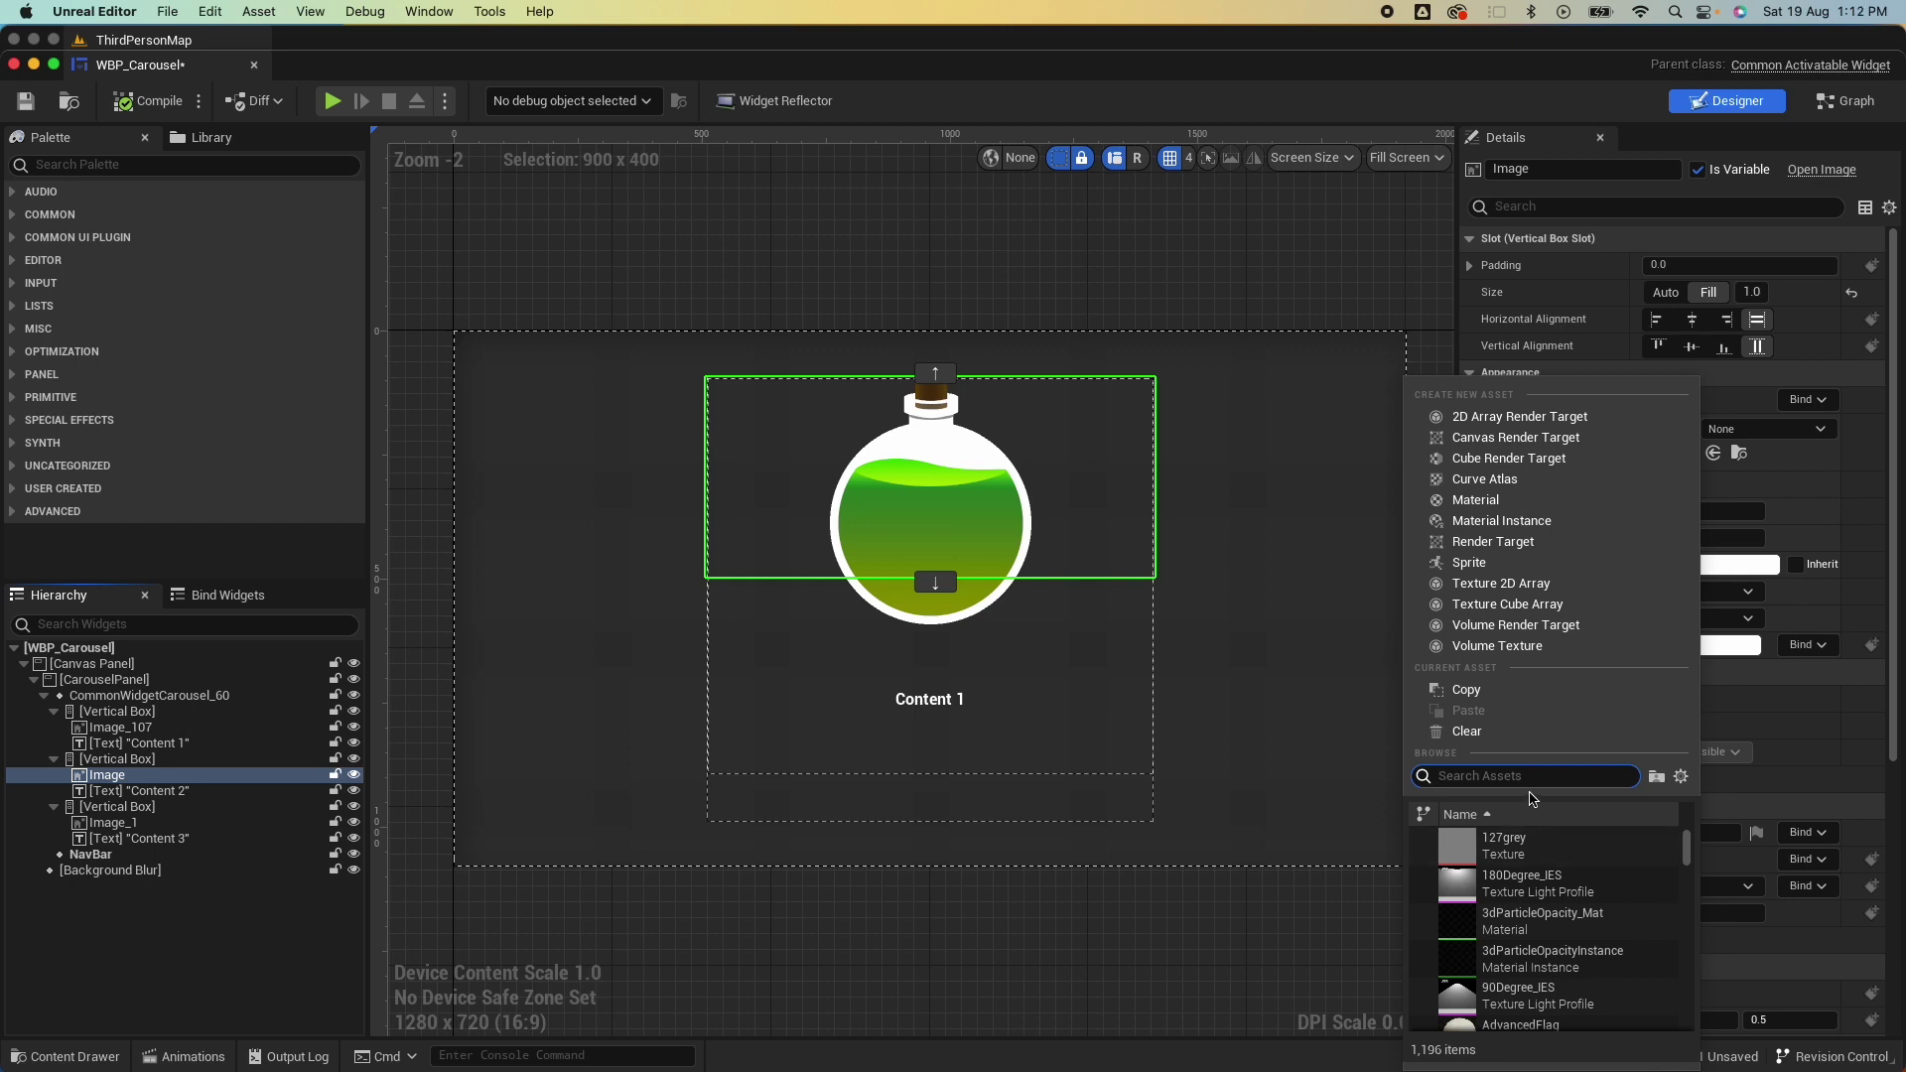
{"action": "type", "text": "potion"}
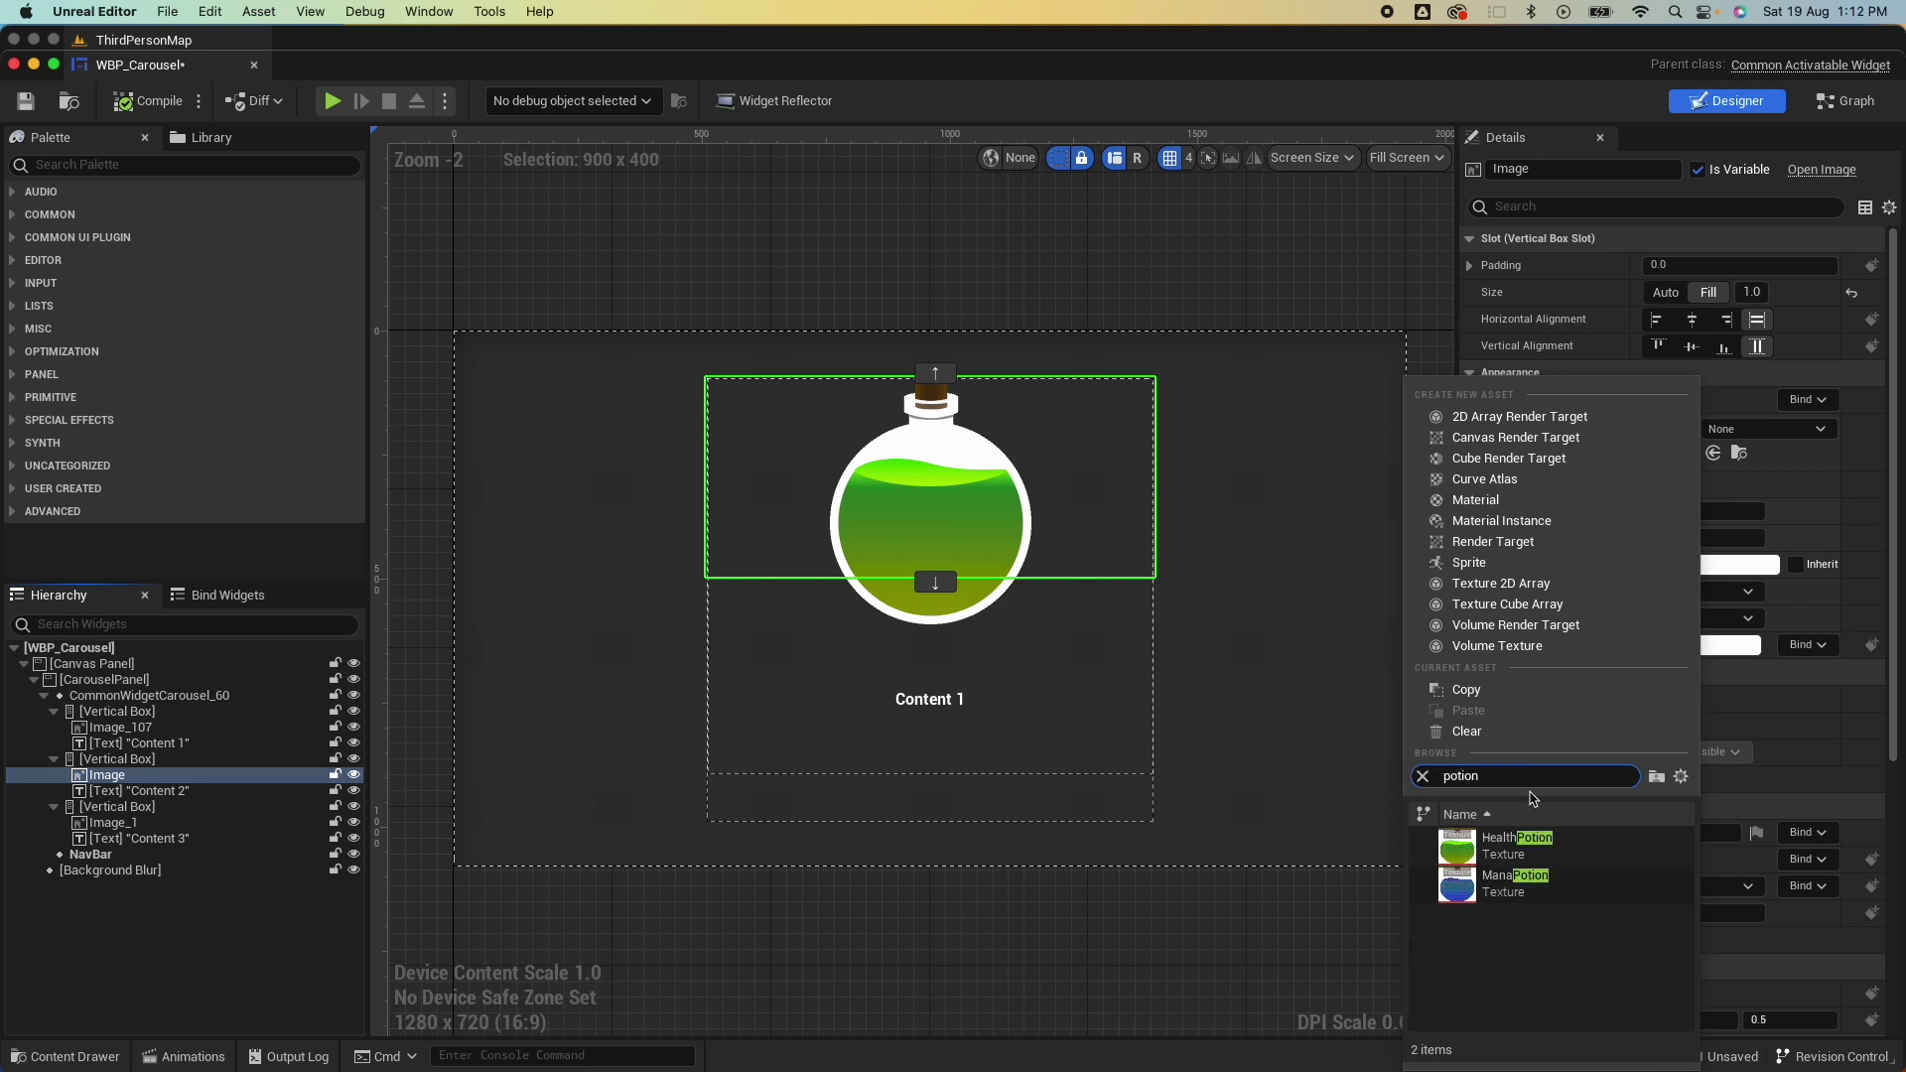
{"action": "left_click", "coordinate": [1509, 879]}
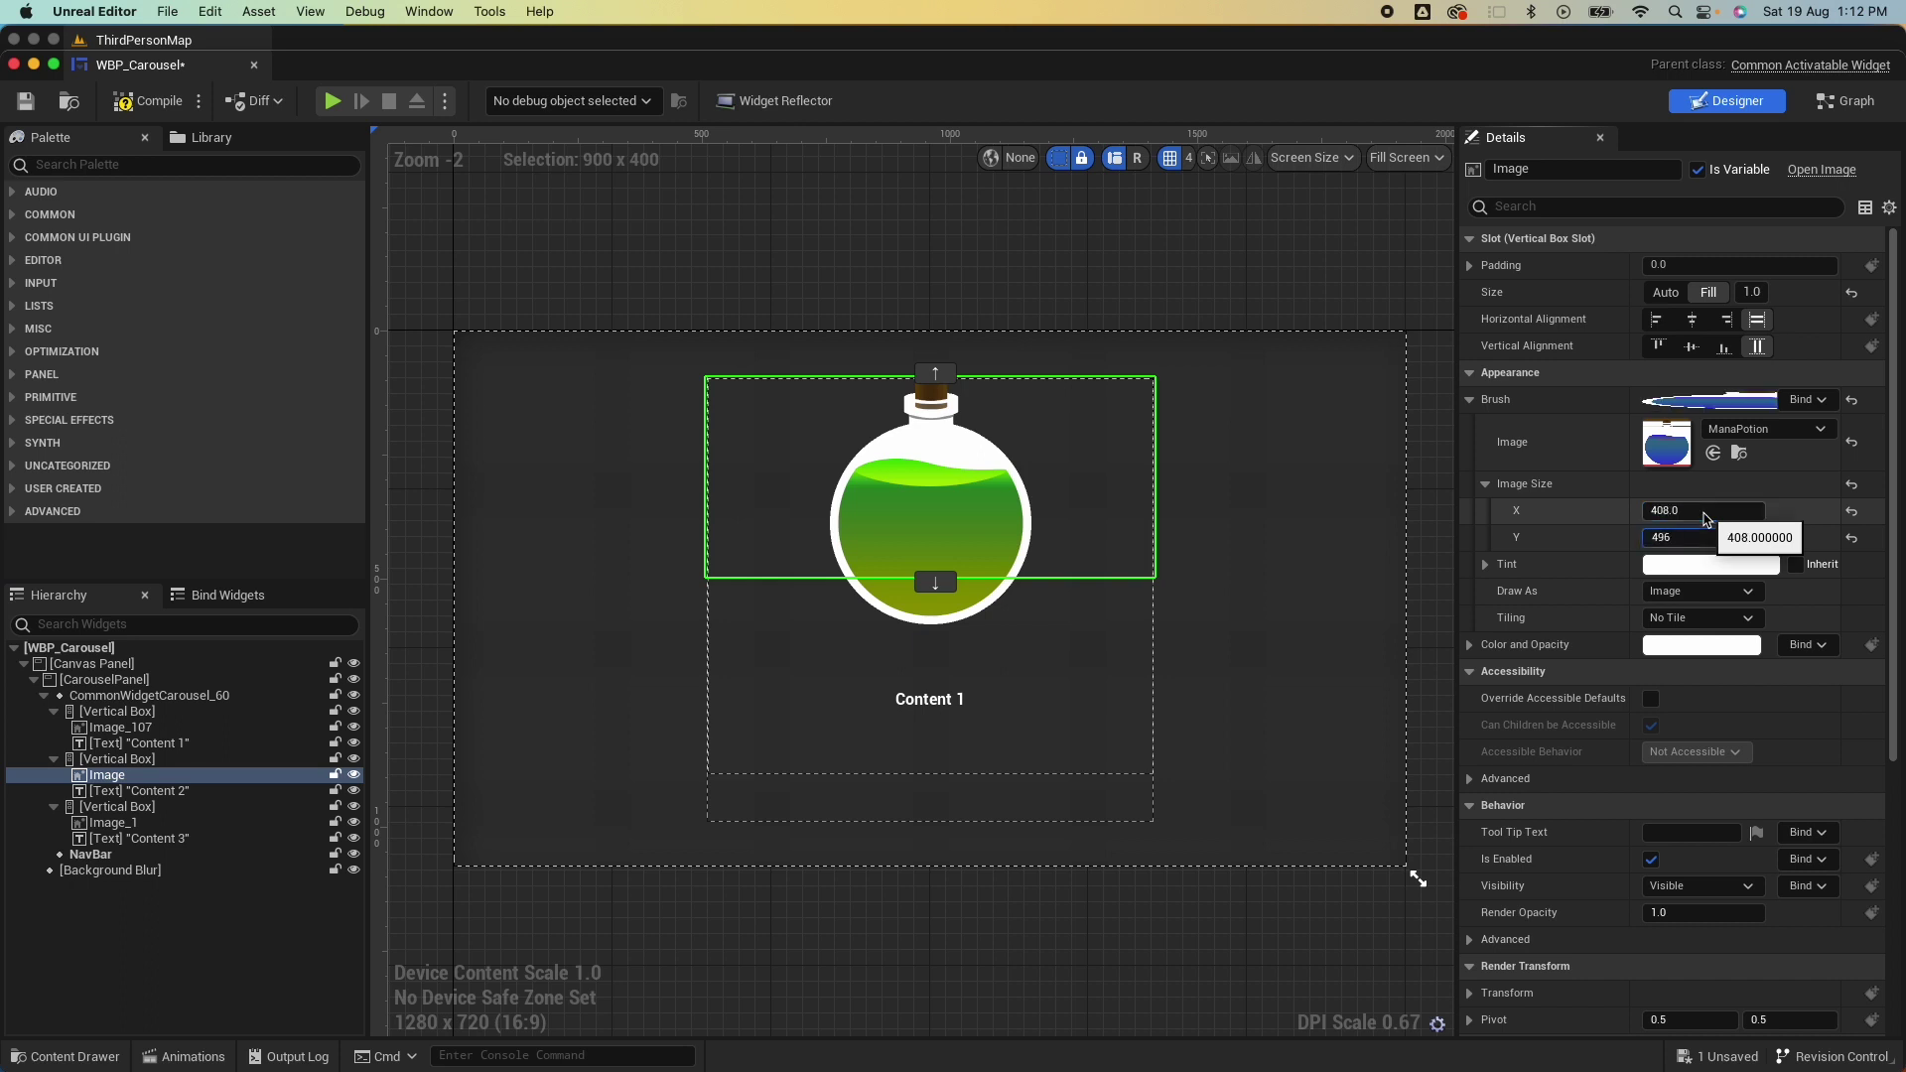
Give the second vertical box's Image an Auto slot size, centre it horizontally and vertically, and compile the widget.
{"action": "left_click", "coordinate": [1665, 292]}
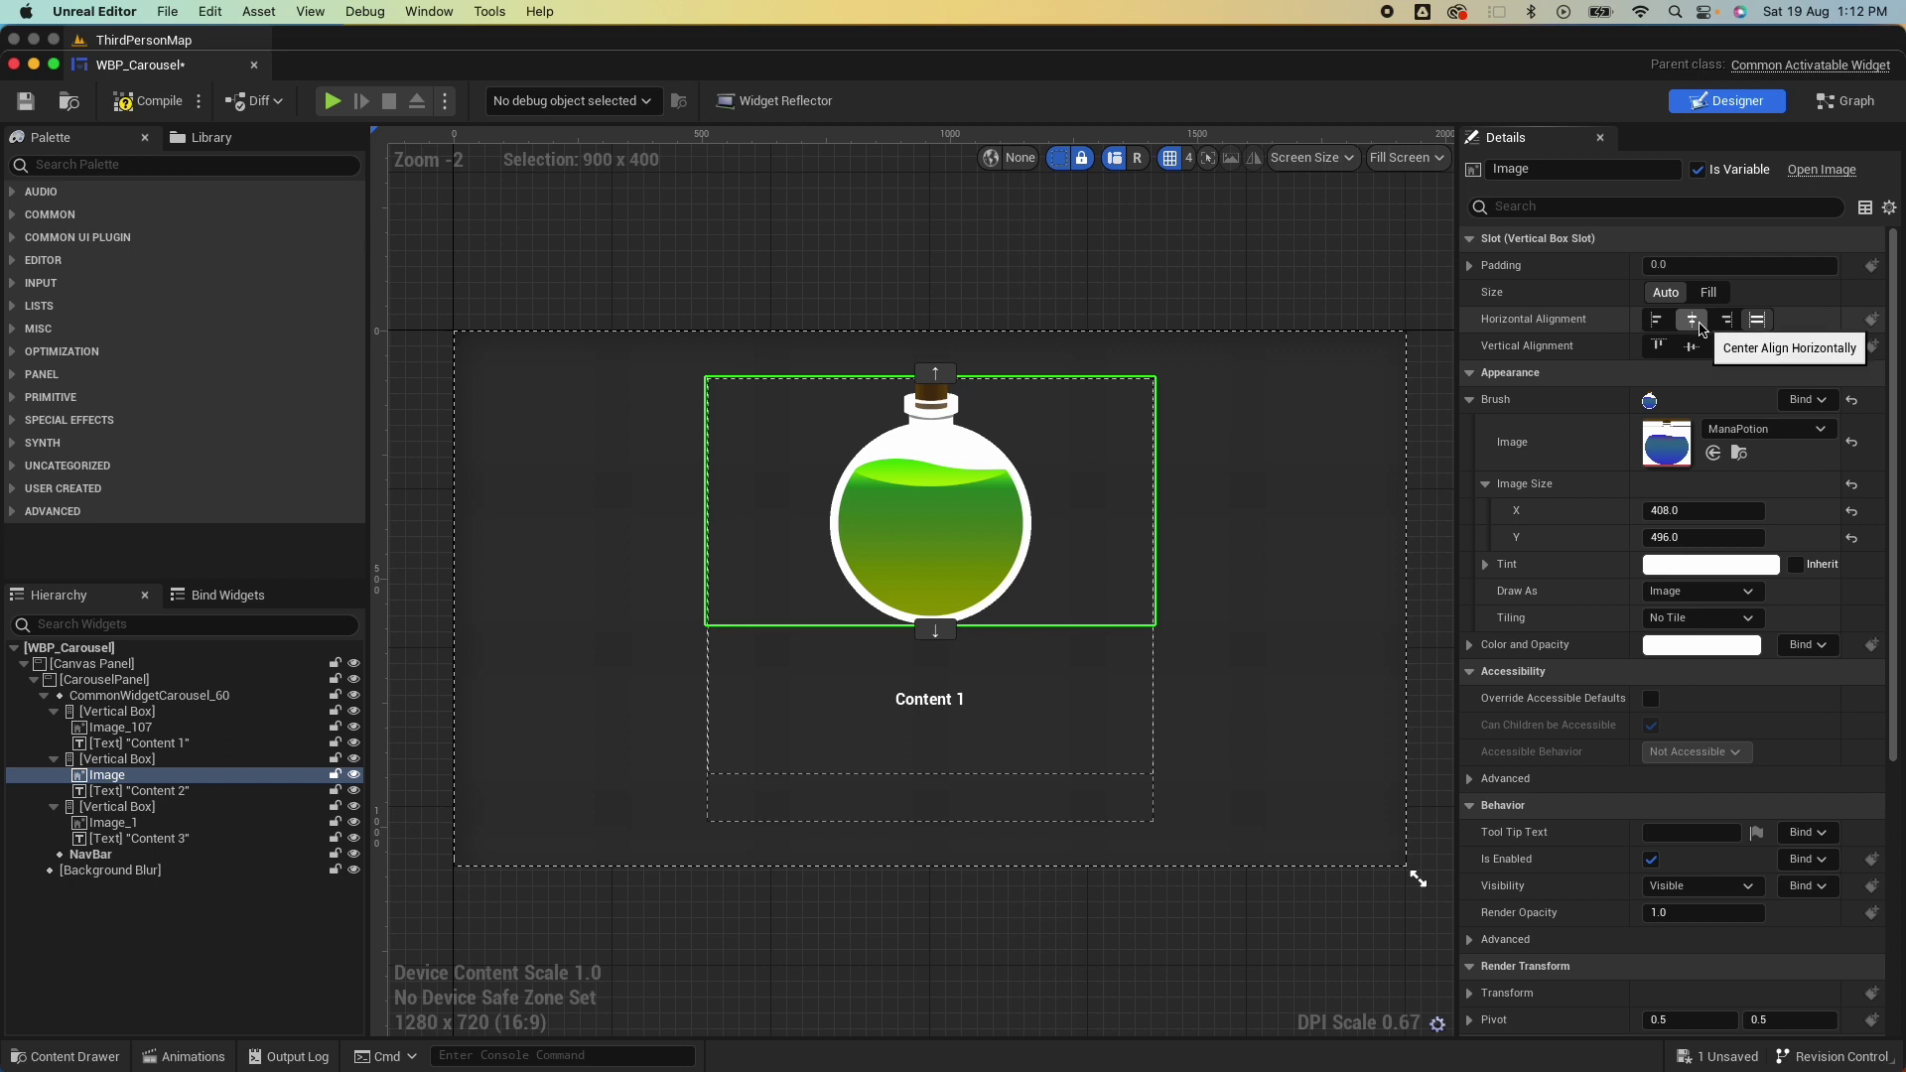
{"action": "left_click", "coordinate": [1691, 318]}
{"action": "left_click", "coordinate": [1691, 346]}
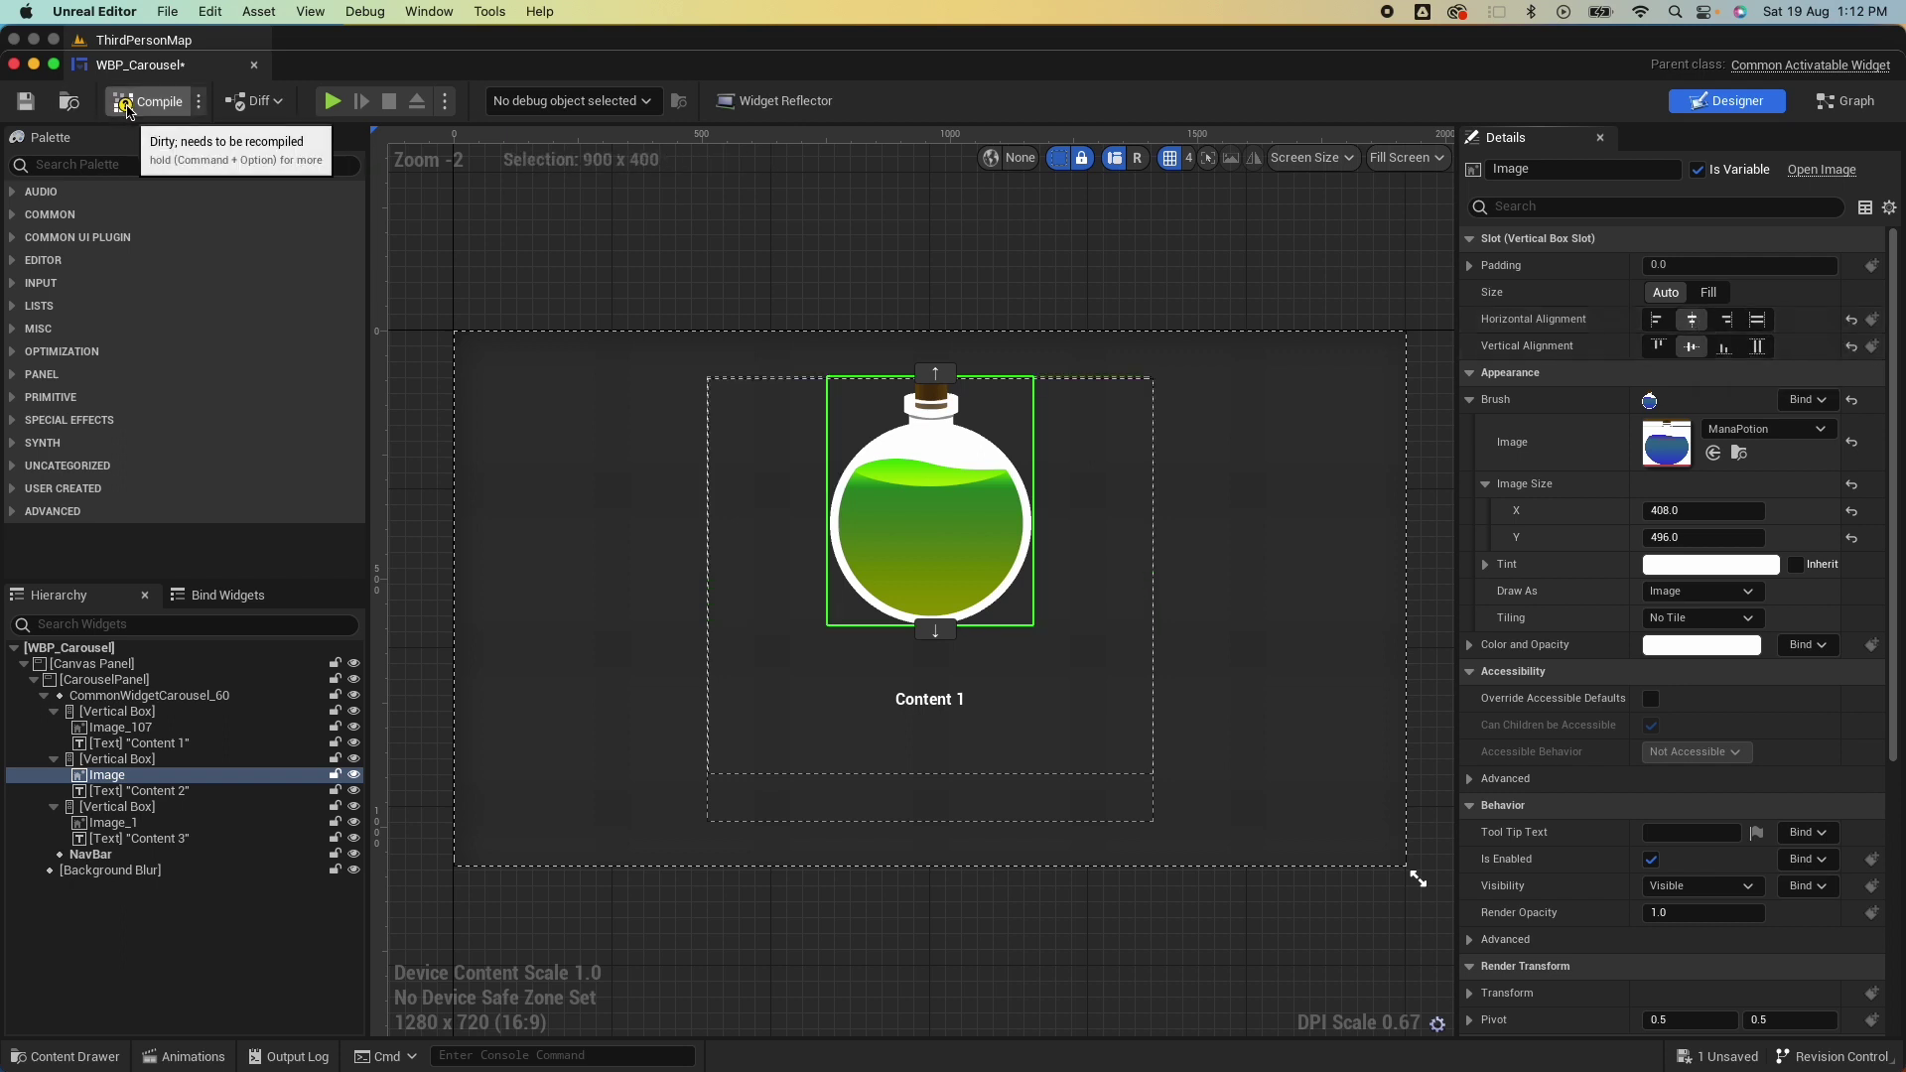
{"action": "left_click", "coordinate": [137, 100]}
Assign the Poison texture to Image_1 in the third vertical box and set its image size to 408 by 496.
{"action": "left_click", "coordinate": [111, 822]}
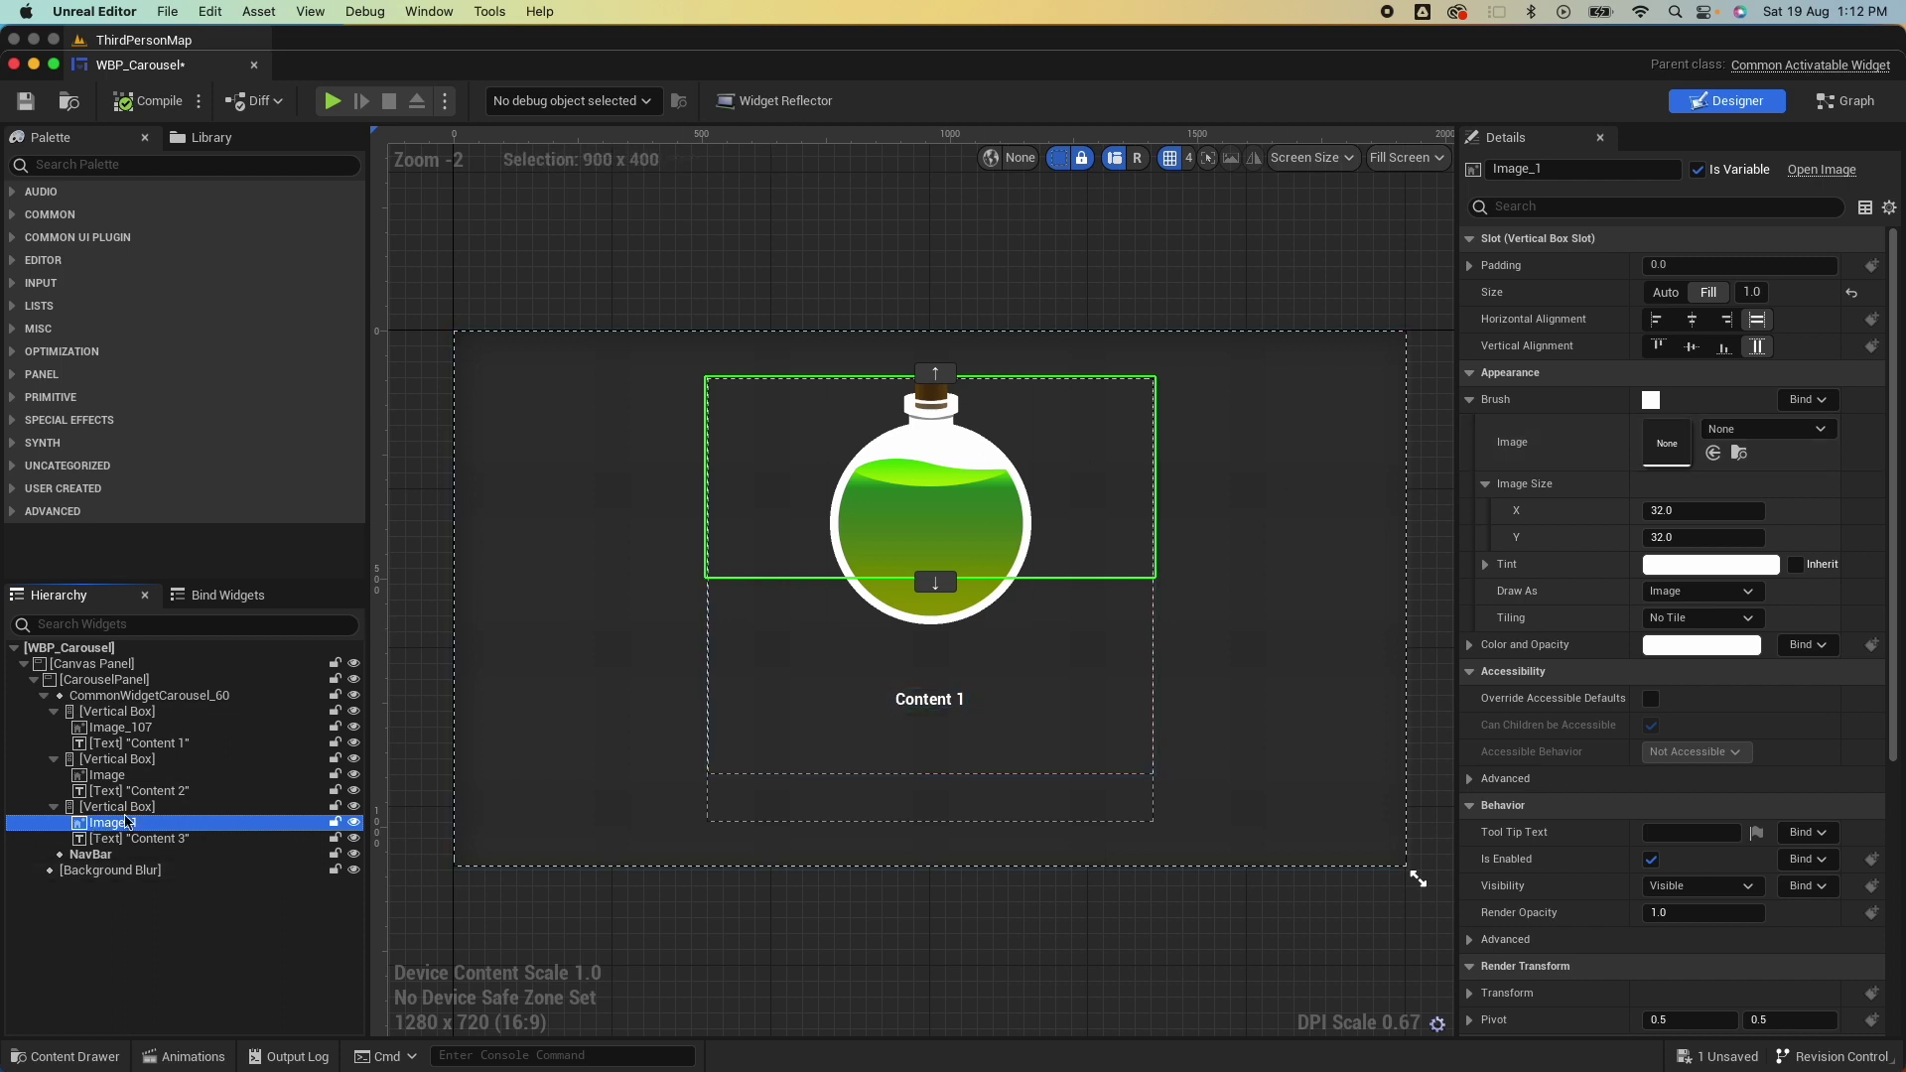
{"action": "left_click", "coordinate": [1769, 429]}
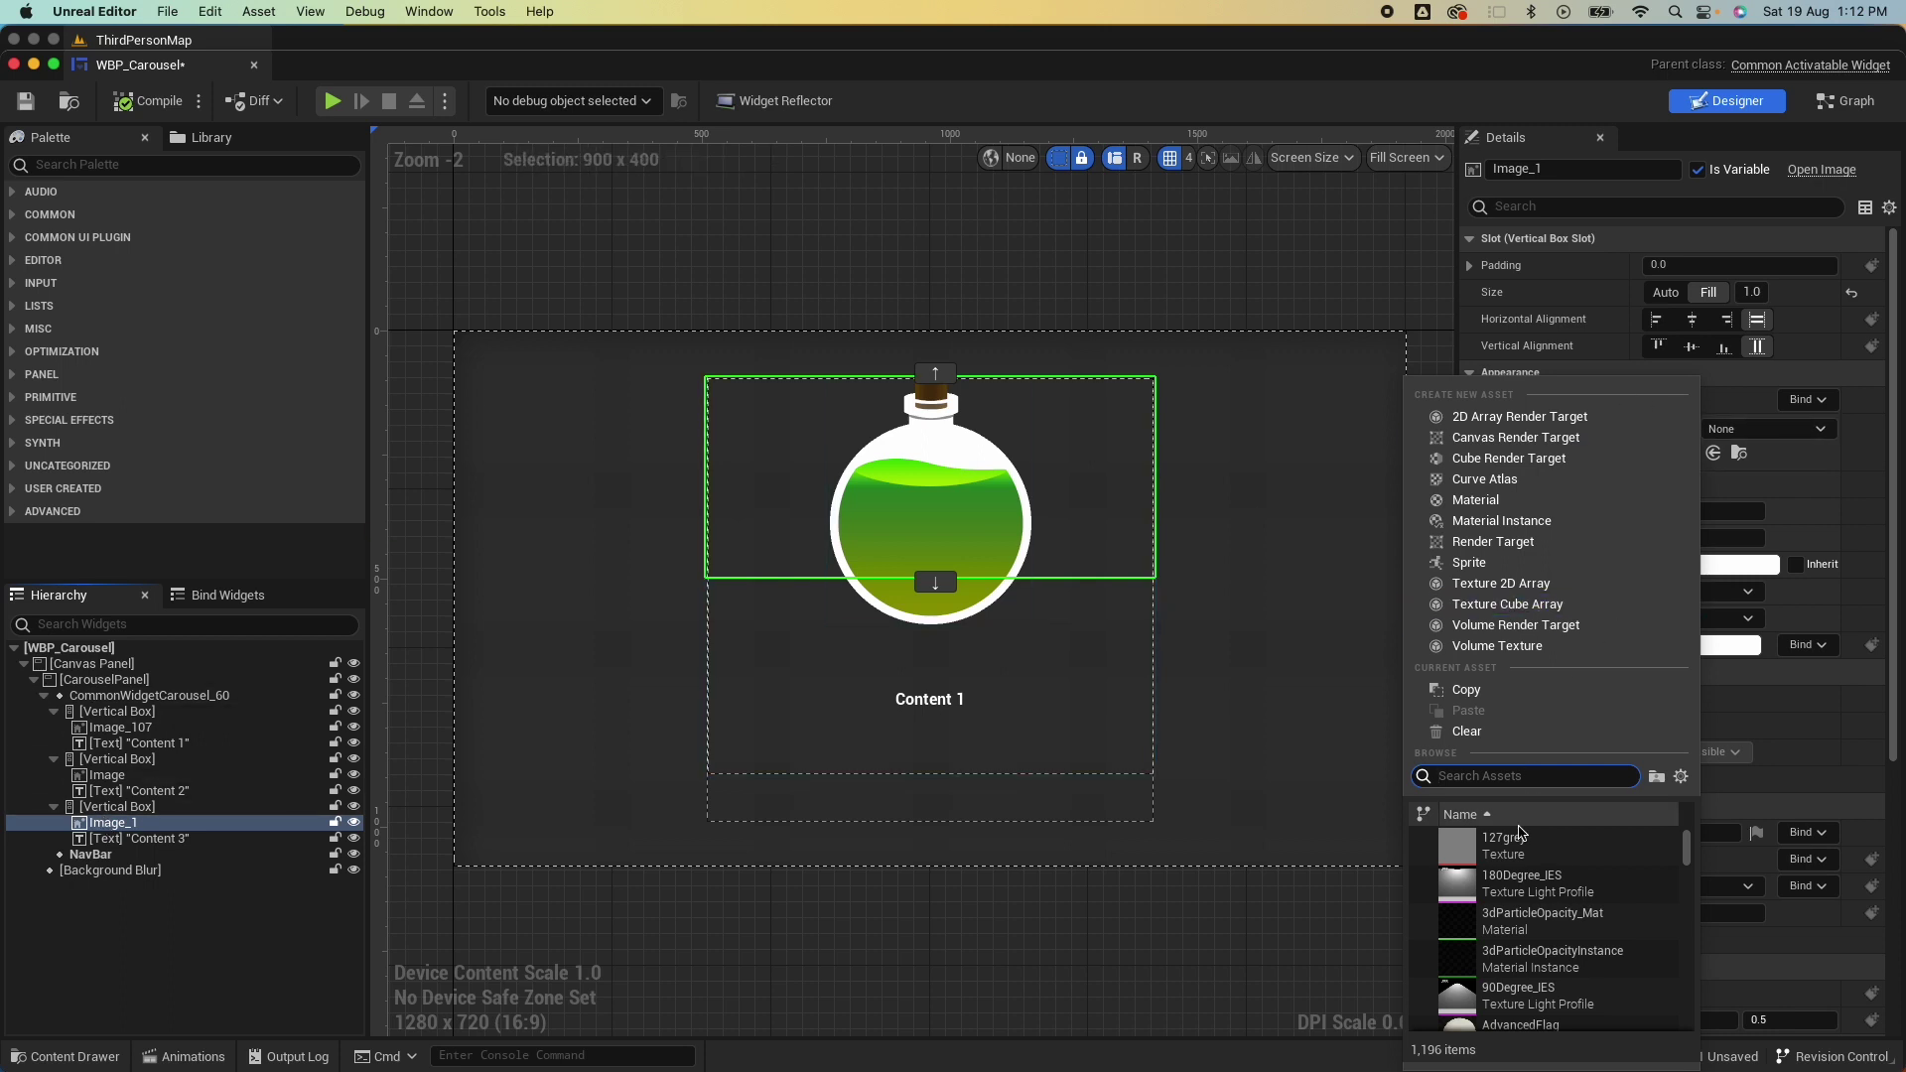
{"action": "type", "text": "ois"}
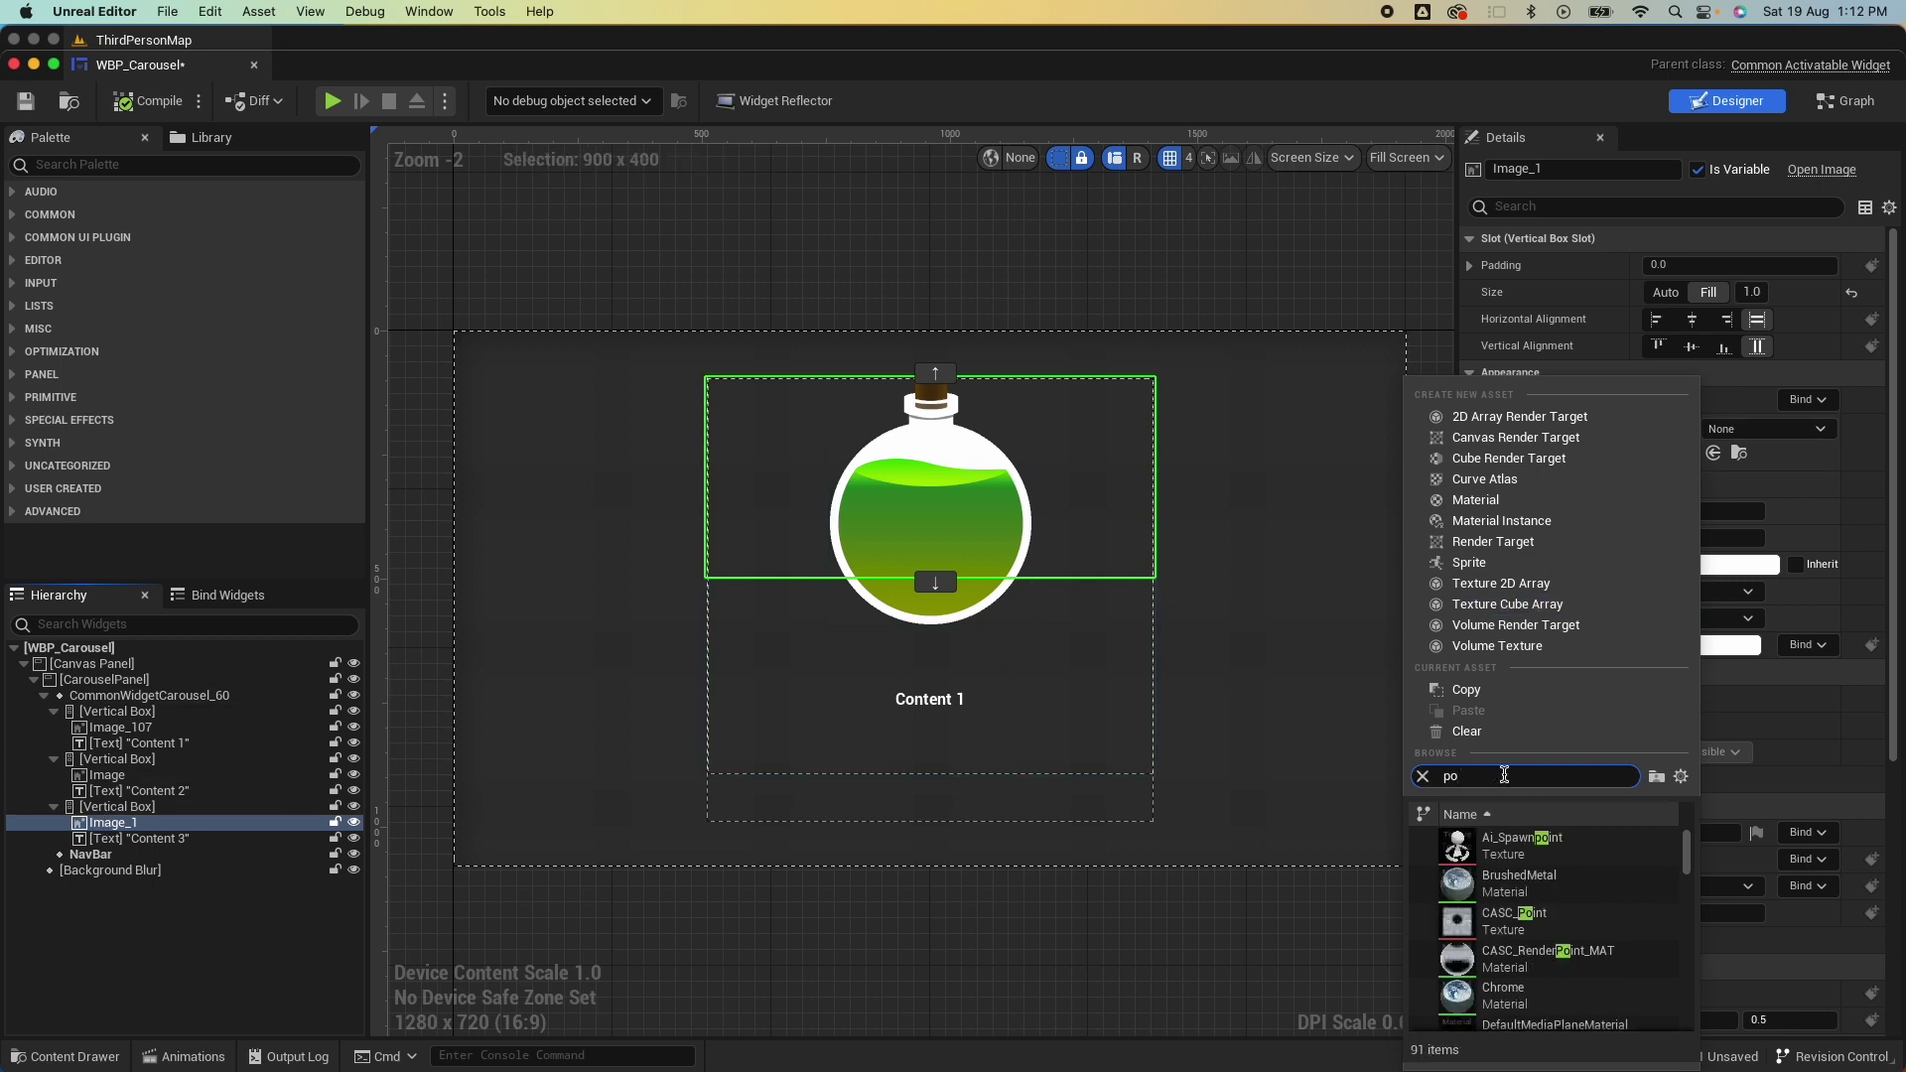
{"action": "left_click", "coordinate": [1444, 859]}
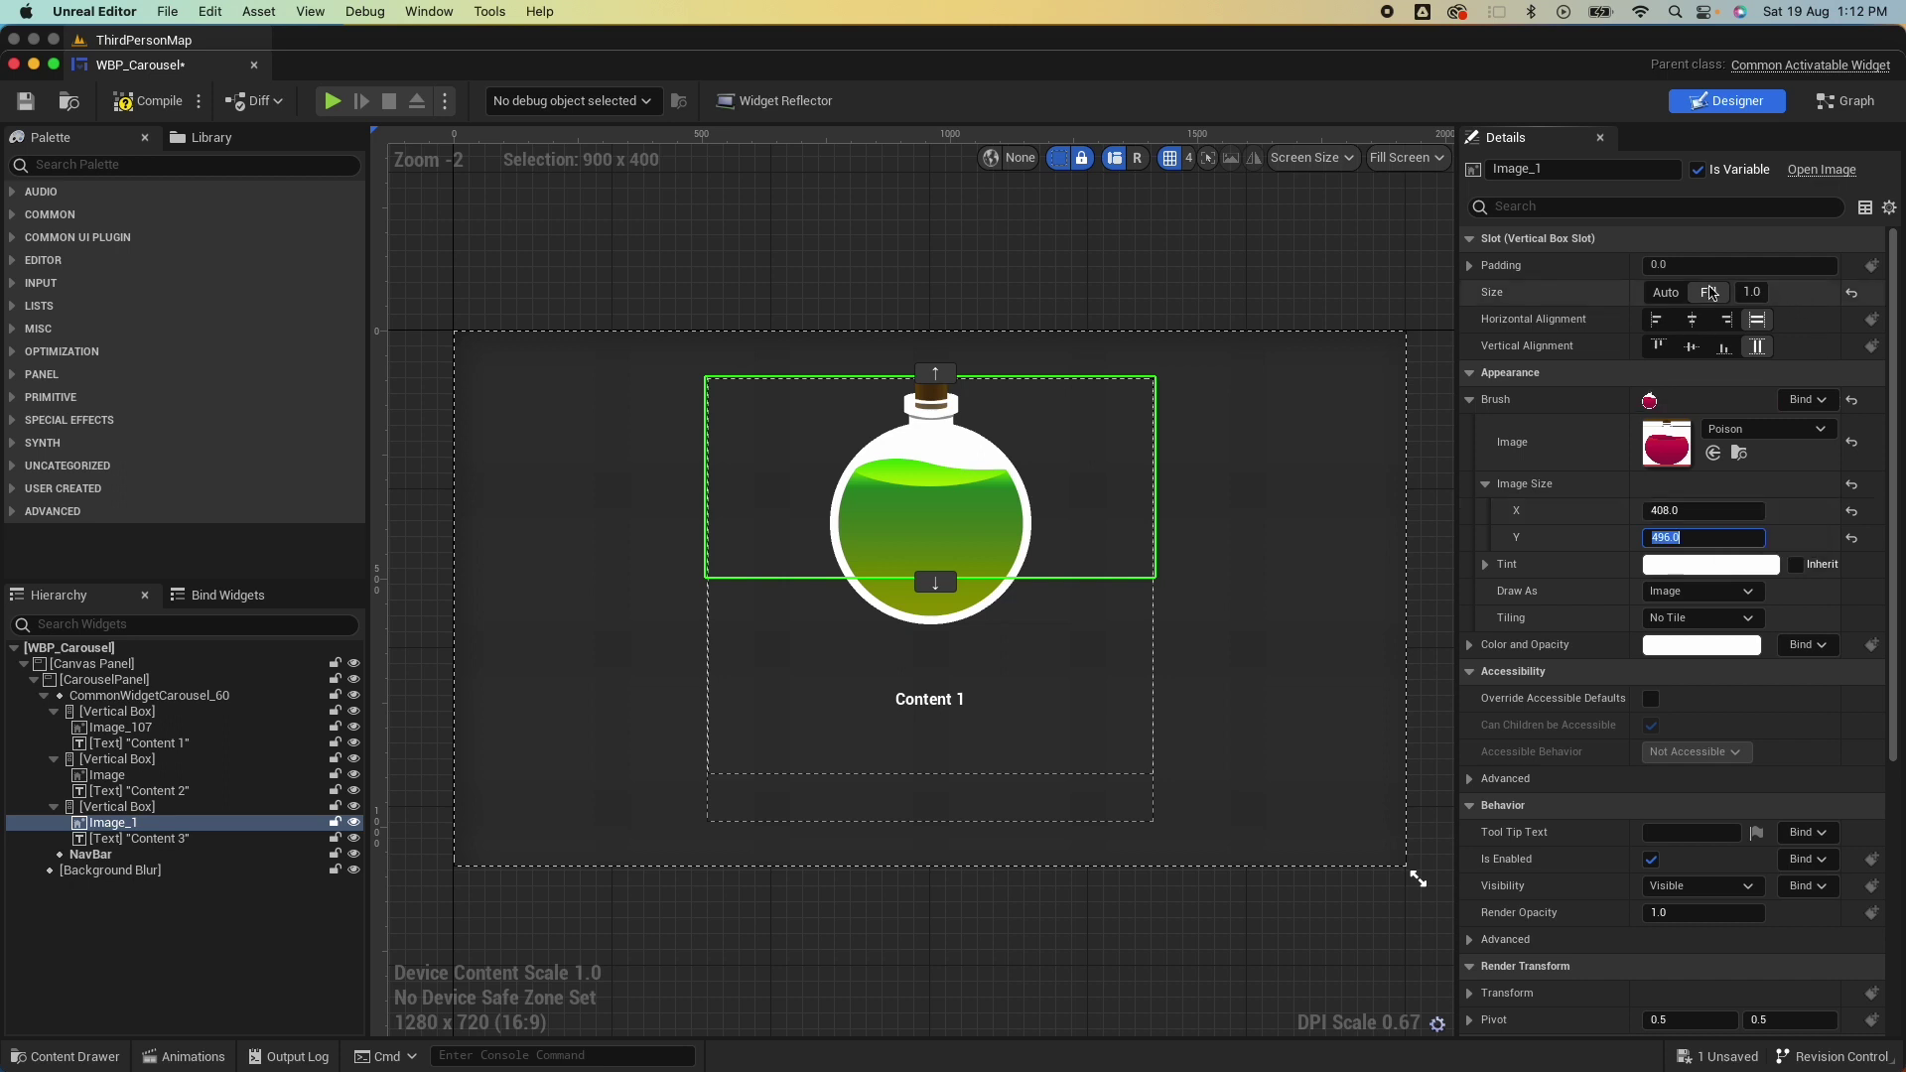
Give Image_1 an Auto slot size, centre it horizontally and vertically, and compile and save the widget.
{"action": "left_click", "coordinate": [1665, 292]}
{"action": "left_click", "coordinate": [1691, 319]}
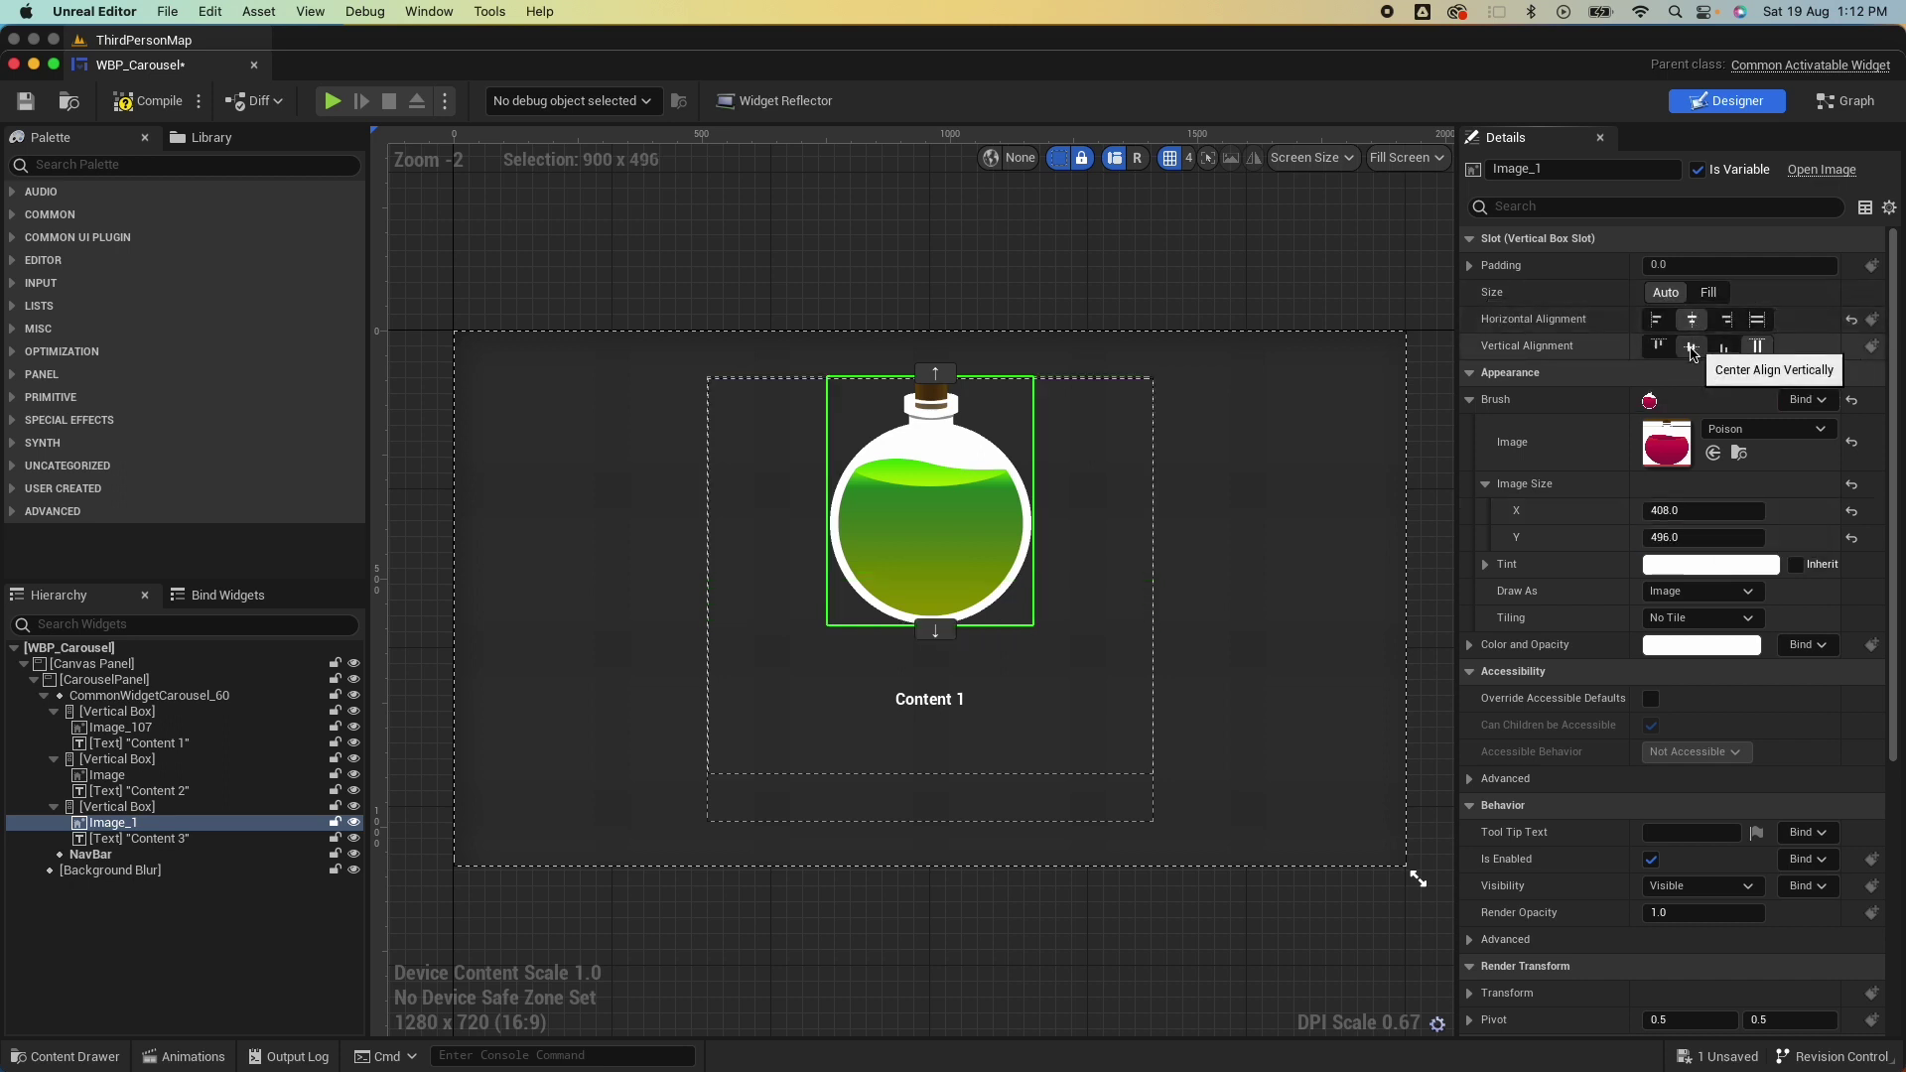
{"action": "left_click", "coordinate": [1694, 347]}
{"action": "left_click", "coordinate": [149, 101]}
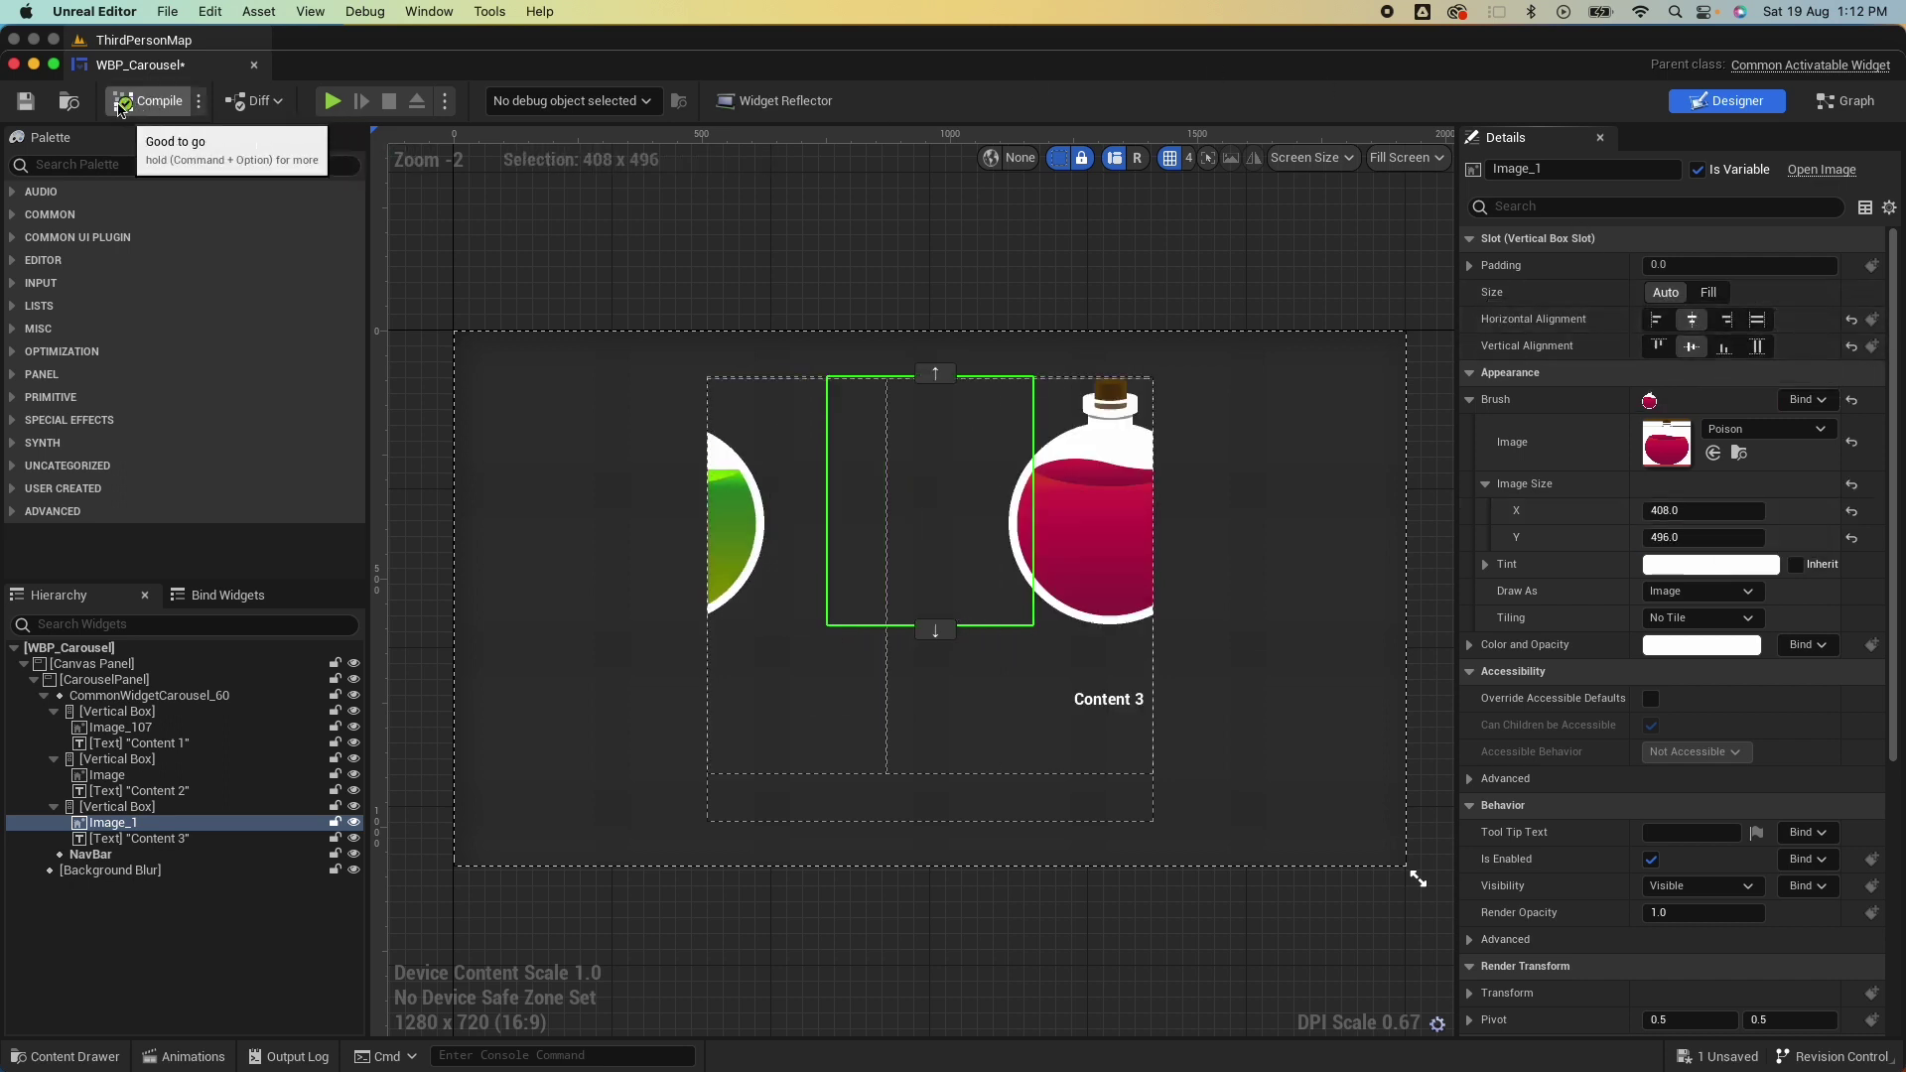
Play ThirdPersonMap, walk forward into the pickup to open the carousel, and switch between its three nav bar tabs.
{"action": "left_click", "coordinate": [144, 39]}
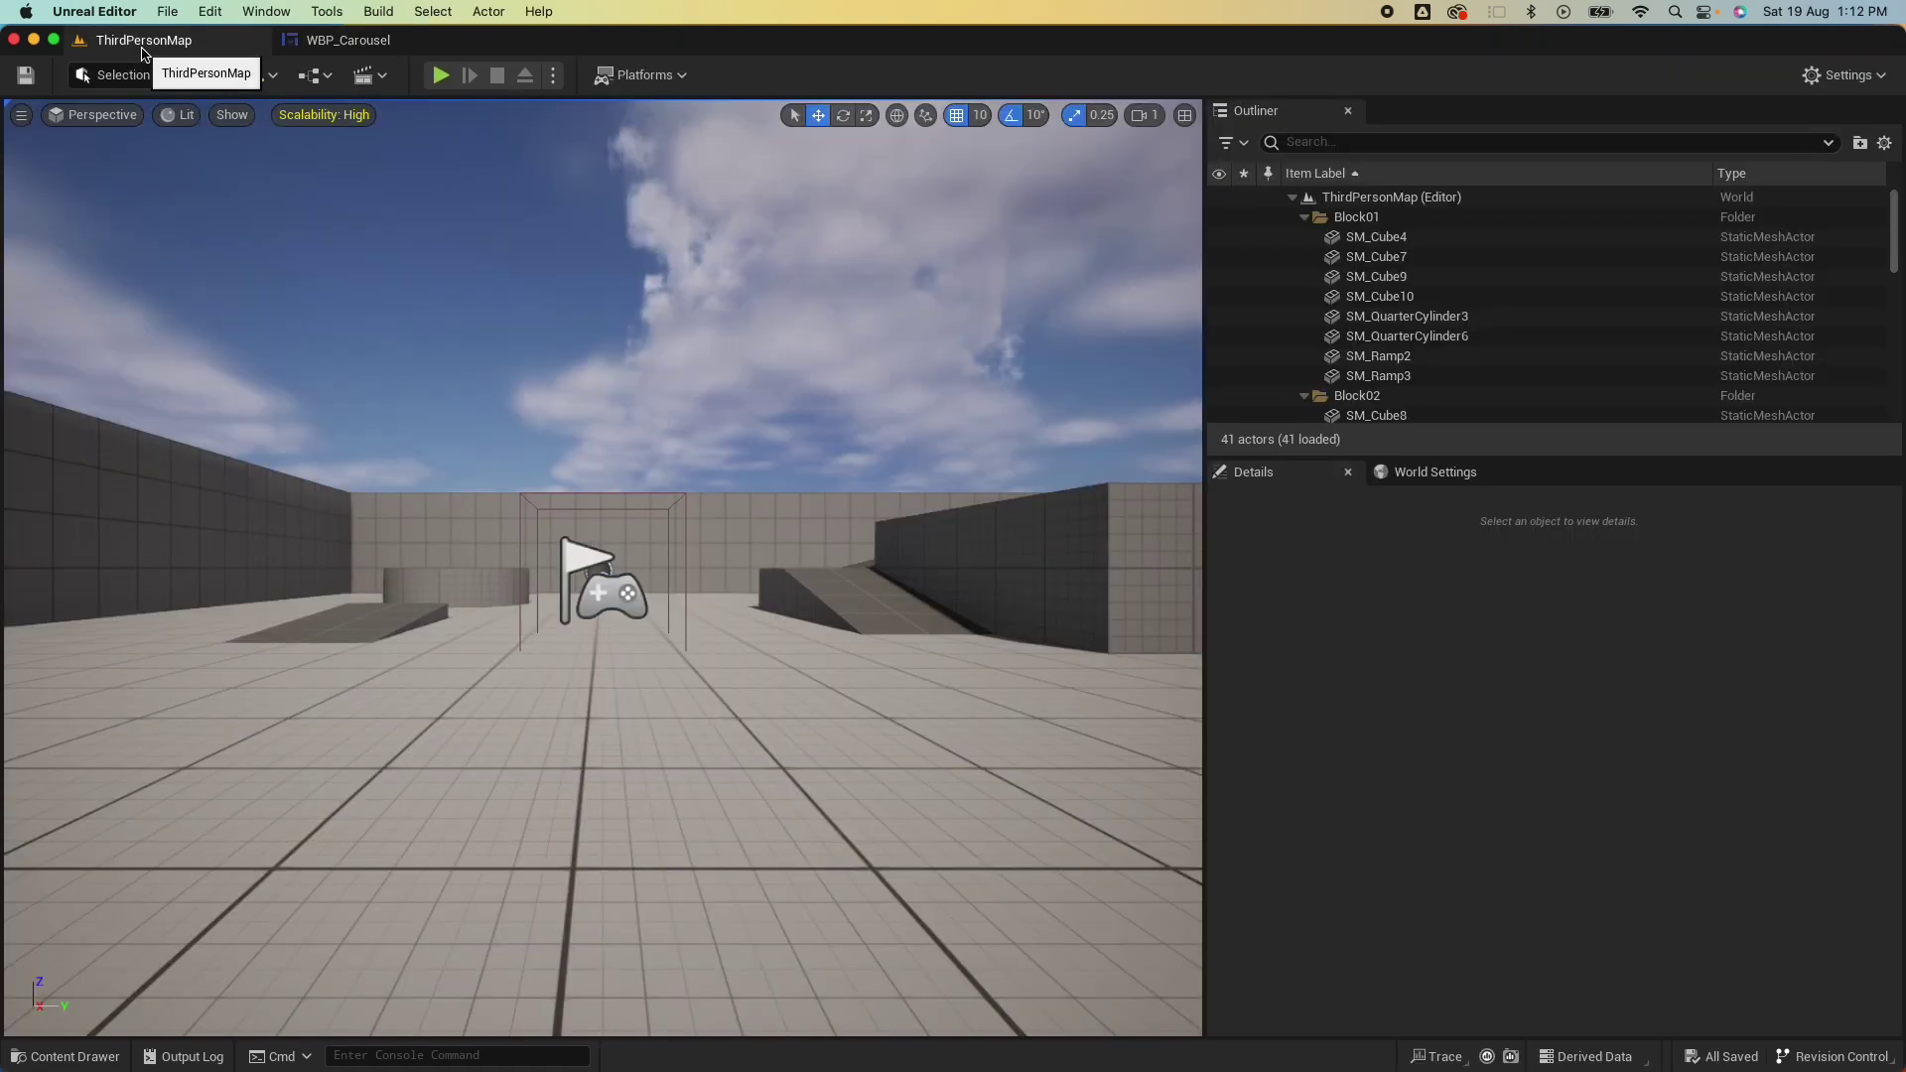
{"action": "left_click", "coordinate": [440, 75]}
{"action": "key", "text": "w"}
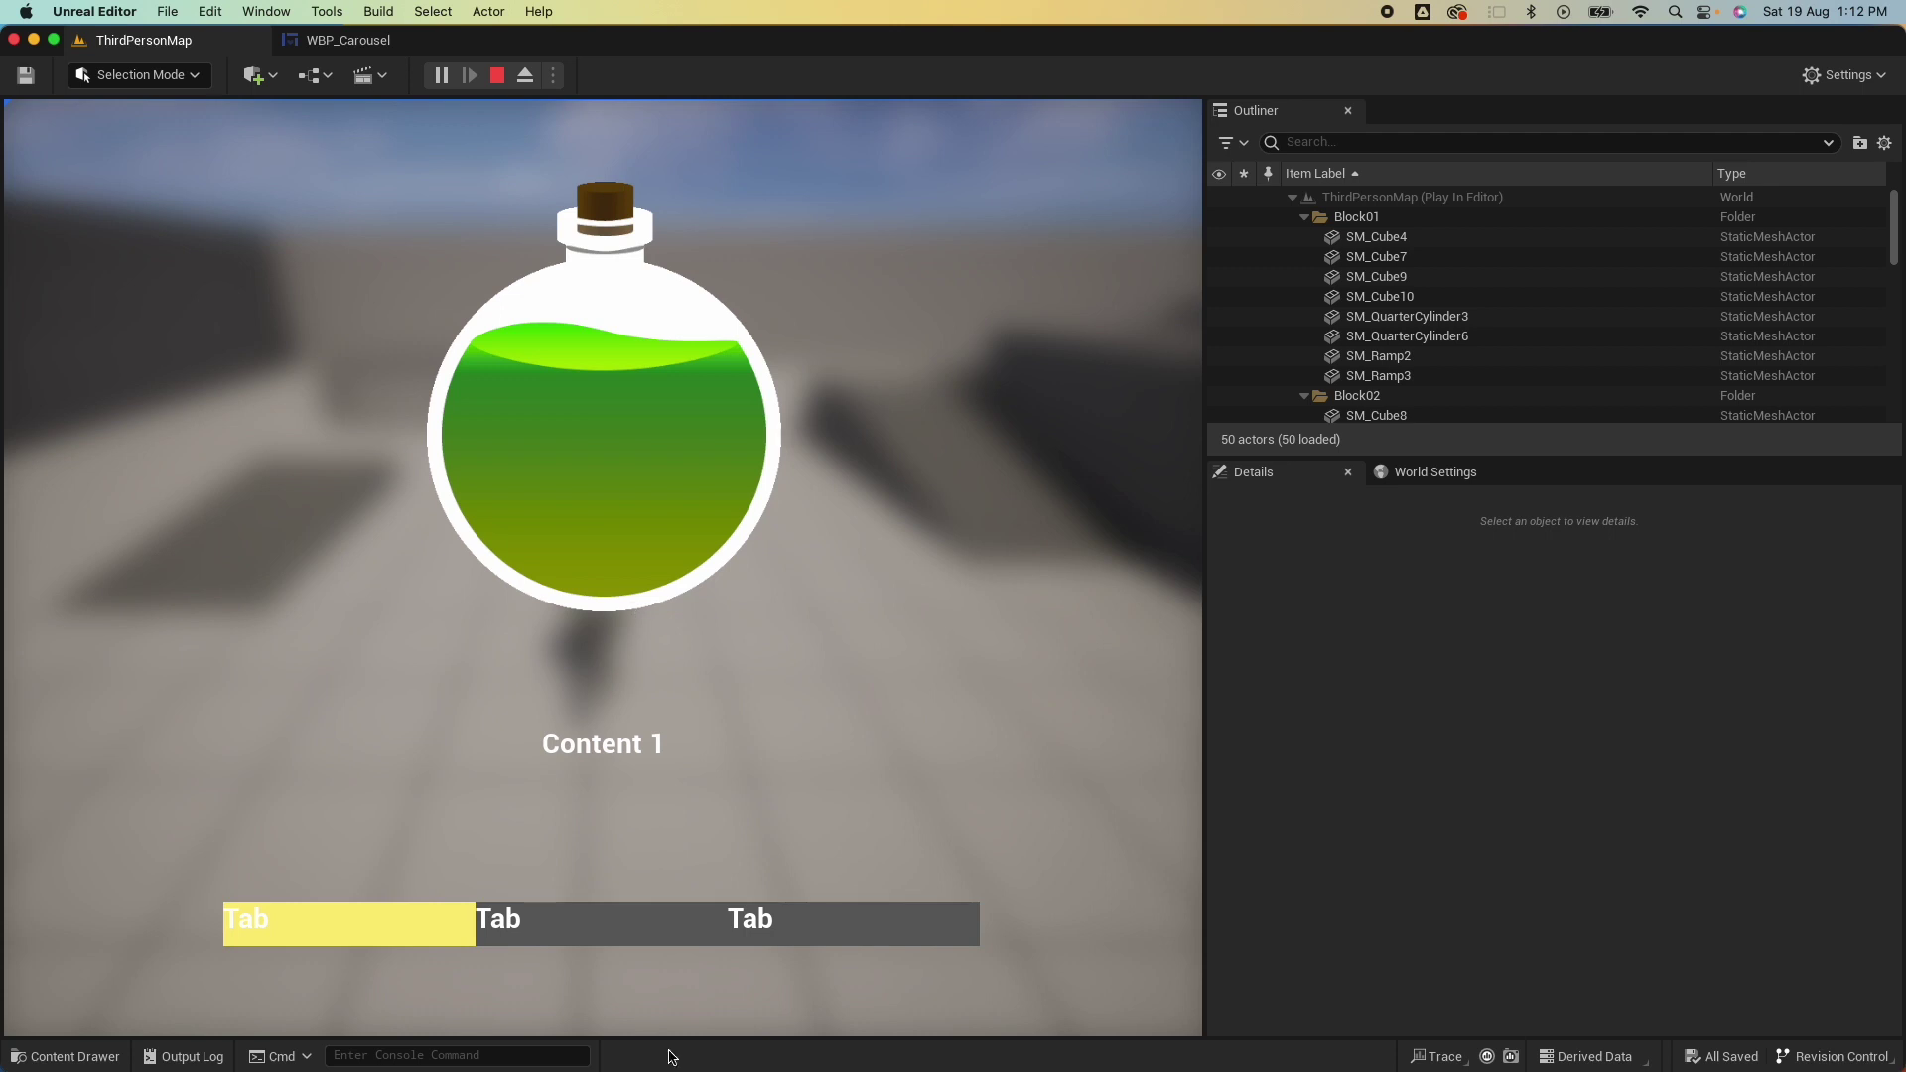
{"action": "left_click", "coordinate": [605, 921]}
{"action": "left_click", "coordinate": [861, 927]}
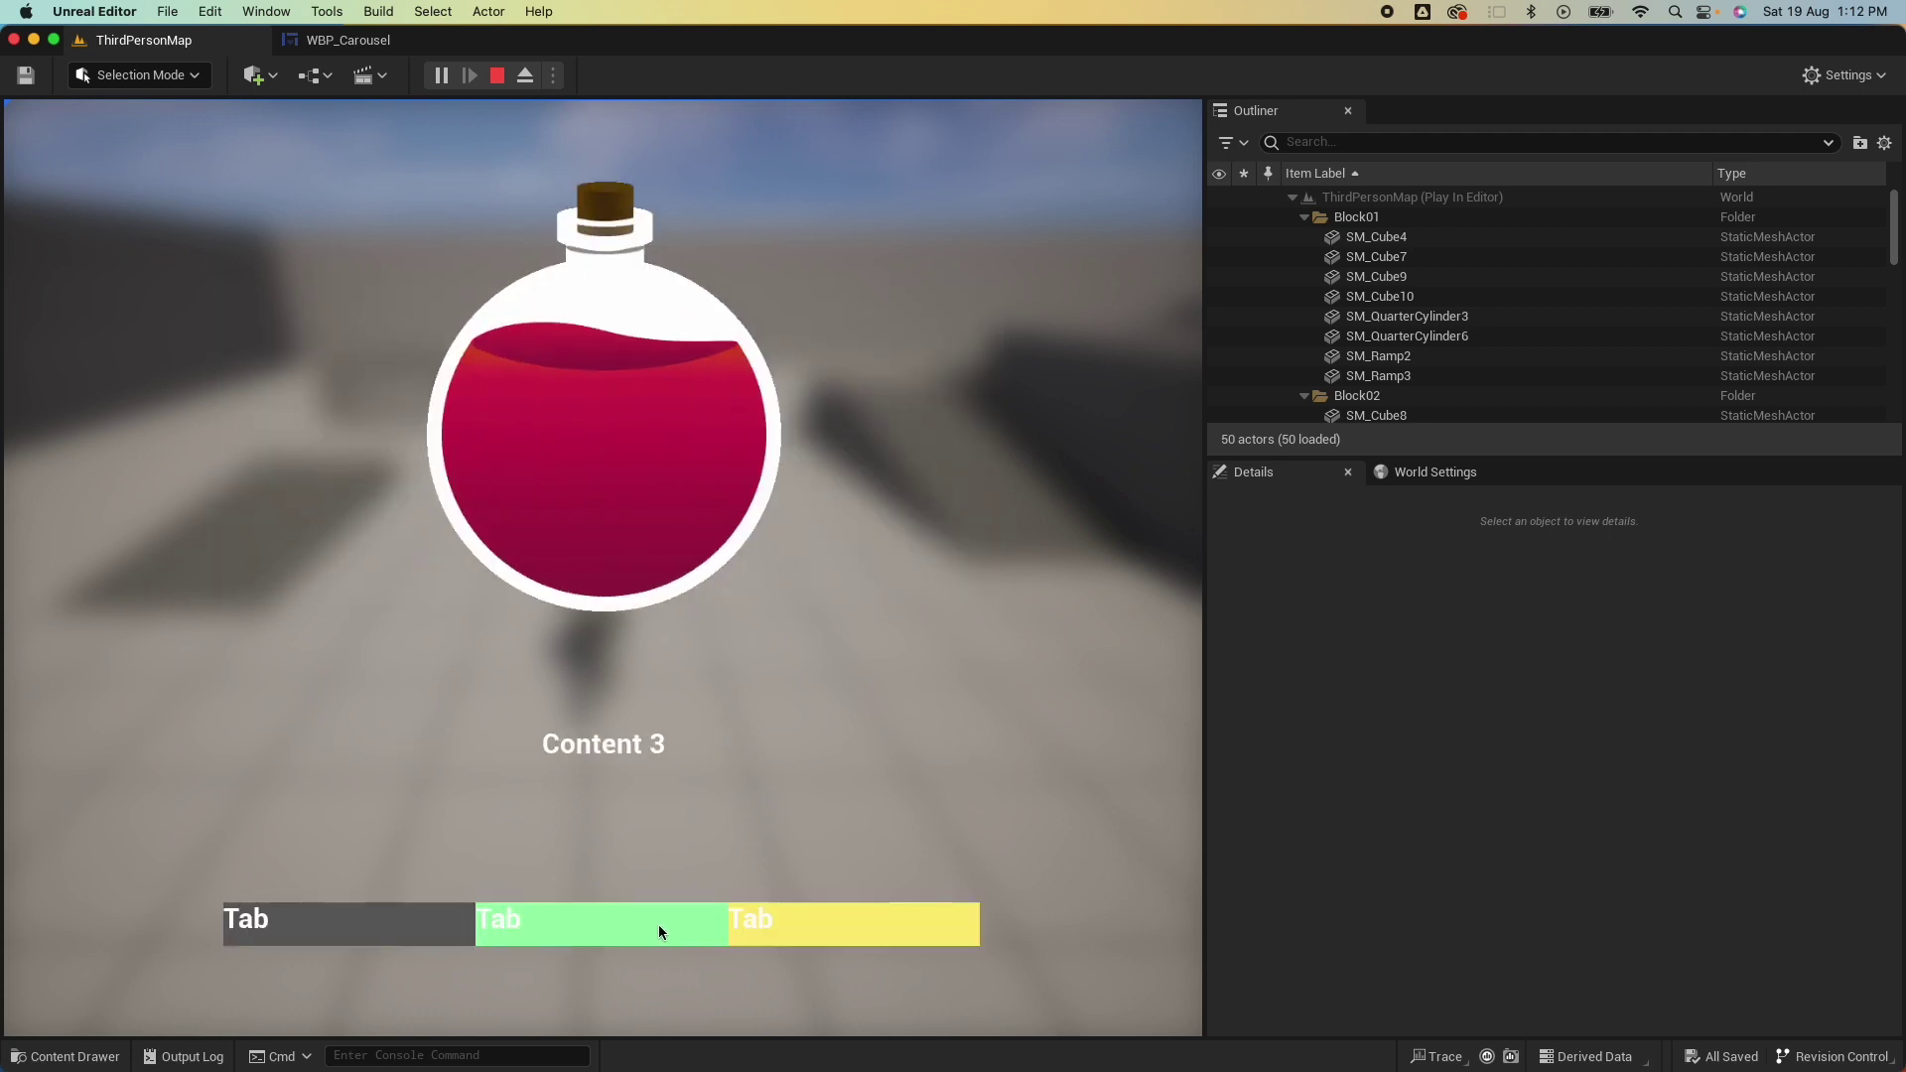
{"action": "left_click", "coordinate": [659, 925]}
{"action": "left_click", "coordinate": [432, 927]}
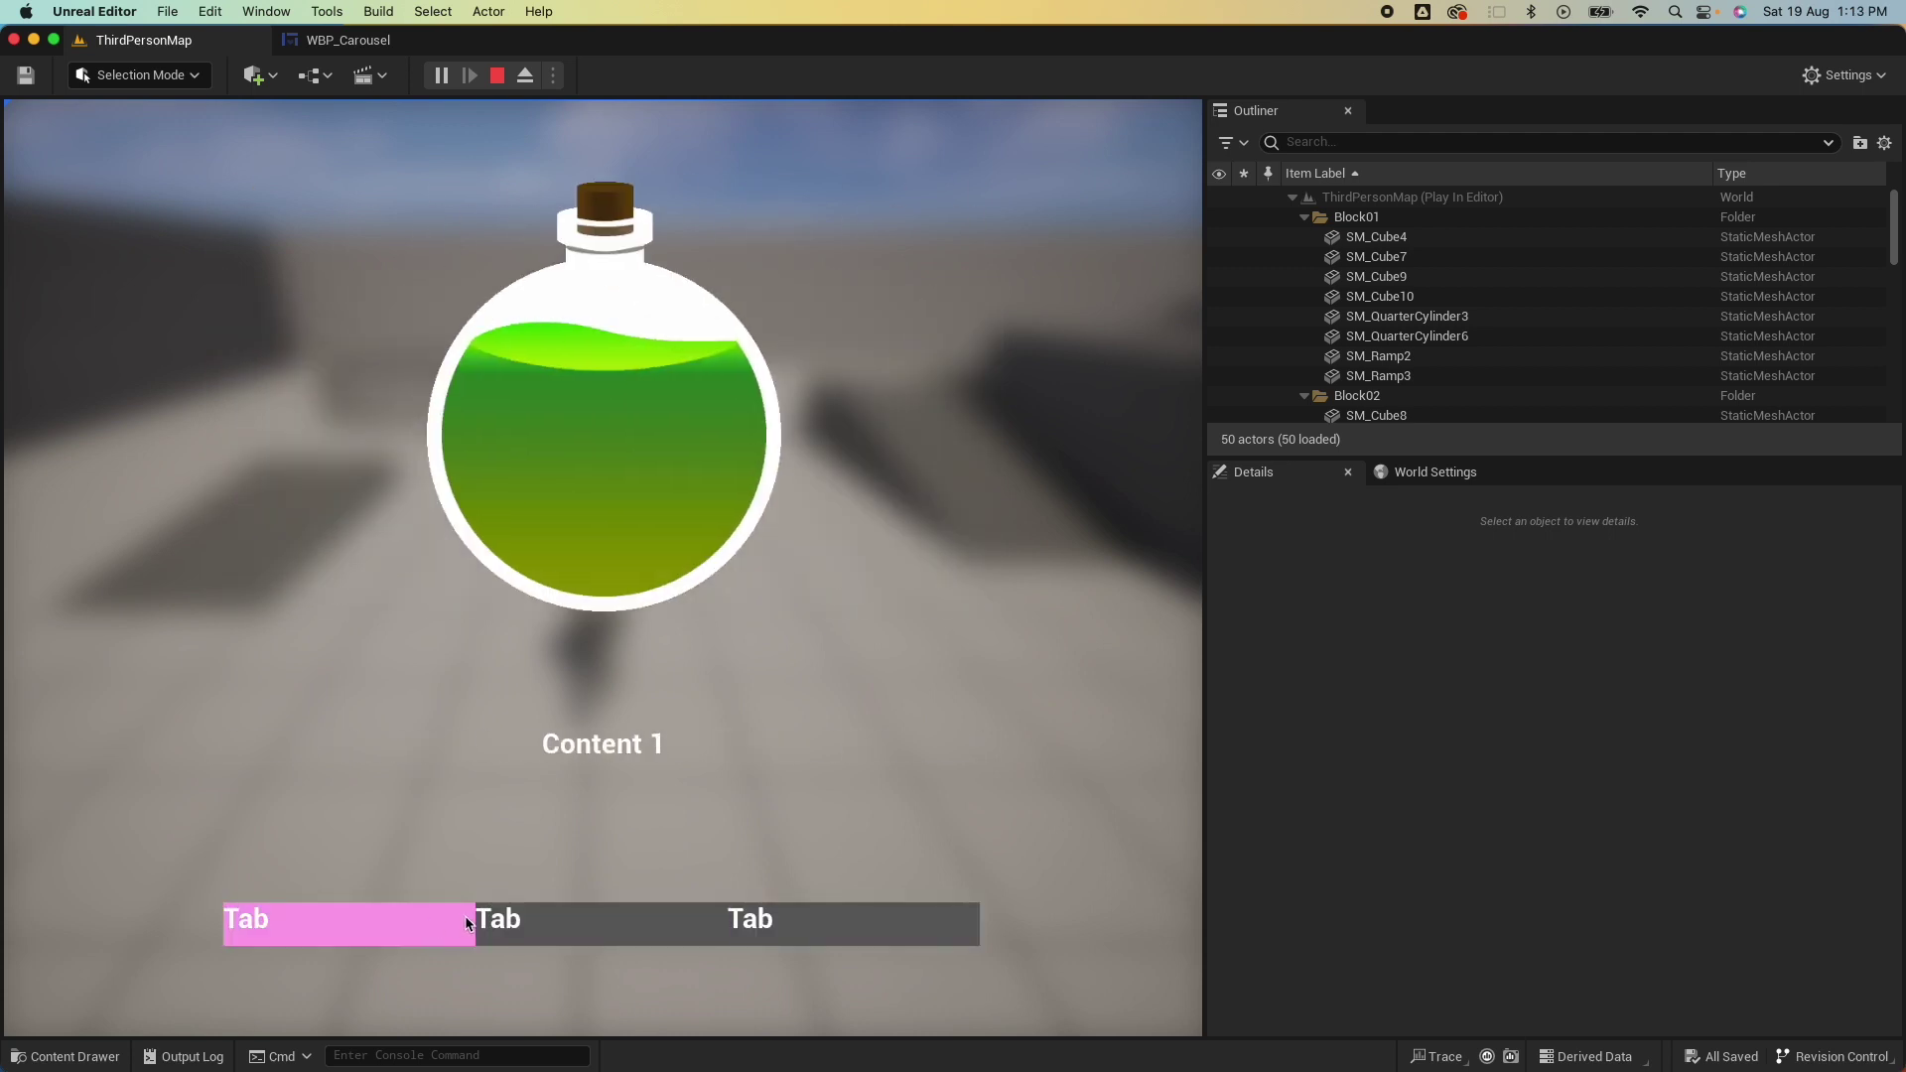